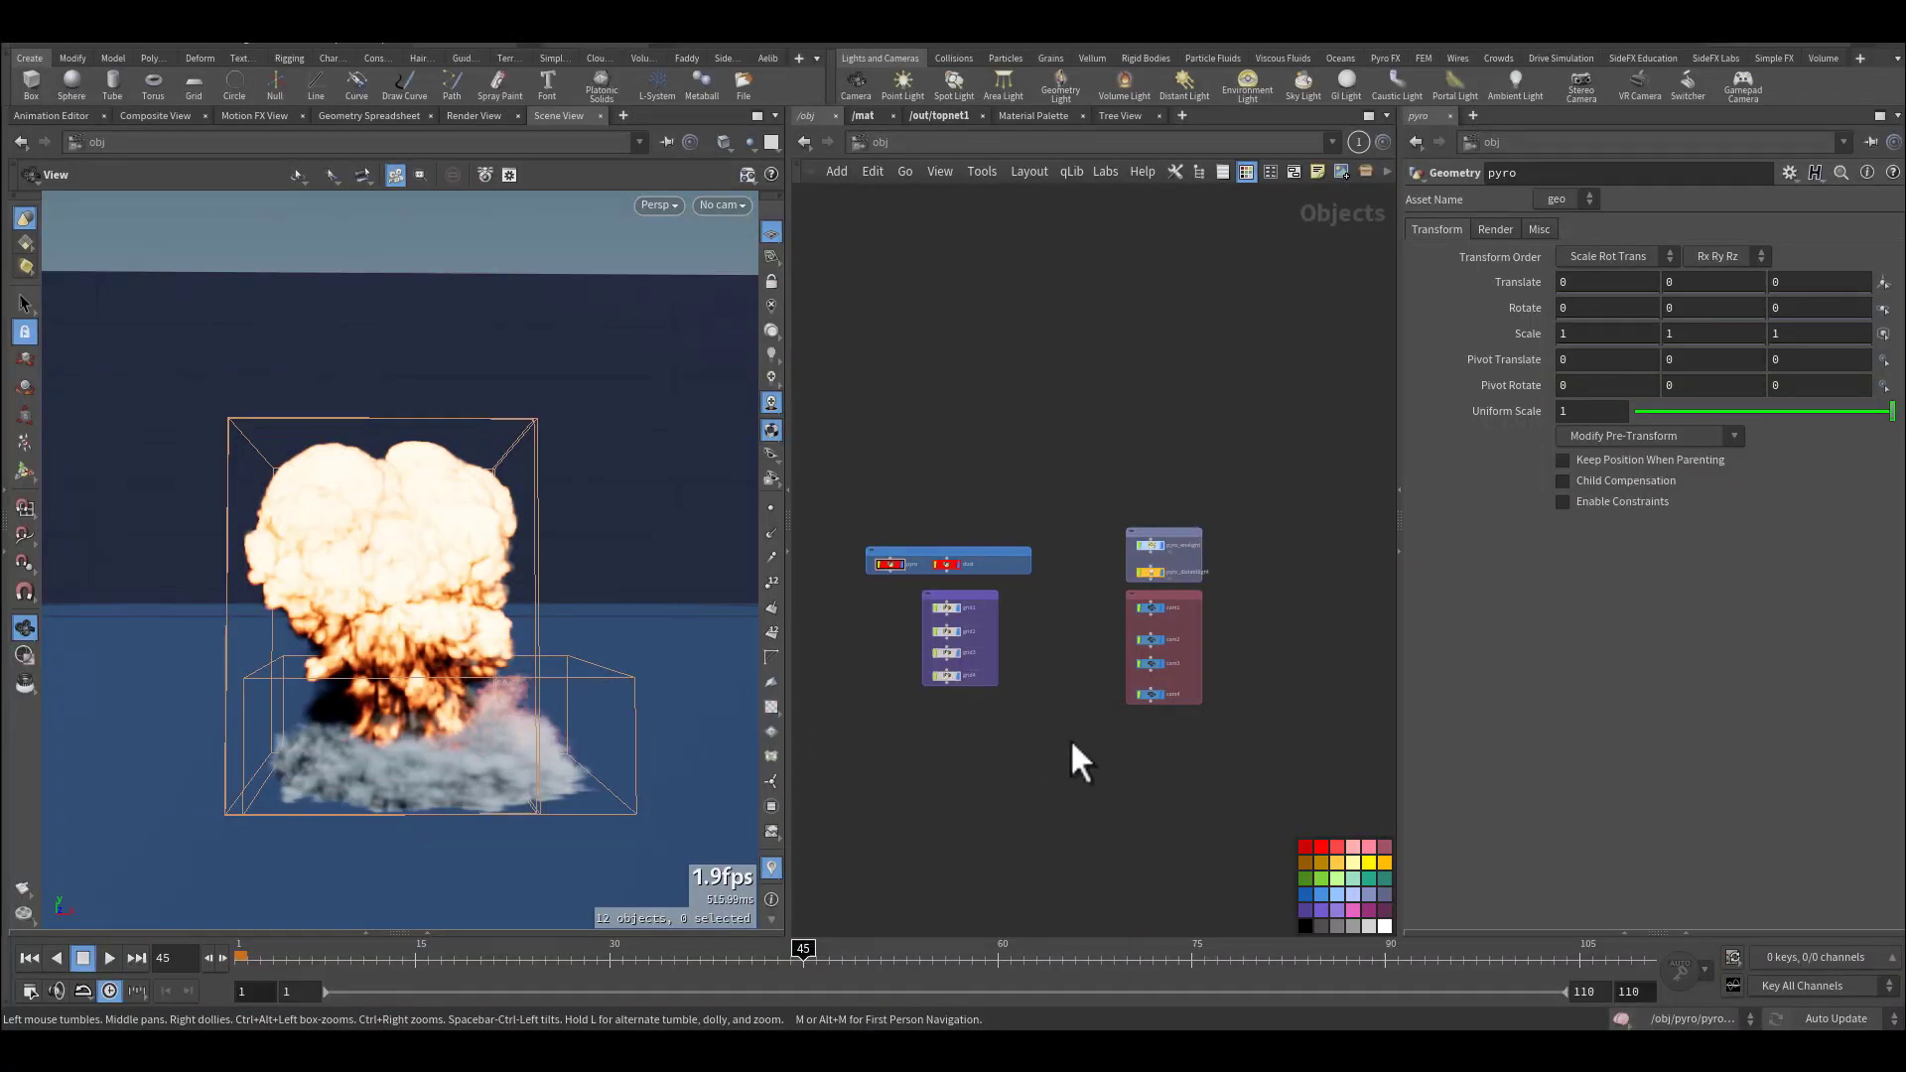
Select the four camera nodes and look through cam1, then cam2.
middle_drag(1072, 757, 1017, 574)
scroll(1087, 764, up, 3)
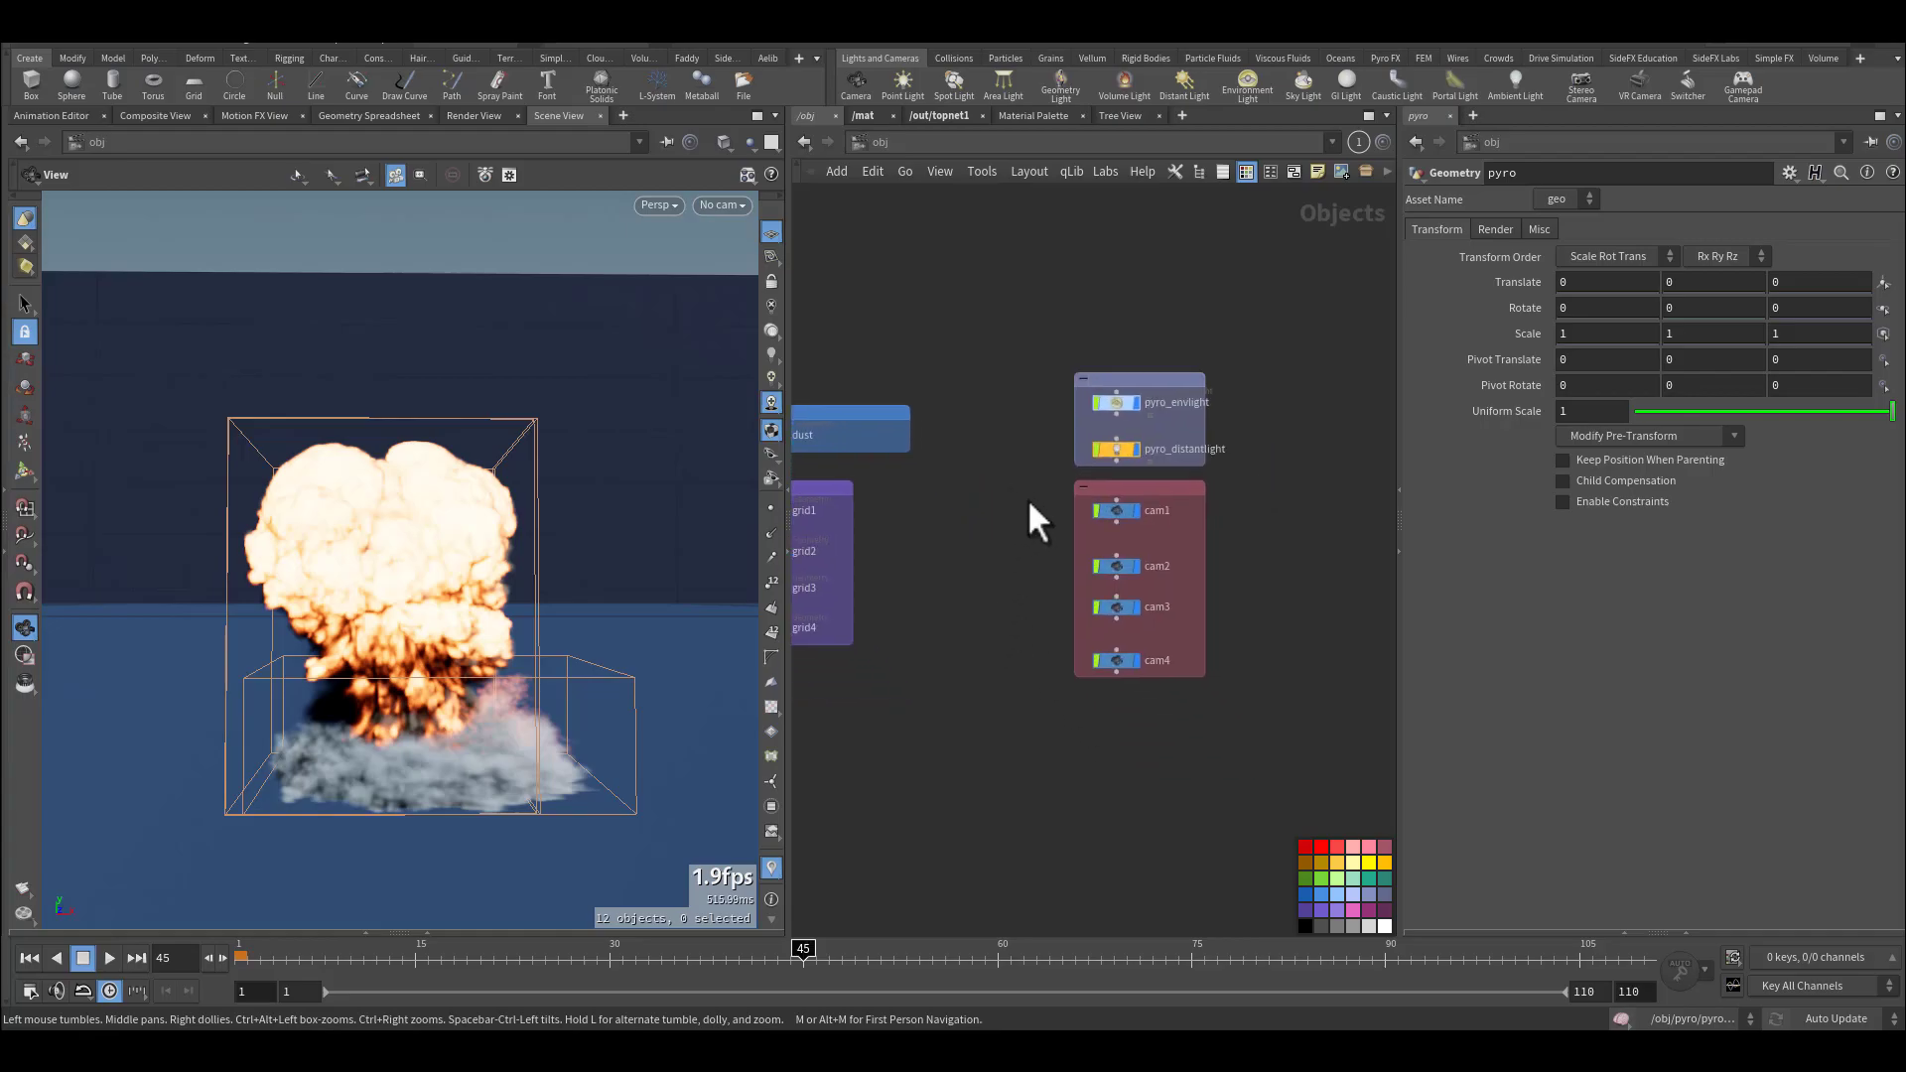
drag(1032, 516, 1101, 753)
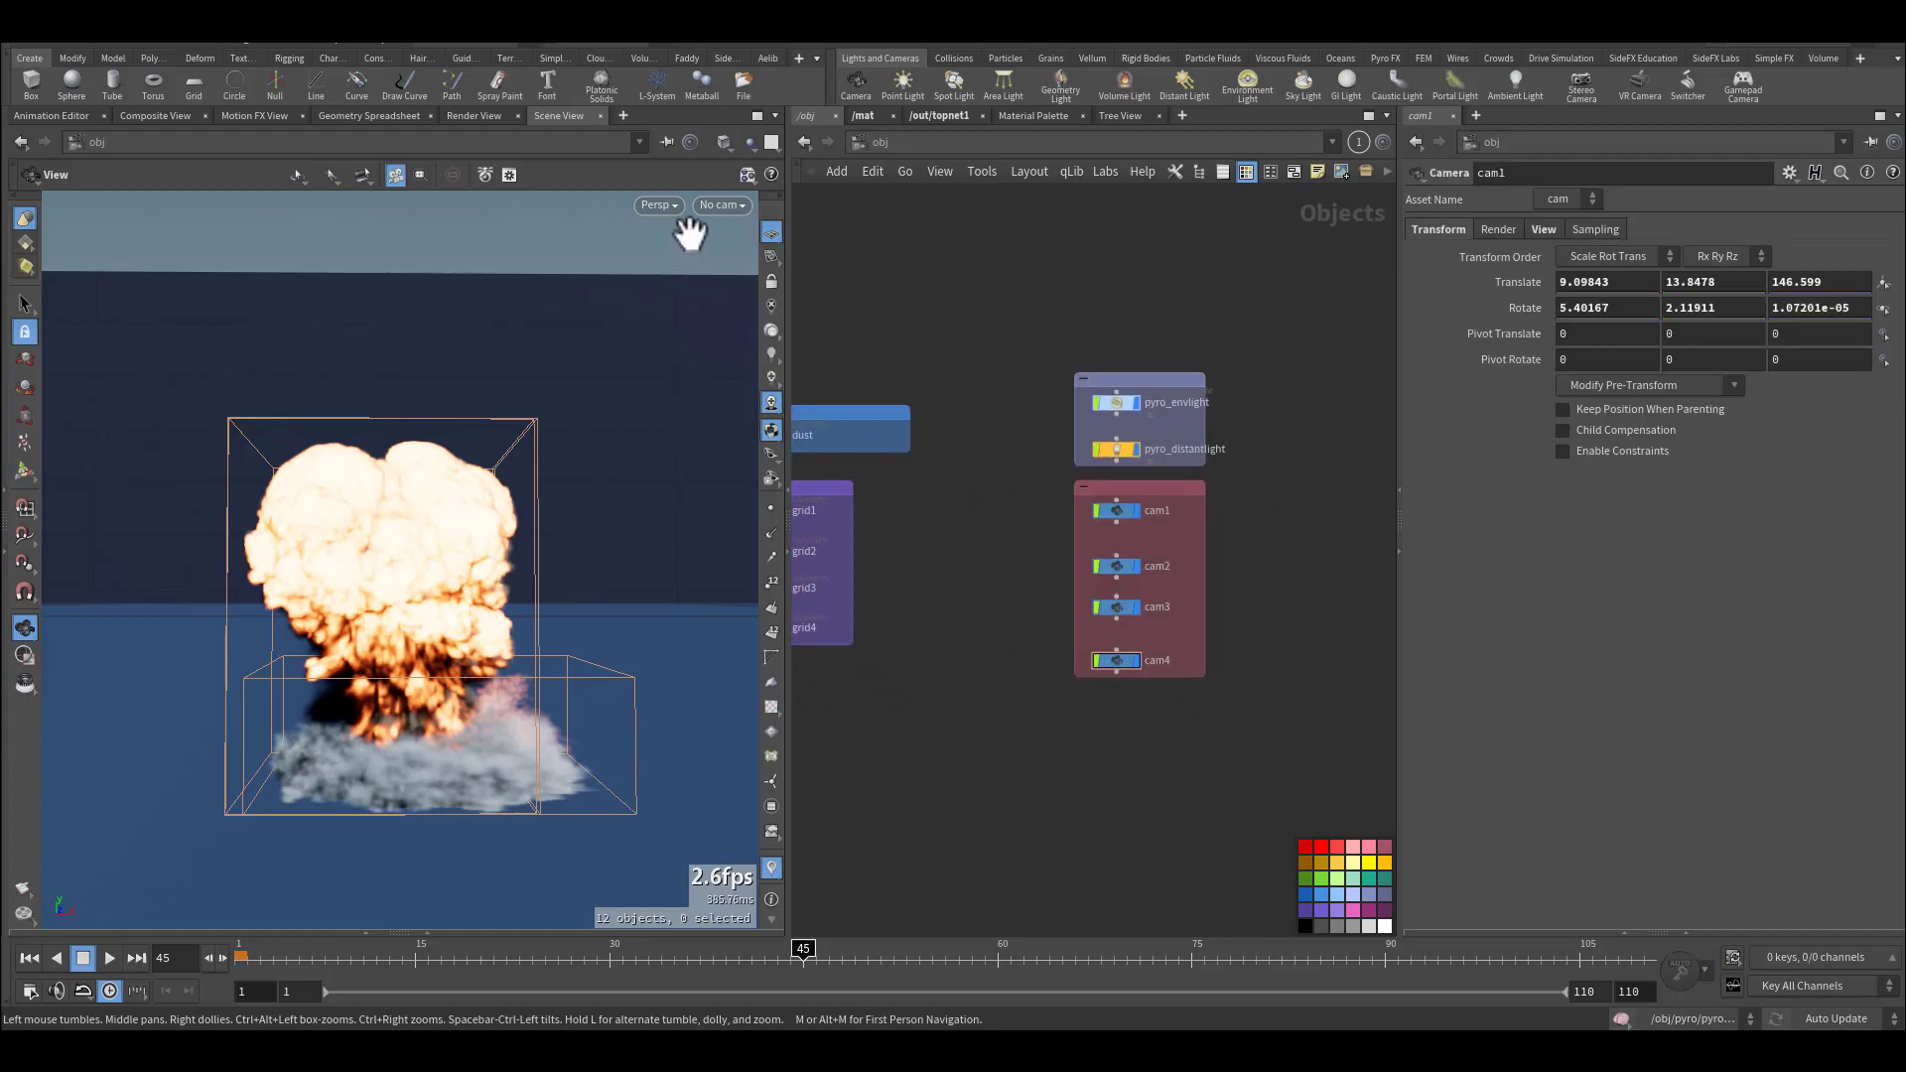
click(732, 205)
click(751, 296)
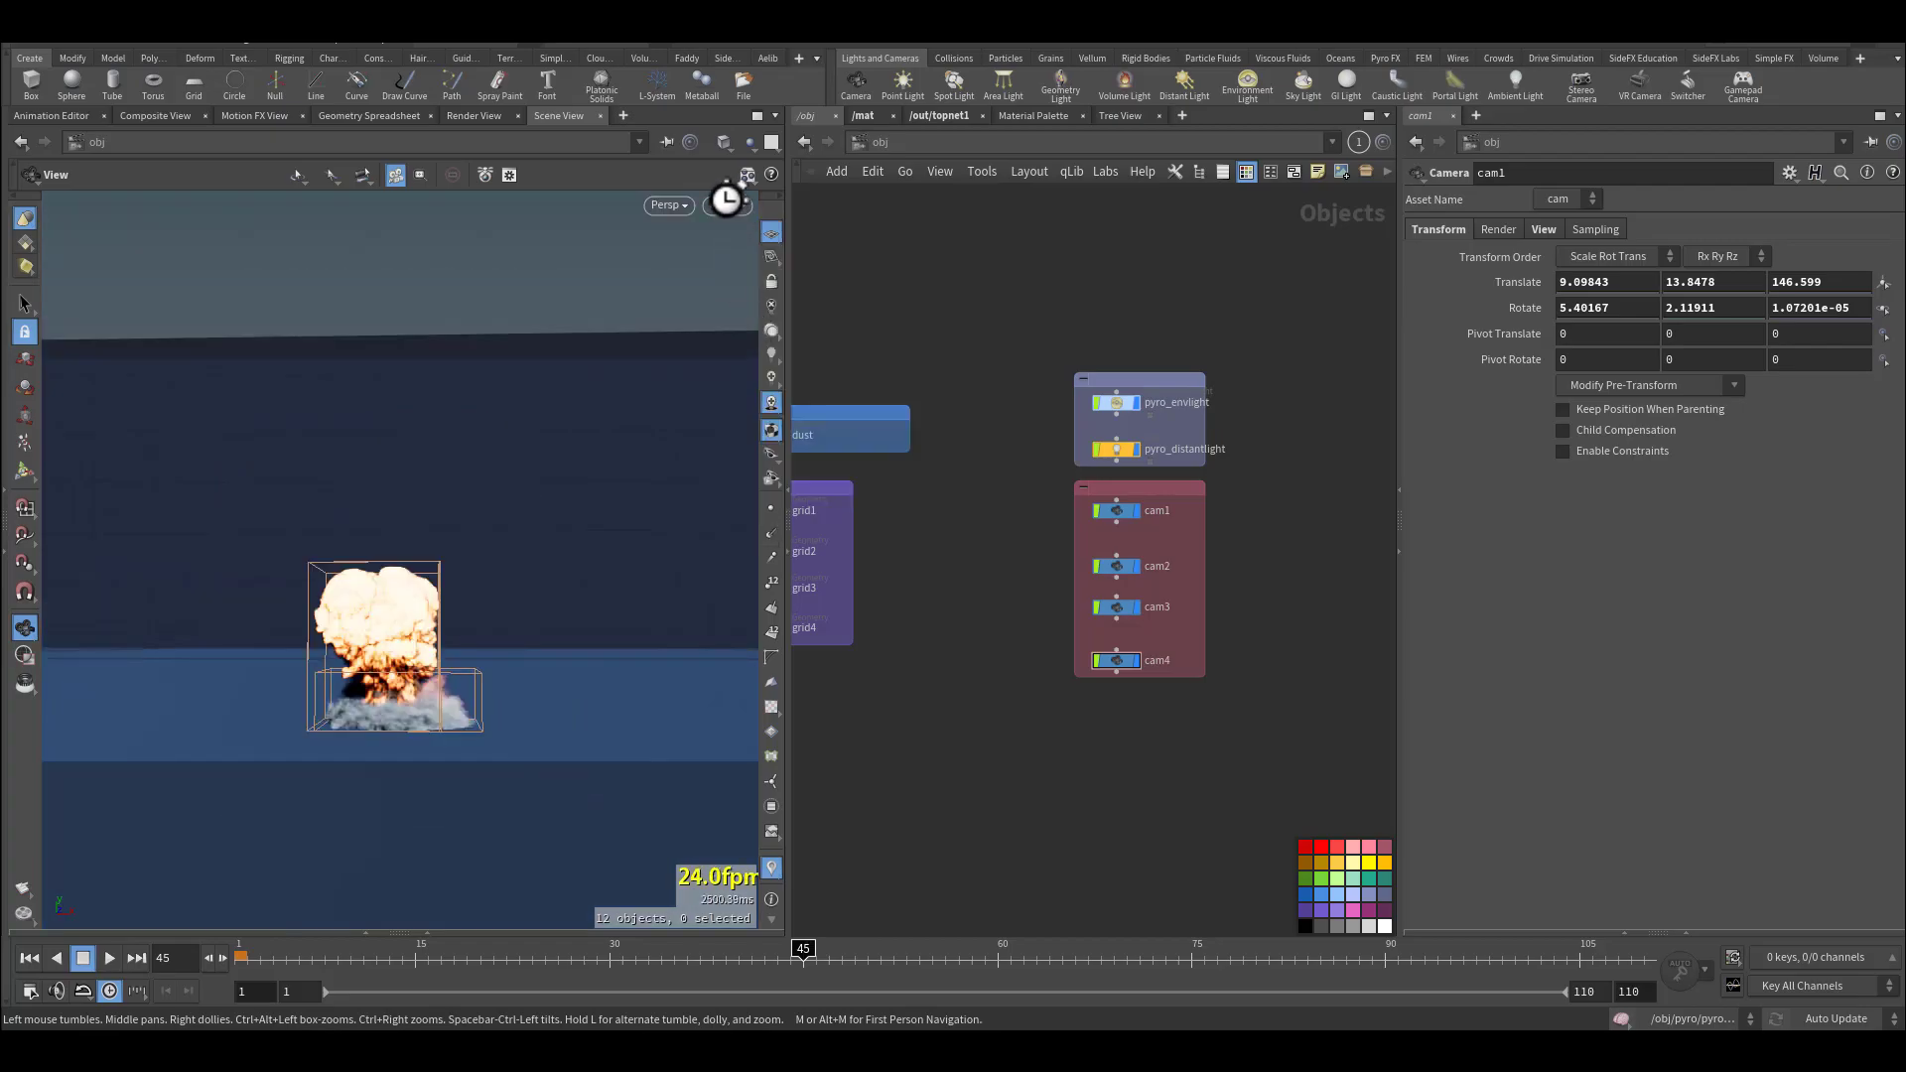
click(728, 201)
click(777, 320)
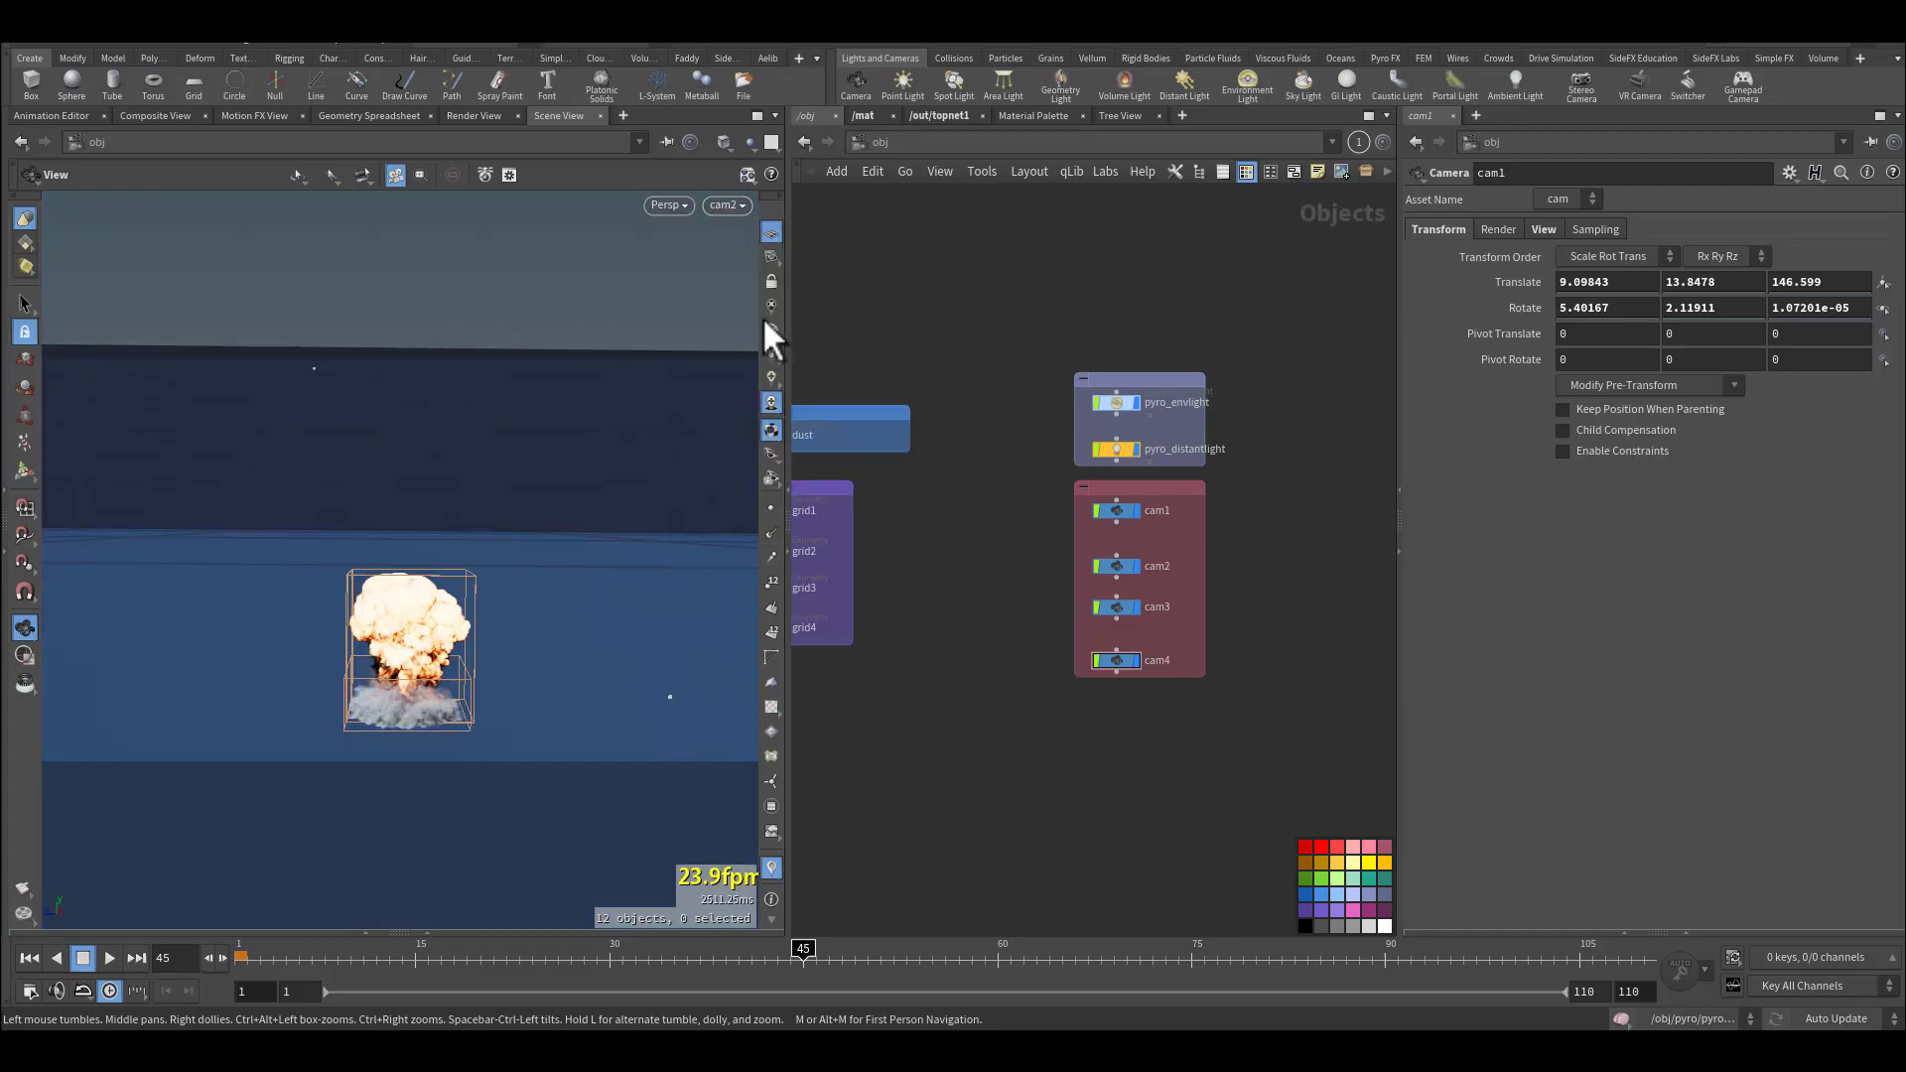
Look through cam3 for a close-up, then cam4, then back to cam1.
click(723, 205)
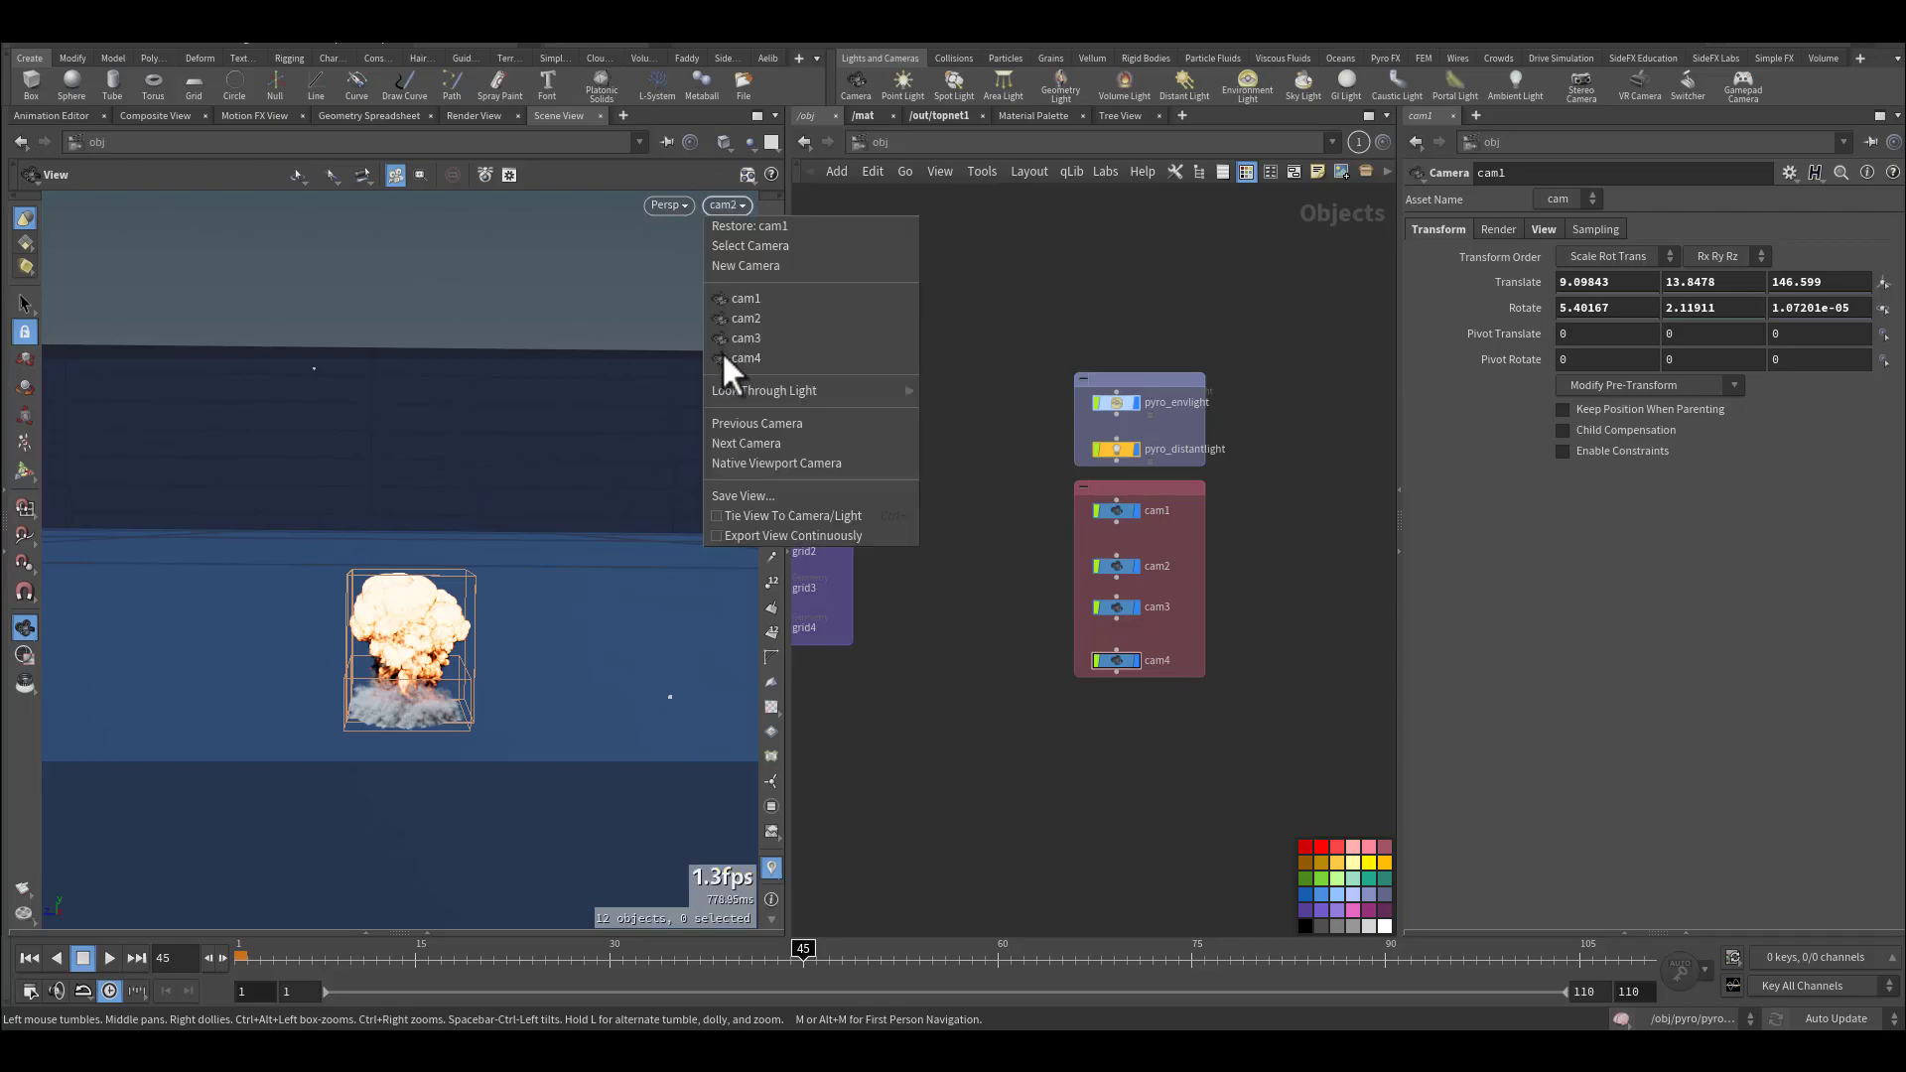
click(743, 339)
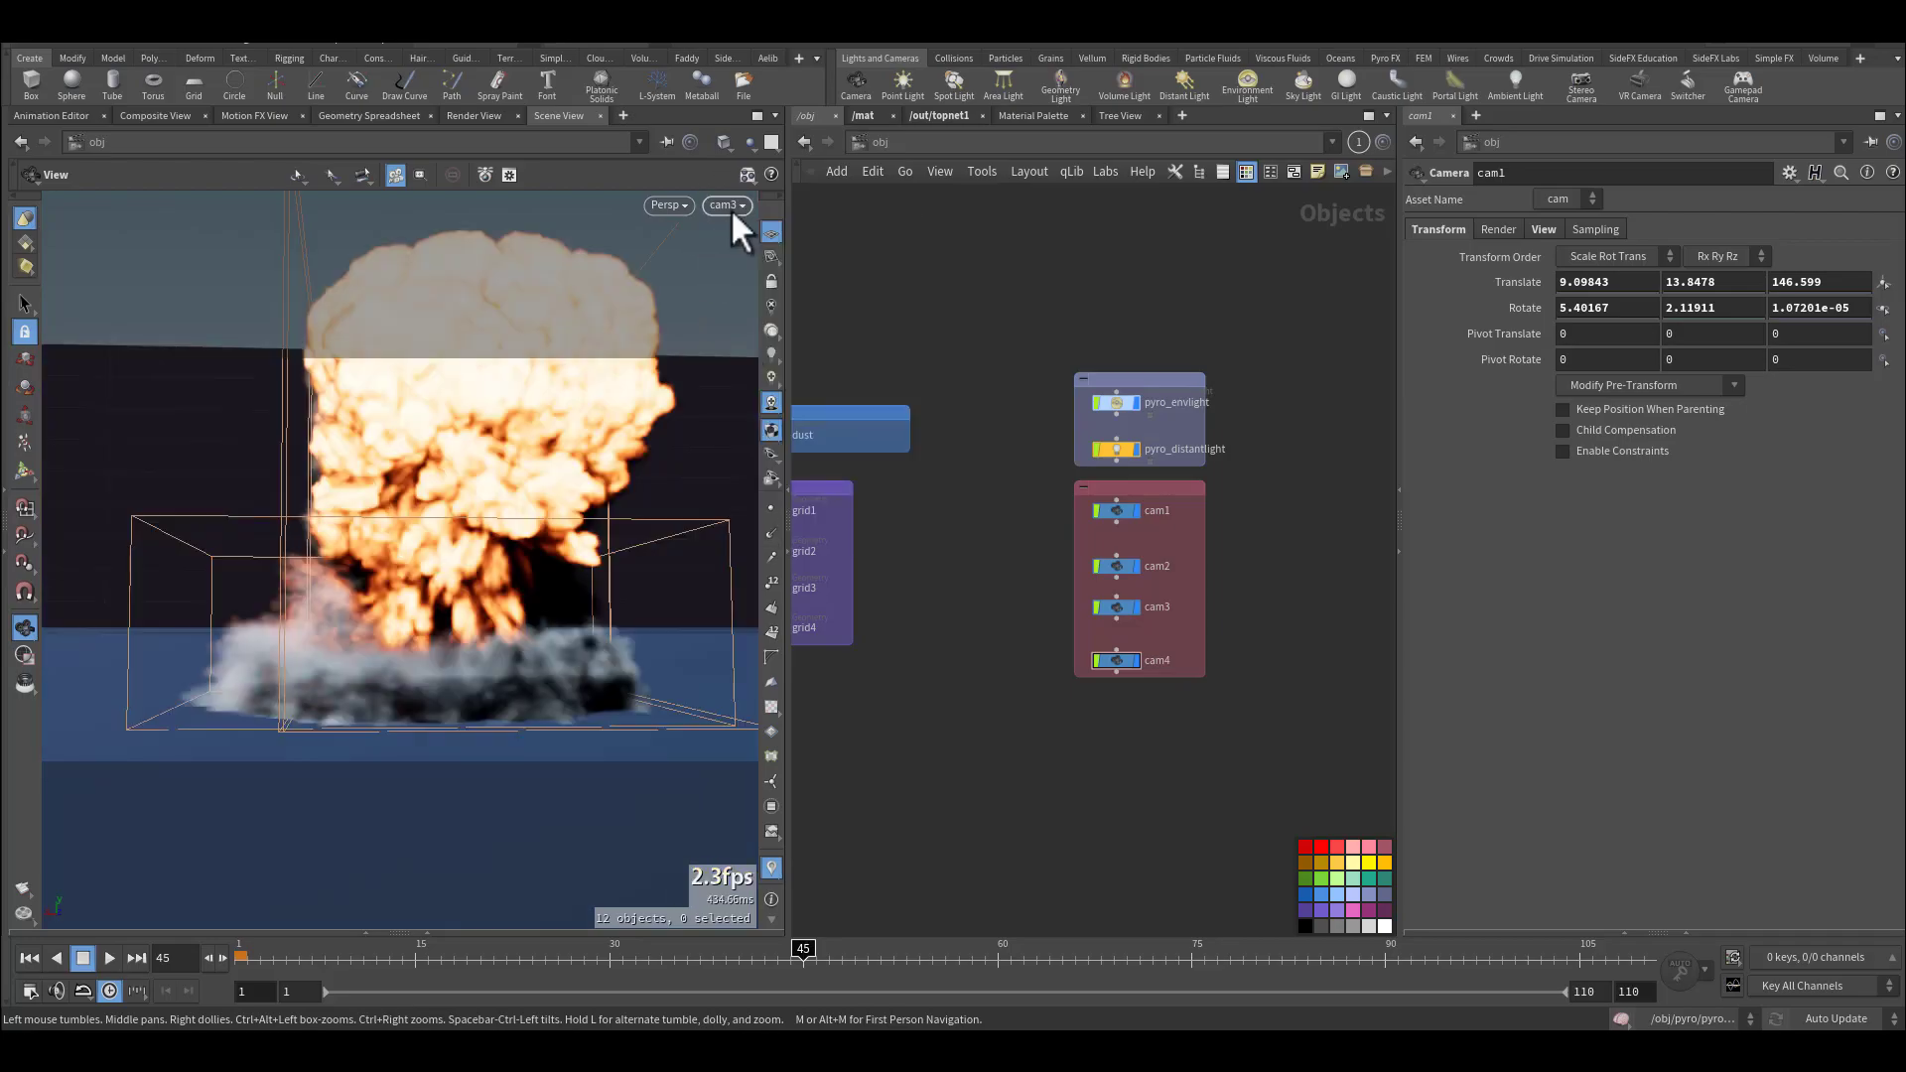
click(730, 211)
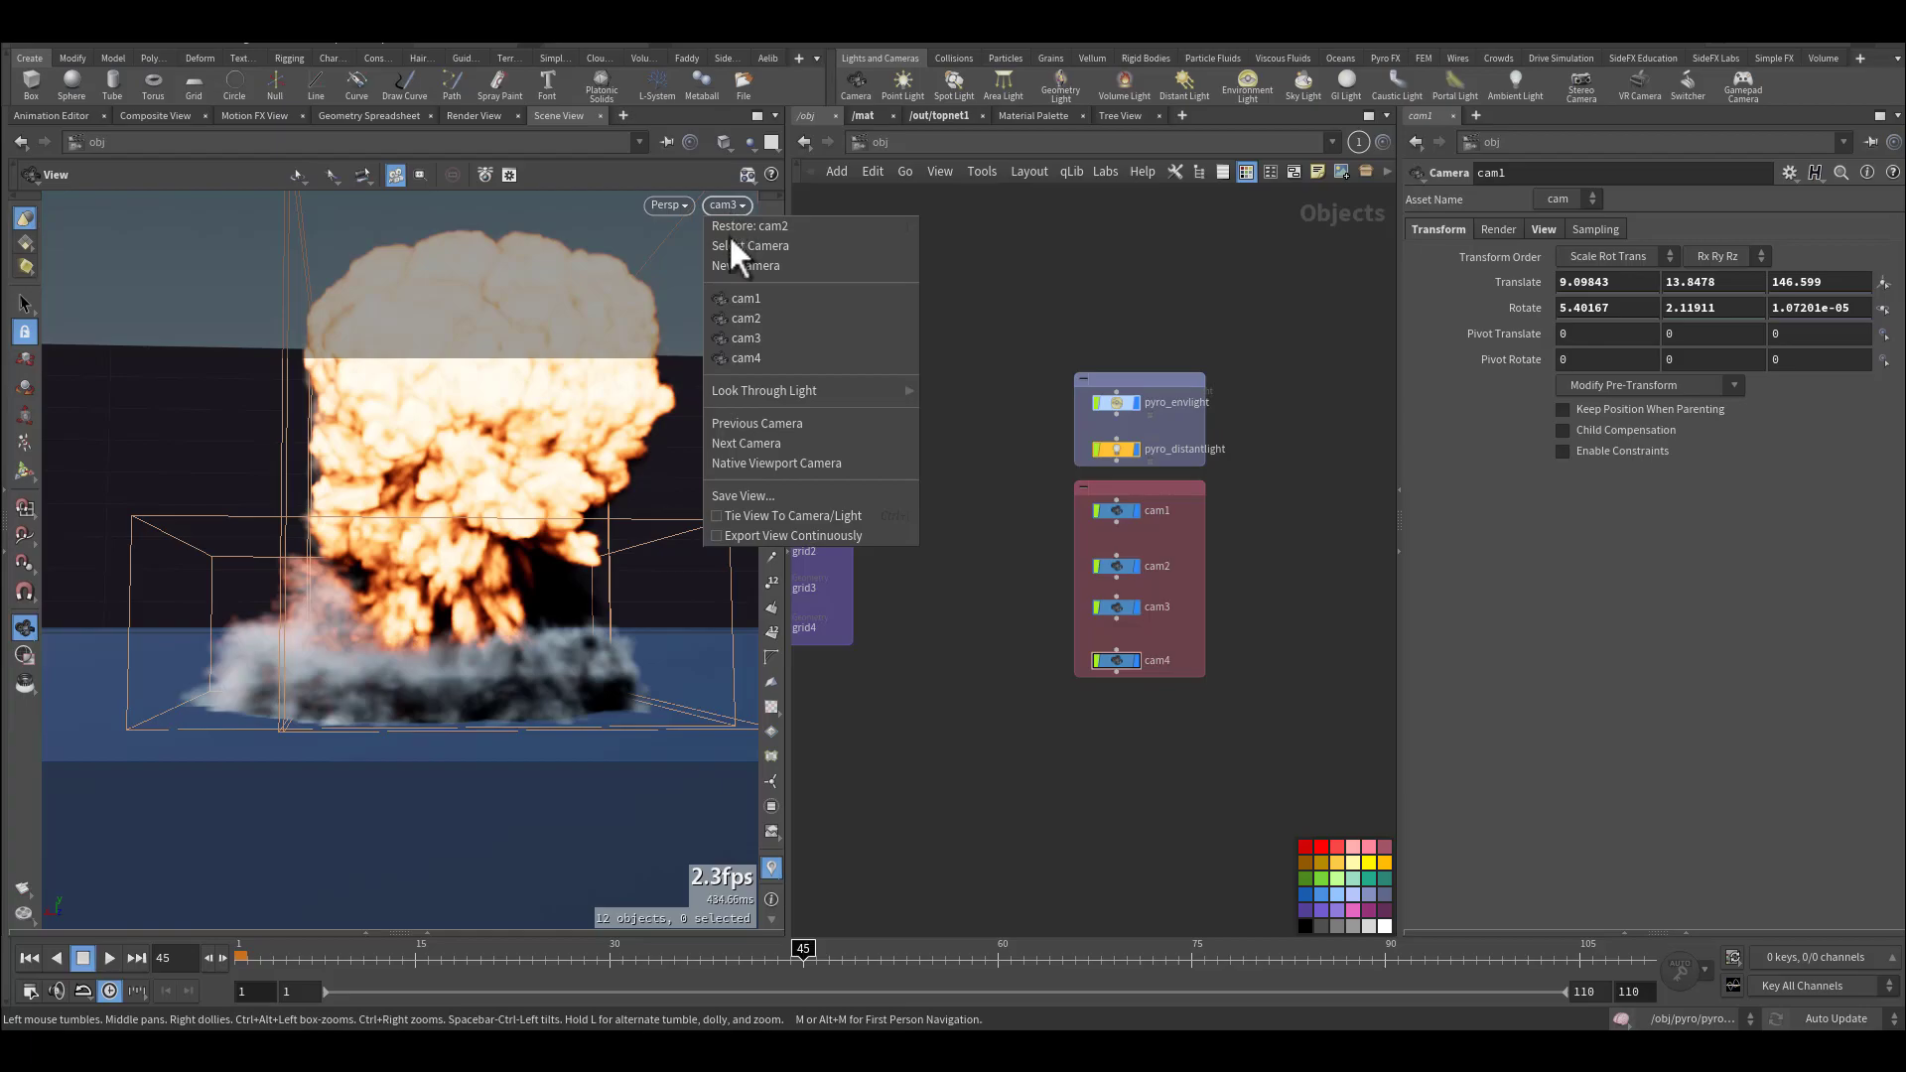
click(747, 374)
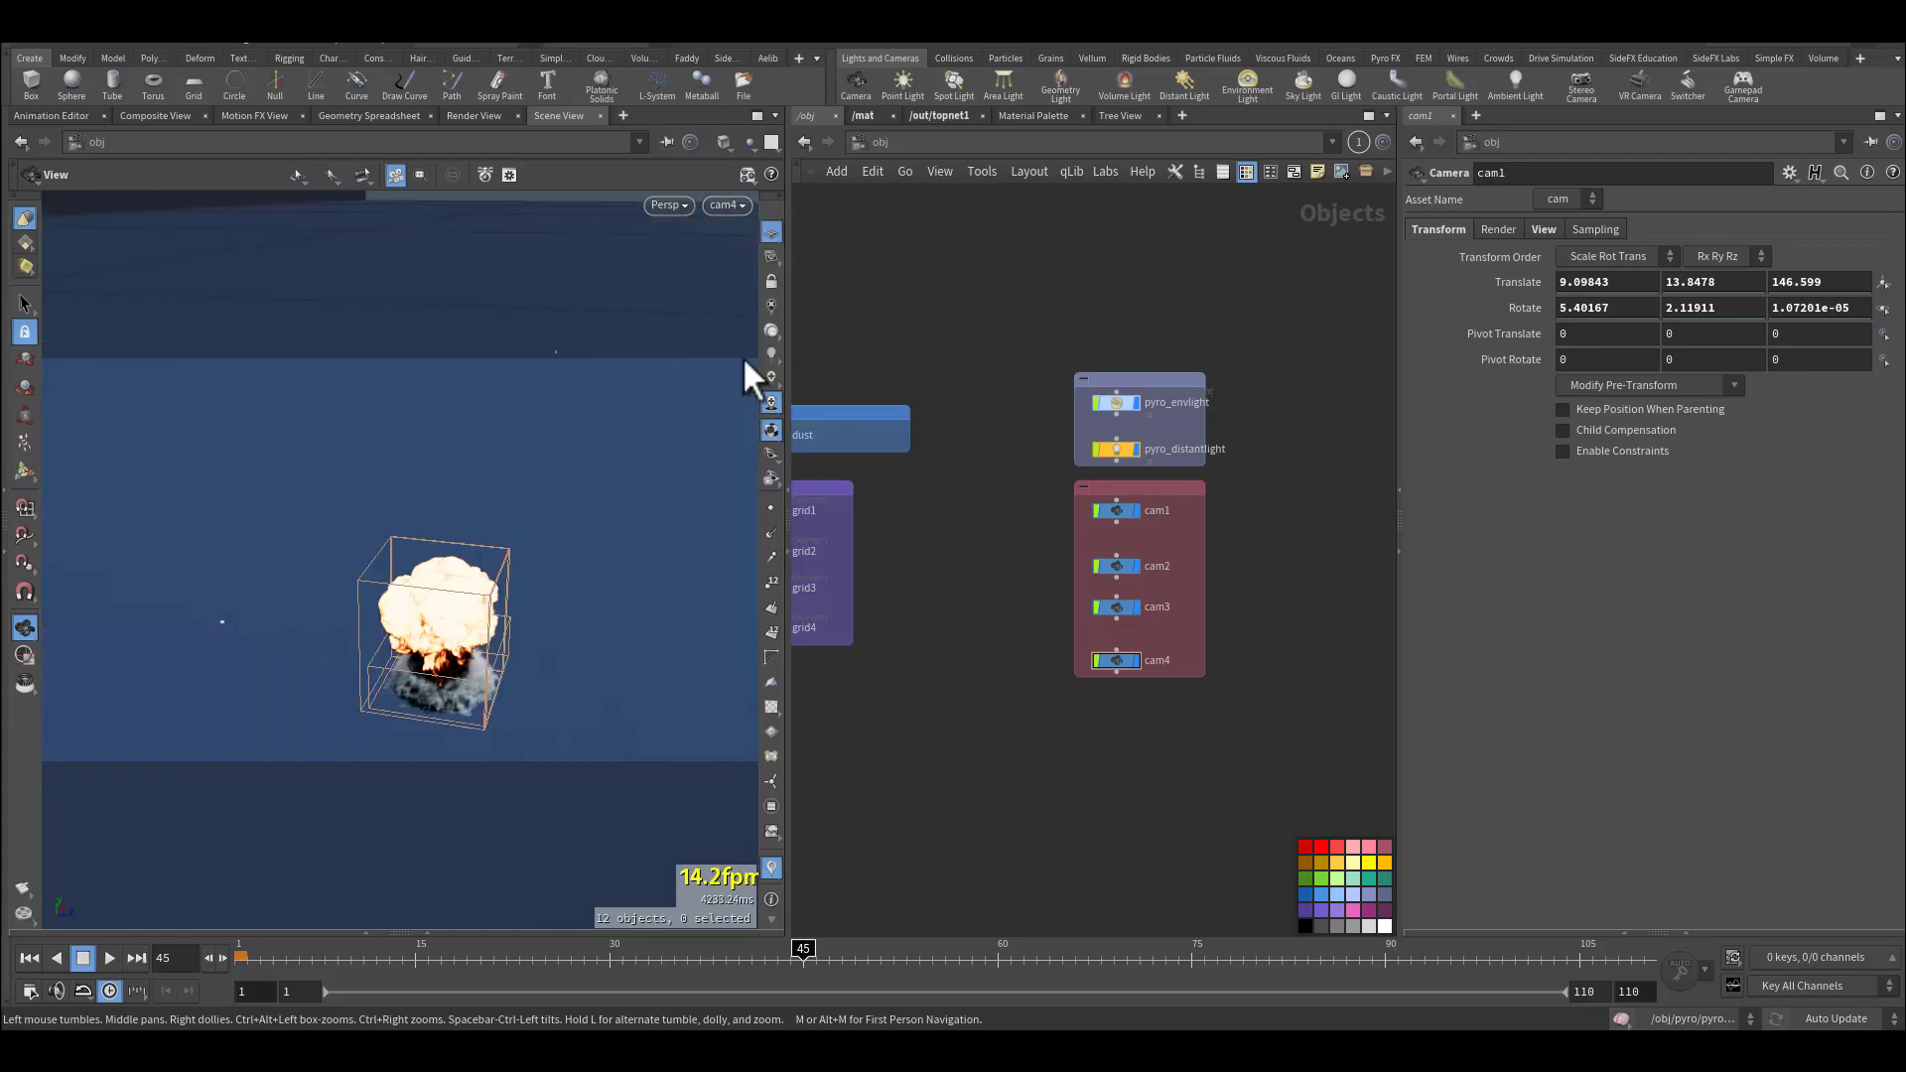
click(728, 205)
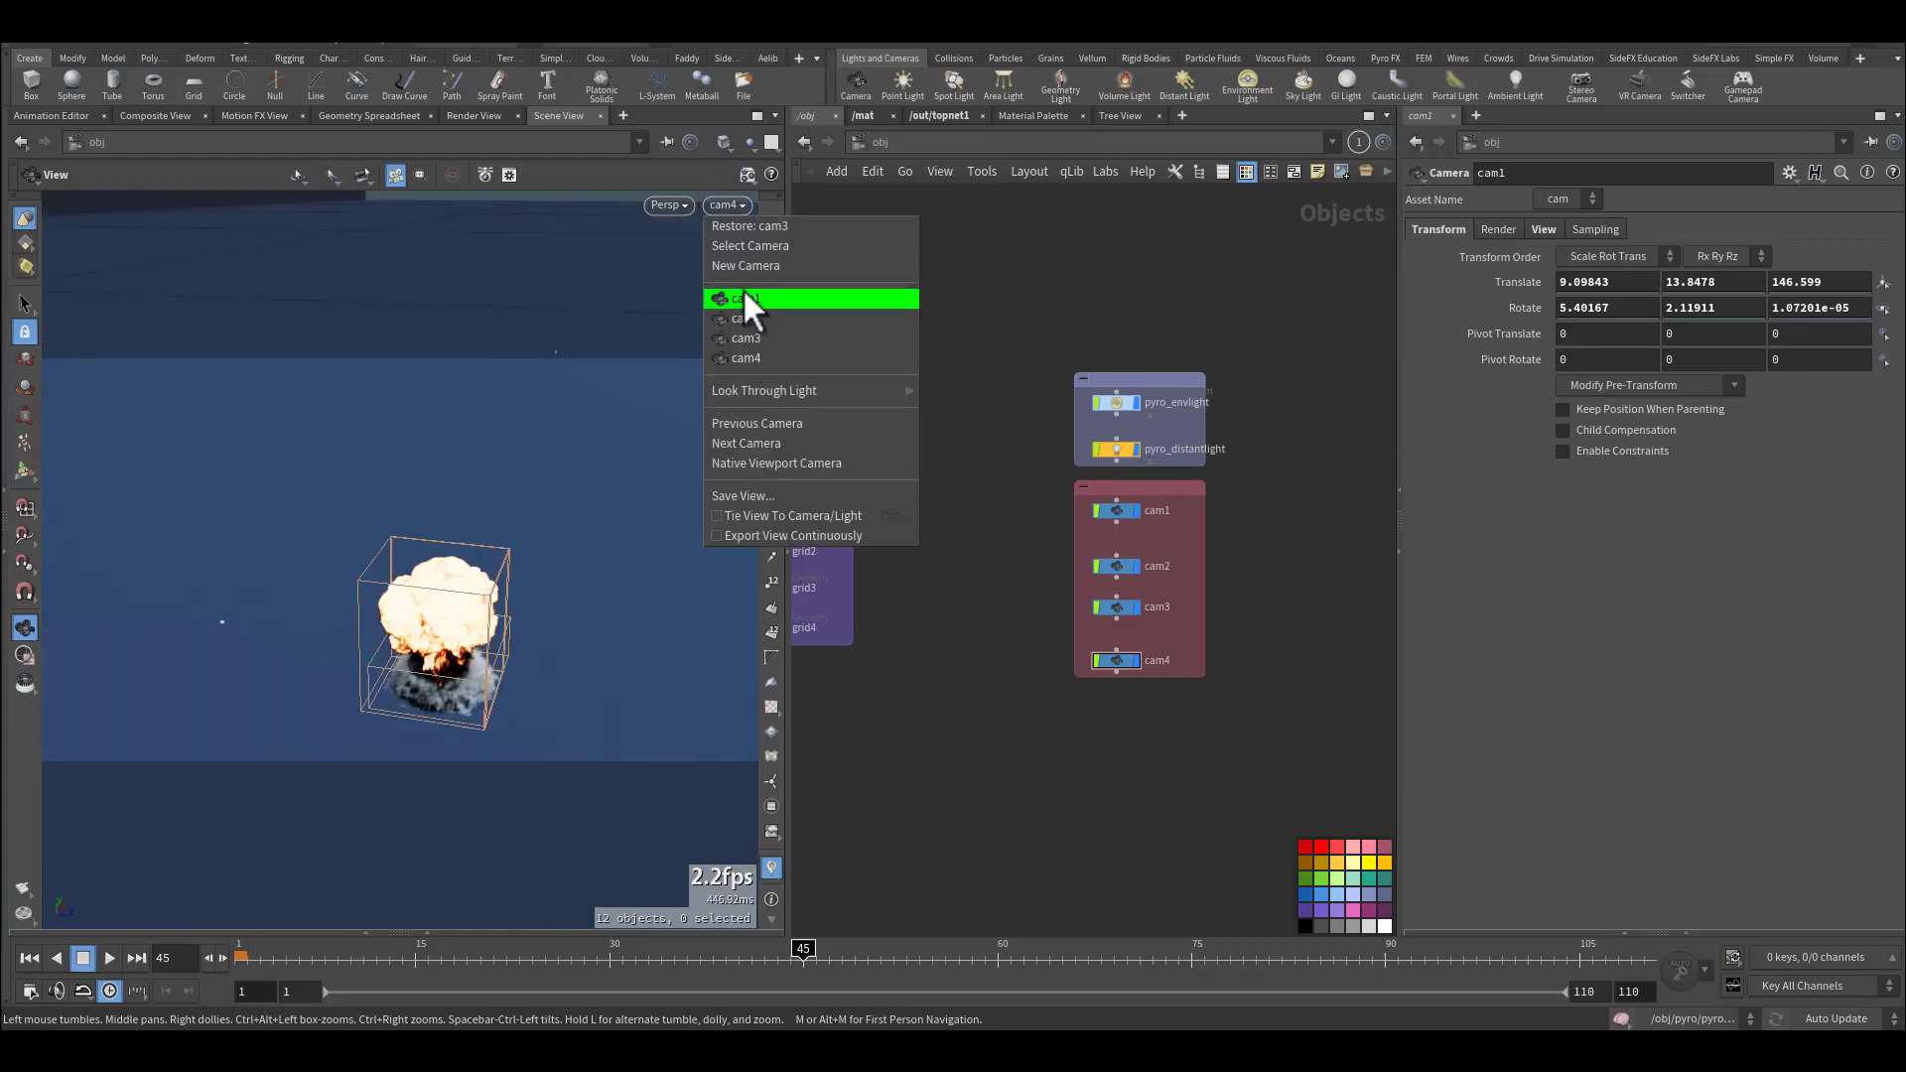
click(748, 300)
Orbit closer to the explosion and inspect the environment light and pyro_distantlight settings.
drag(381, 618, 462, 595)
right_drag(463, 595, 655, 562)
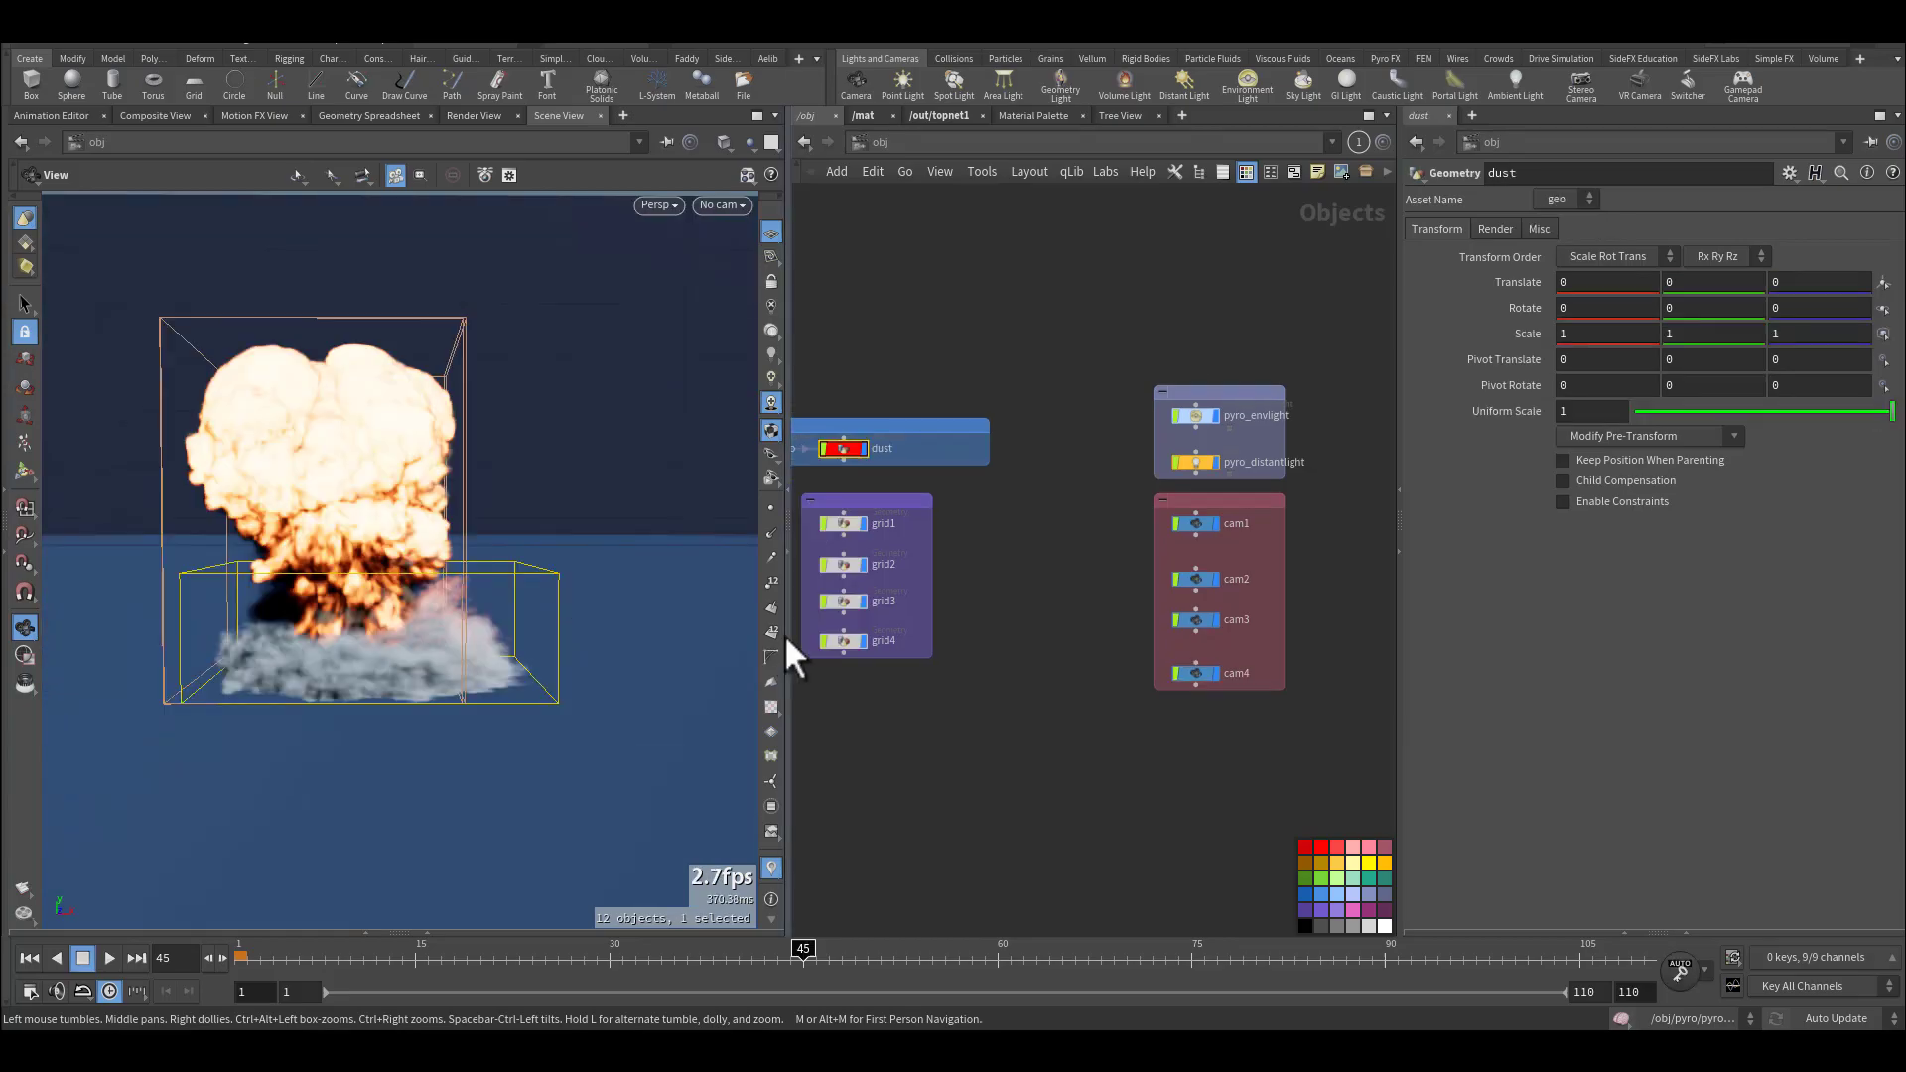
scroll(970, 736, up, 3)
click(1155, 445)
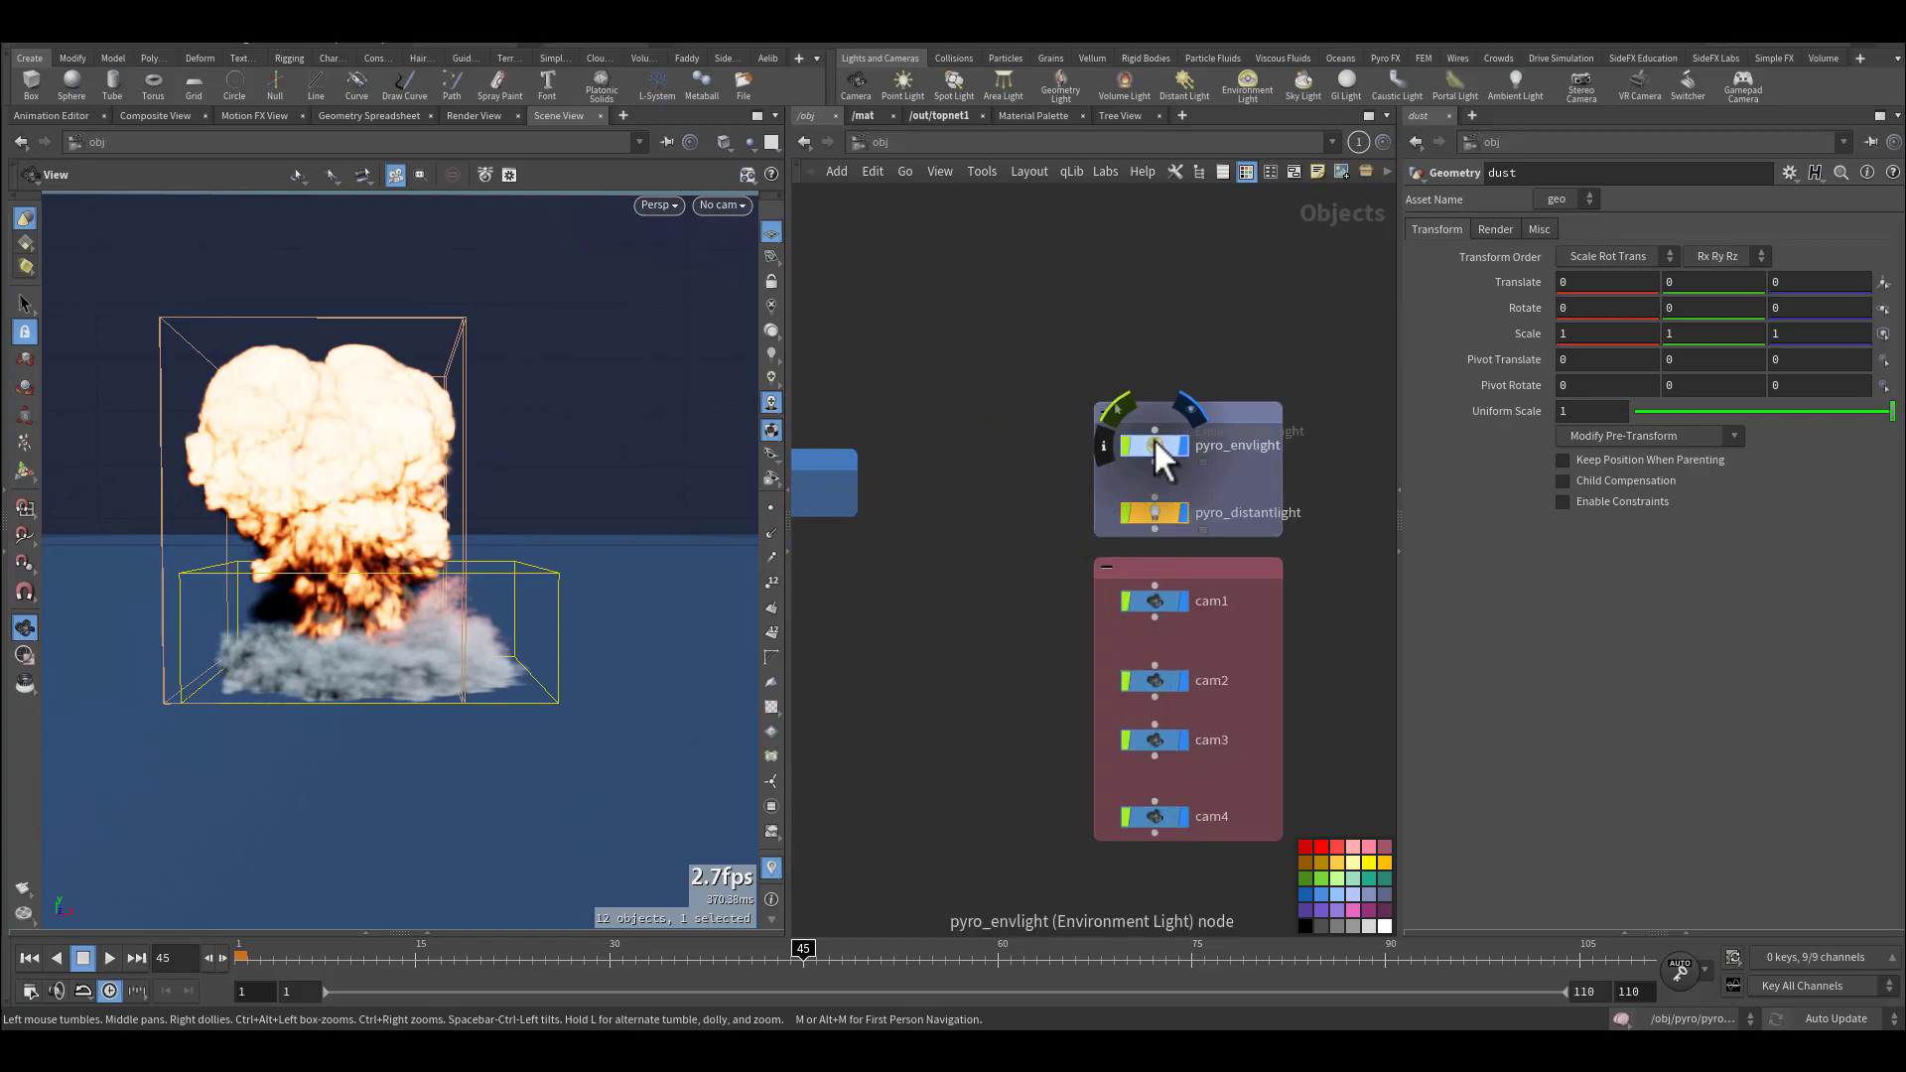
click(1146, 512)
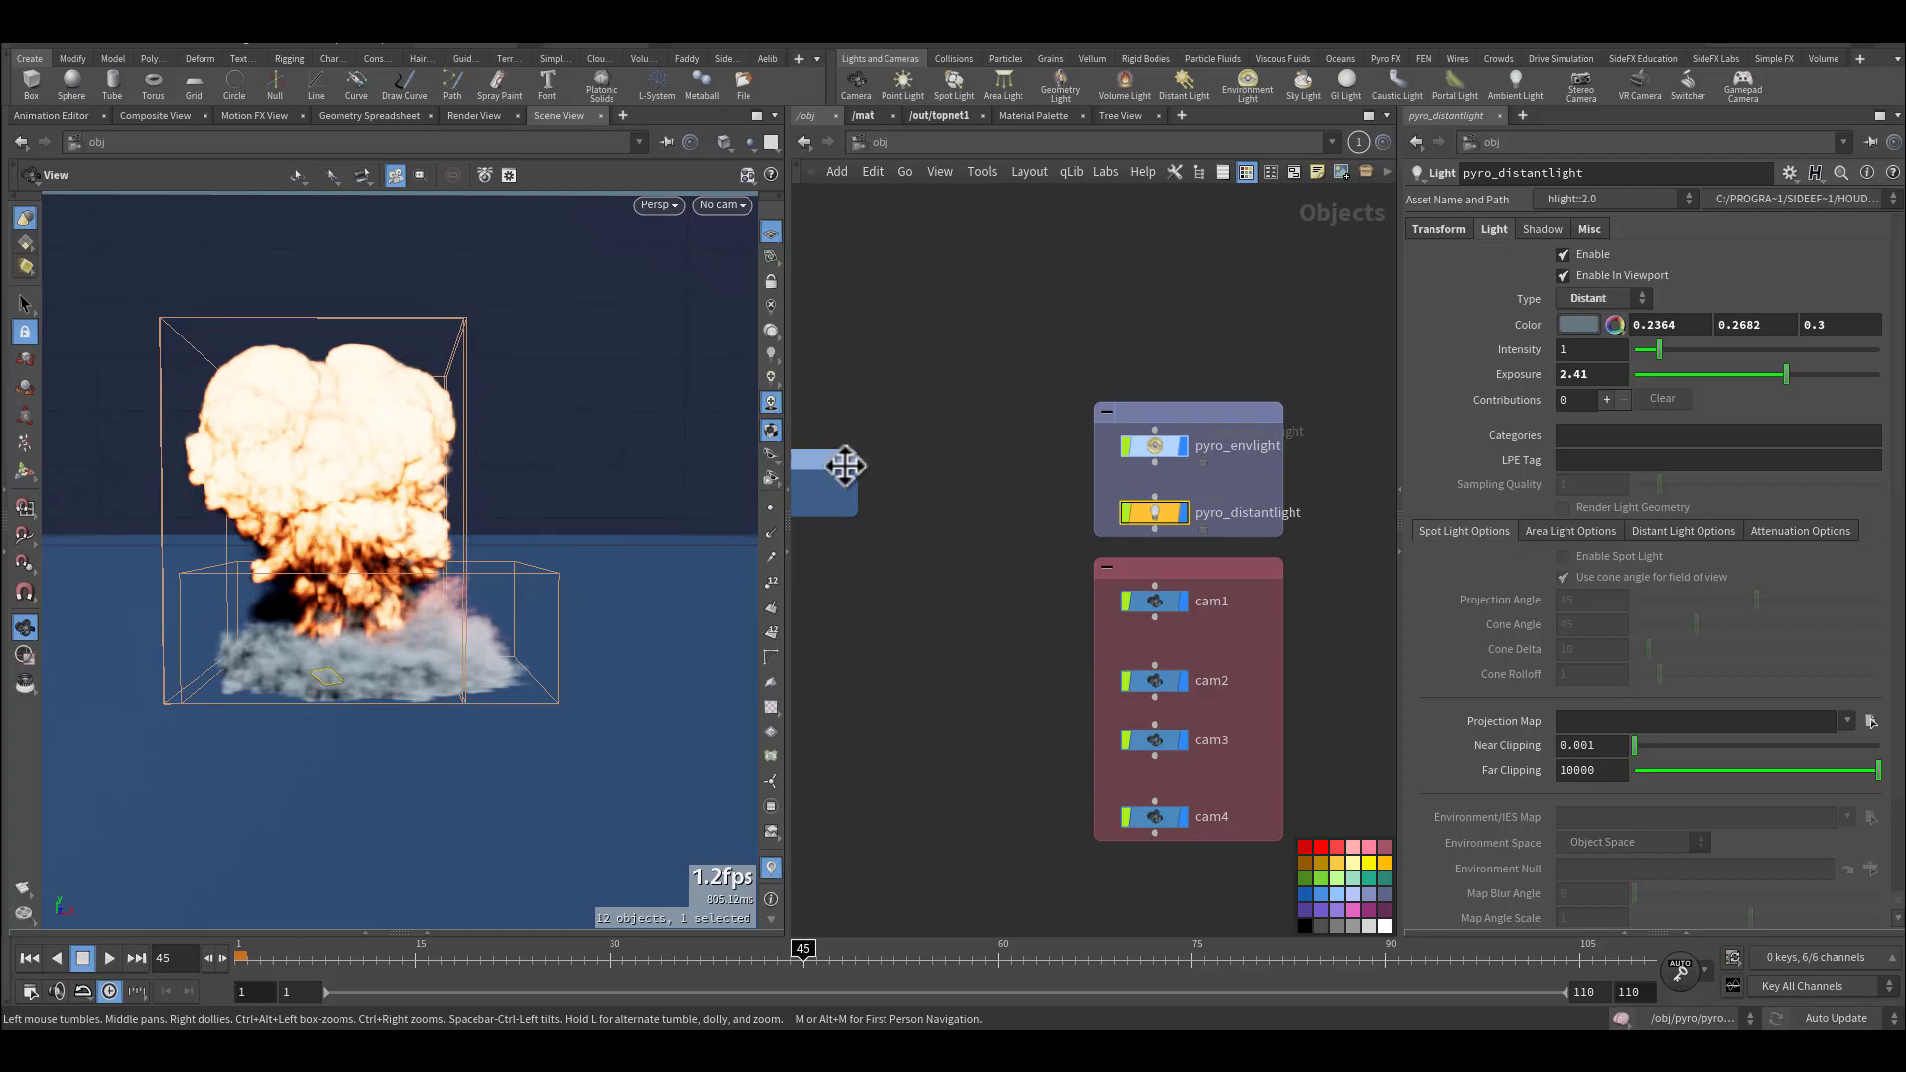
Switch the viewport backdrop to plain grey.
click(774, 375)
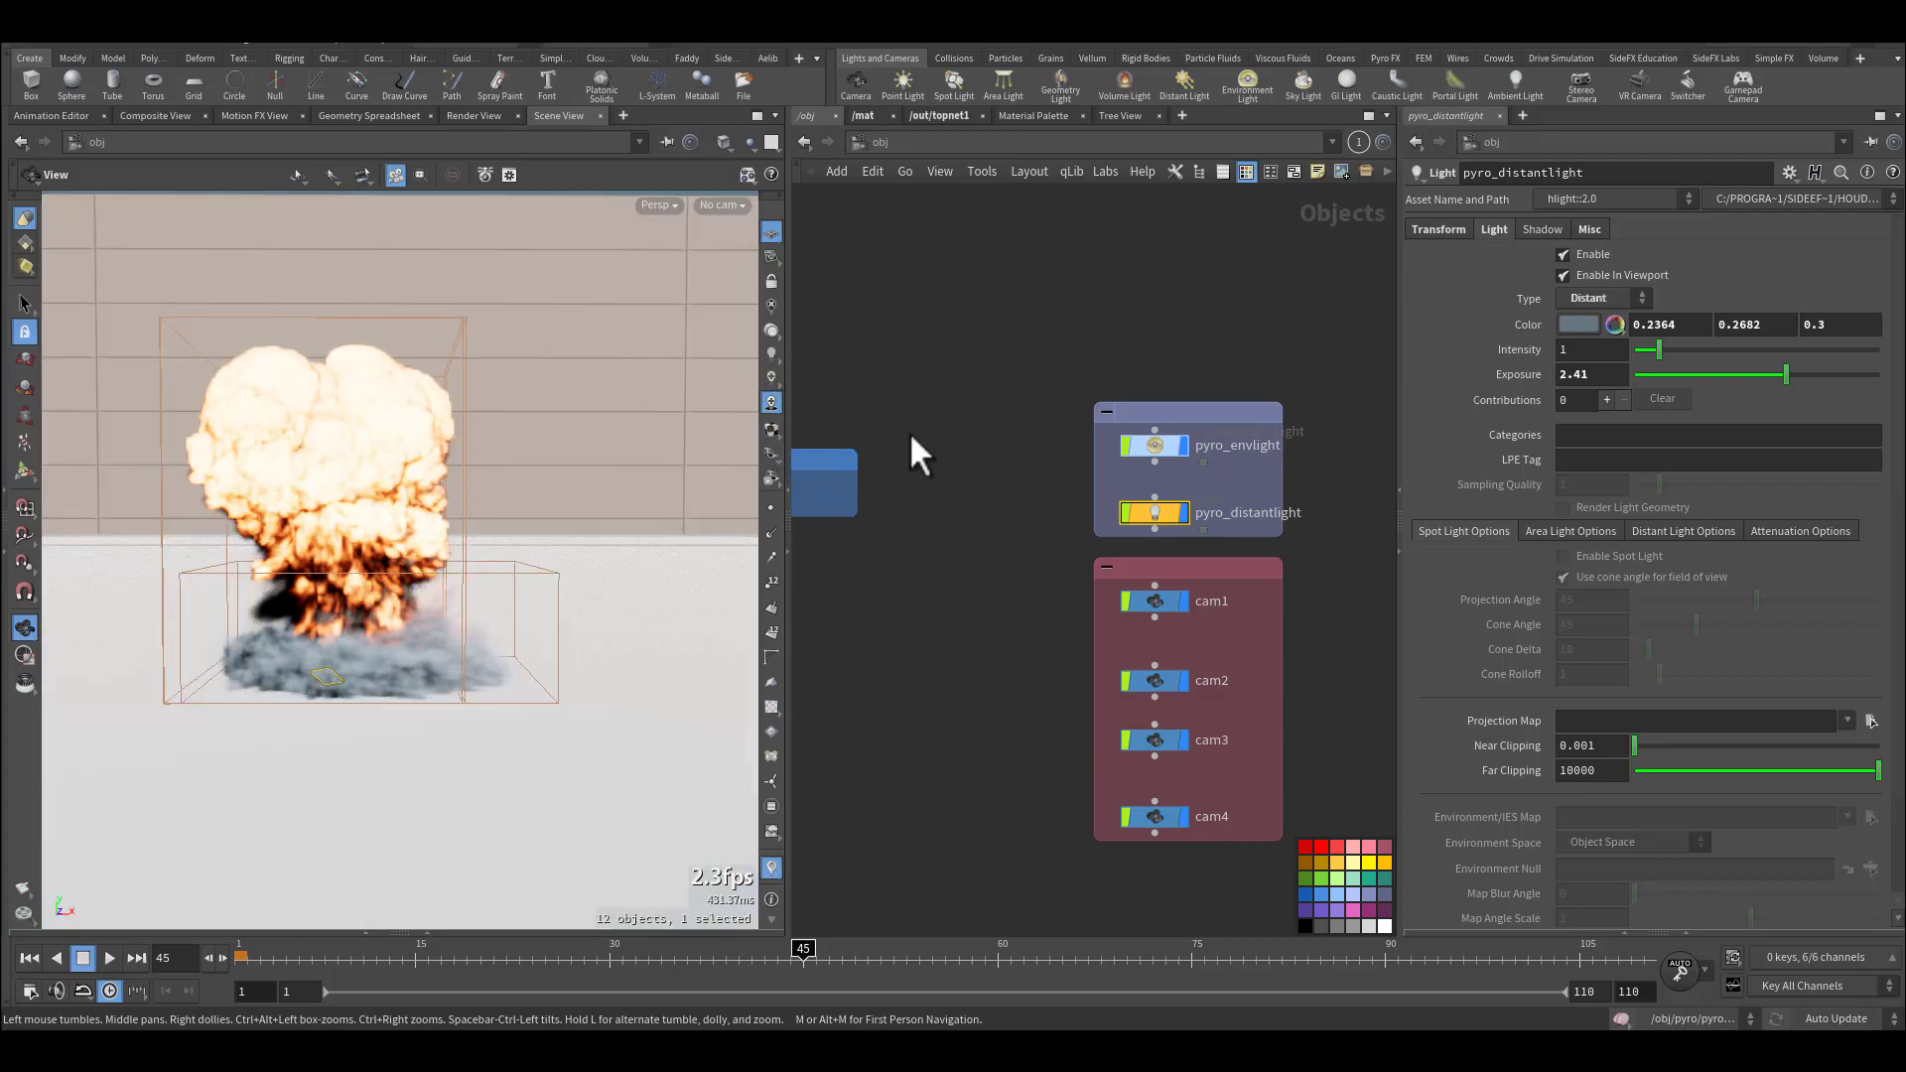
click(771, 333)
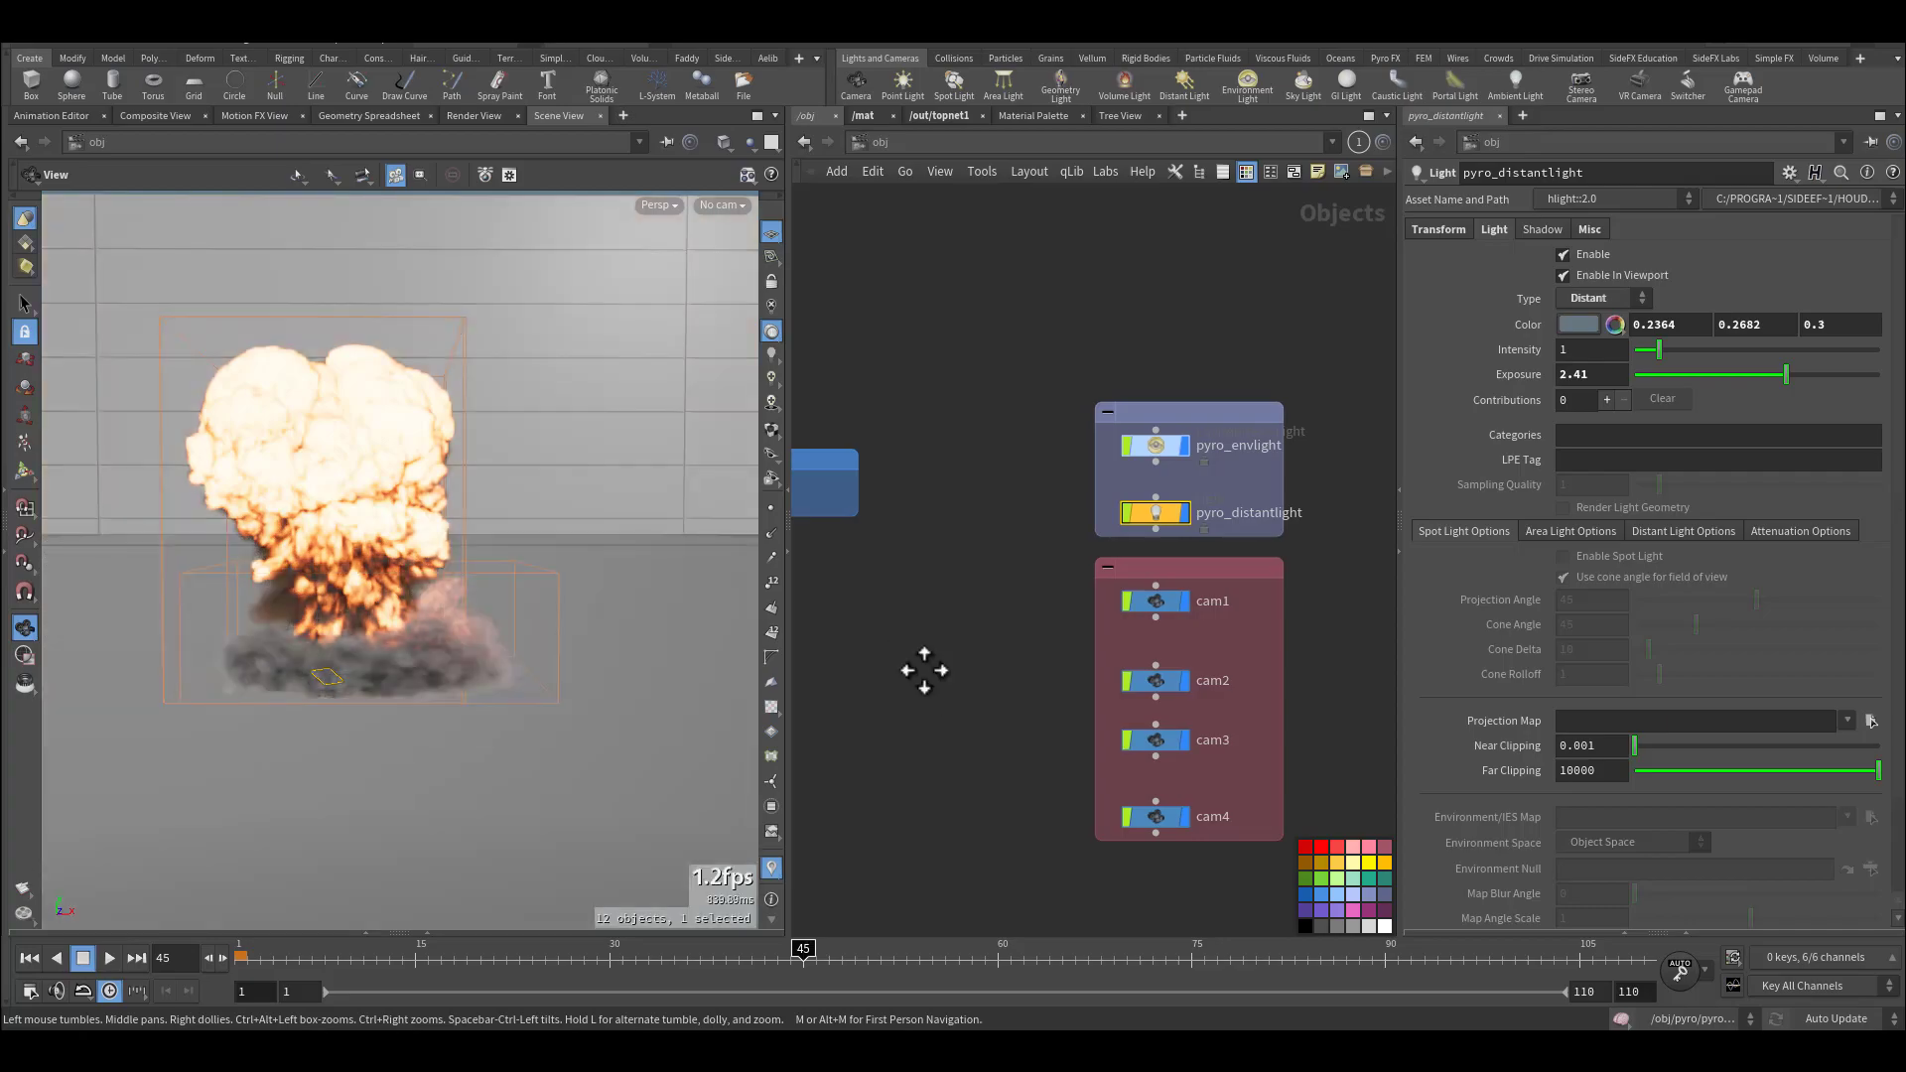
middle_drag(924, 670, 1366, 624)
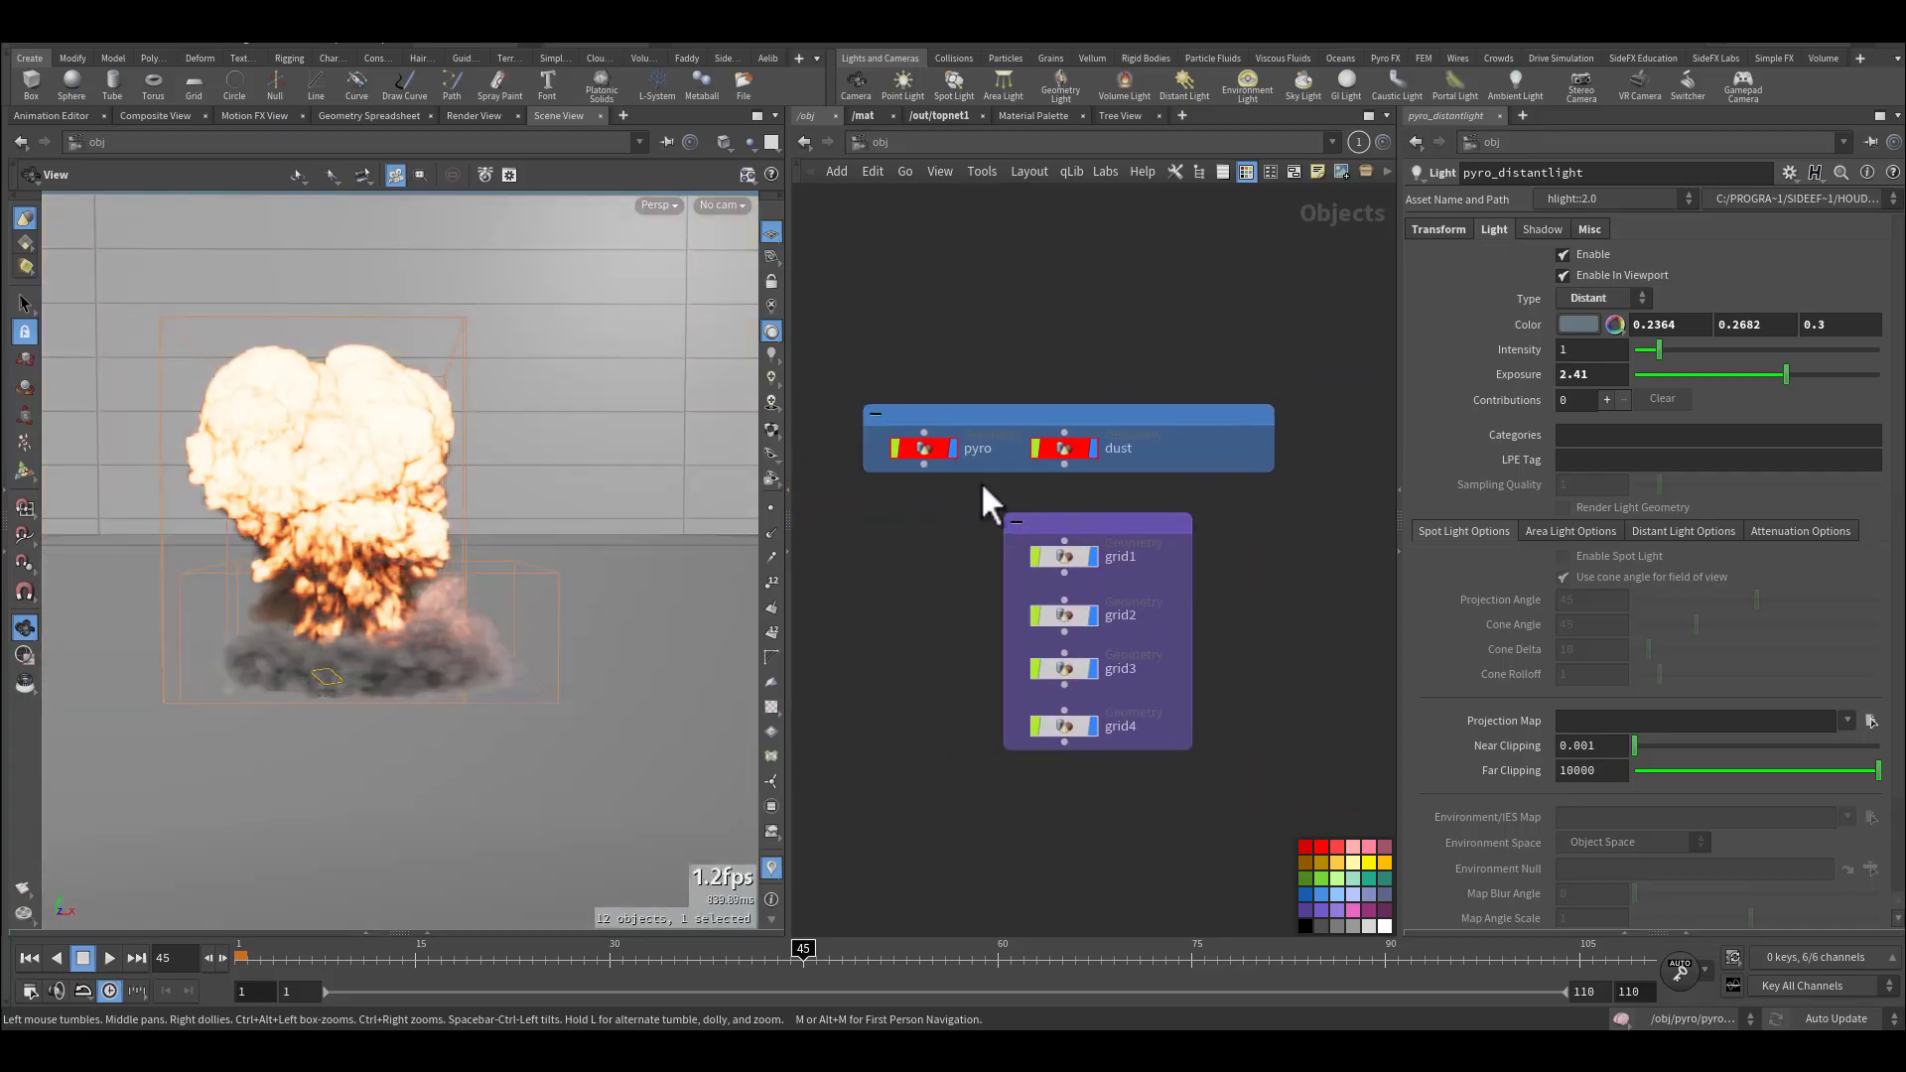
Dive into the pyro geometry network and frame its source and solver nodes.
double_click(920, 451)
scroll(939, 570, up, 4)
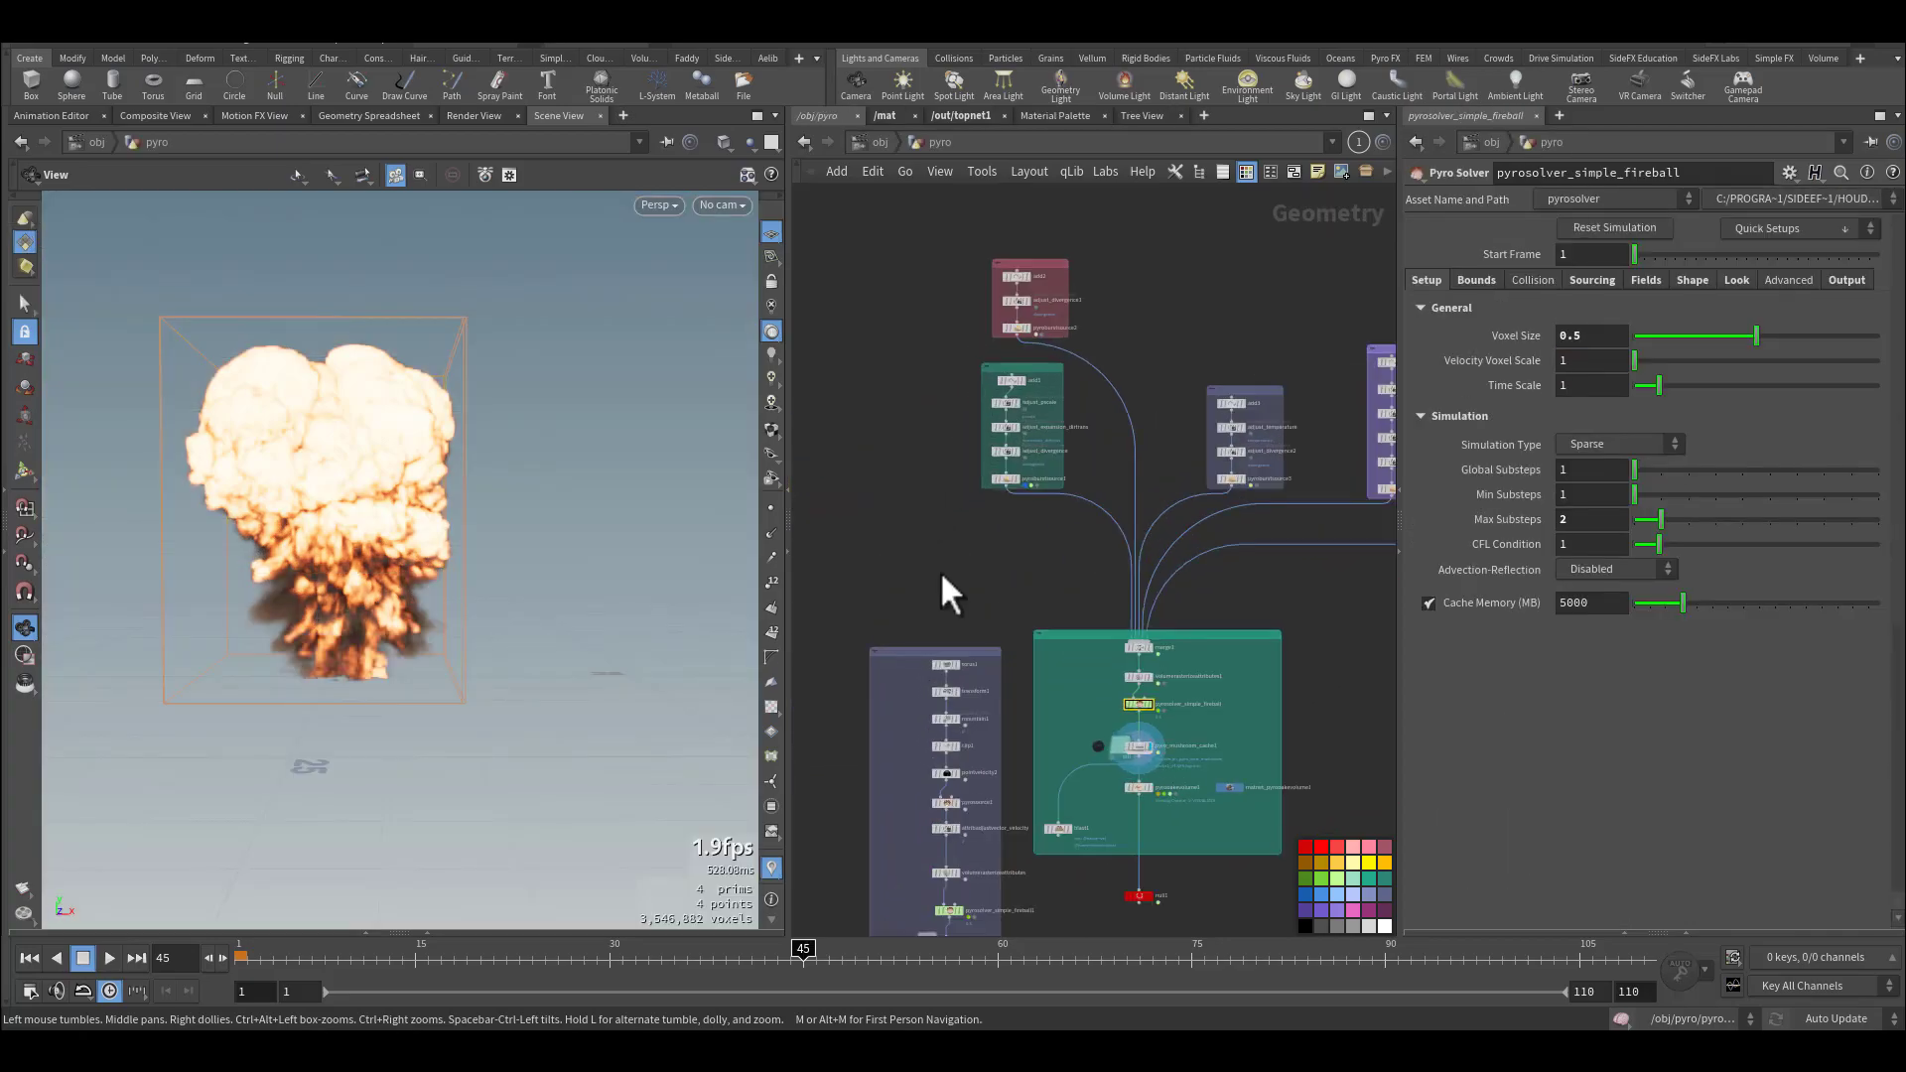
scroll(969, 658, down, 2)
scroll(969, 658, down, 3)
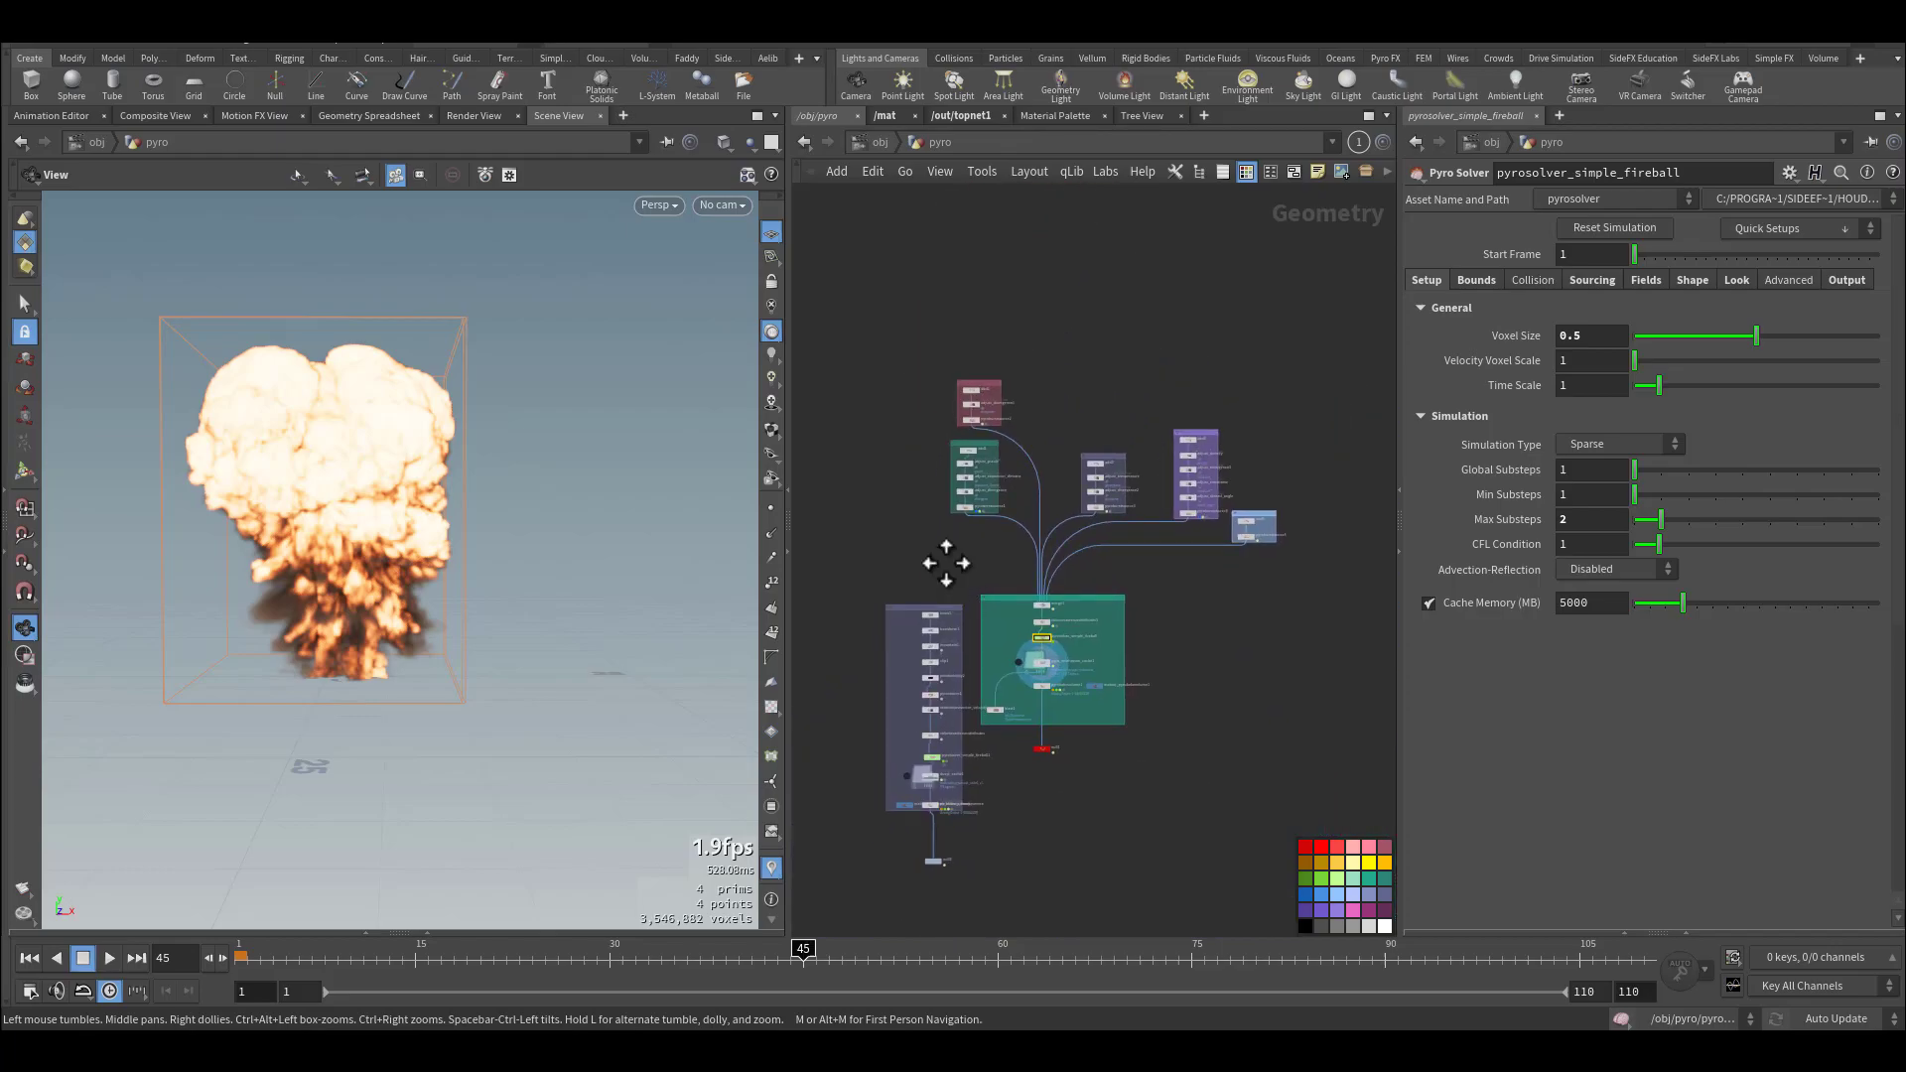
middle_drag(940, 557, 955, 536)
scroll(963, 538, up, 2)
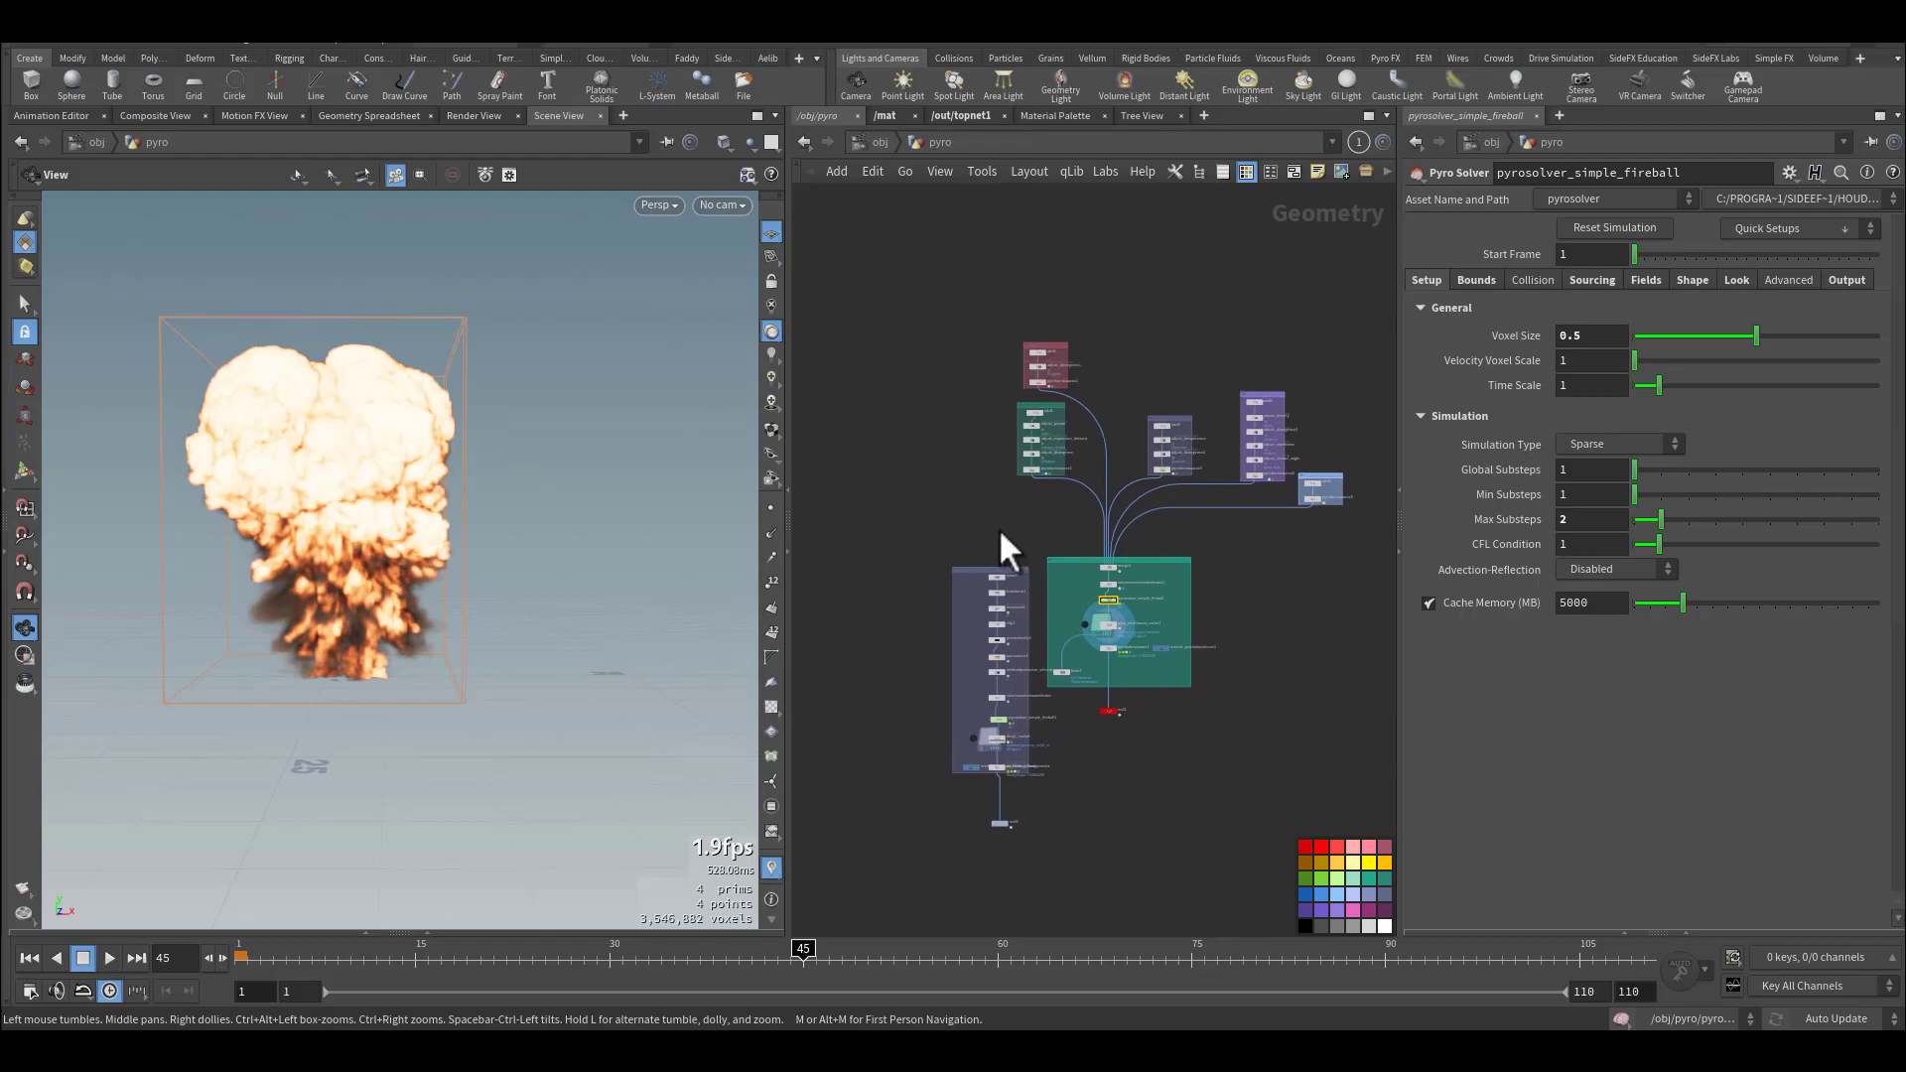
key(alt+Tab)
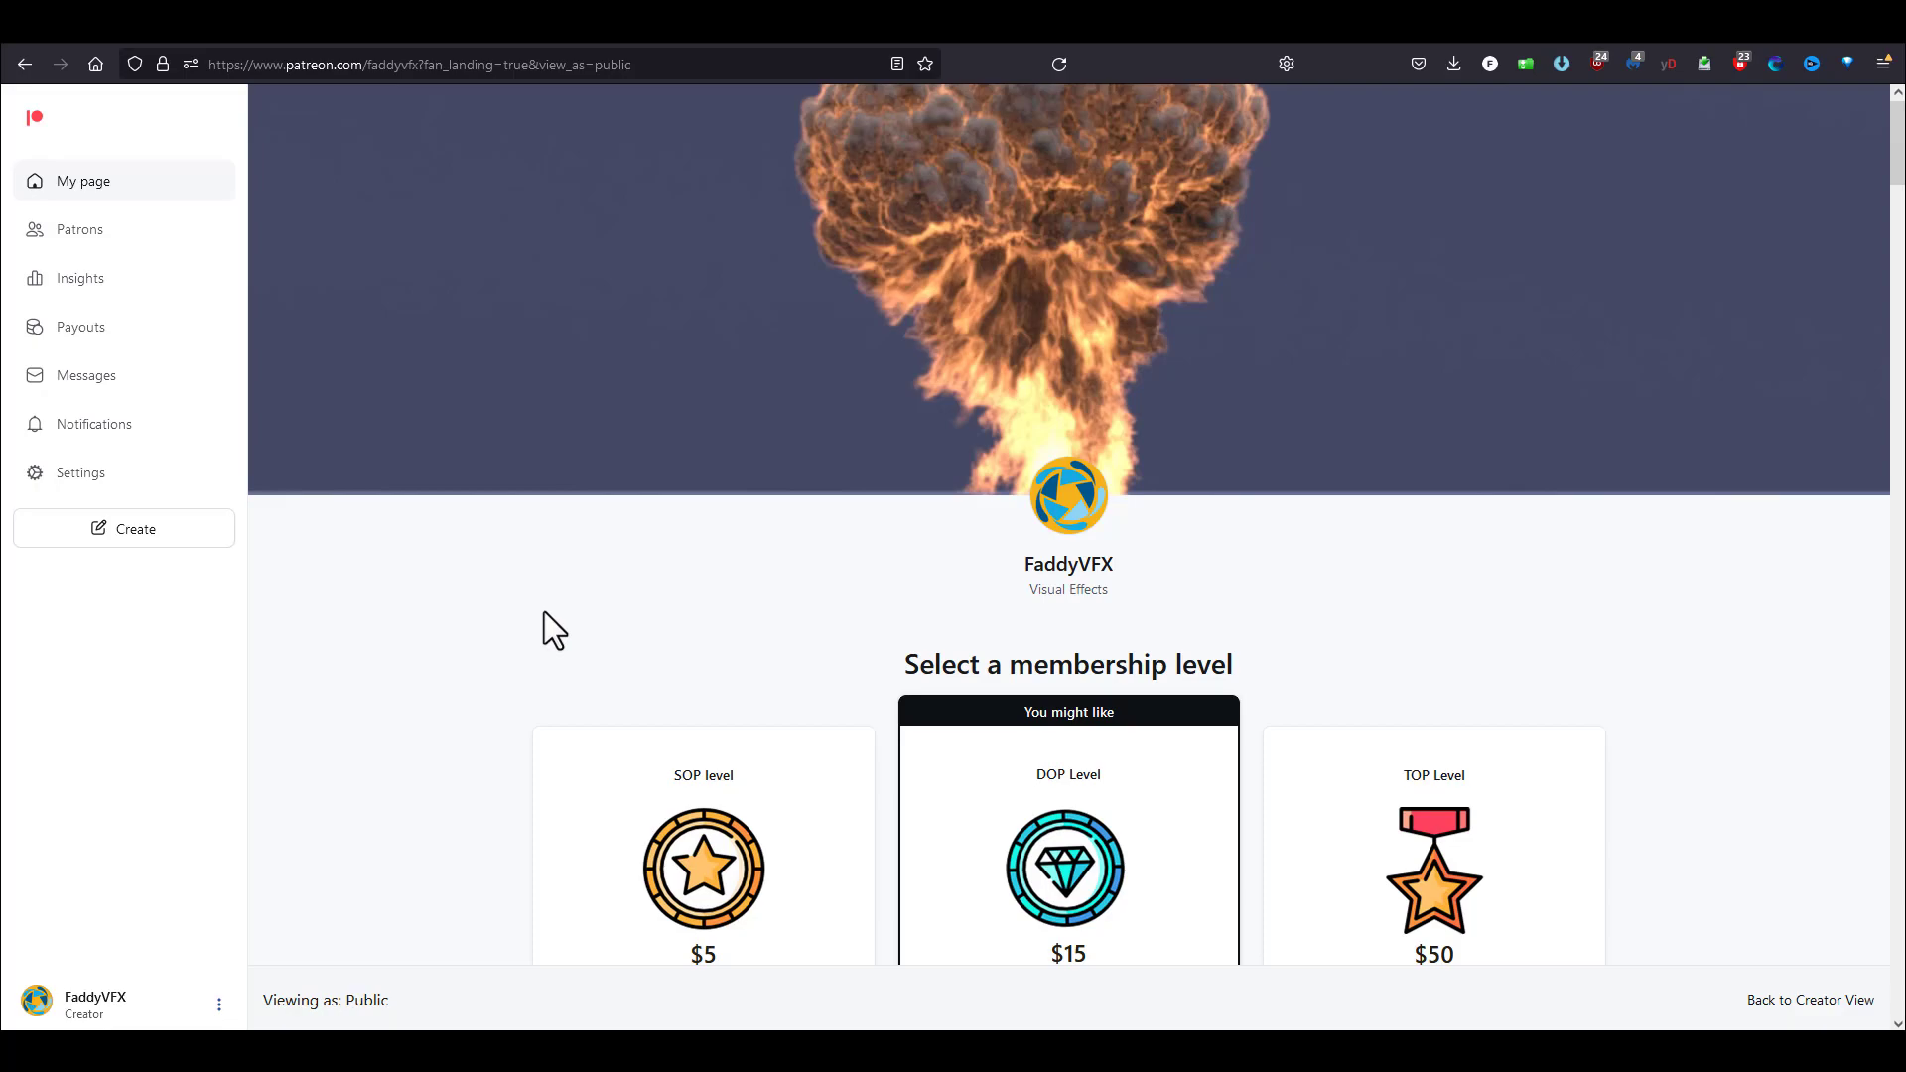
Scroll down the public Patreon page past the membership tiers, about section and recent posts.
scroll(544, 614, down, 4)
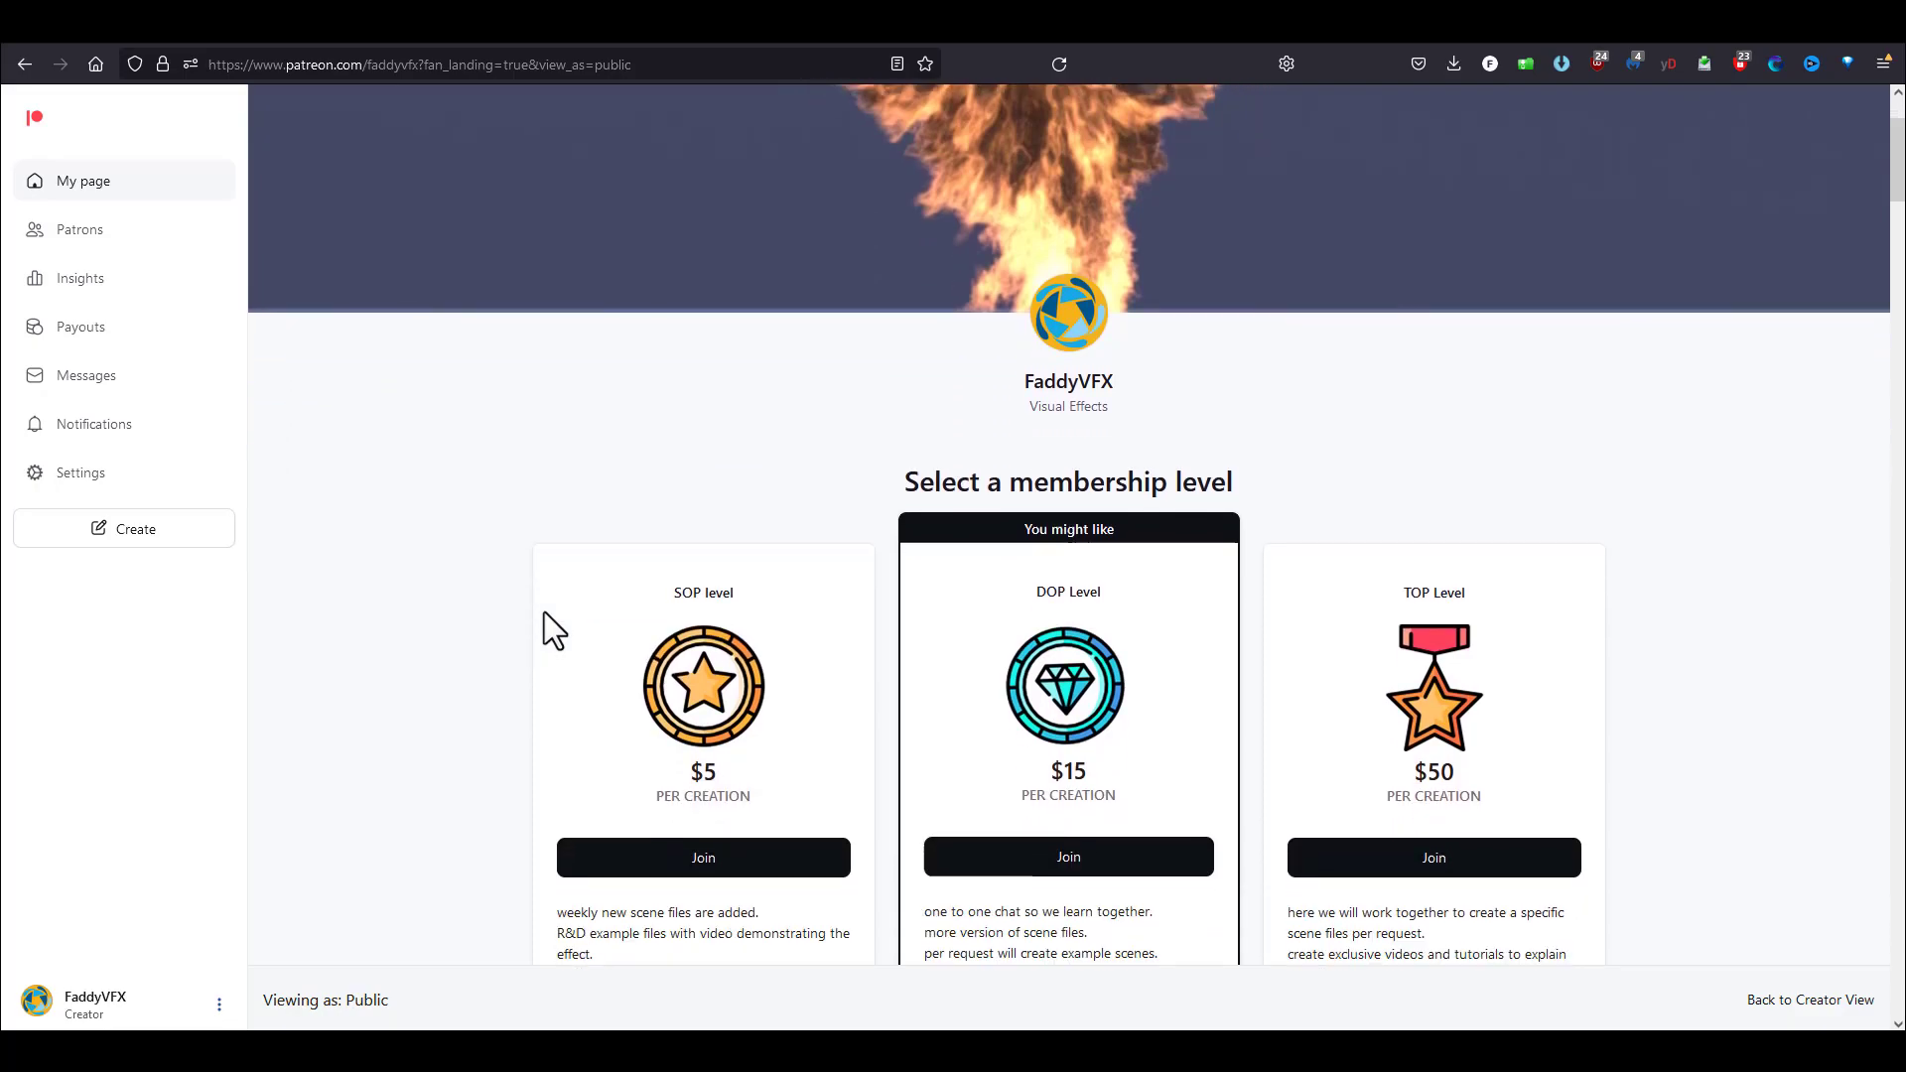
scroll(544, 613, down, 10)
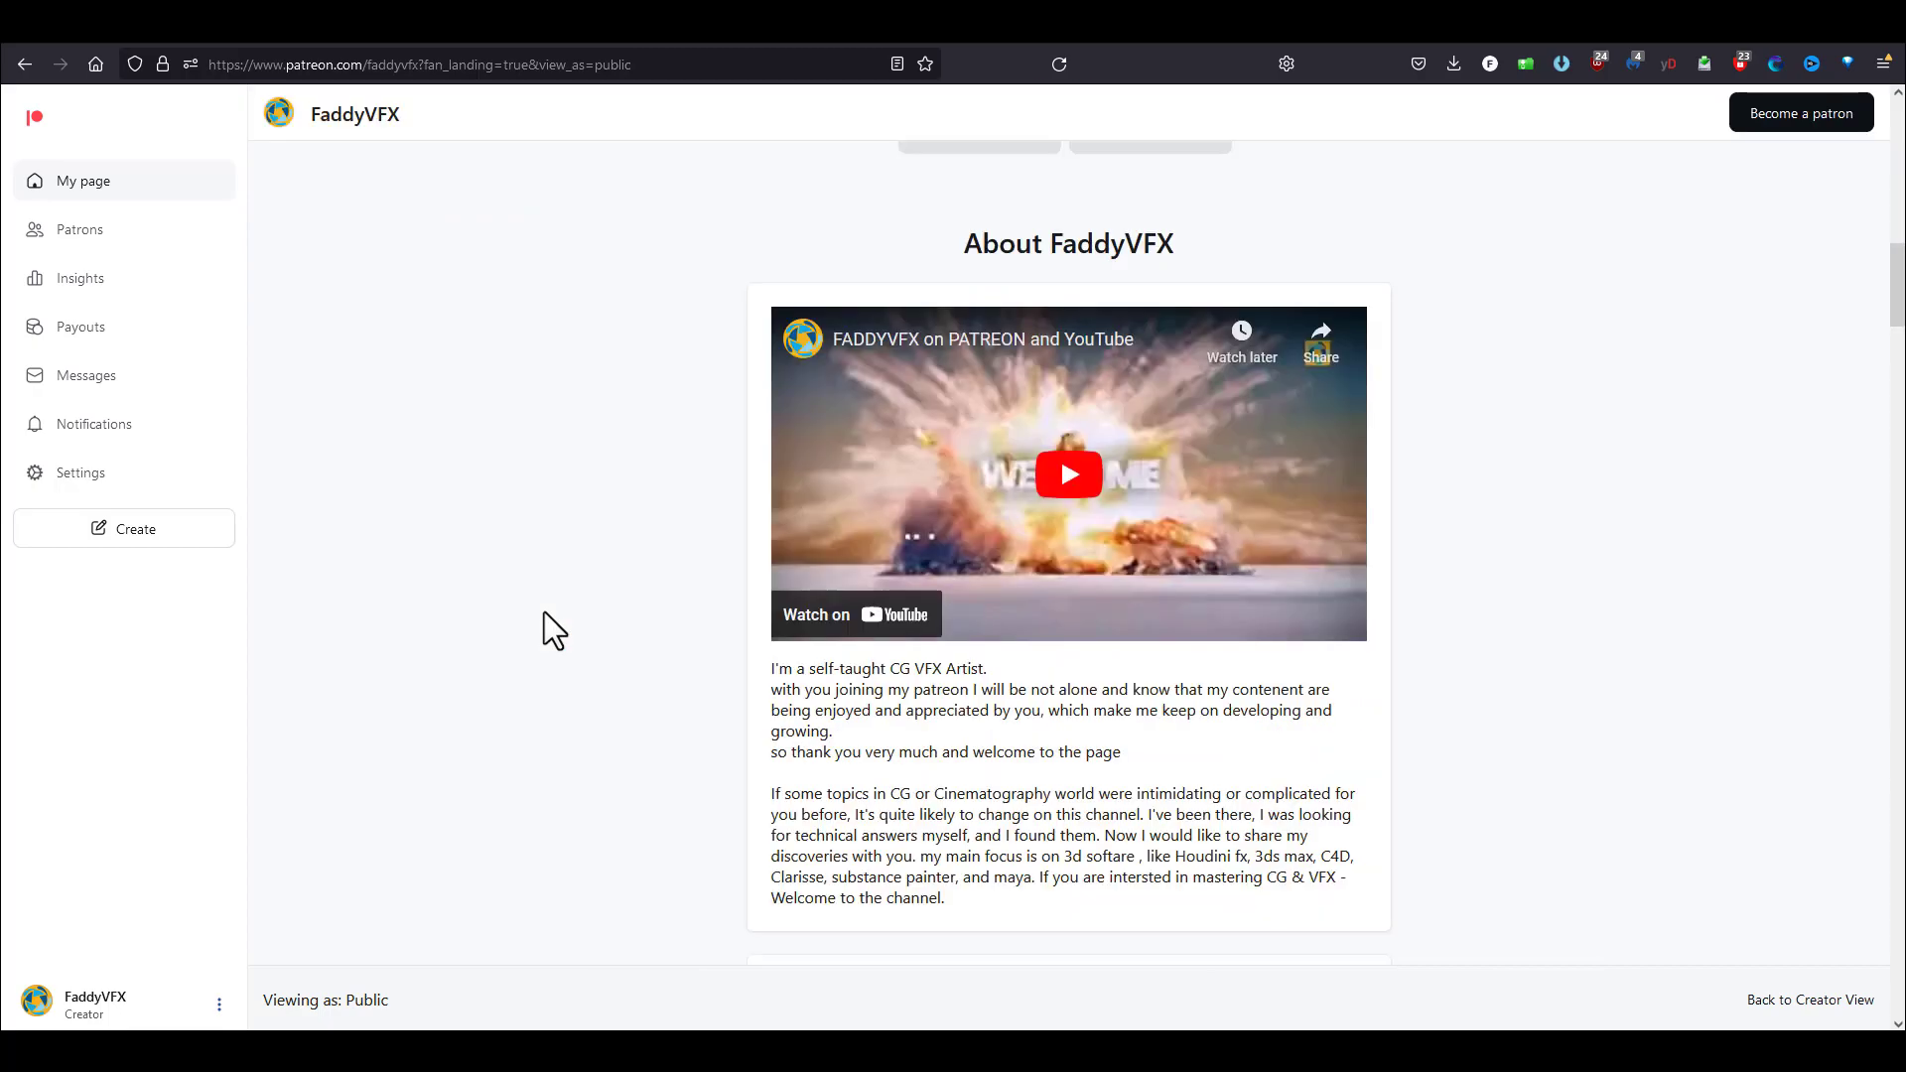
scroll(544, 612, down, 10)
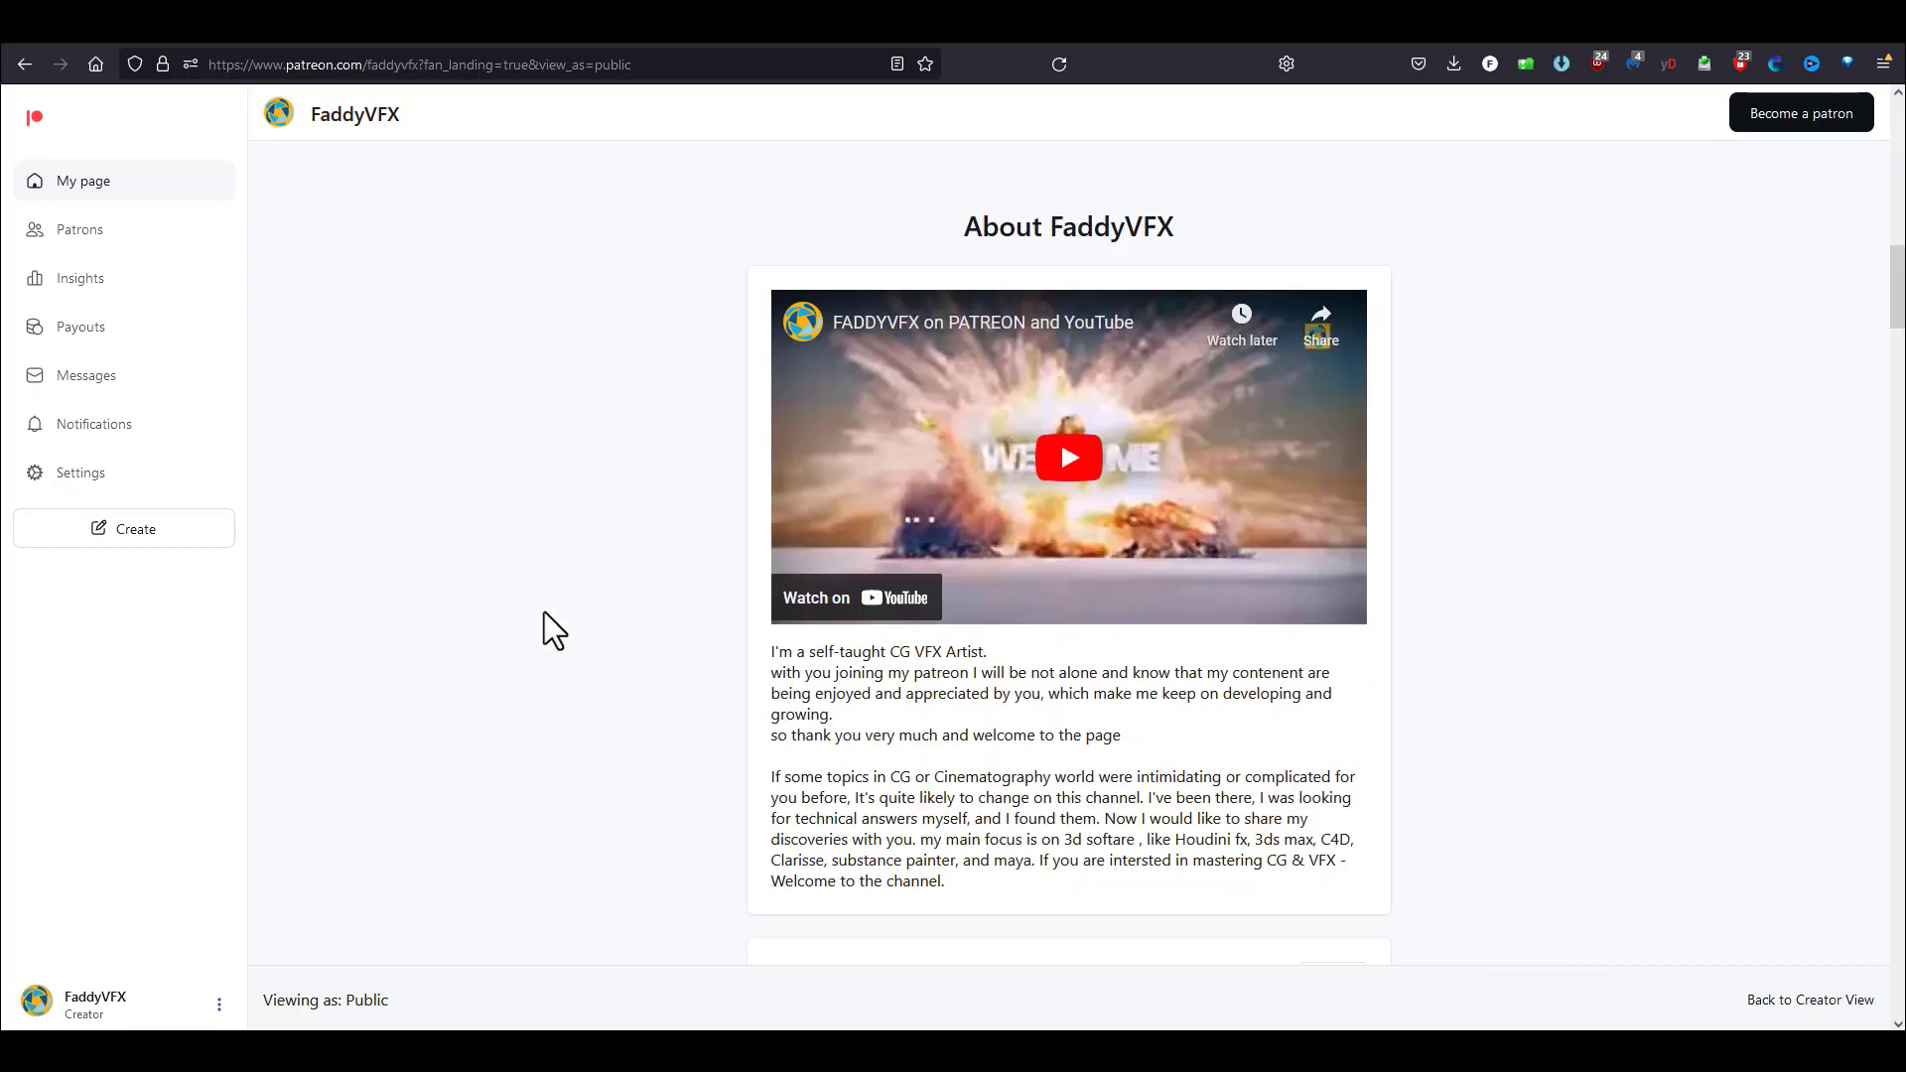
scroll(544, 612, down, 10)
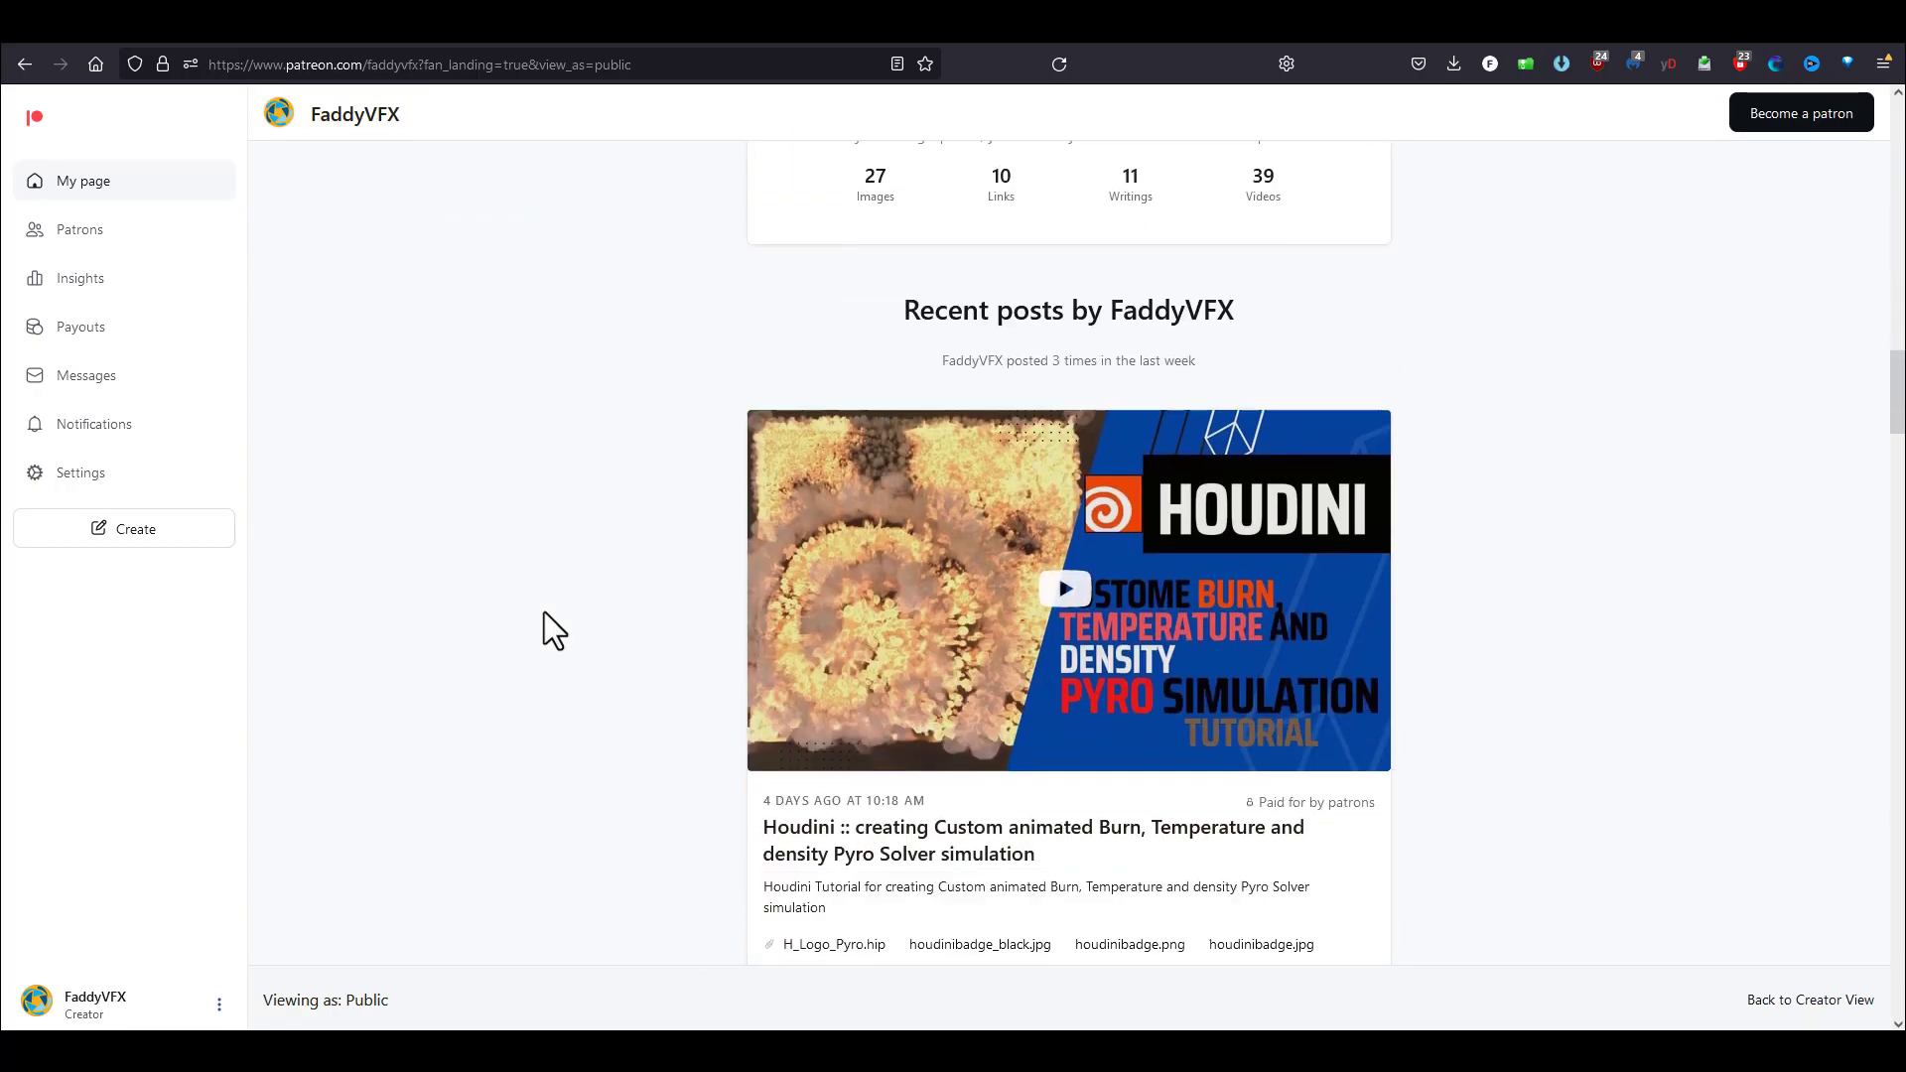
scroll(544, 613, down, 20)
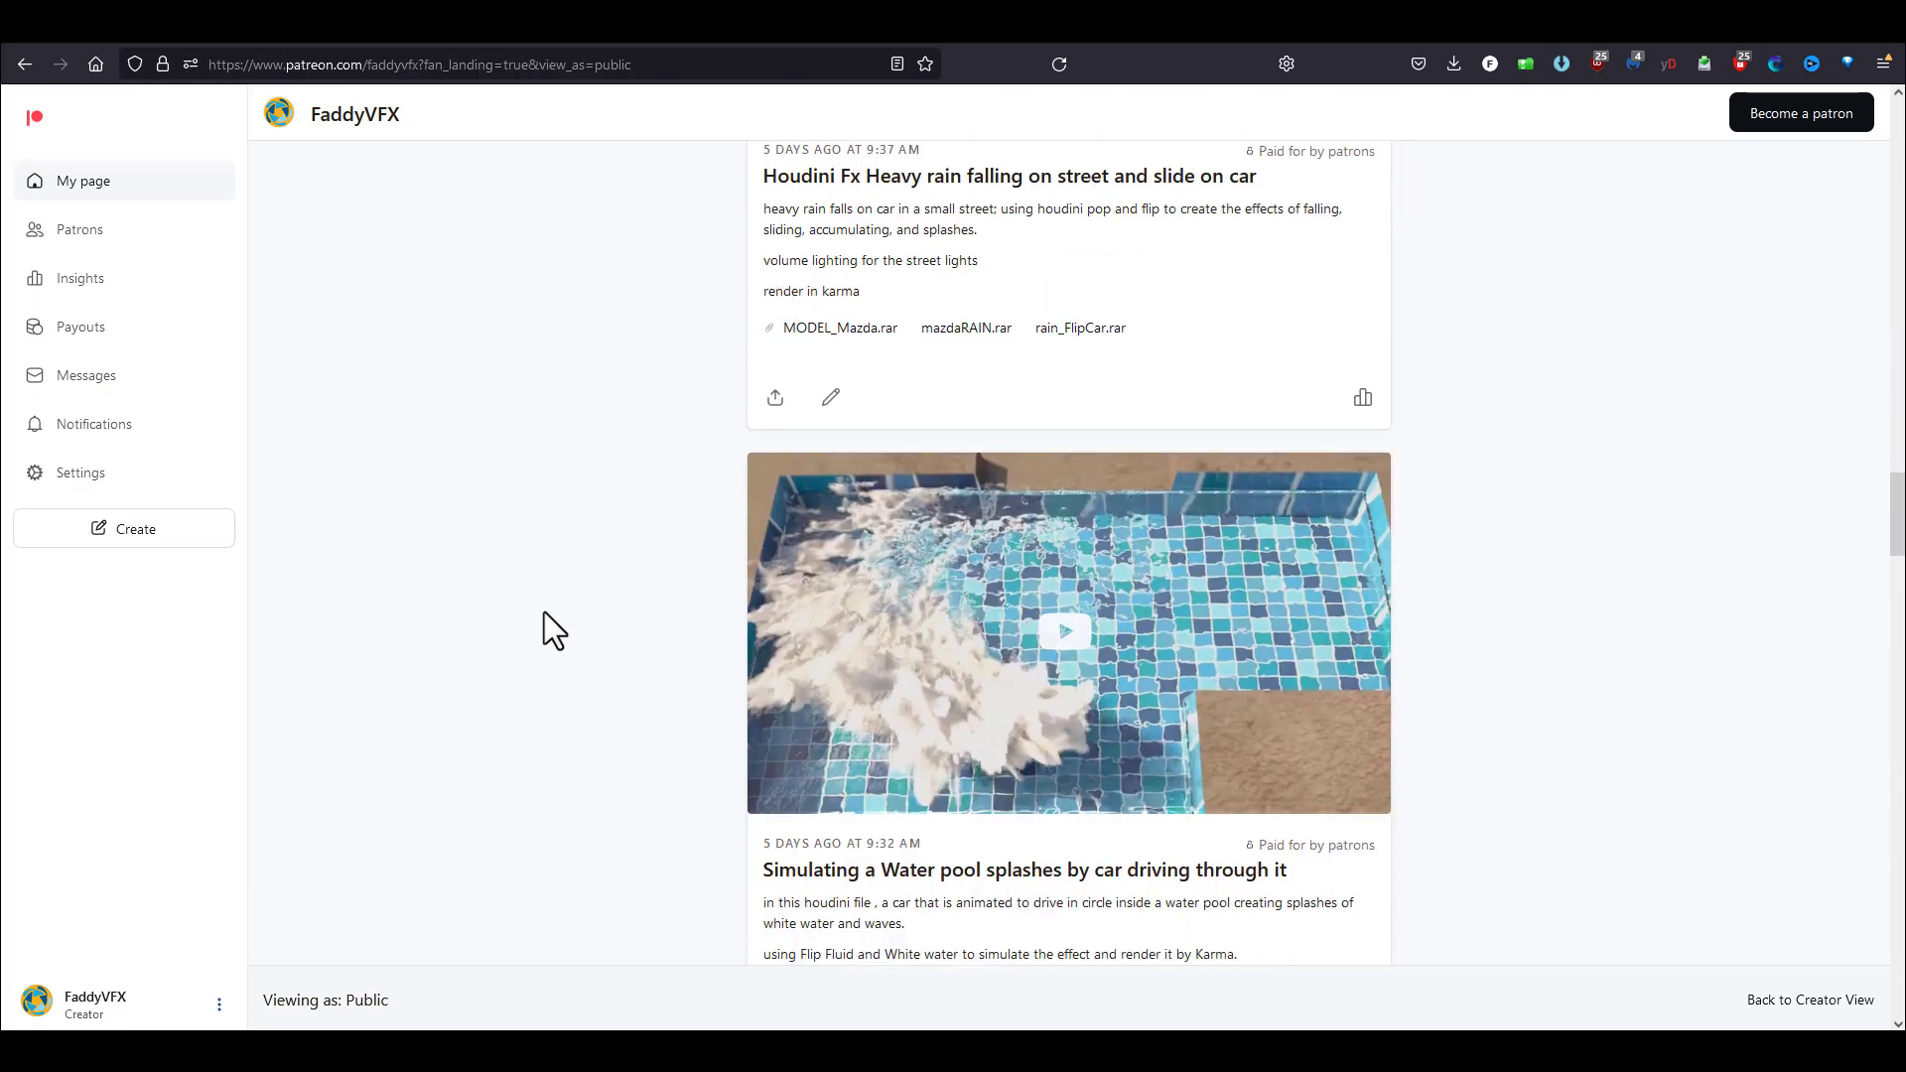
scroll(544, 612, down, 20)
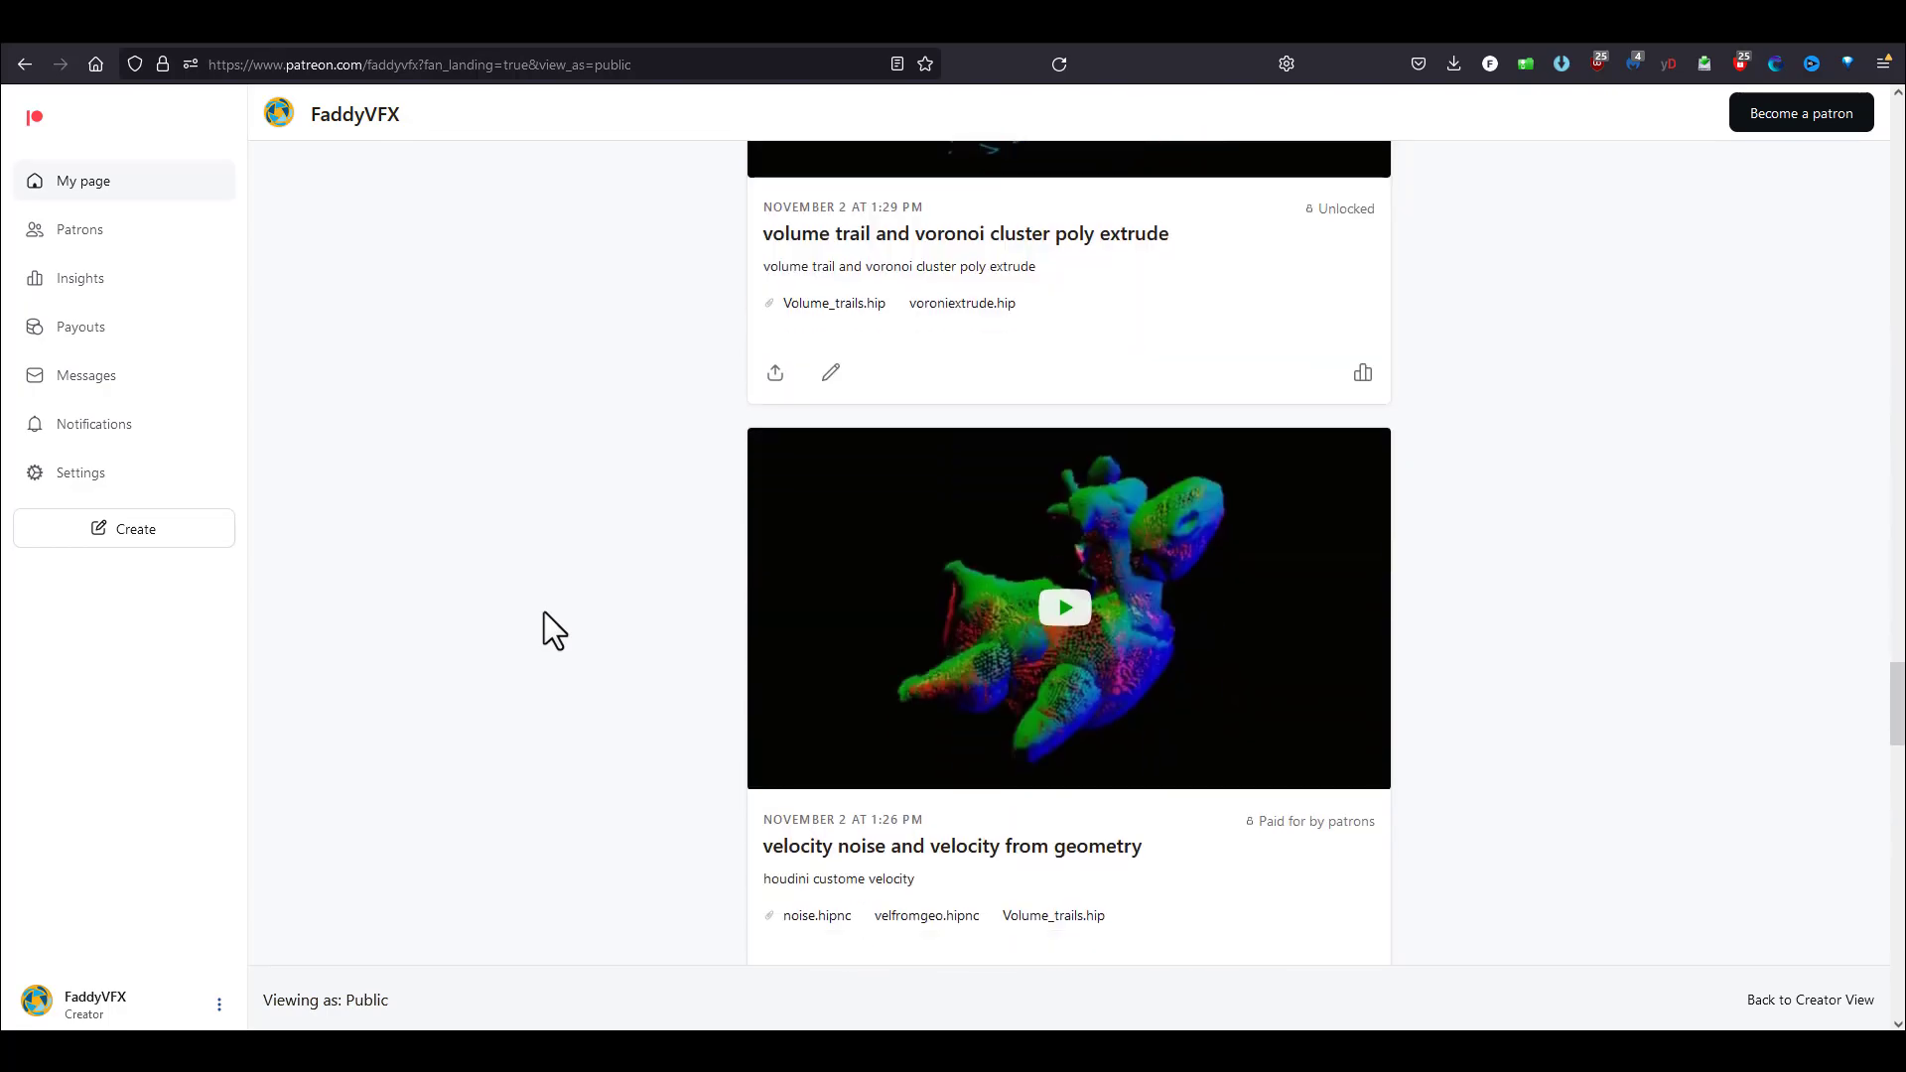
scroll(544, 613, down, 5)
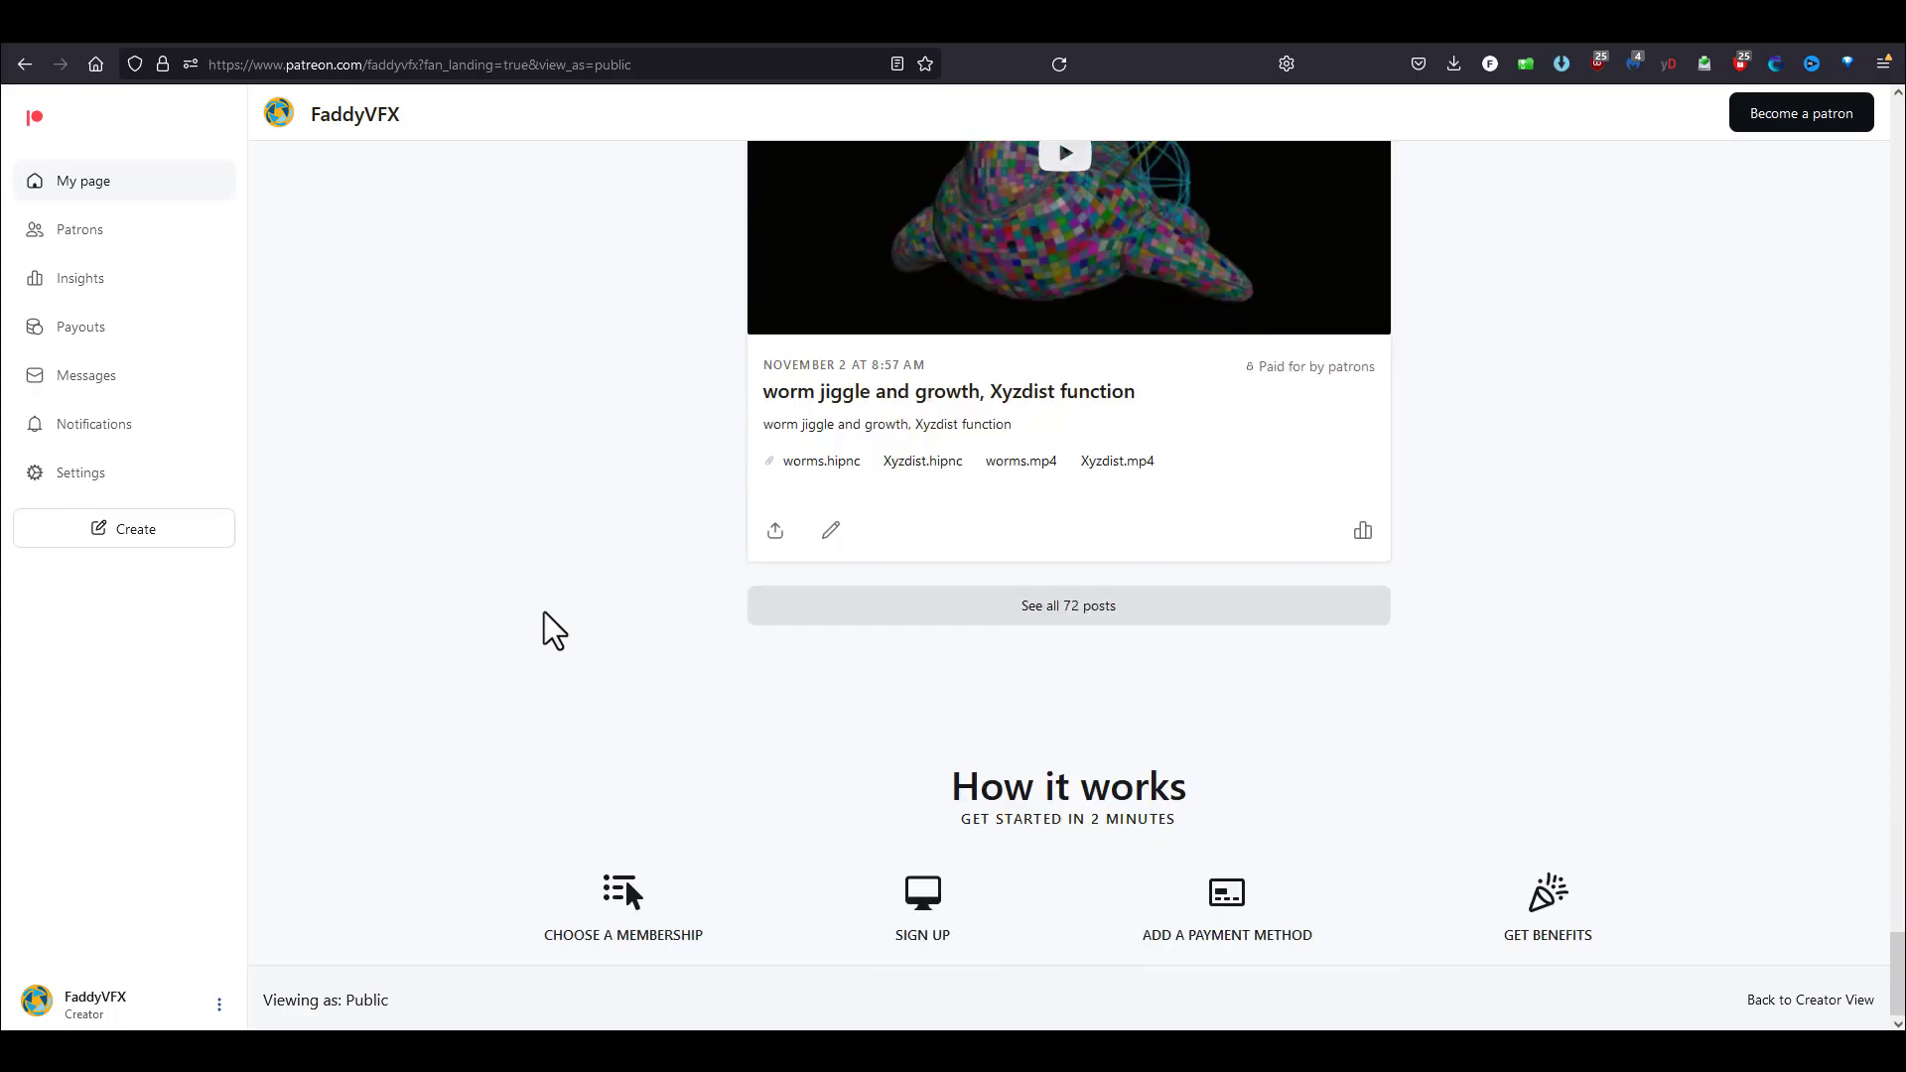
scroll(544, 611, up, 3)
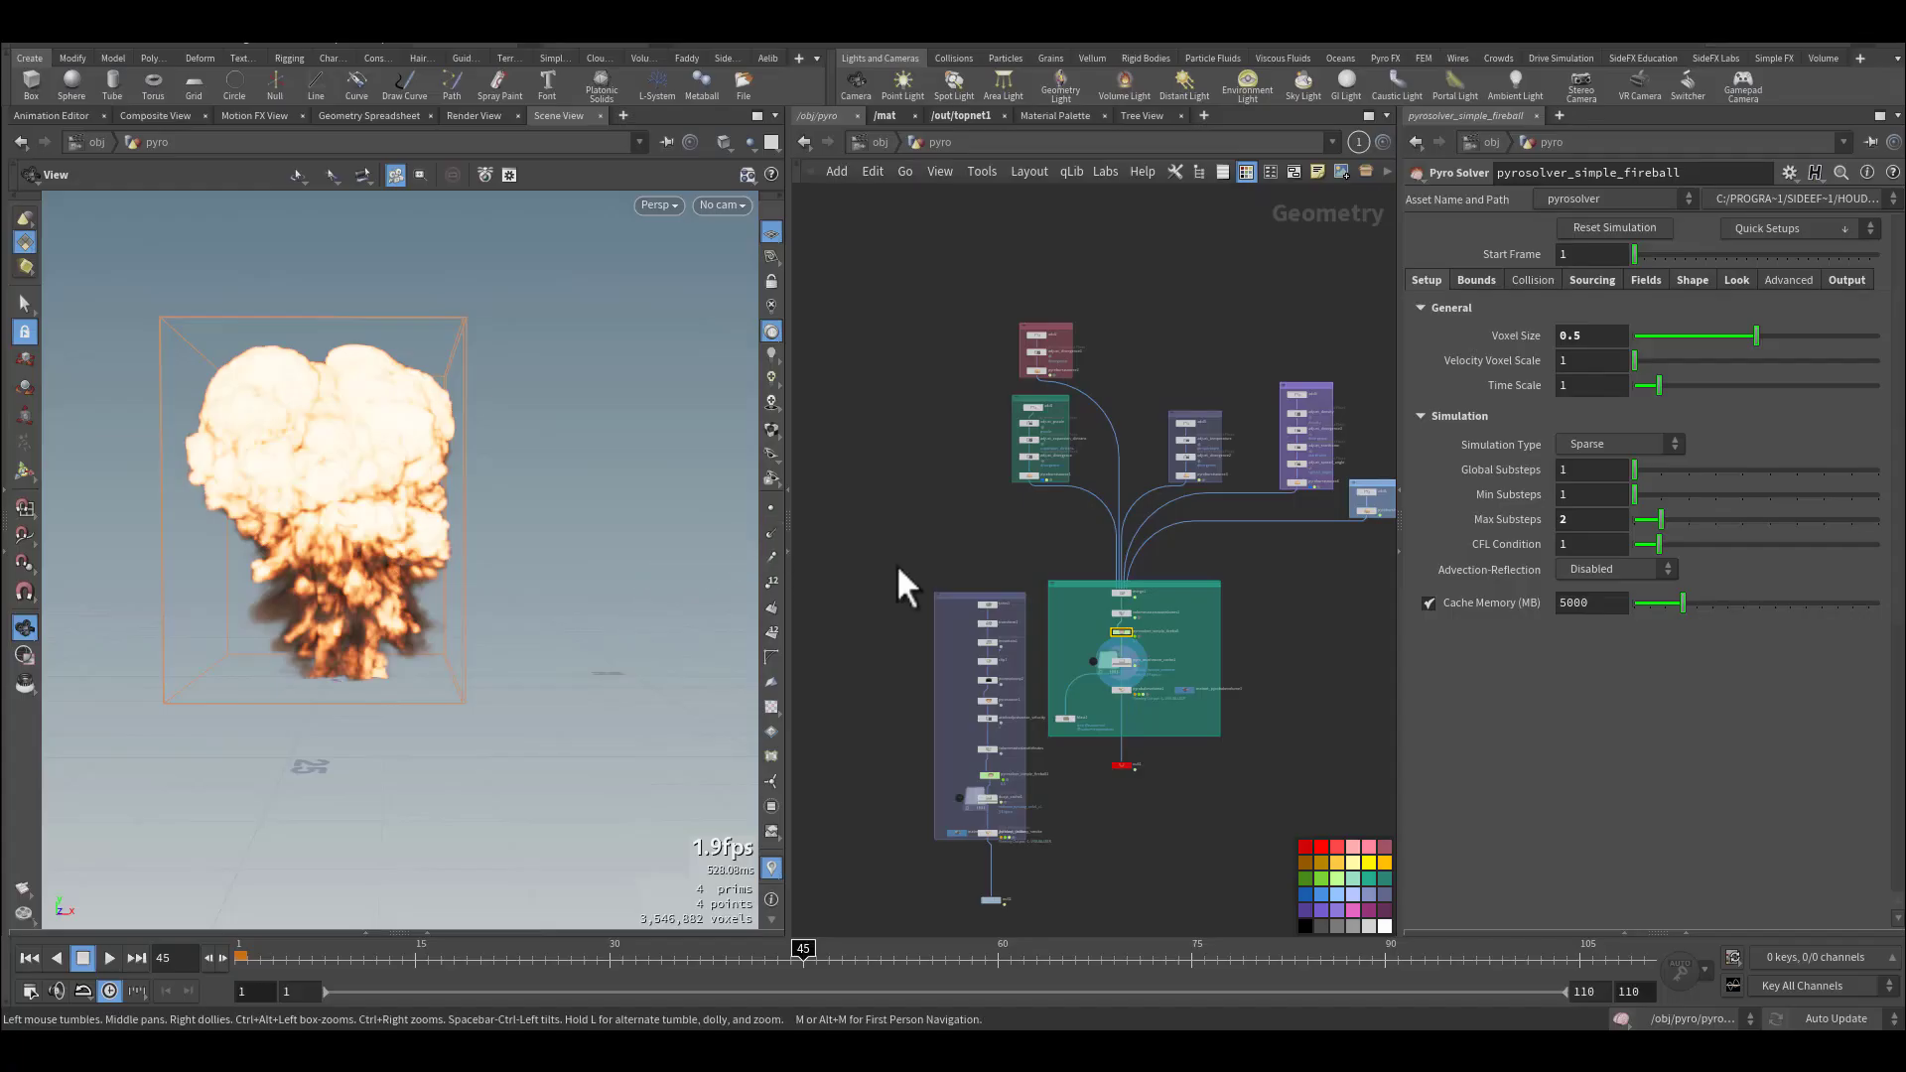
Display the add1 node's output and frame the viewport on its three source points.
scroll(940, 528, up, 5)
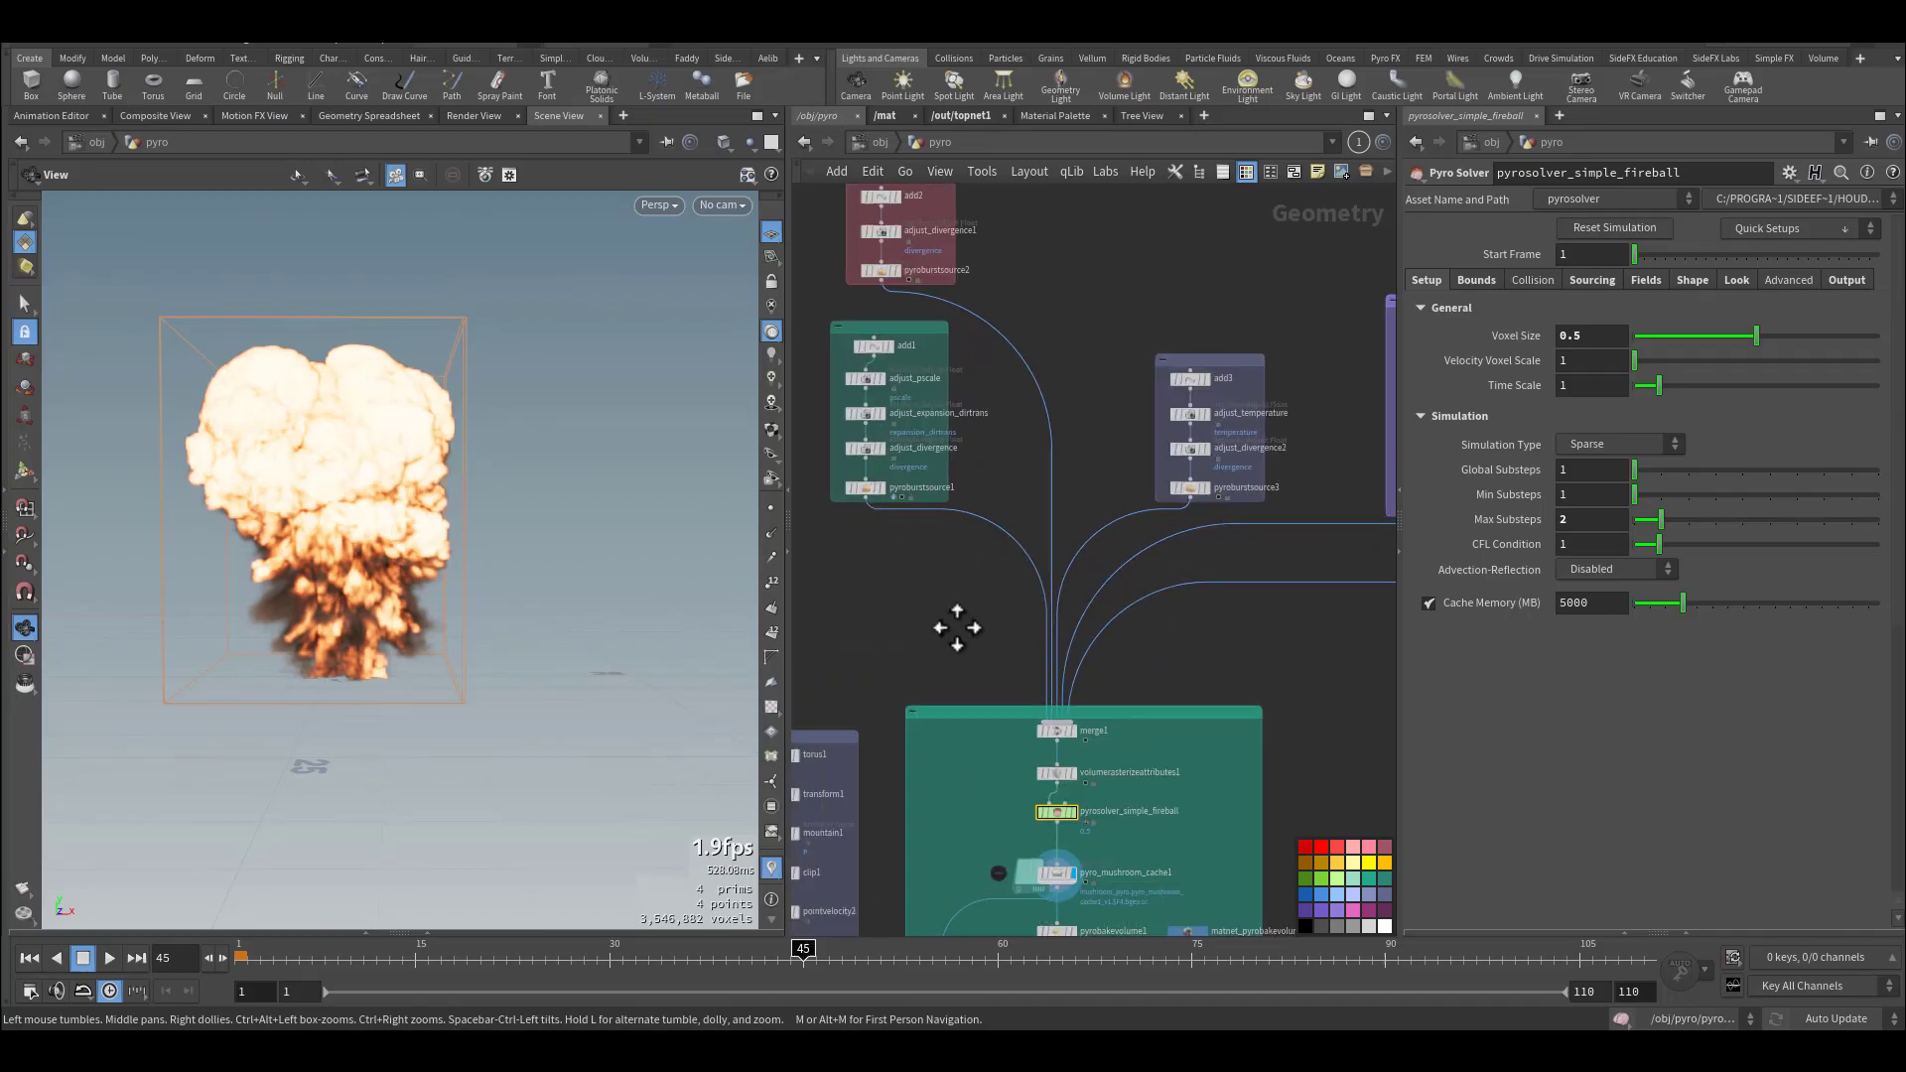
middle_drag(957, 629, 1099, 483)
middle_drag(971, 515, 914, 533)
scroll(911, 665, up, 2)
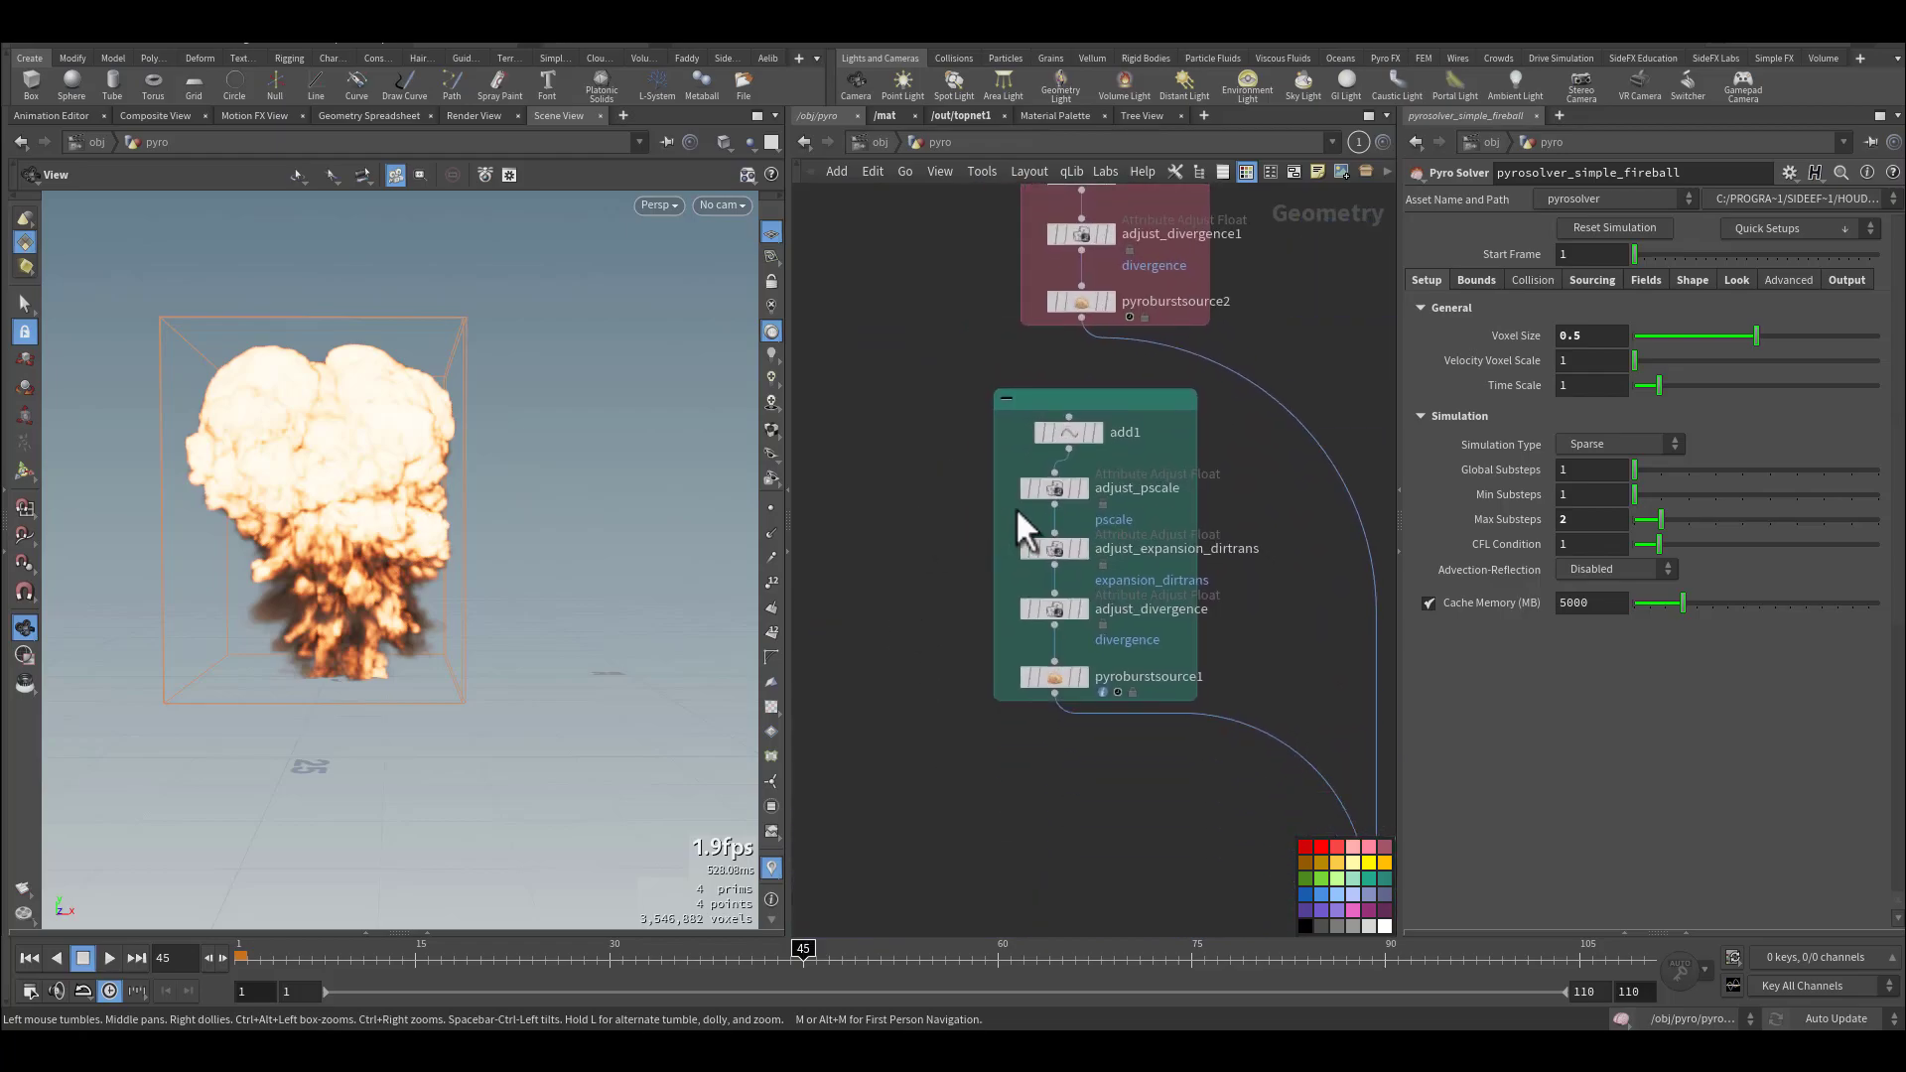
click(1098, 432)
click(1054, 432)
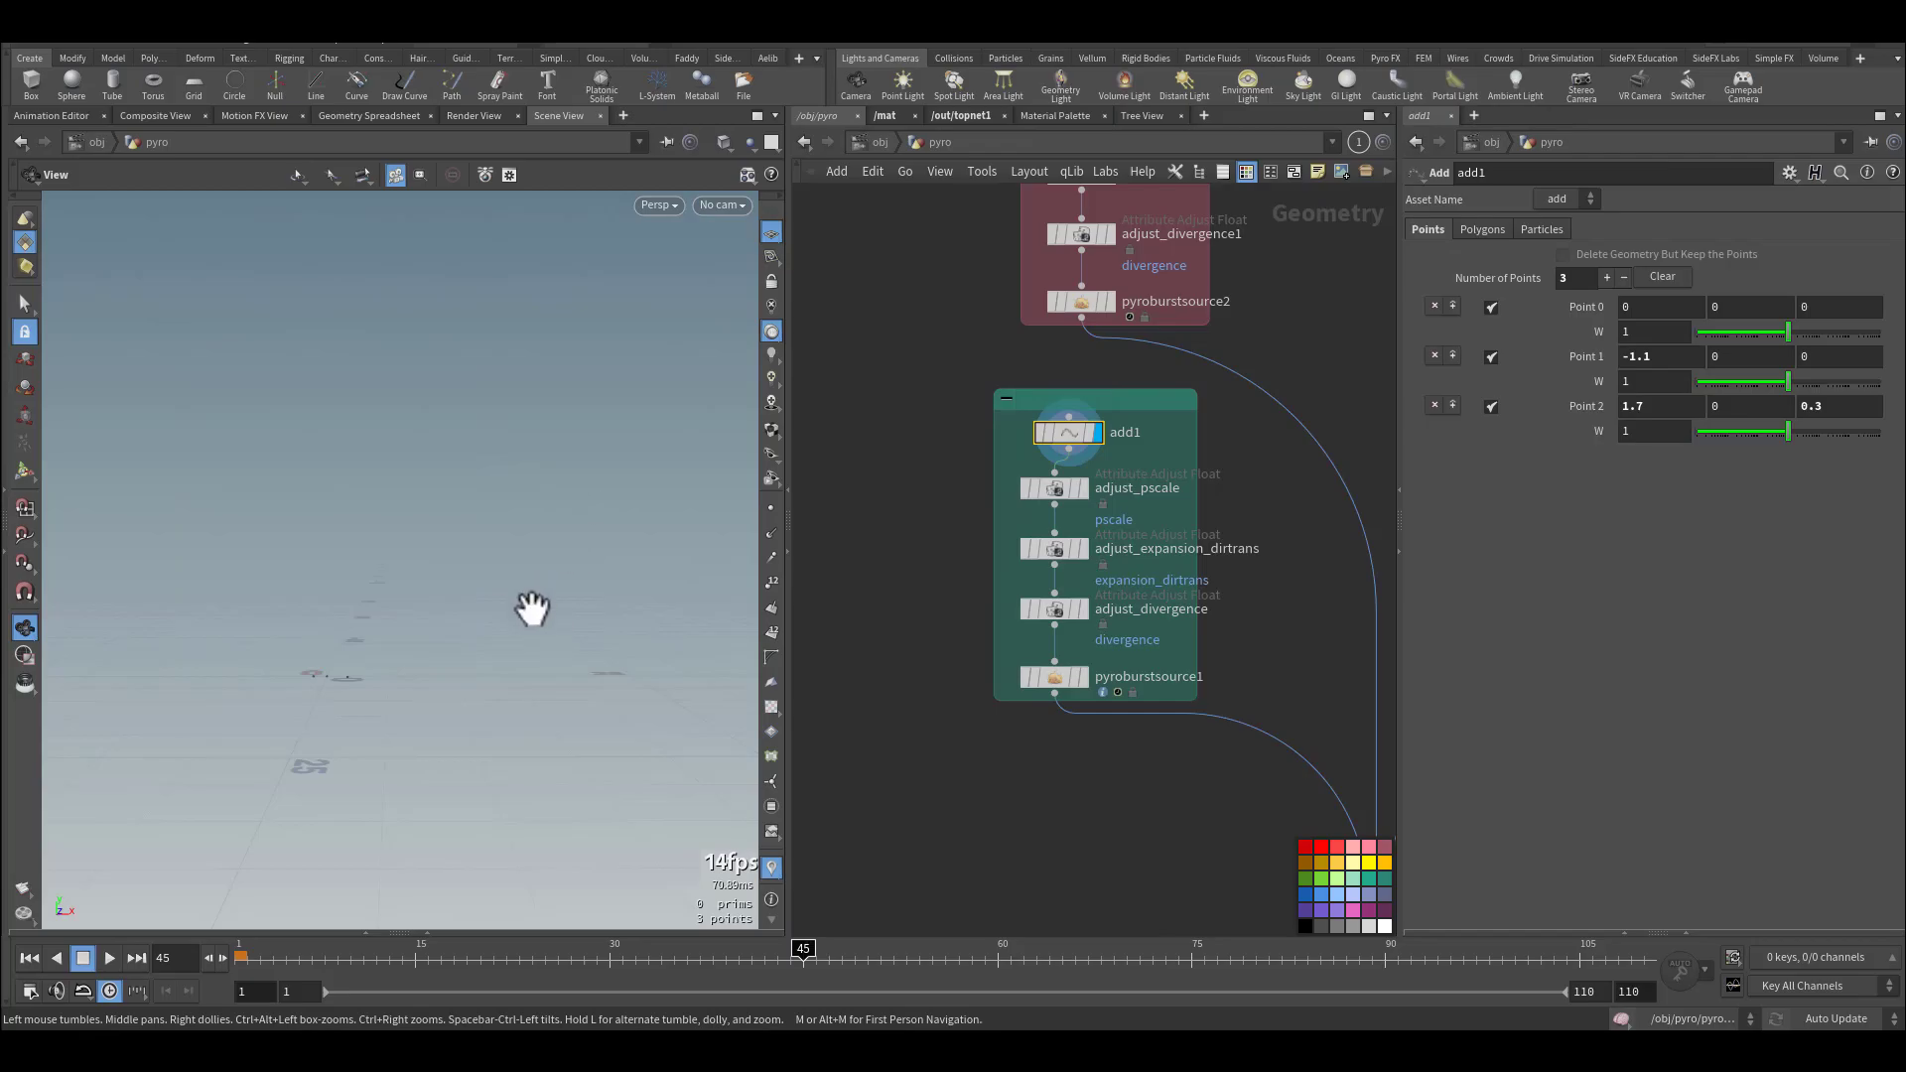
key(g)
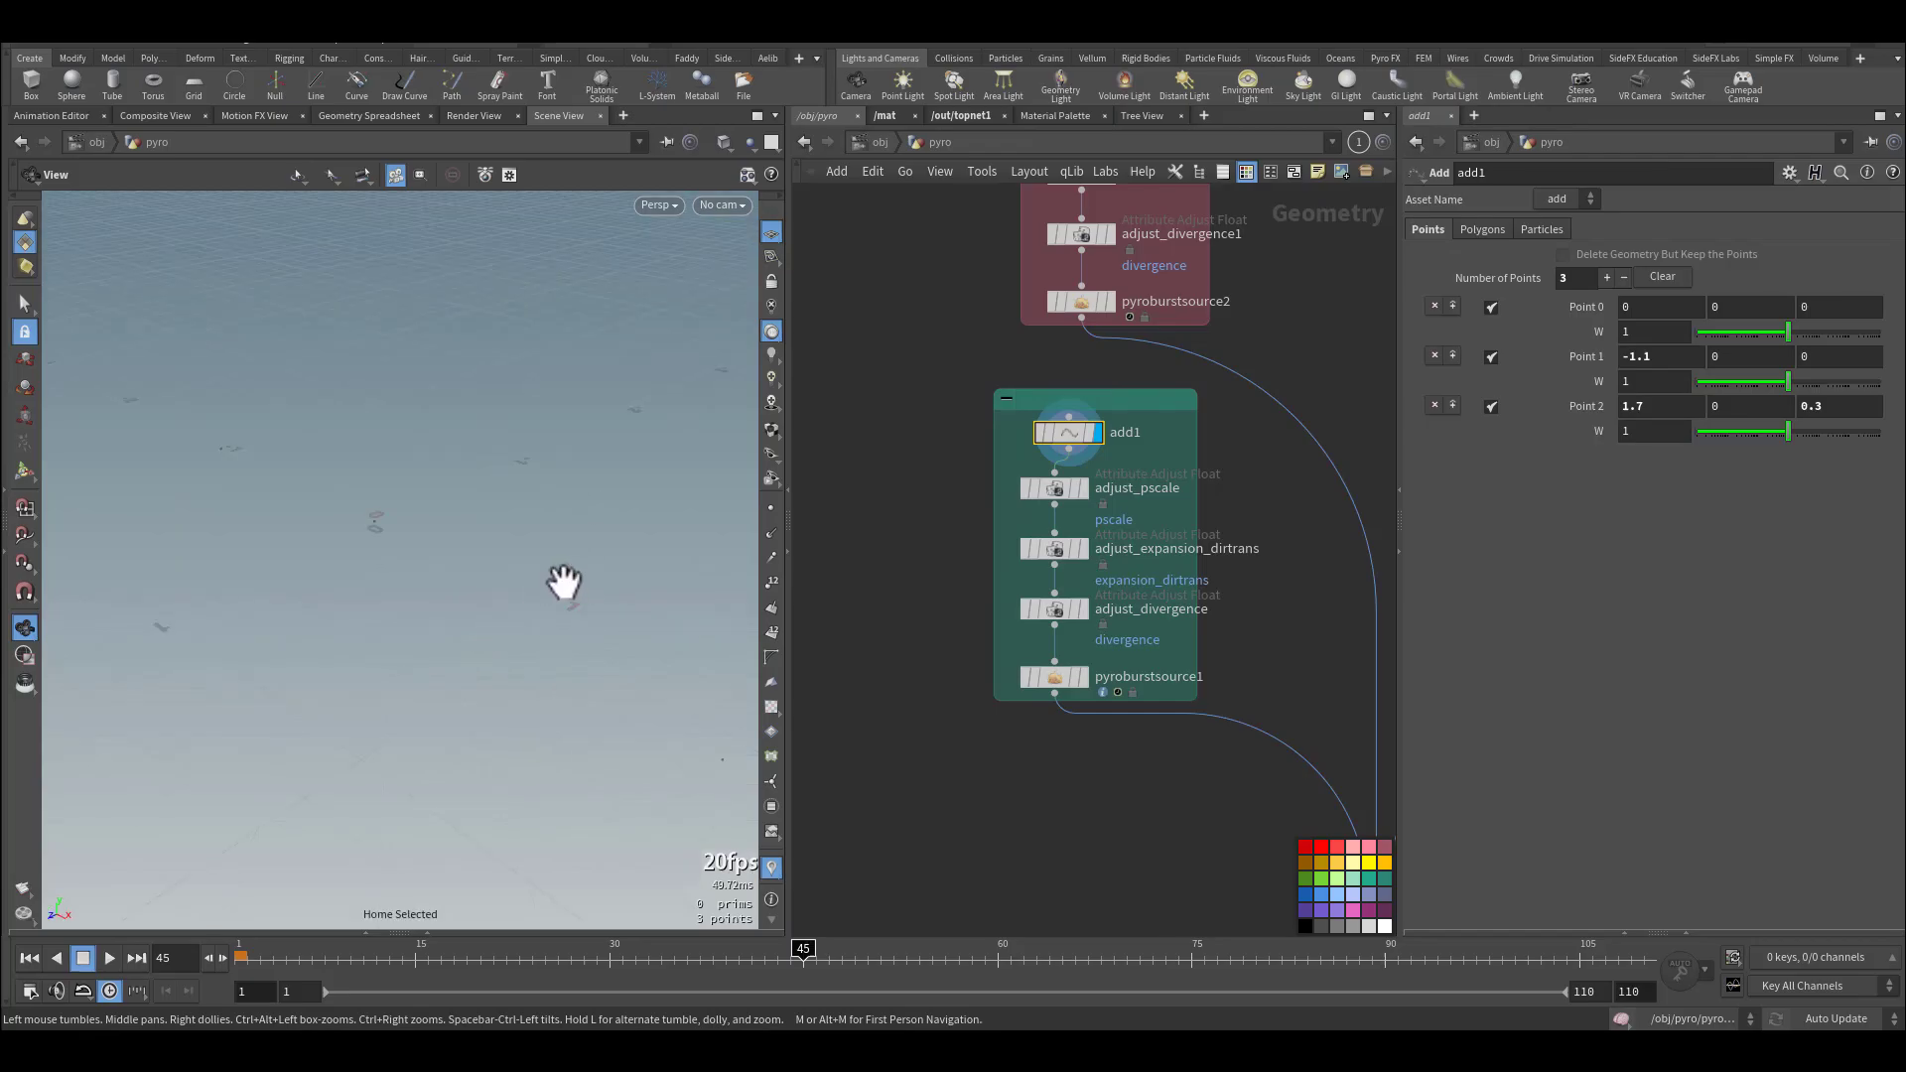
Switch the viewport colour scheme to Dark and hide the grid.
key(d)
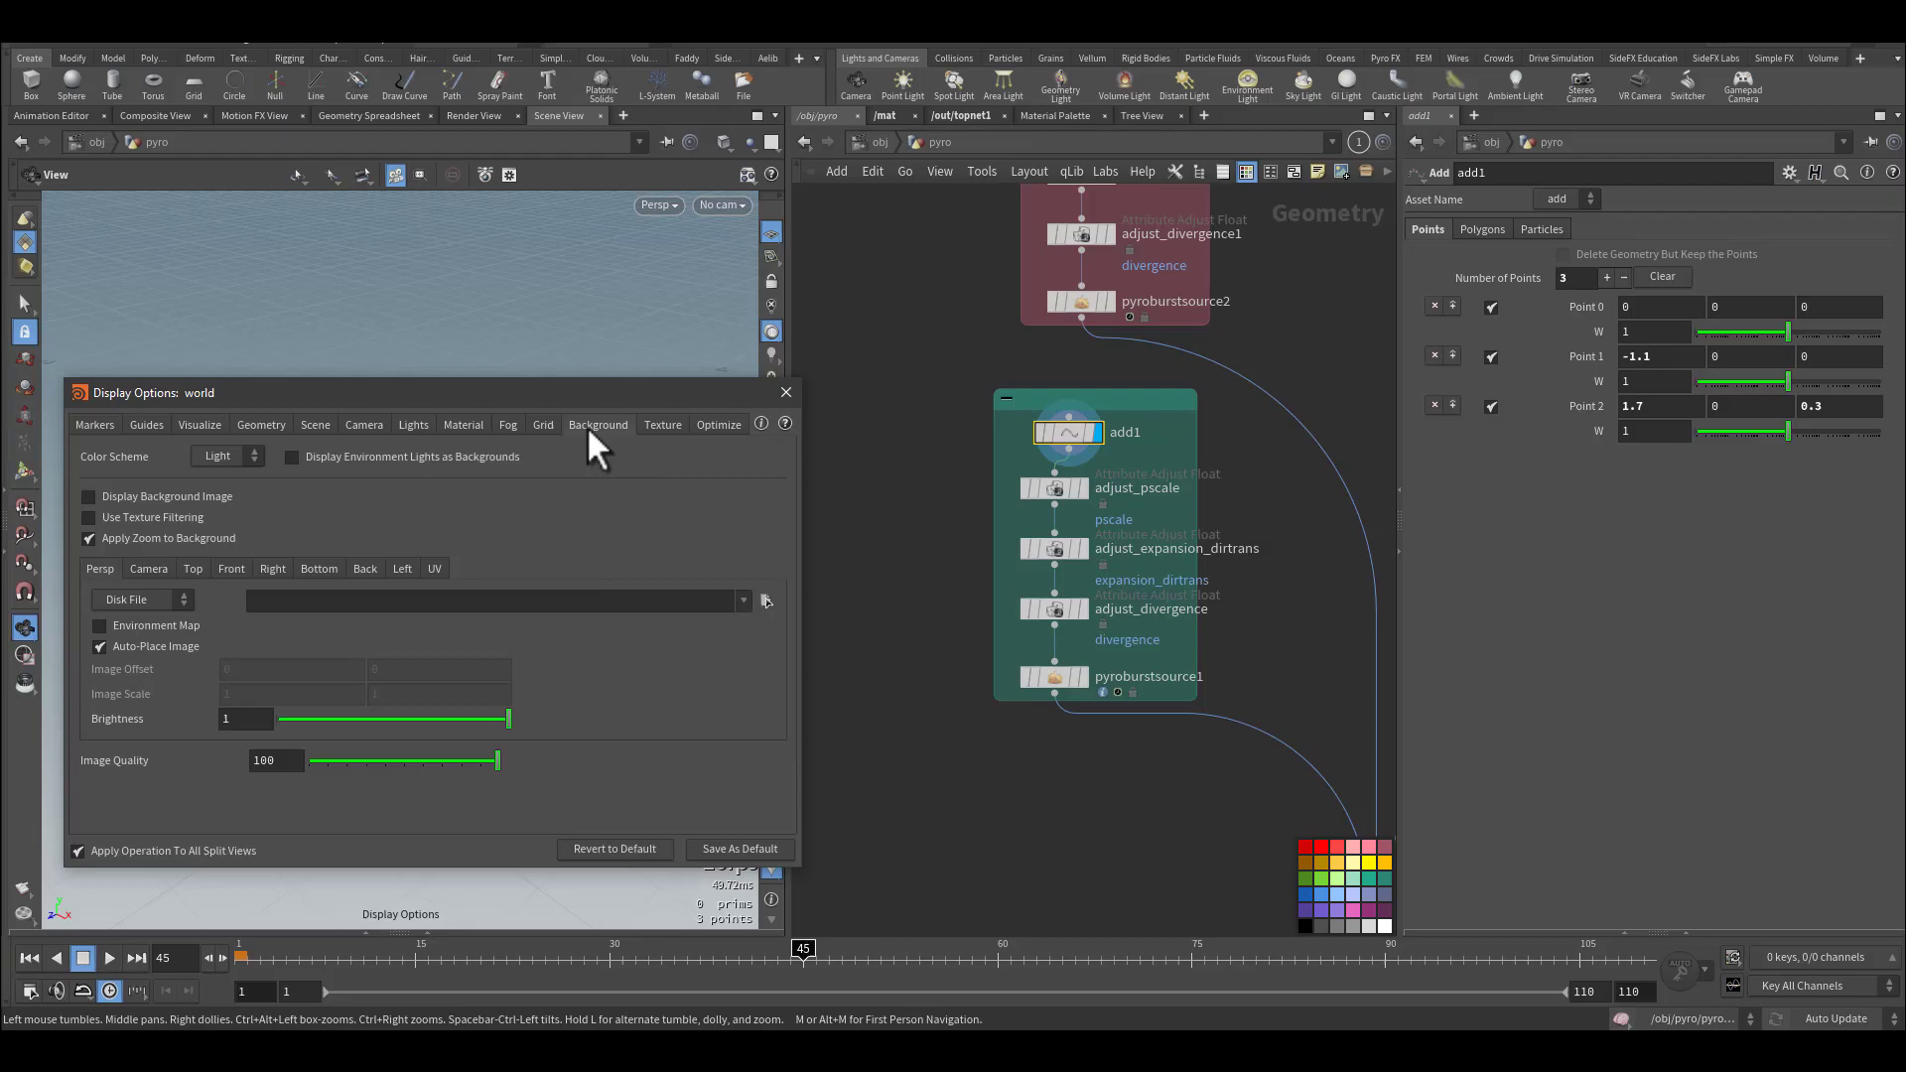
click(229, 456)
click(224, 477)
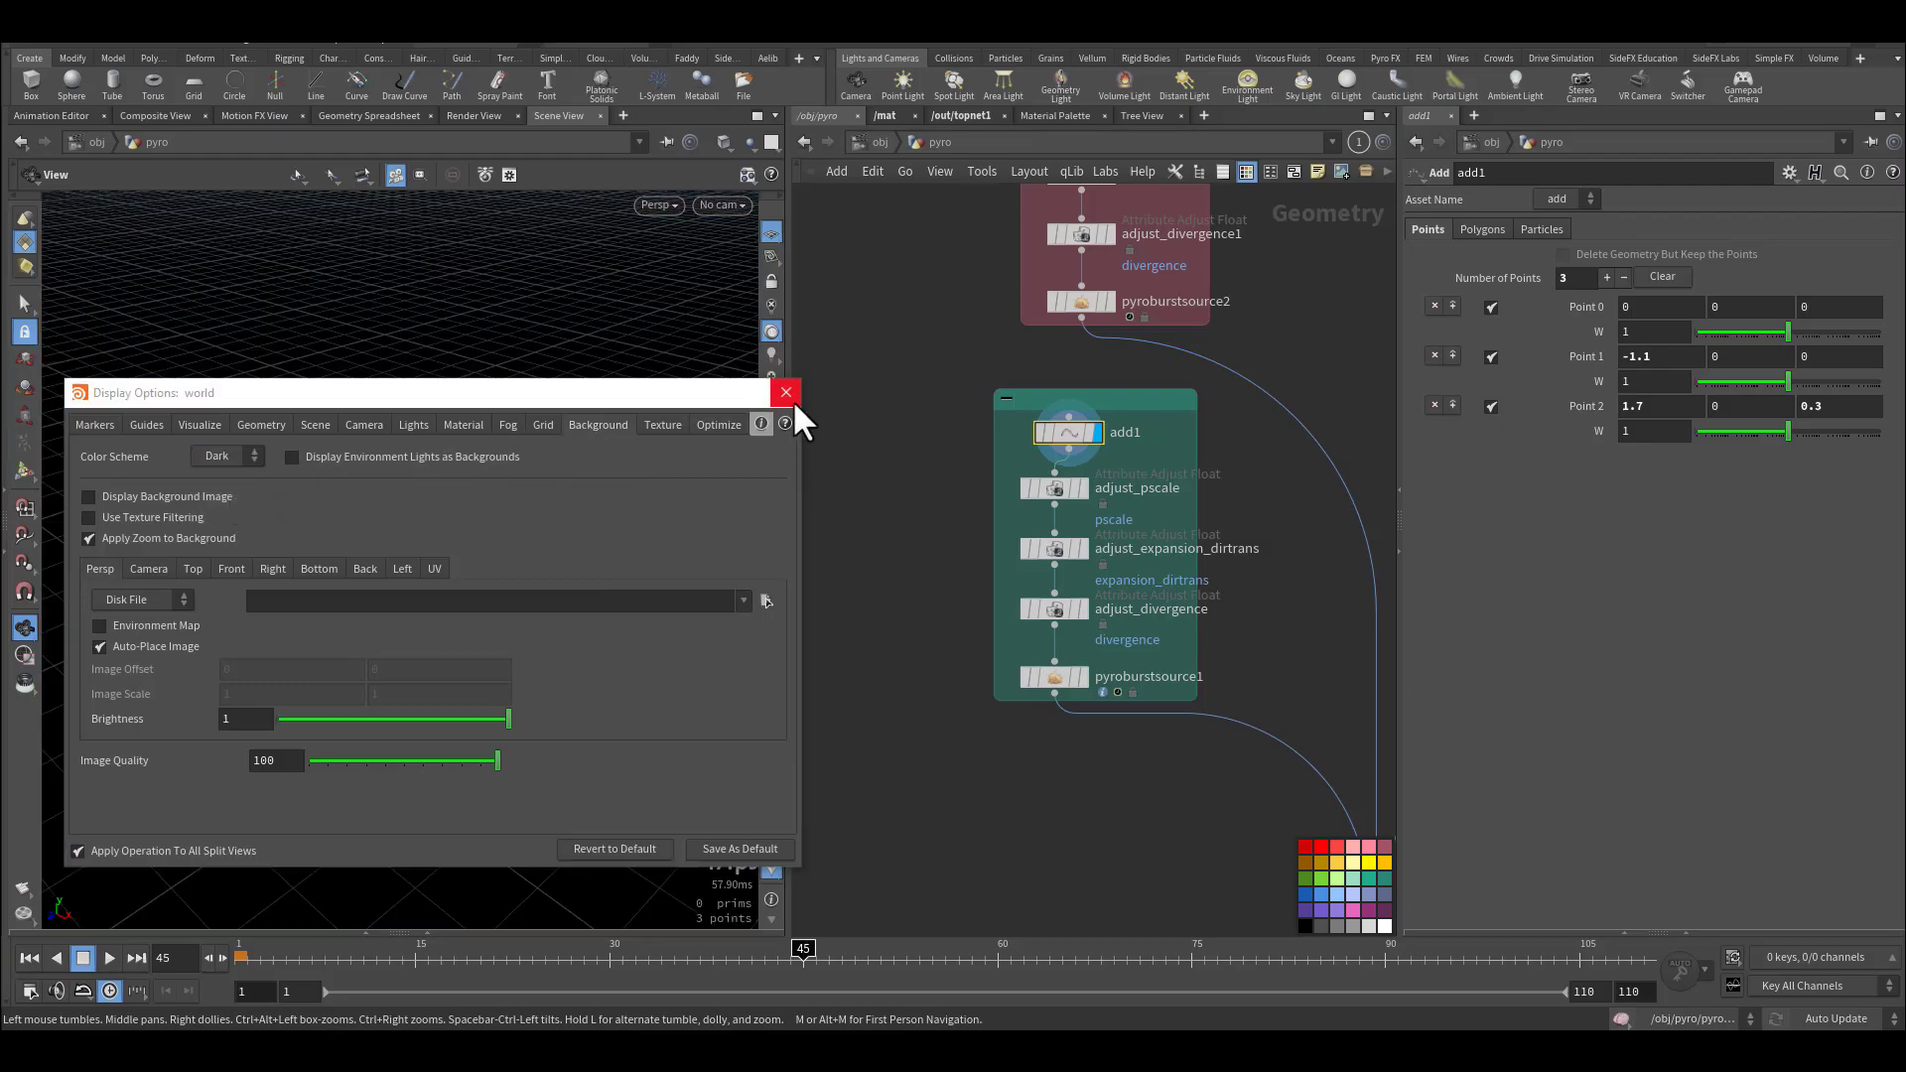
click(786, 392)
click(771, 232)
middle_drag(923, 564, 902, 479)
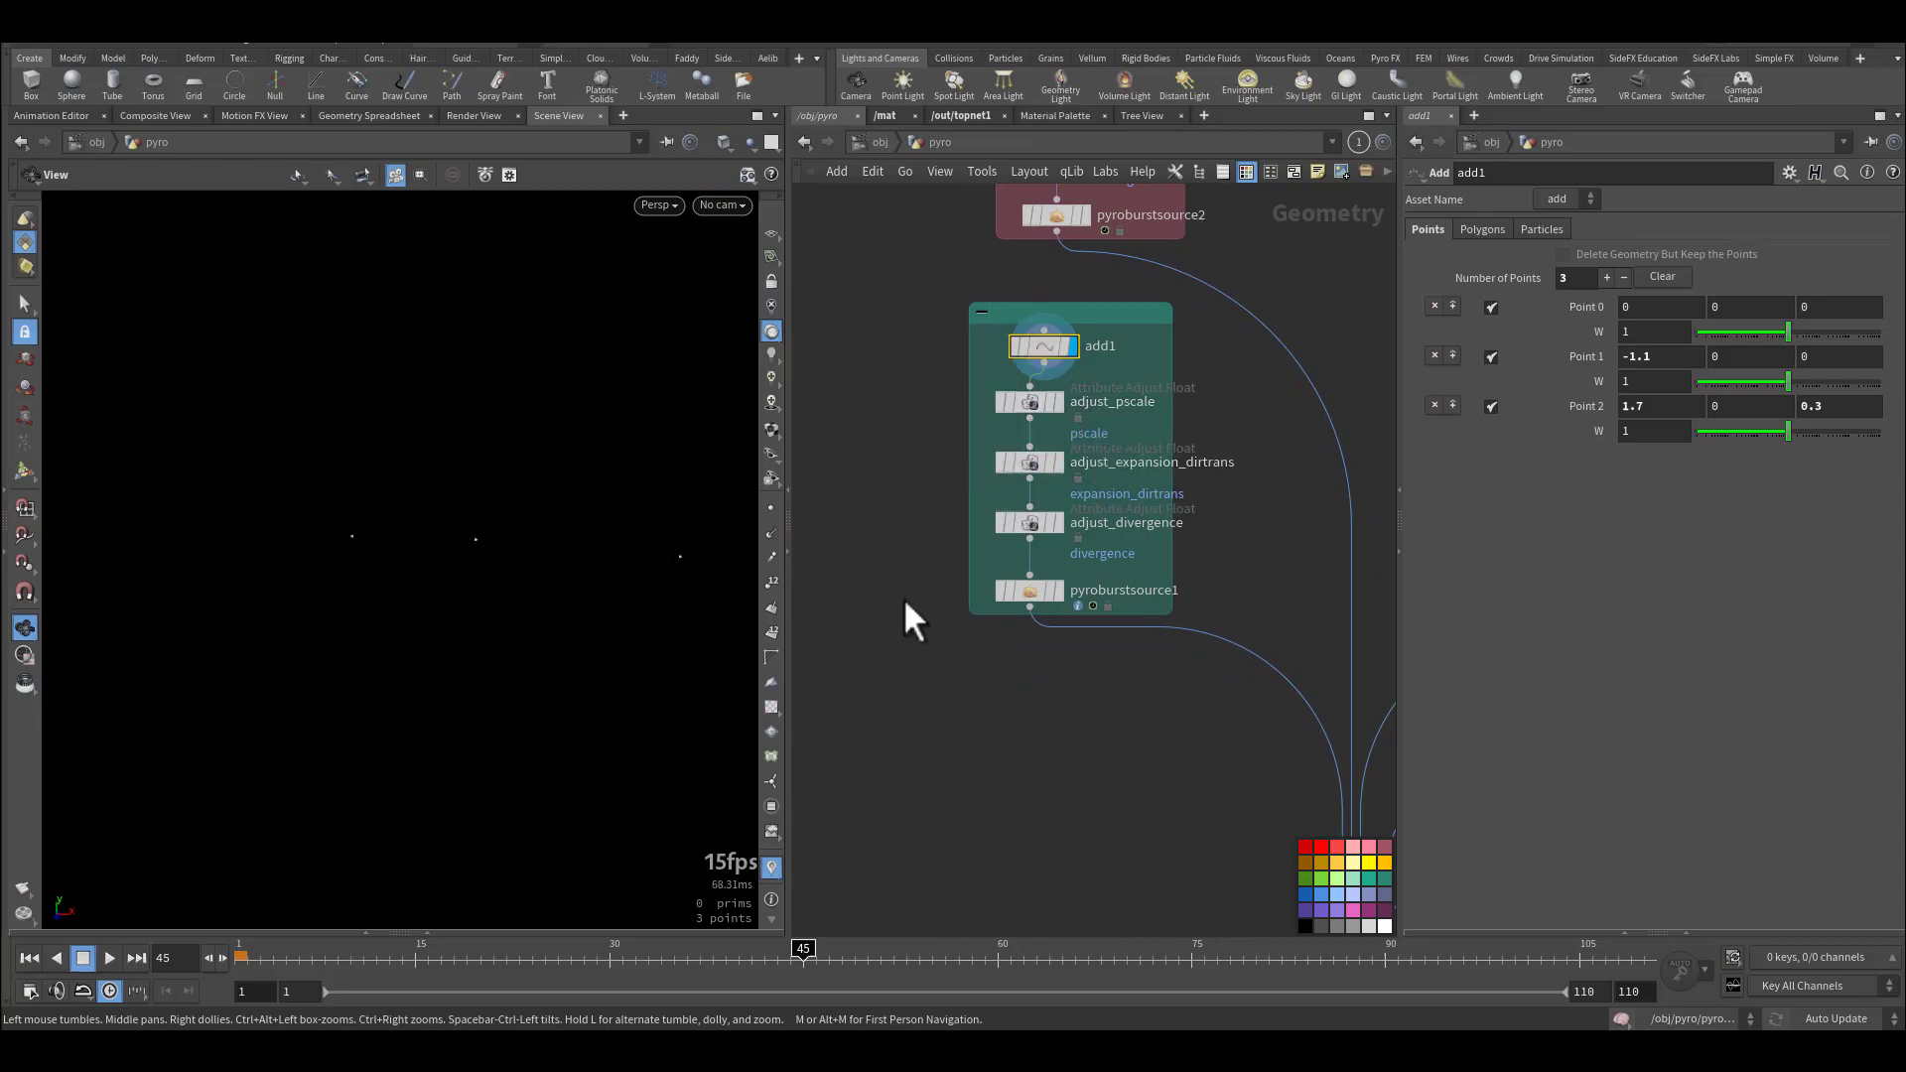
Display pyroburstsource1 and view its burst particles at frame 3.
middle_drag(1032, 607, 1022, 561)
scroll(1127, 560, up, 3)
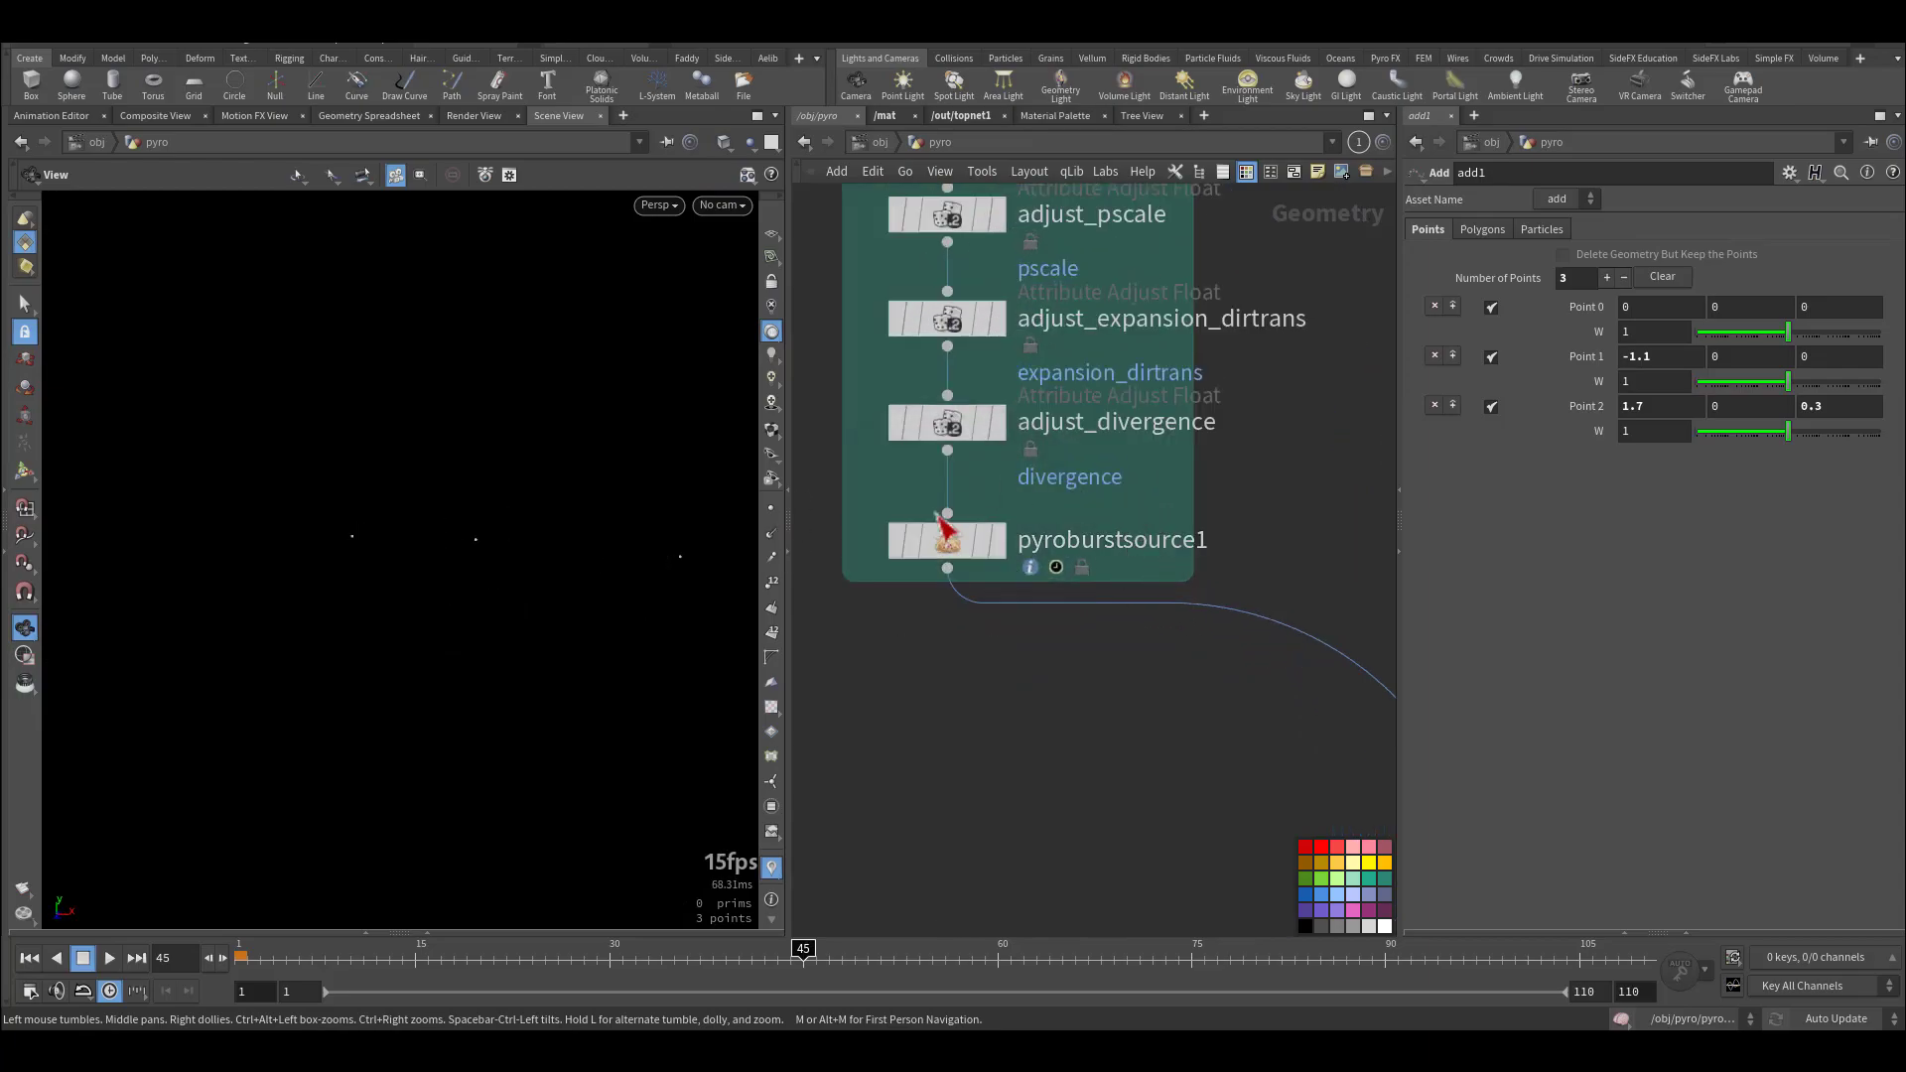
click(992, 544)
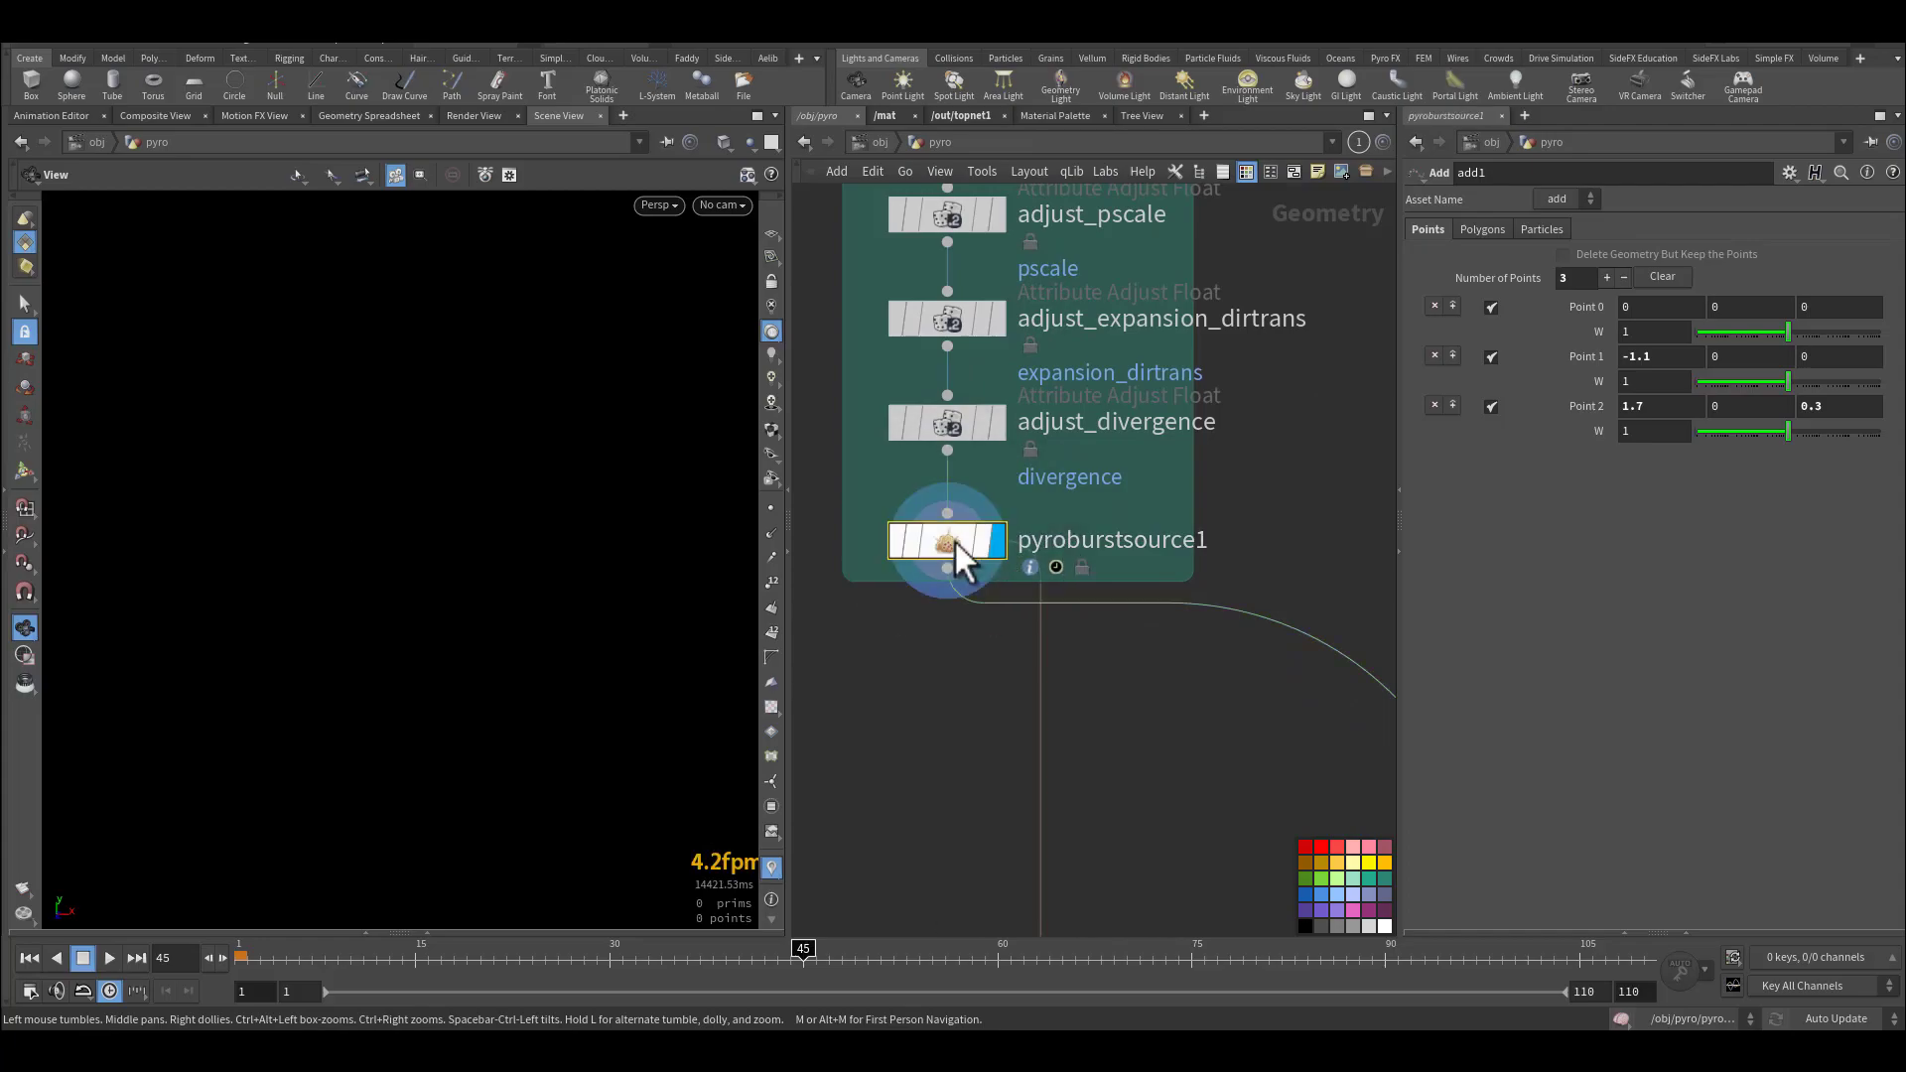
drag(333, 958, 241, 958)
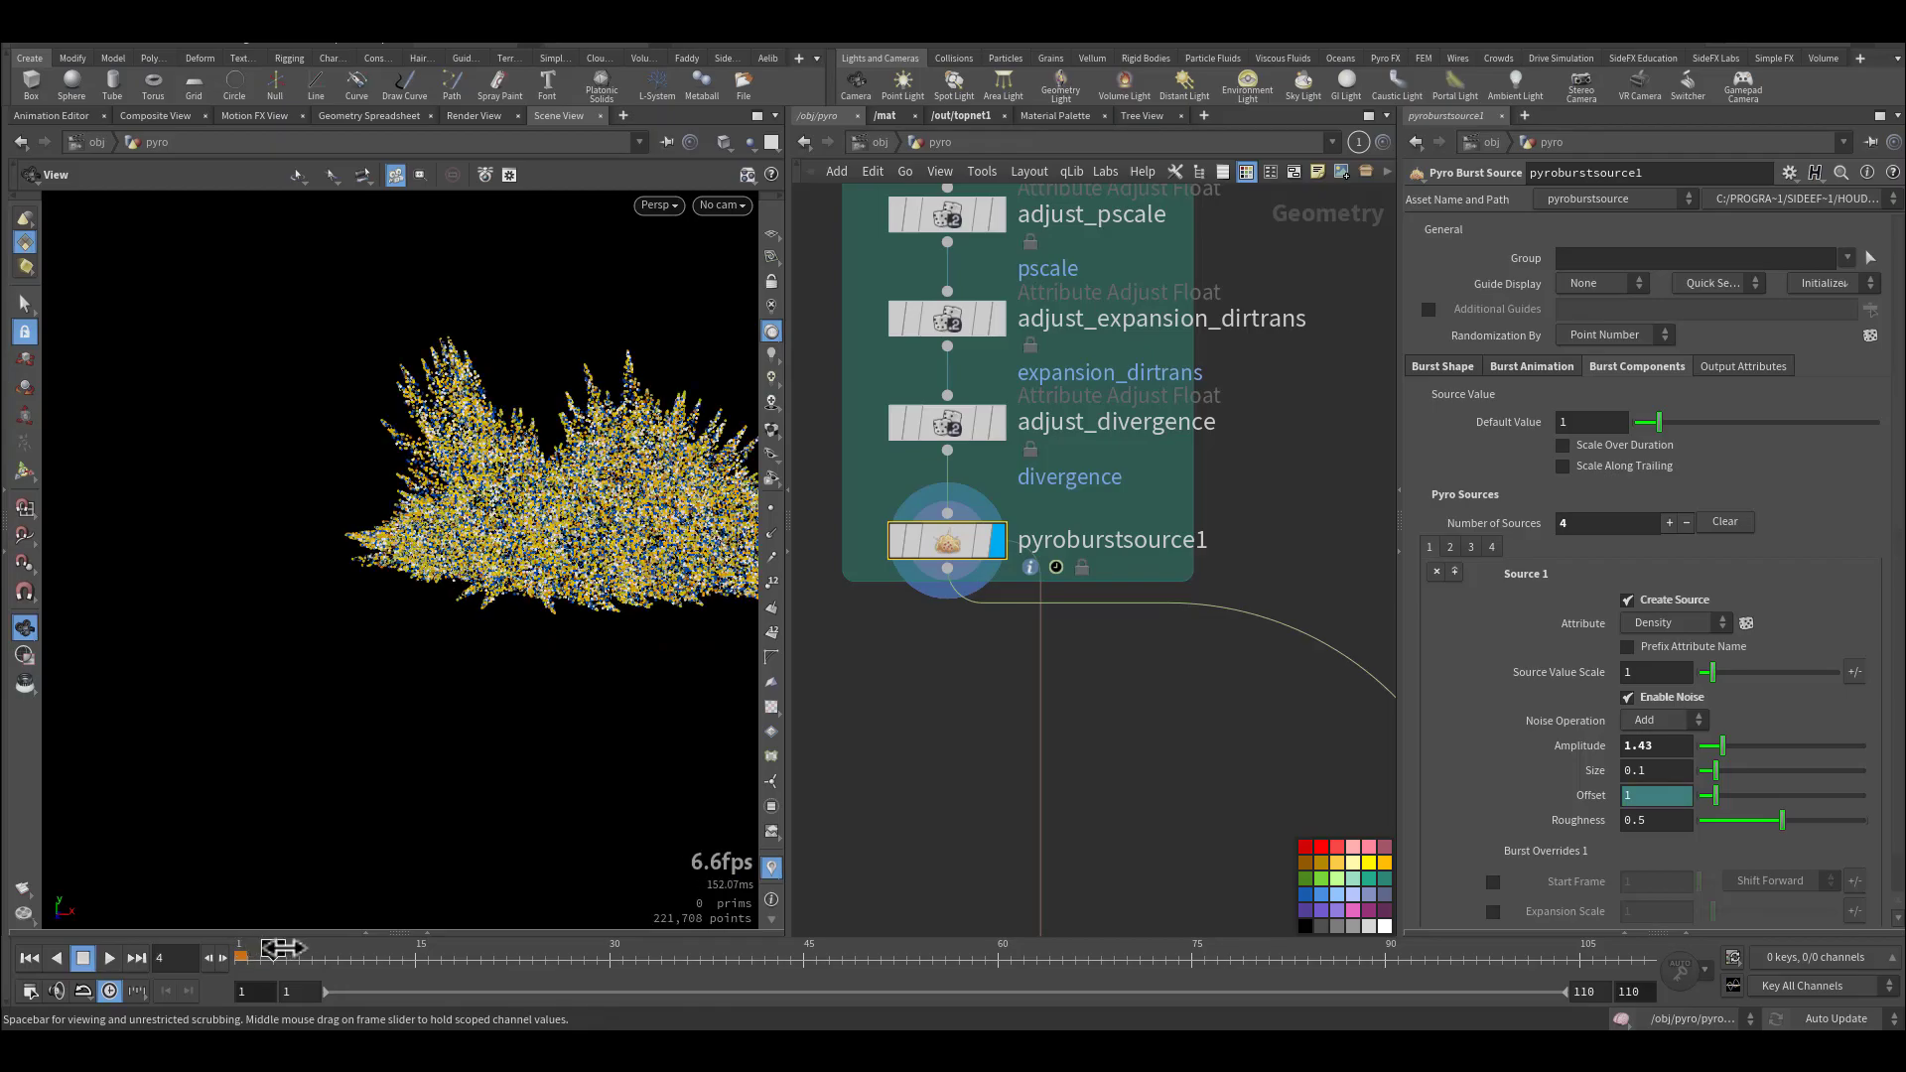
right_drag(370, 878, 454, 595)
middle_drag(455, 596, 404, 757)
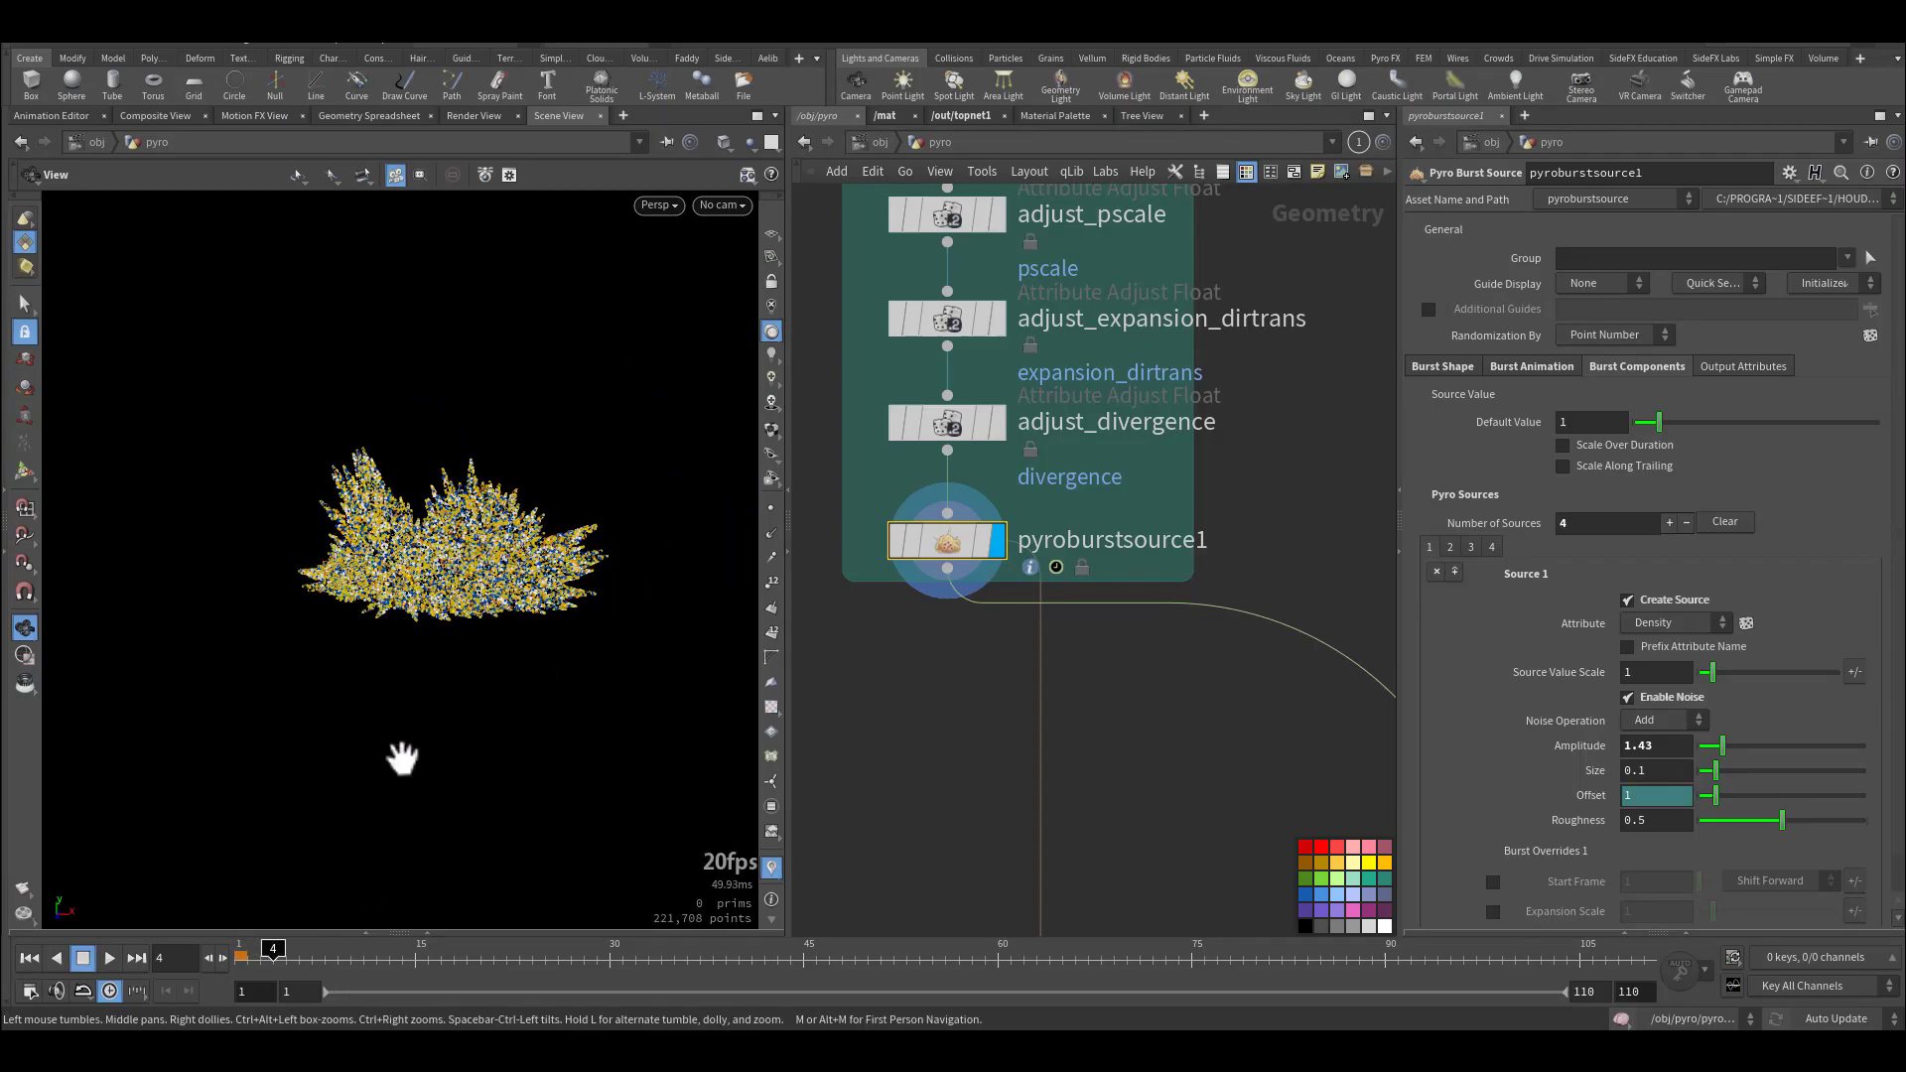
mouse_move(274, 951)
mouse_down()
mouse_move(257, 951)
mouse_move(288, 950)
mouse_up()
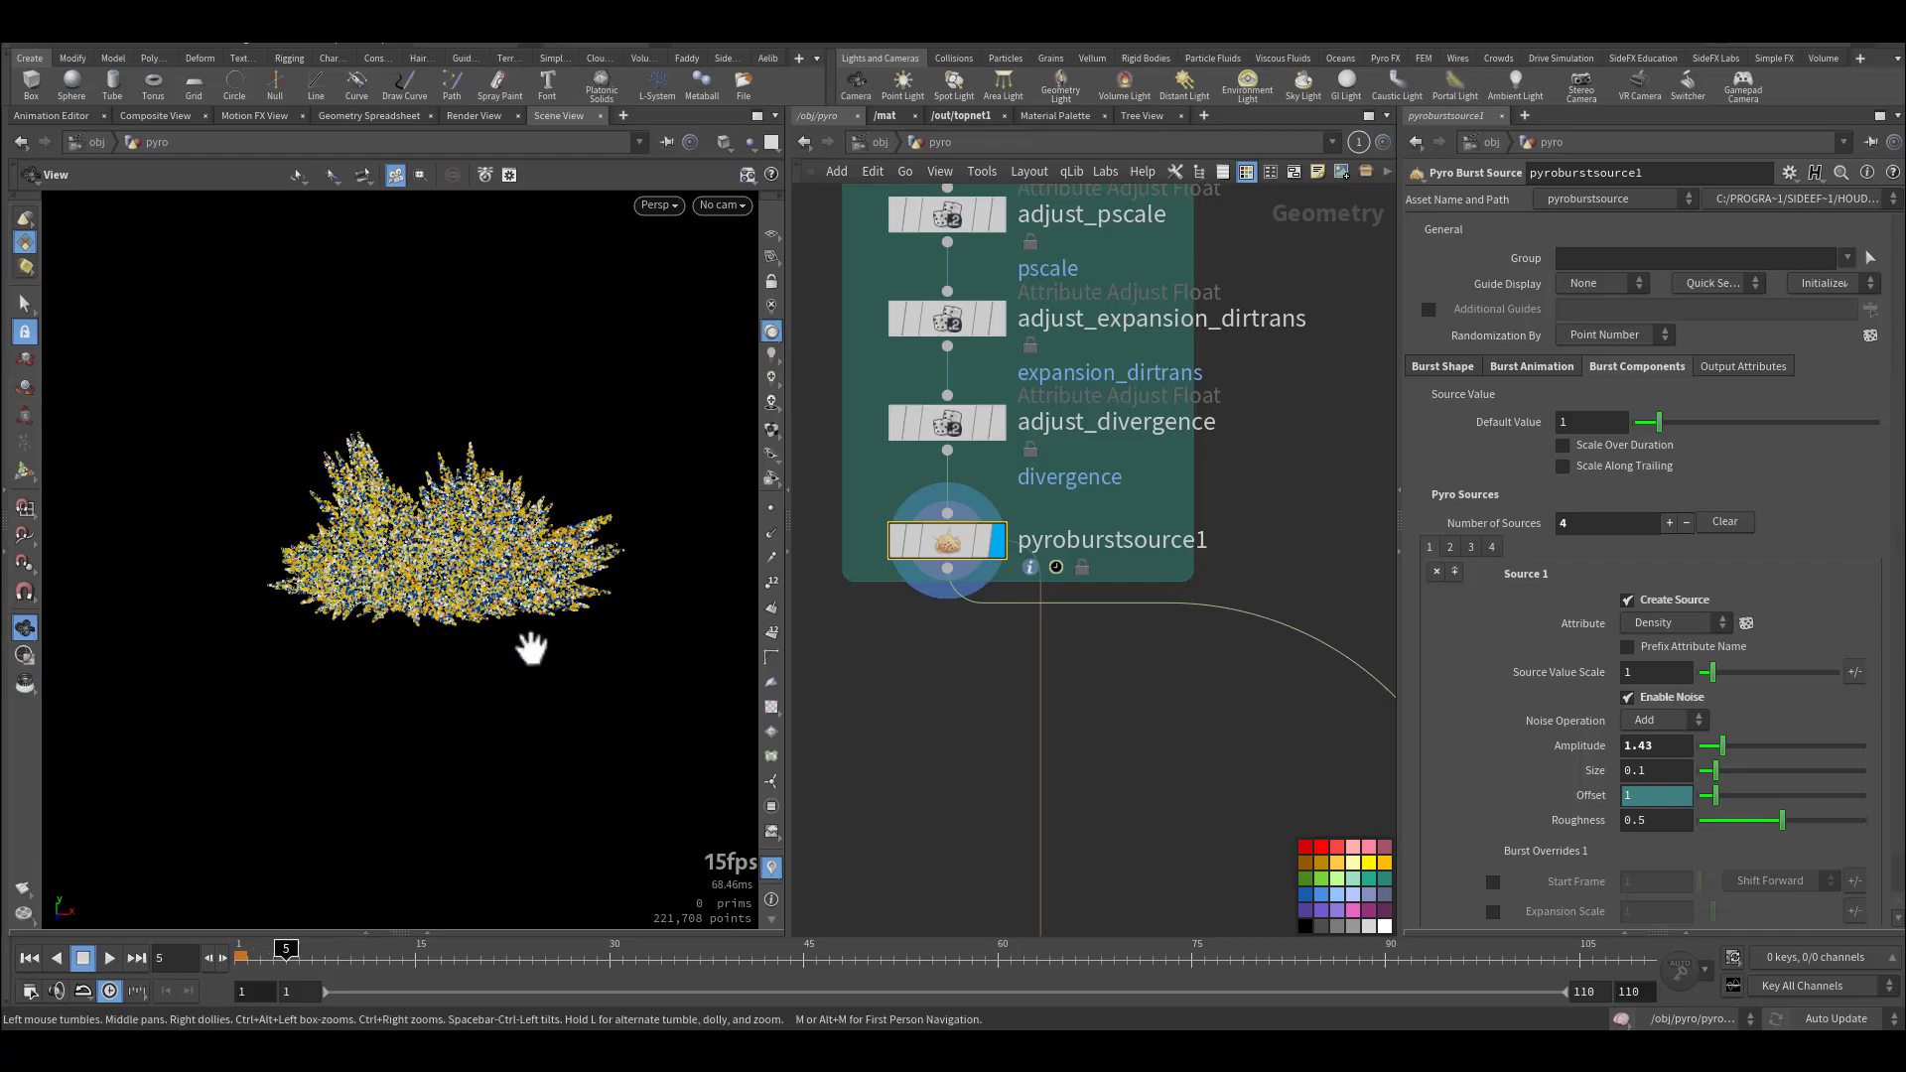
Inspect the adjust_pscale, adjust_expansion_dirtrans and adjust_divergence settings.
middle_drag(1301, 477, 1290, 621)
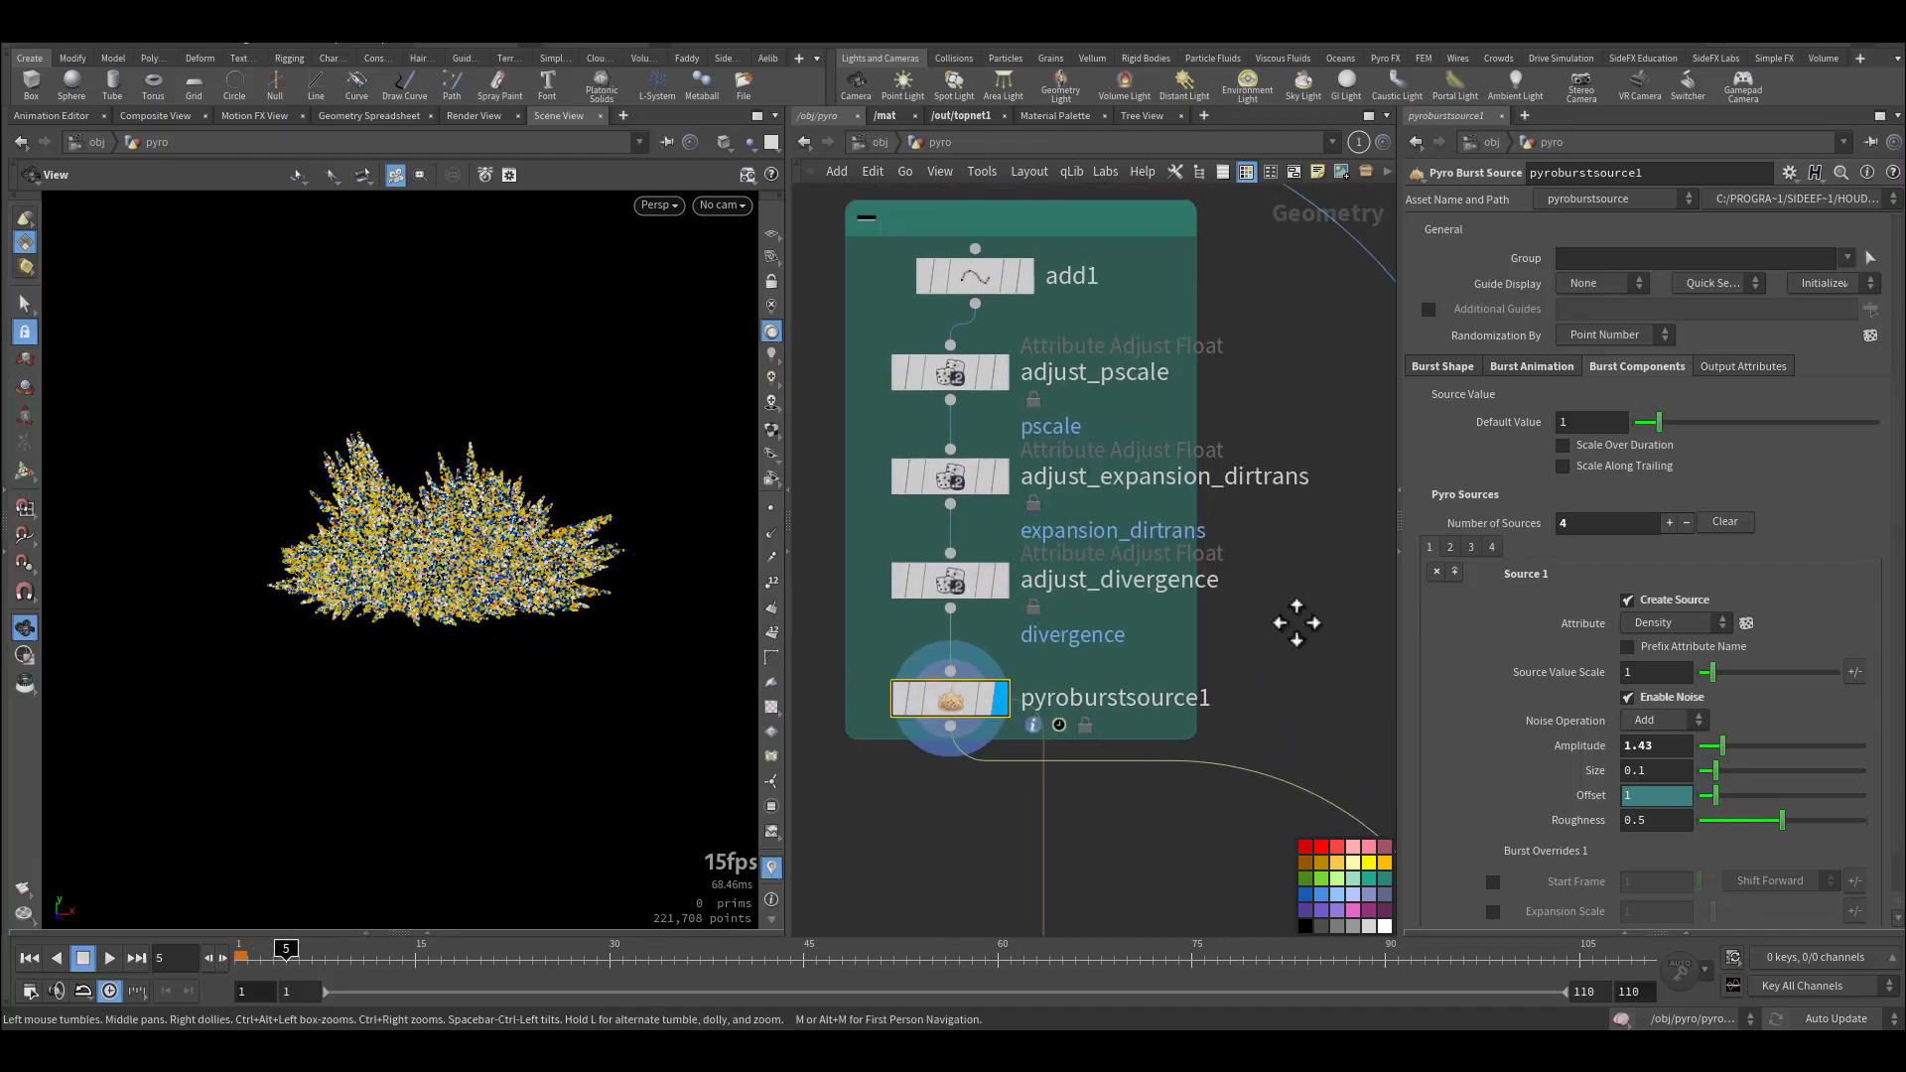
drag(832, 359, 1017, 411)
drag(802, 460, 1072, 526)
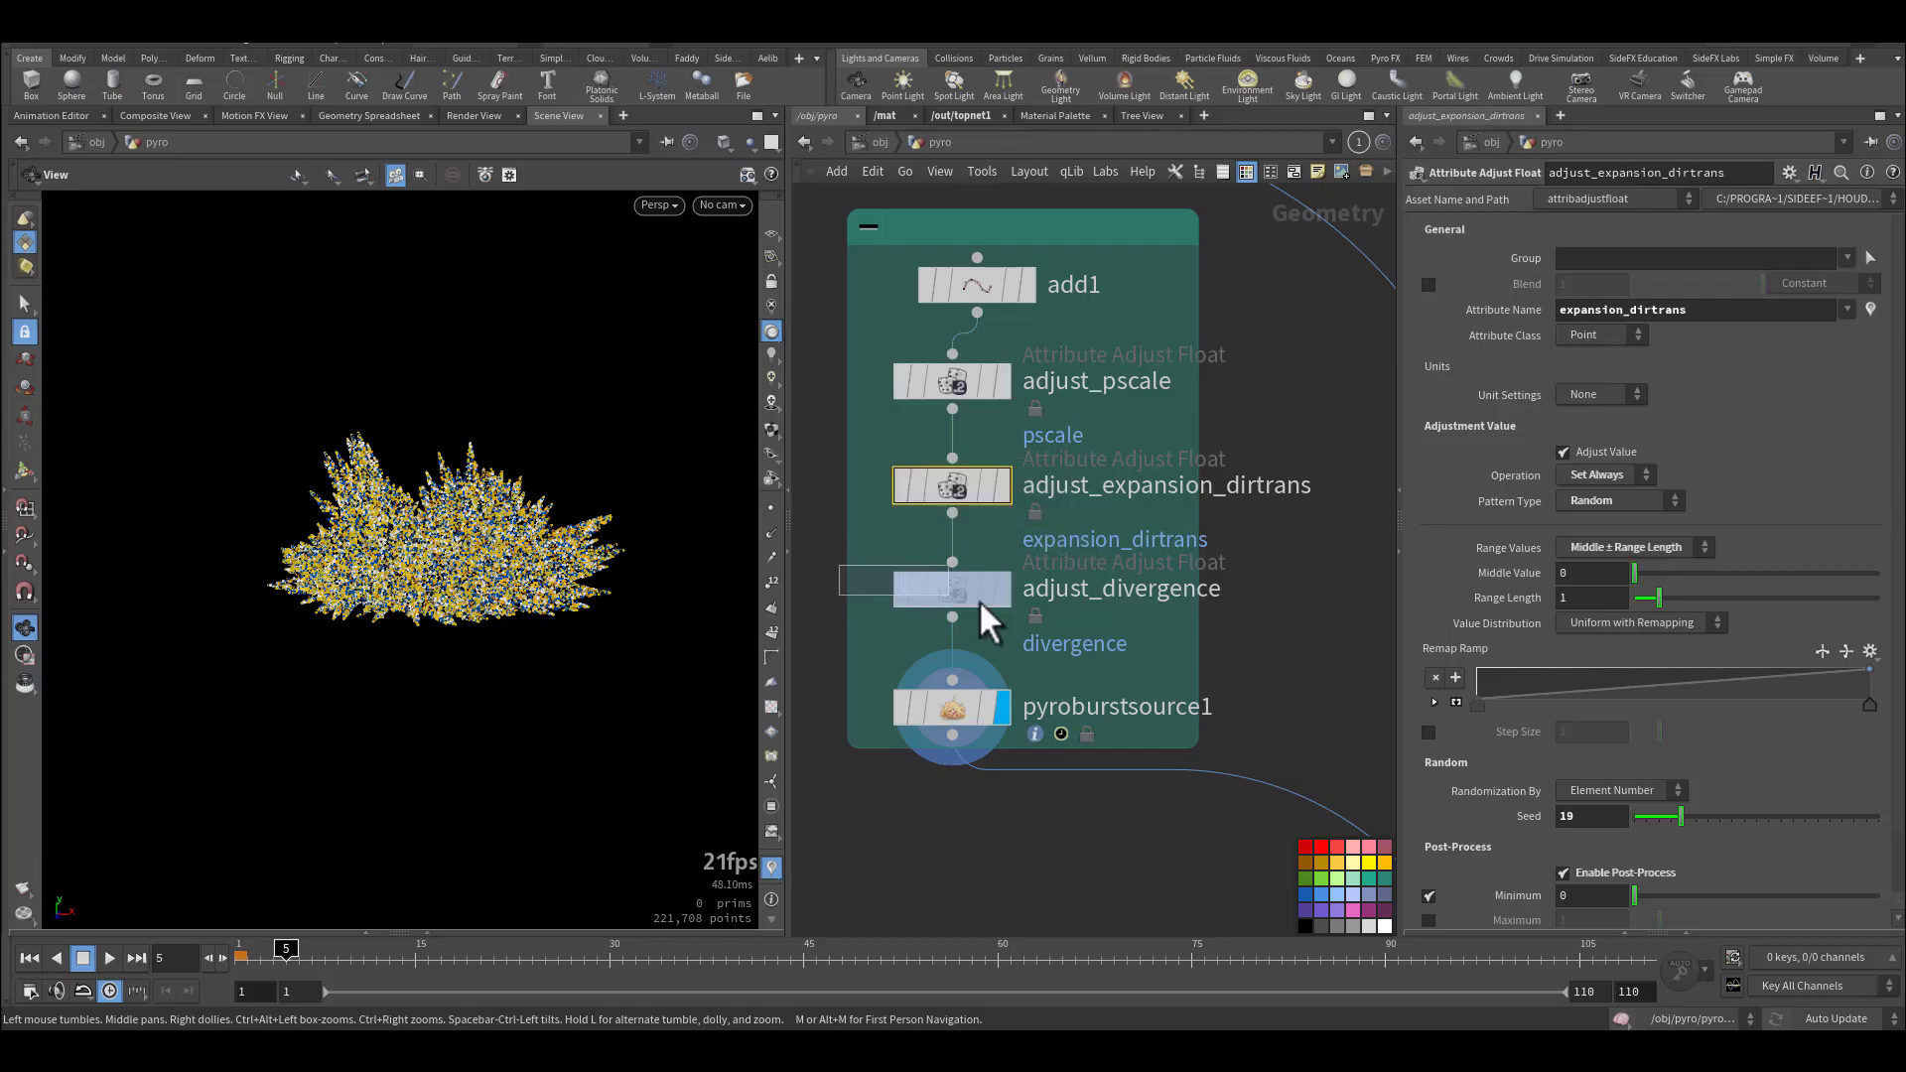
drag(979, 599, 1070, 606)
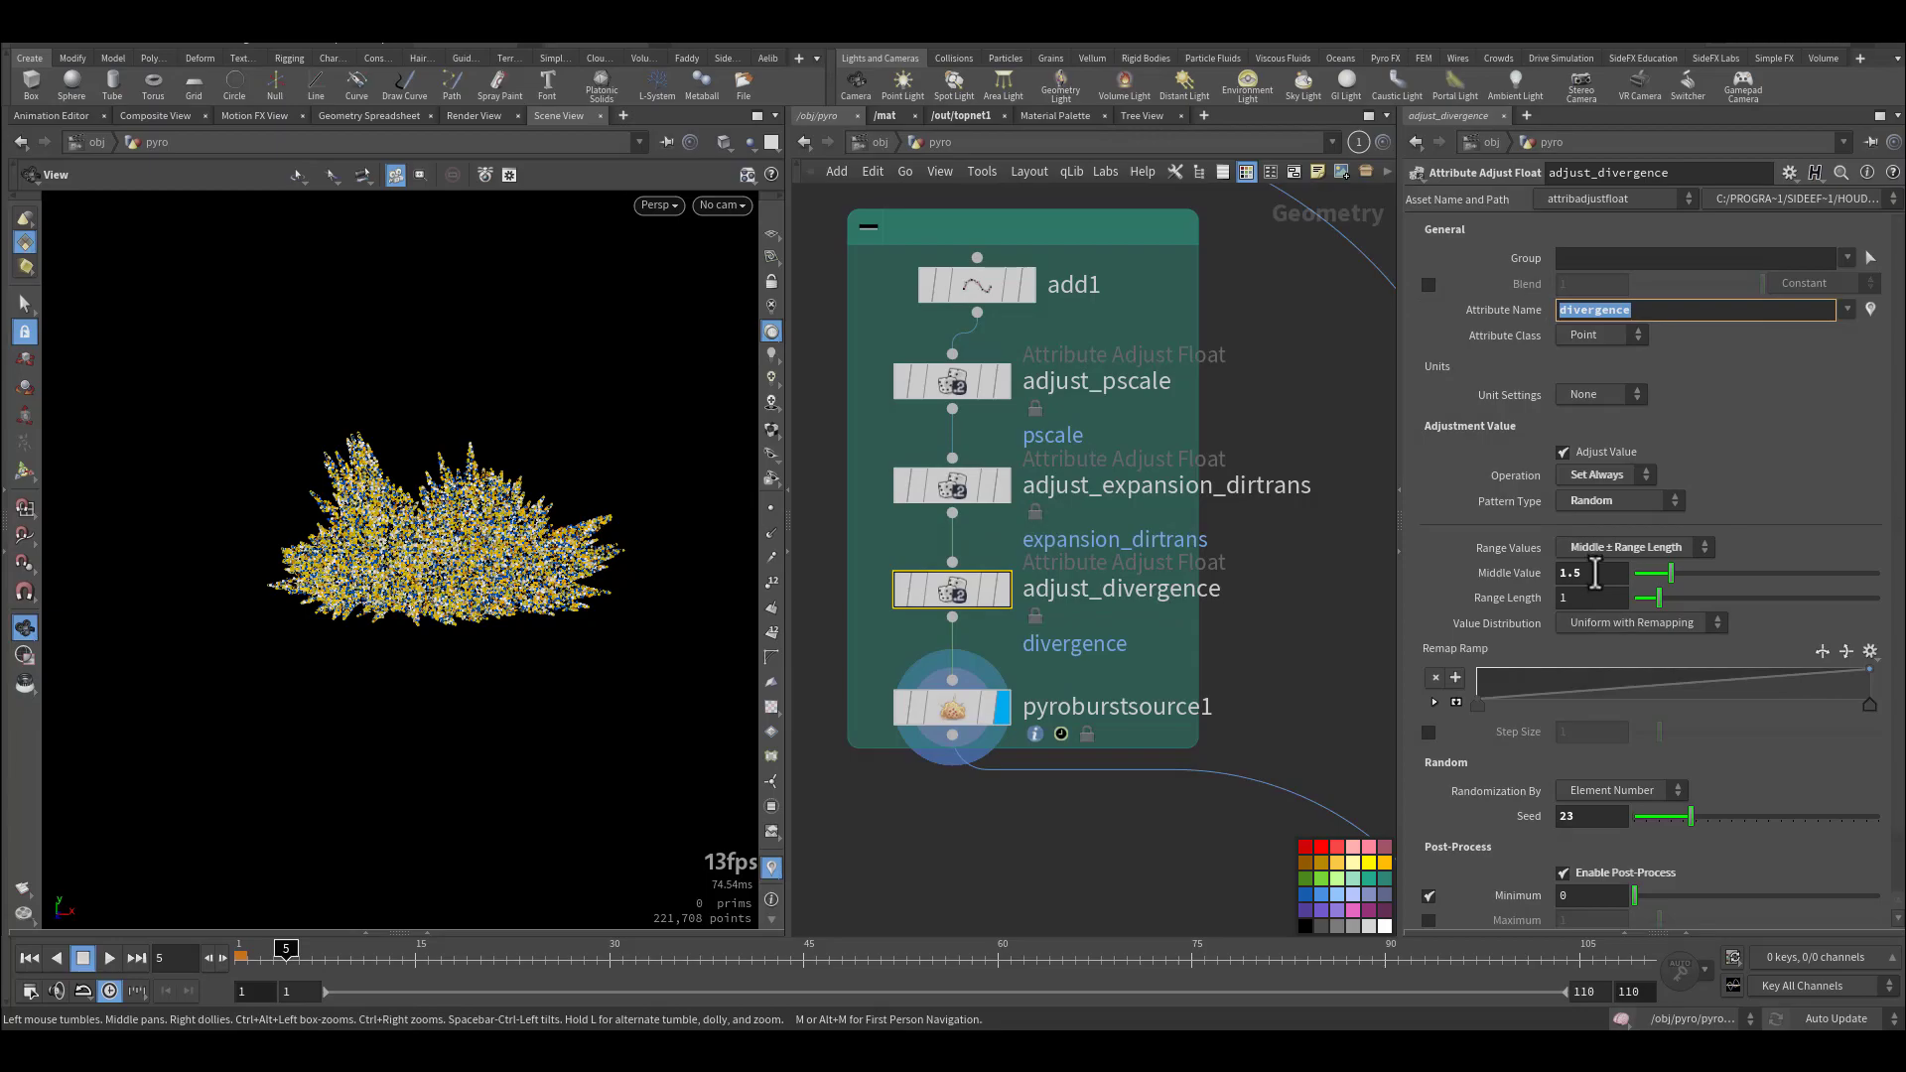
middle_drag(1307, 705, 1217, 576)
Review pyroburstsource1's Explosion shape (spread angle 79) and animation, playing frames 3 to 7.
drag(1217, 575, 909, 665)
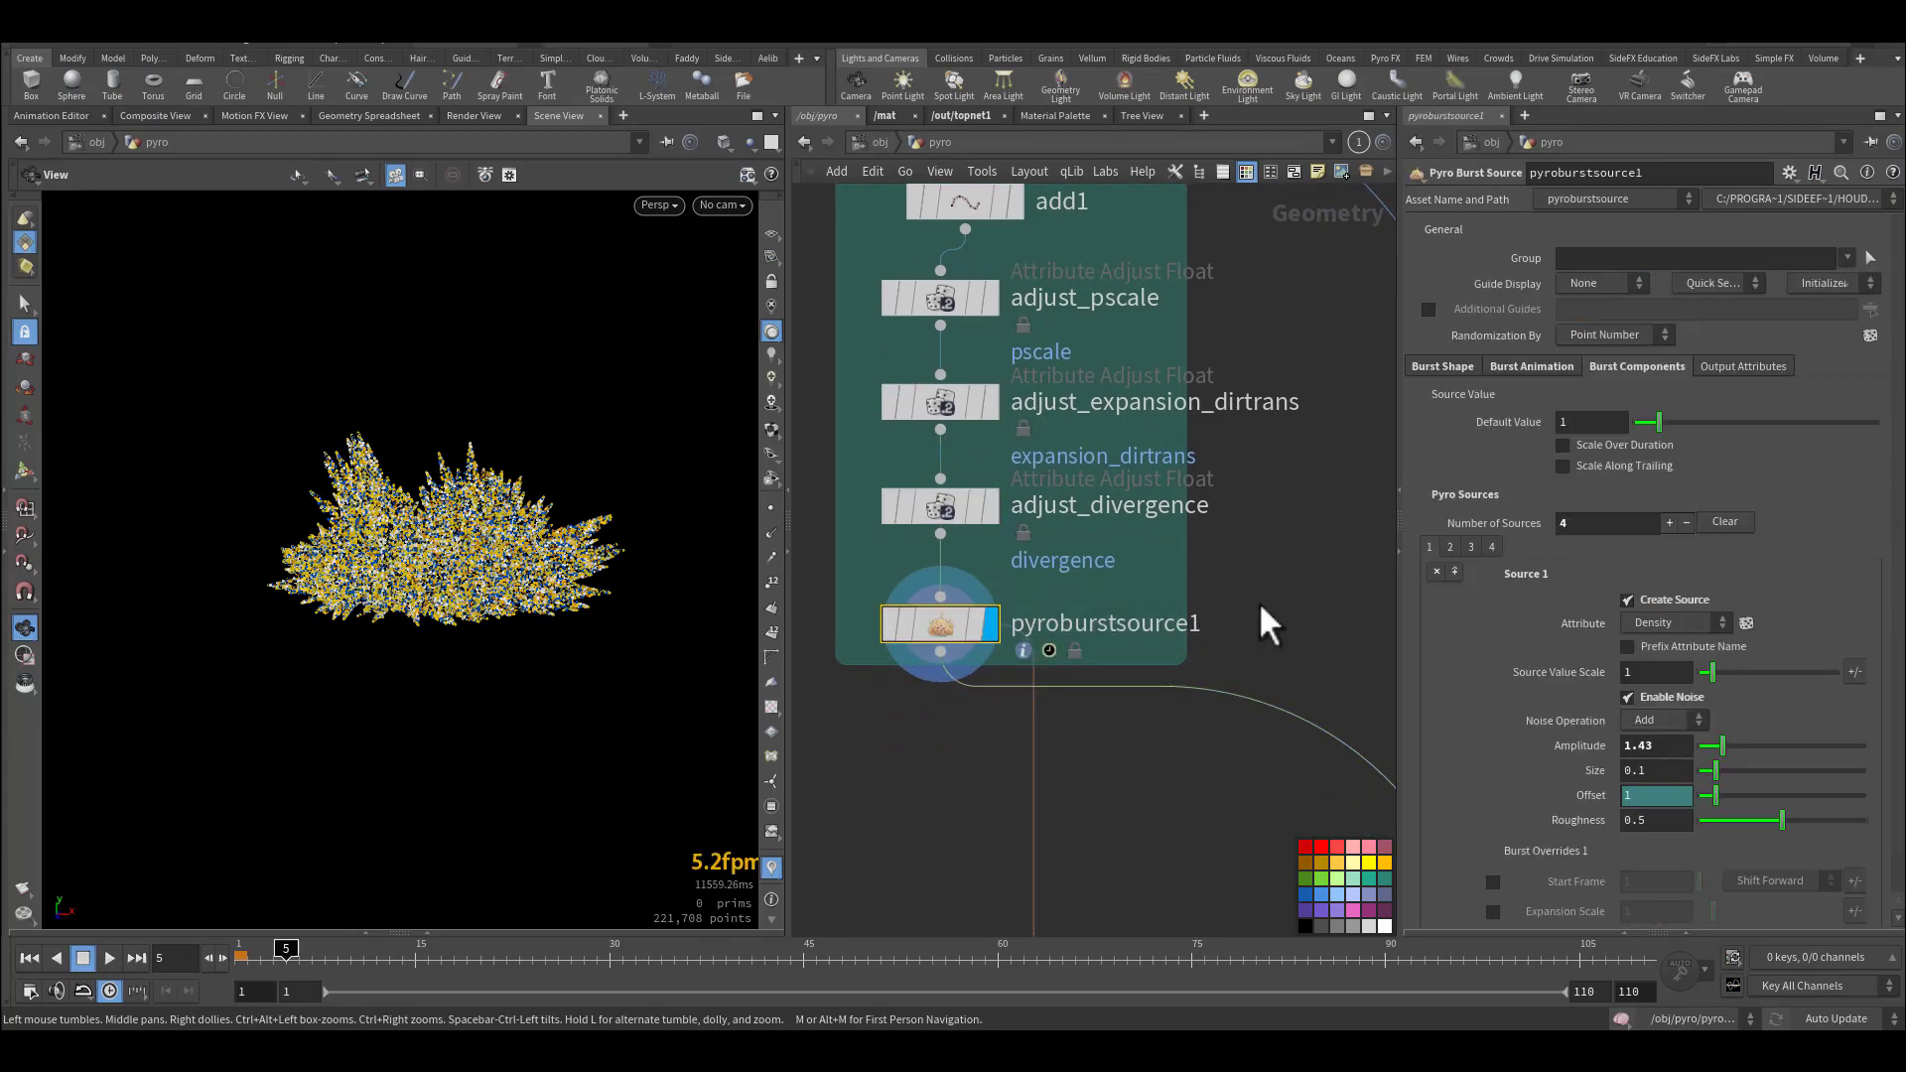
click(1441, 366)
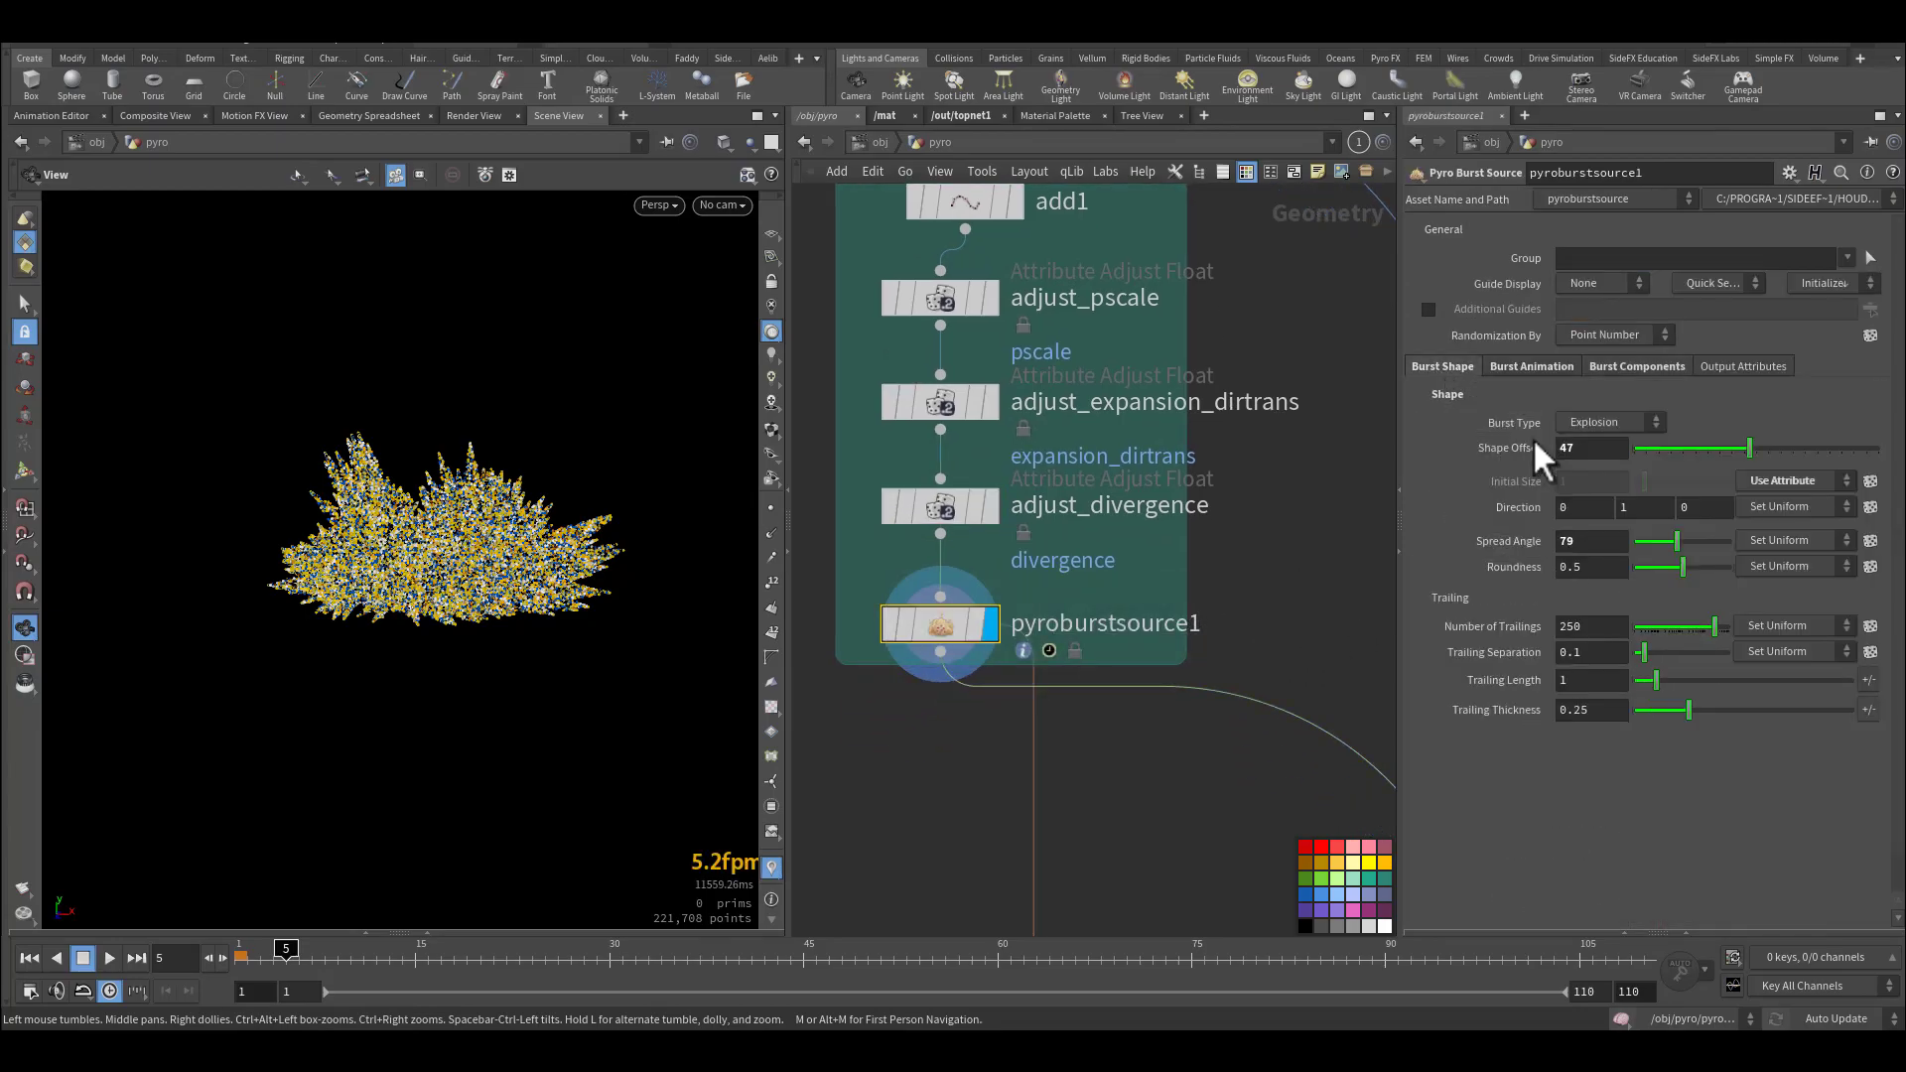
click(1613, 424)
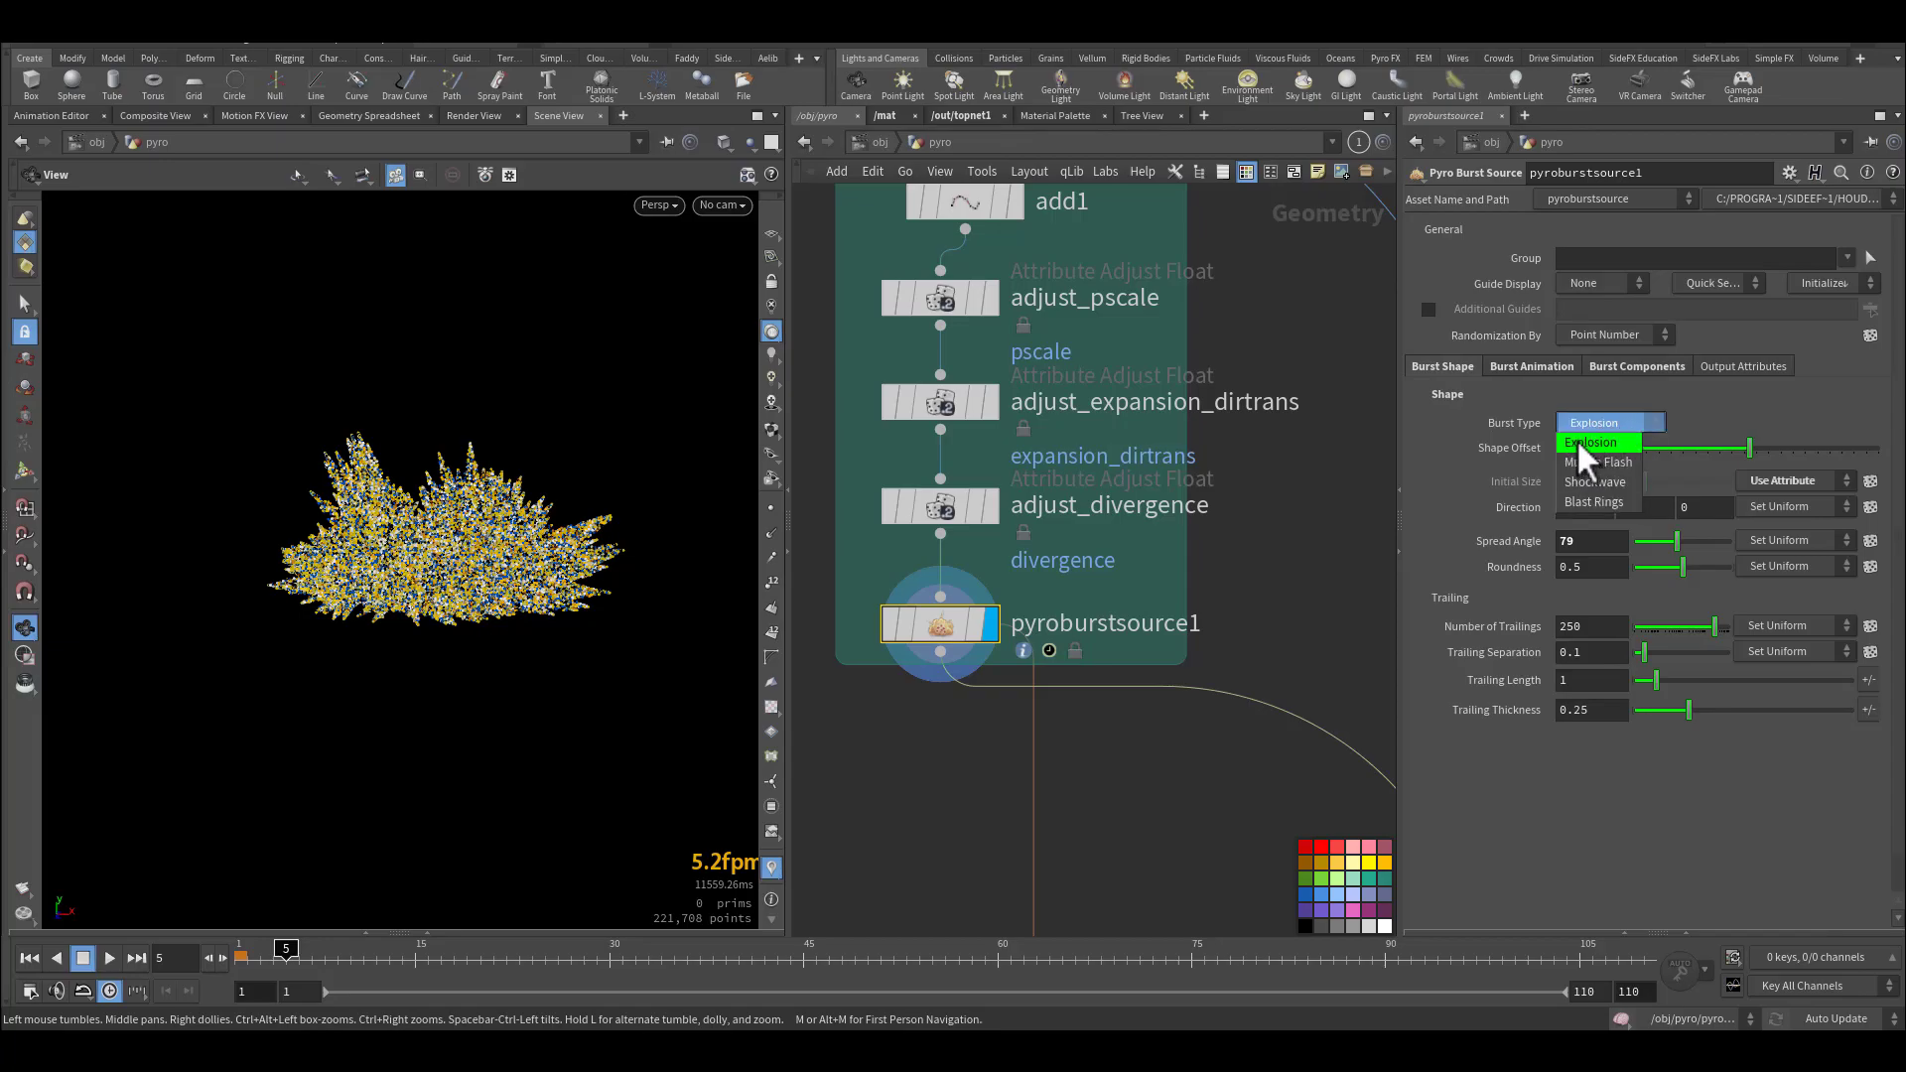
click(1343, 511)
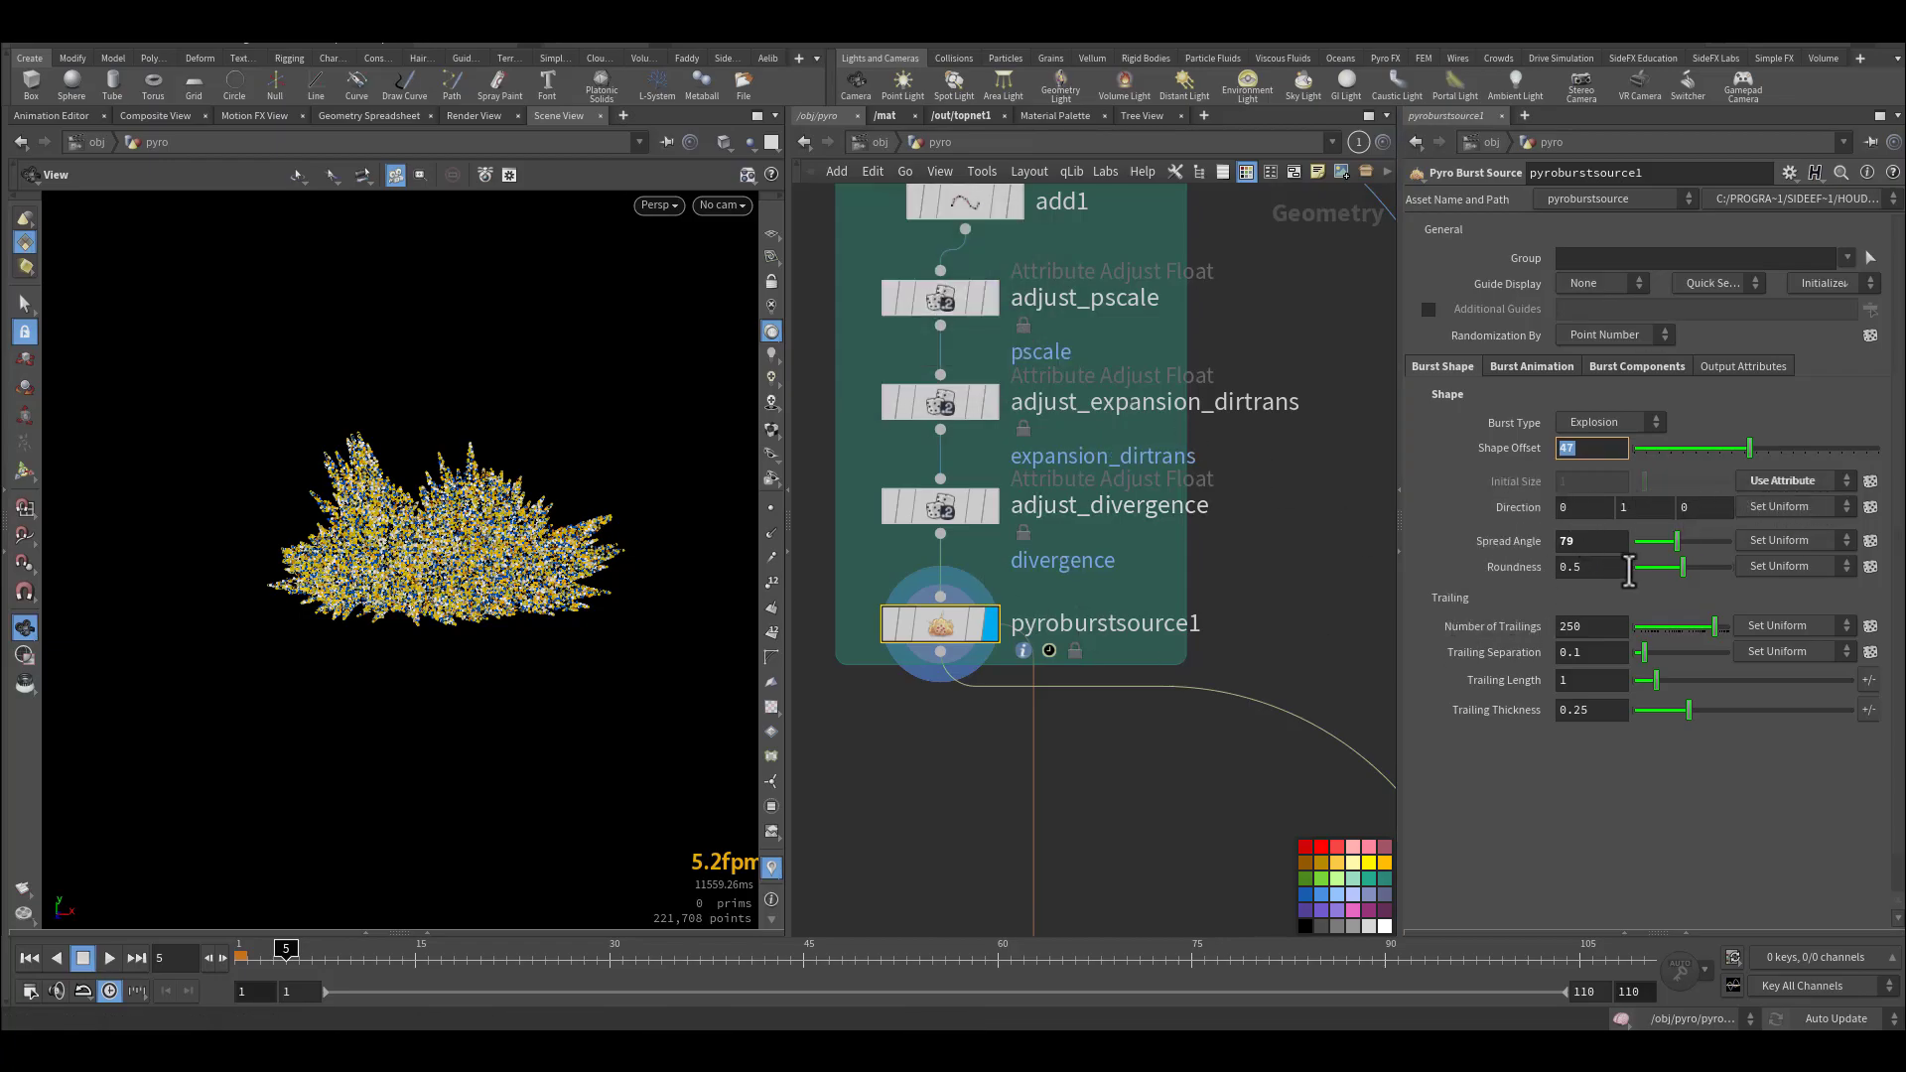
click(1594, 541)
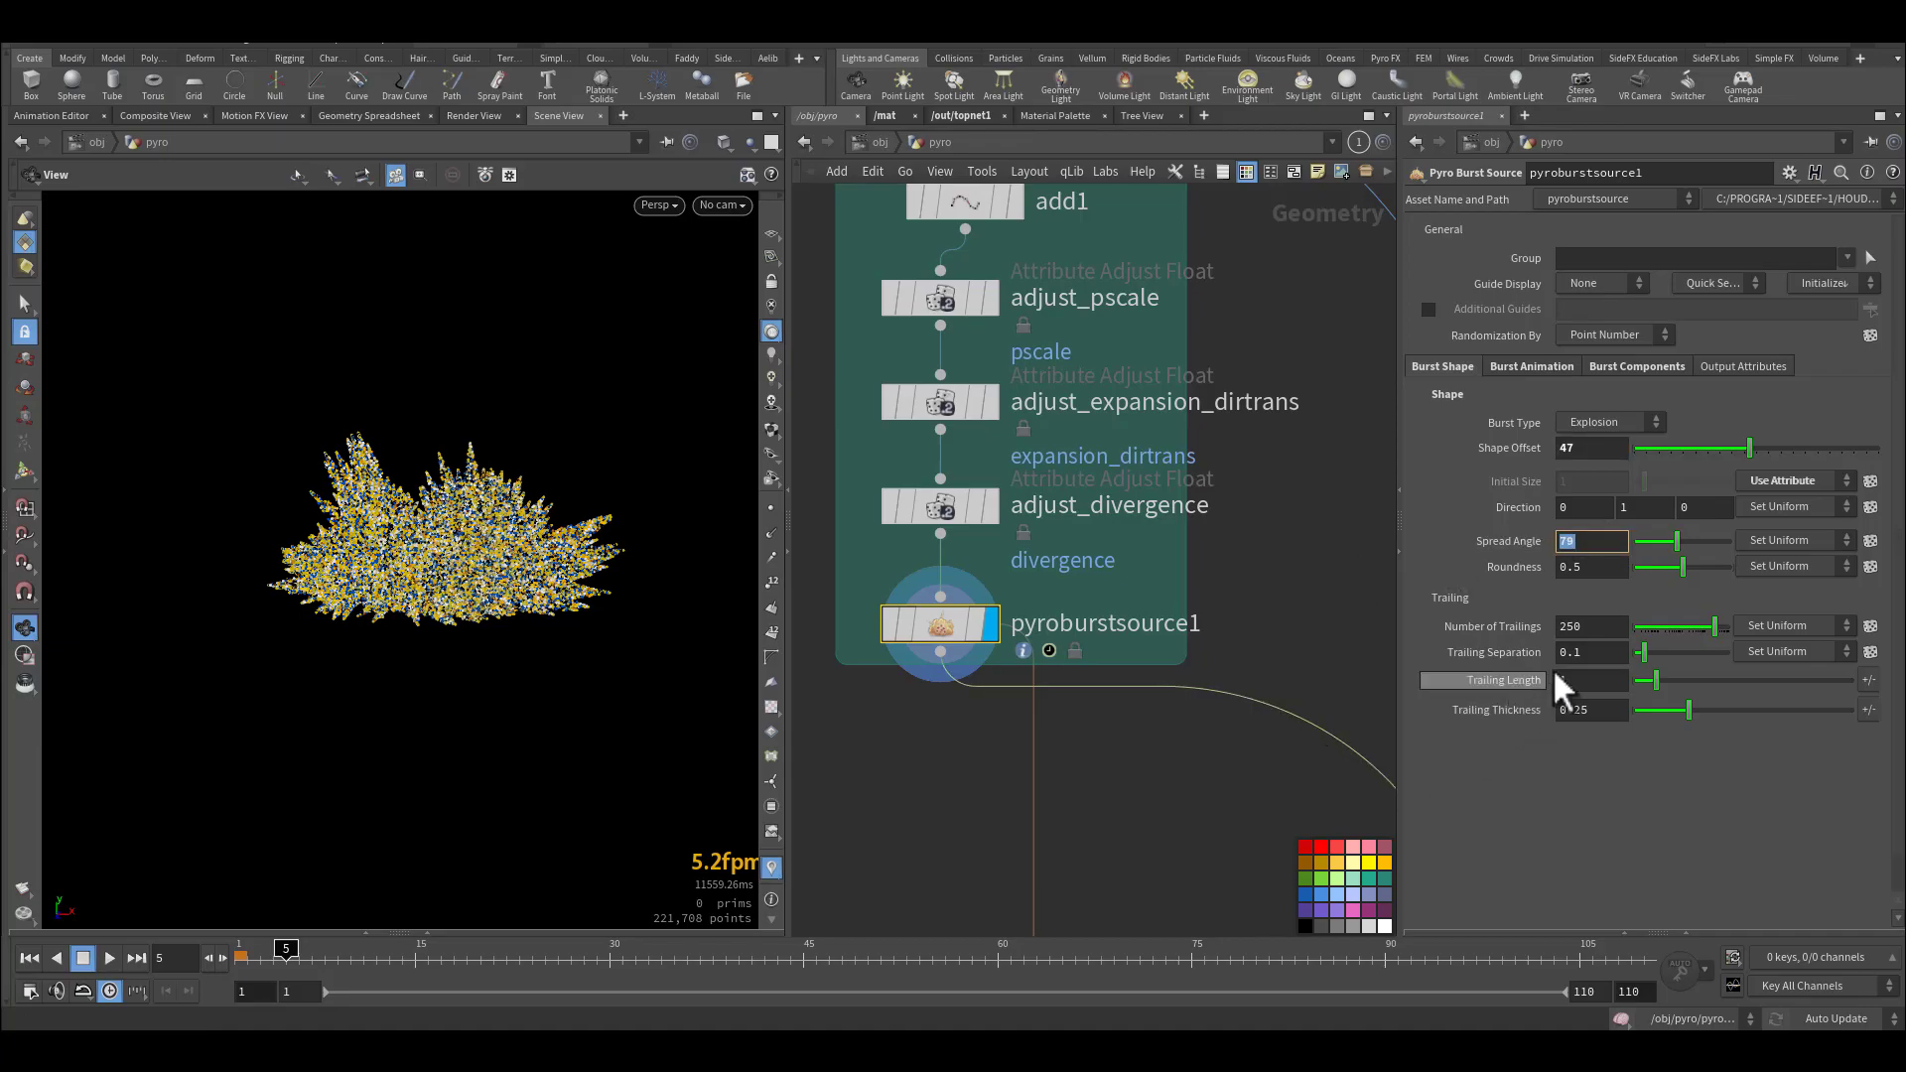
click(1533, 367)
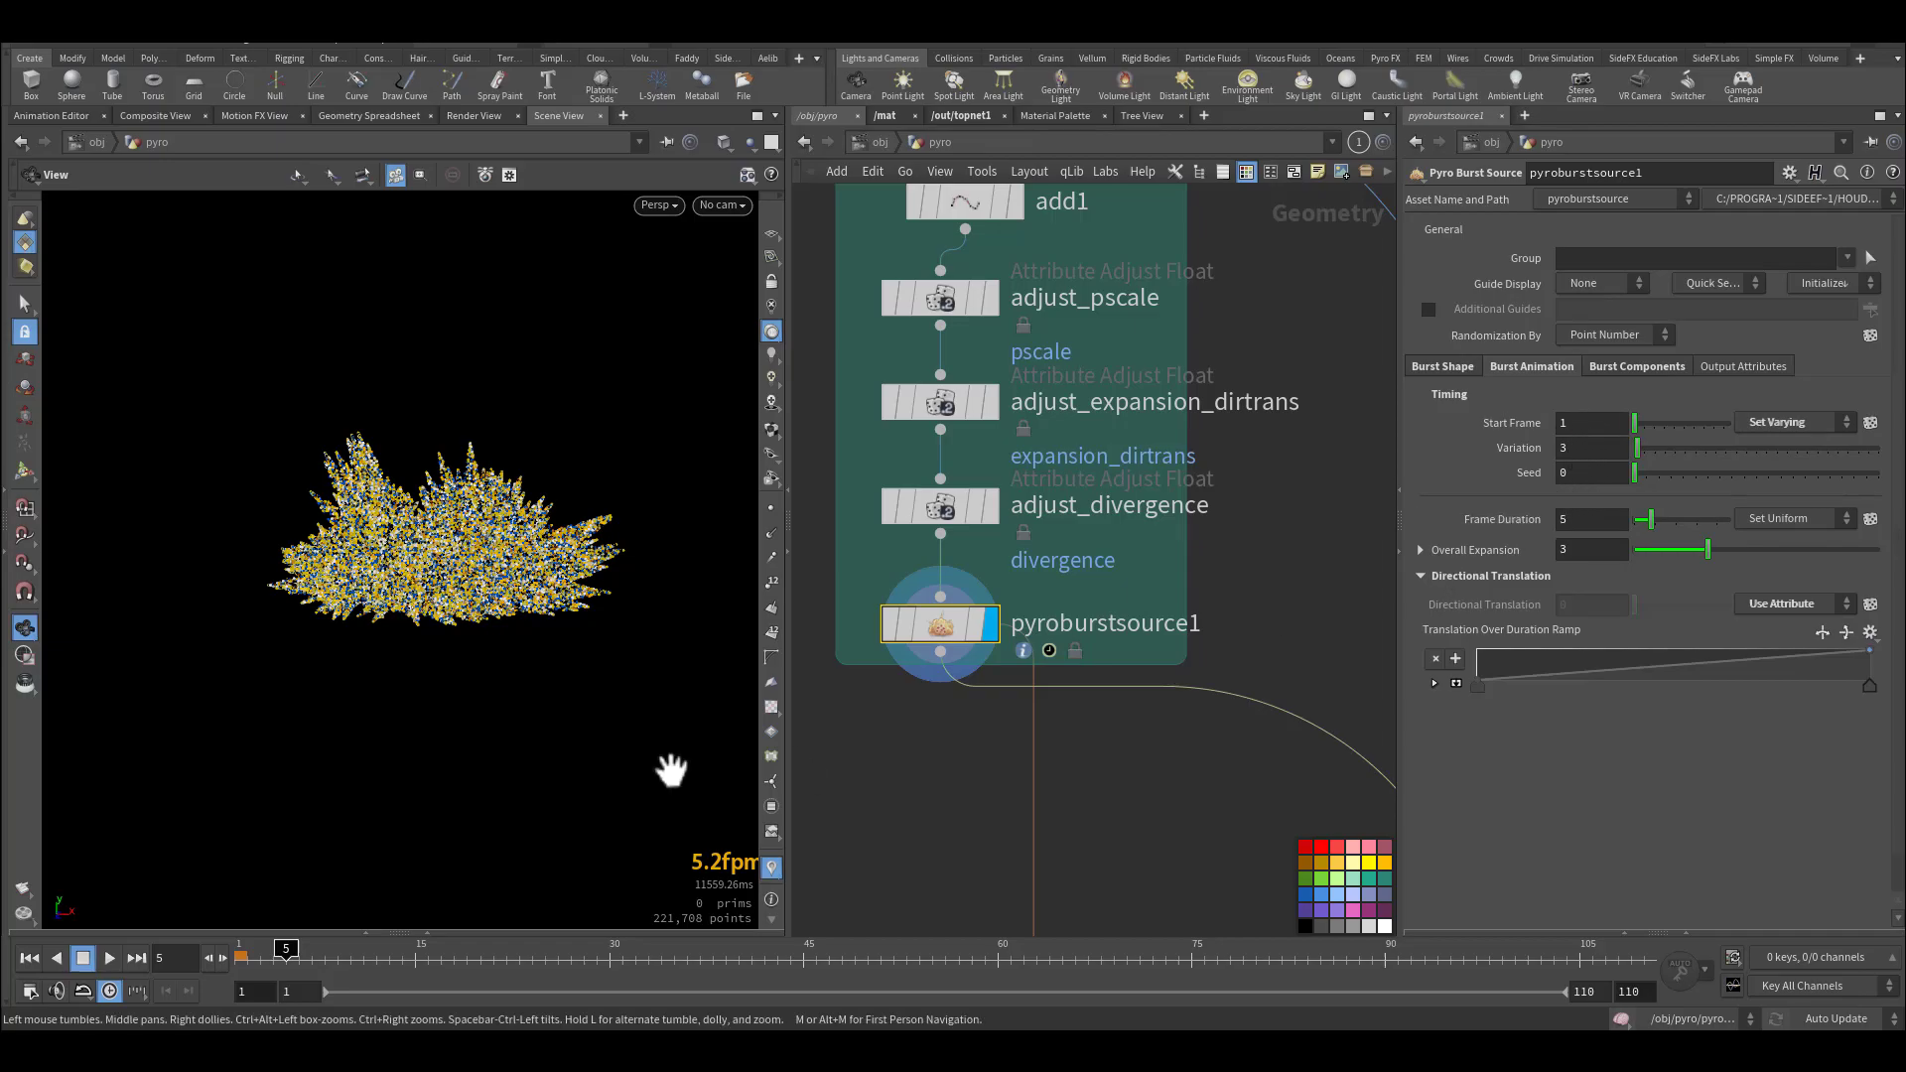
click(261, 956)
mouse_move(261, 956)
mouse_down()
mouse_move(359, 956)
mouse_move(278, 968)
mouse_up()
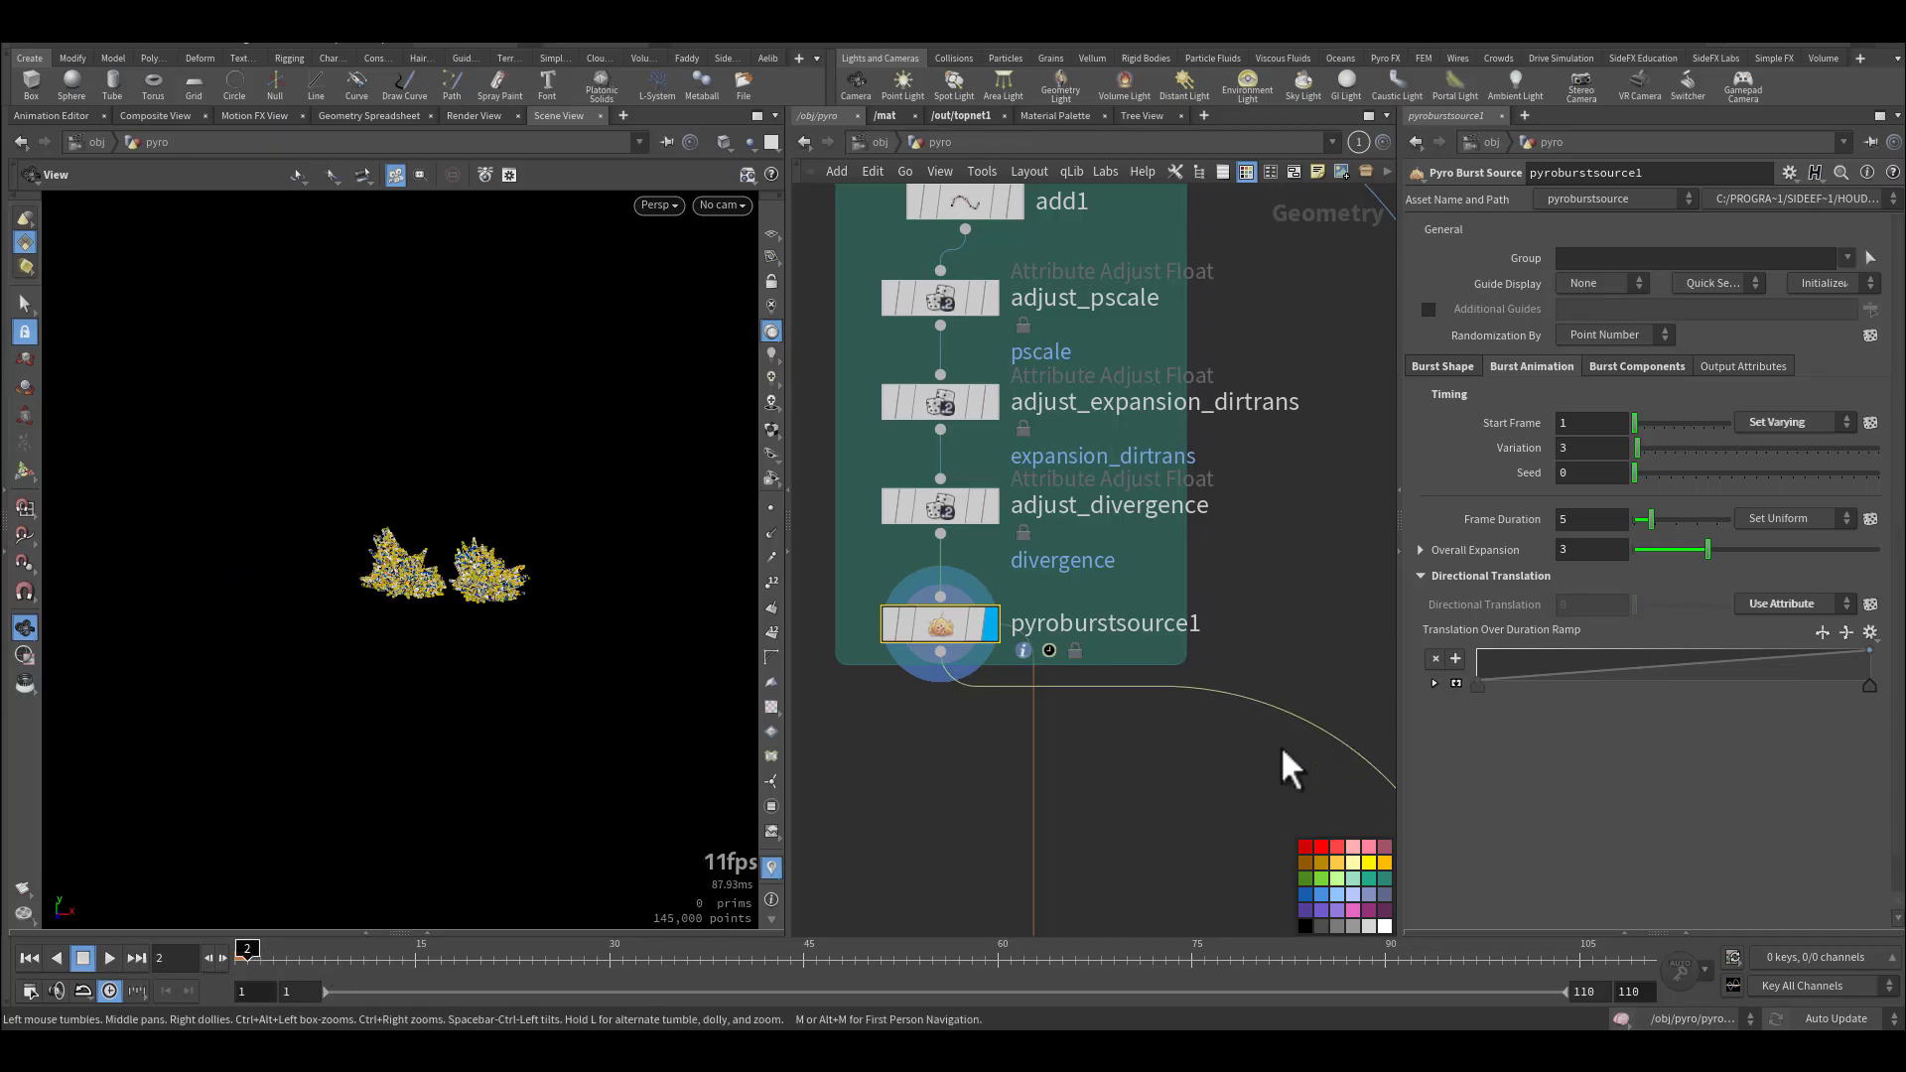
Step through pyroburstsource1's Density, Temperature, Divergence and Burn sources, ending on Temperature.
click(1629, 369)
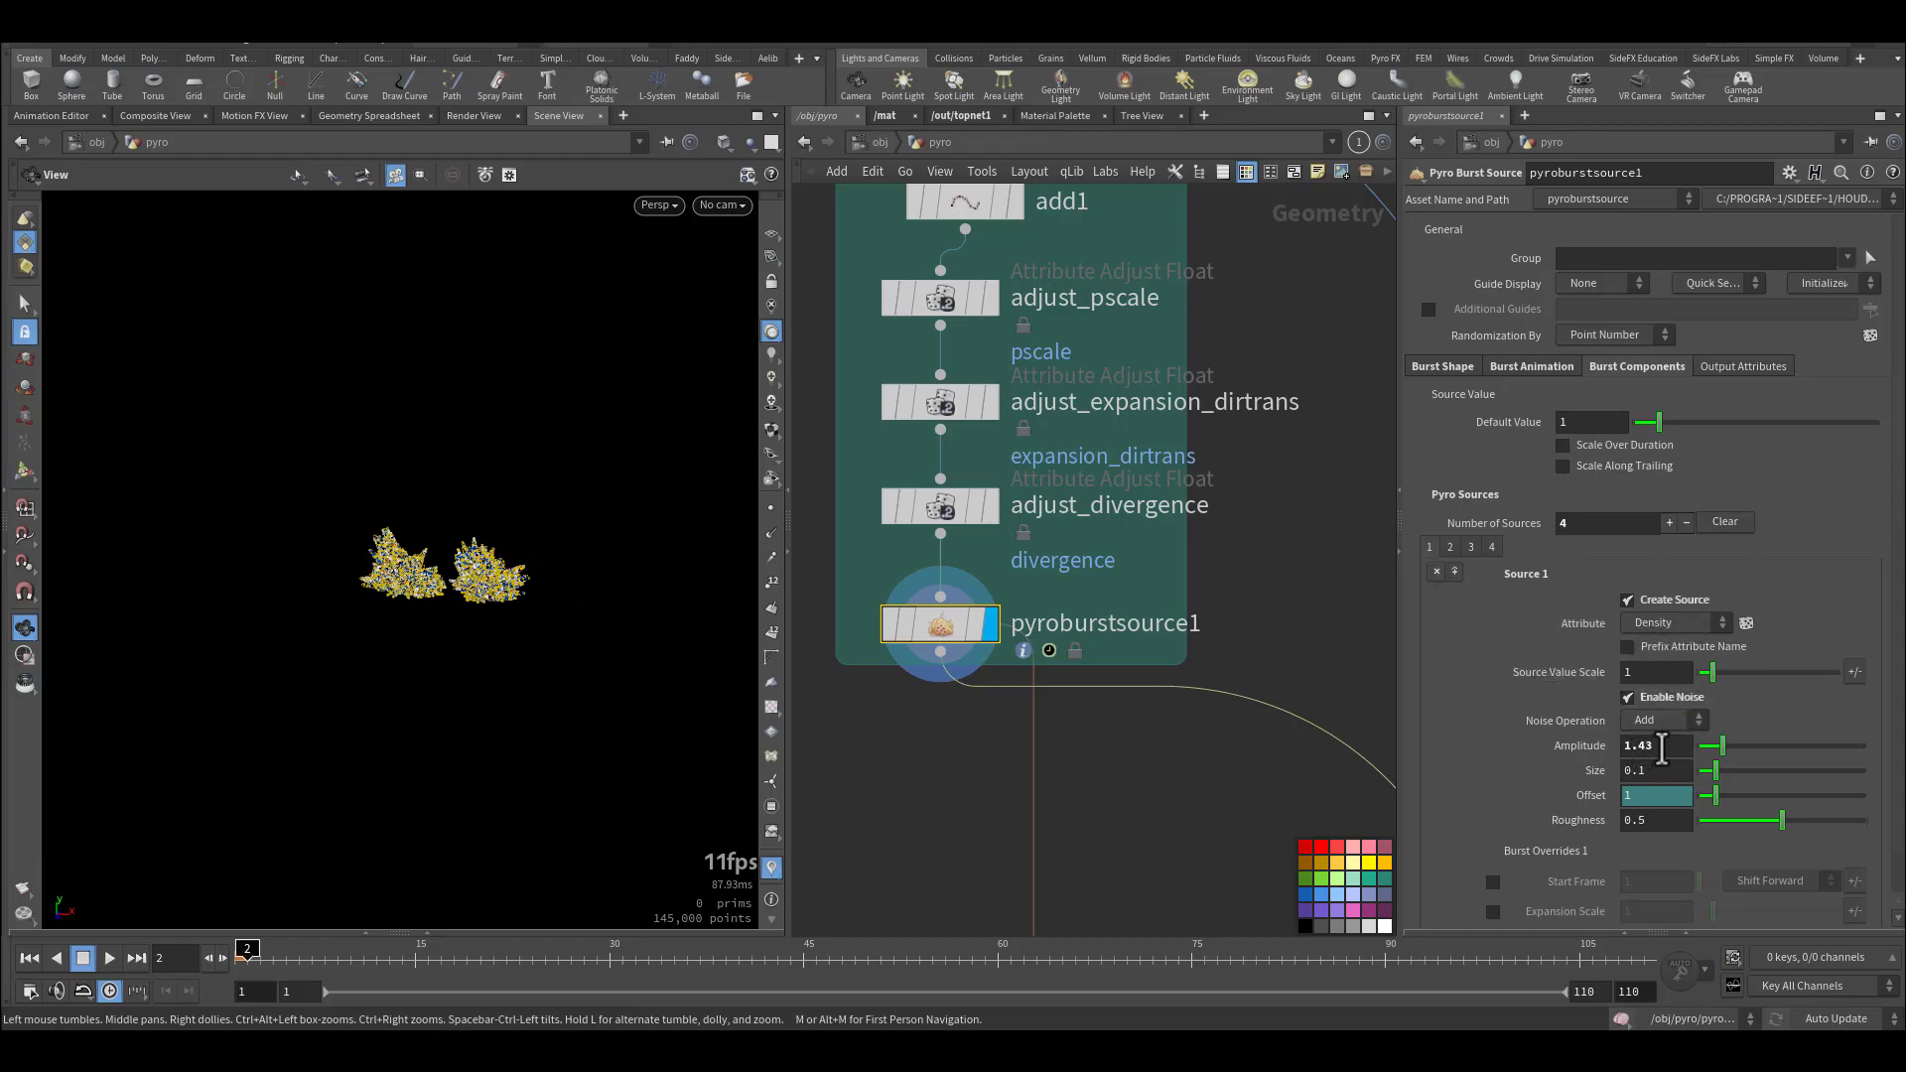
click(1452, 548)
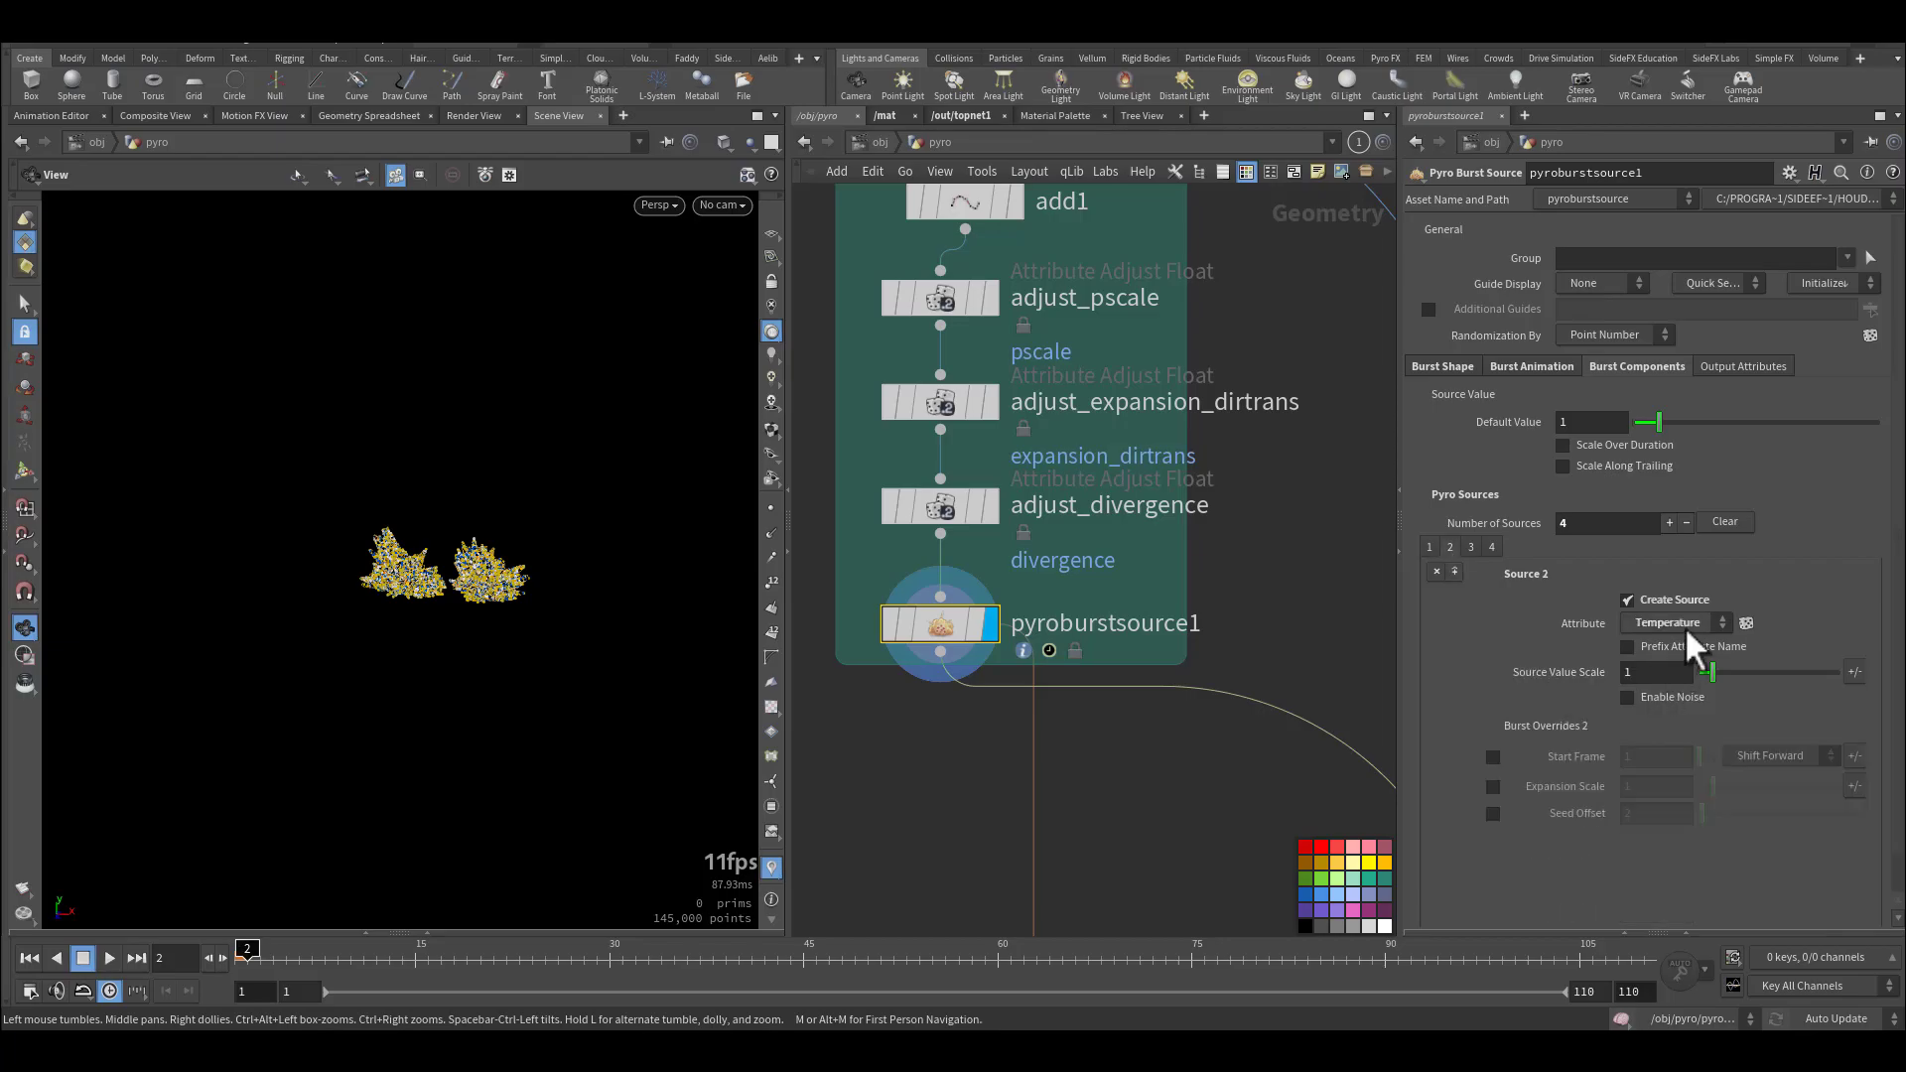
click(1656, 672)
click(1471, 547)
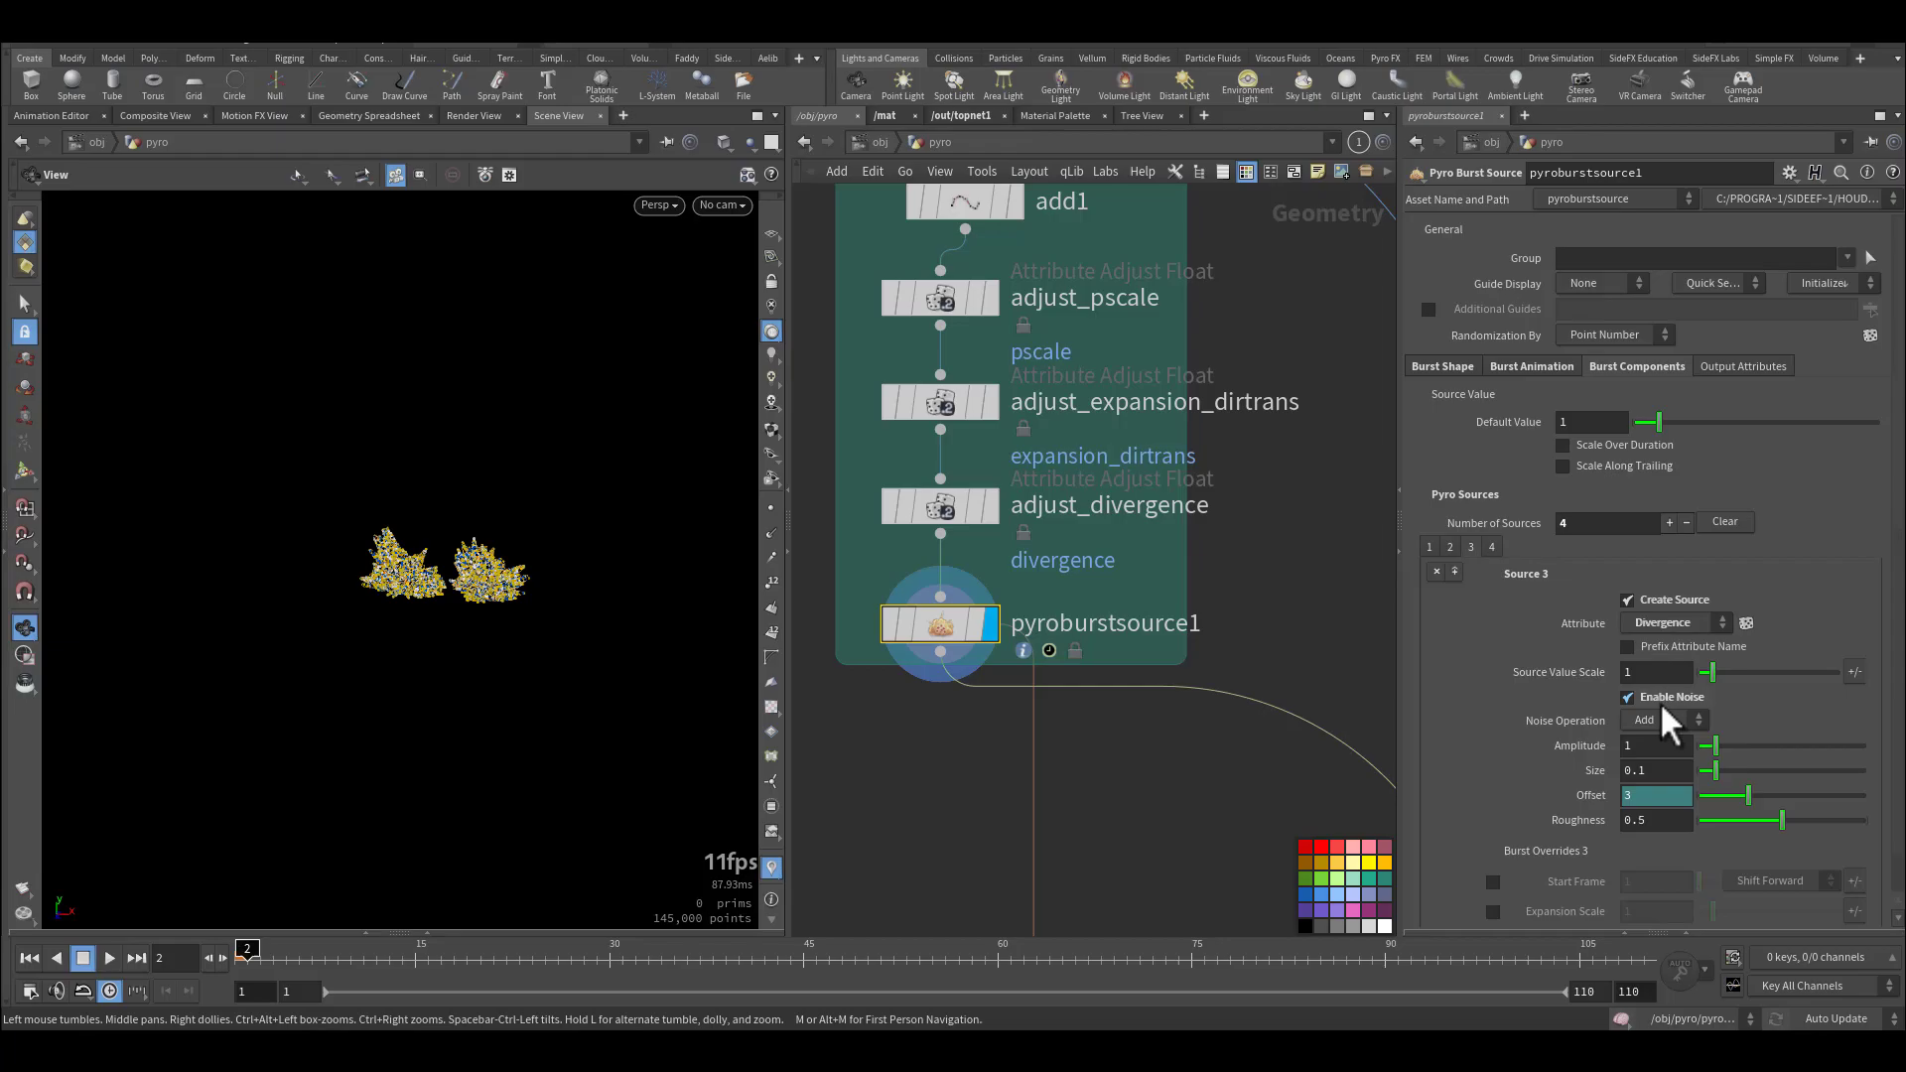
click(1492, 549)
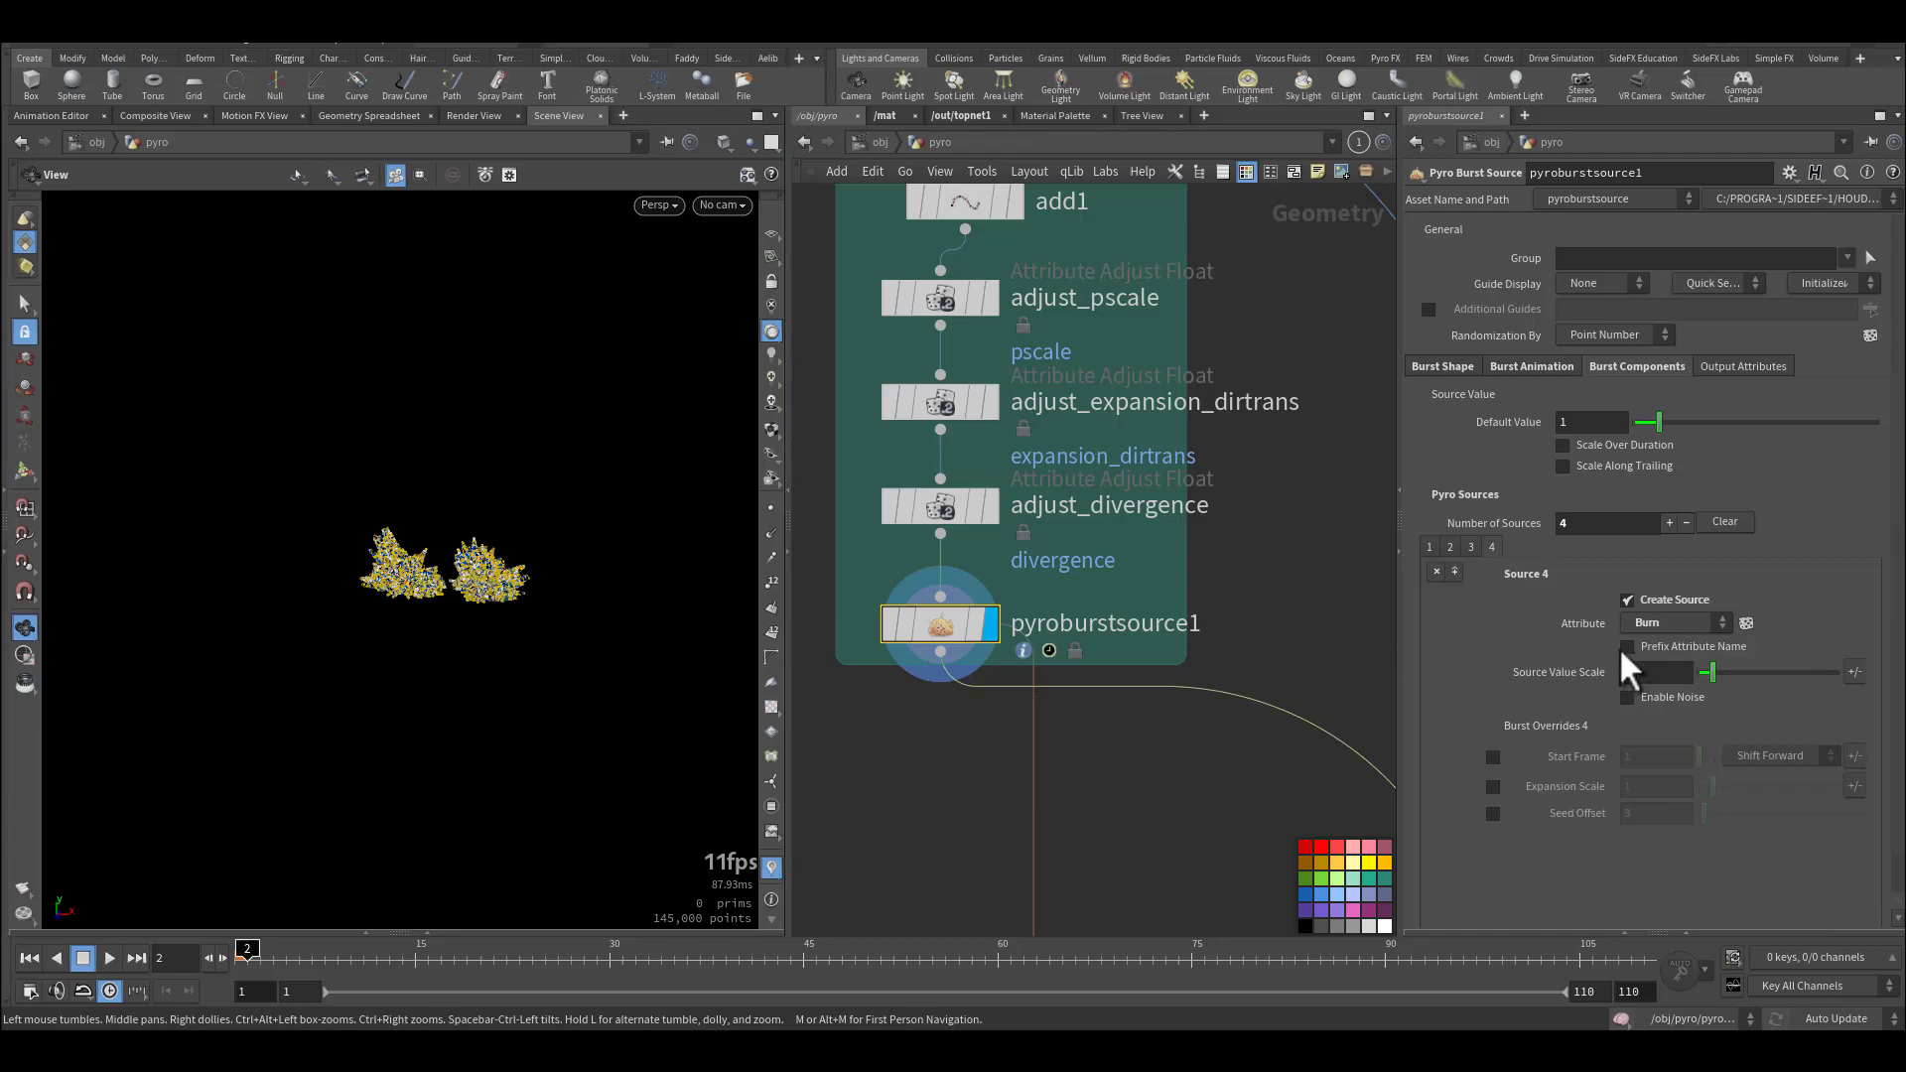
click(1451, 546)
Display add2 and inspect adjust_divergence1's range length of 5.
scroll(1163, 585, down, 6)
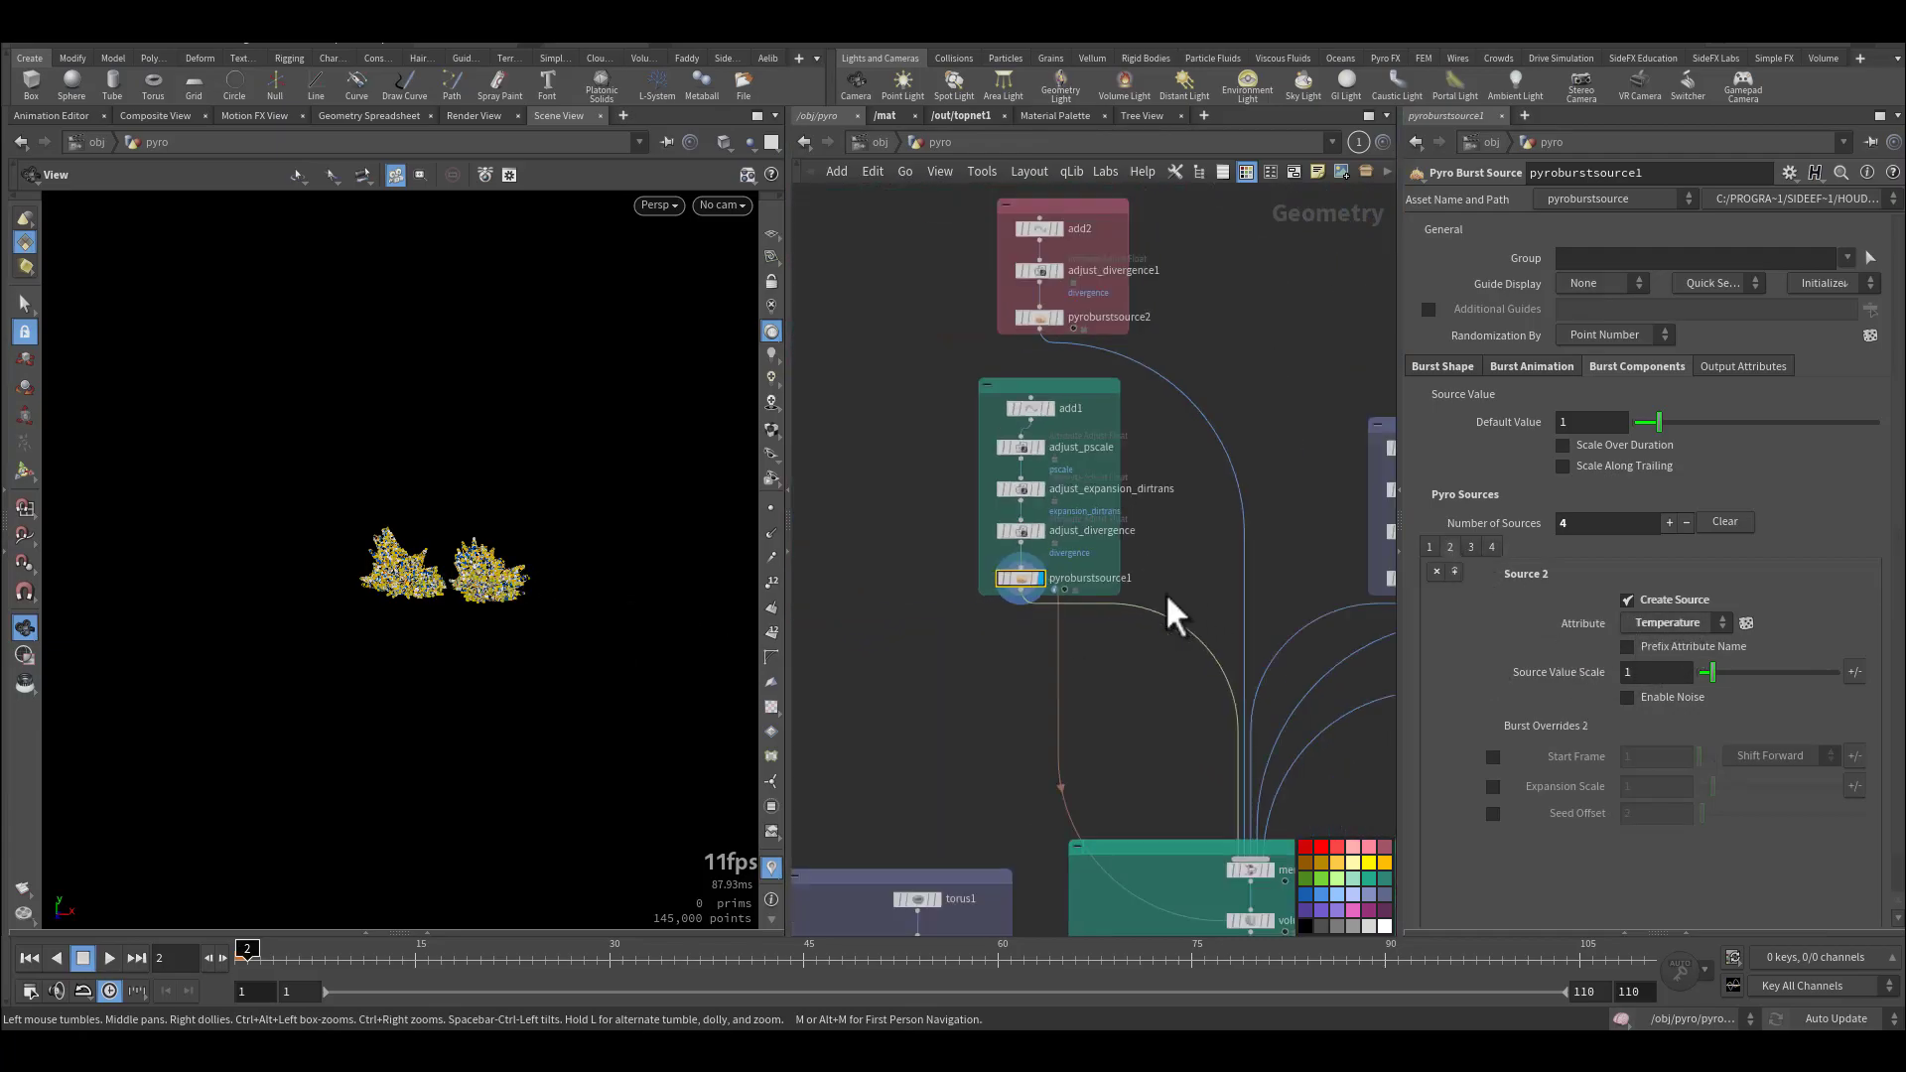
middle_drag(1148, 668, 1044, 756)
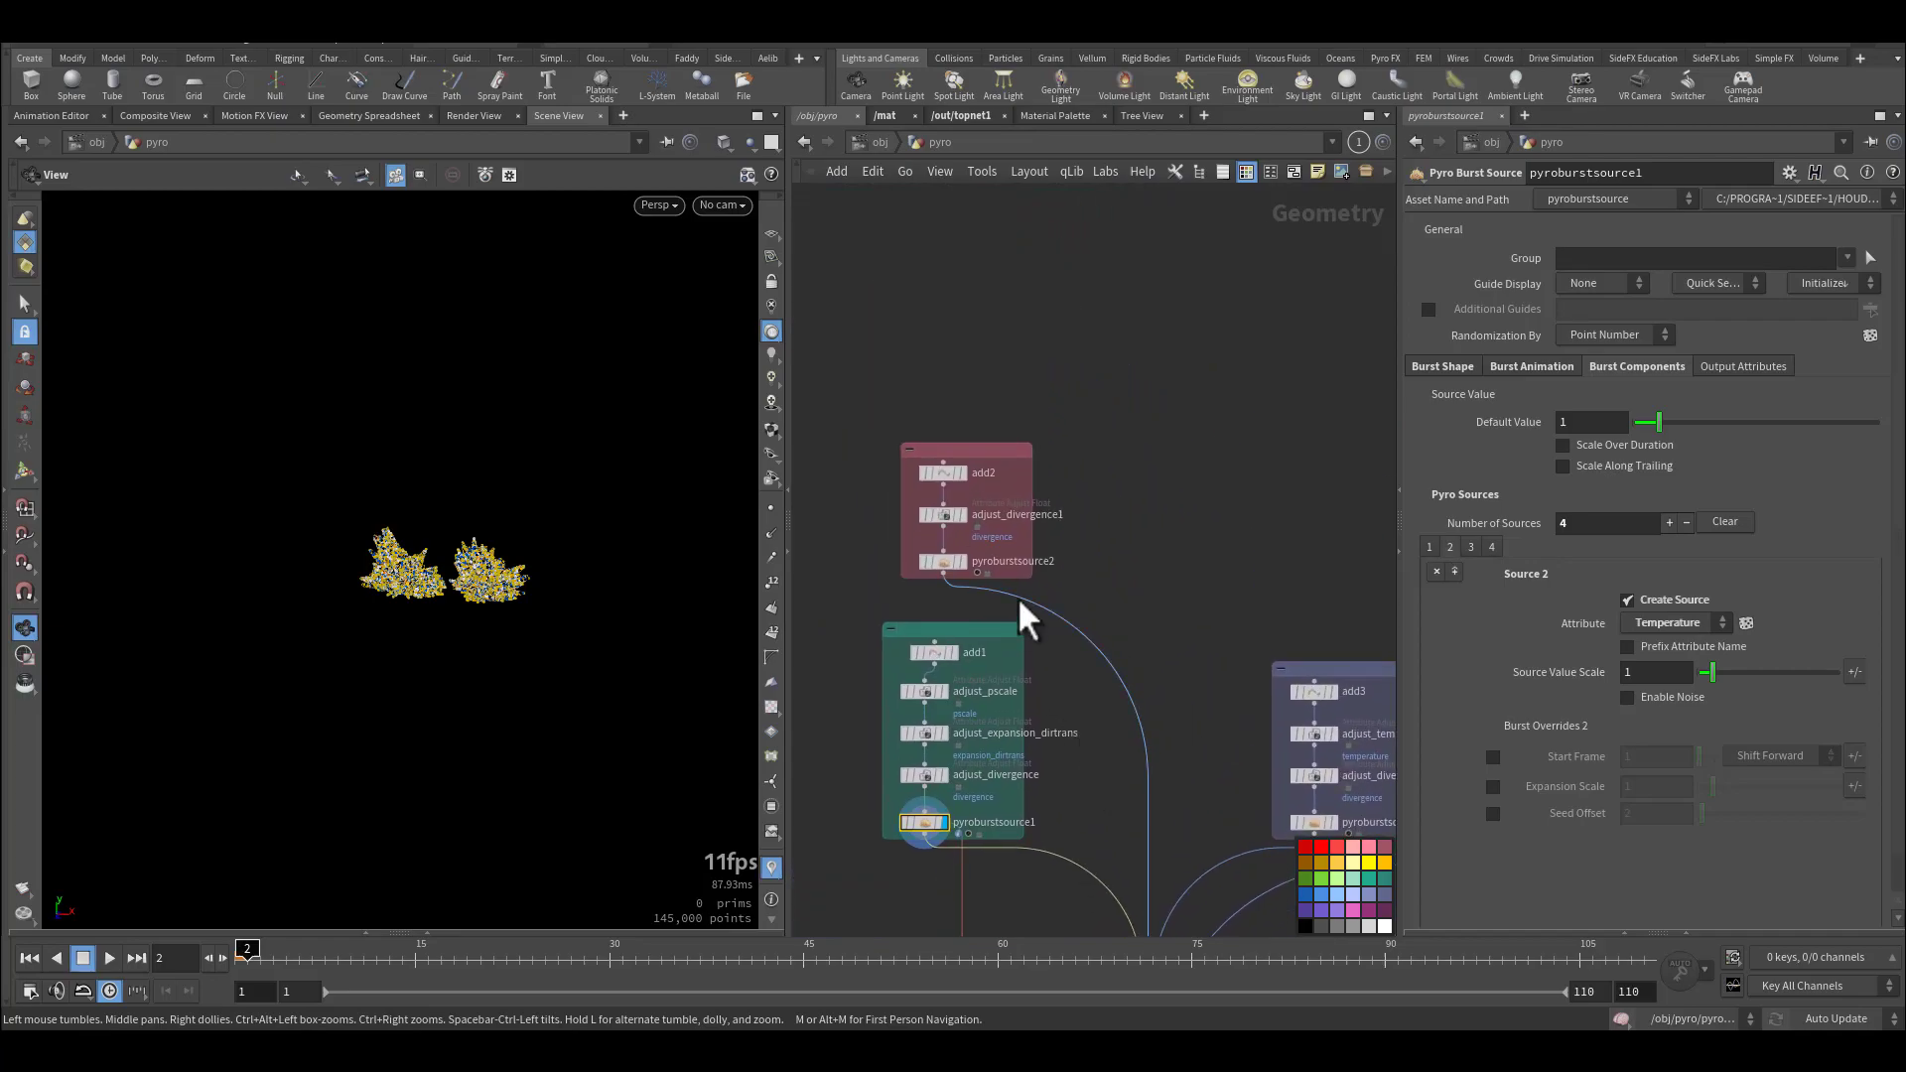
scroll(1022, 605, up, 3)
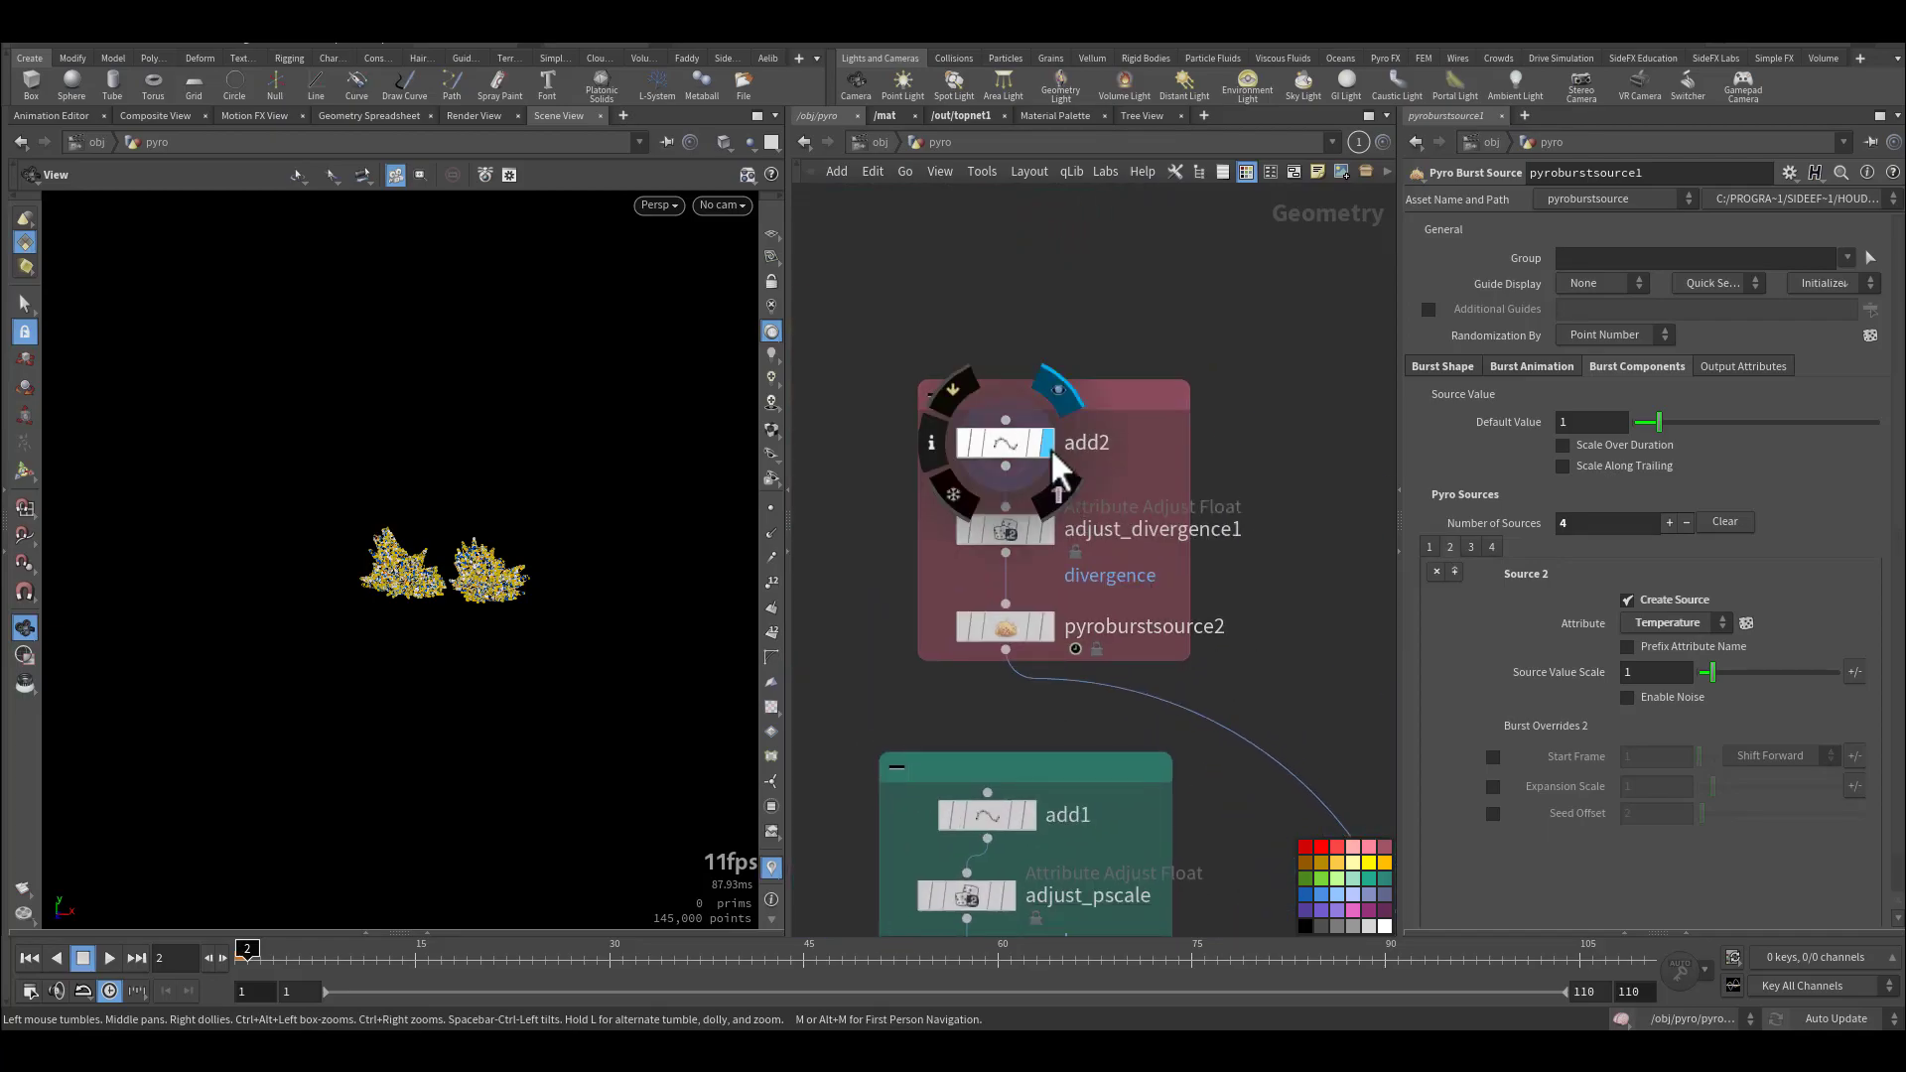
click(1050, 379)
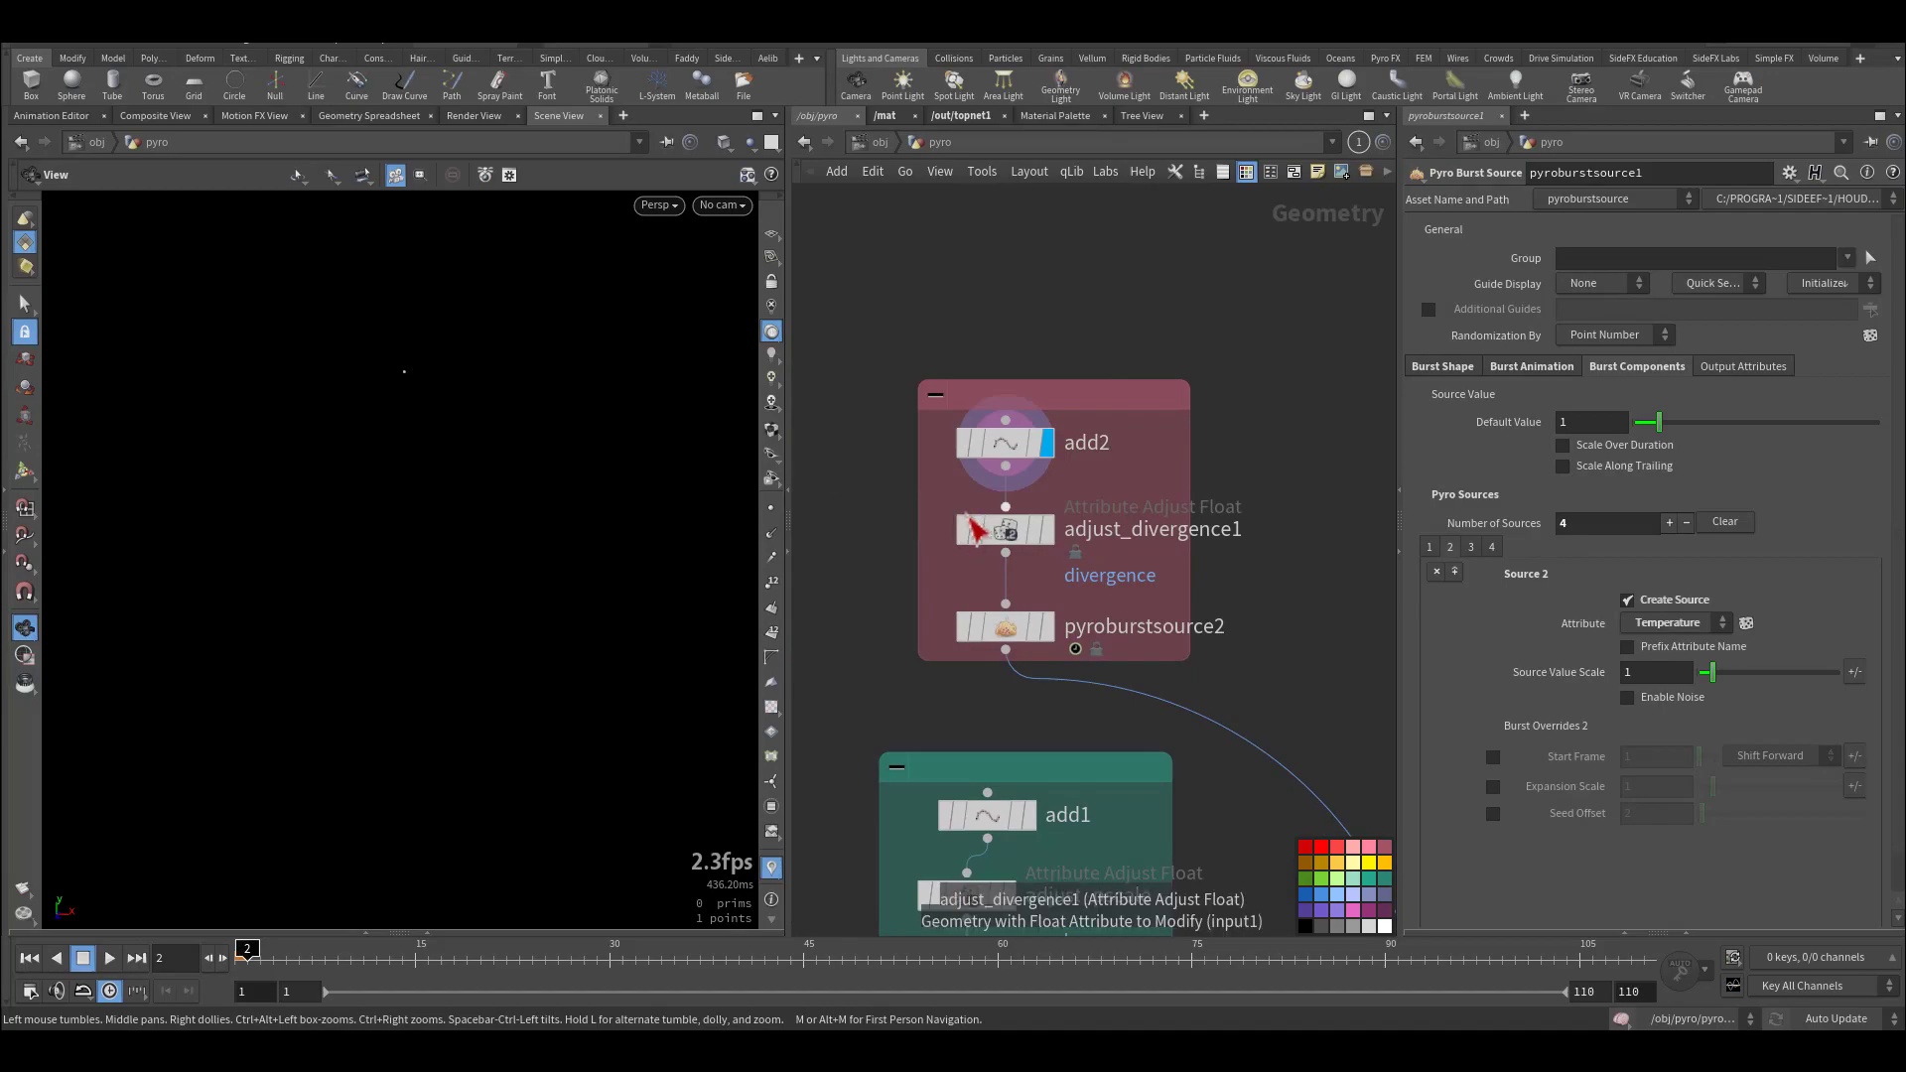
click(1005, 532)
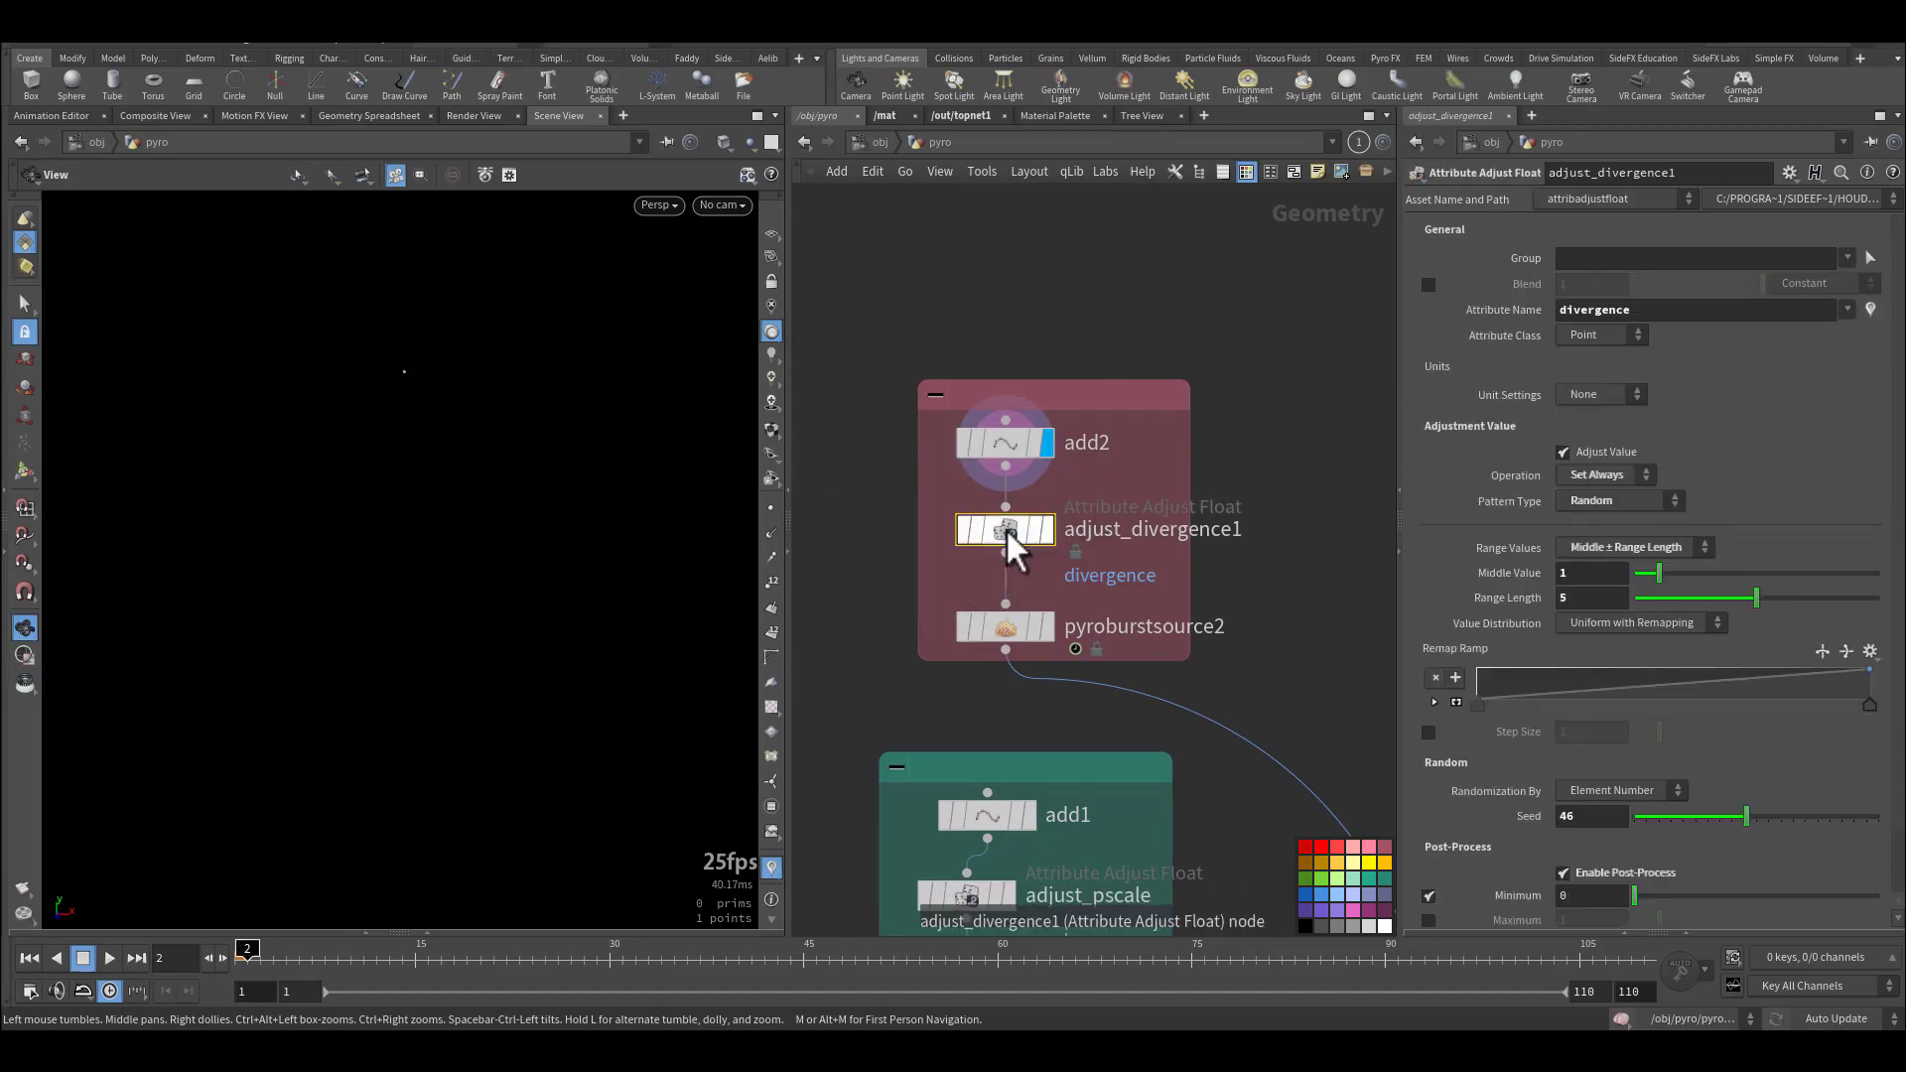
click(1591, 598)
Select pyroburstsource2, check its burst start frame of 20, then its shape settings.
drag(872, 600, 1256, 681)
click(1515, 370)
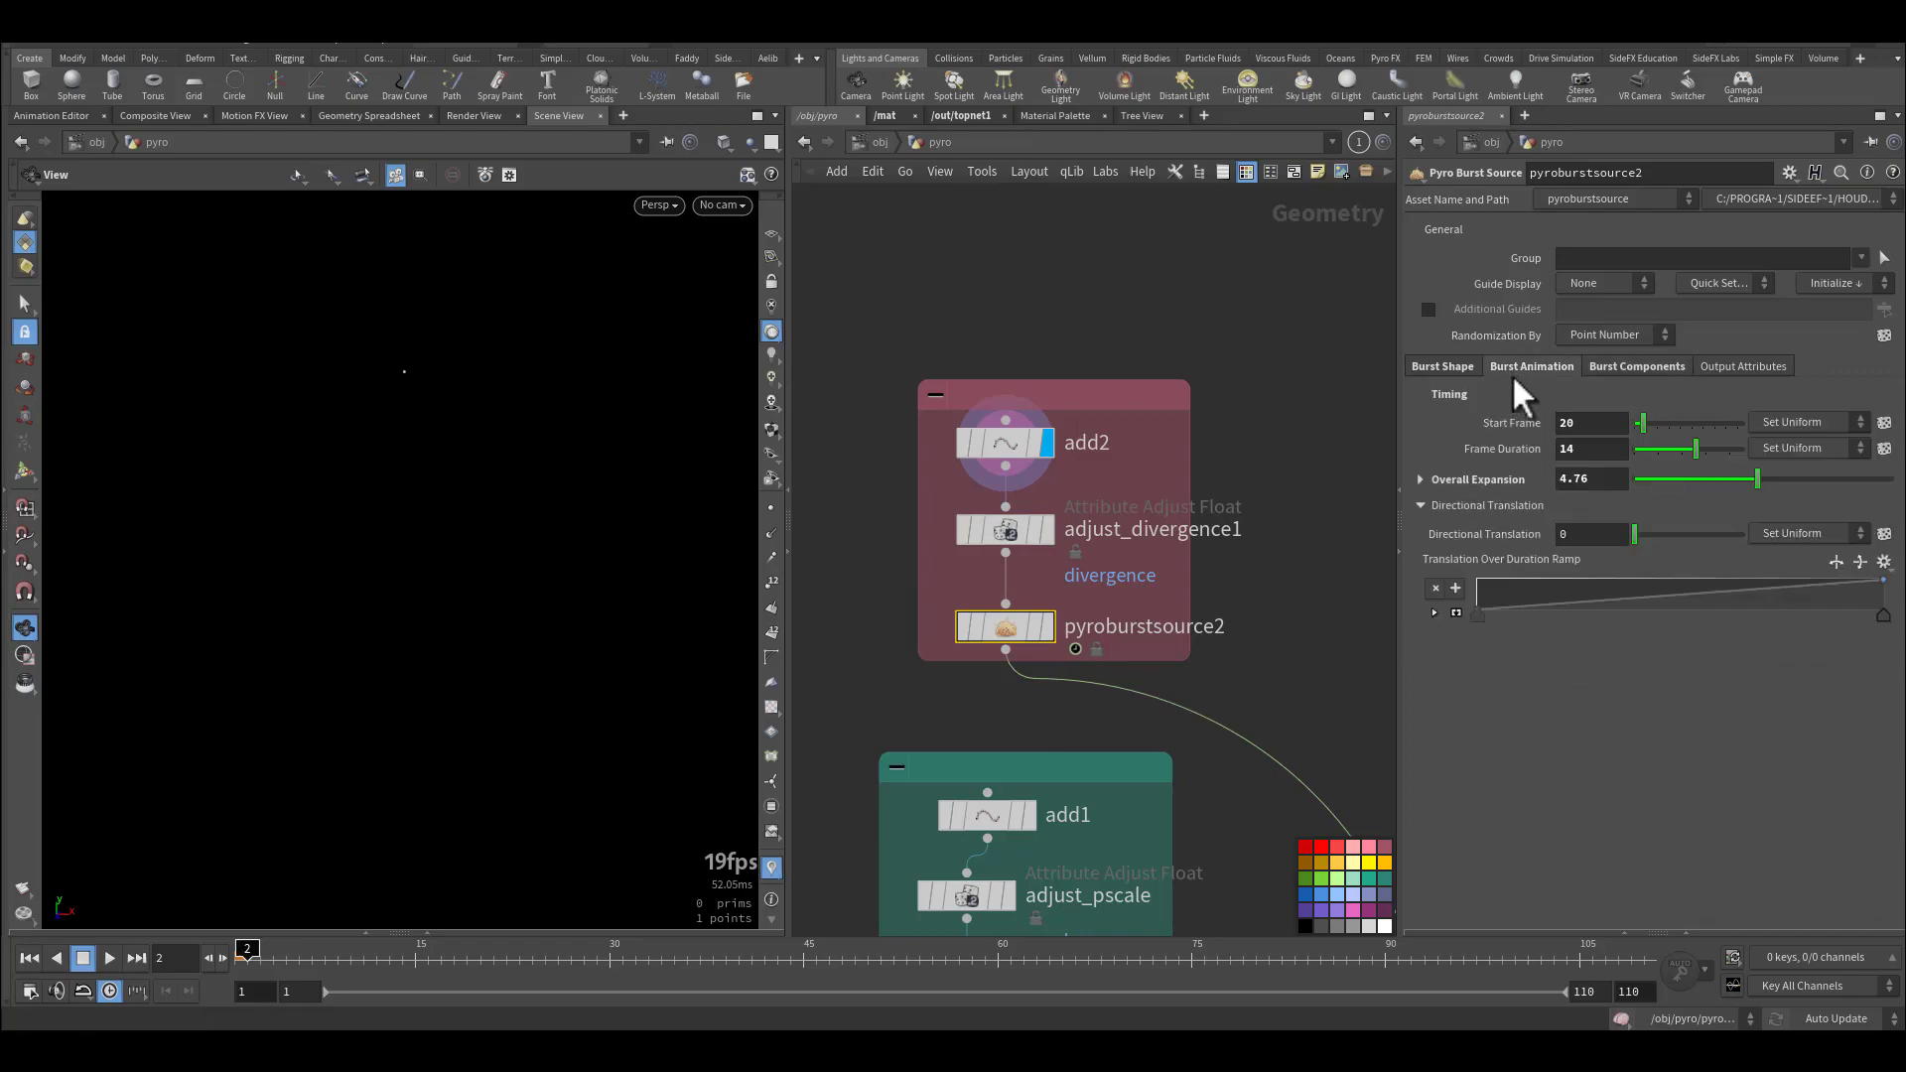
click(1595, 427)
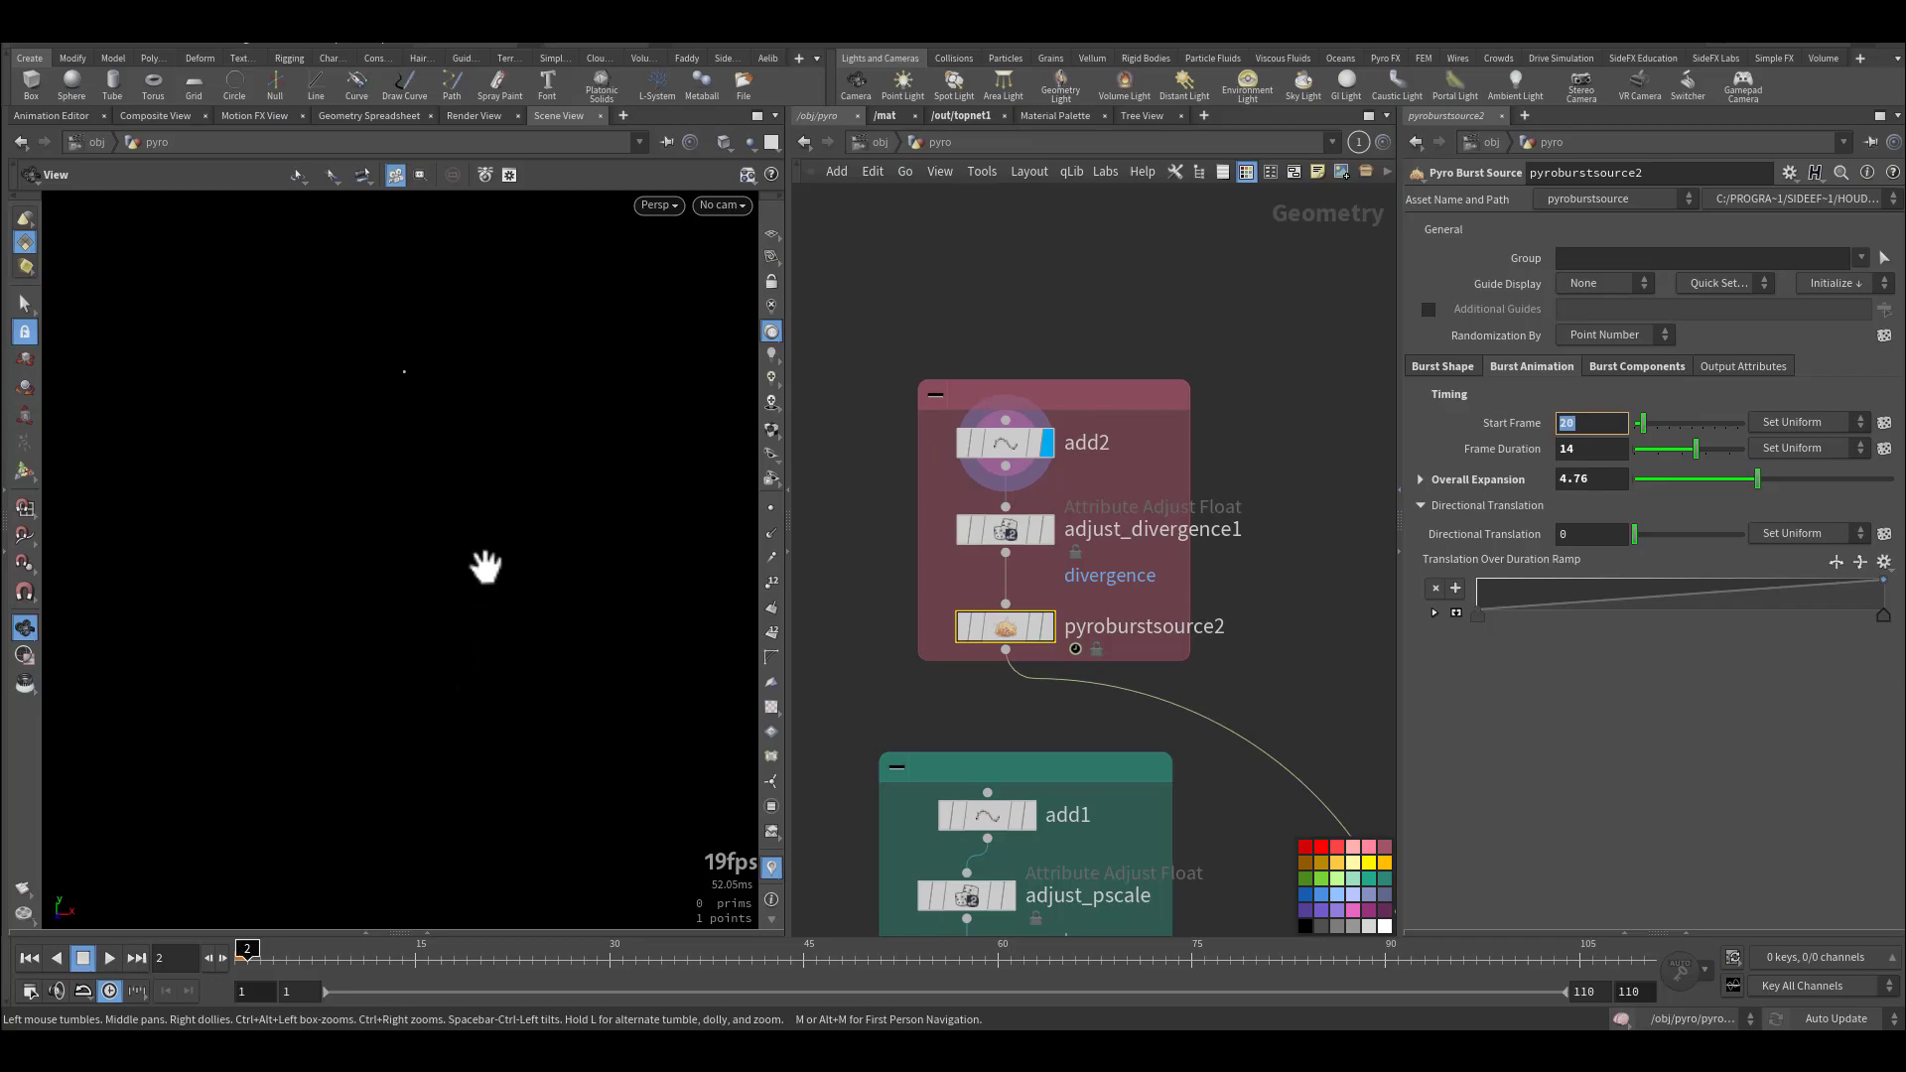
click(1439, 367)
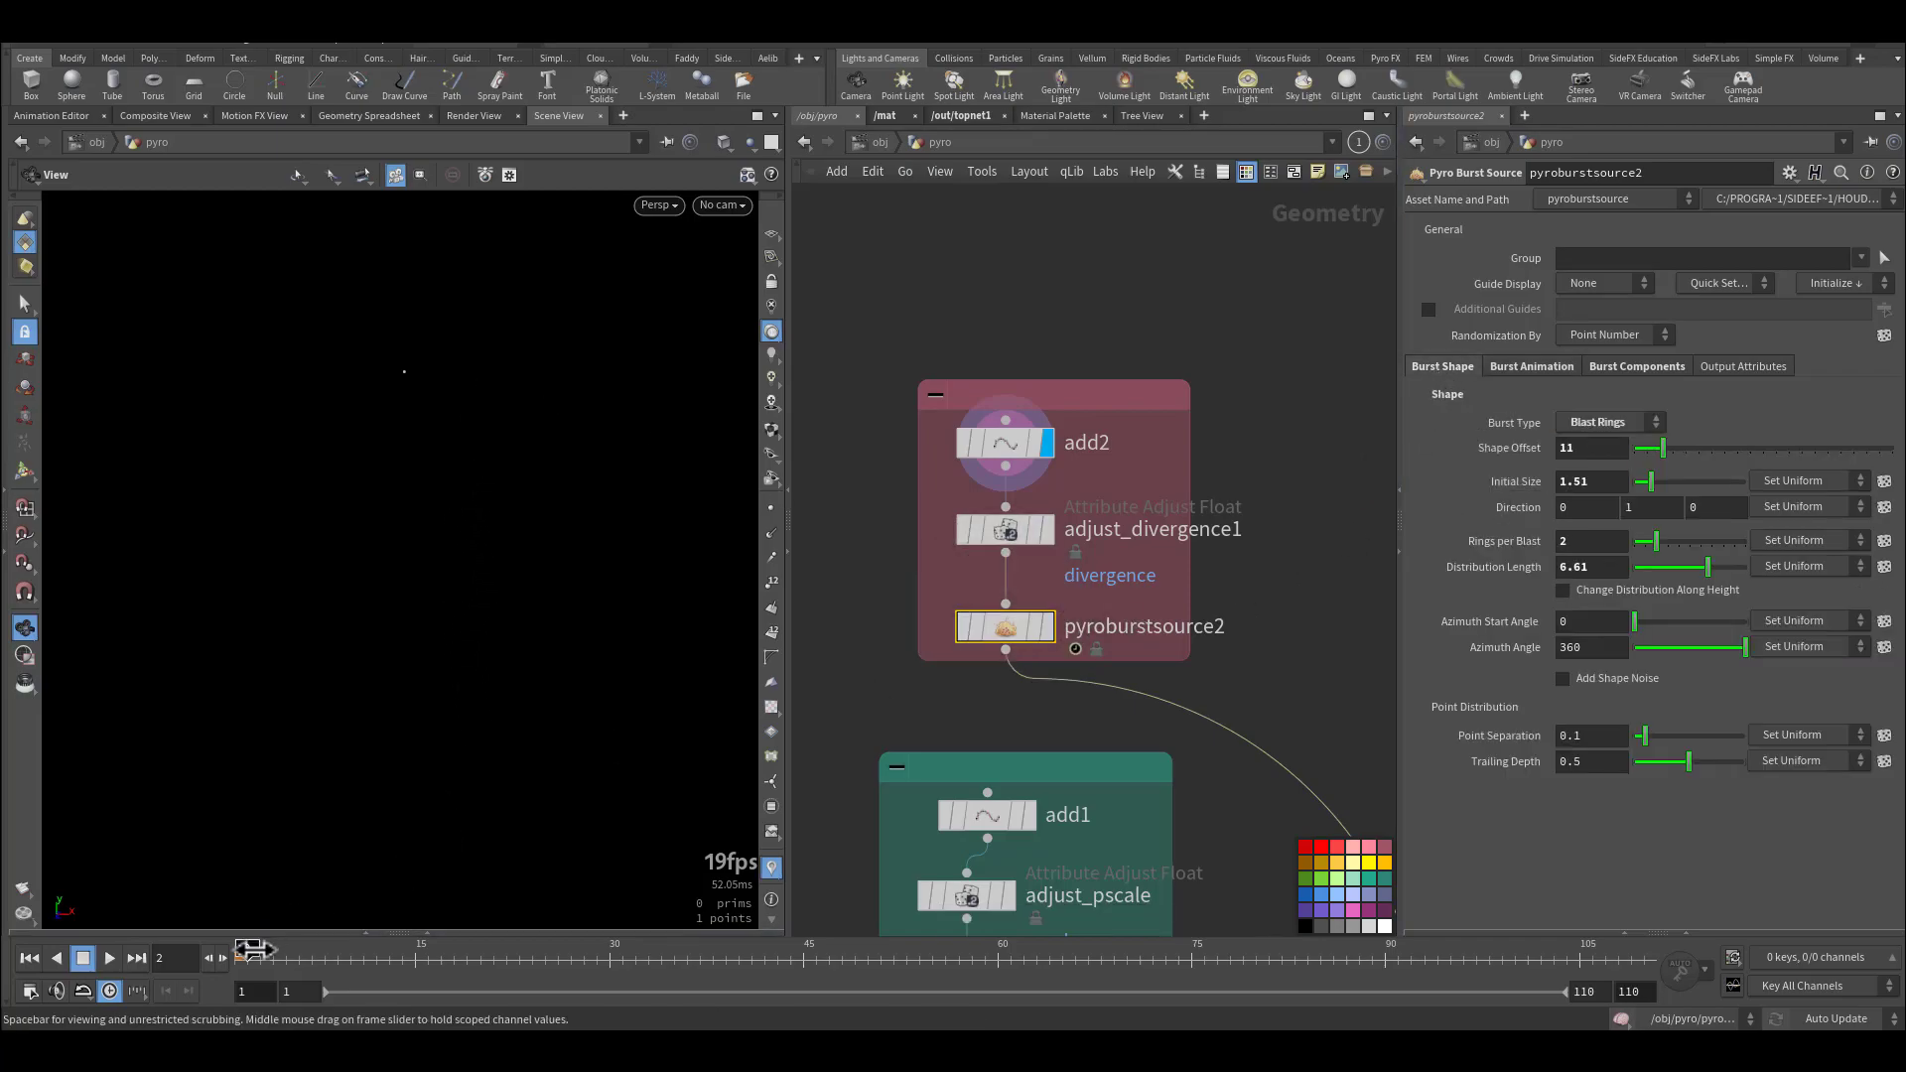
Display pyroburstsource2, advance to frame 21 and view the blast rings from above.
click(1047, 626)
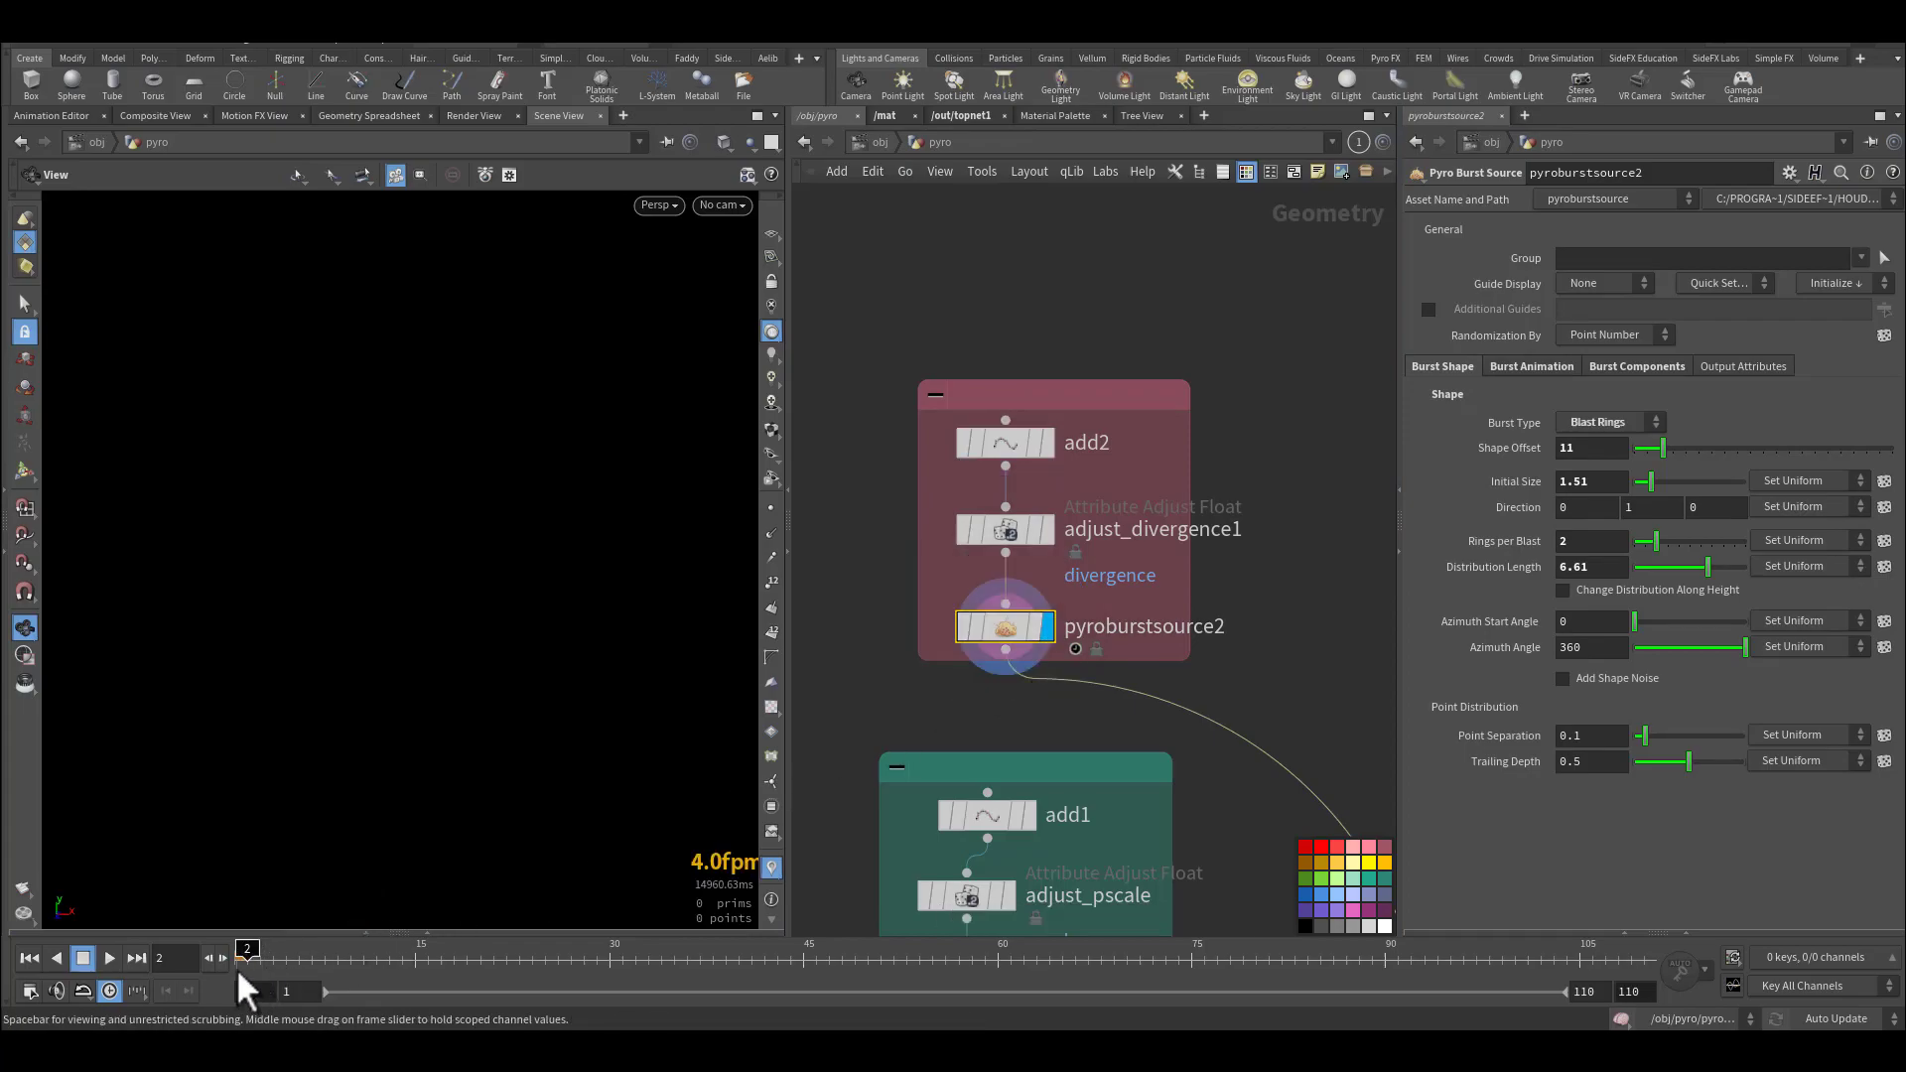
click(261, 950)
drag(261, 953, 490, 970)
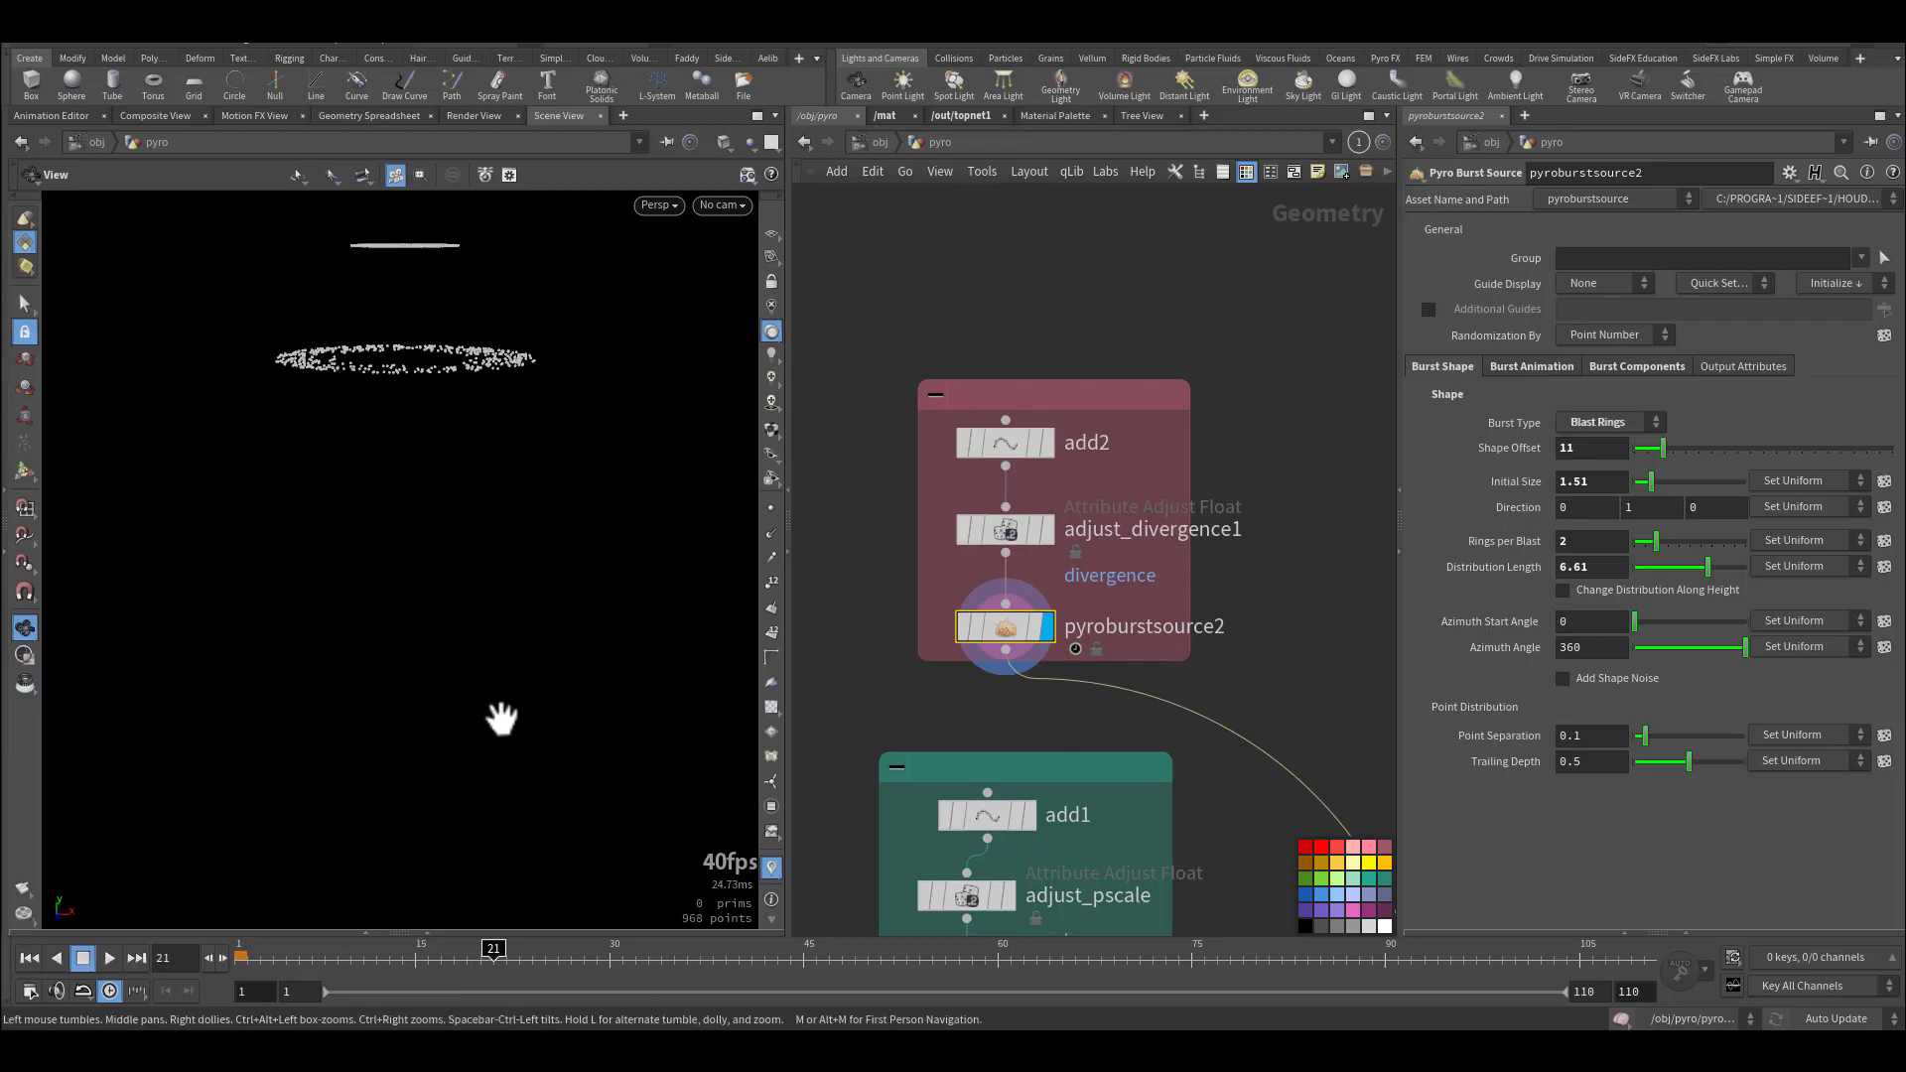
drag(501, 717, 527, 668)
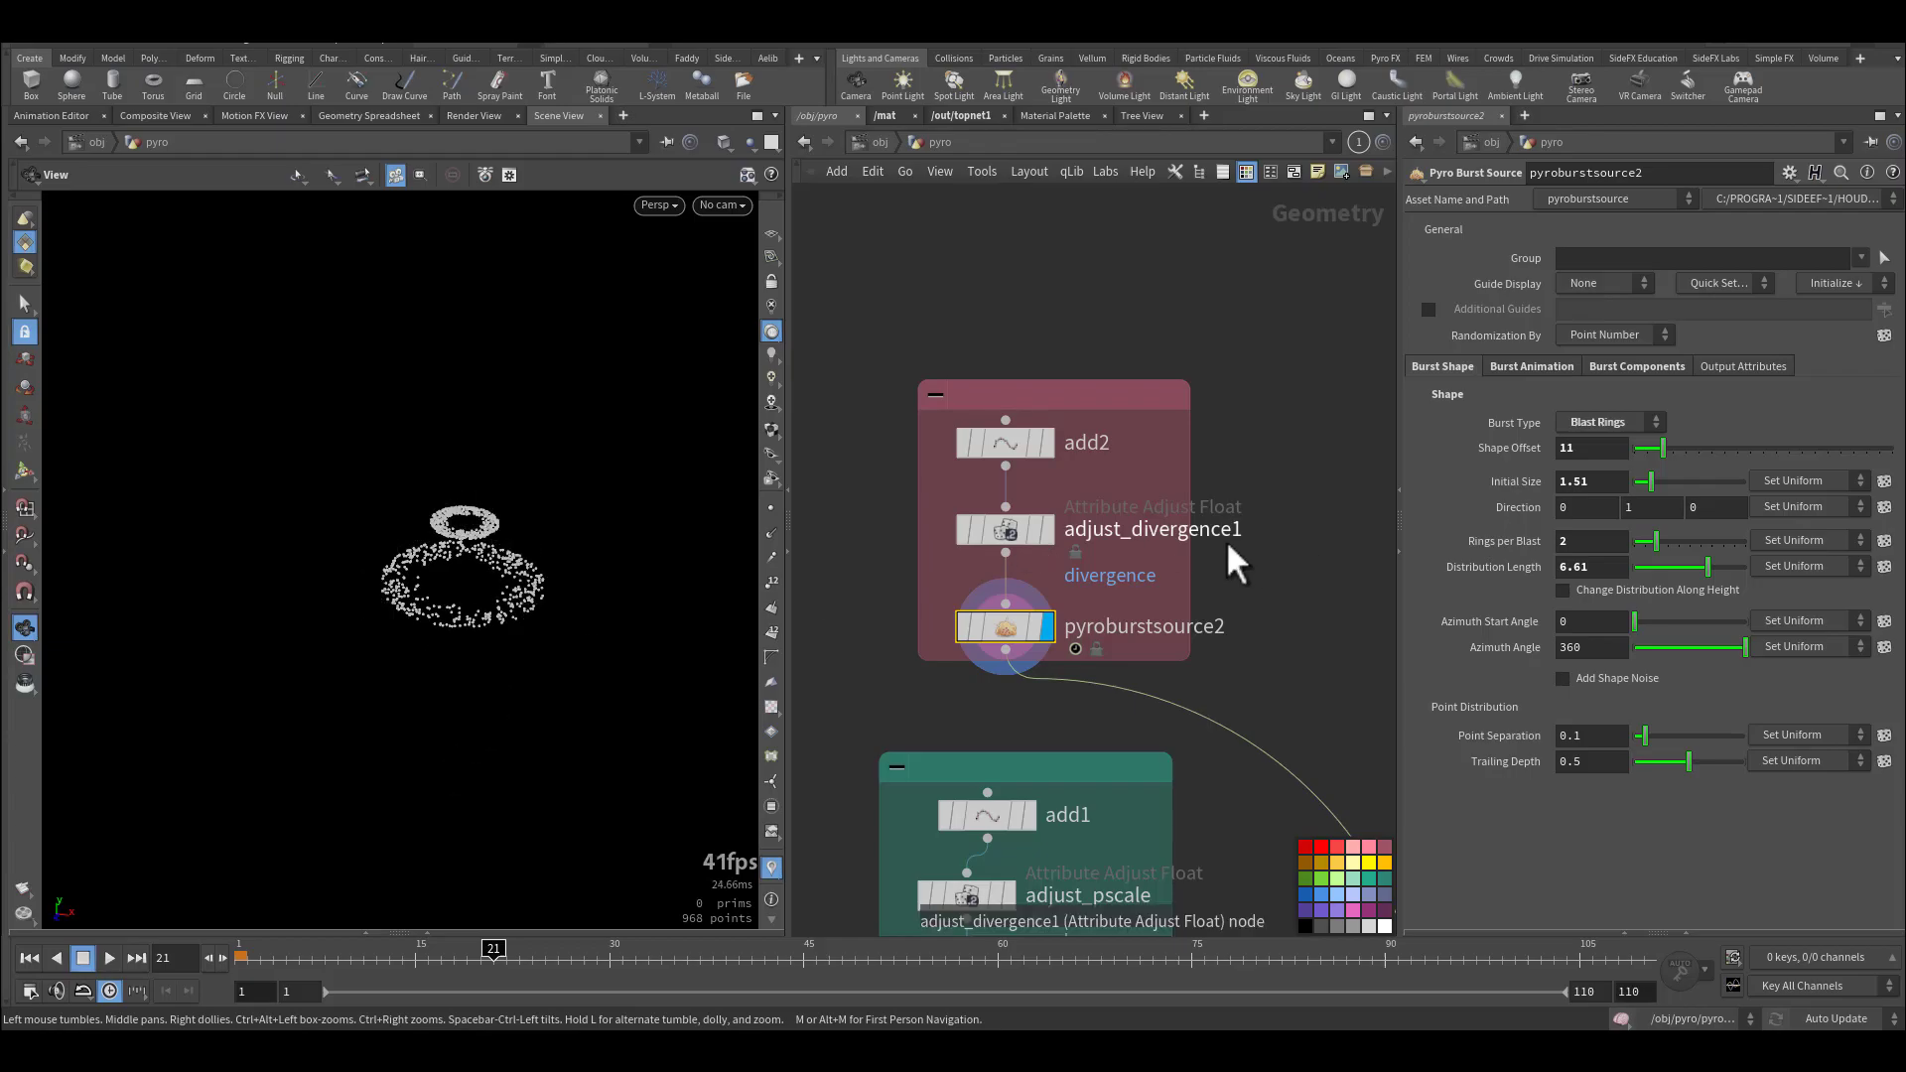
Review the Blast Rings shape offset, initial size, overall expansion and Density source settings.
click(1612, 422)
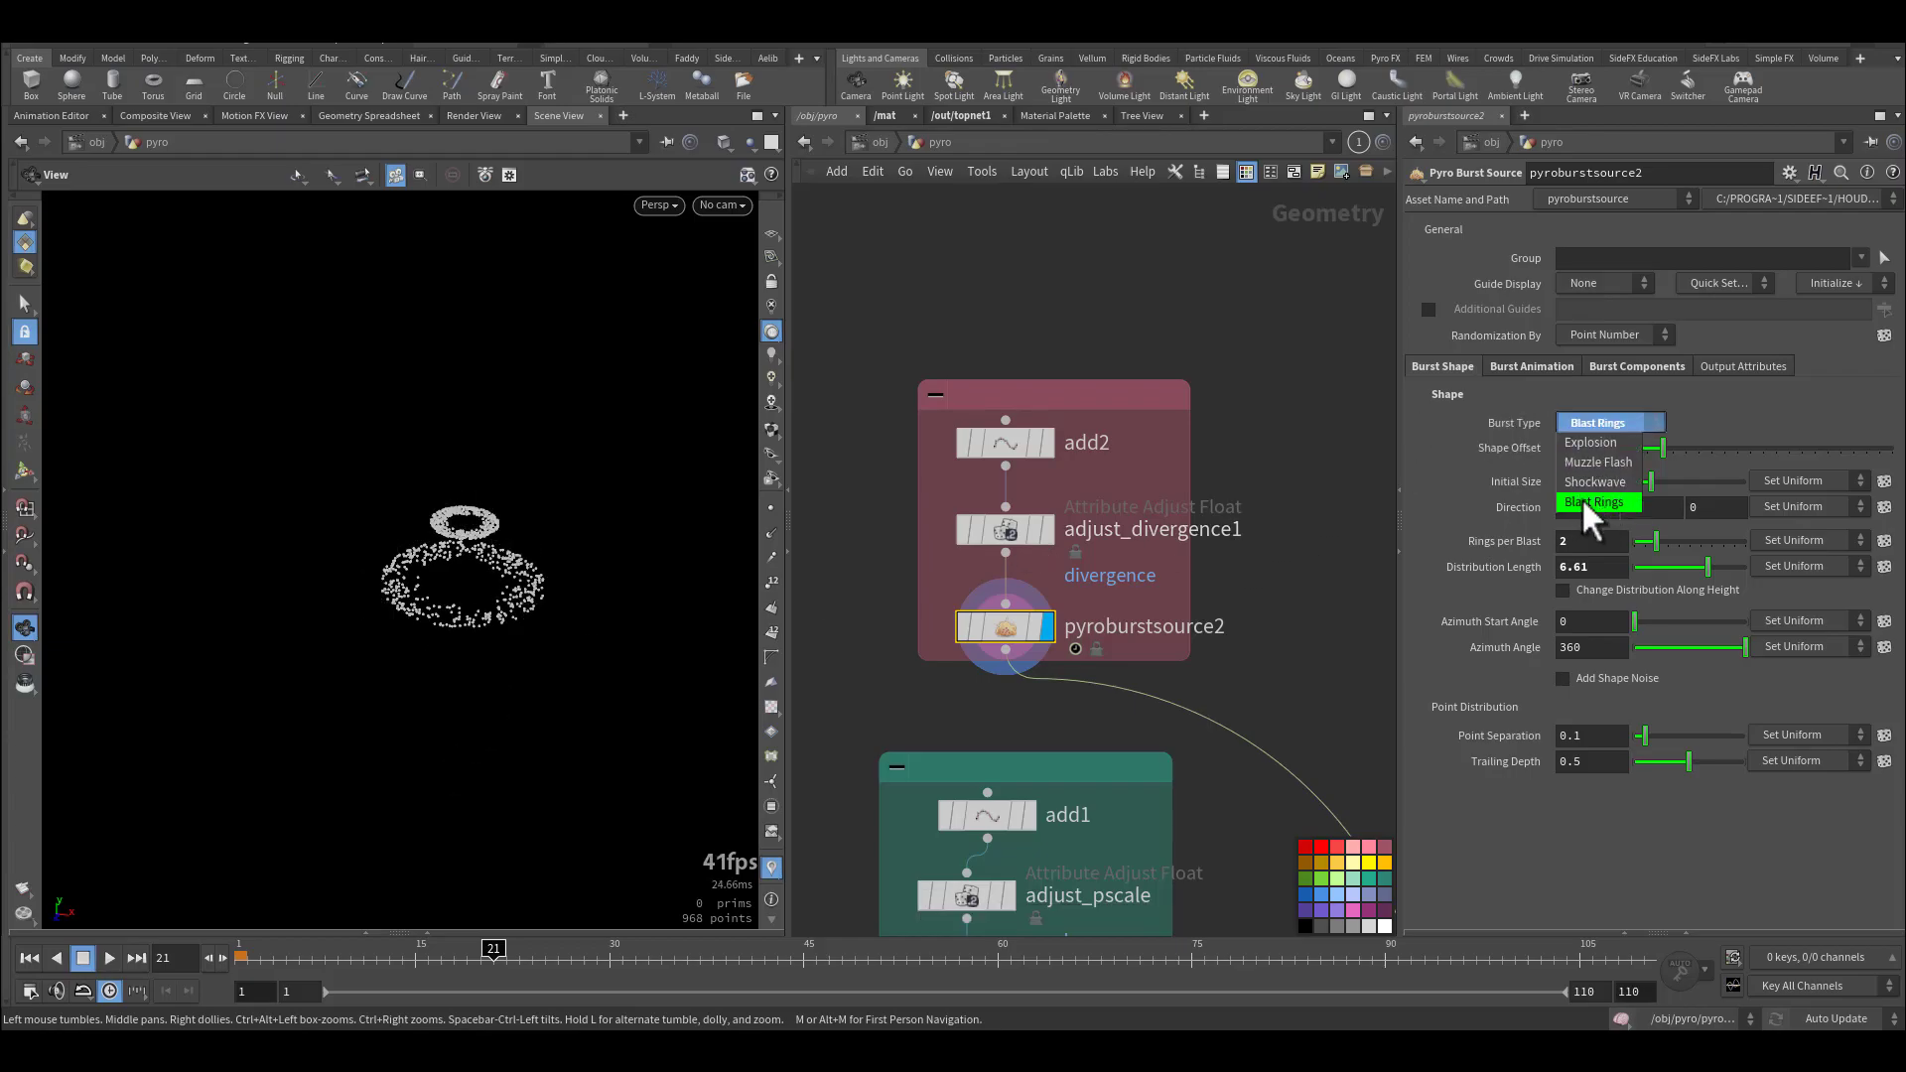
click(1505, 487)
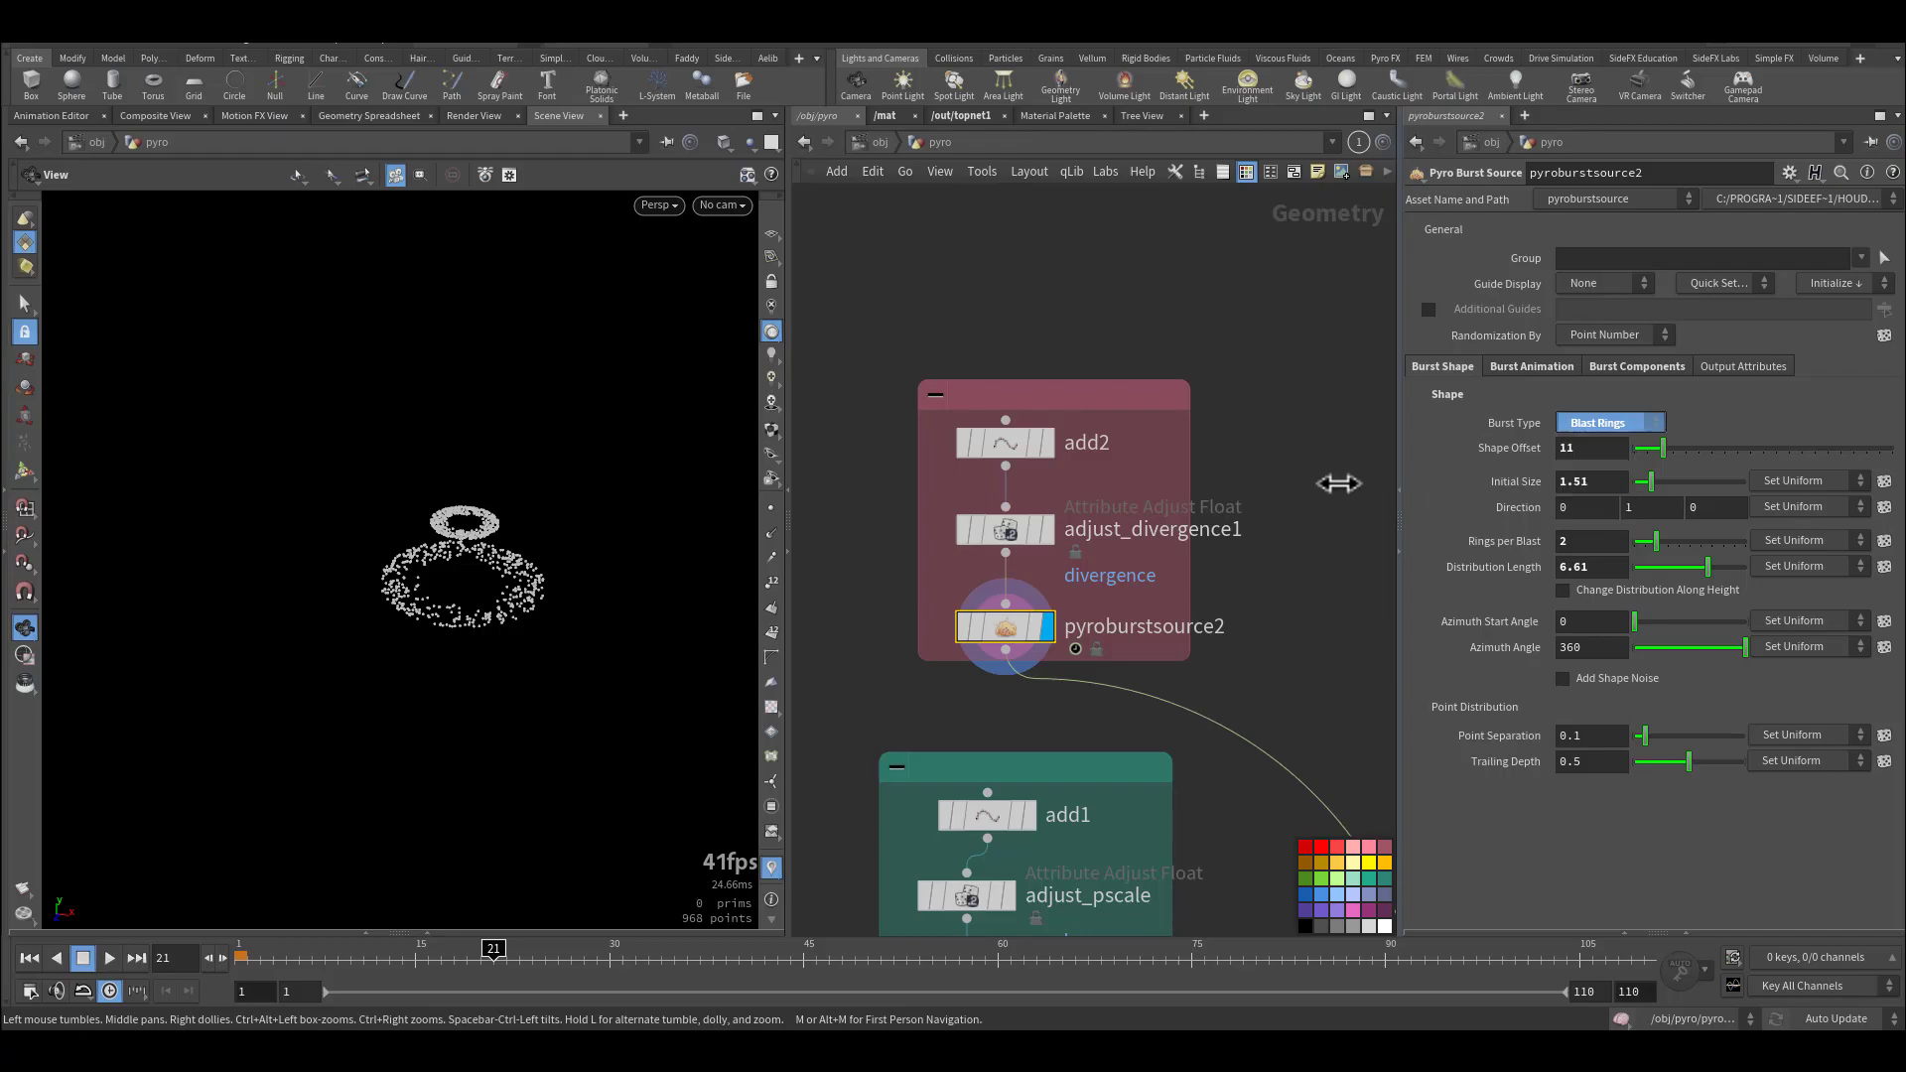
click(1598, 448)
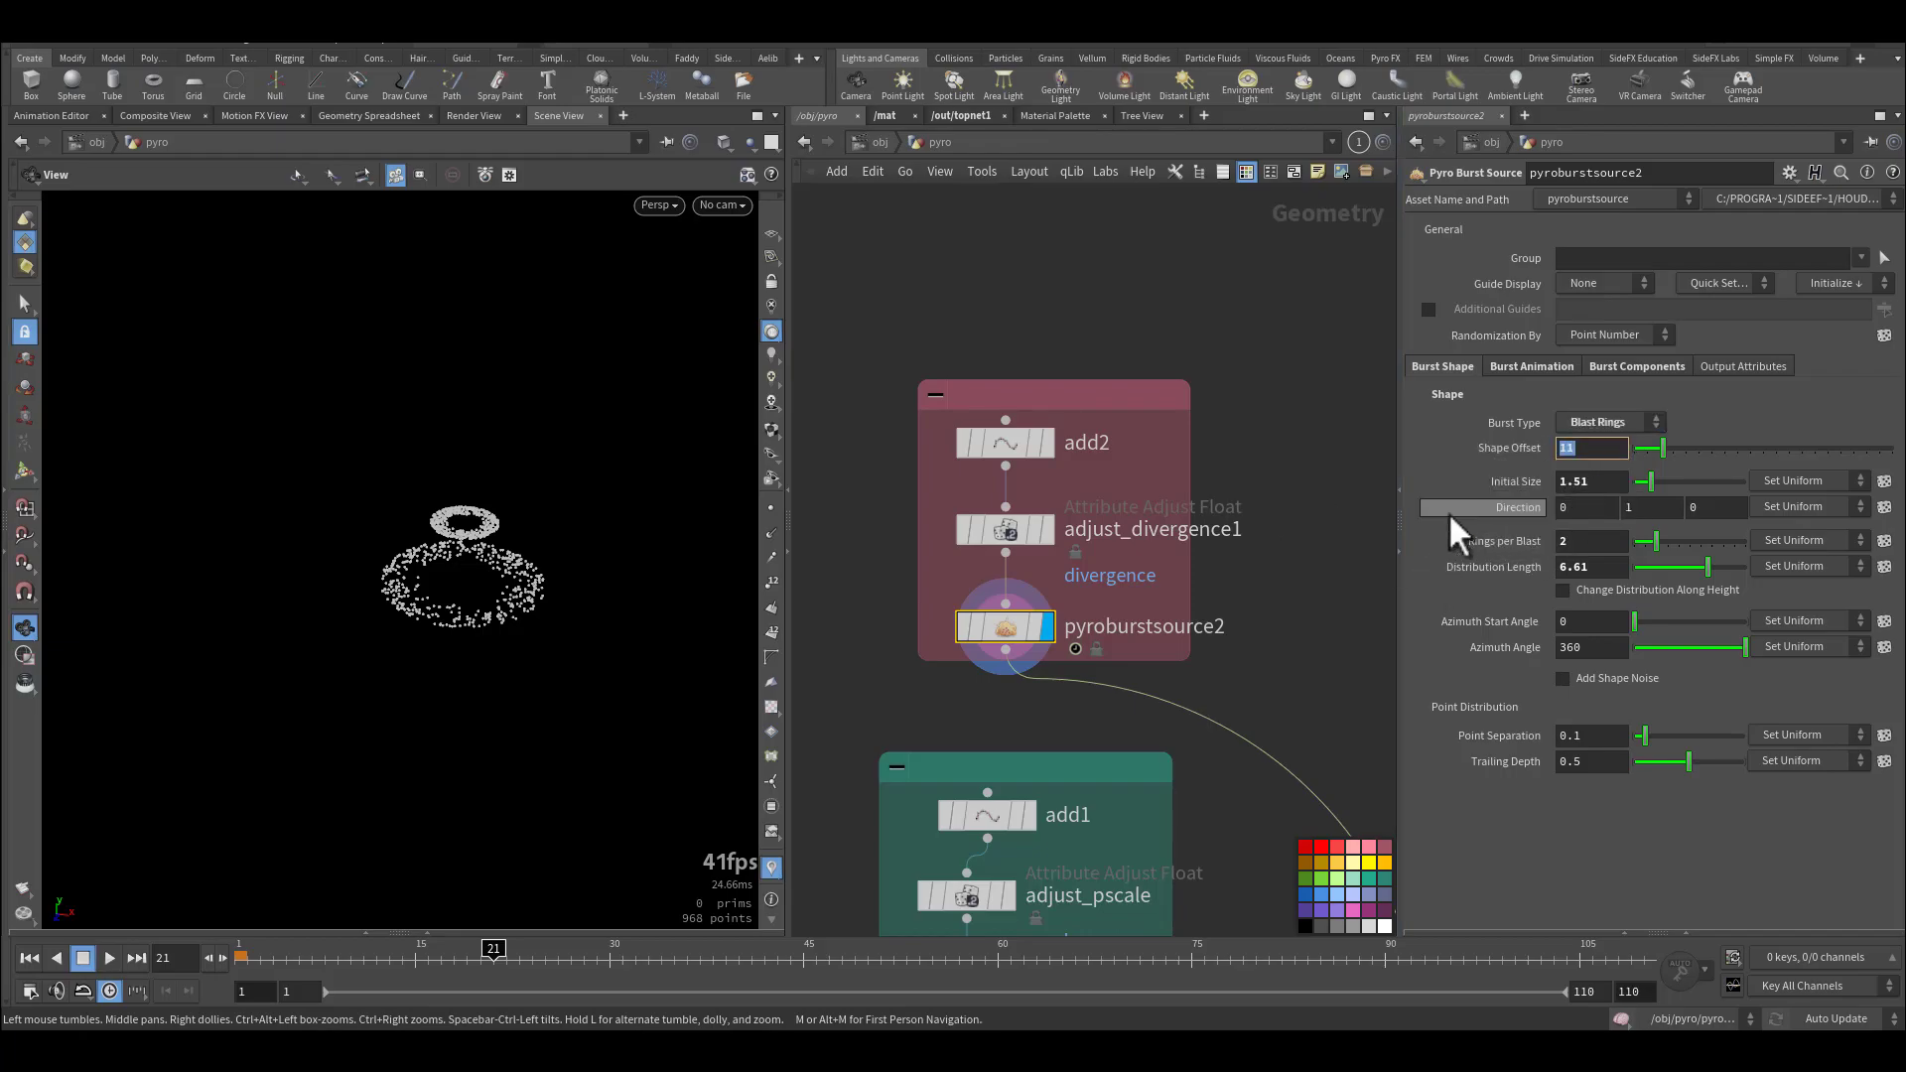
key(Tab)
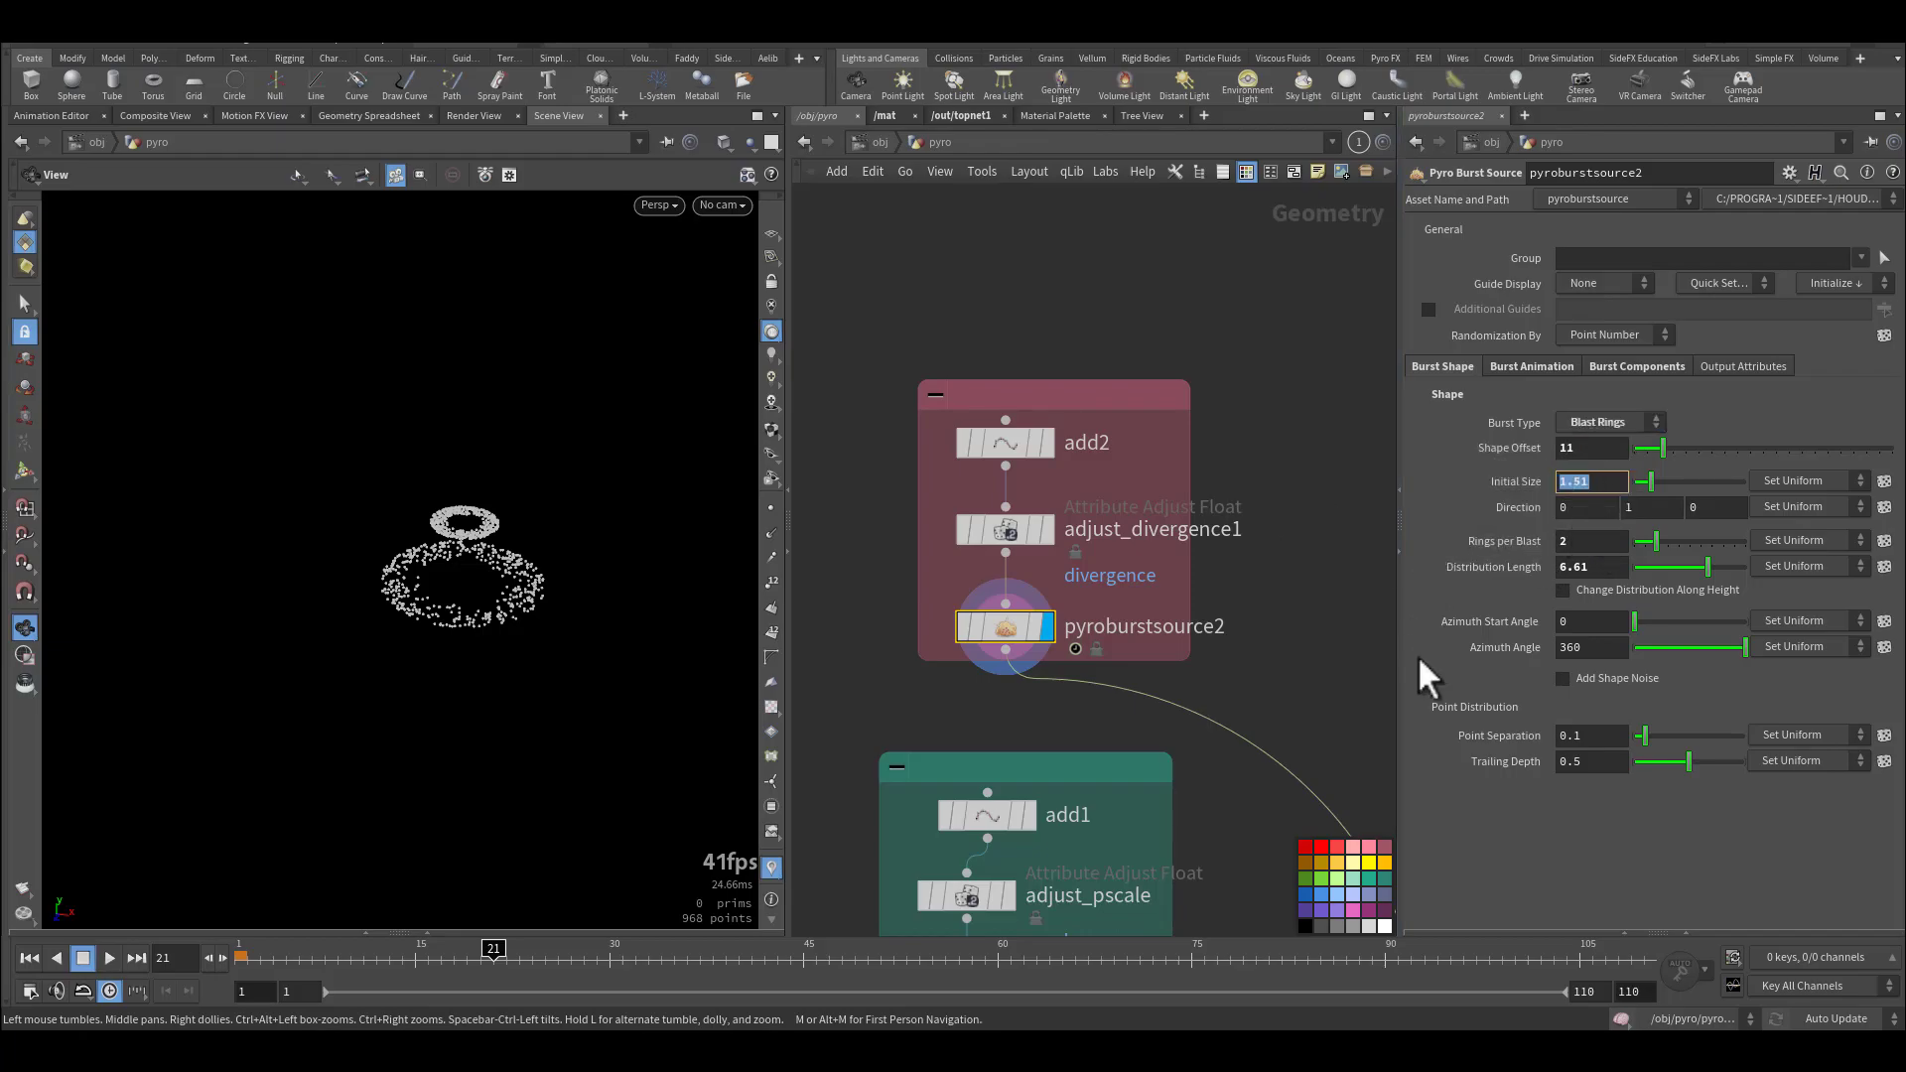
click(1509, 365)
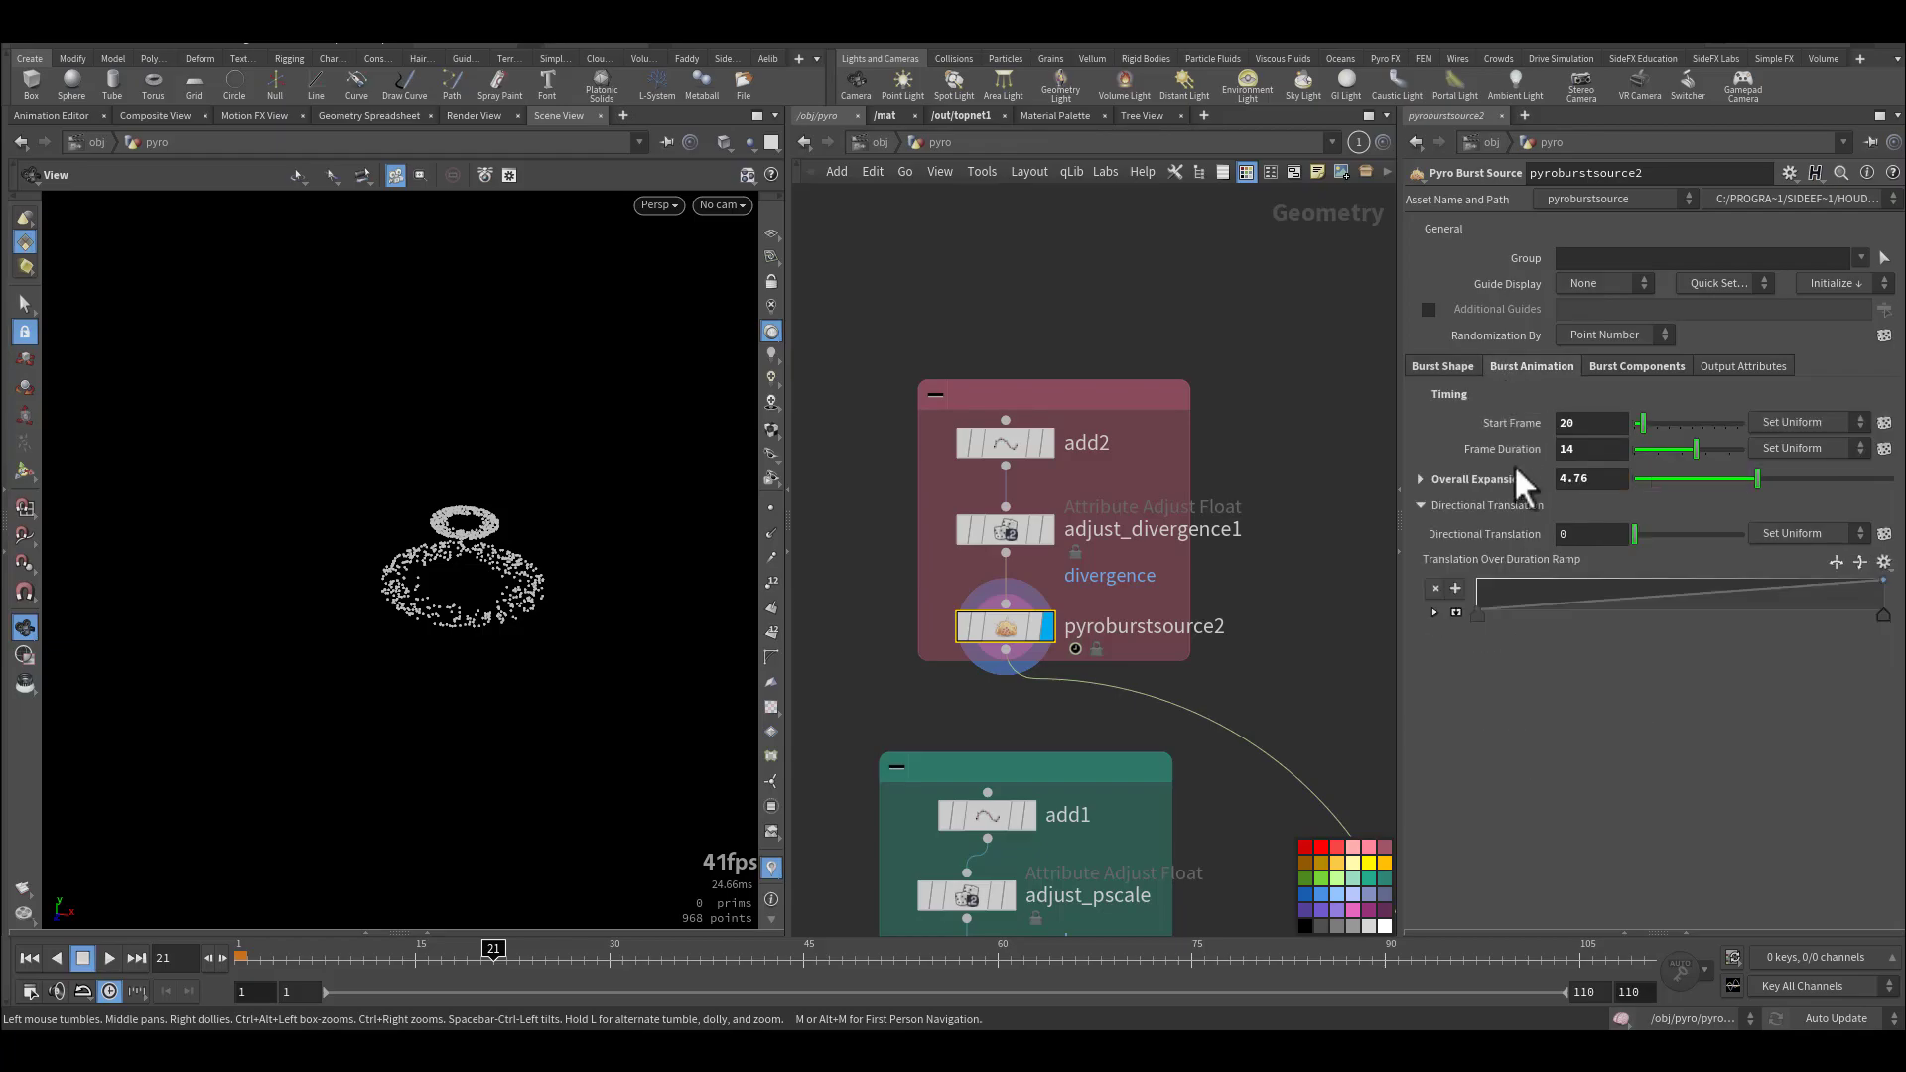
click(1593, 479)
click(1609, 364)
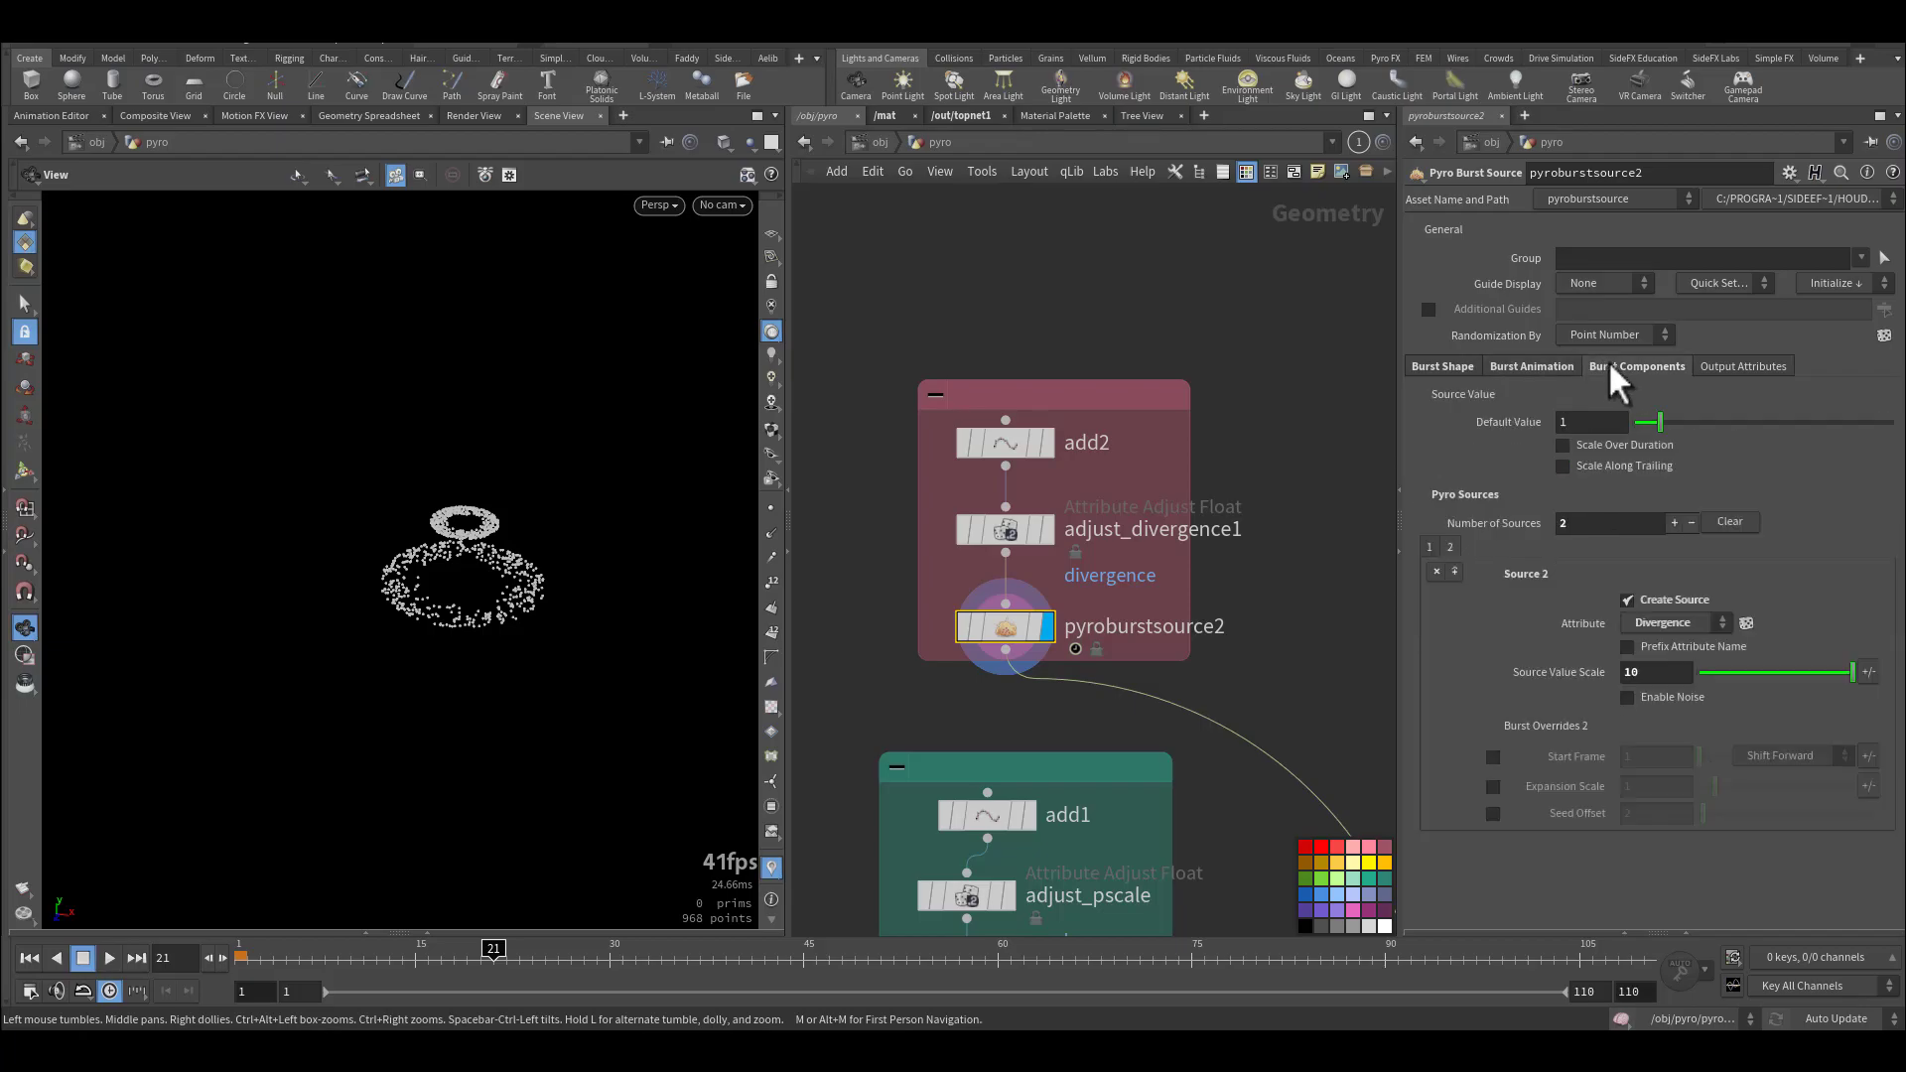
click(1431, 546)
Open adjust_divergence1 and inspect its divergence middle value.
click(1005, 529)
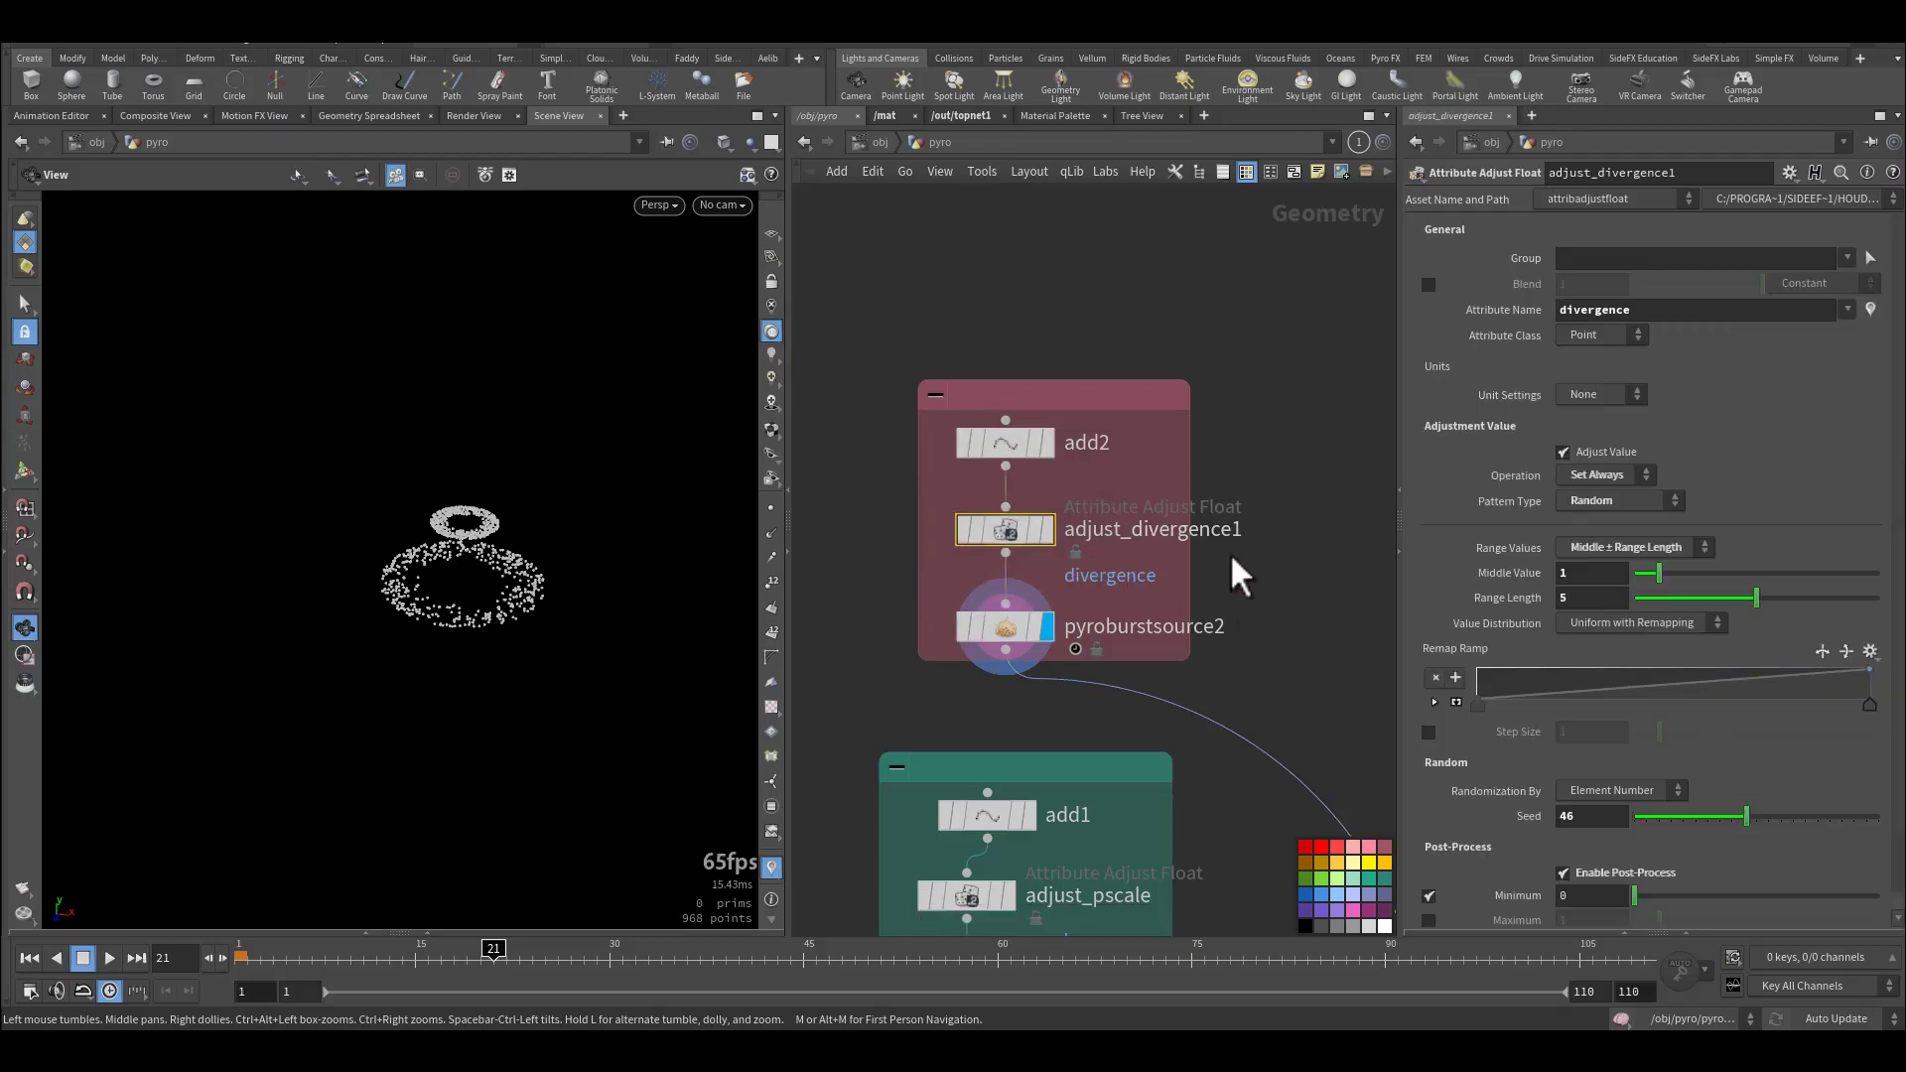
click(1591, 573)
scroll(1440, 655, down, 1)
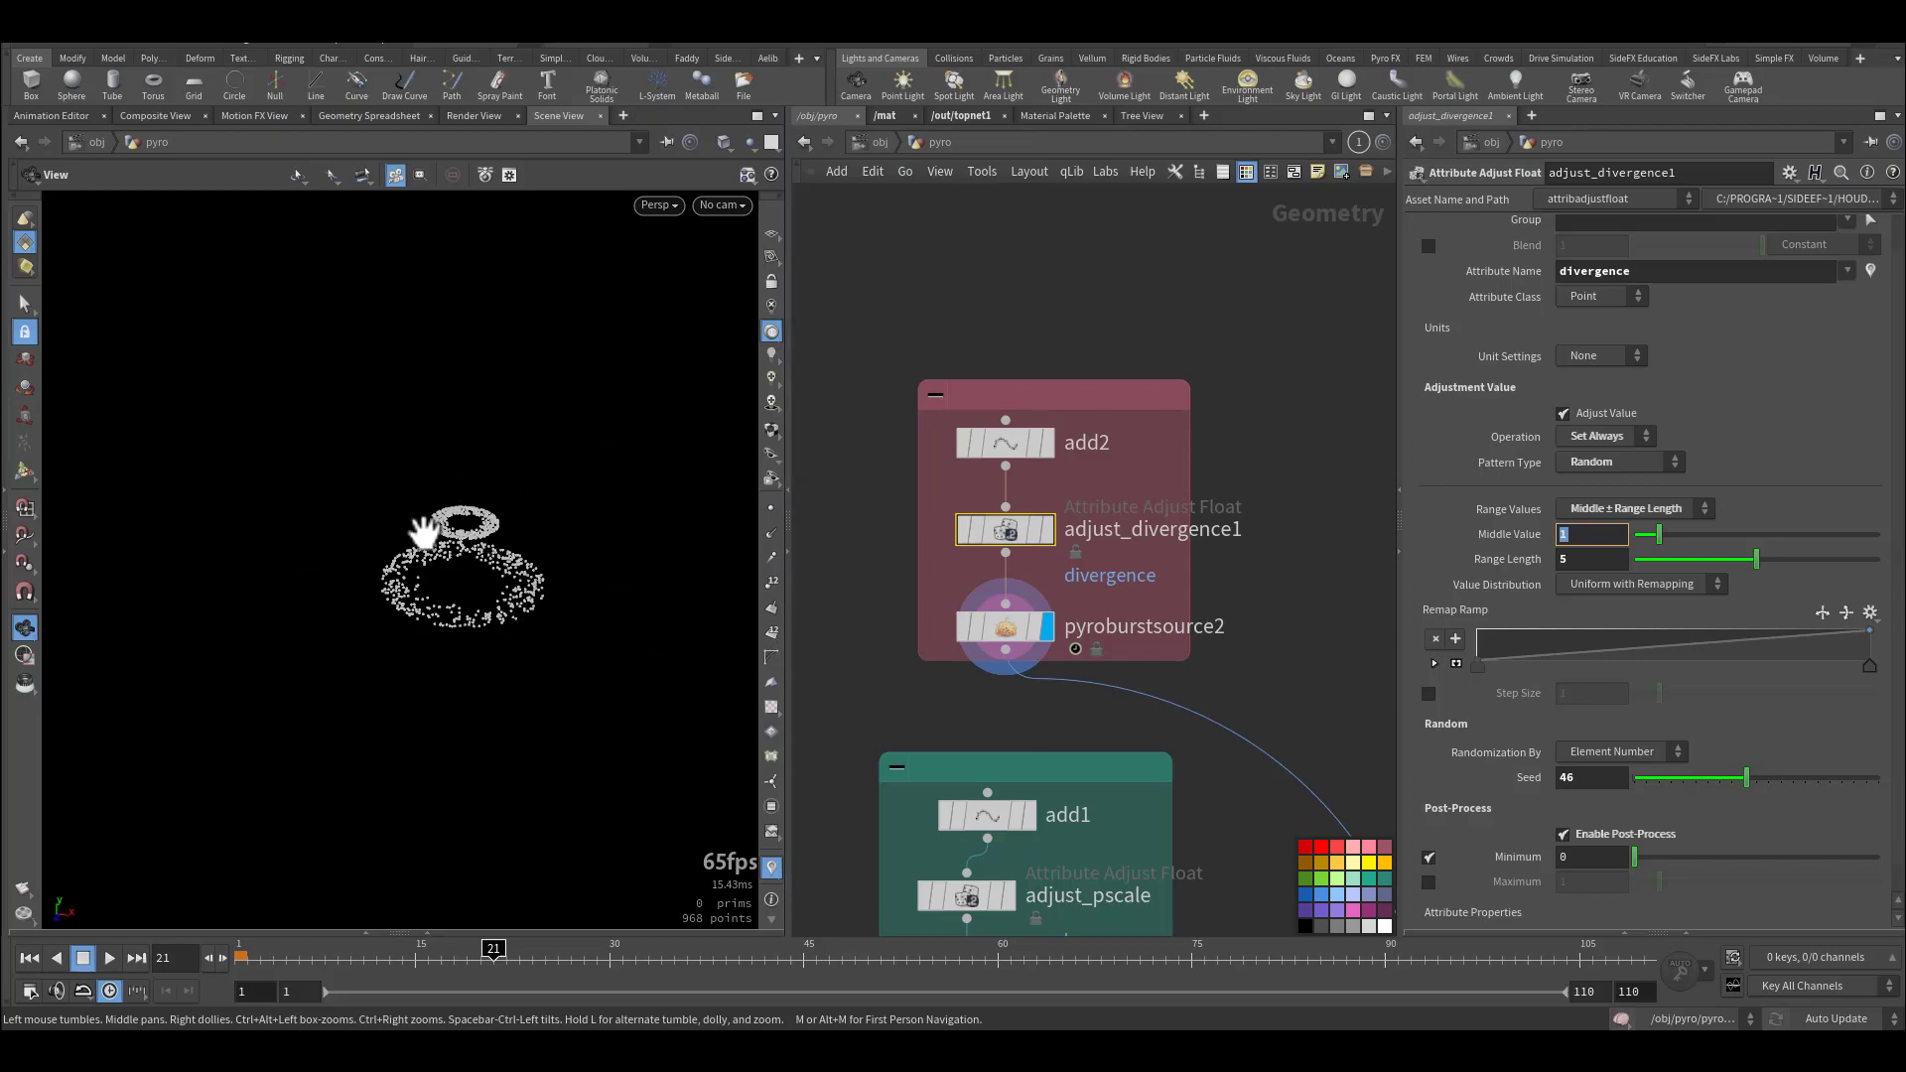
Display pyroburstsource3 and play its explosion burst, settling on frame 26.
middle_drag(1275, 653, 1093, 493)
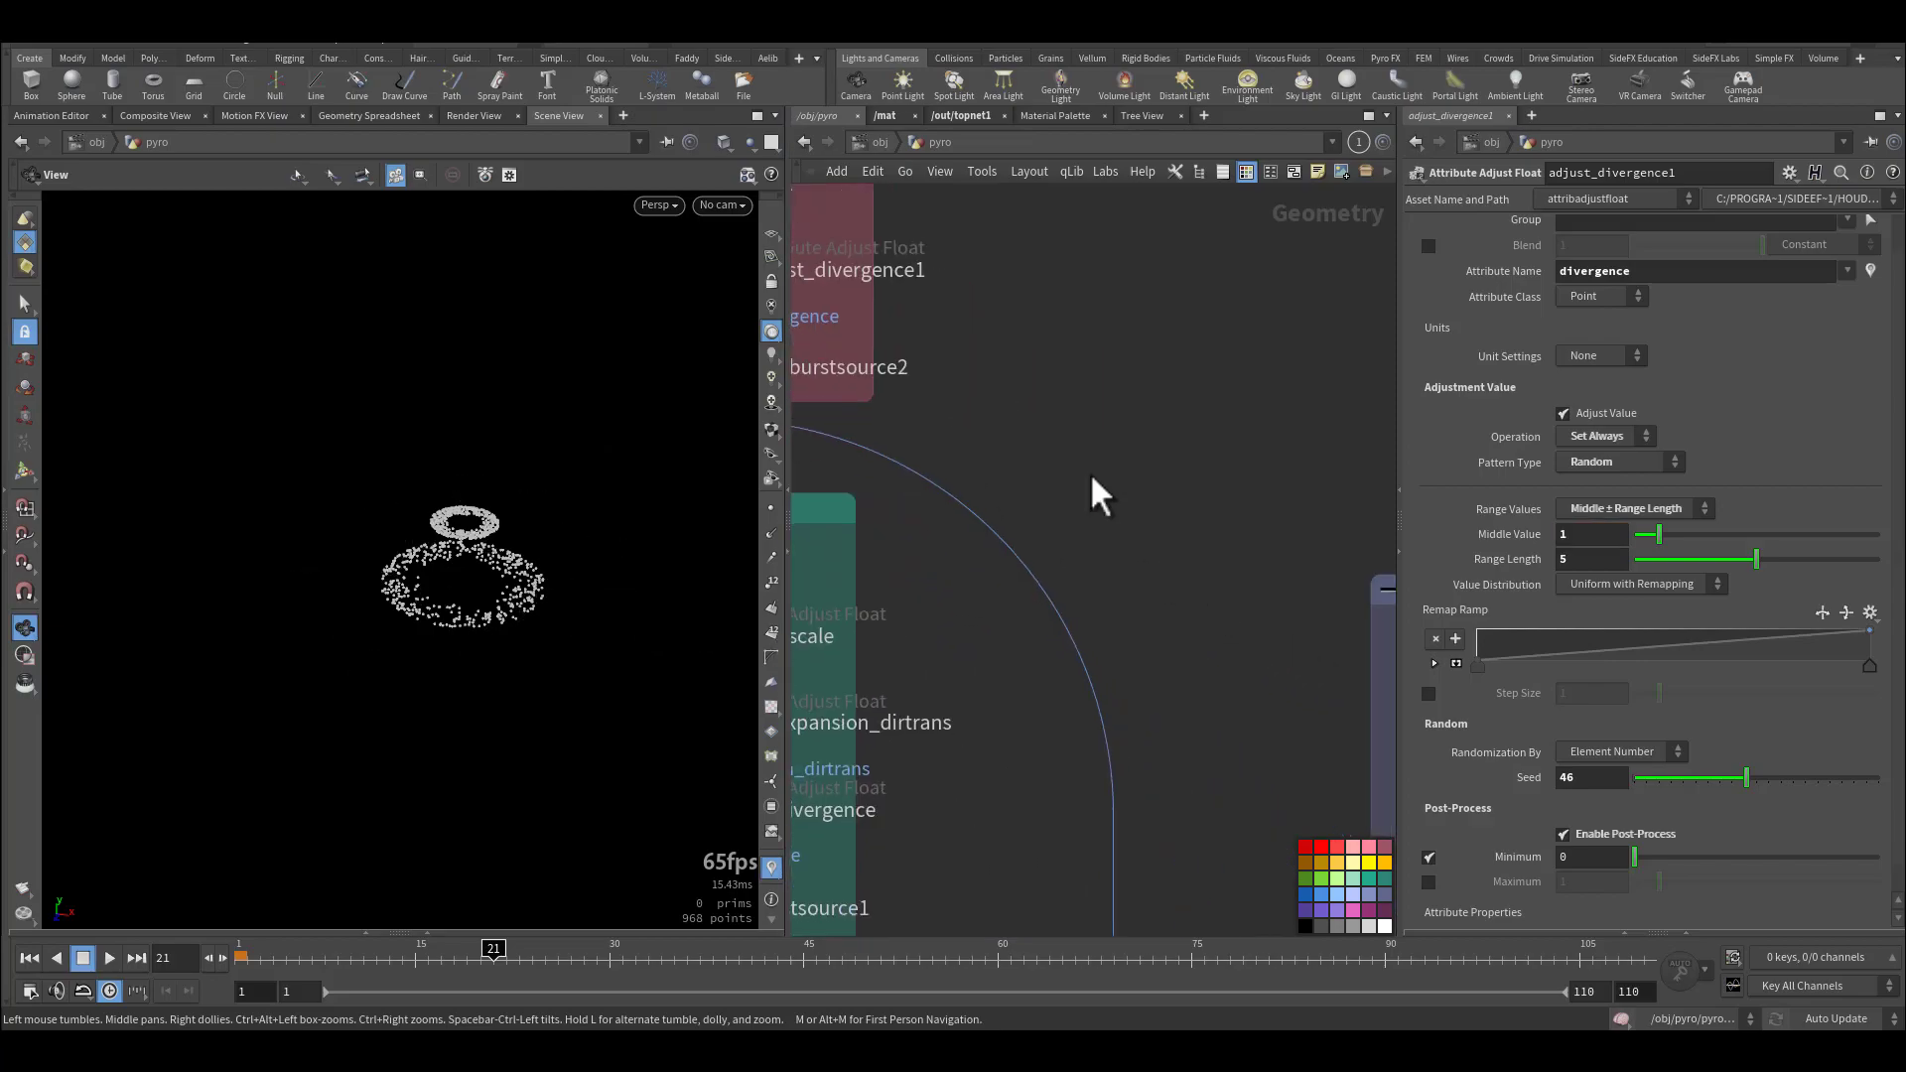
scroll(1140, 592, down, 5)
middle_drag(1139, 591, 953, 467)
scroll(1033, 467, up, 3)
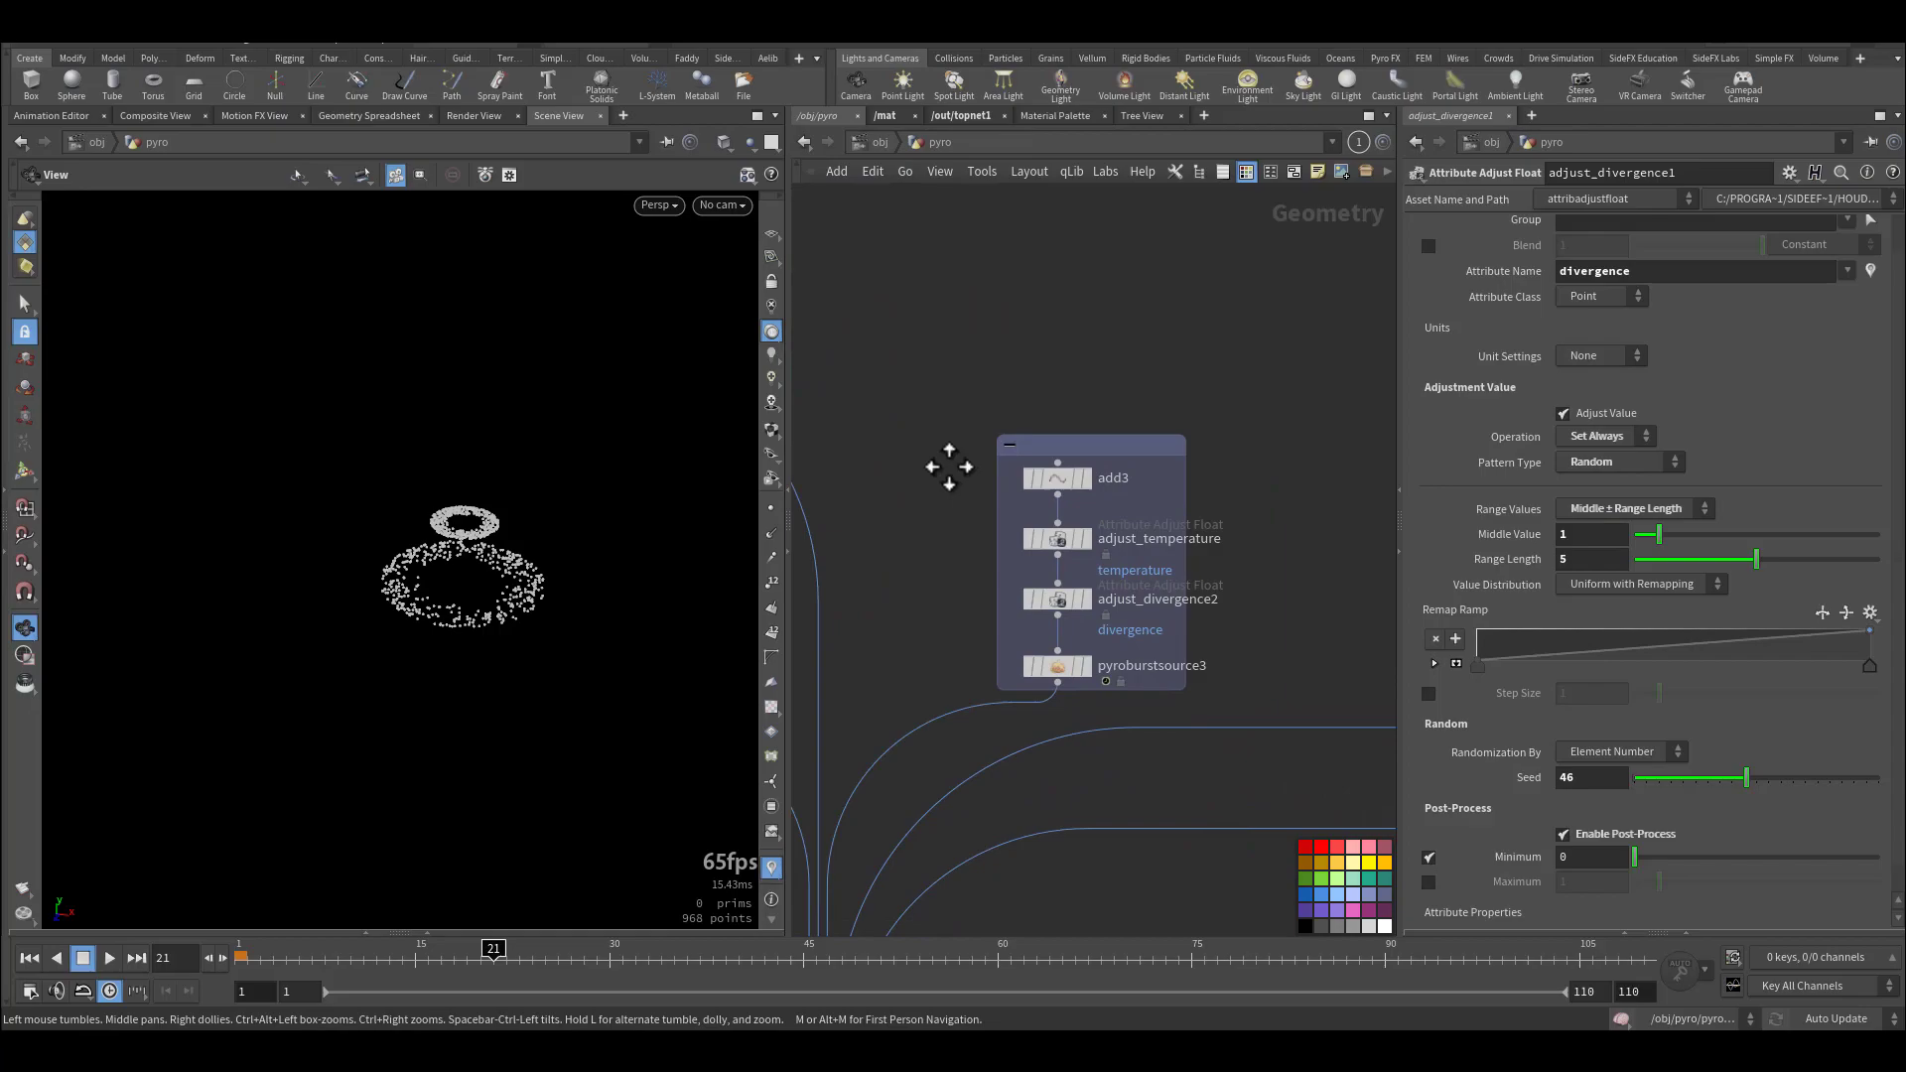
scroll(1122, 472, up, 2)
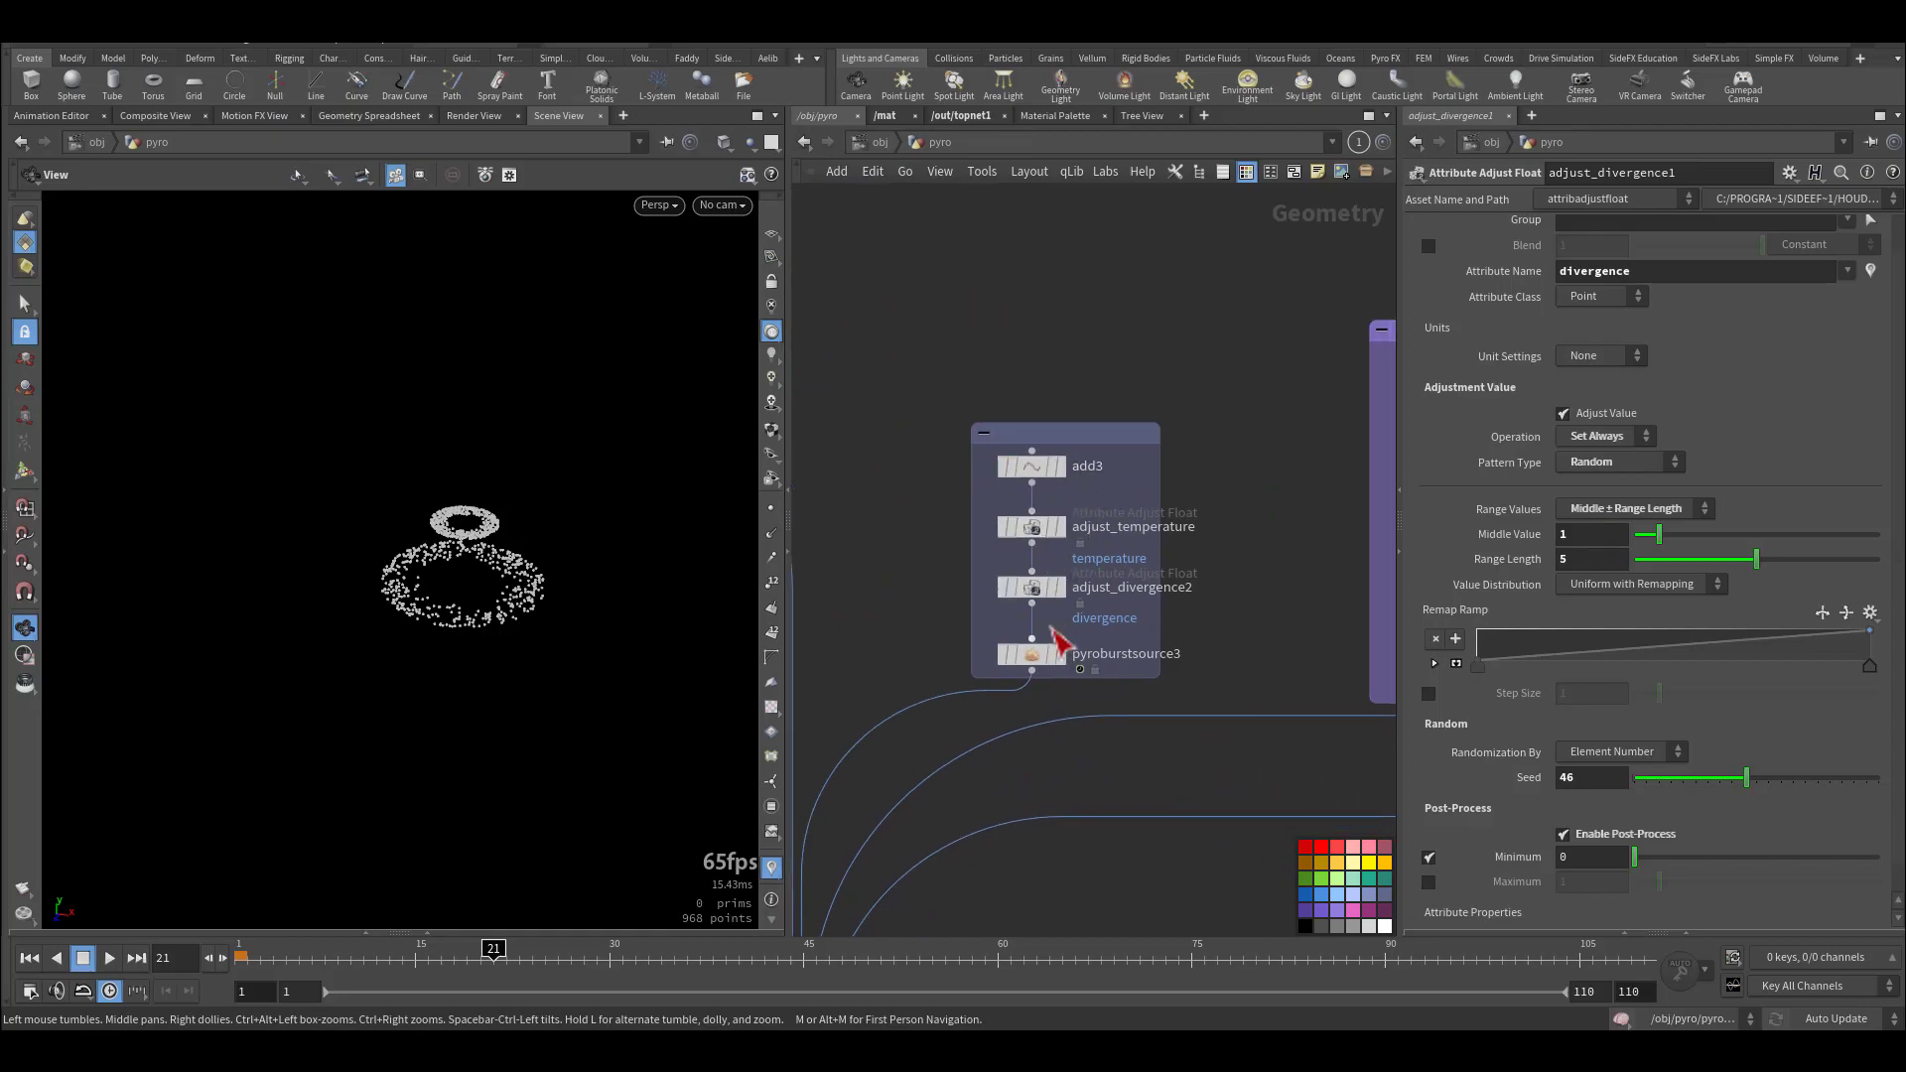
click(1062, 654)
click(1039, 647)
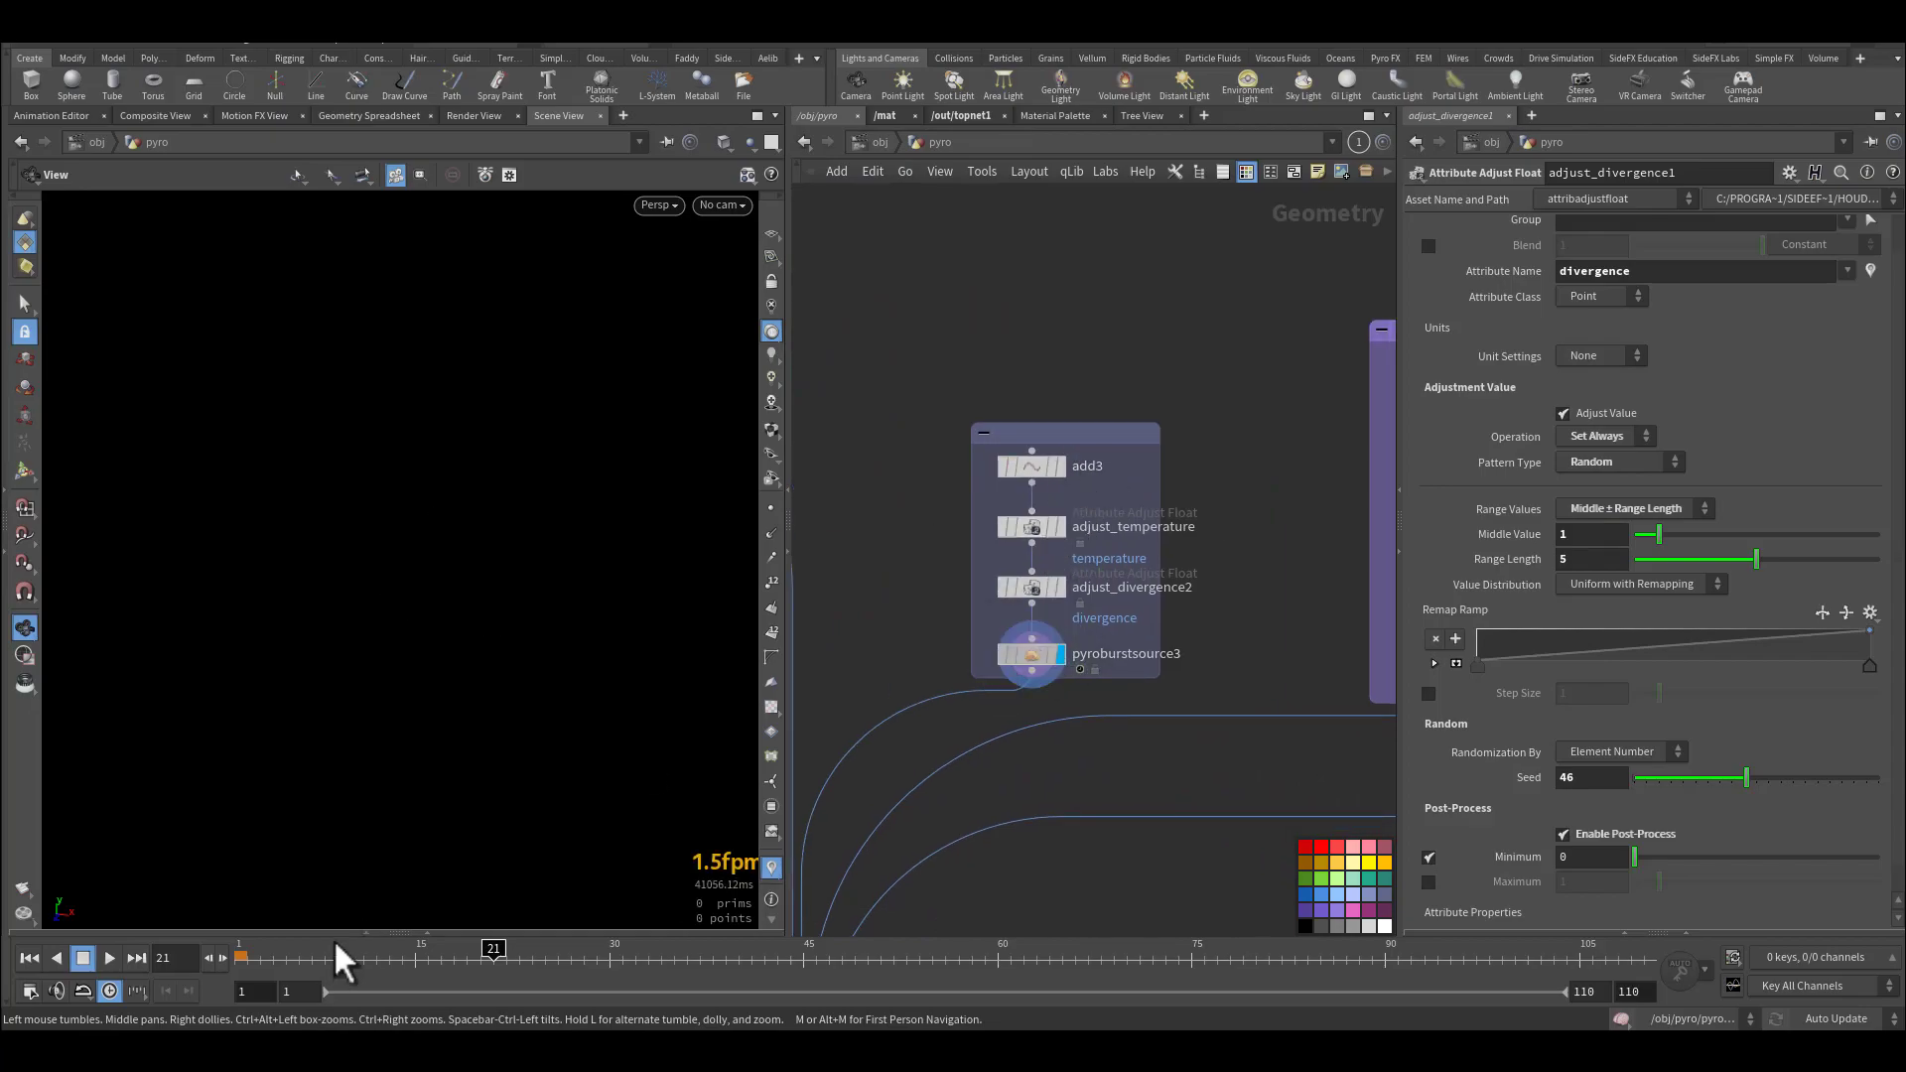
mouse_move(349, 968)
mouse_down()
mouse_move(248, 963)
mouse_move(610, 965)
mouse_up()
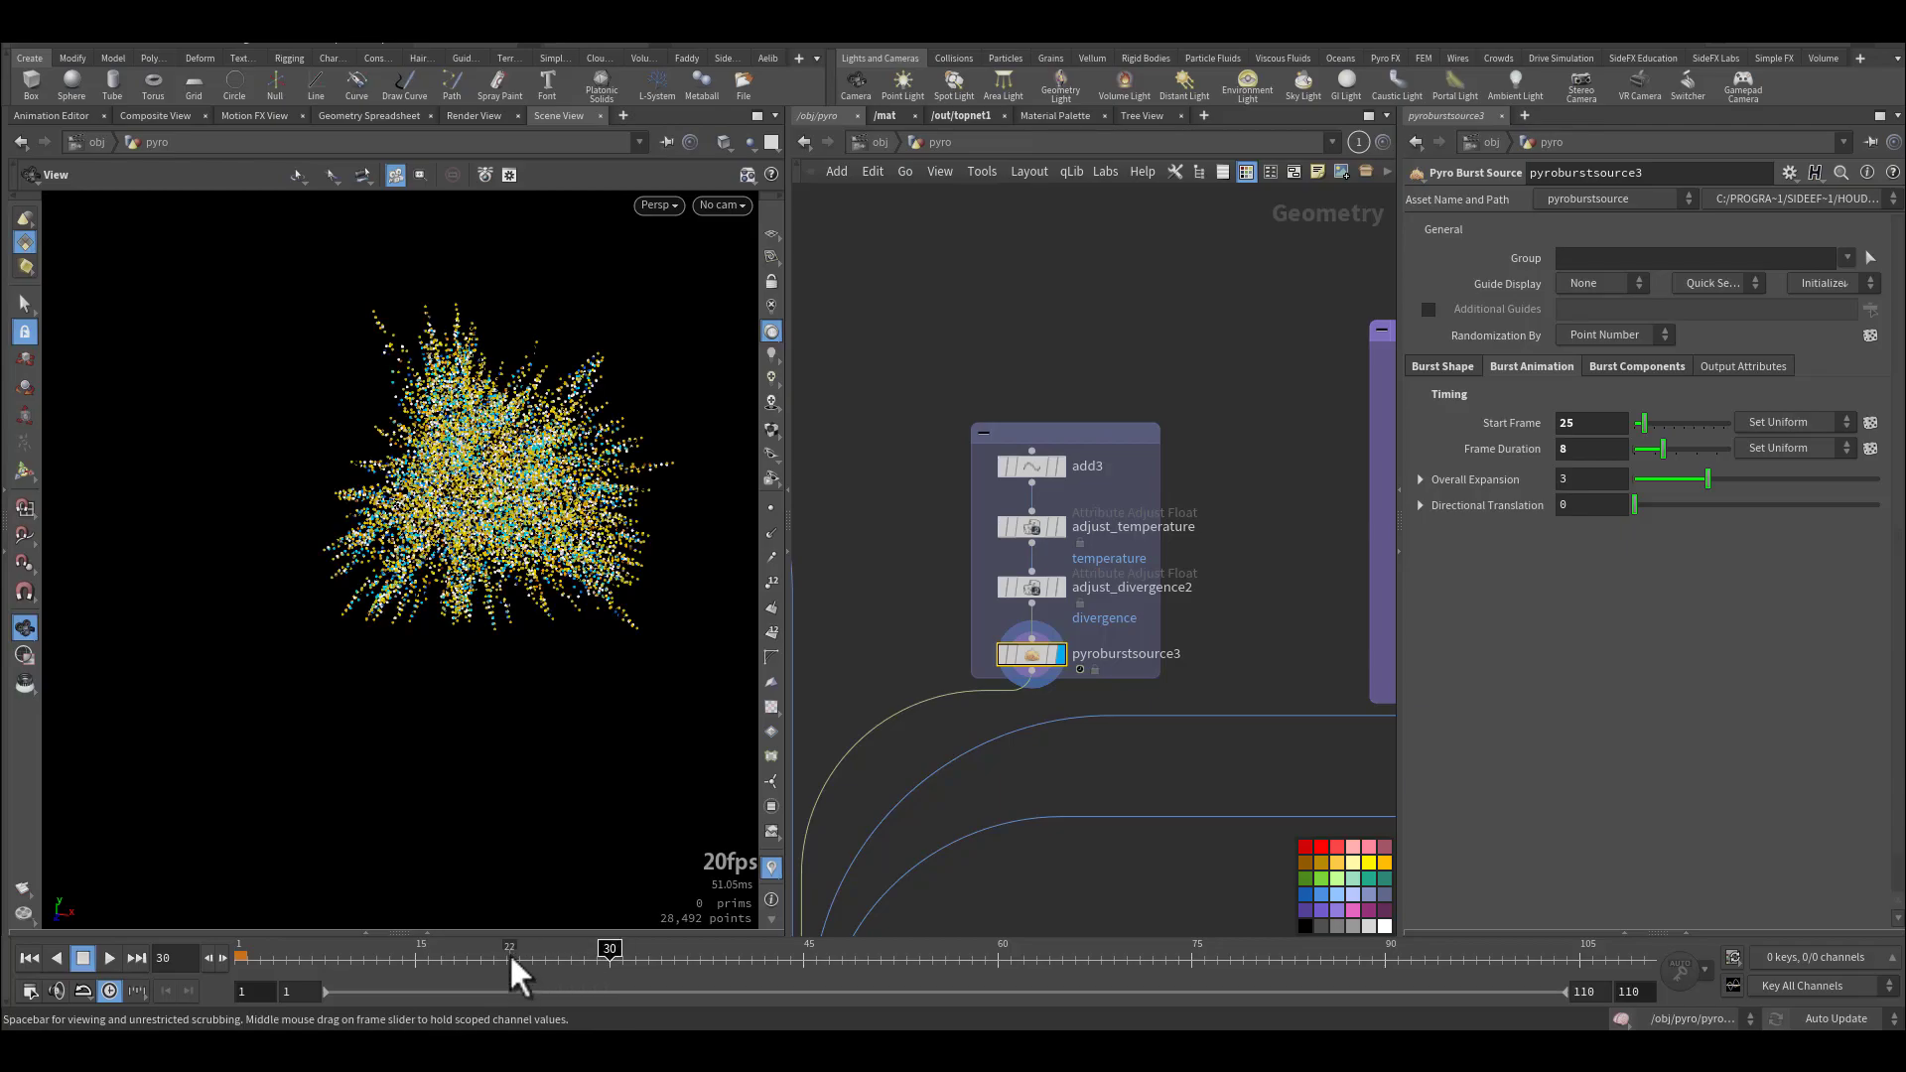
drag(509, 958, 558, 958)
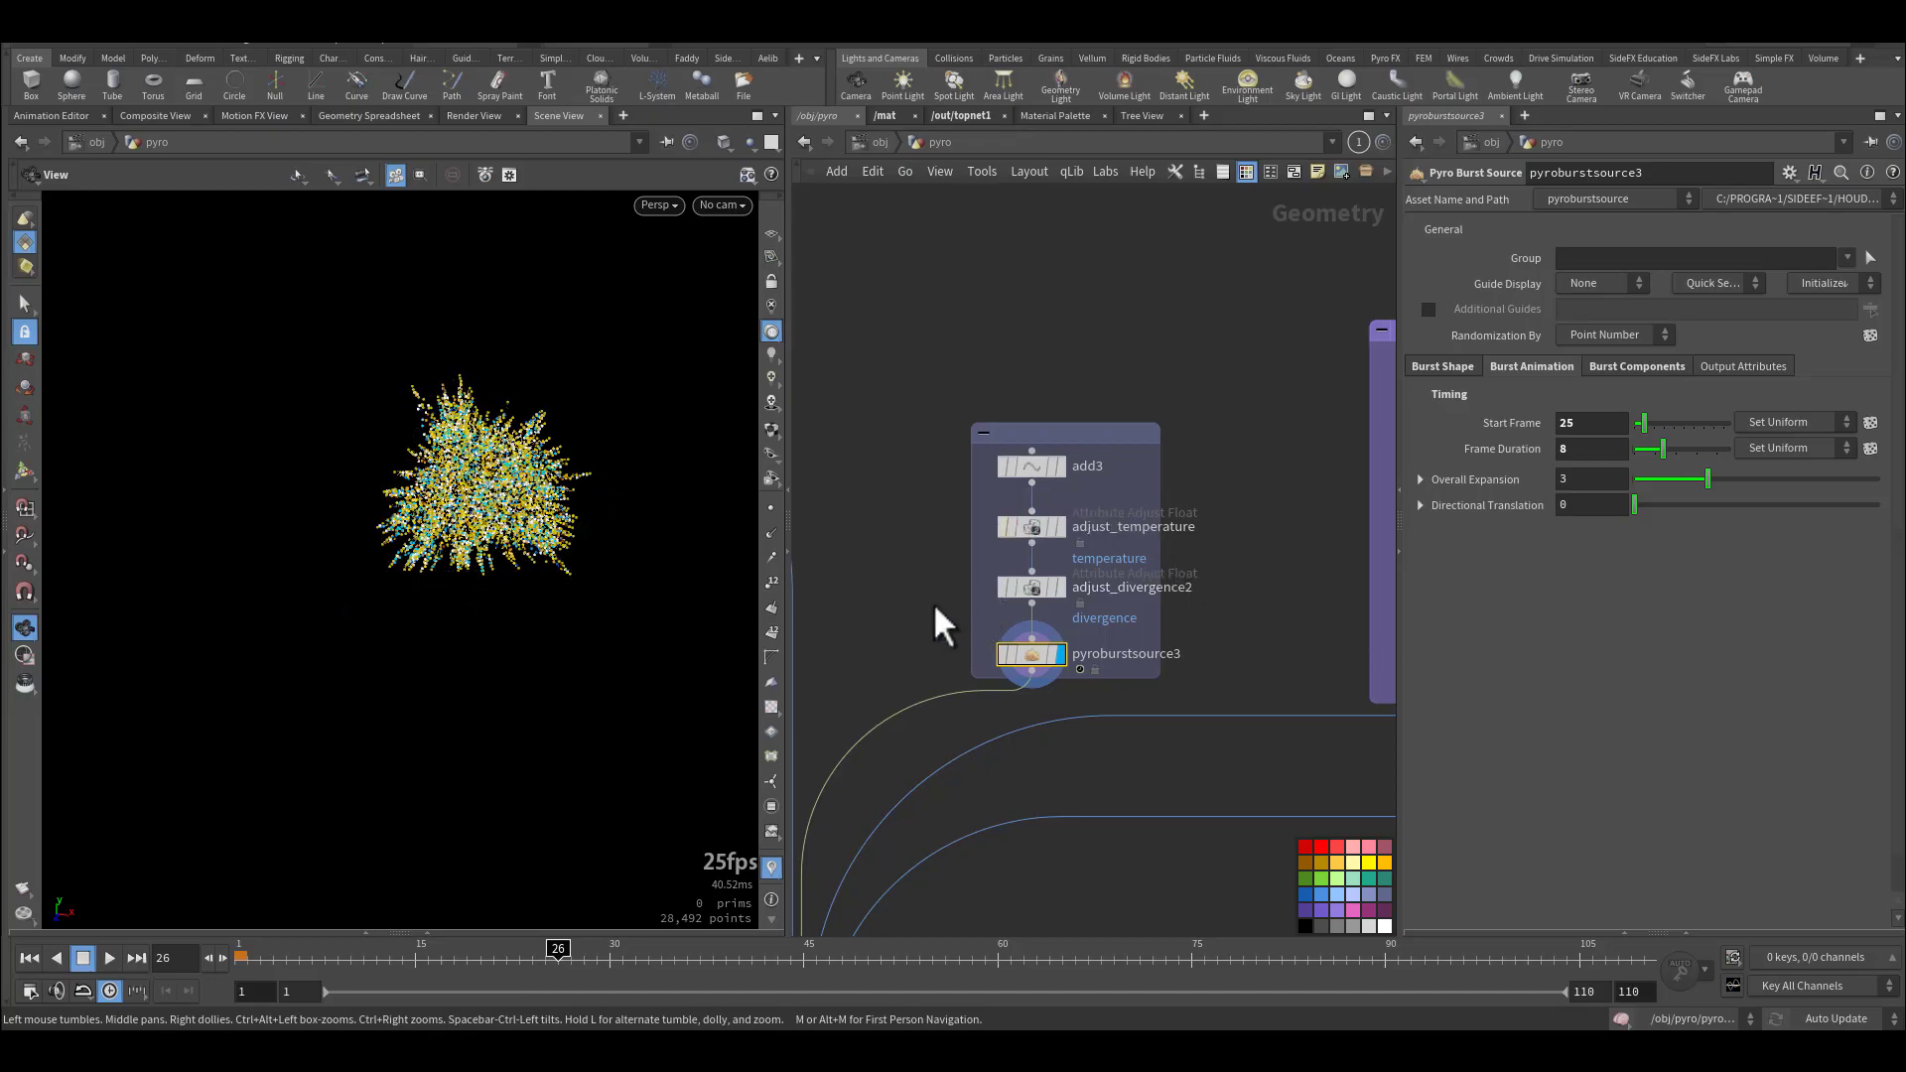
Review pyroburstsource3's Explosion shape offset, start frame and frame duration.
click(1455, 367)
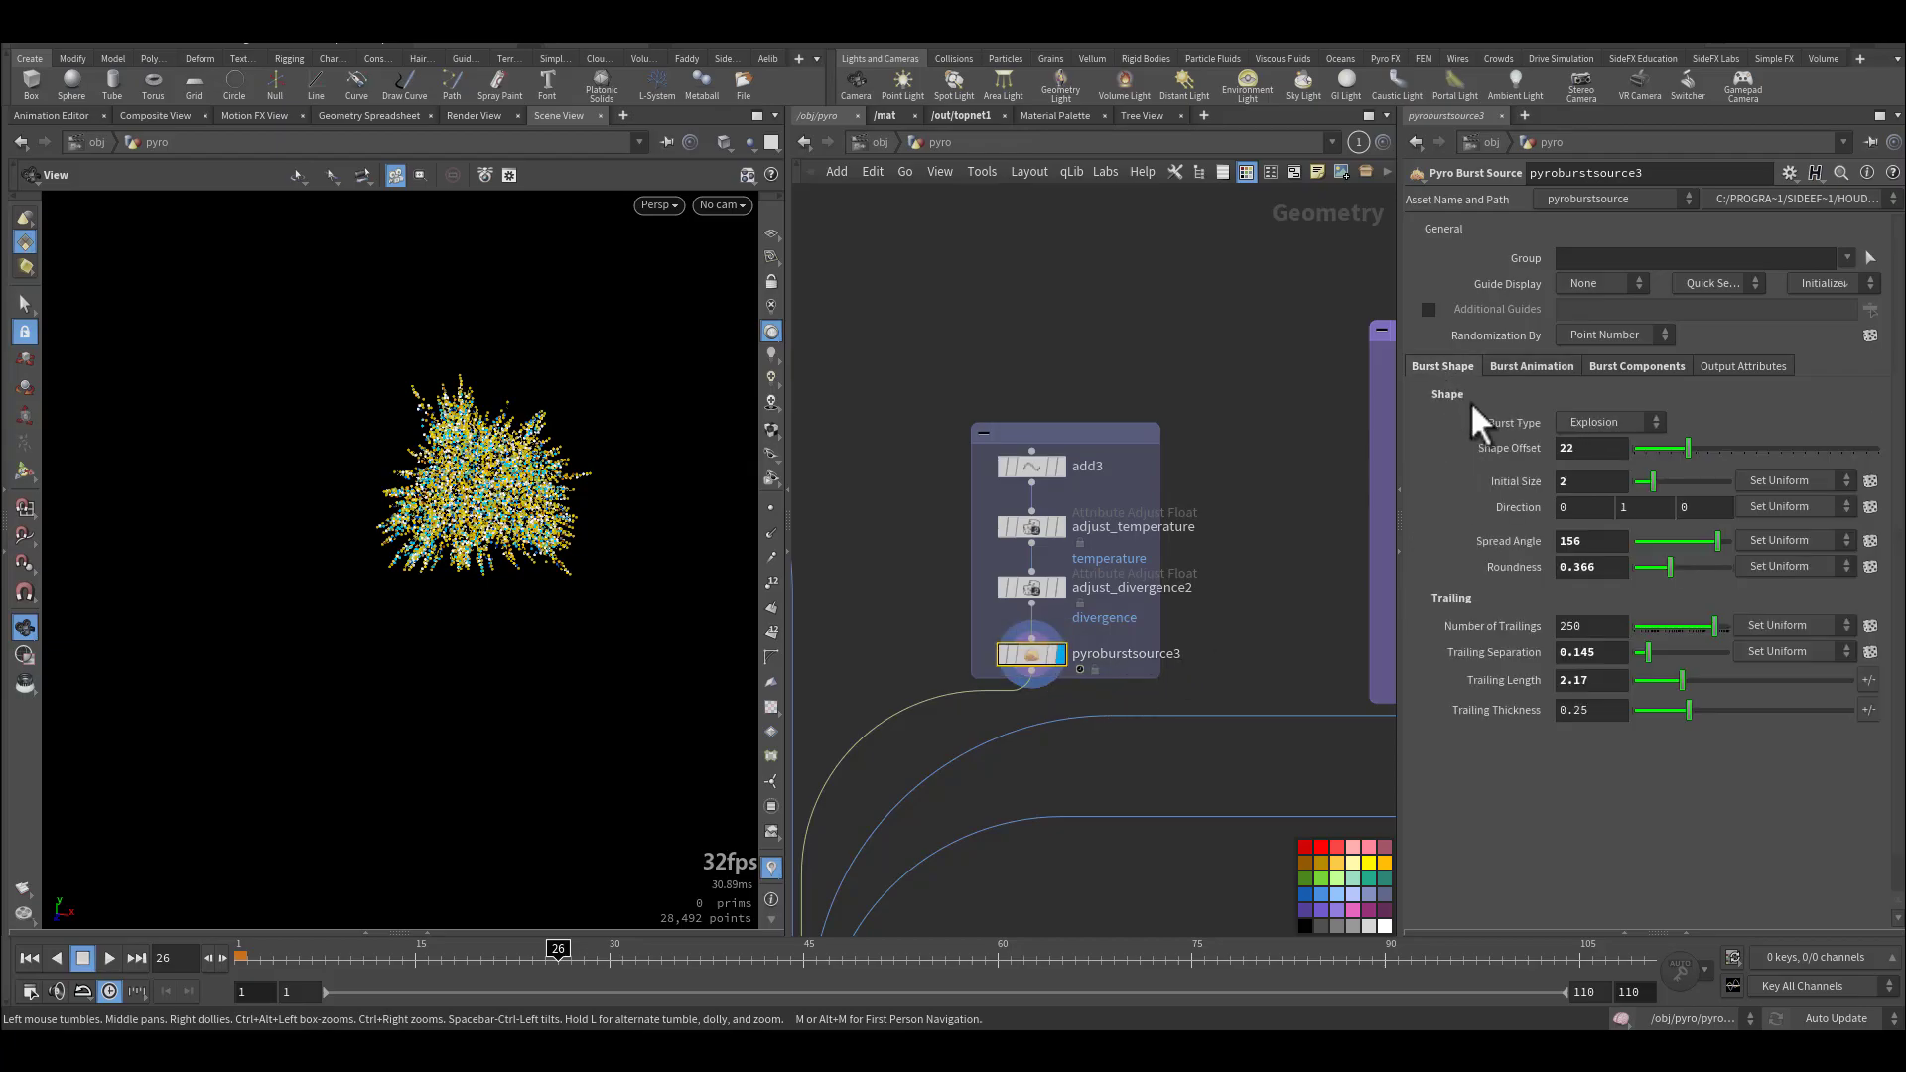
click(1604, 425)
click(1604, 427)
click(1586, 447)
mouse_move(437, 508)
mouse_down()
mouse_move(481, 412)
mouse_move(289, 513)
mouse_move(434, 599)
mouse_move(493, 481)
mouse_move(436, 478)
mouse_up()
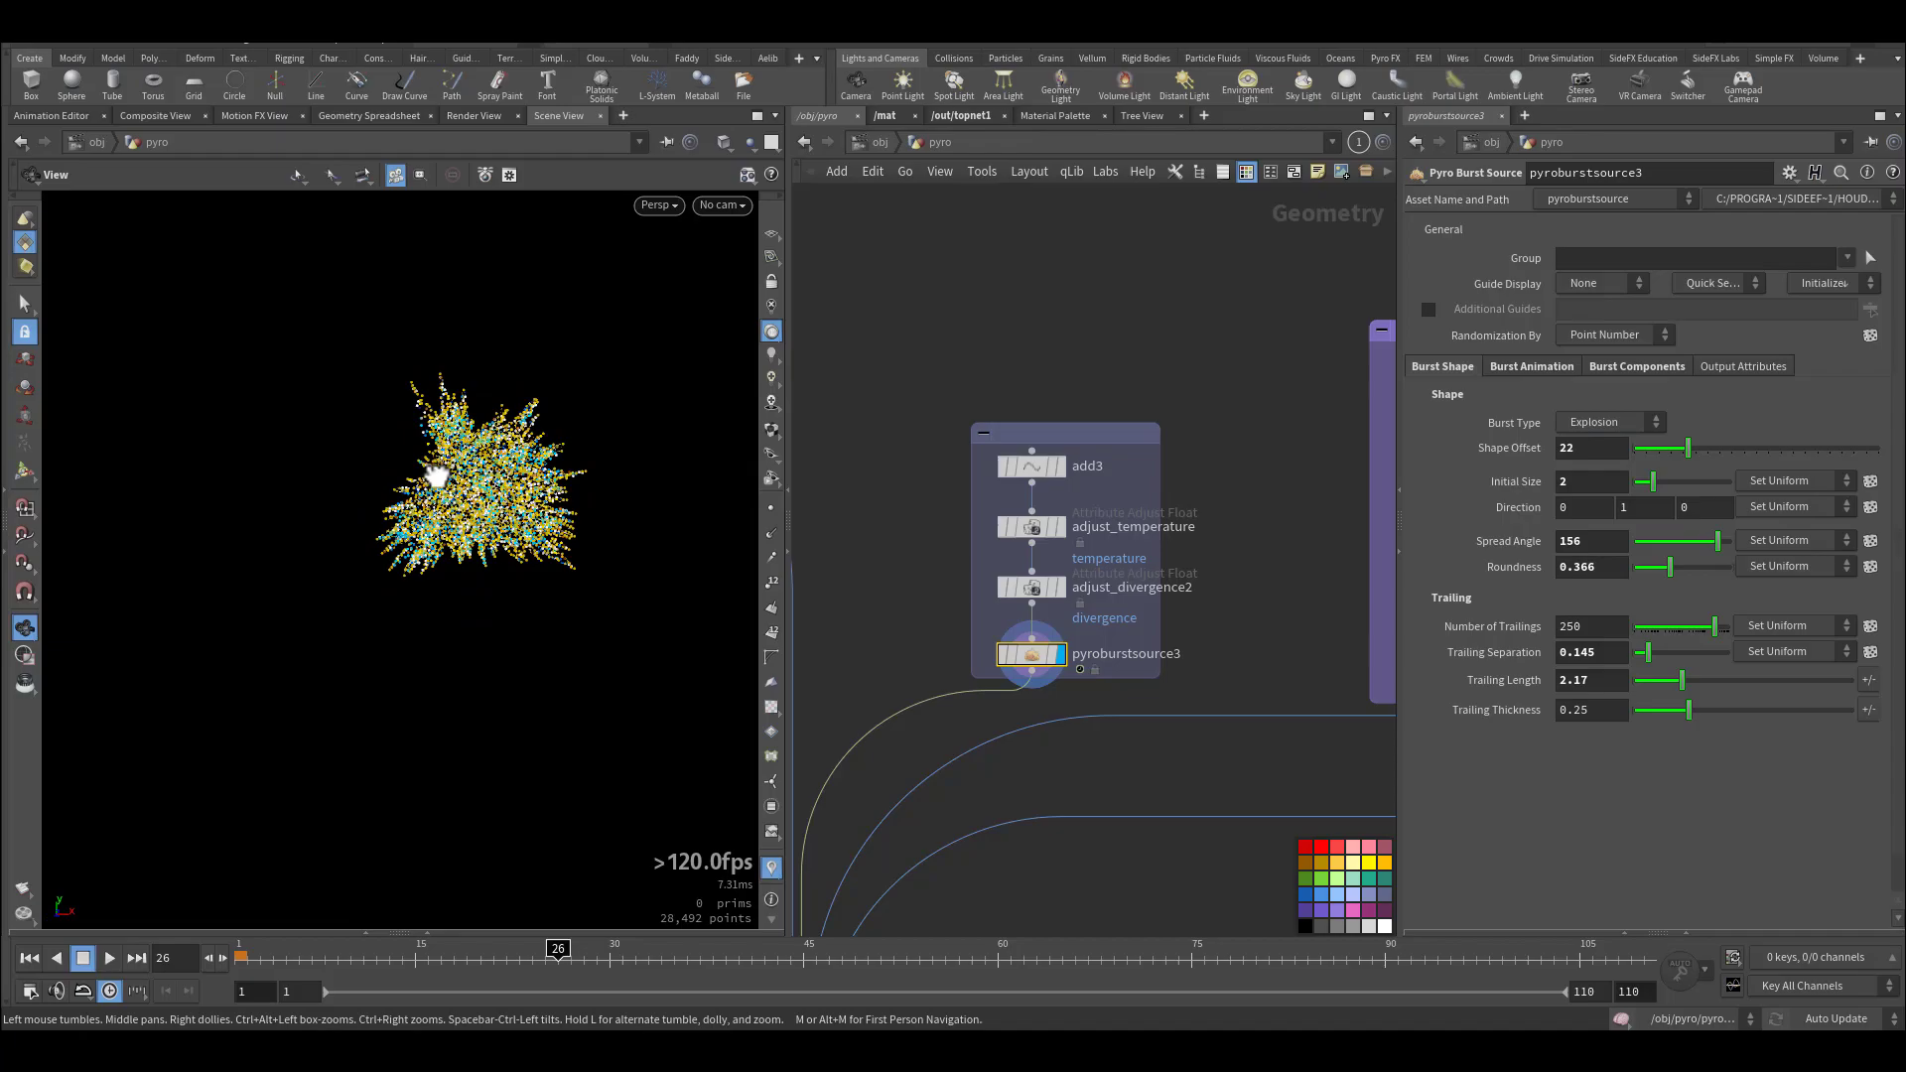
click(1542, 370)
click(1494, 427)
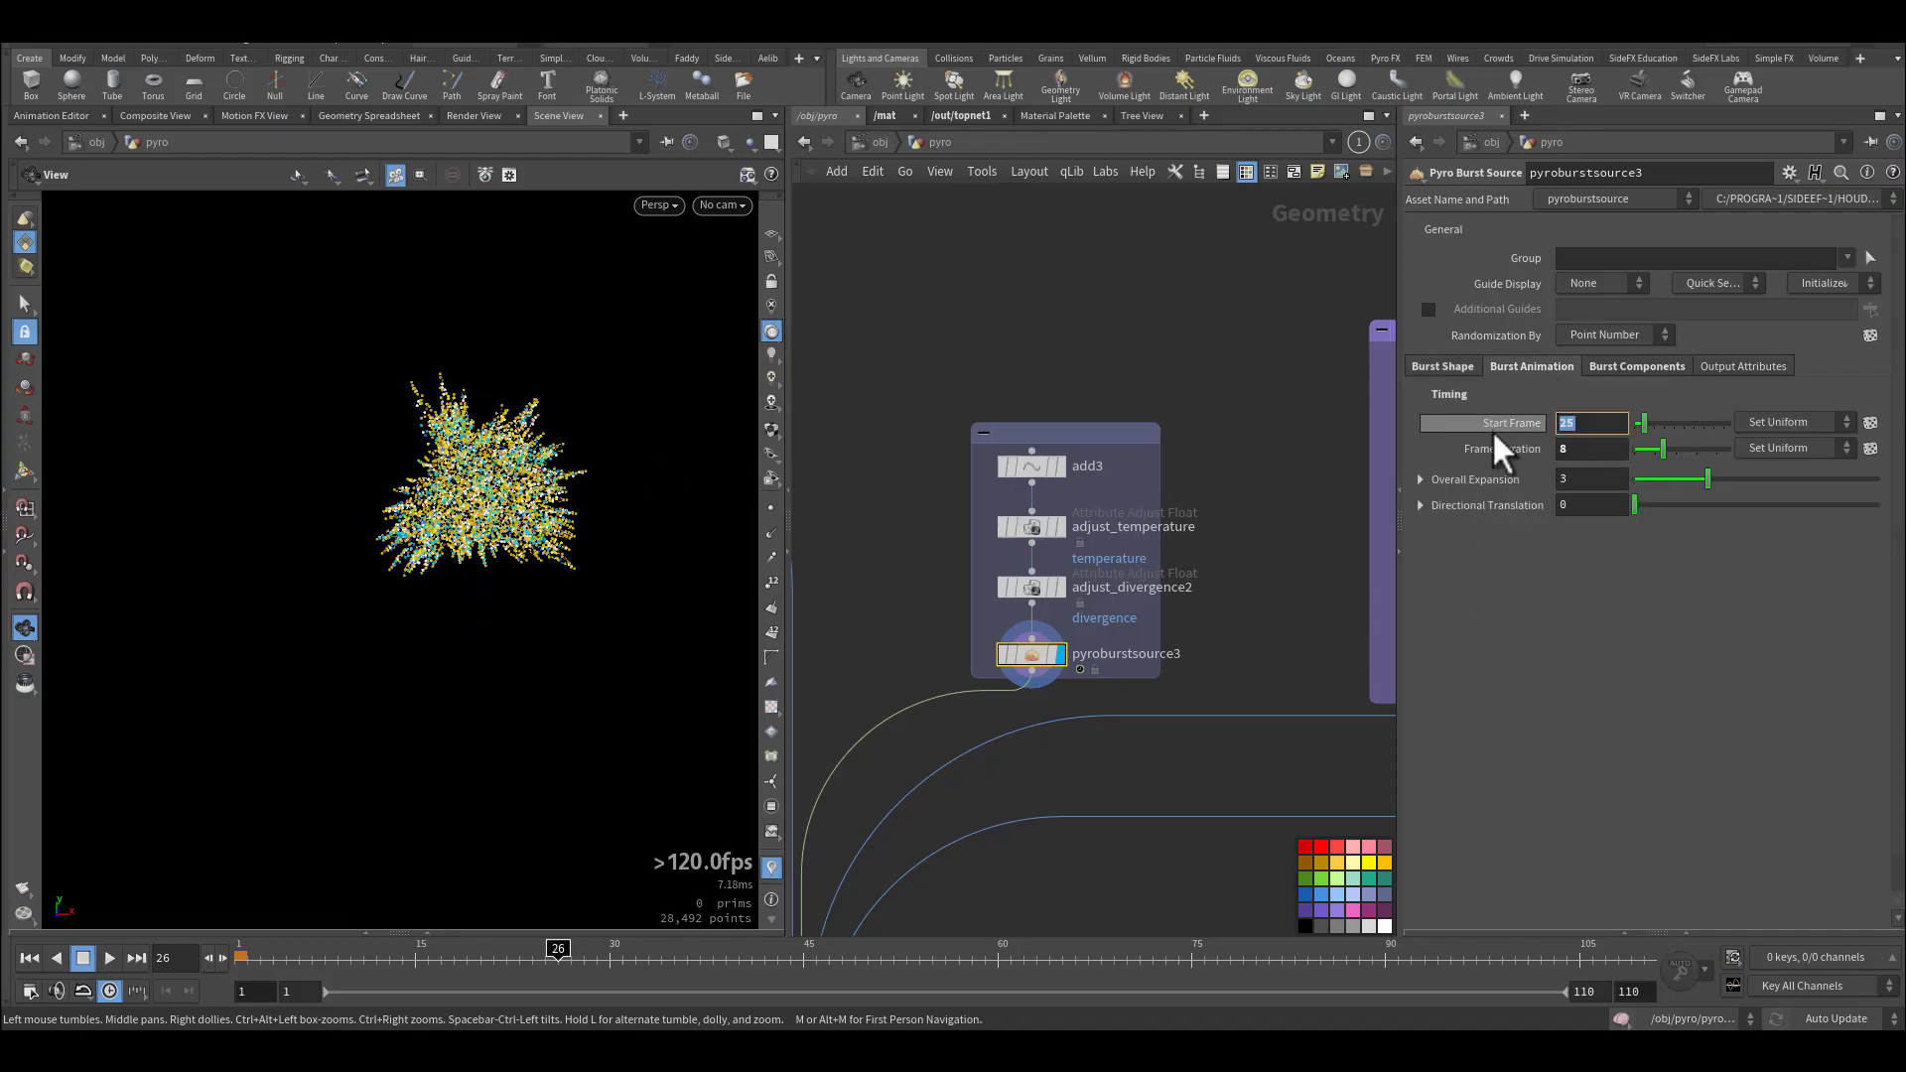
click(1601, 452)
Step through pyroburstsource3's Density, Temperature, Divergence and Burn sources.
click(1637, 367)
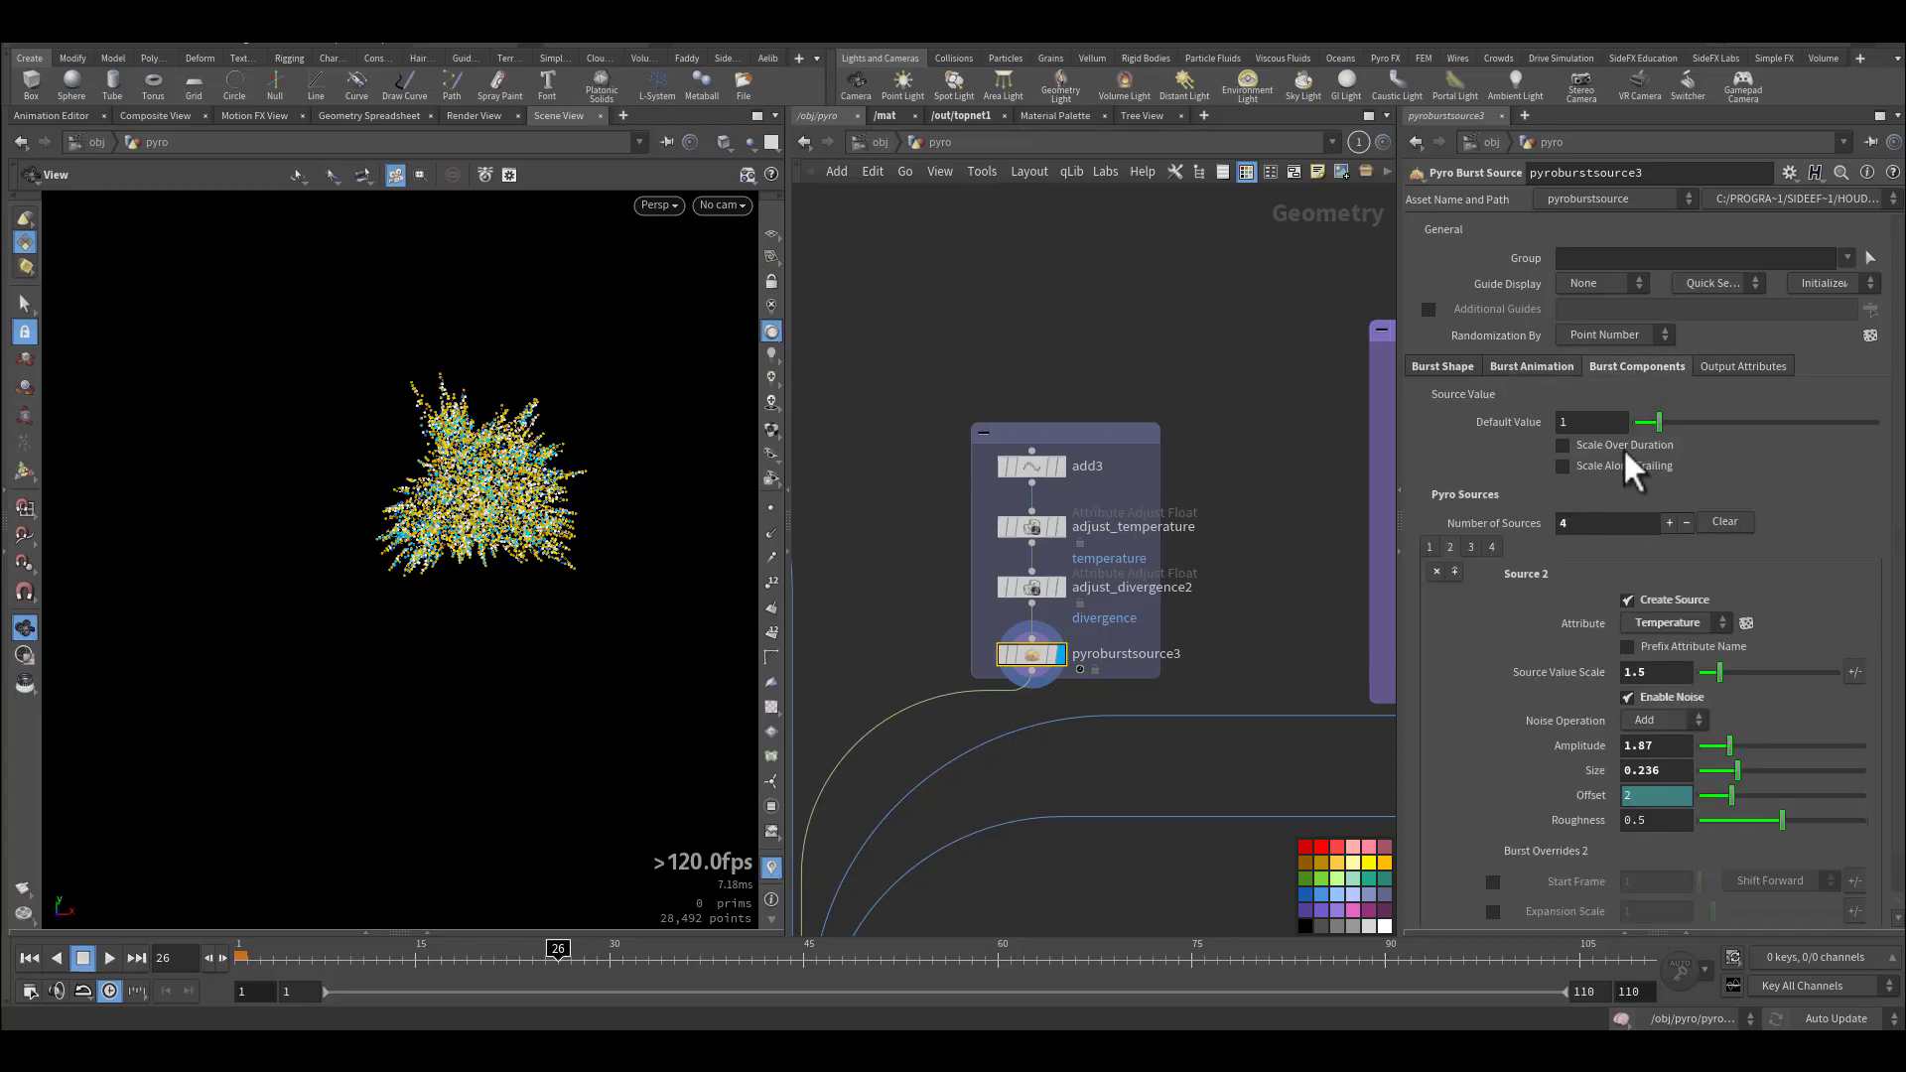
click(1426, 547)
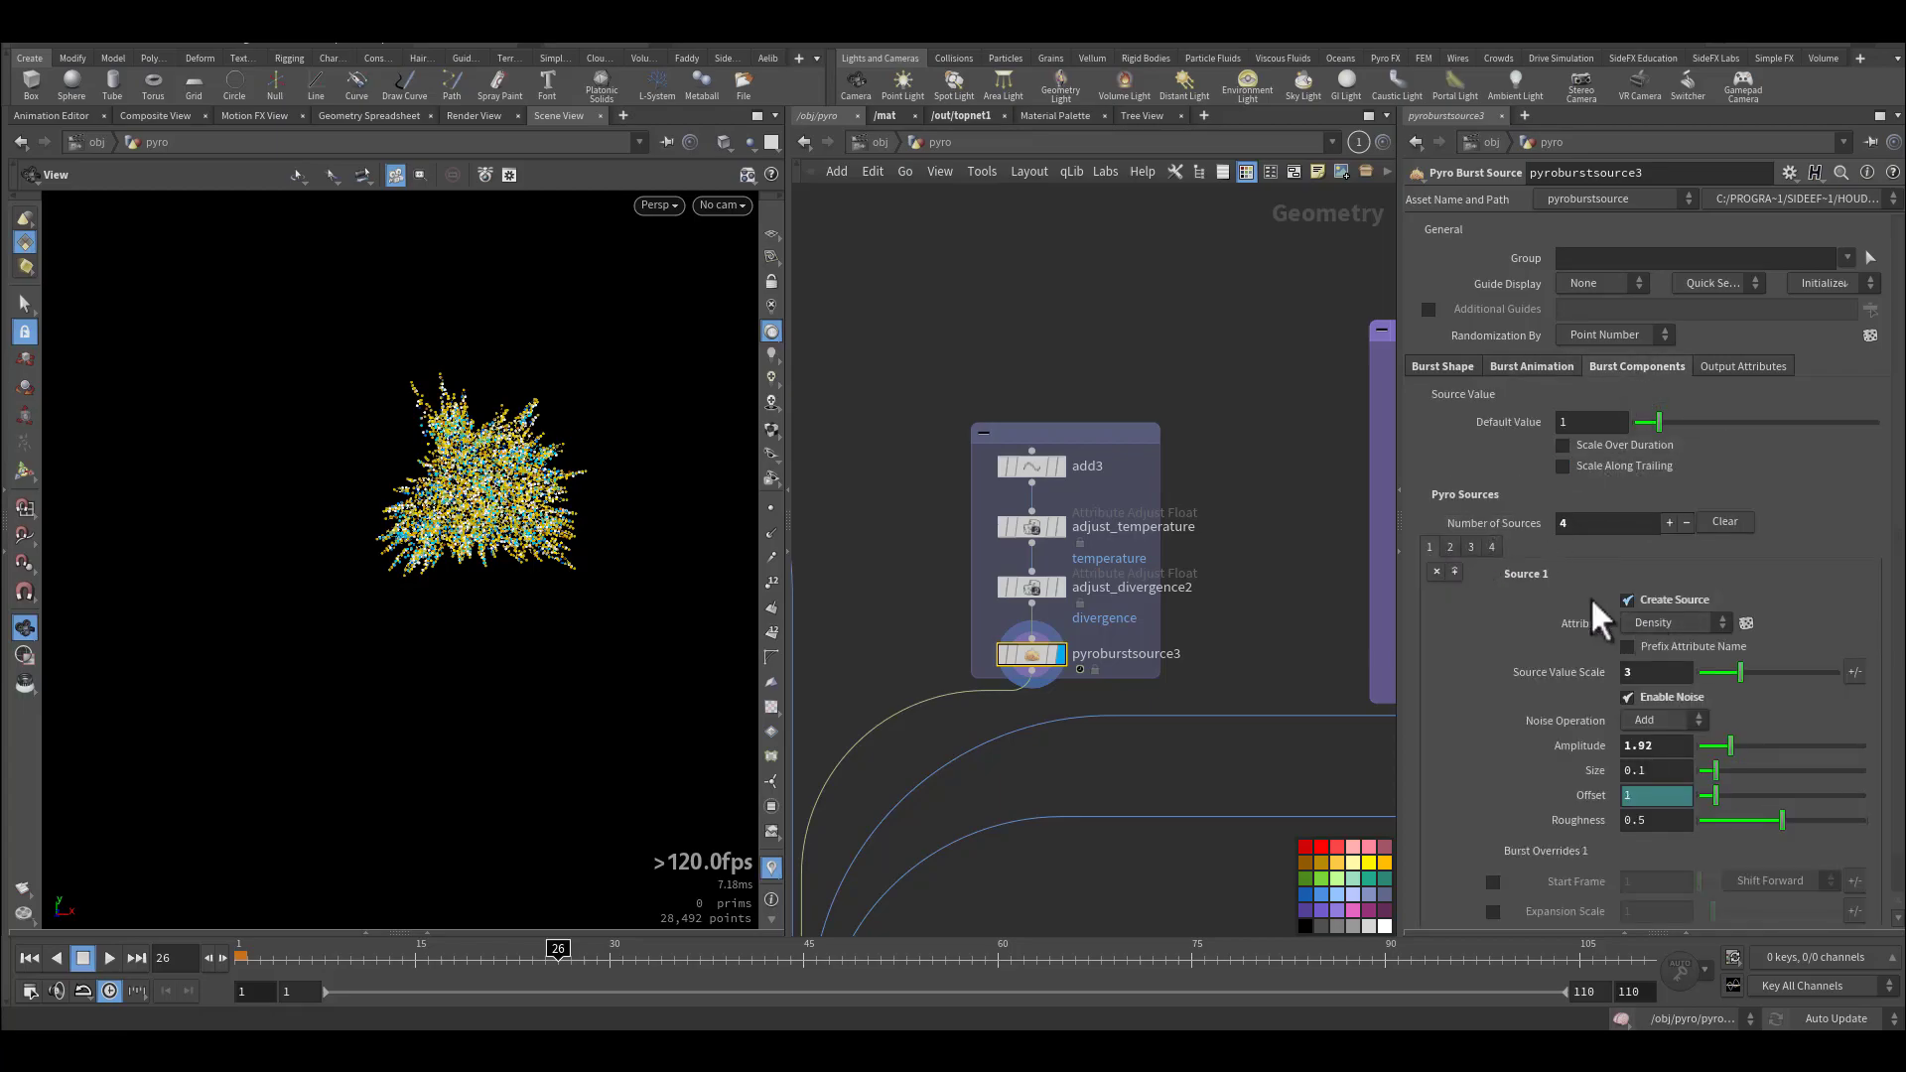
click(1450, 547)
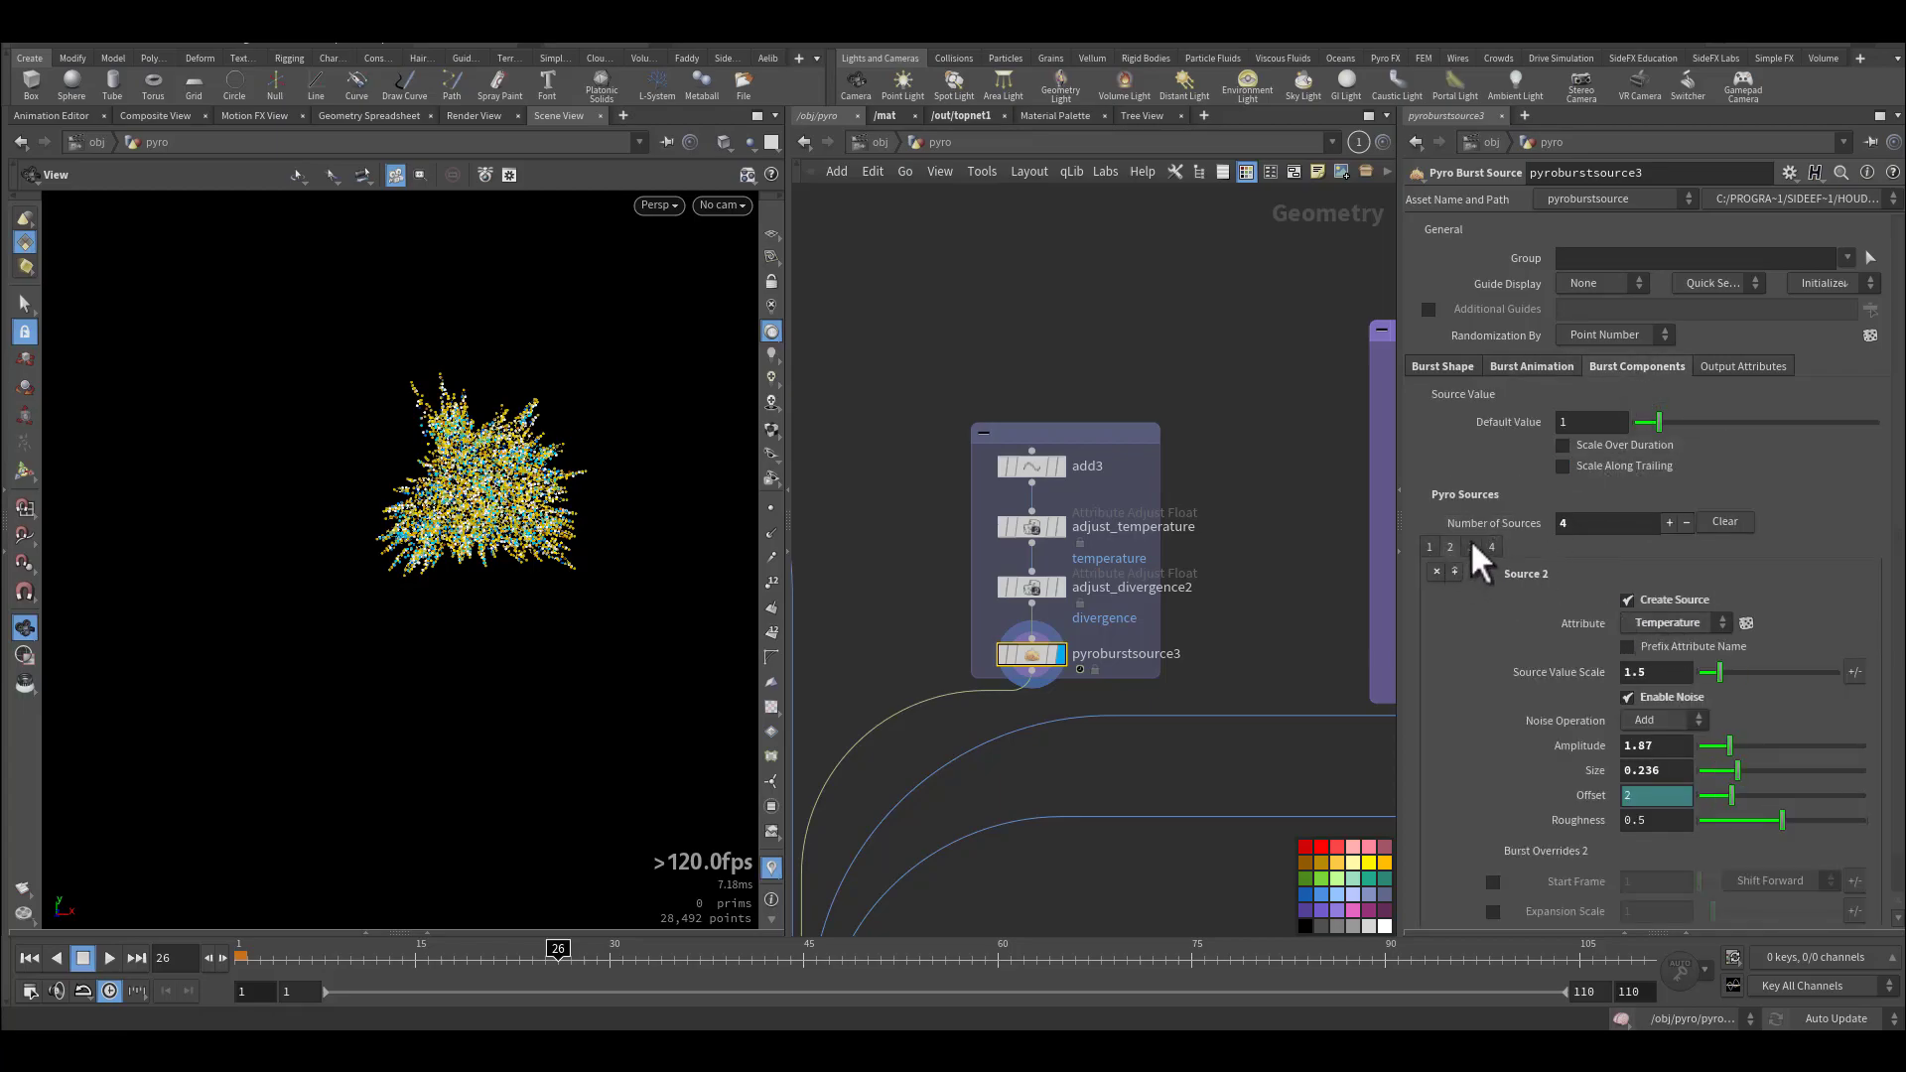
click(1471, 547)
click(1491, 548)
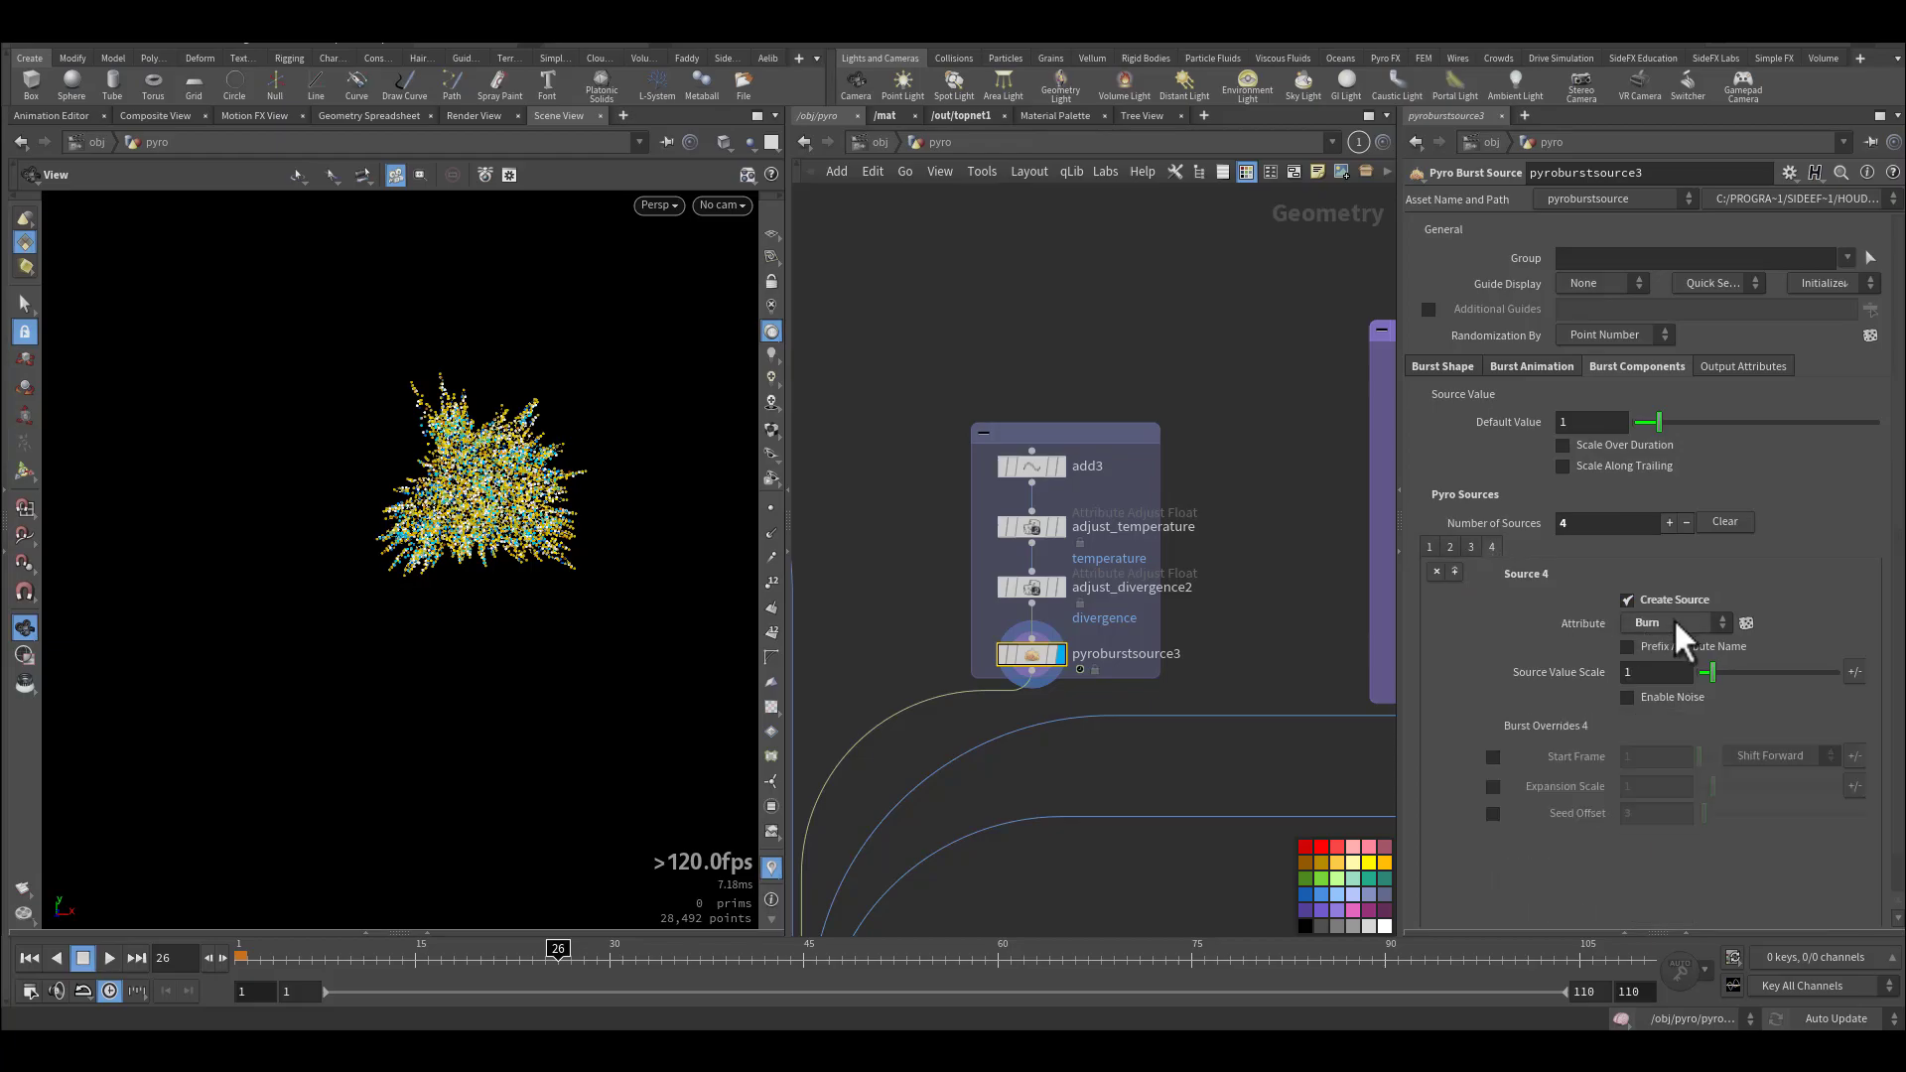
mouse_move(497, 494)
mouse_down()
mouse_move(536, 413)
mouse_move(438, 371)
mouse_move(497, 481)
mouse_up()
Display and select the pyroburstsource4 node.
middle_drag(1276, 569, 923, 586)
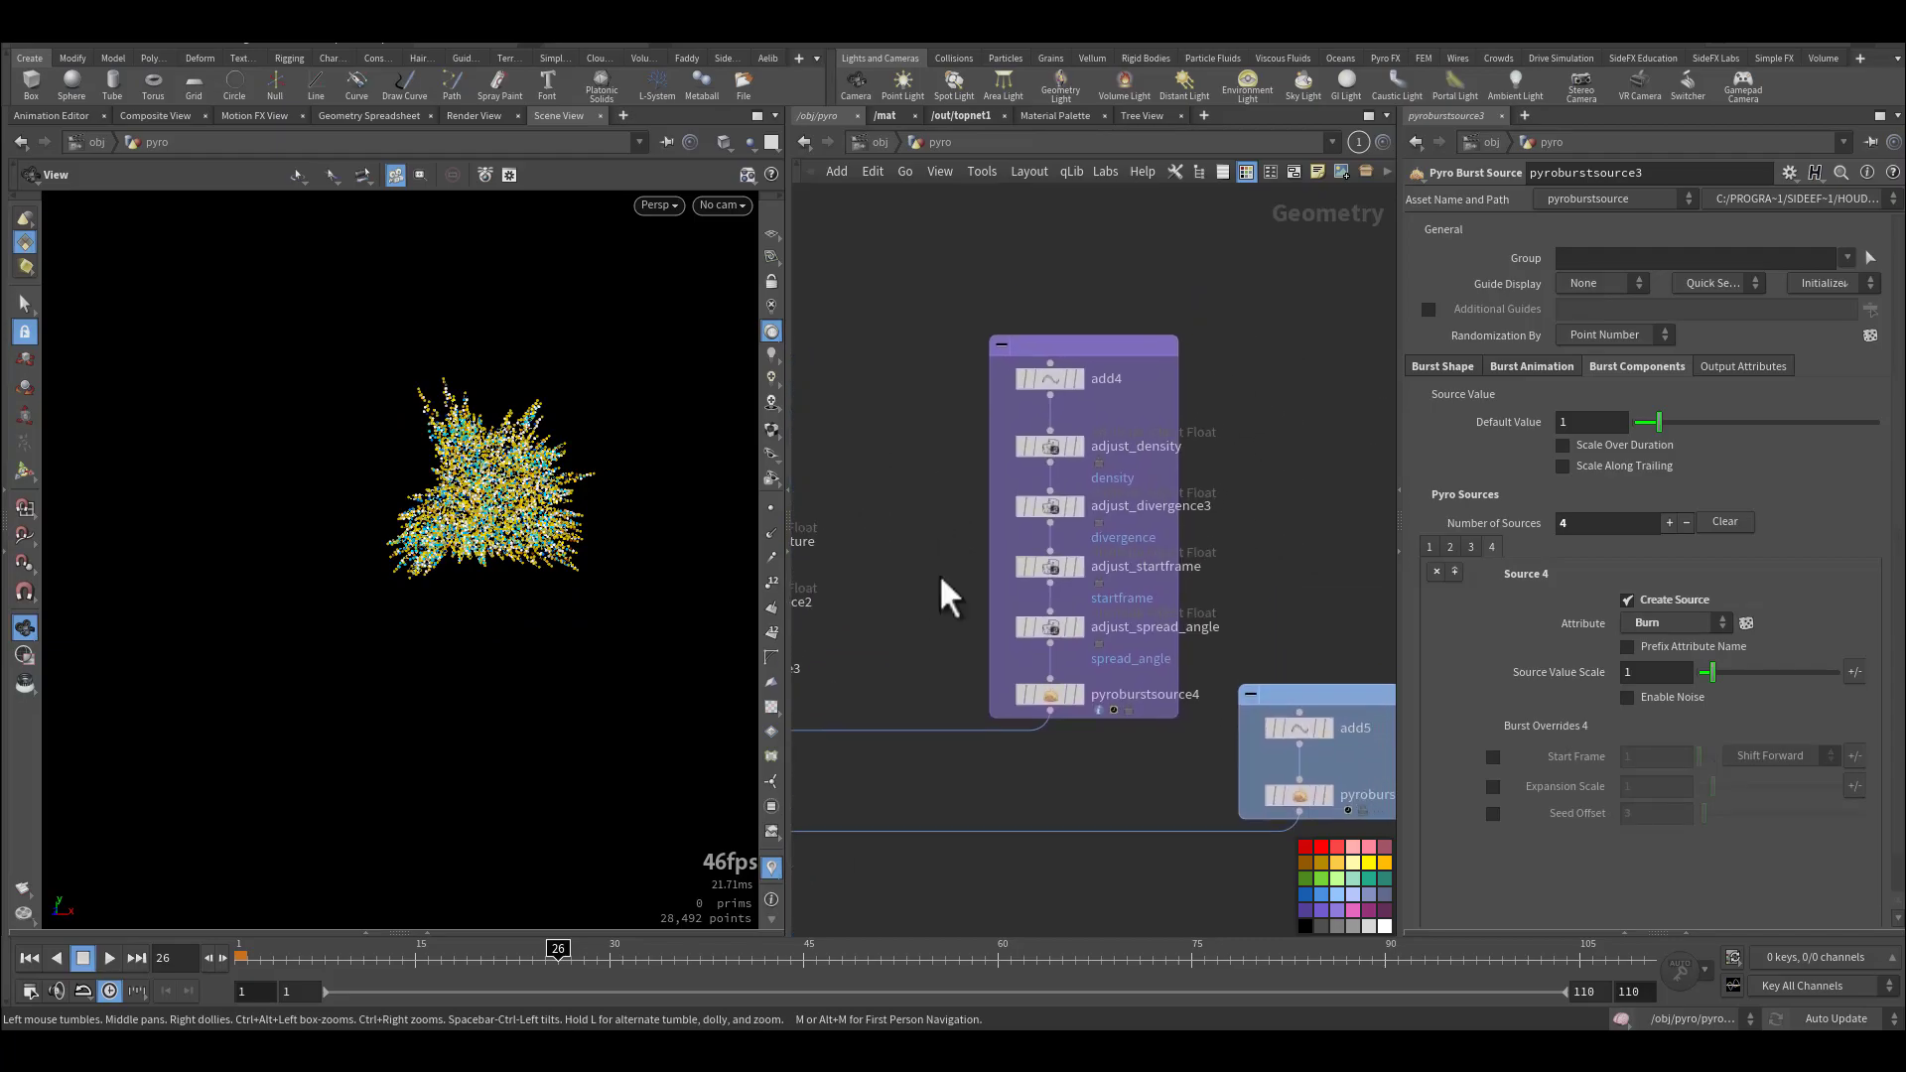
click(1076, 693)
click(1056, 694)
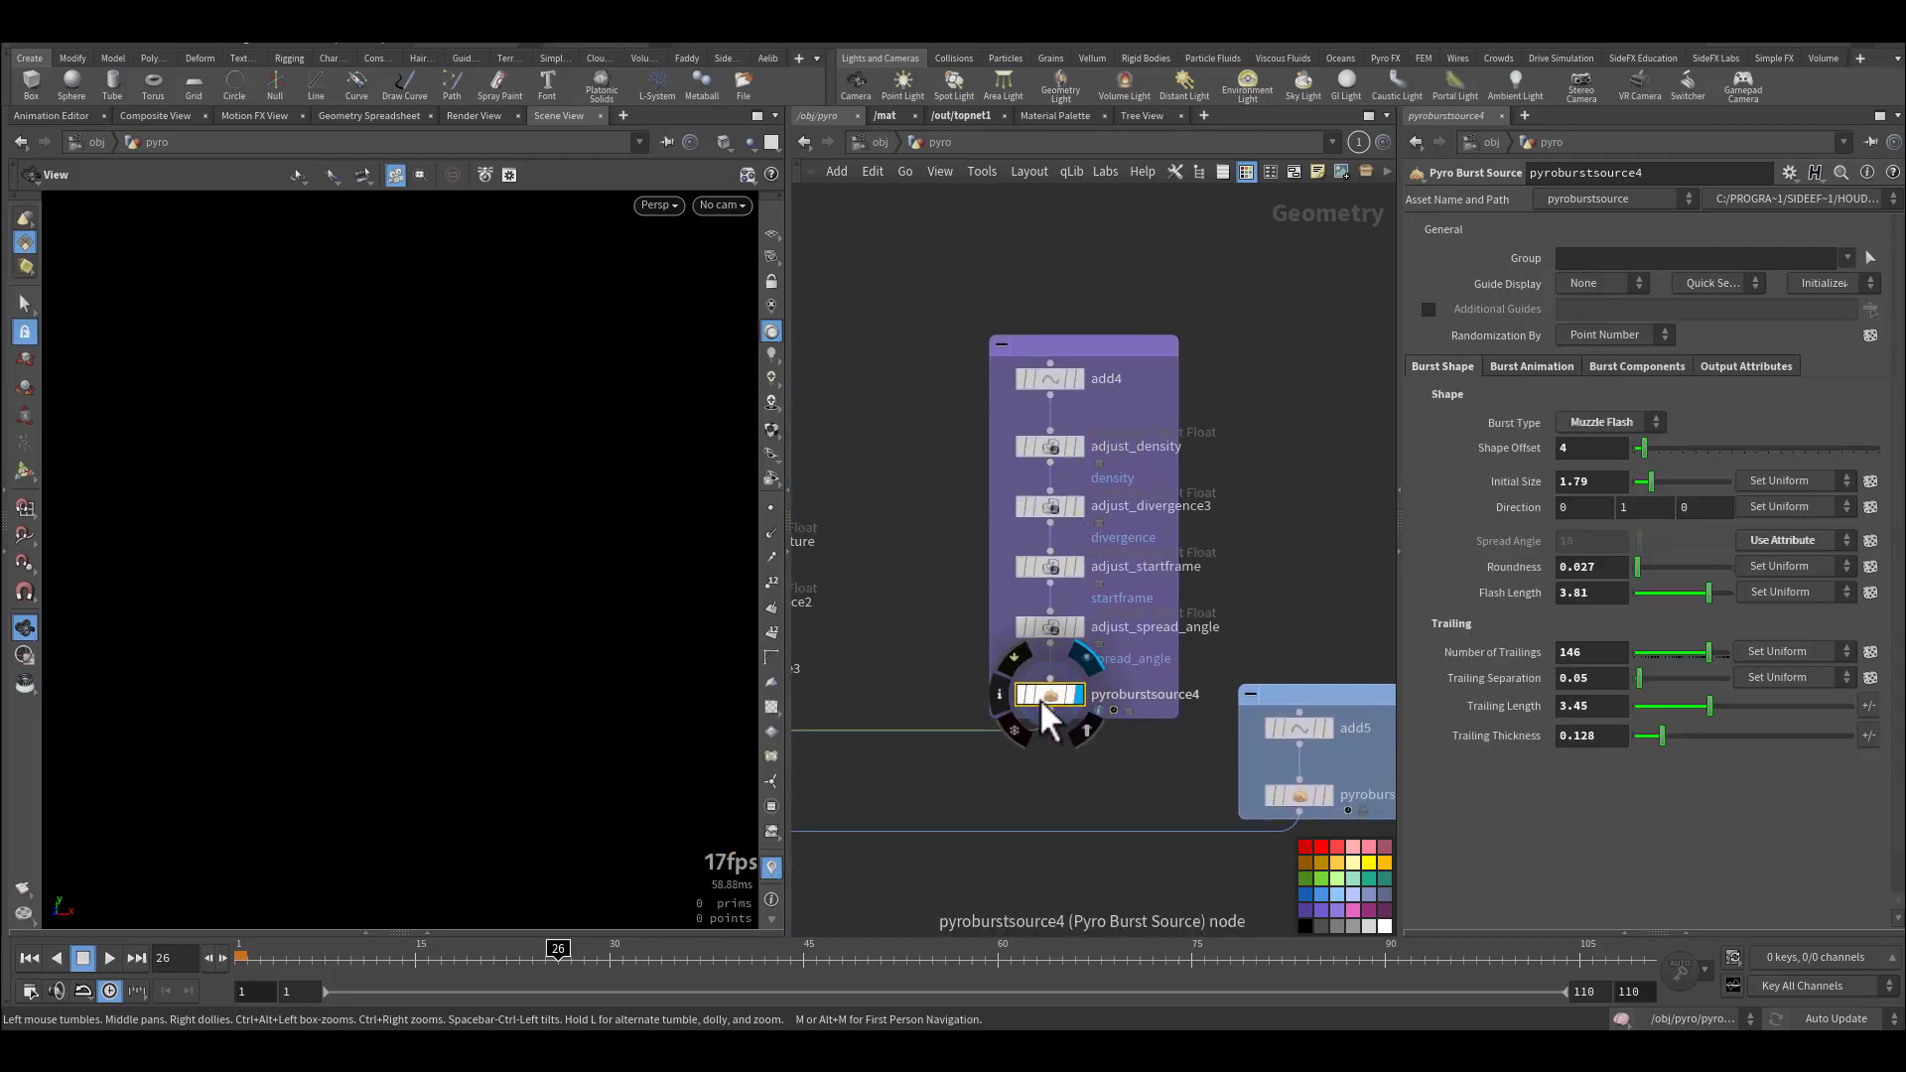
Review the muzzle flash timing and shape settings, including flash length 3.81, at an early frame.
click(1524, 366)
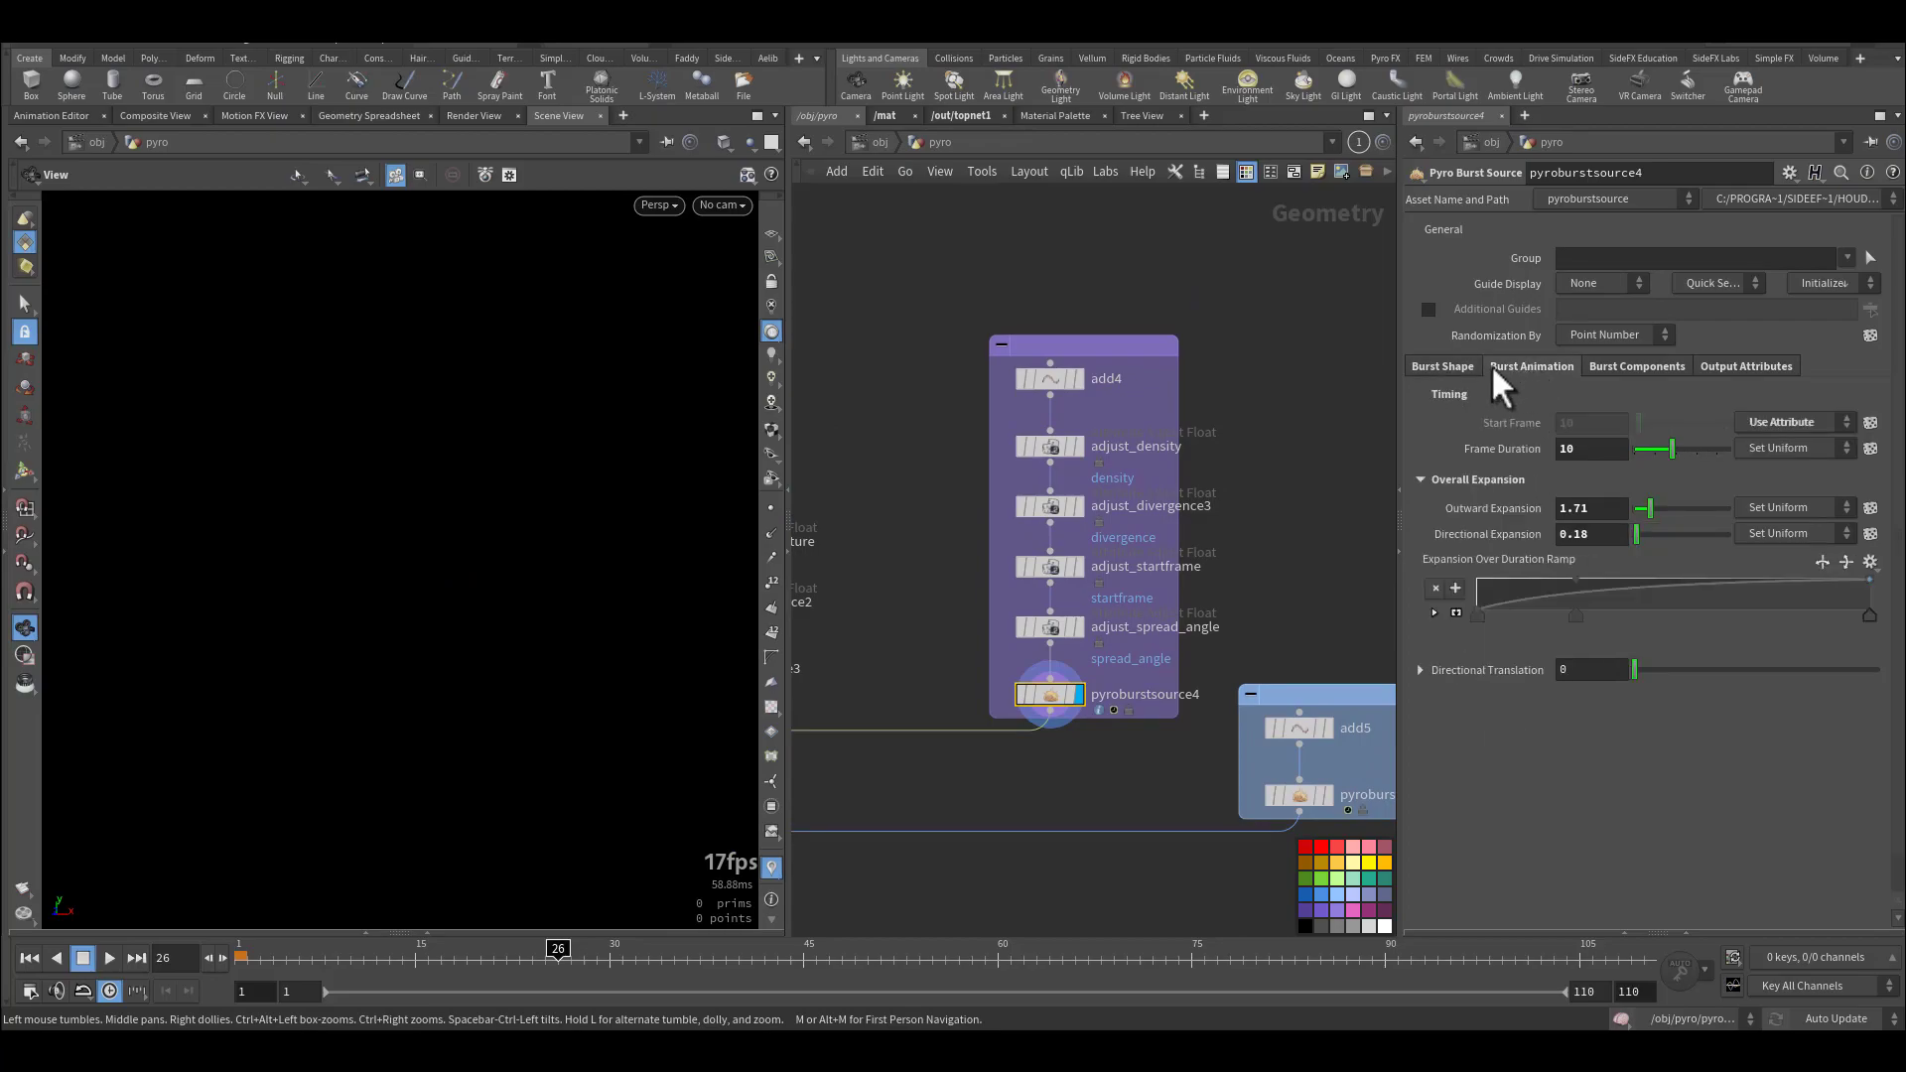
click(1439, 366)
drag(302, 950, 344, 956)
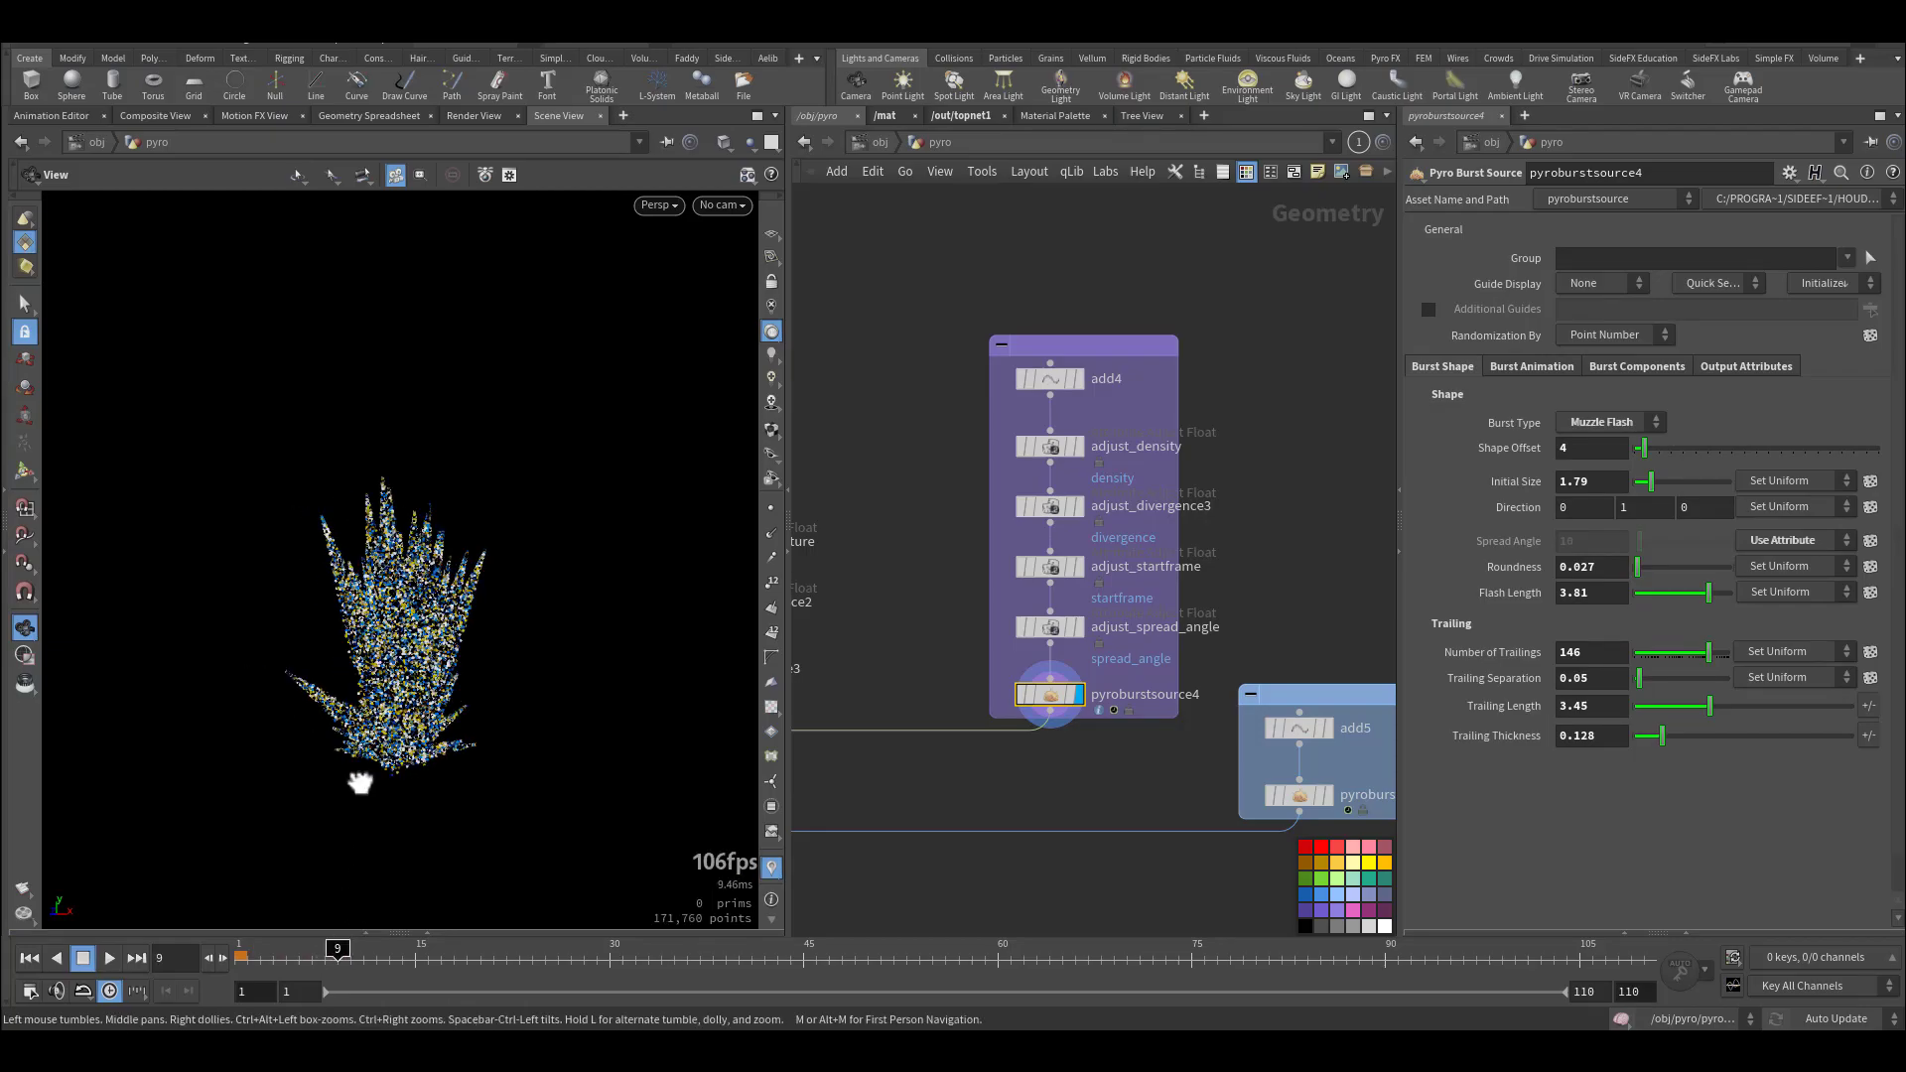
drag(319, 781, 378, 707)
click(1600, 423)
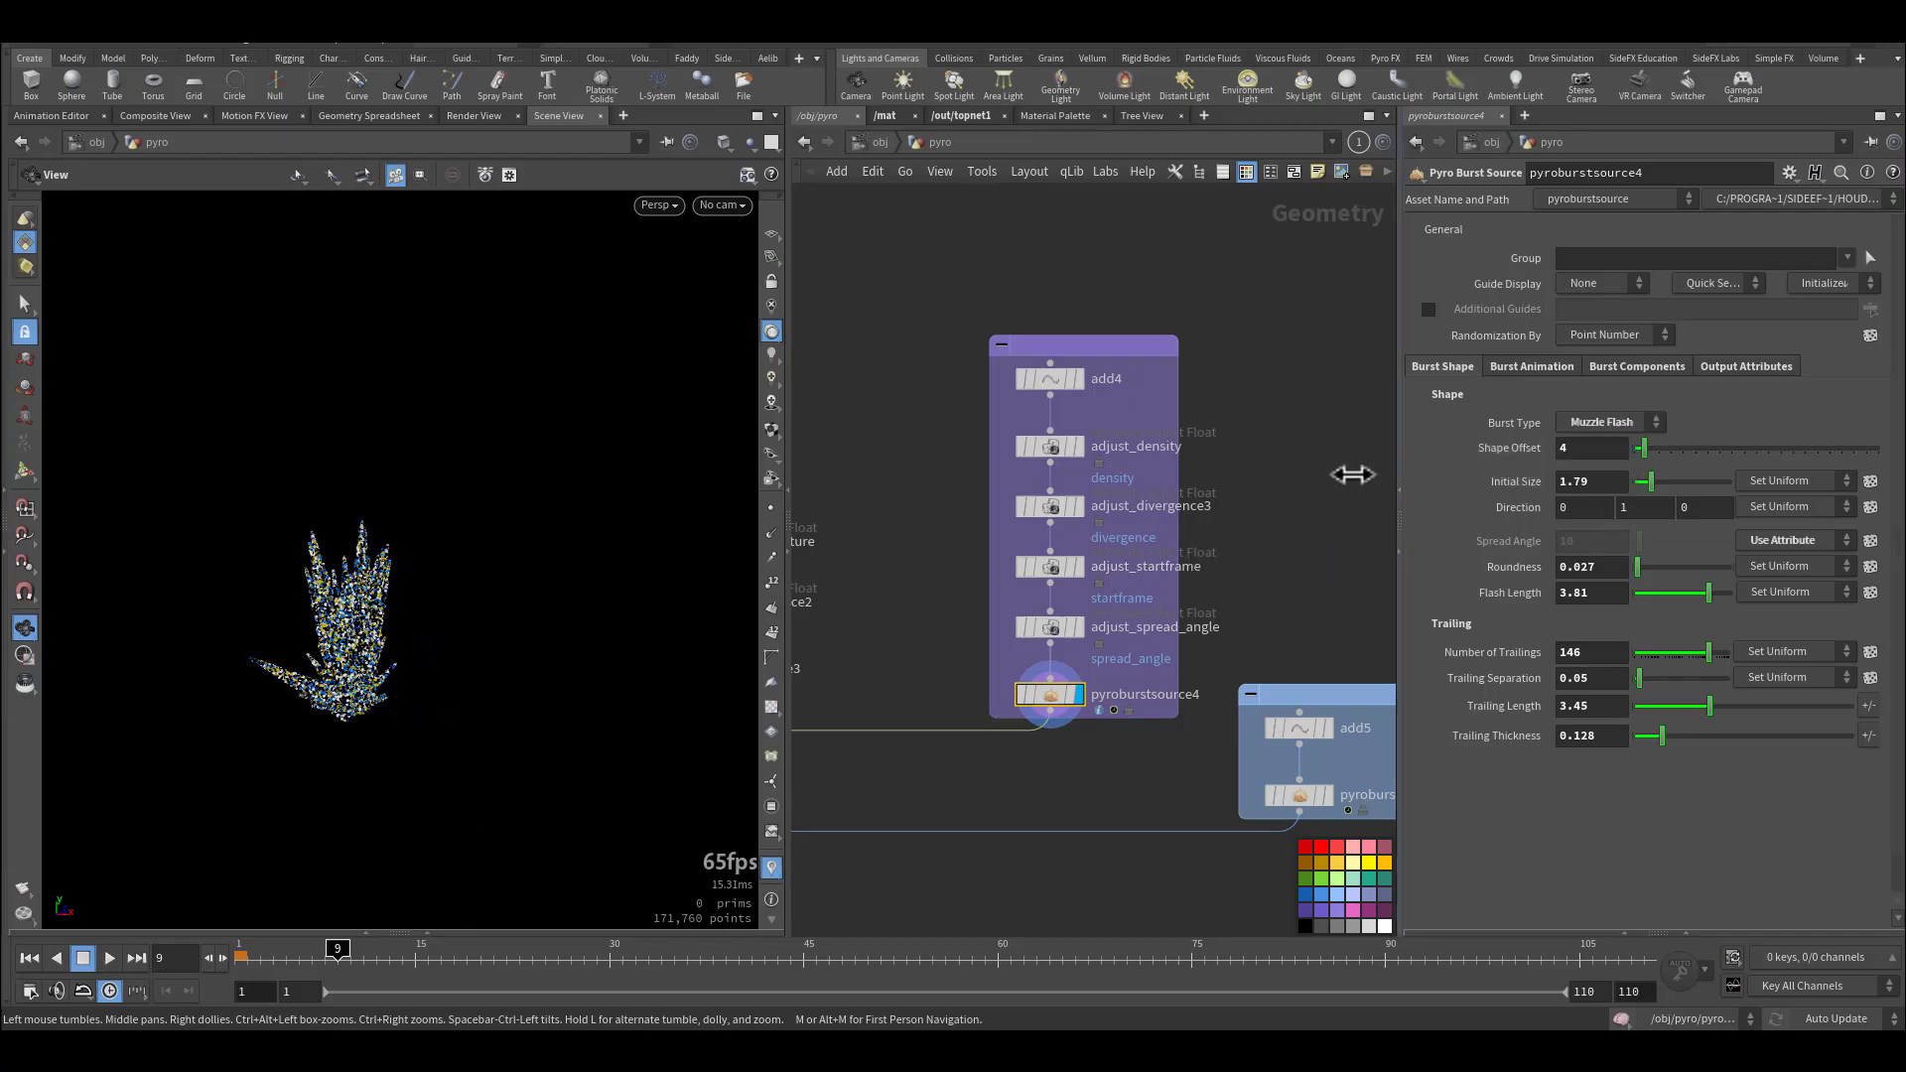
drag(1597, 594, 1554, 593)
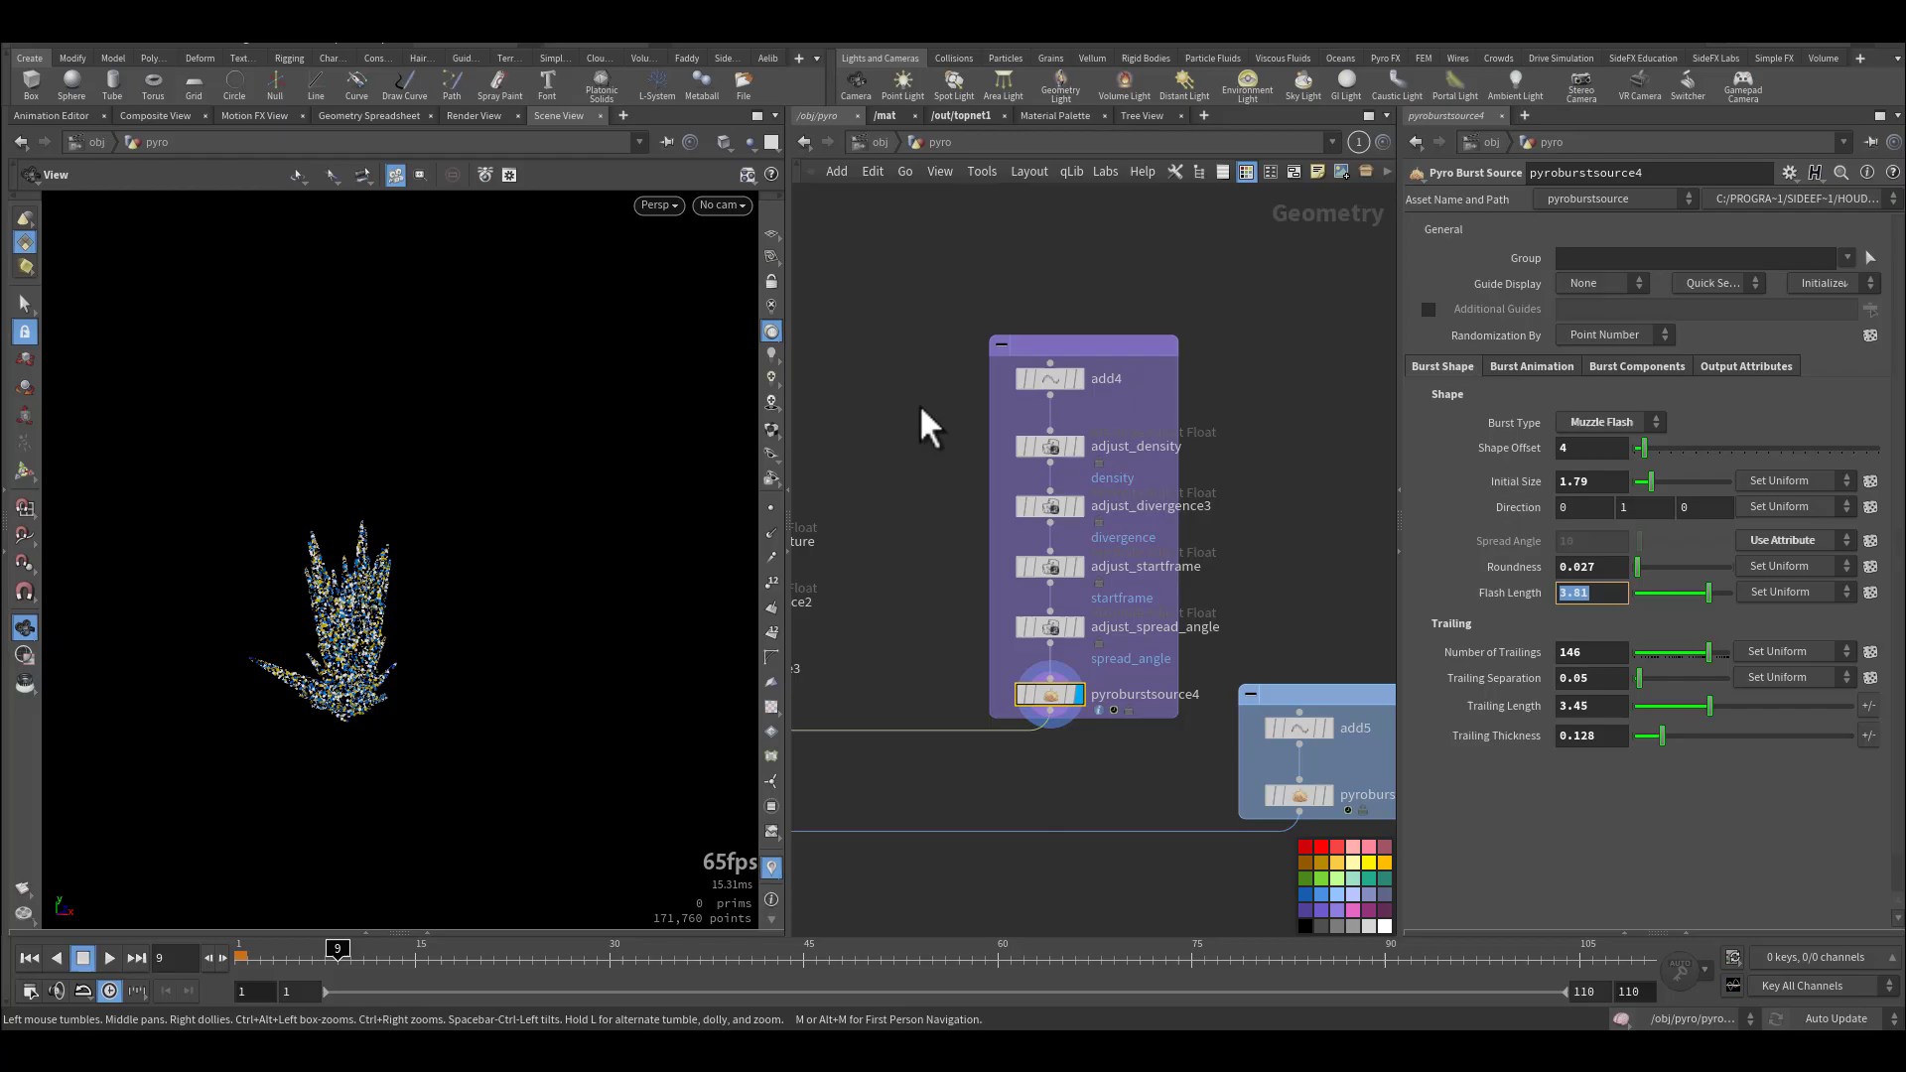
Select the adjust nodes, keep only adjust_spread_angle, and advance the particles to frame 14.
drag(920, 403, 1117, 651)
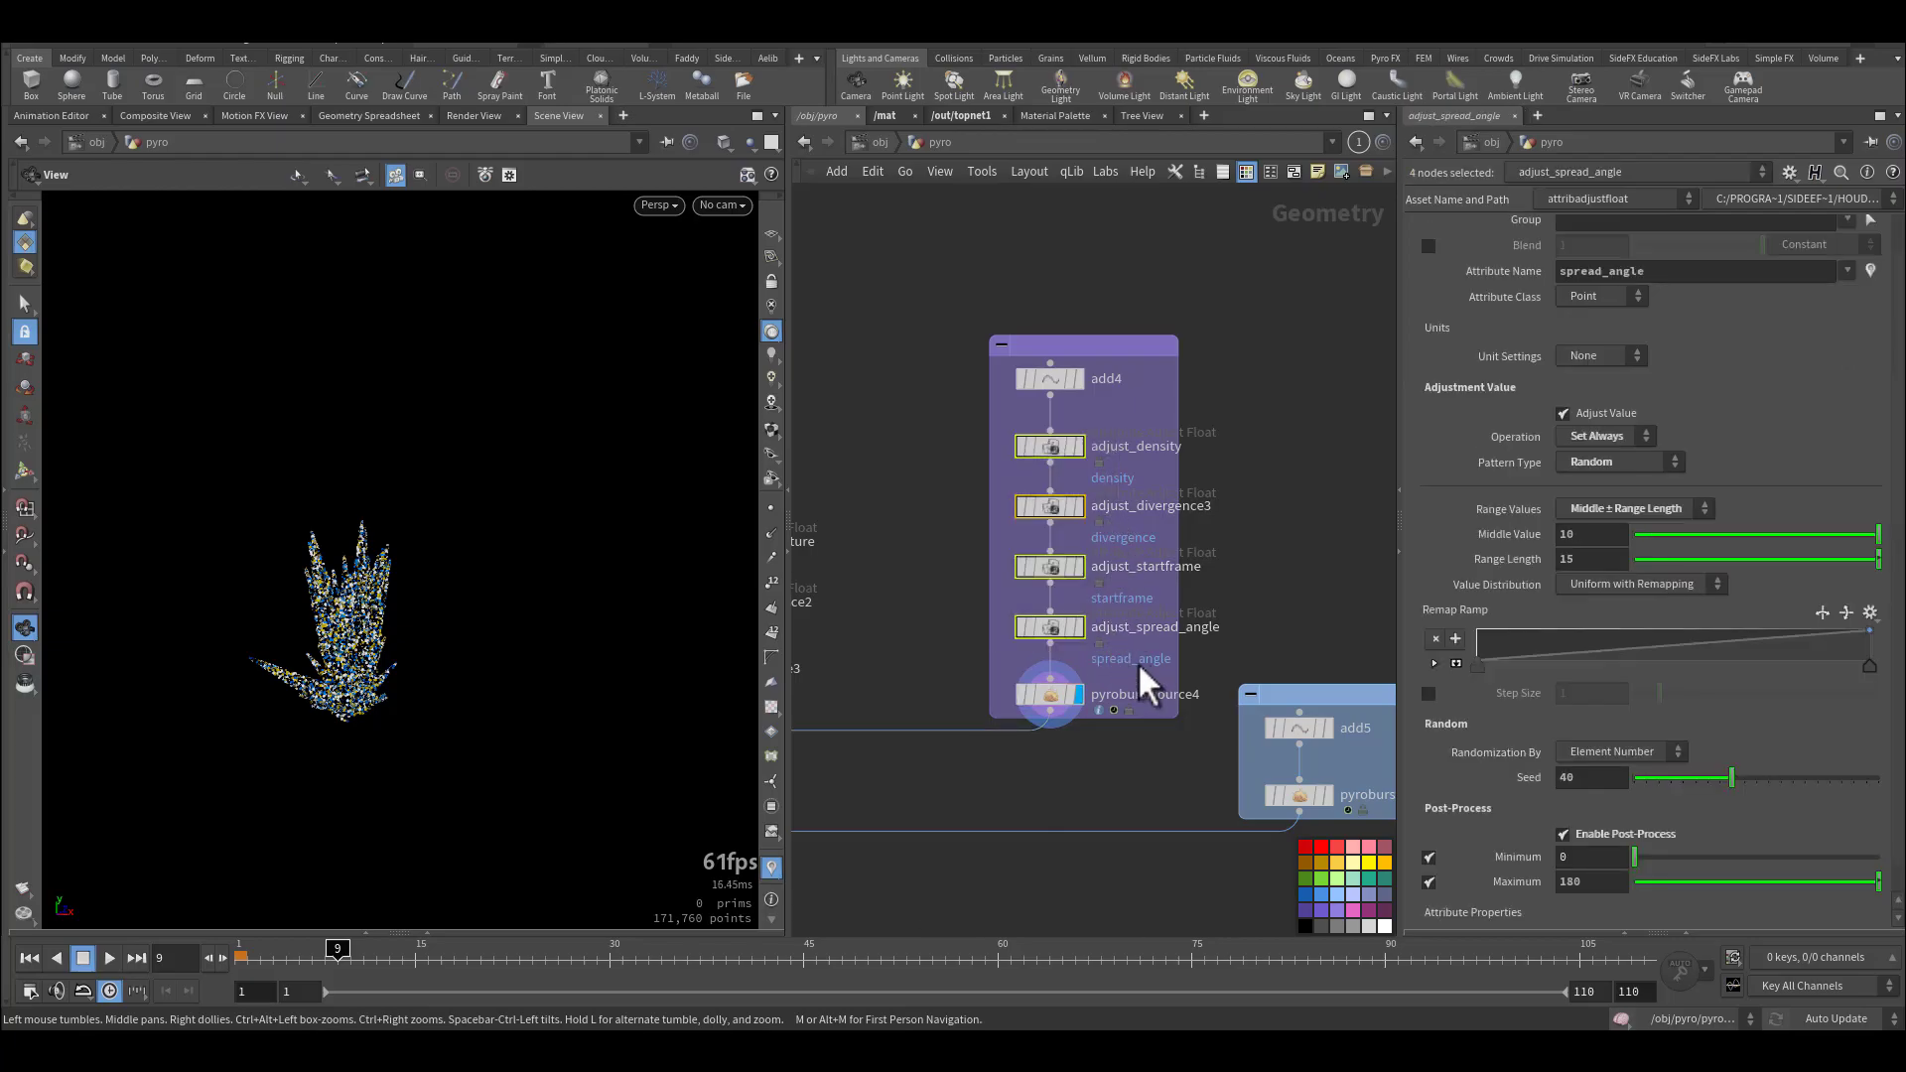
click(953, 640)
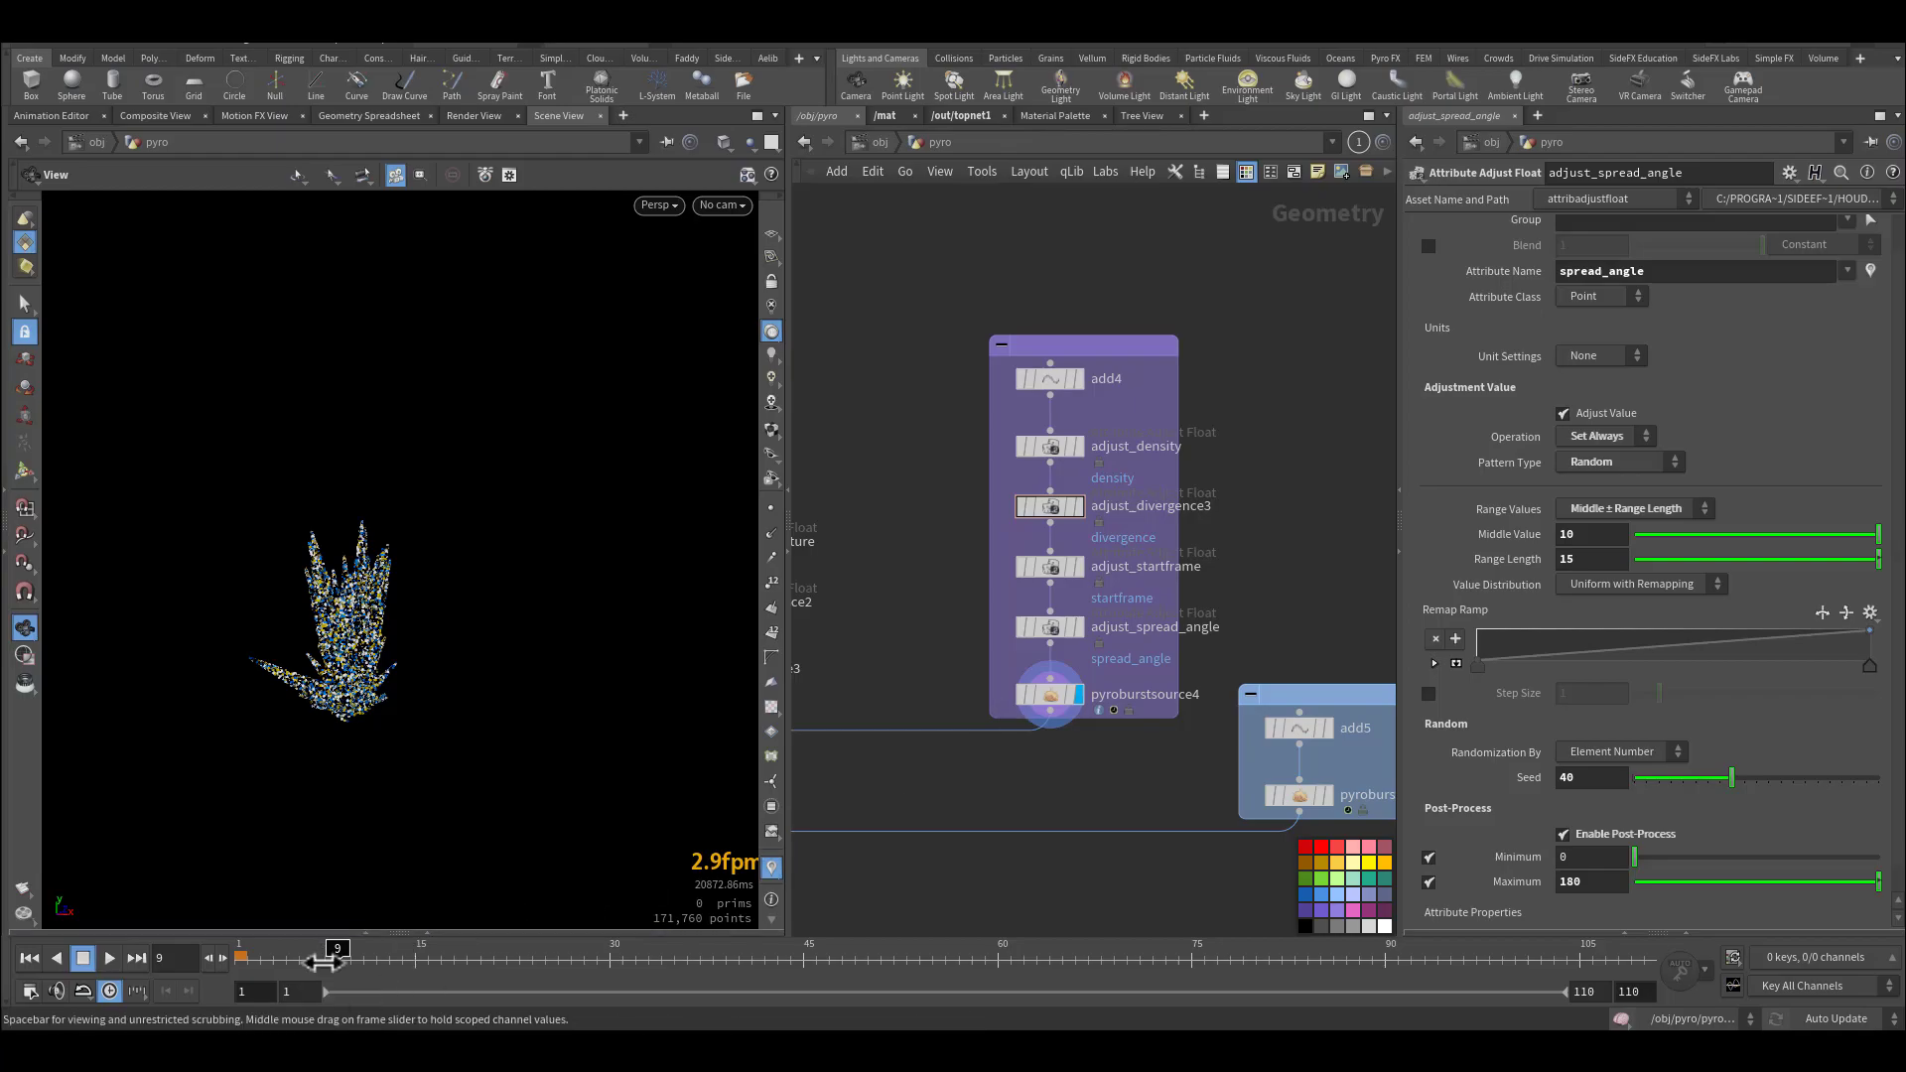
mouse_move(320, 960)
mouse_down()
mouse_move(474, 969)
mouse_move(324, 961)
mouse_up()
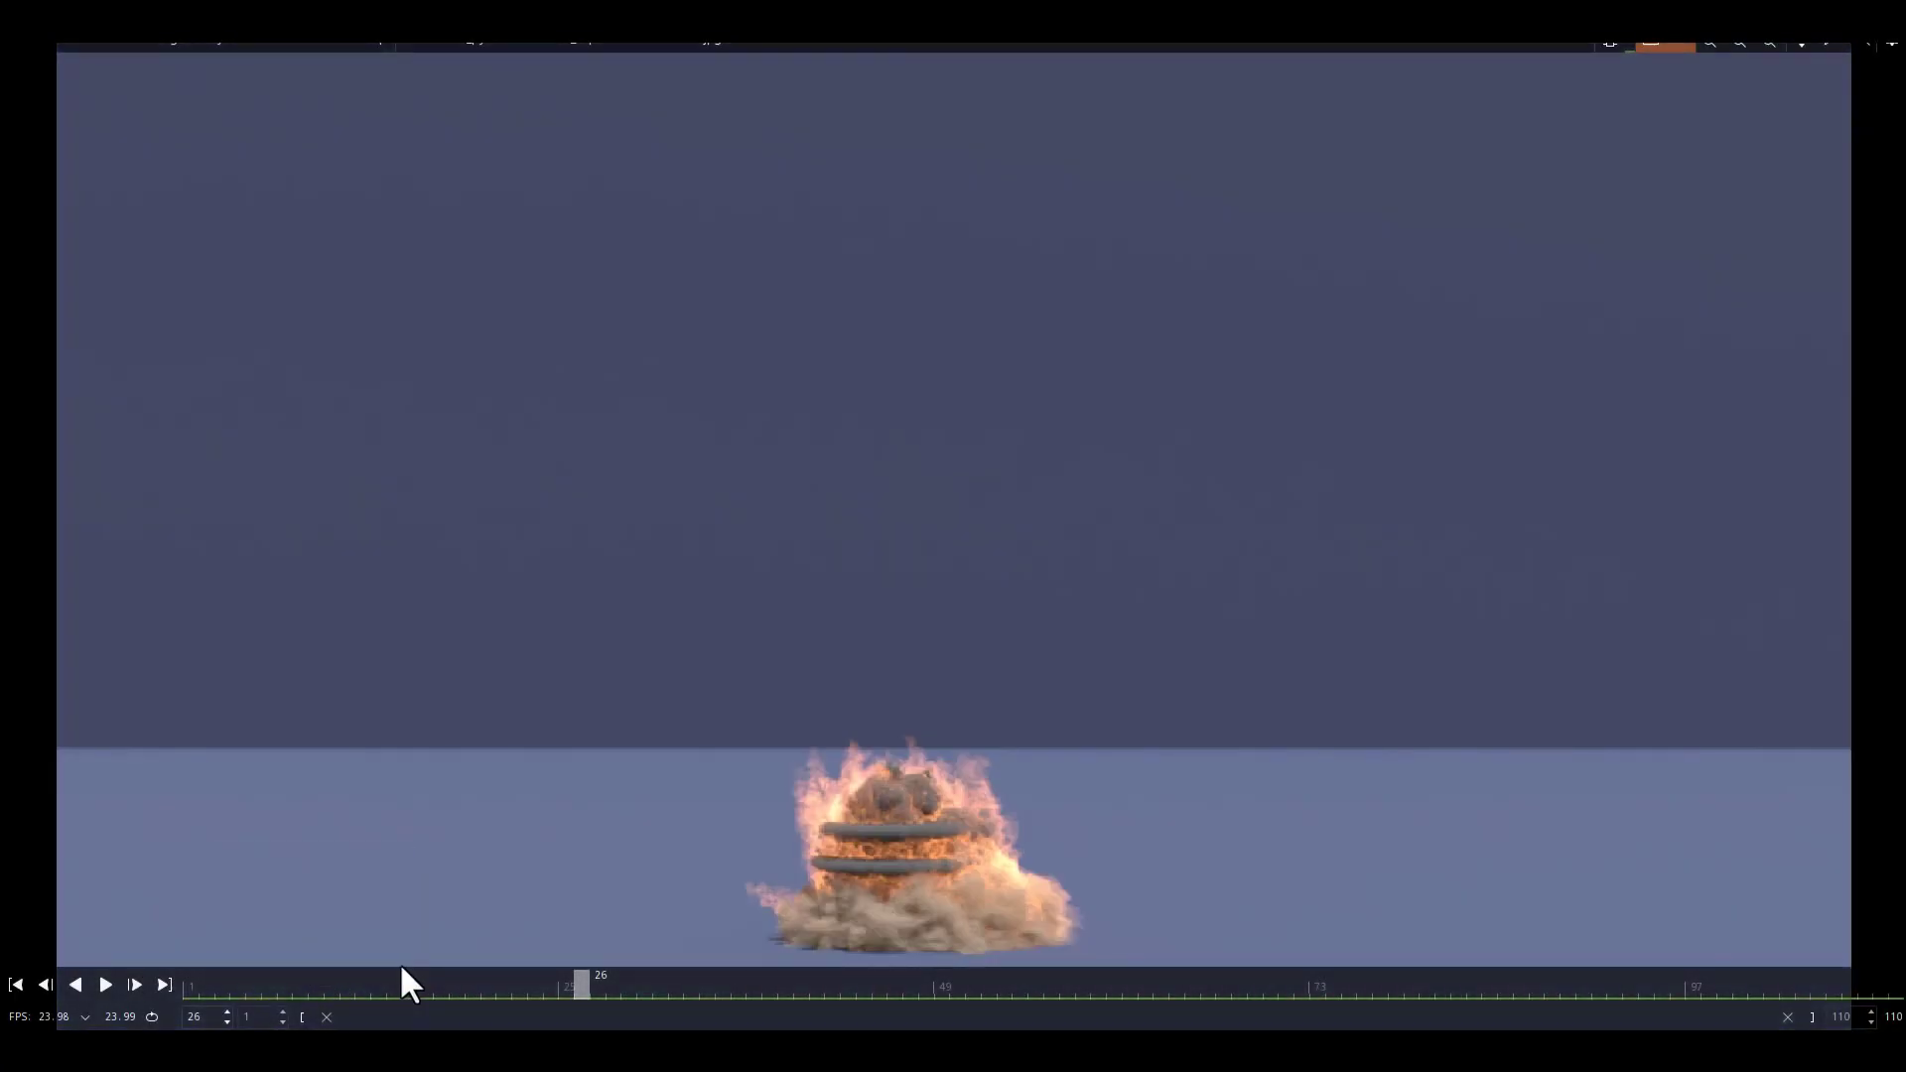
mouse_move(401, 971)
mouse_down()
mouse_move(288, 991)
mouse_move(391, 1001)
mouse_up()
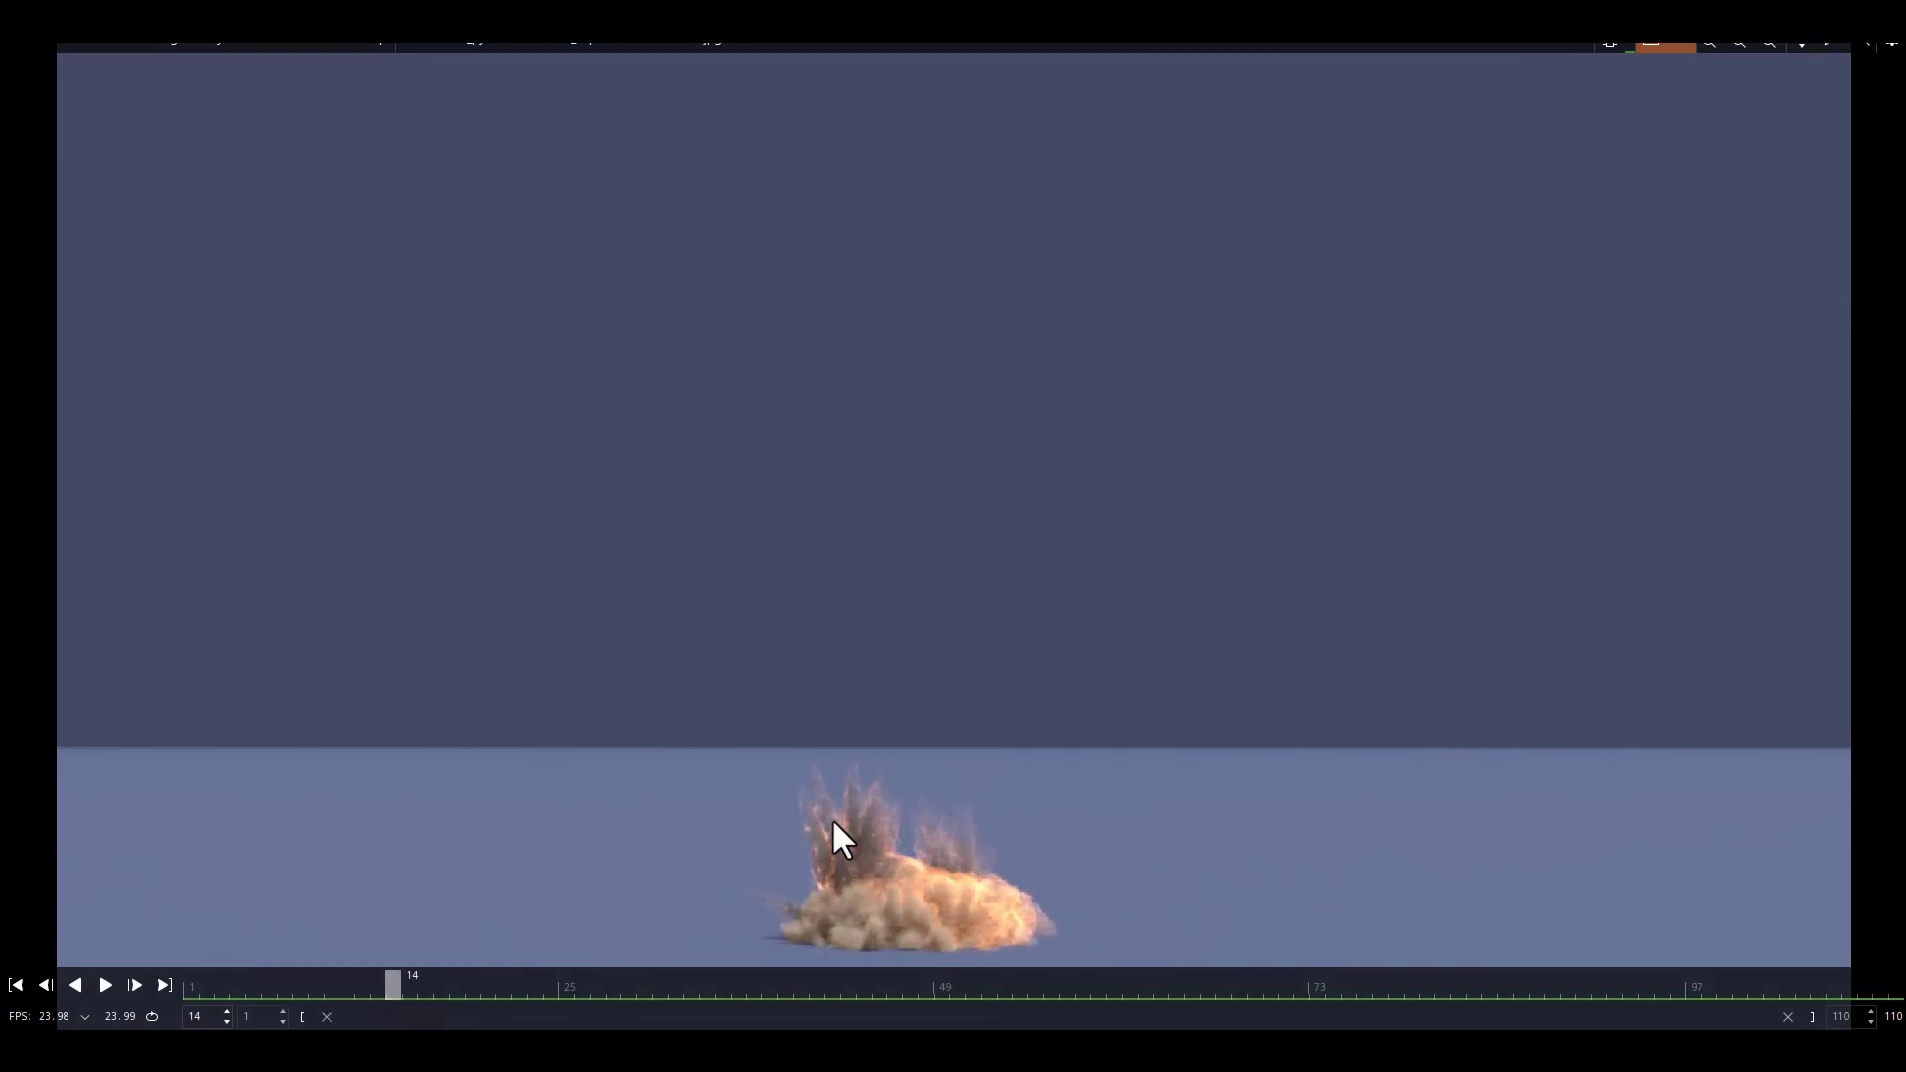
click(195, 993)
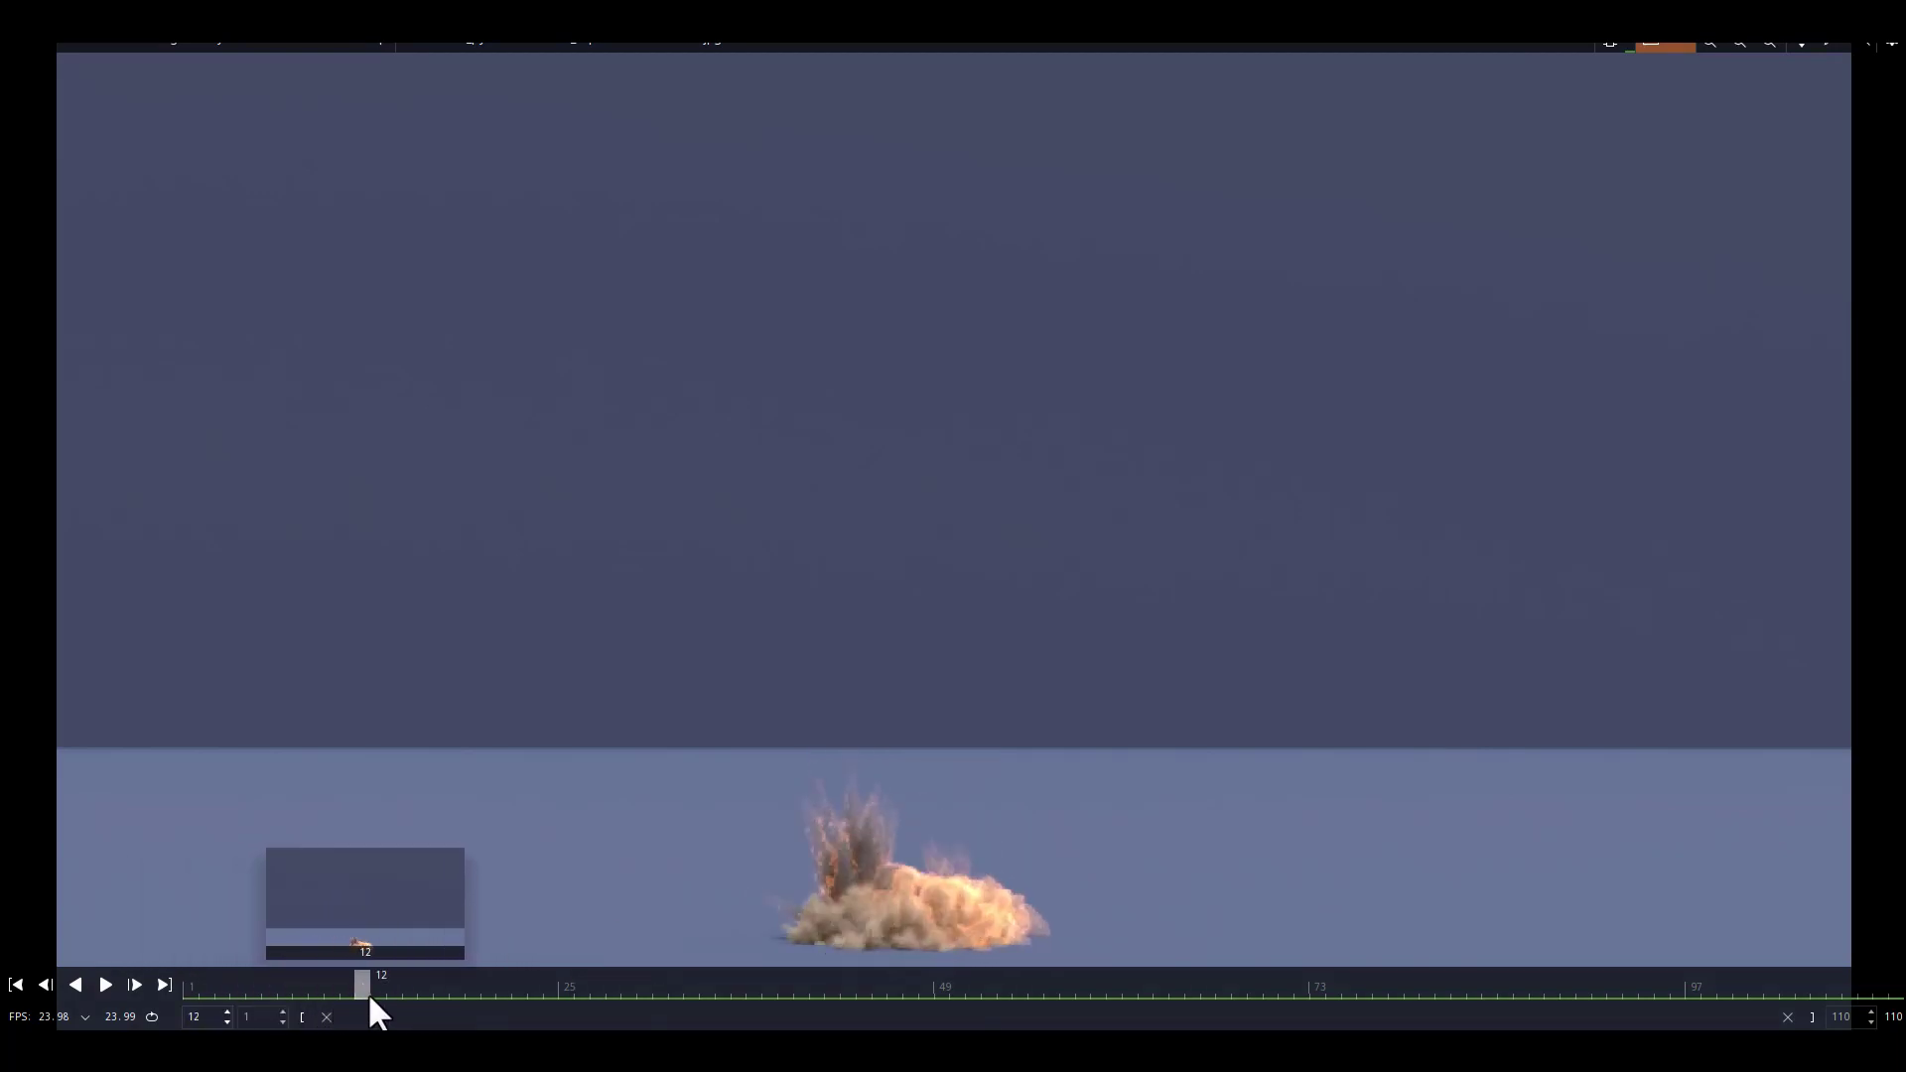
drag(369, 996, 1128, 986)
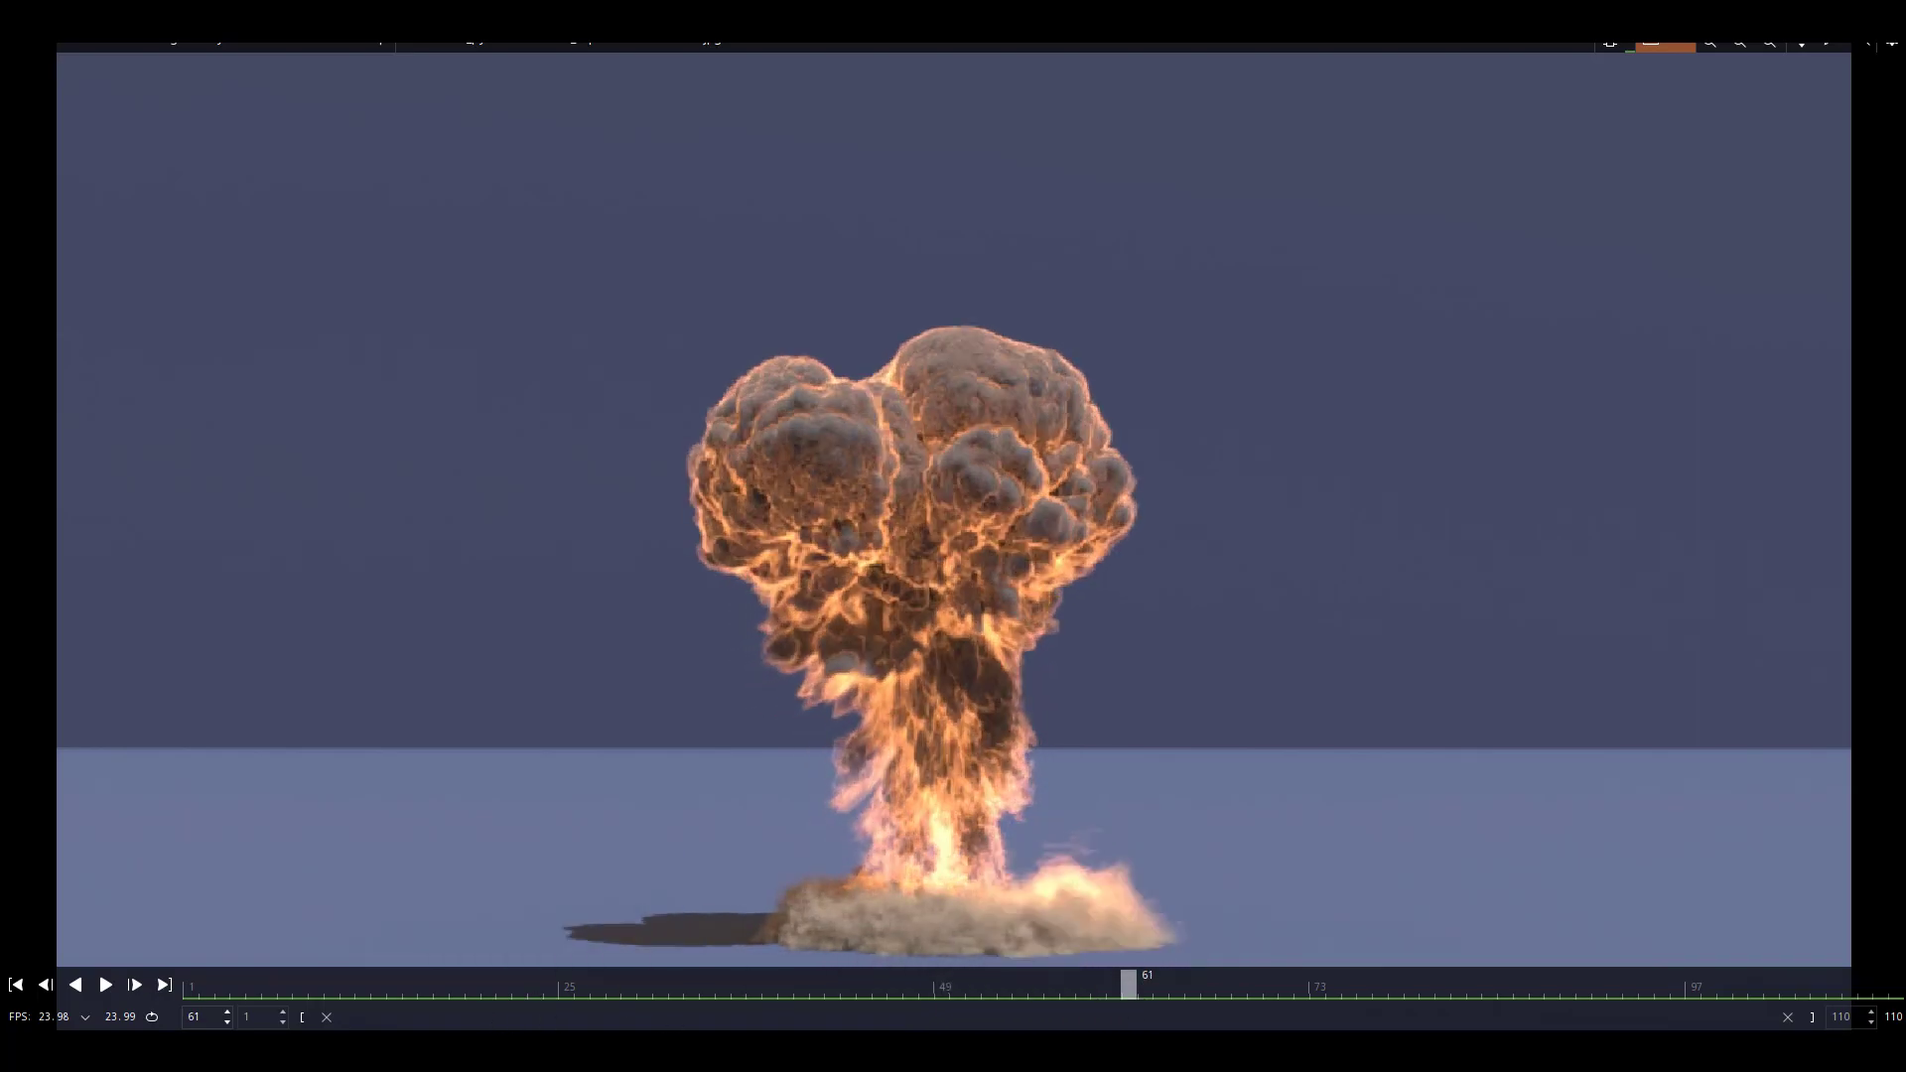
click(840, 967)
Display and select pyroburstsource5 to show its timing: start frame 30, duration 7, expansion 3.67.
middle_drag(1102, 778, 1003, 784)
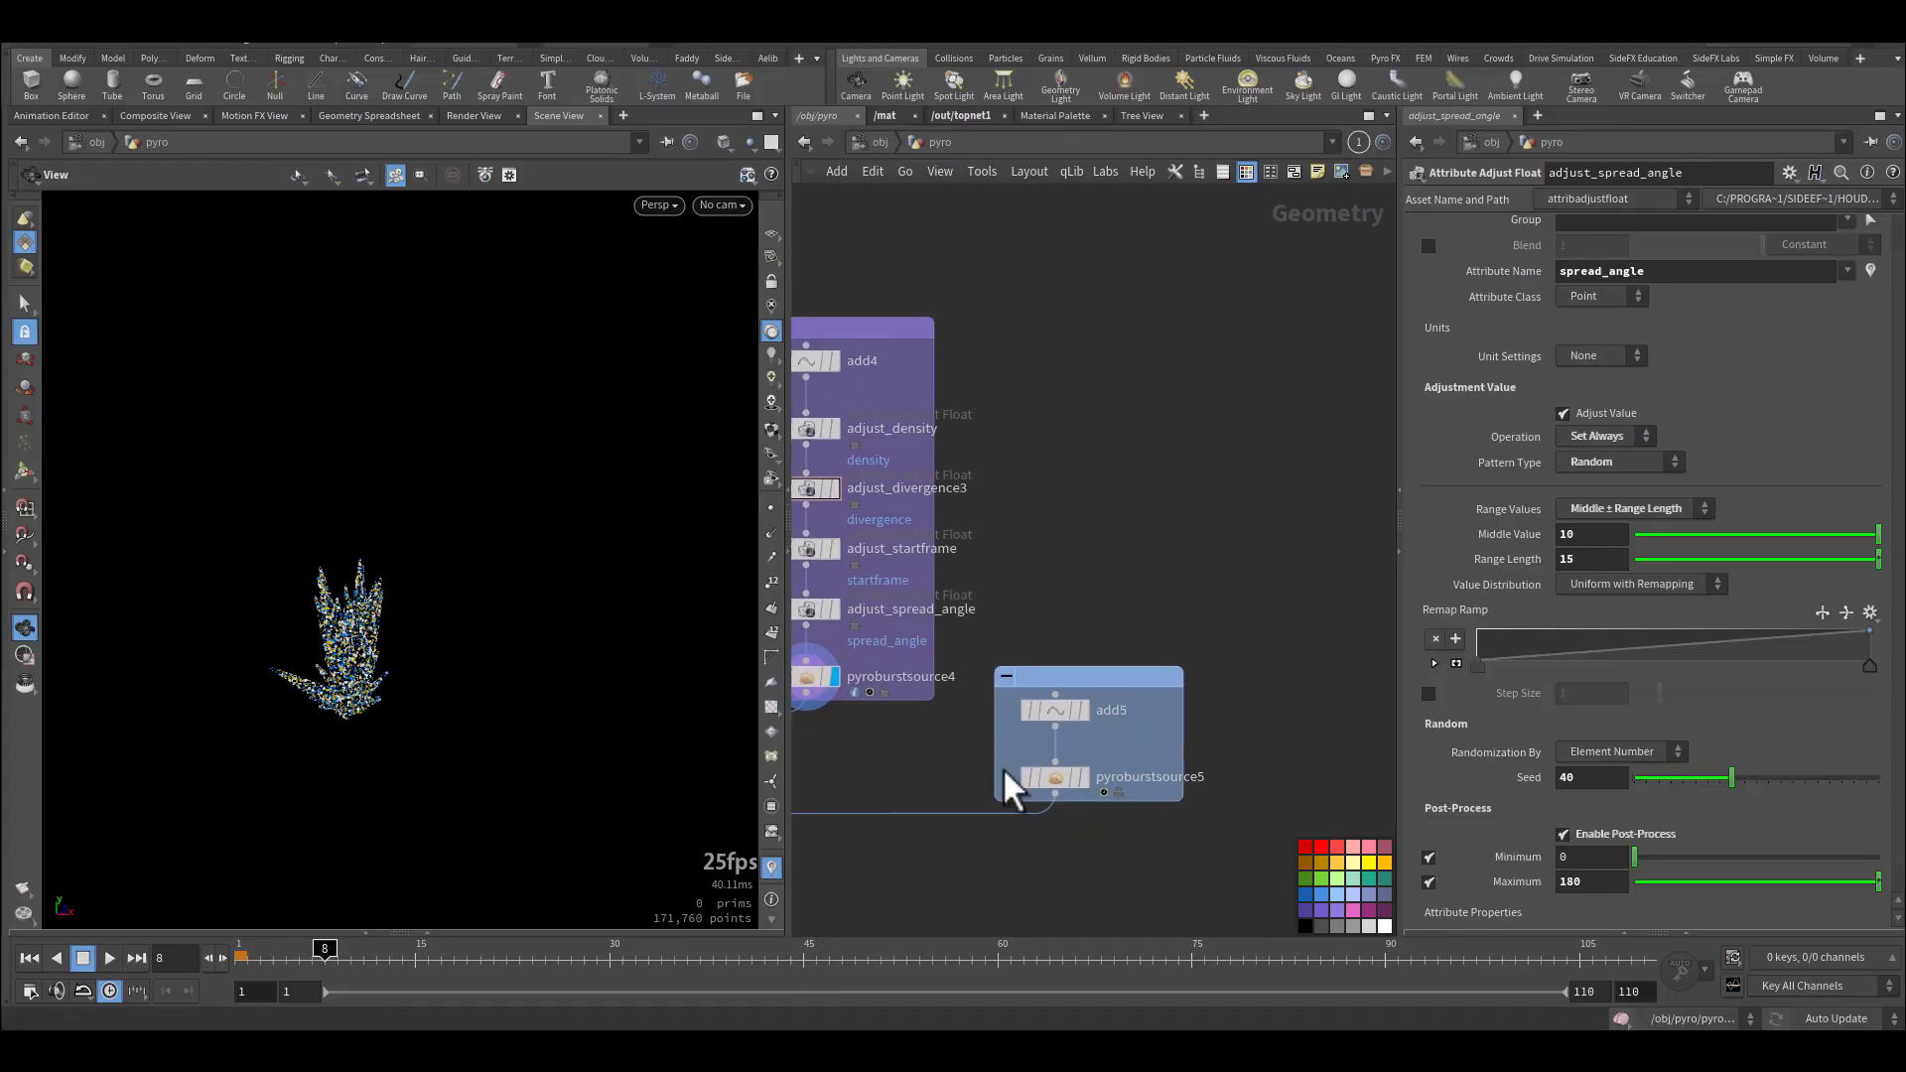
click(1086, 778)
click(1057, 778)
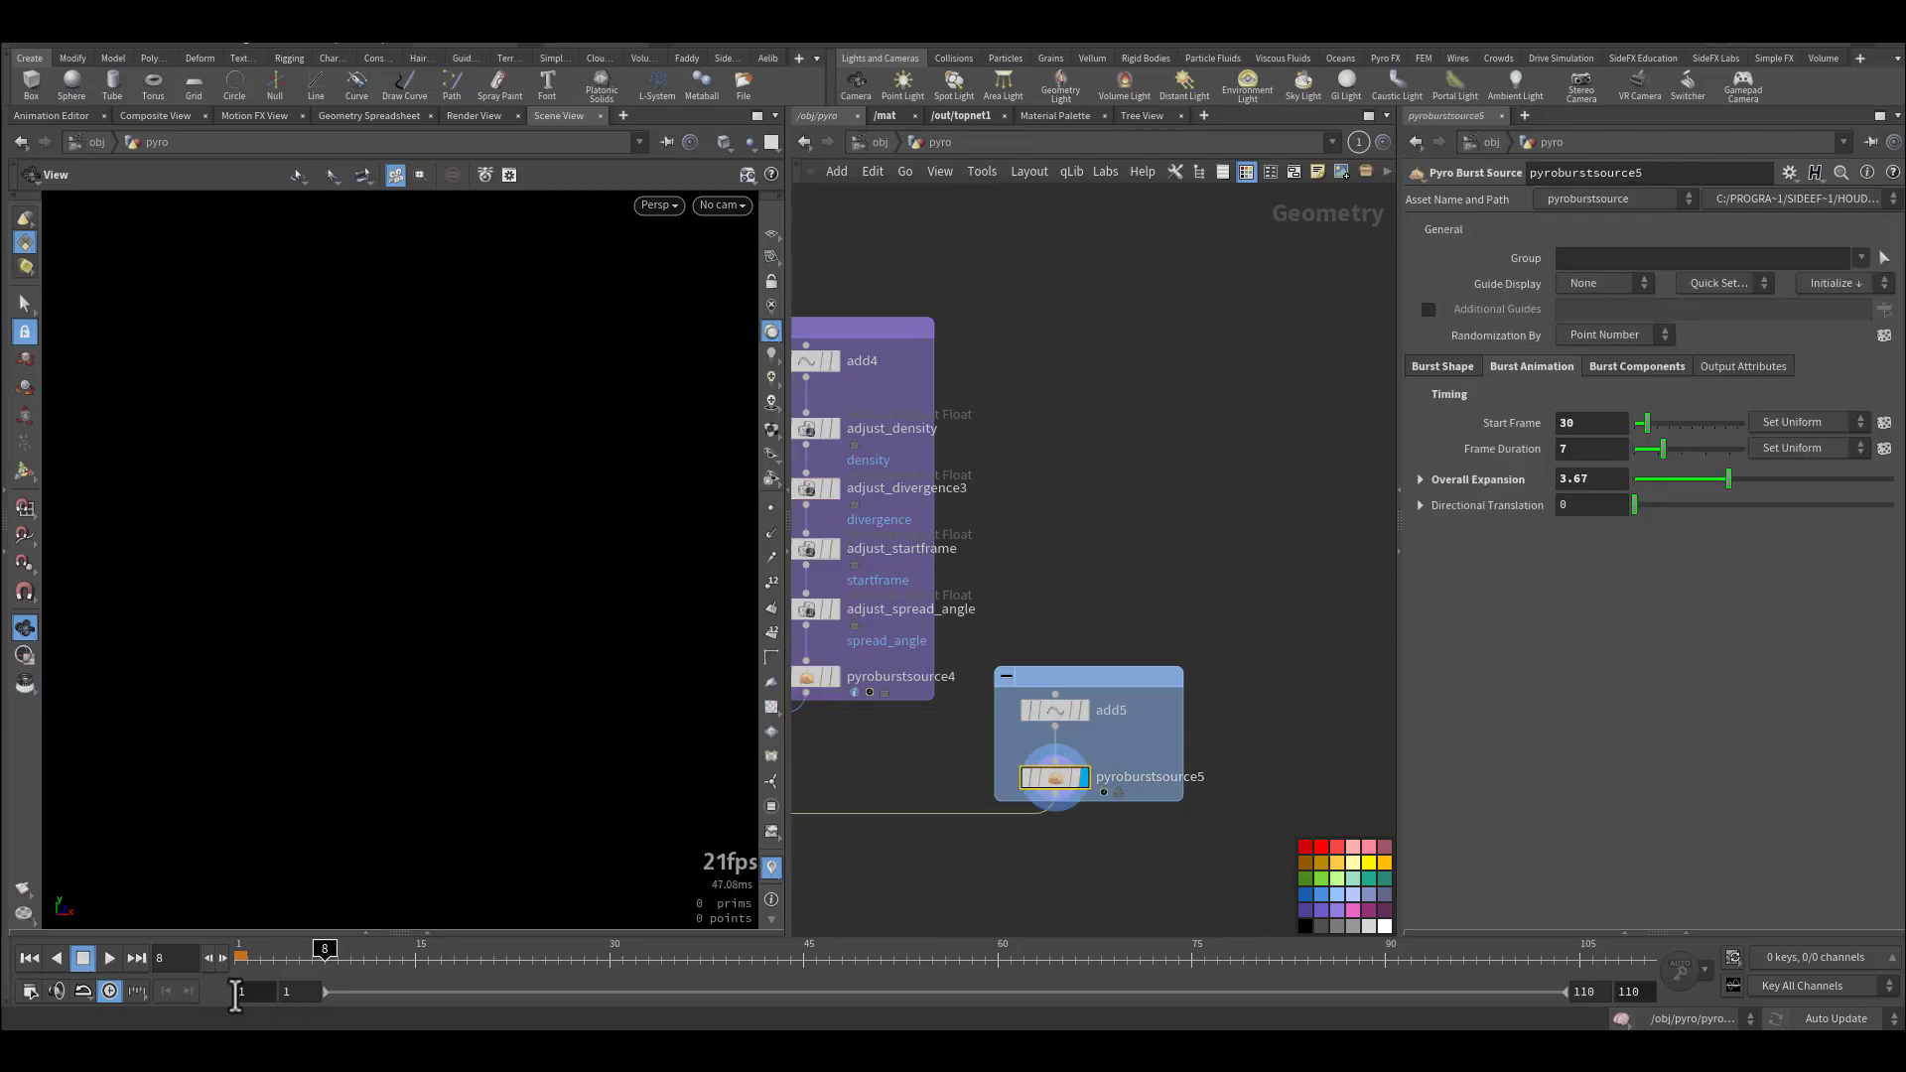
Scrub to frame 36 and orbit around the burst, then drag the timeline back toward frame 1.
drag(256, 951, 679, 963)
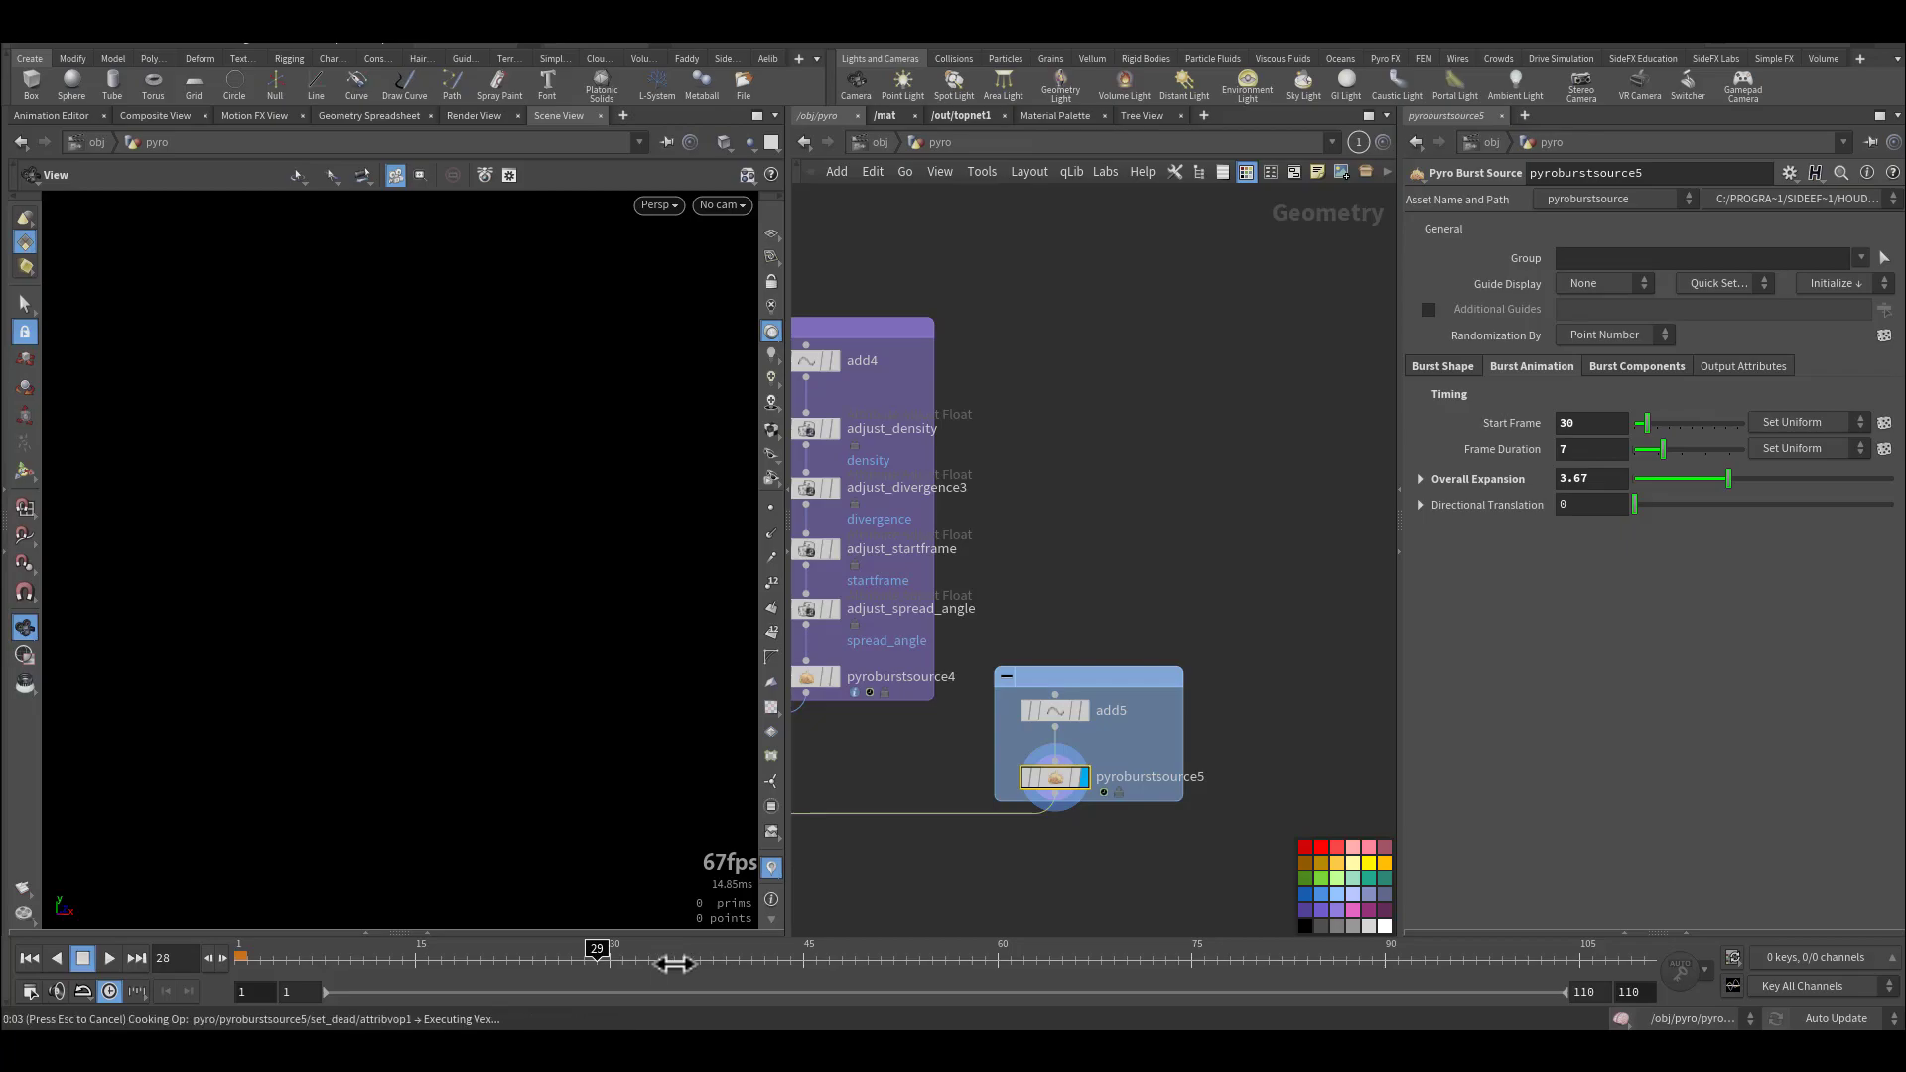
drag(673, 963, 687, 961)
drag(412, 700, 479, 593)
drag(460, 659, 371, 681)
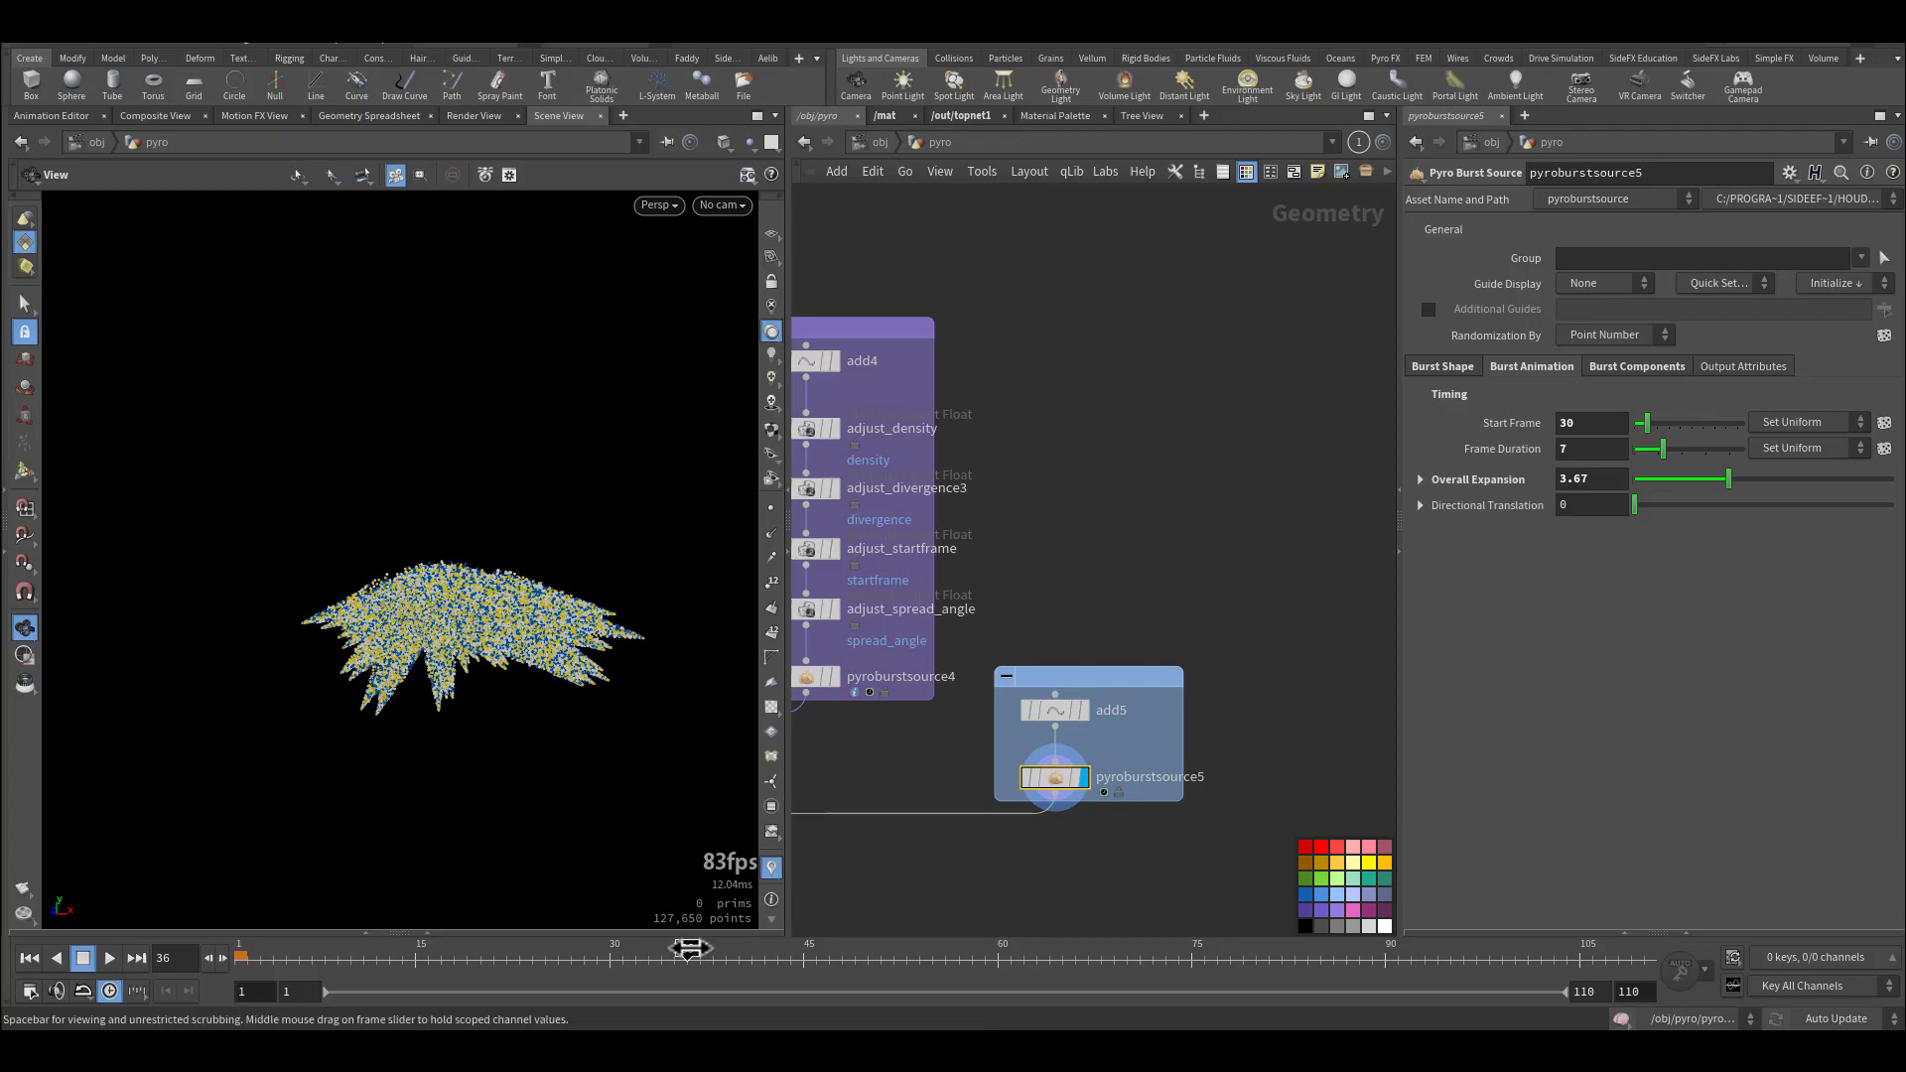
drag(687, 961, 246, 960)
Display merge1 combining all five burst sources, play the merged bursts, then stop back at frame 1.
key(h)
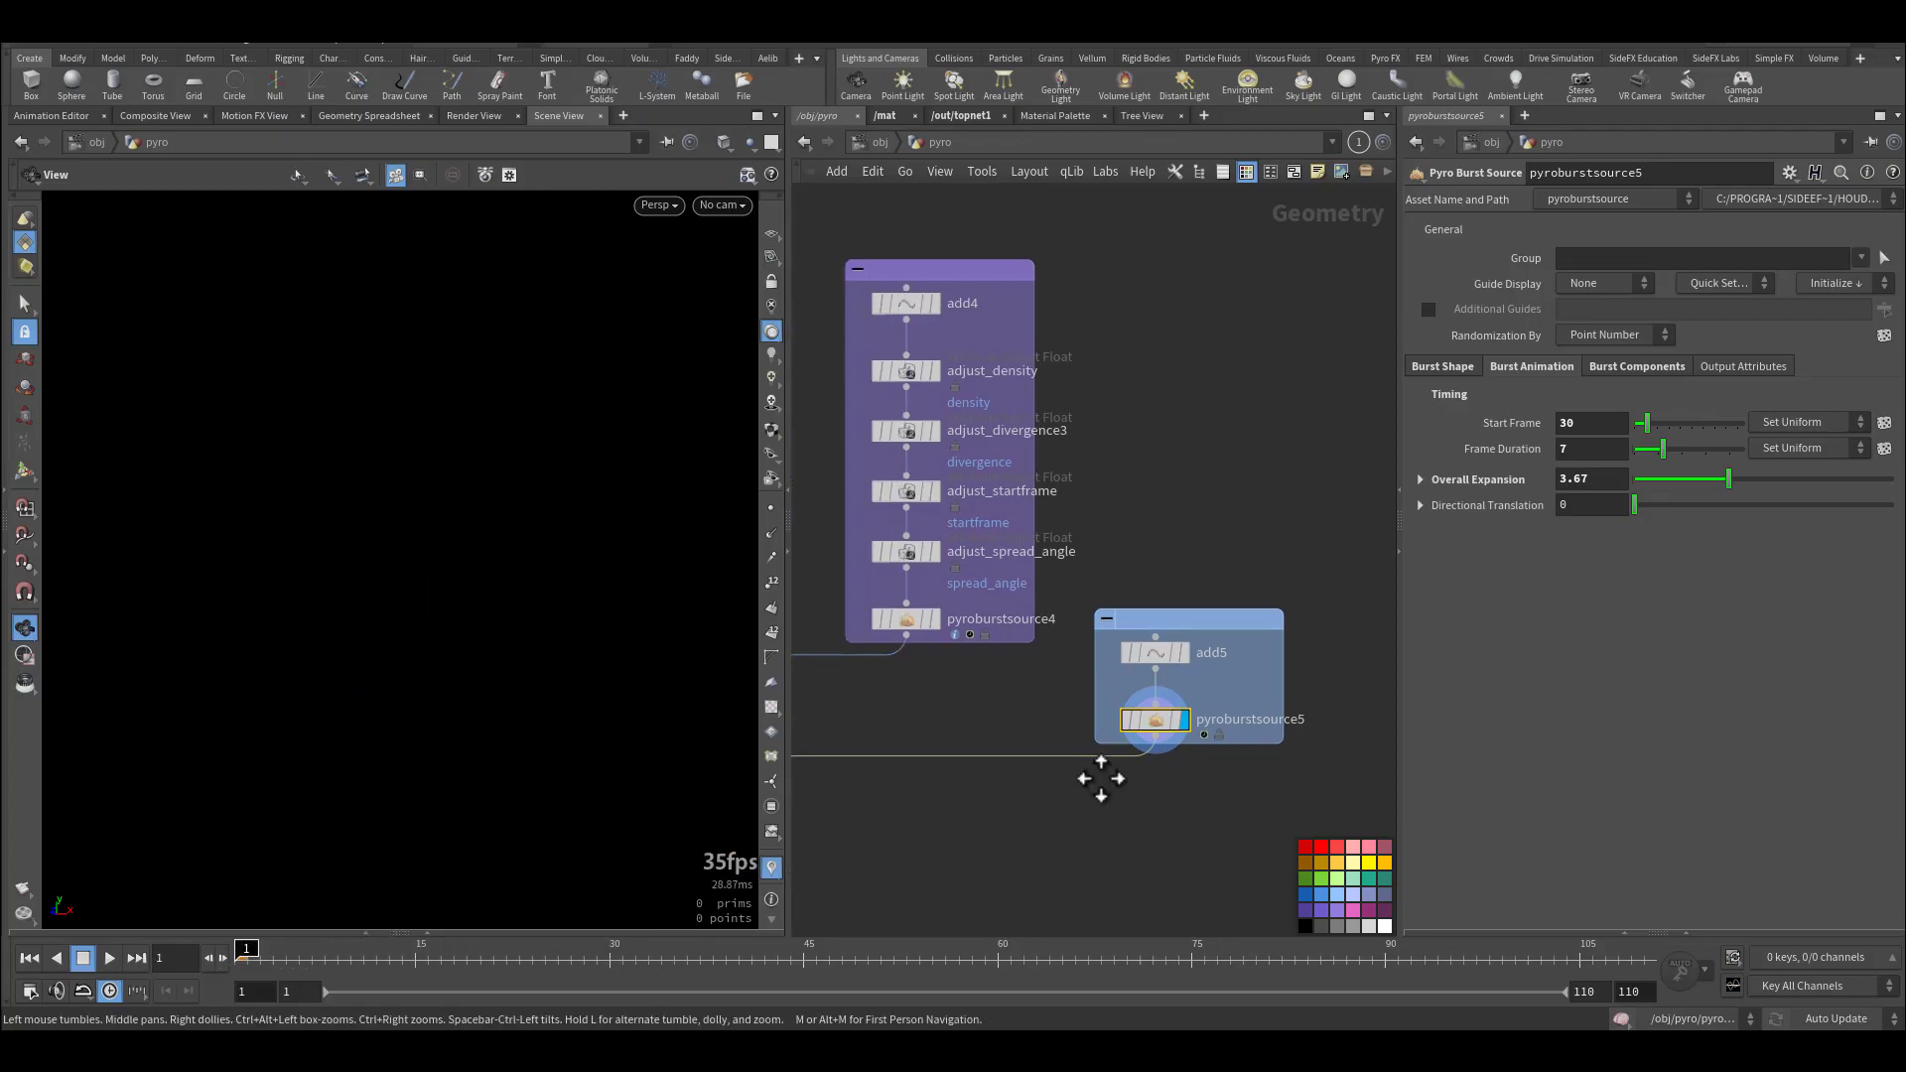
scroll(959, 874, down, 5)
scroll(1114, 825, up, 8)
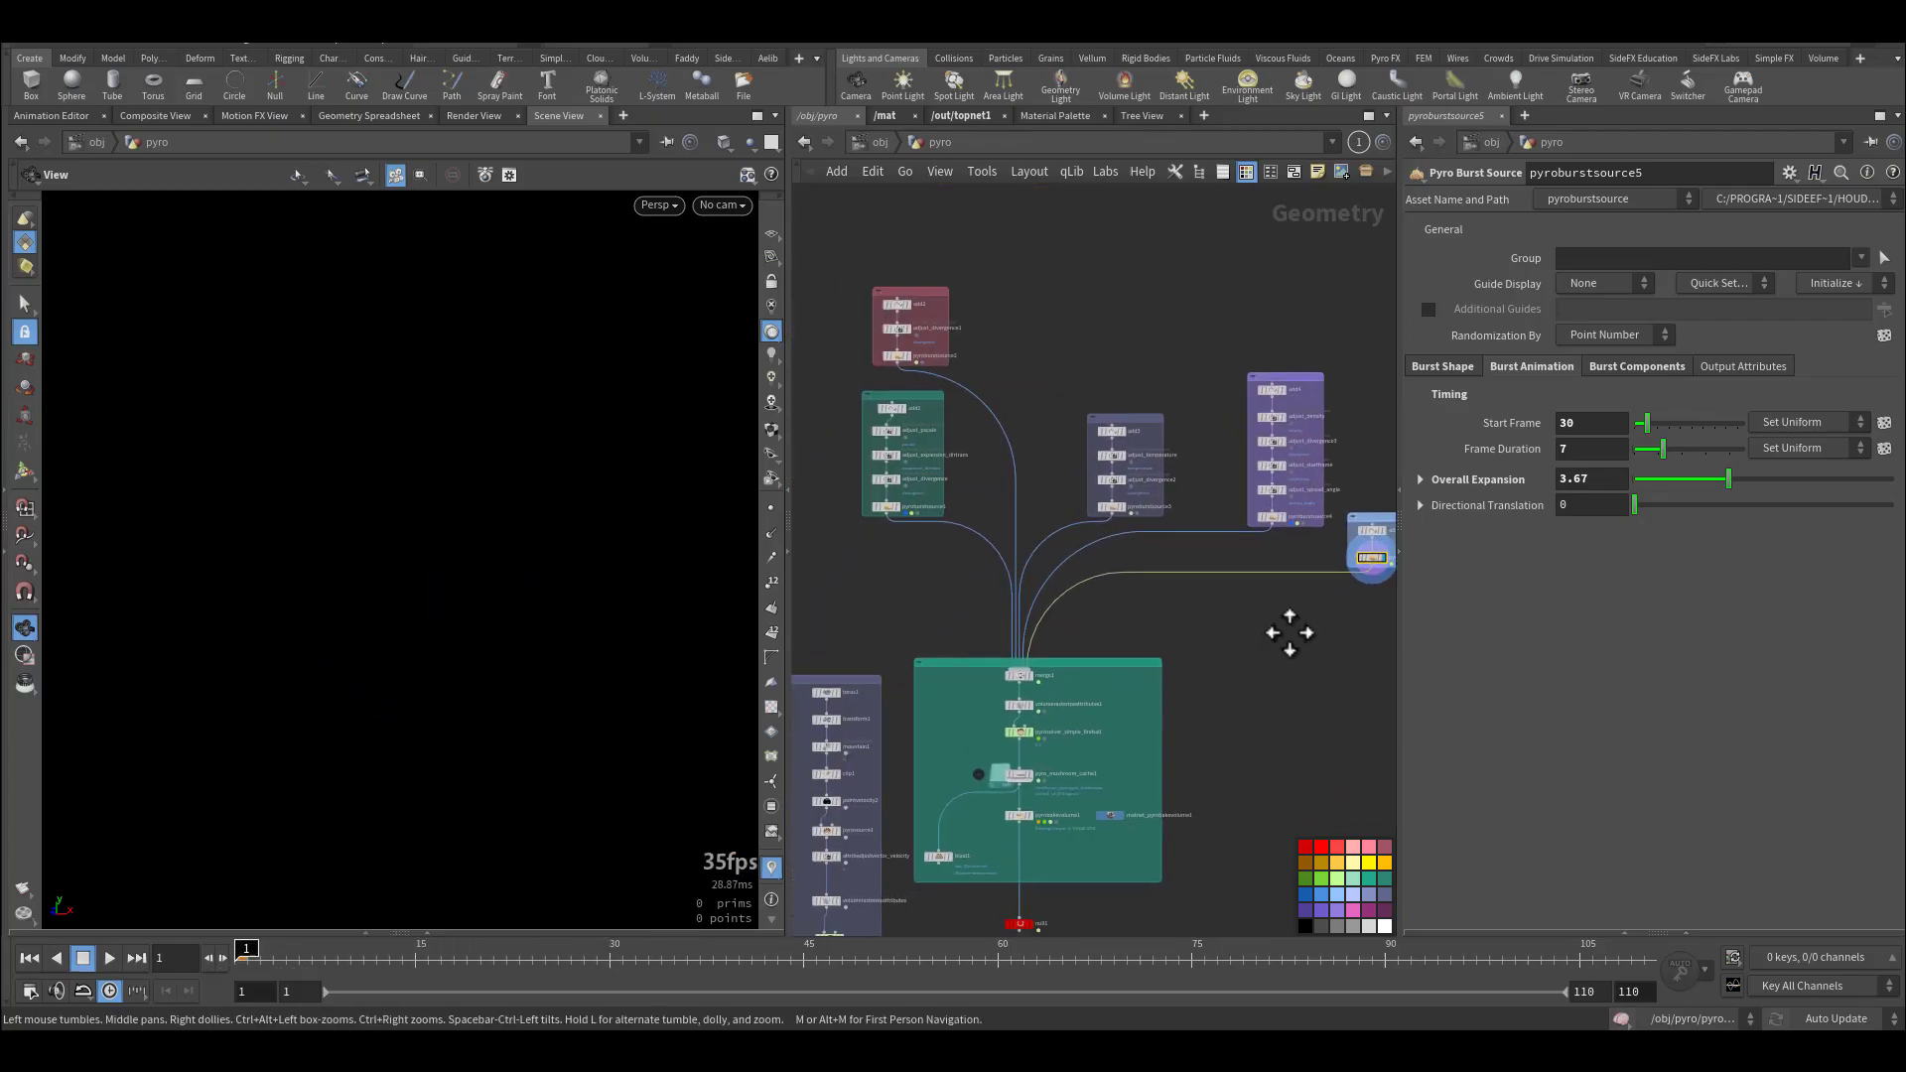
click(1040, 613)
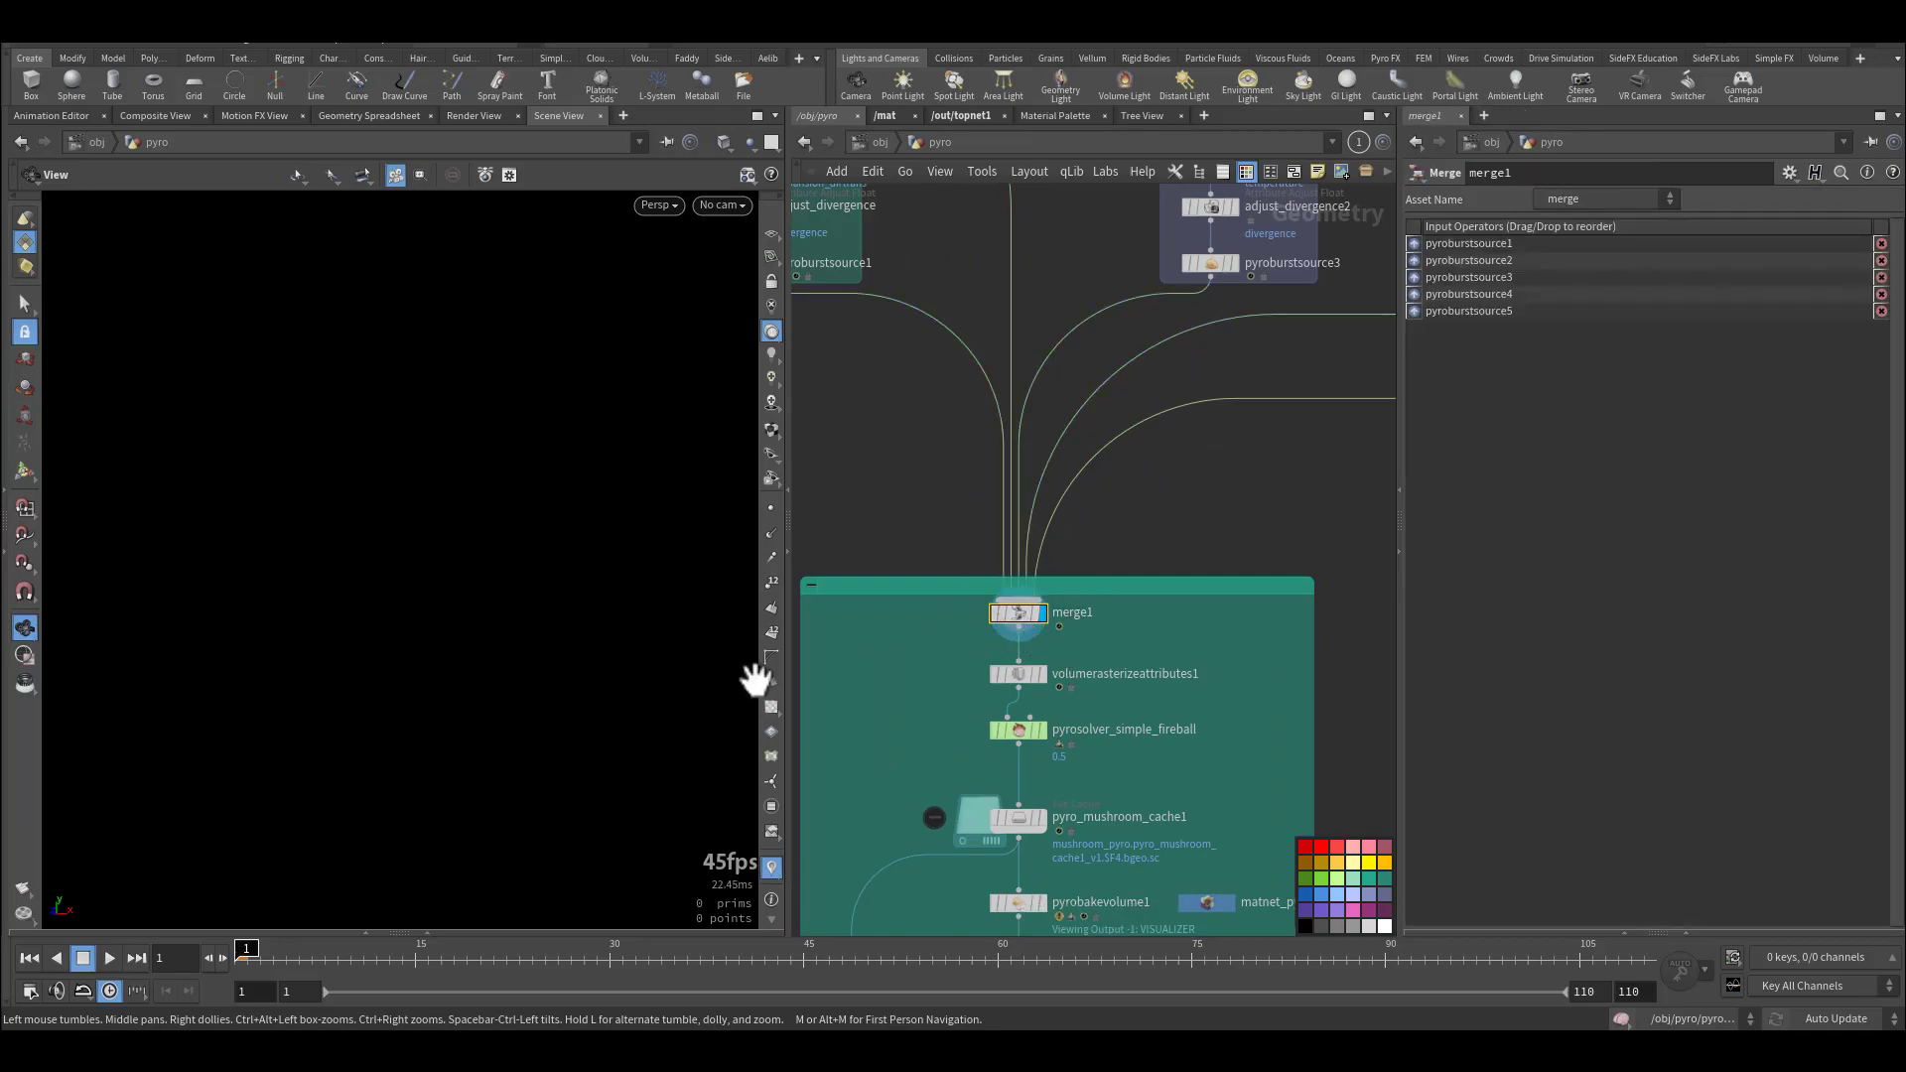
click(111, 958)
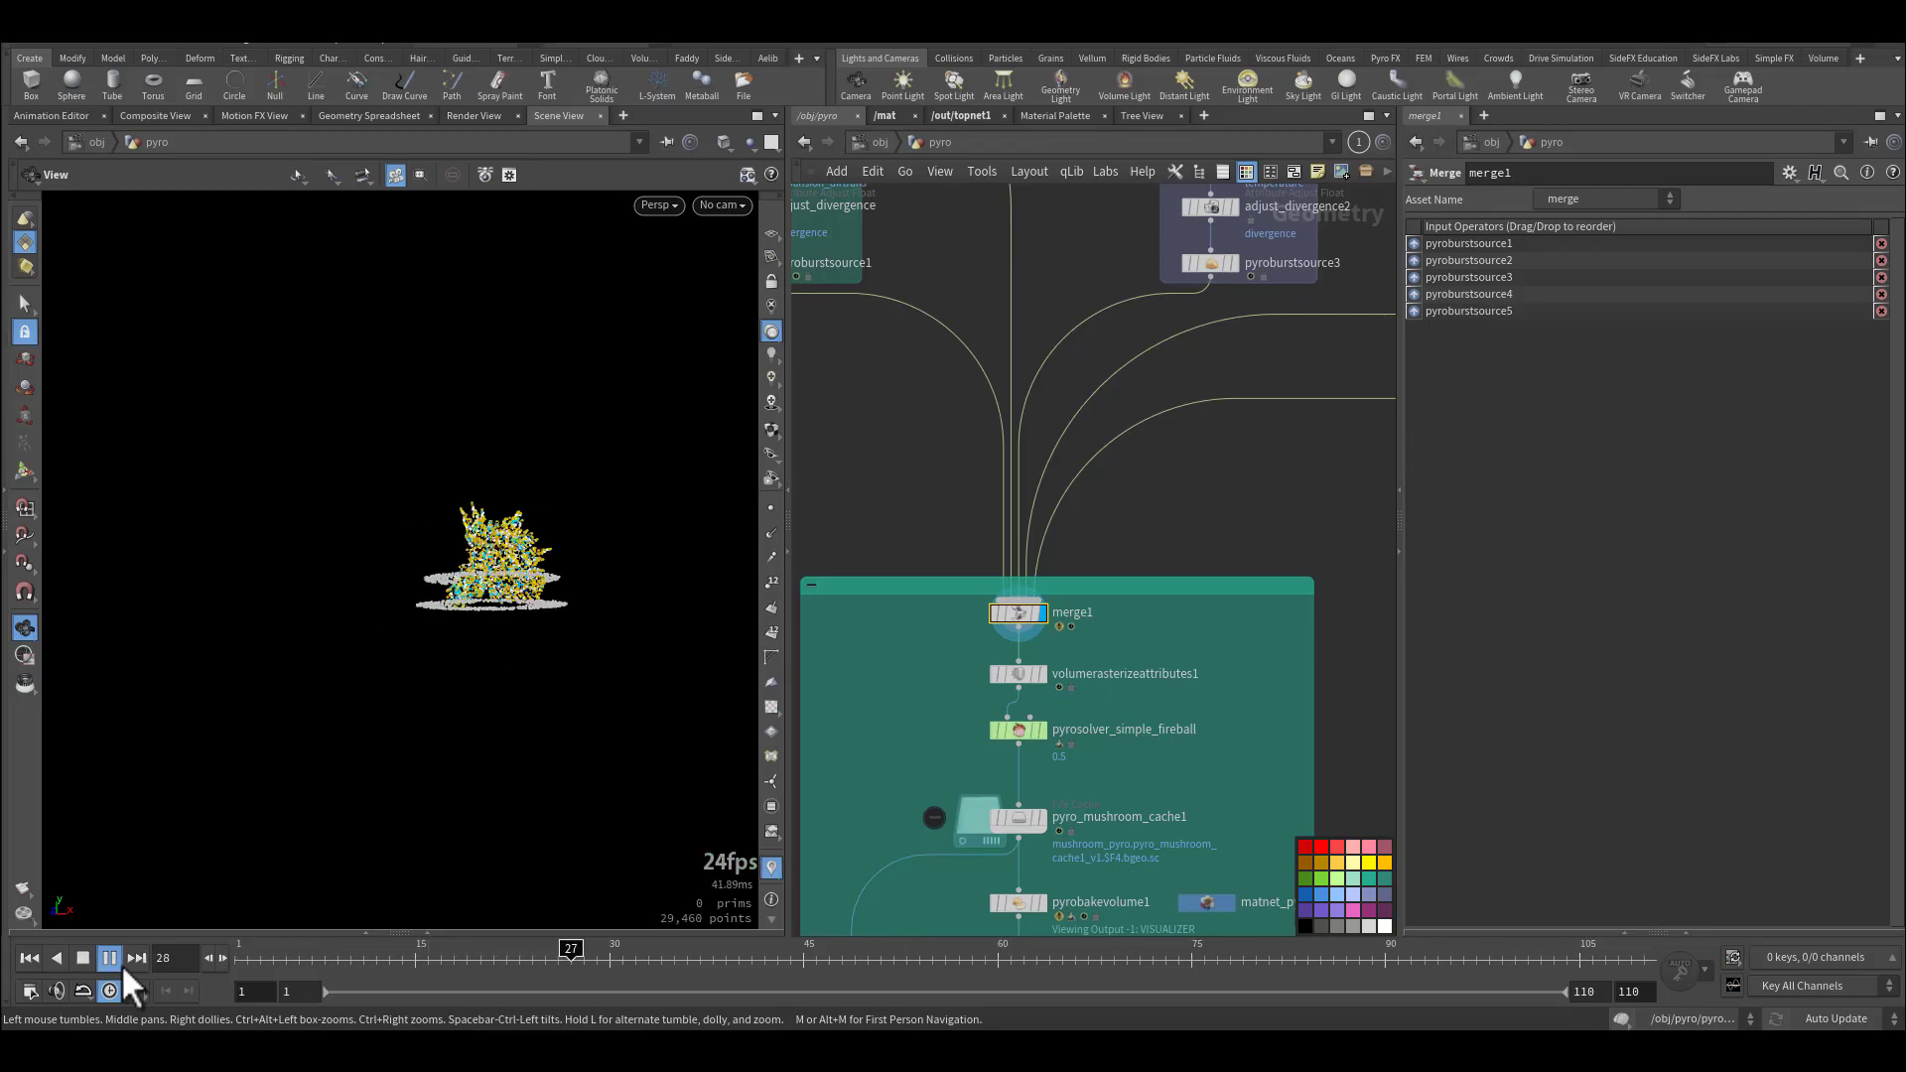
click(29, 958)
scroll(915, 724, up, 5)
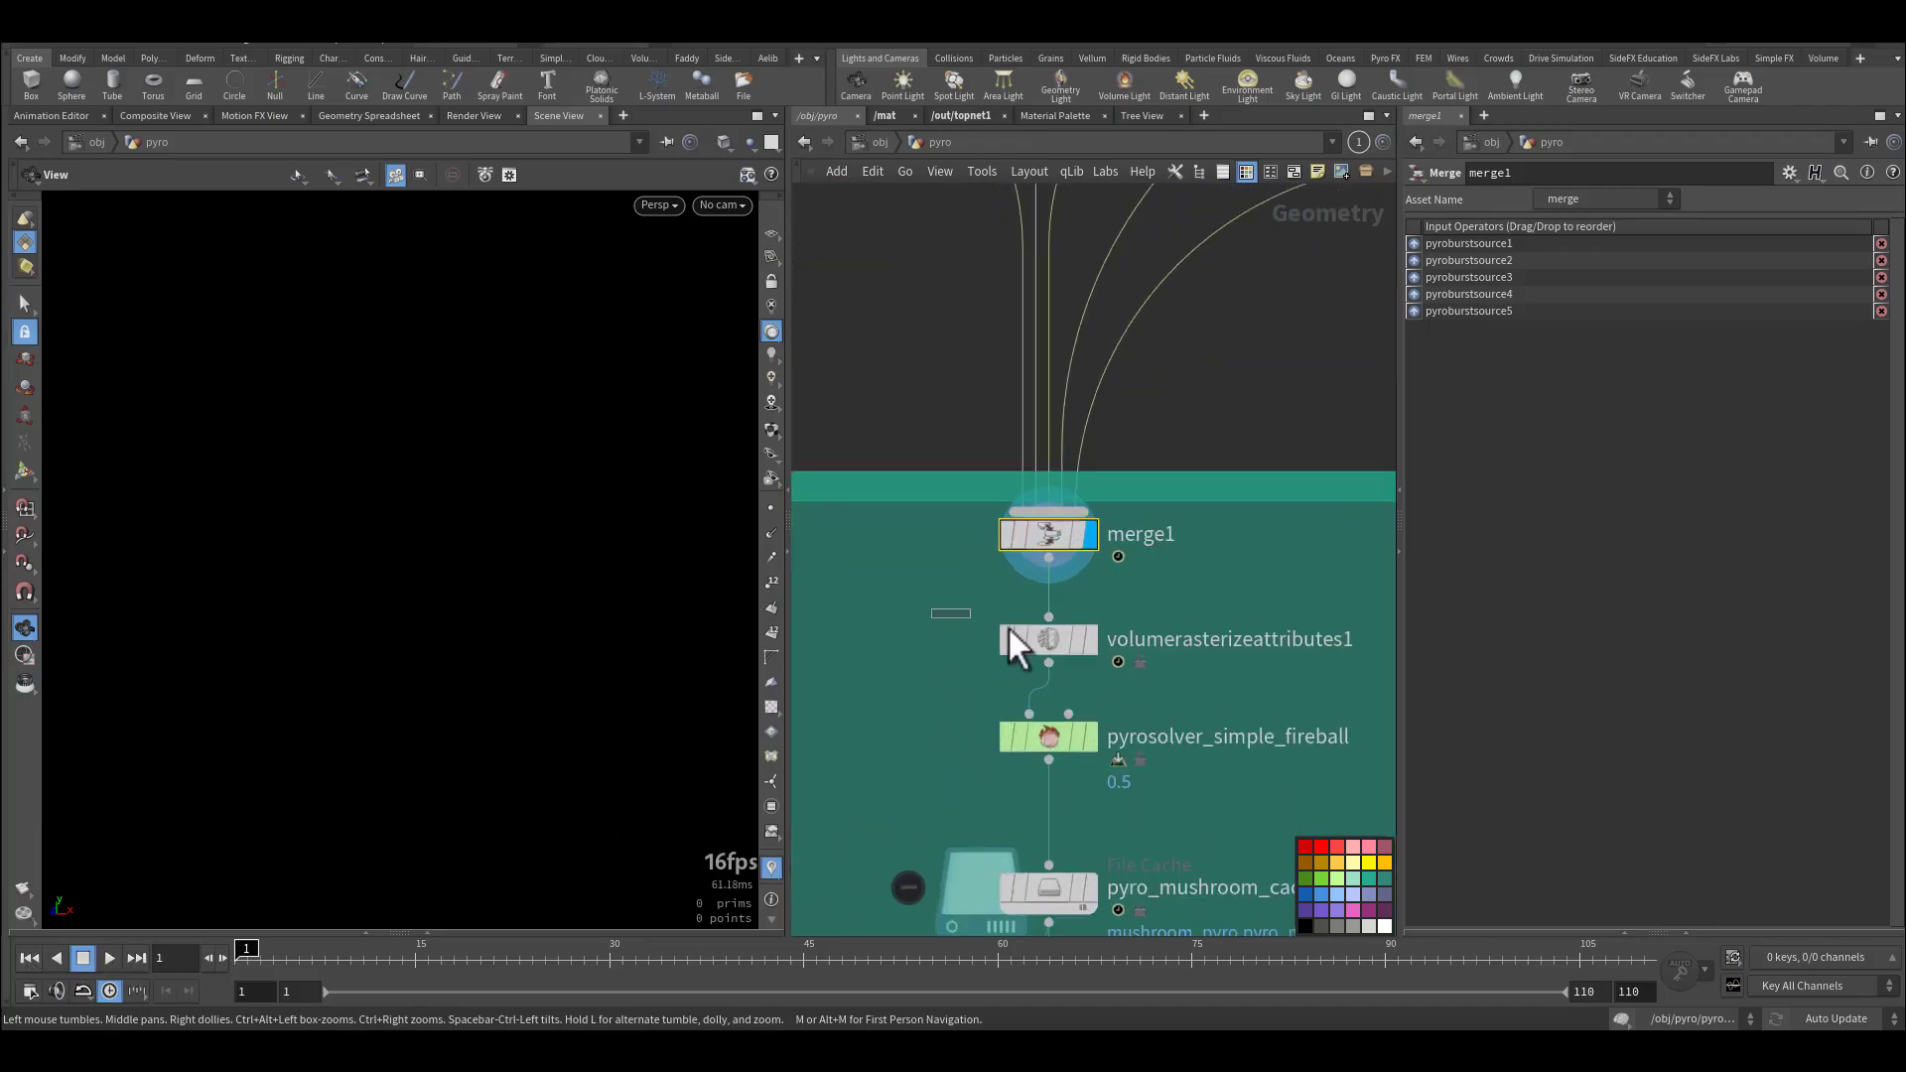
Display volumerasterizeattributes1 and check its list of rasterized attribute names.
click(1092, 639)
click(1088, 637)
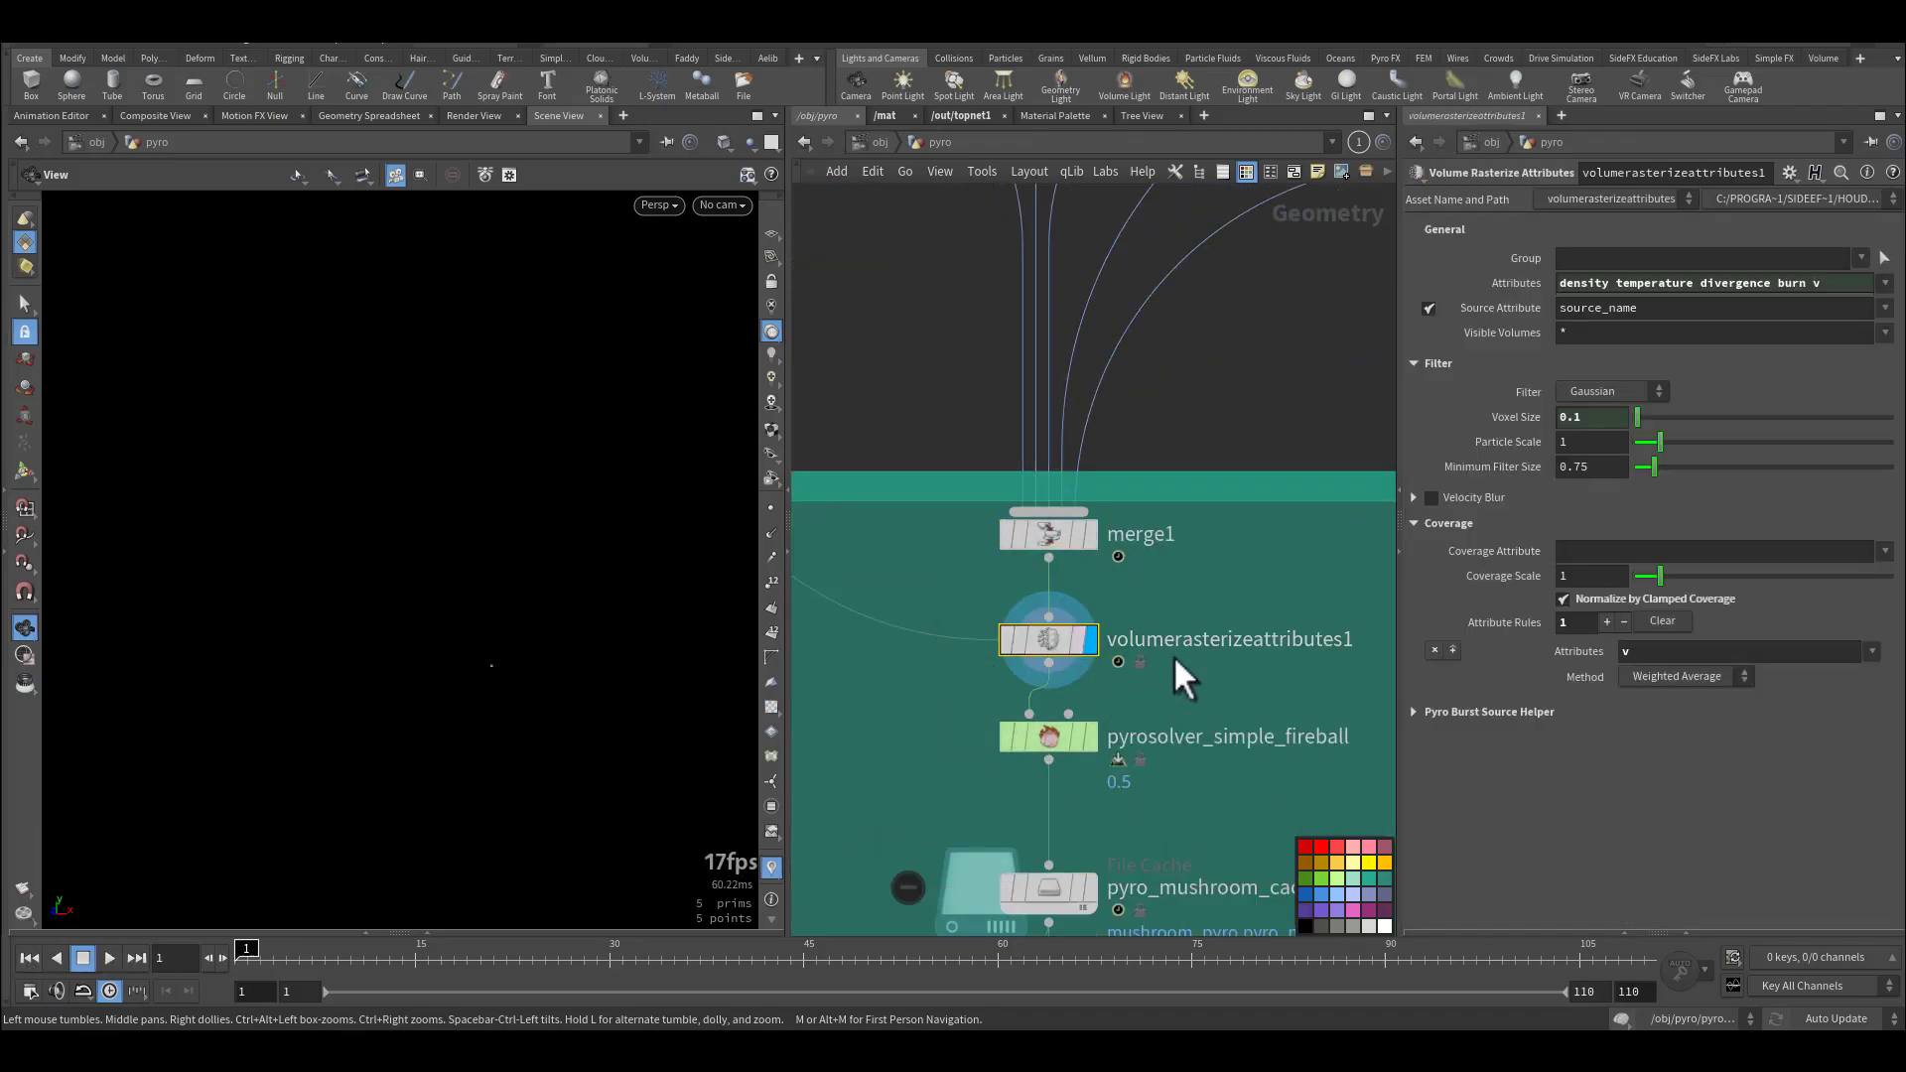
drag(1836, 286, 1524, 283)
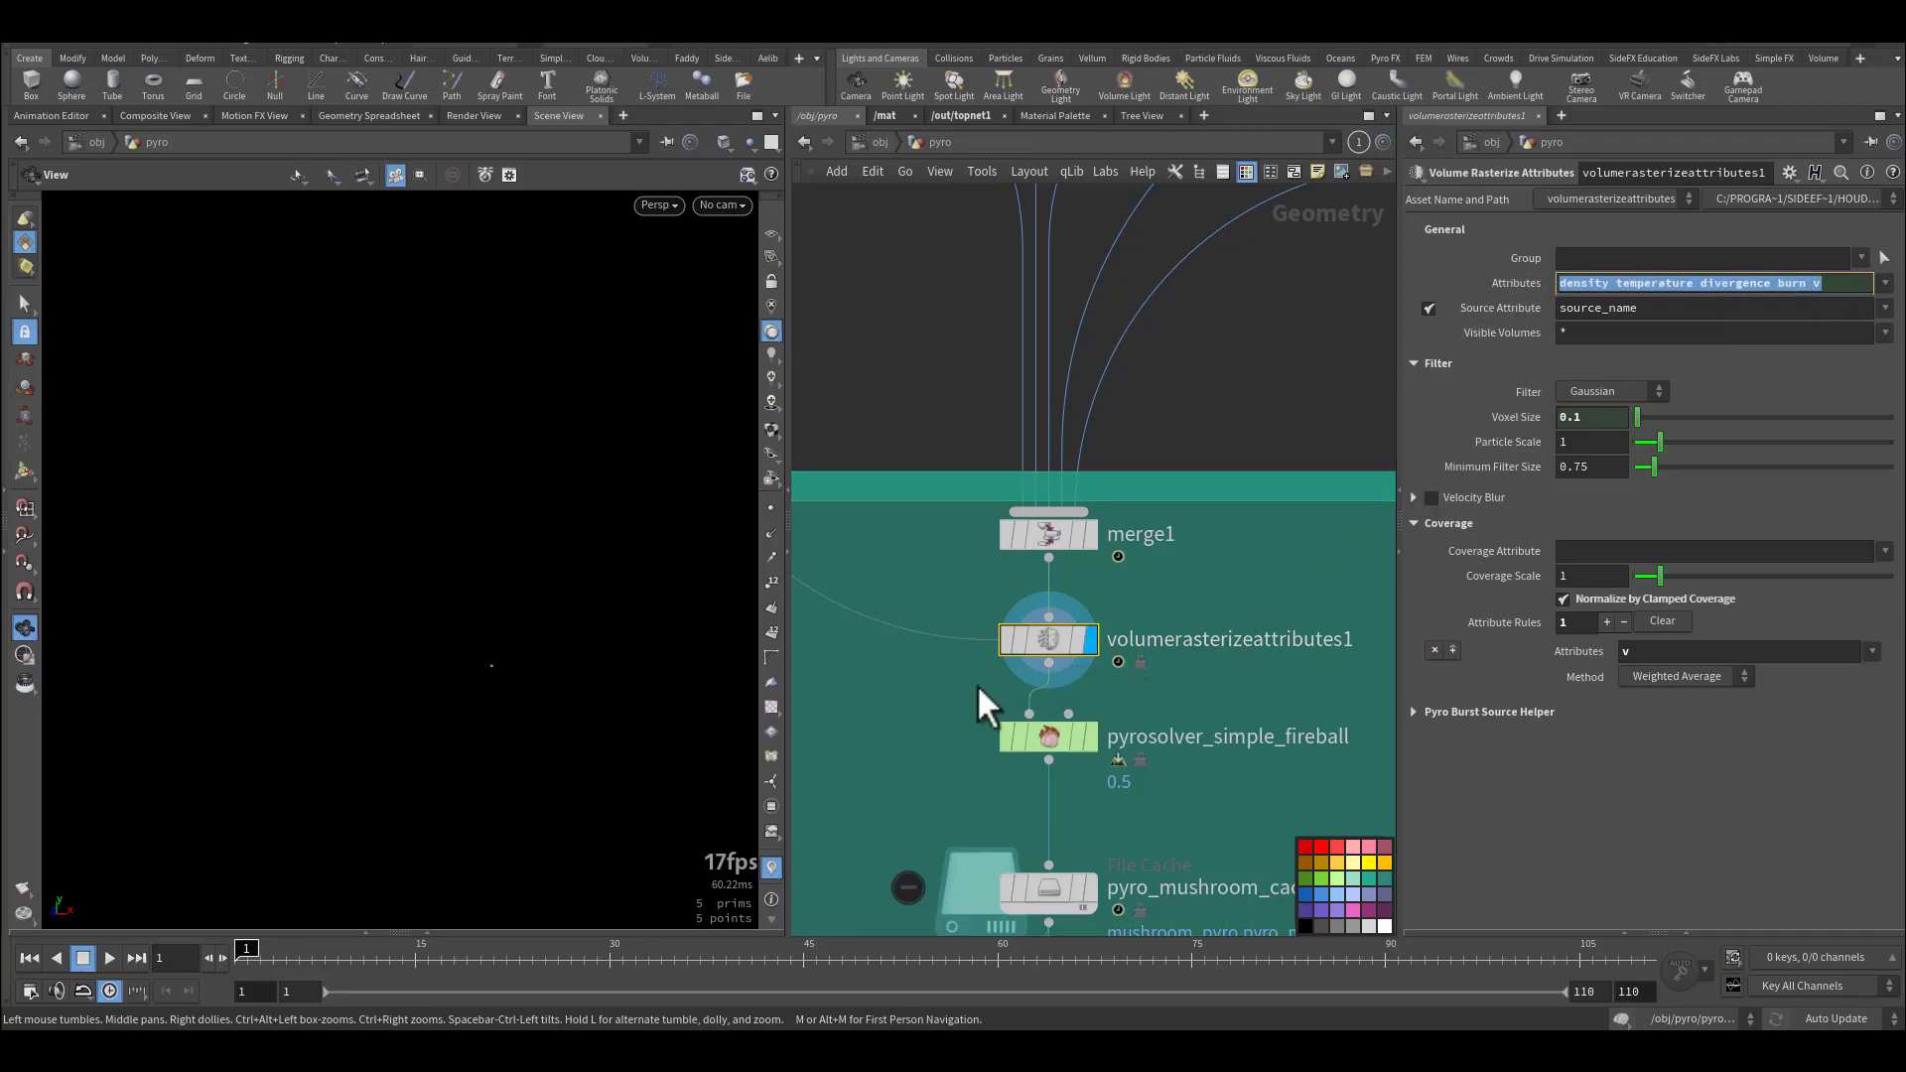
Select pyrosolver_simple_fireball and check voxel size 0.5, its bounds, and collision voxel size 0.1.
middle_drag(931, 724, 933, 562)
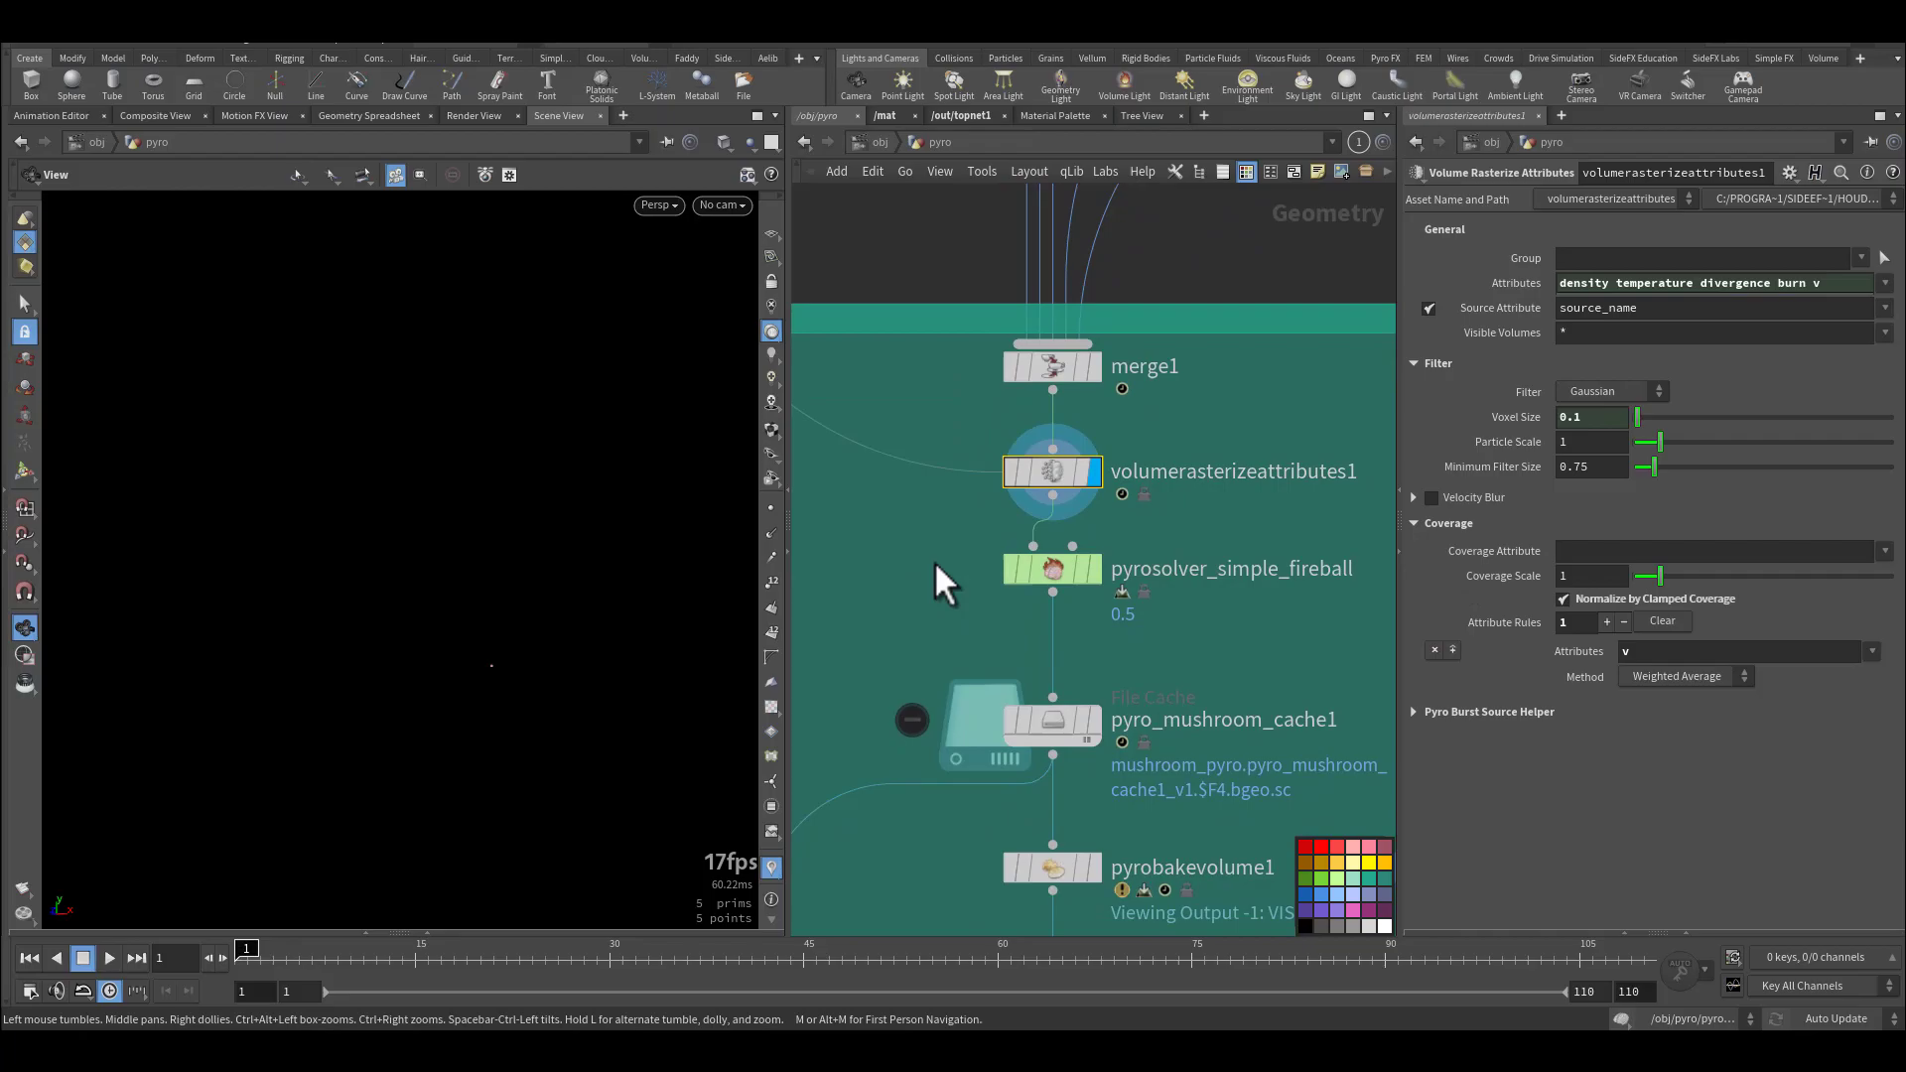
mouse_move(1100, 572)
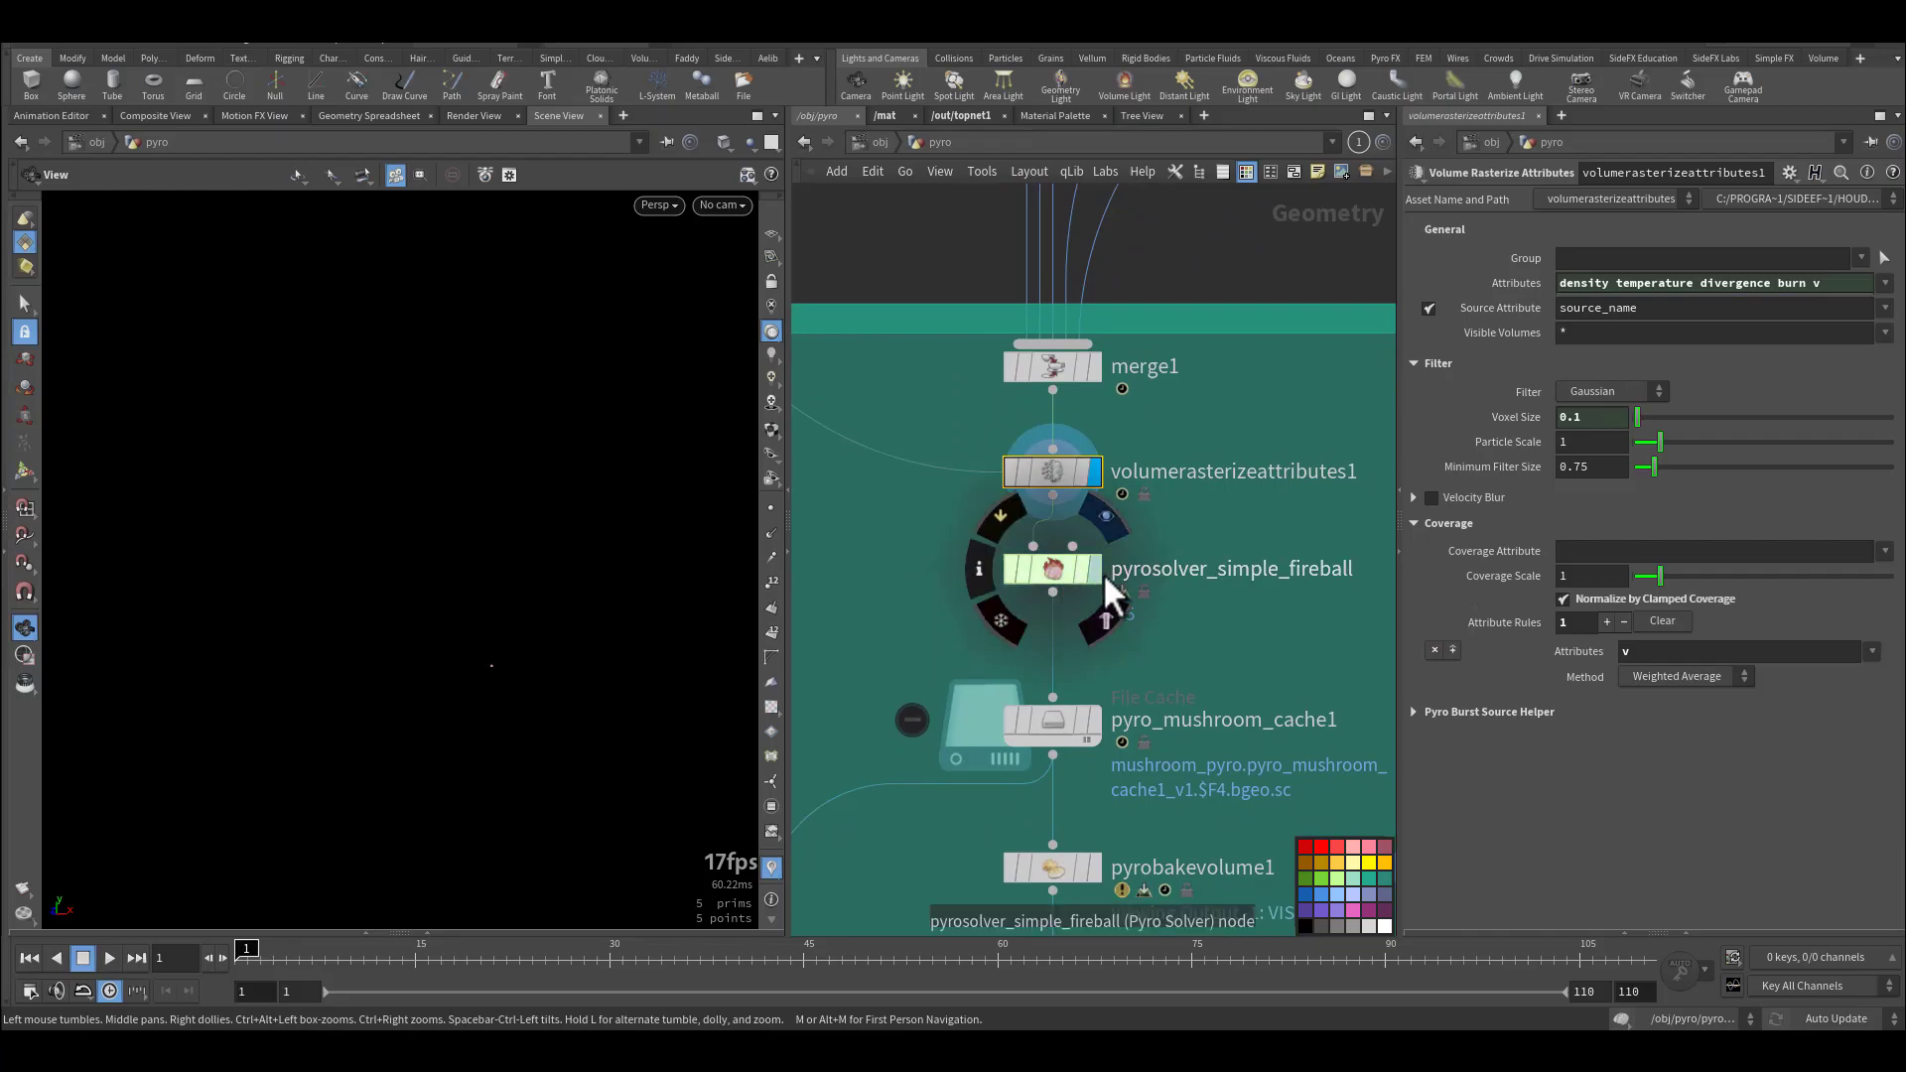
click(1056, 570)
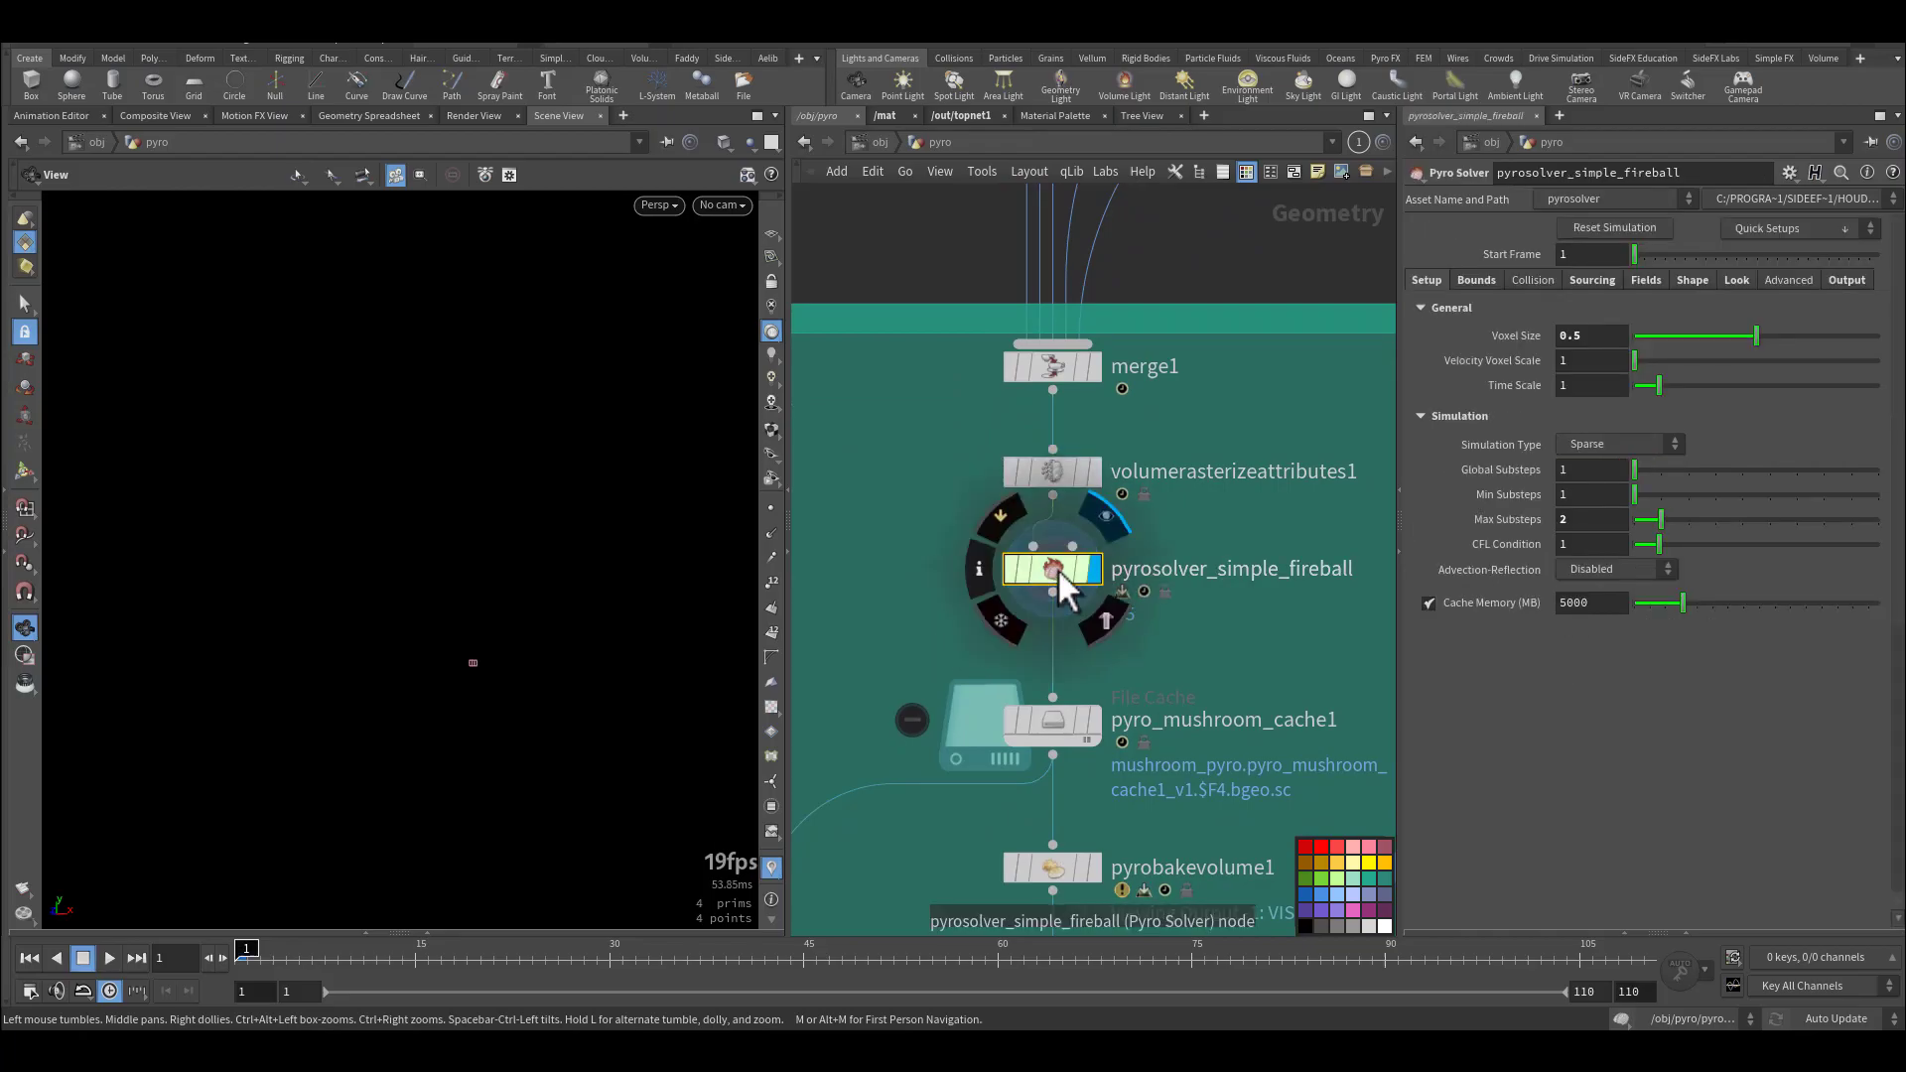
click(1586, 335)
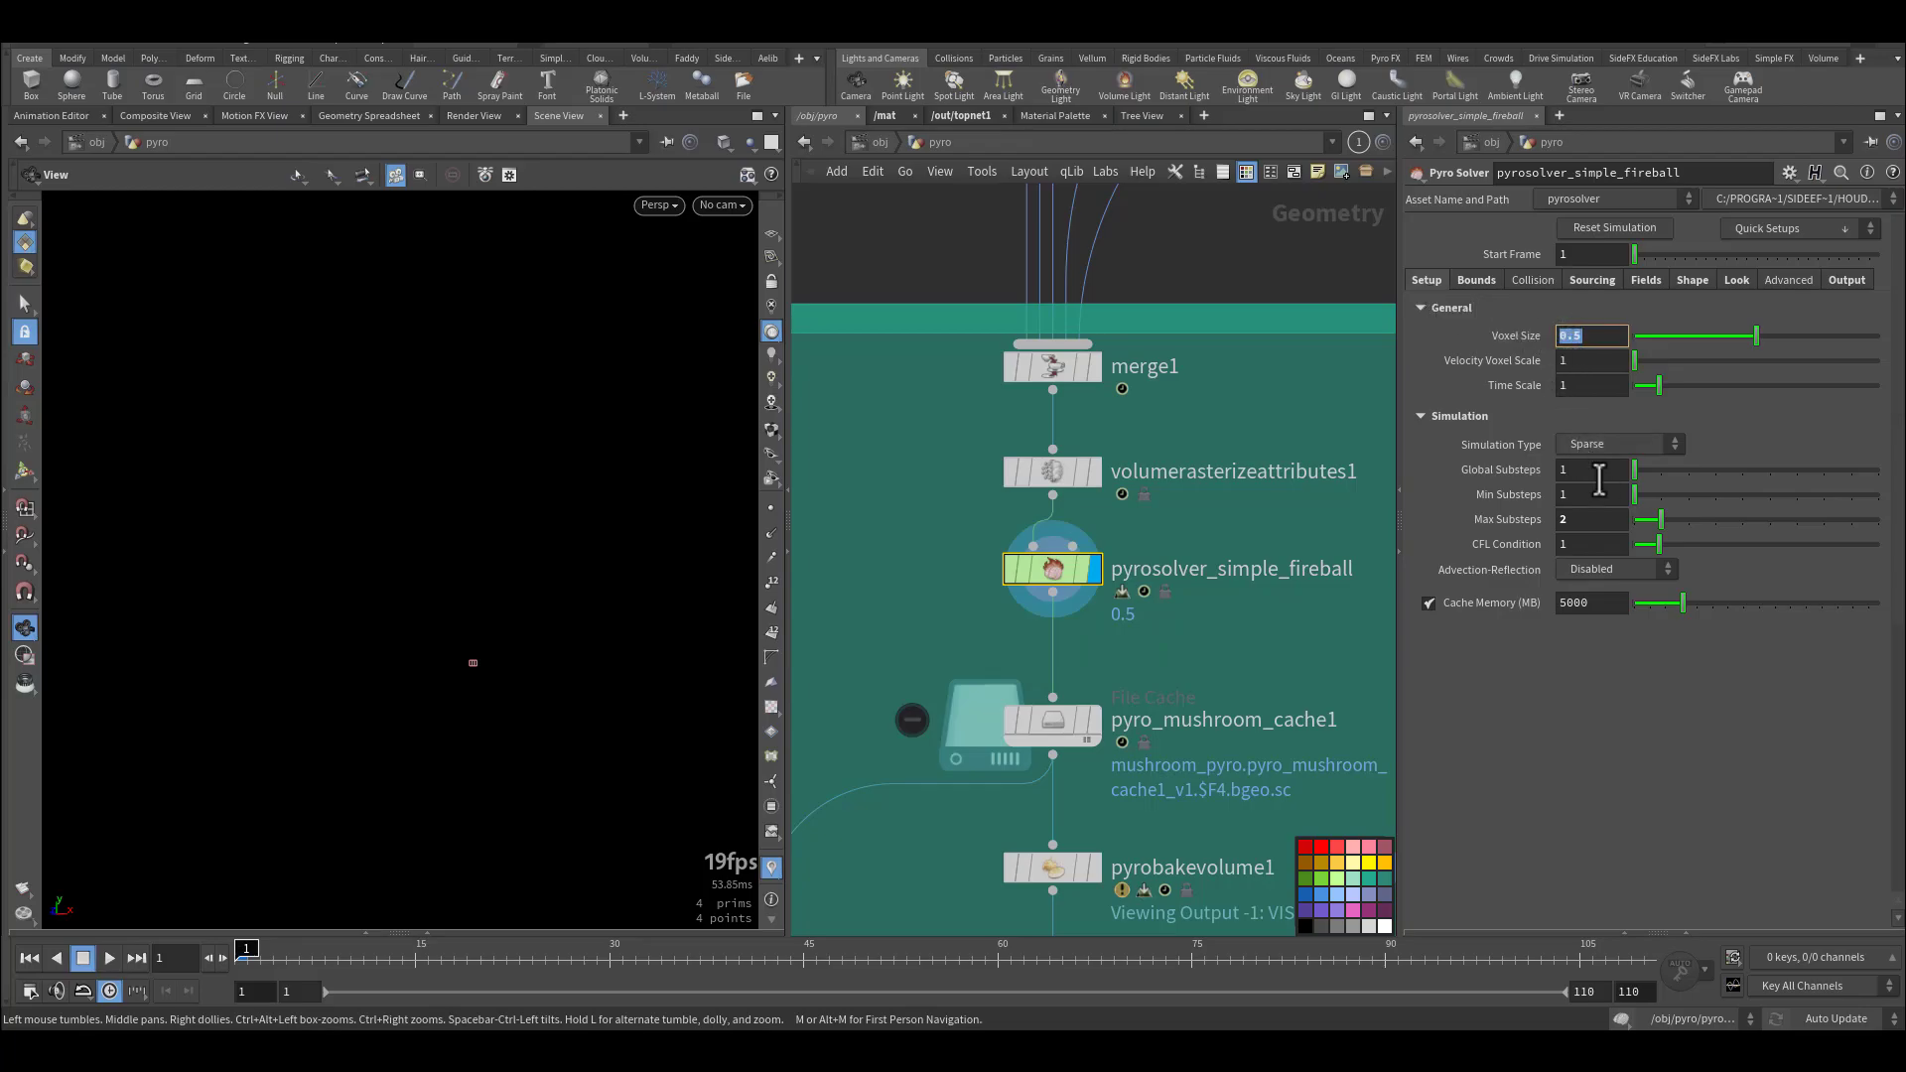
click(1489, 280)
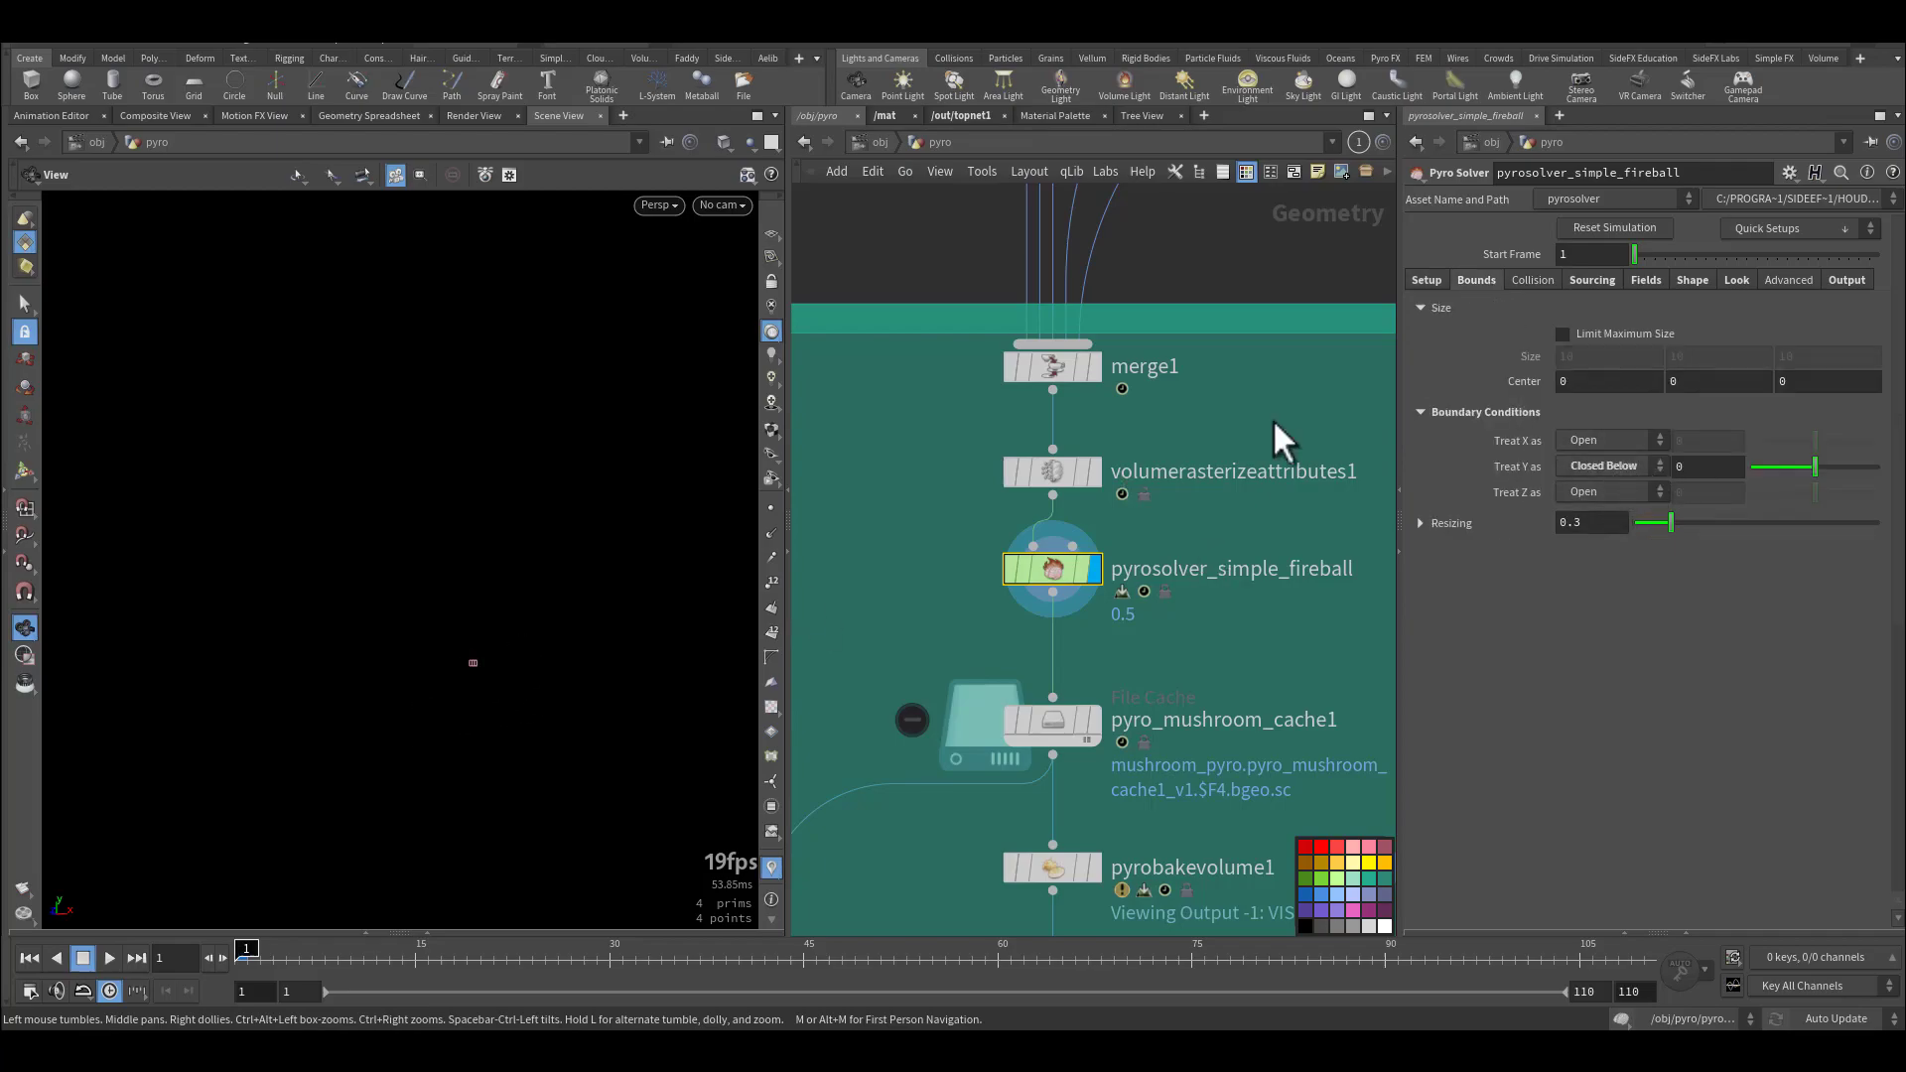
click(1527, 280)
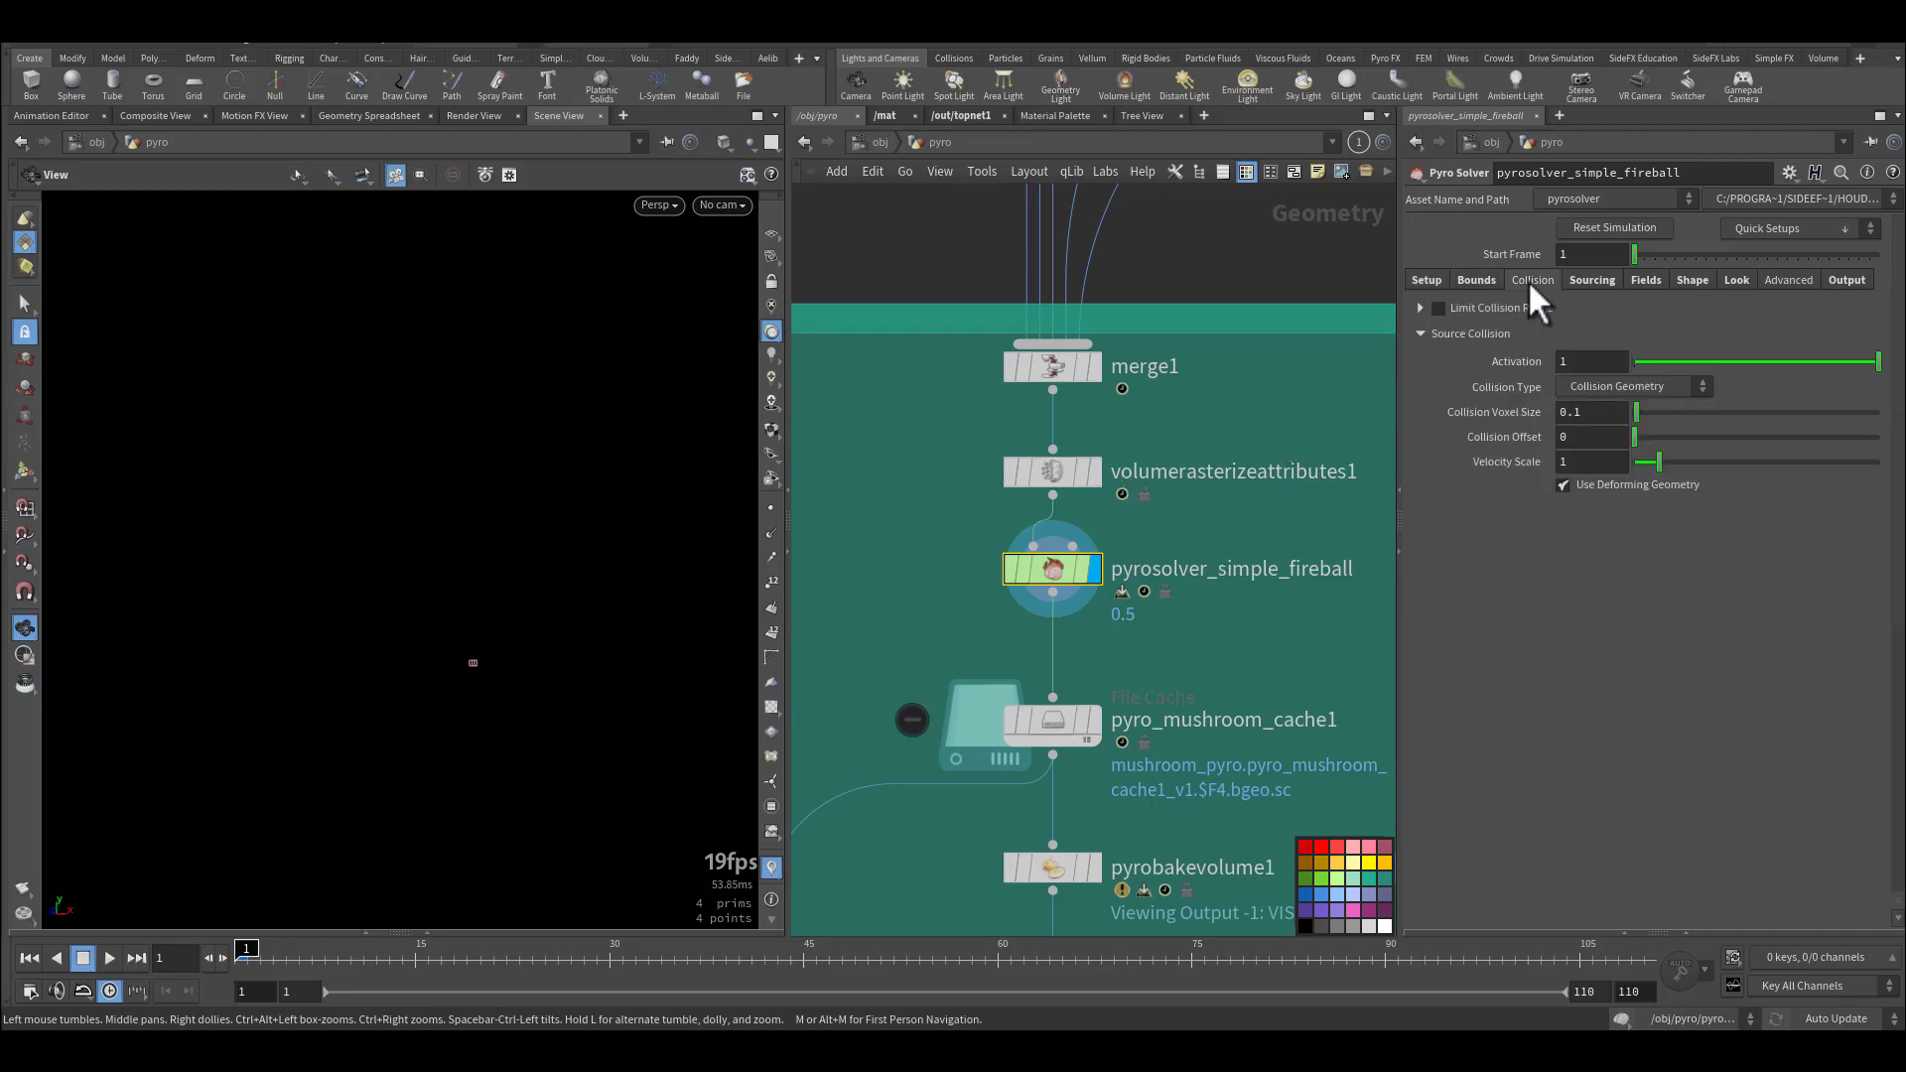
Review the solver's sourcing volumes: density, density into temperature, and burn into flame.
click(1594, 281)
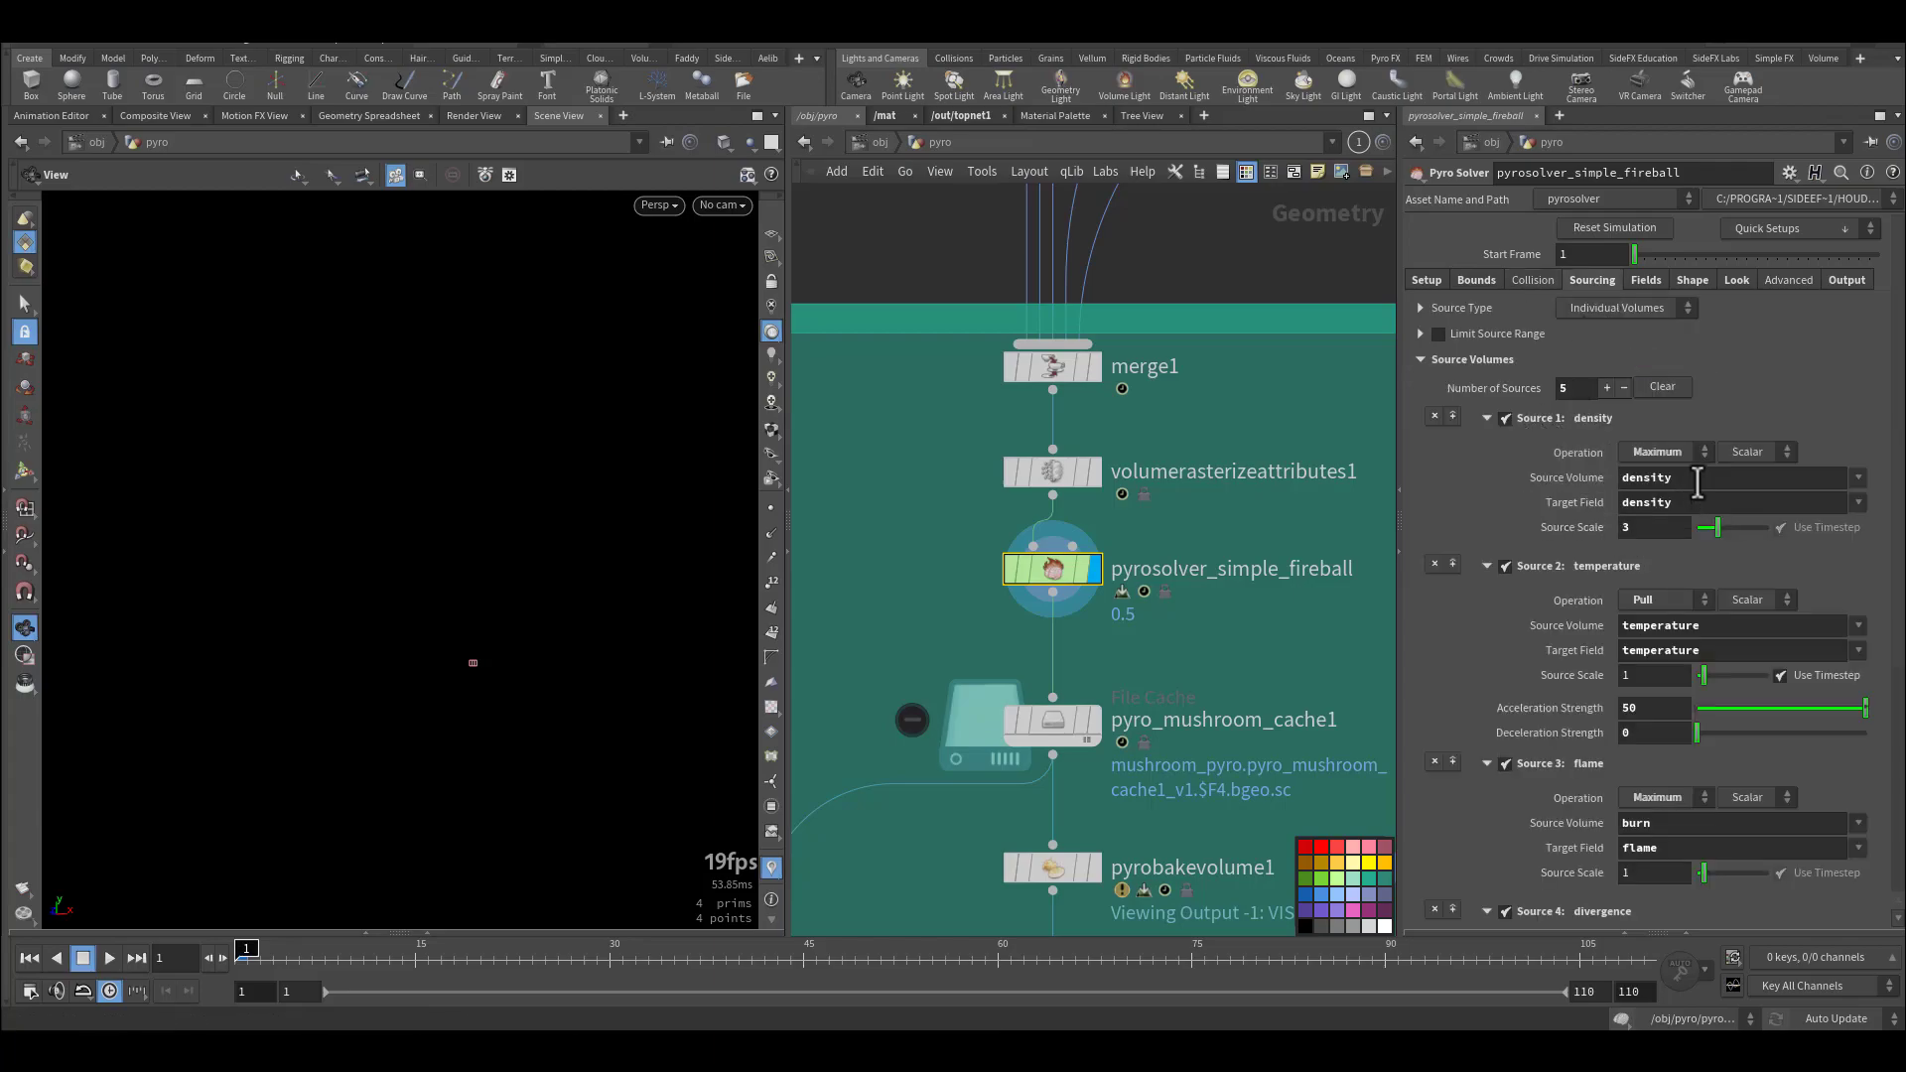
drag(1692, 479, 1612, 527)
drag(1719, 647, 1588, 714)
drag(1648, 823, 1594, 830)
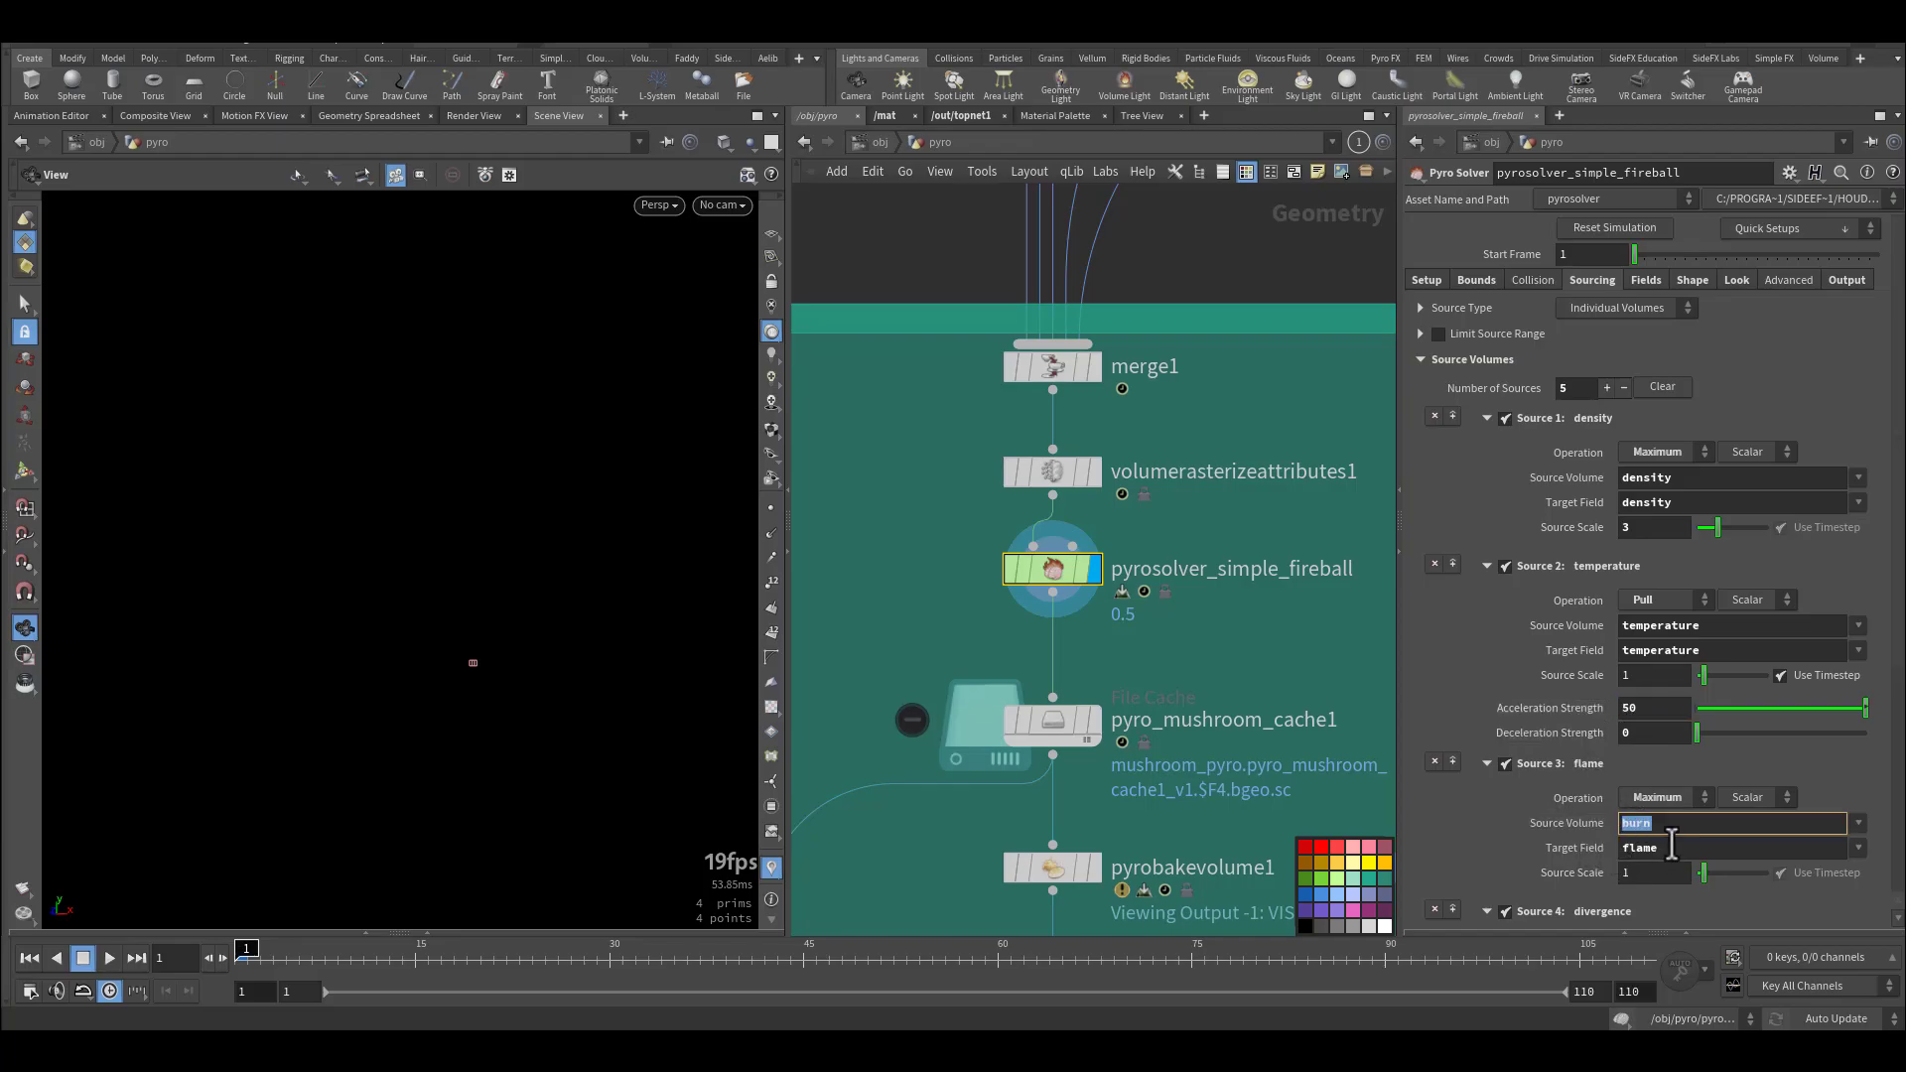
click(1633, 849)
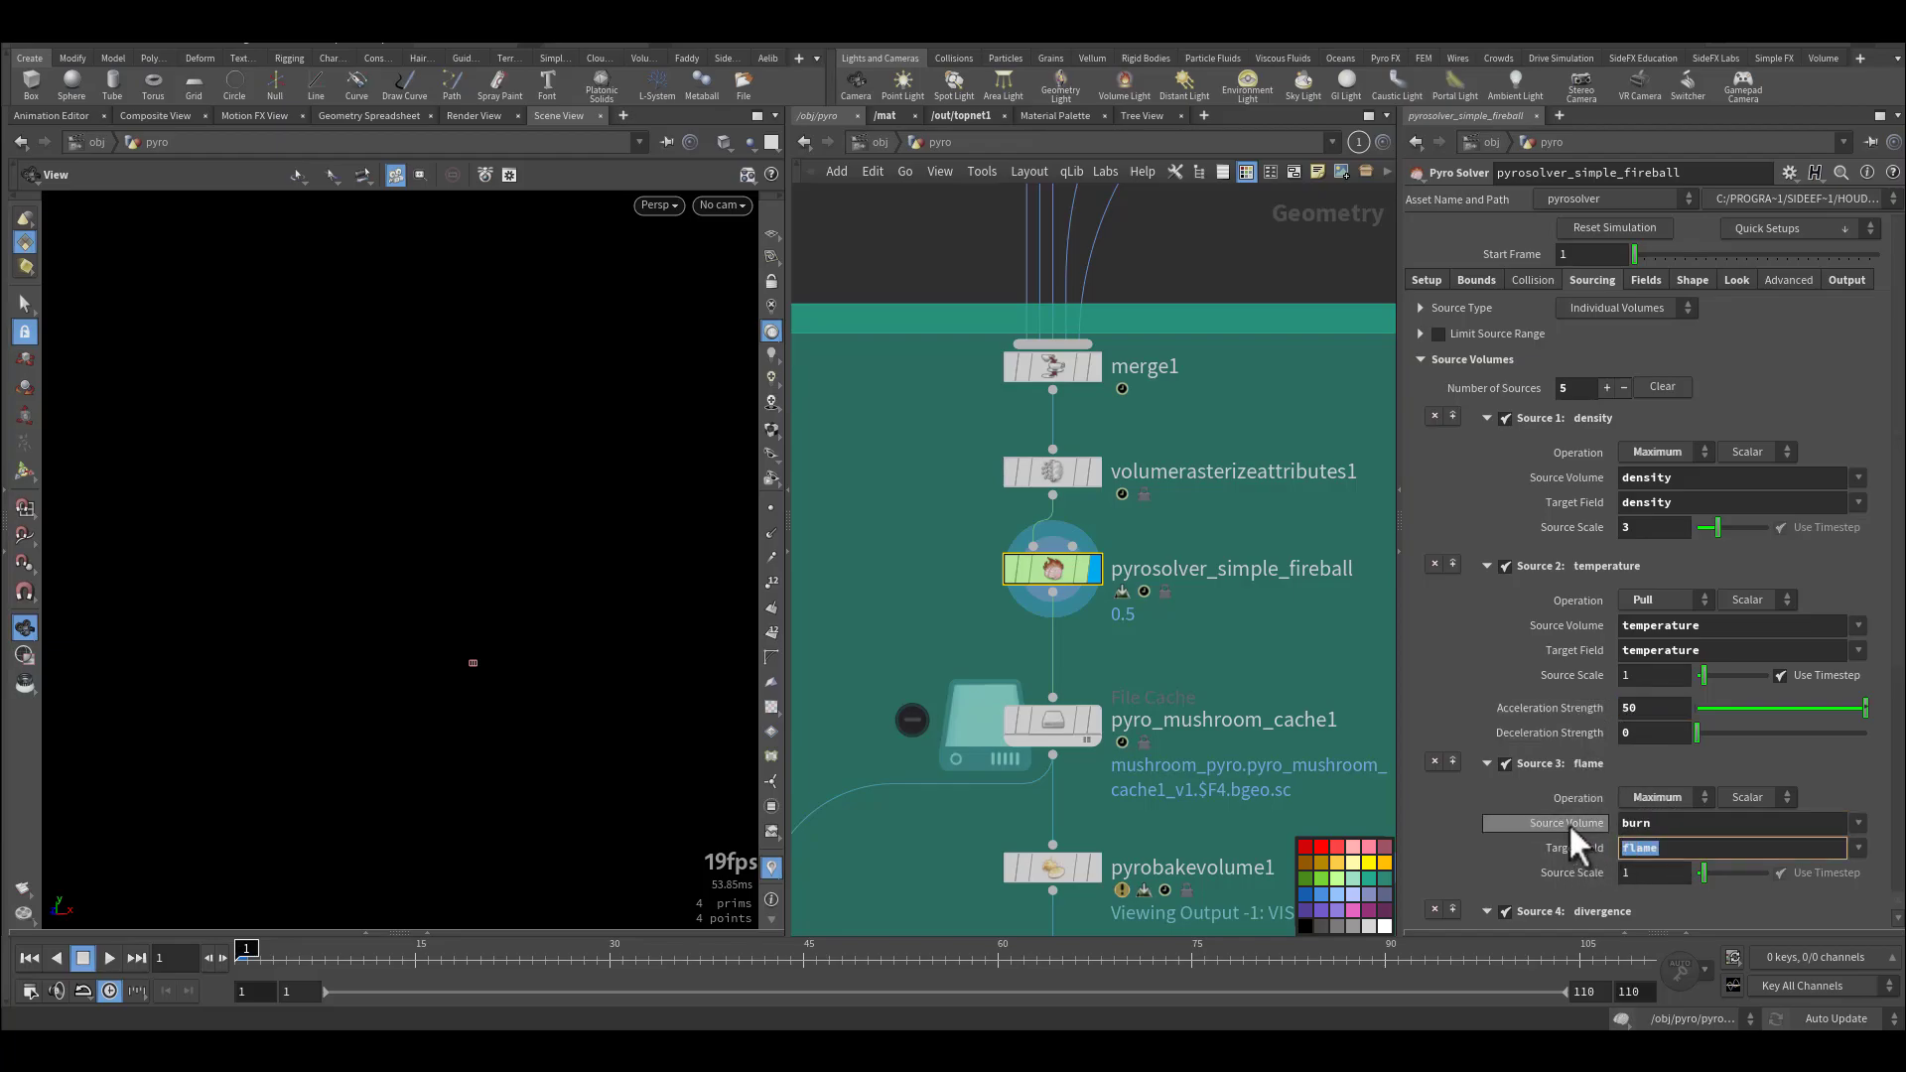
Set Source 4's divergence Source Scale to 10.
scroll(1564, 819, down, 2)
scroll(1561, 816, down, 1)
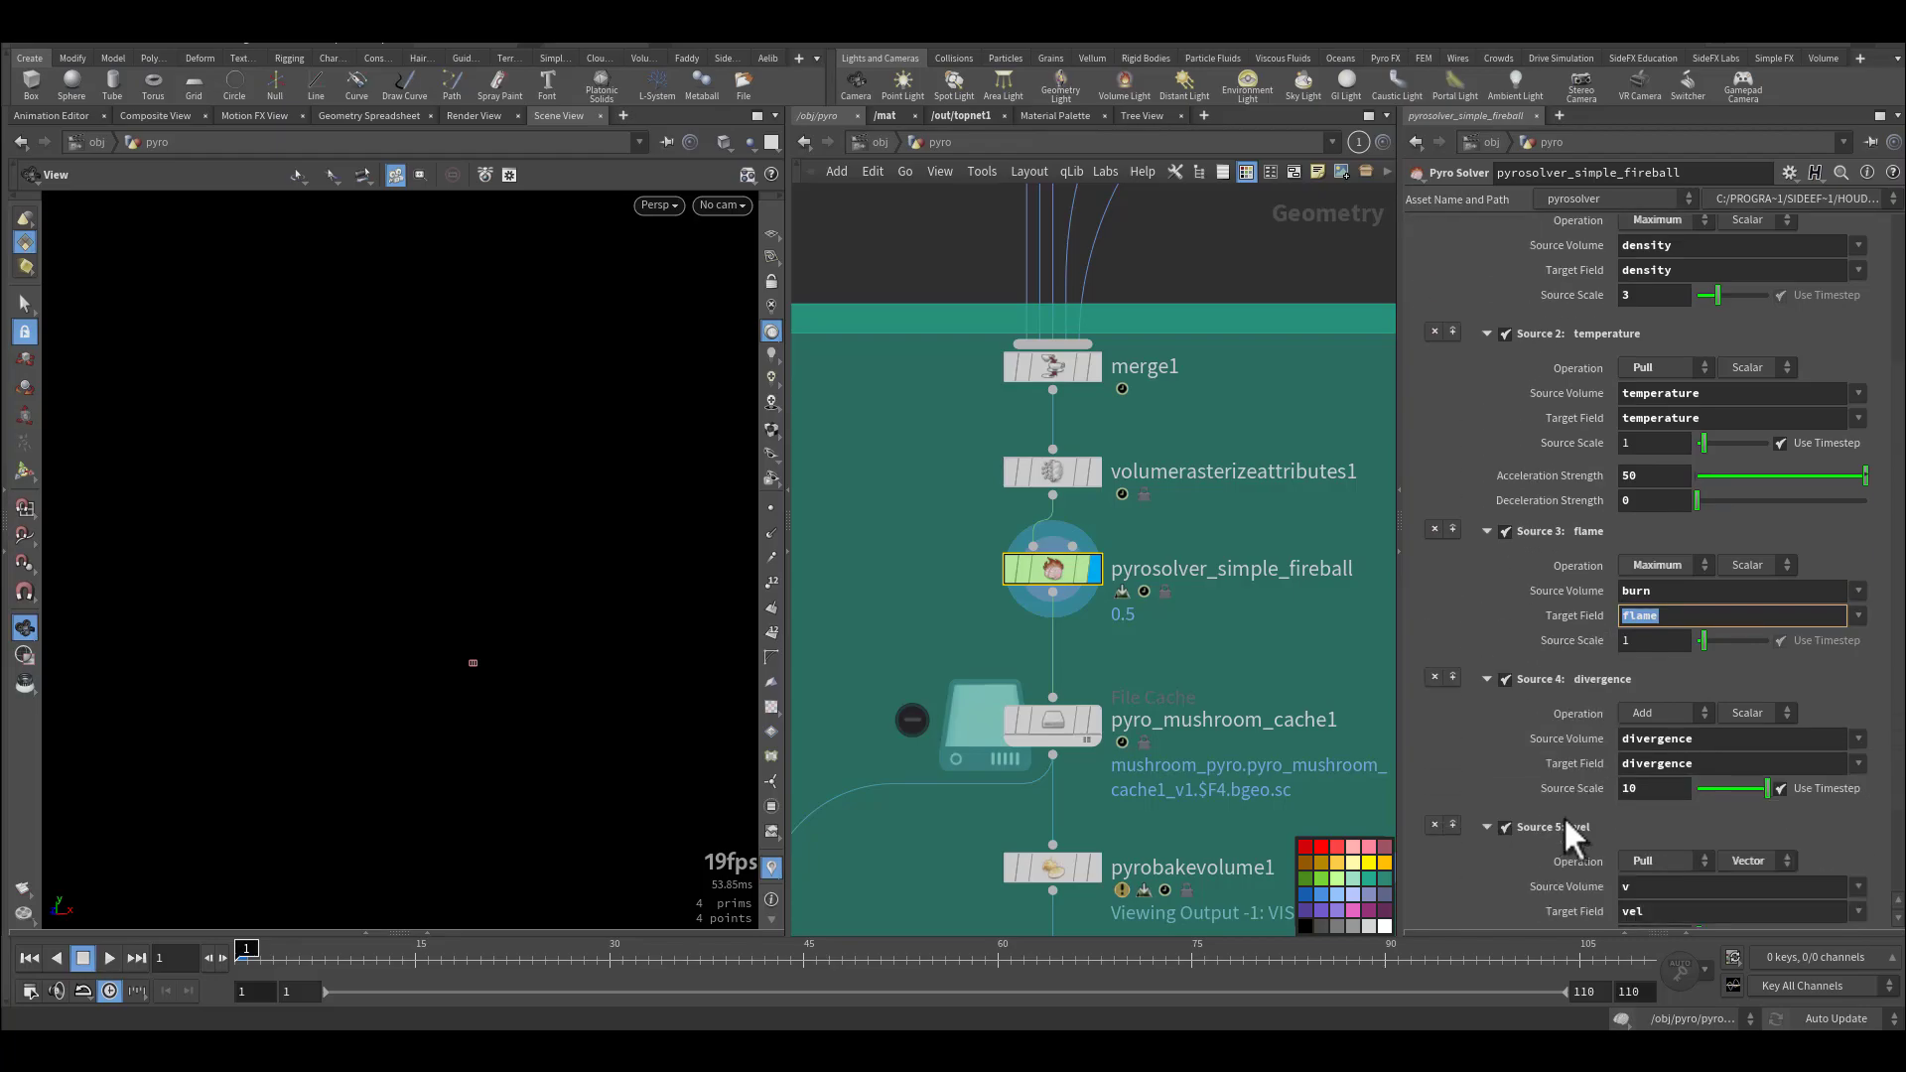
click(1710, 760)
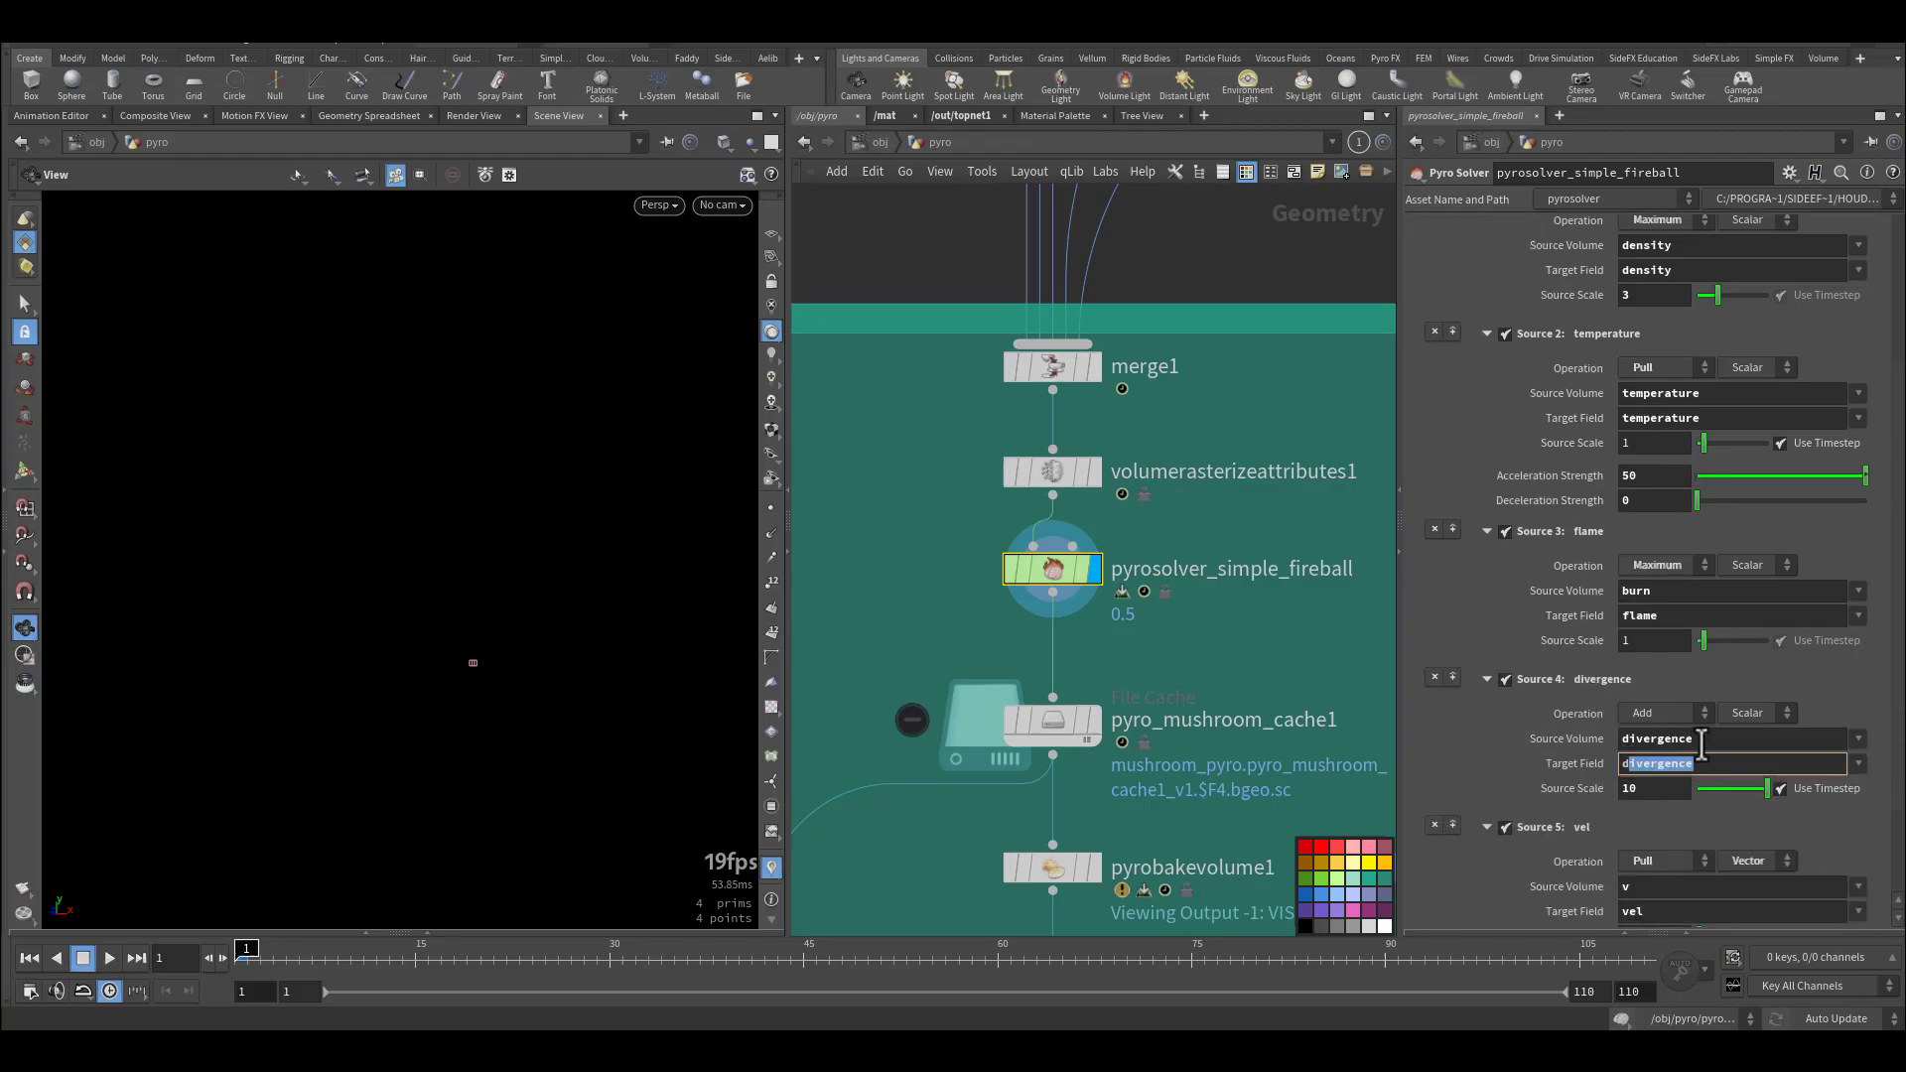
key(Tab)
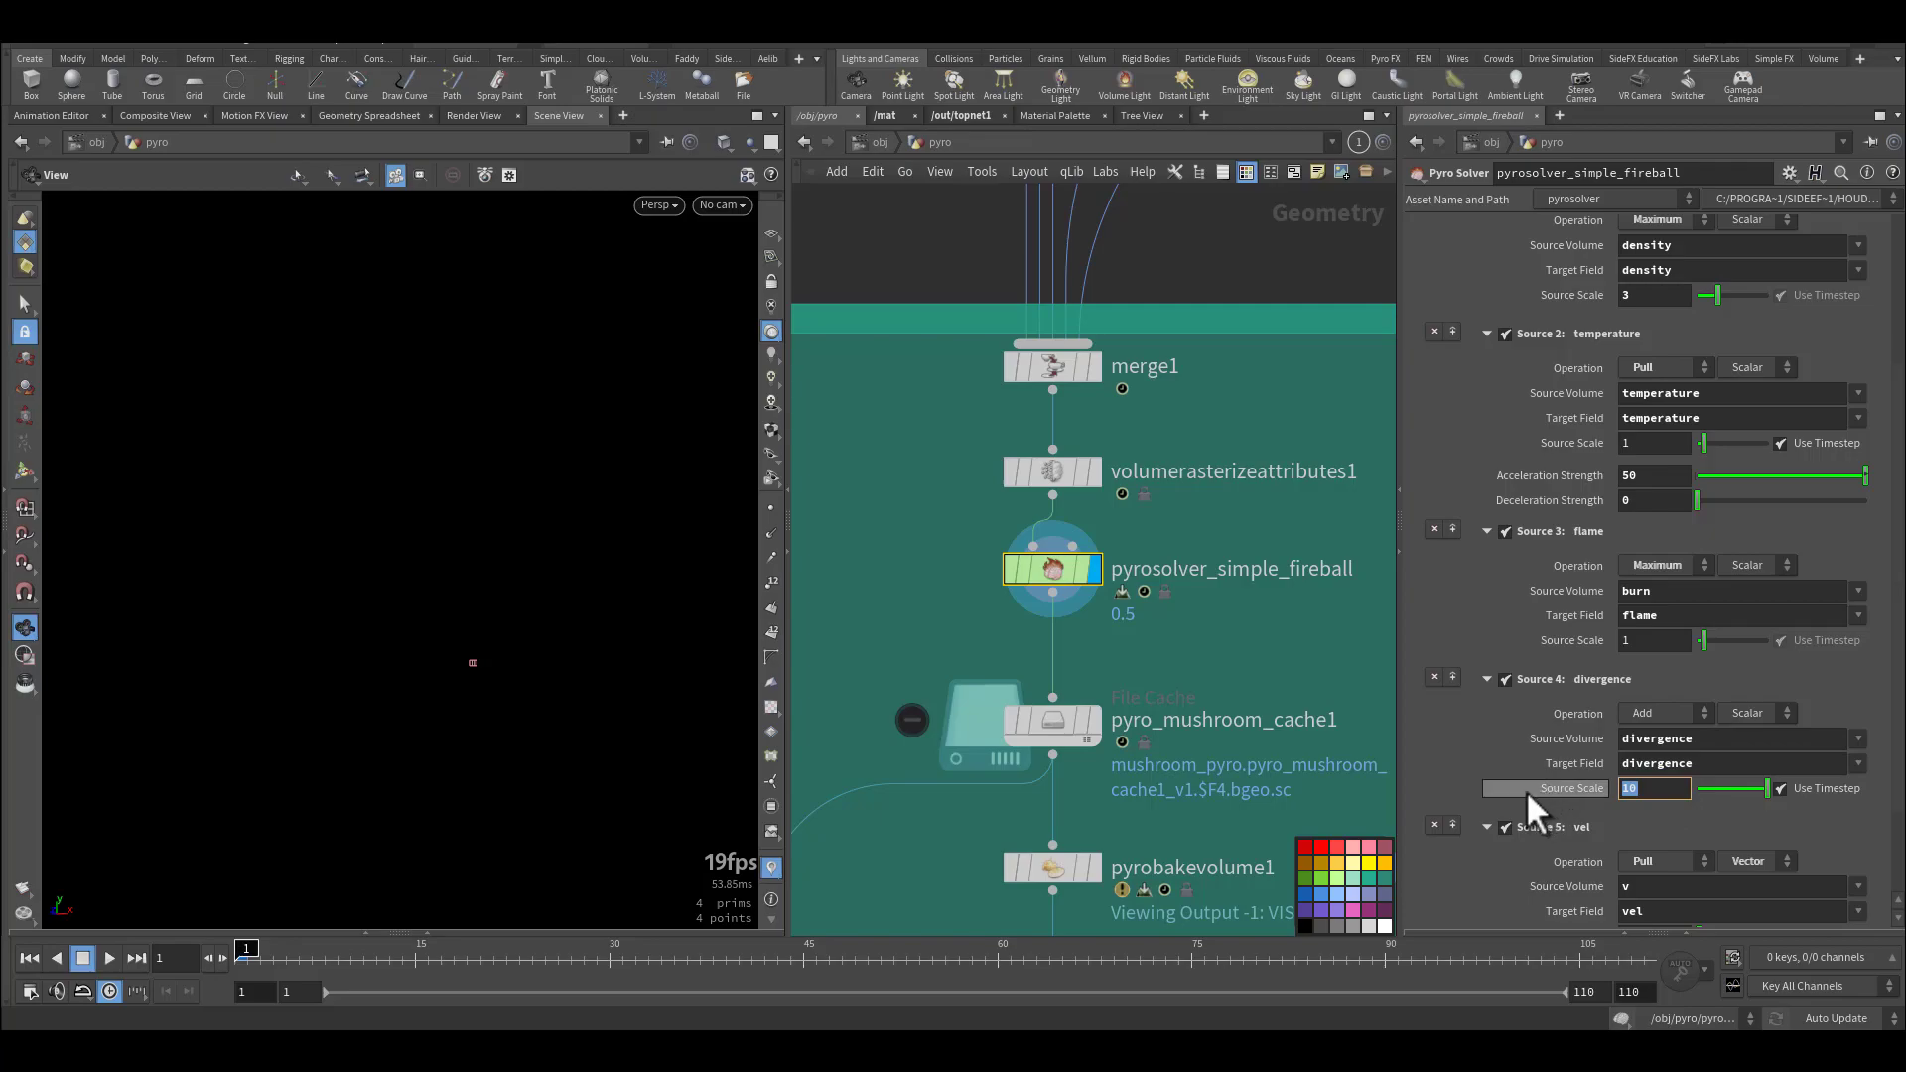
scroll(1539, 771, down, 3)
click(1676, 787)
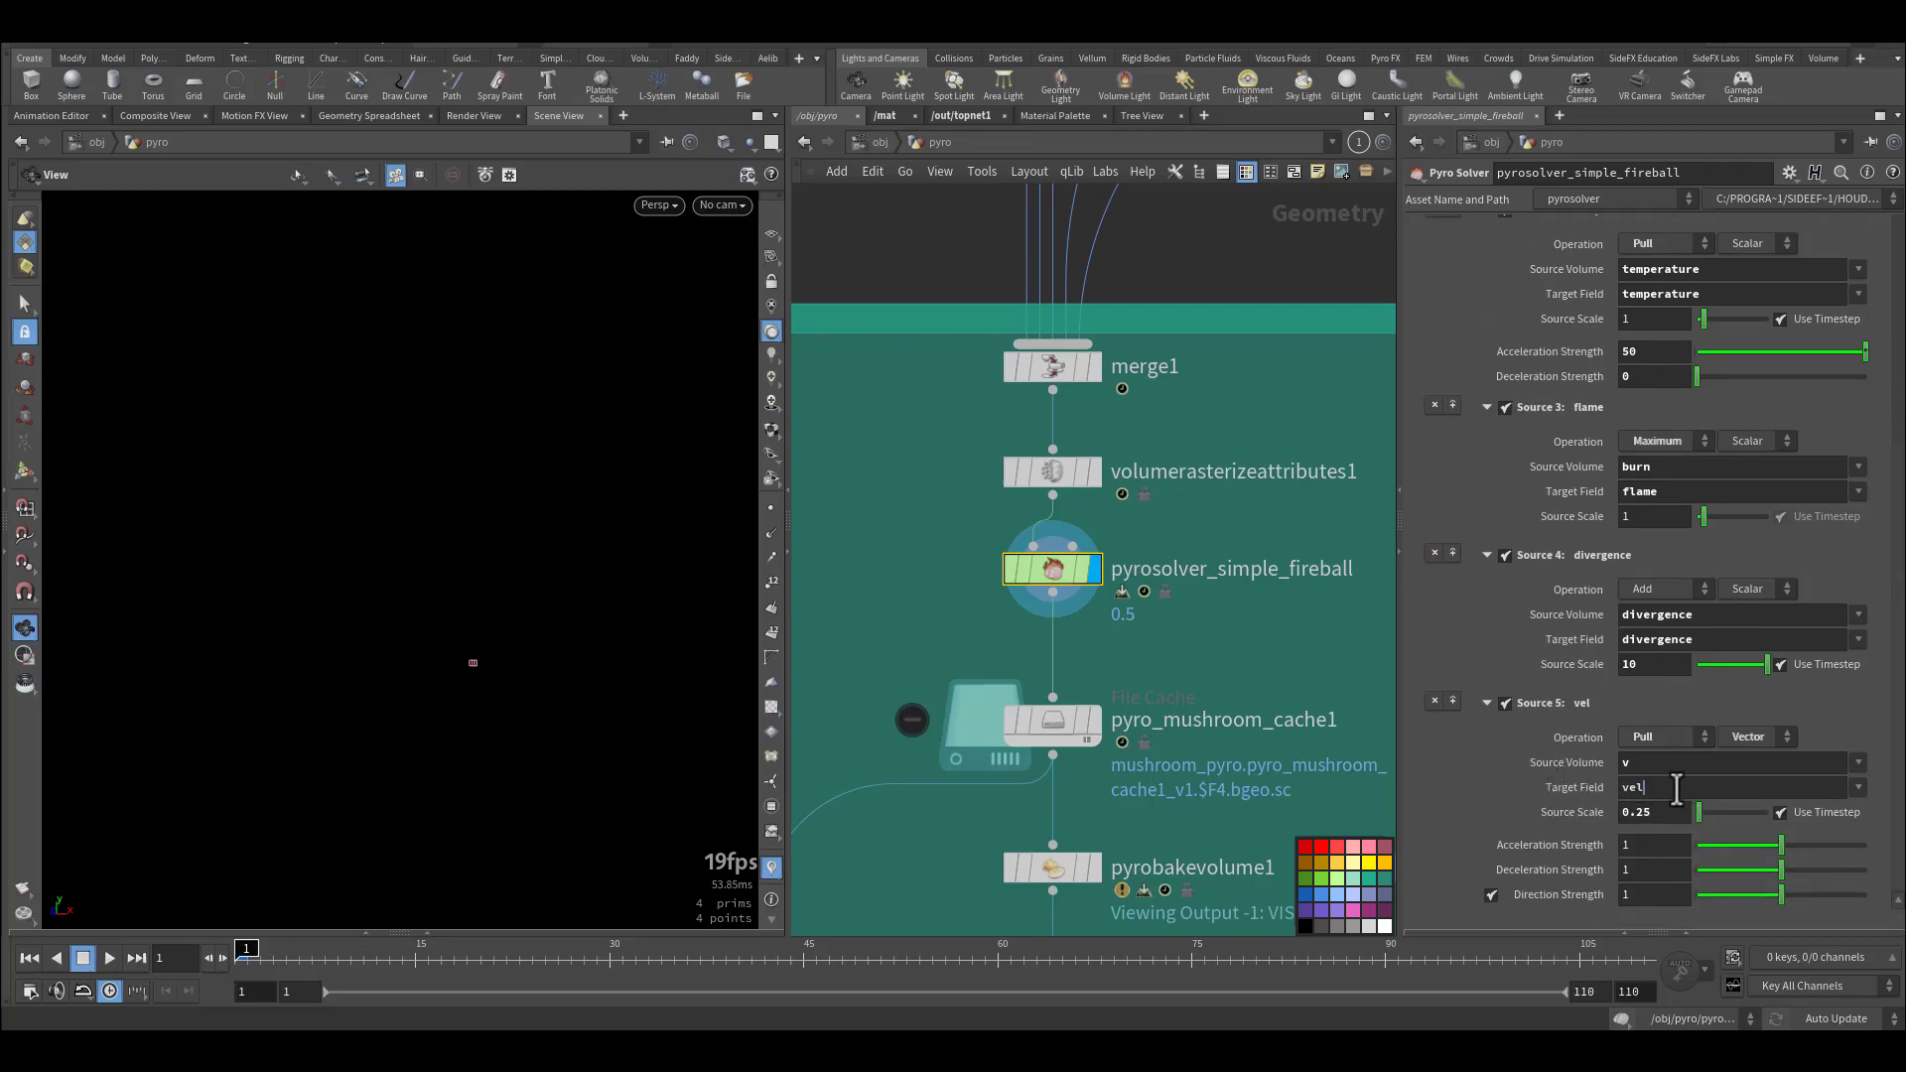
scroll(1515, 797, up, 7)
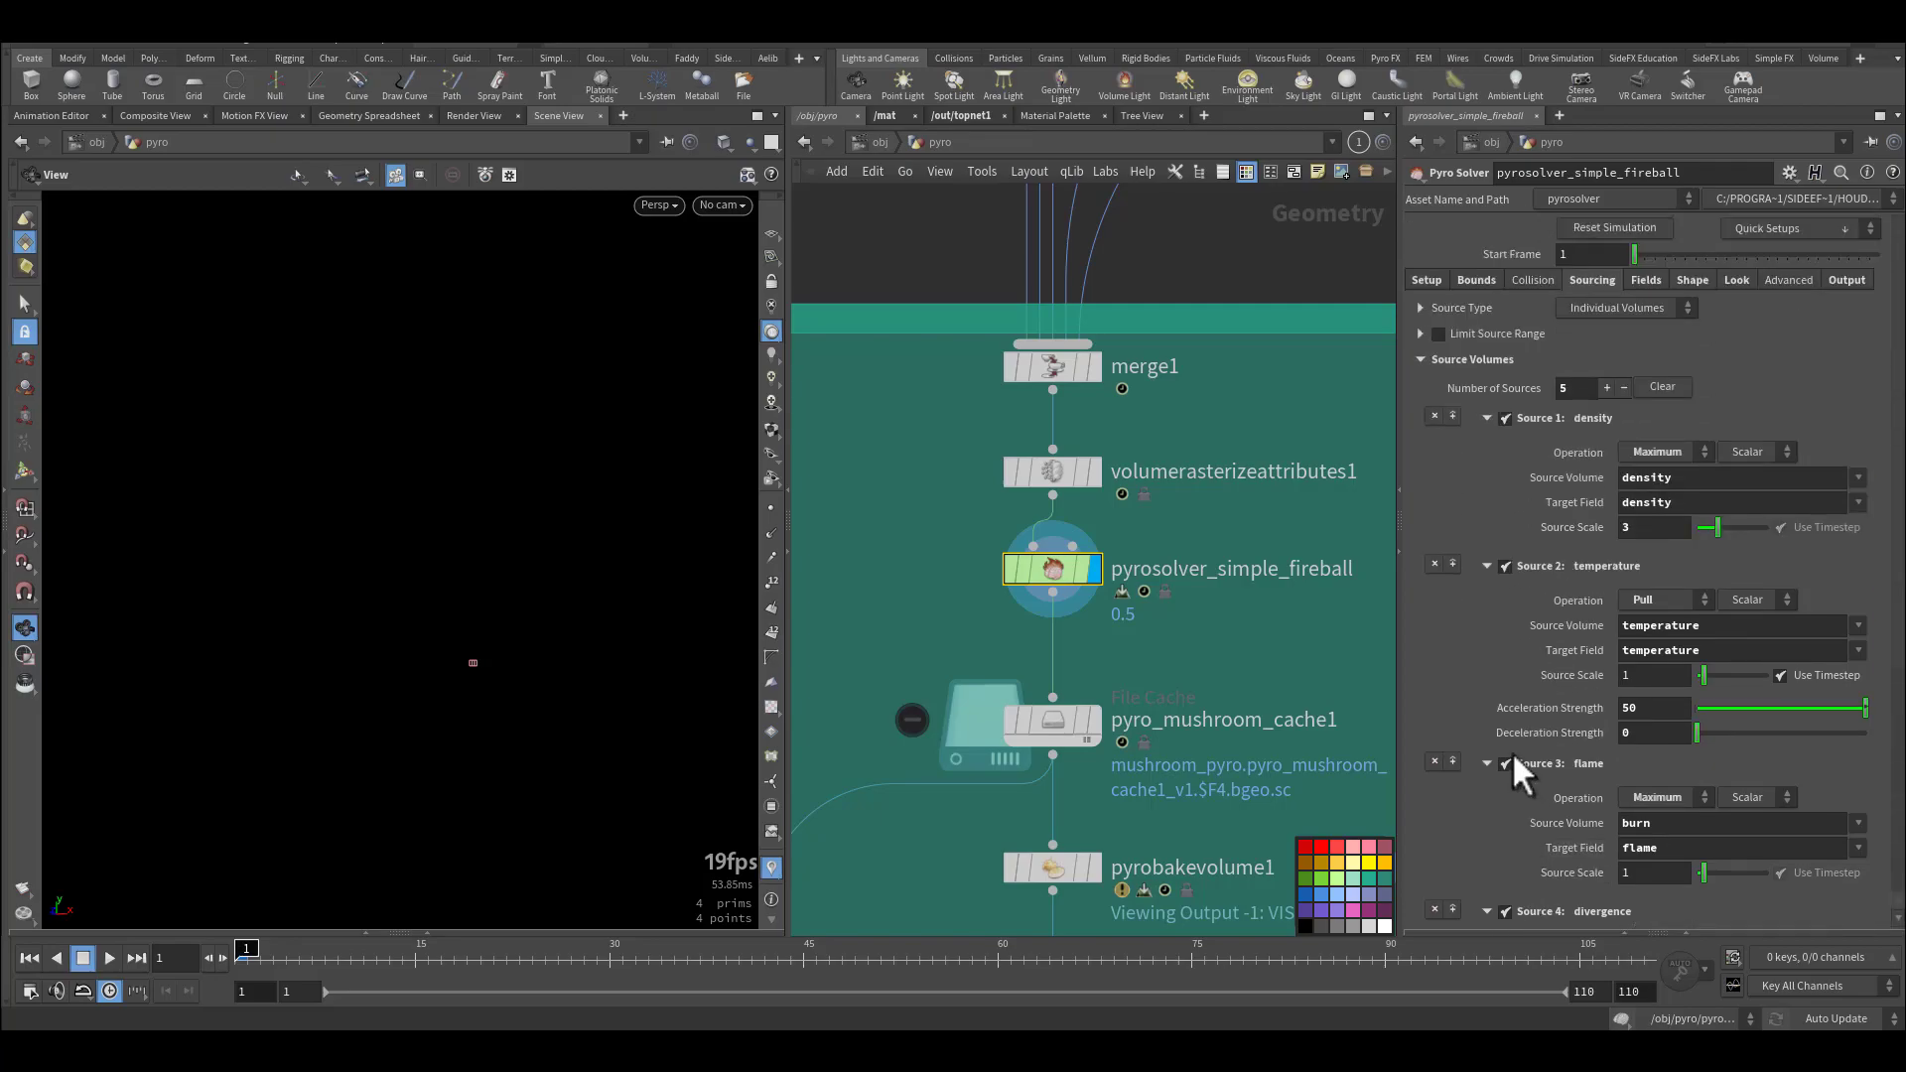
click(1646, 280)
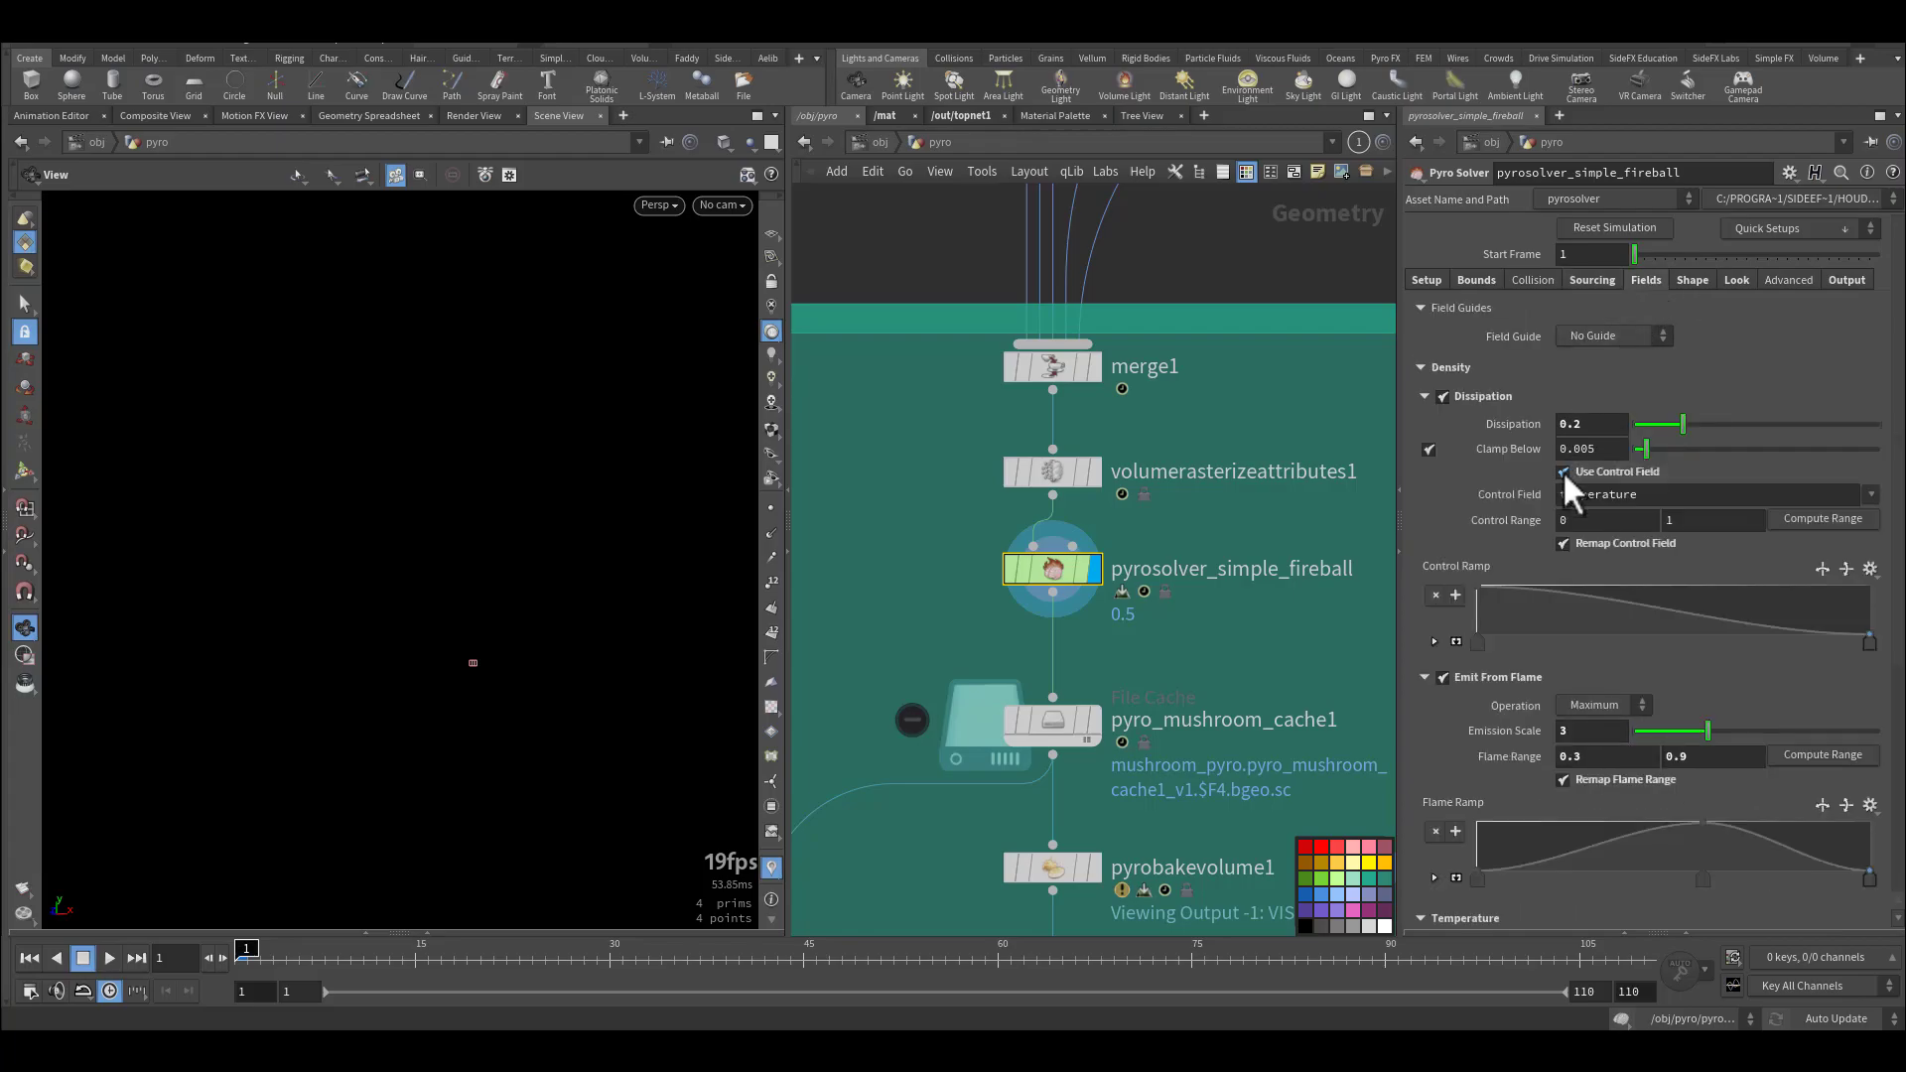
click(1573, 424)
click(1562, 729)
scroll(1477, 729, down, 5)
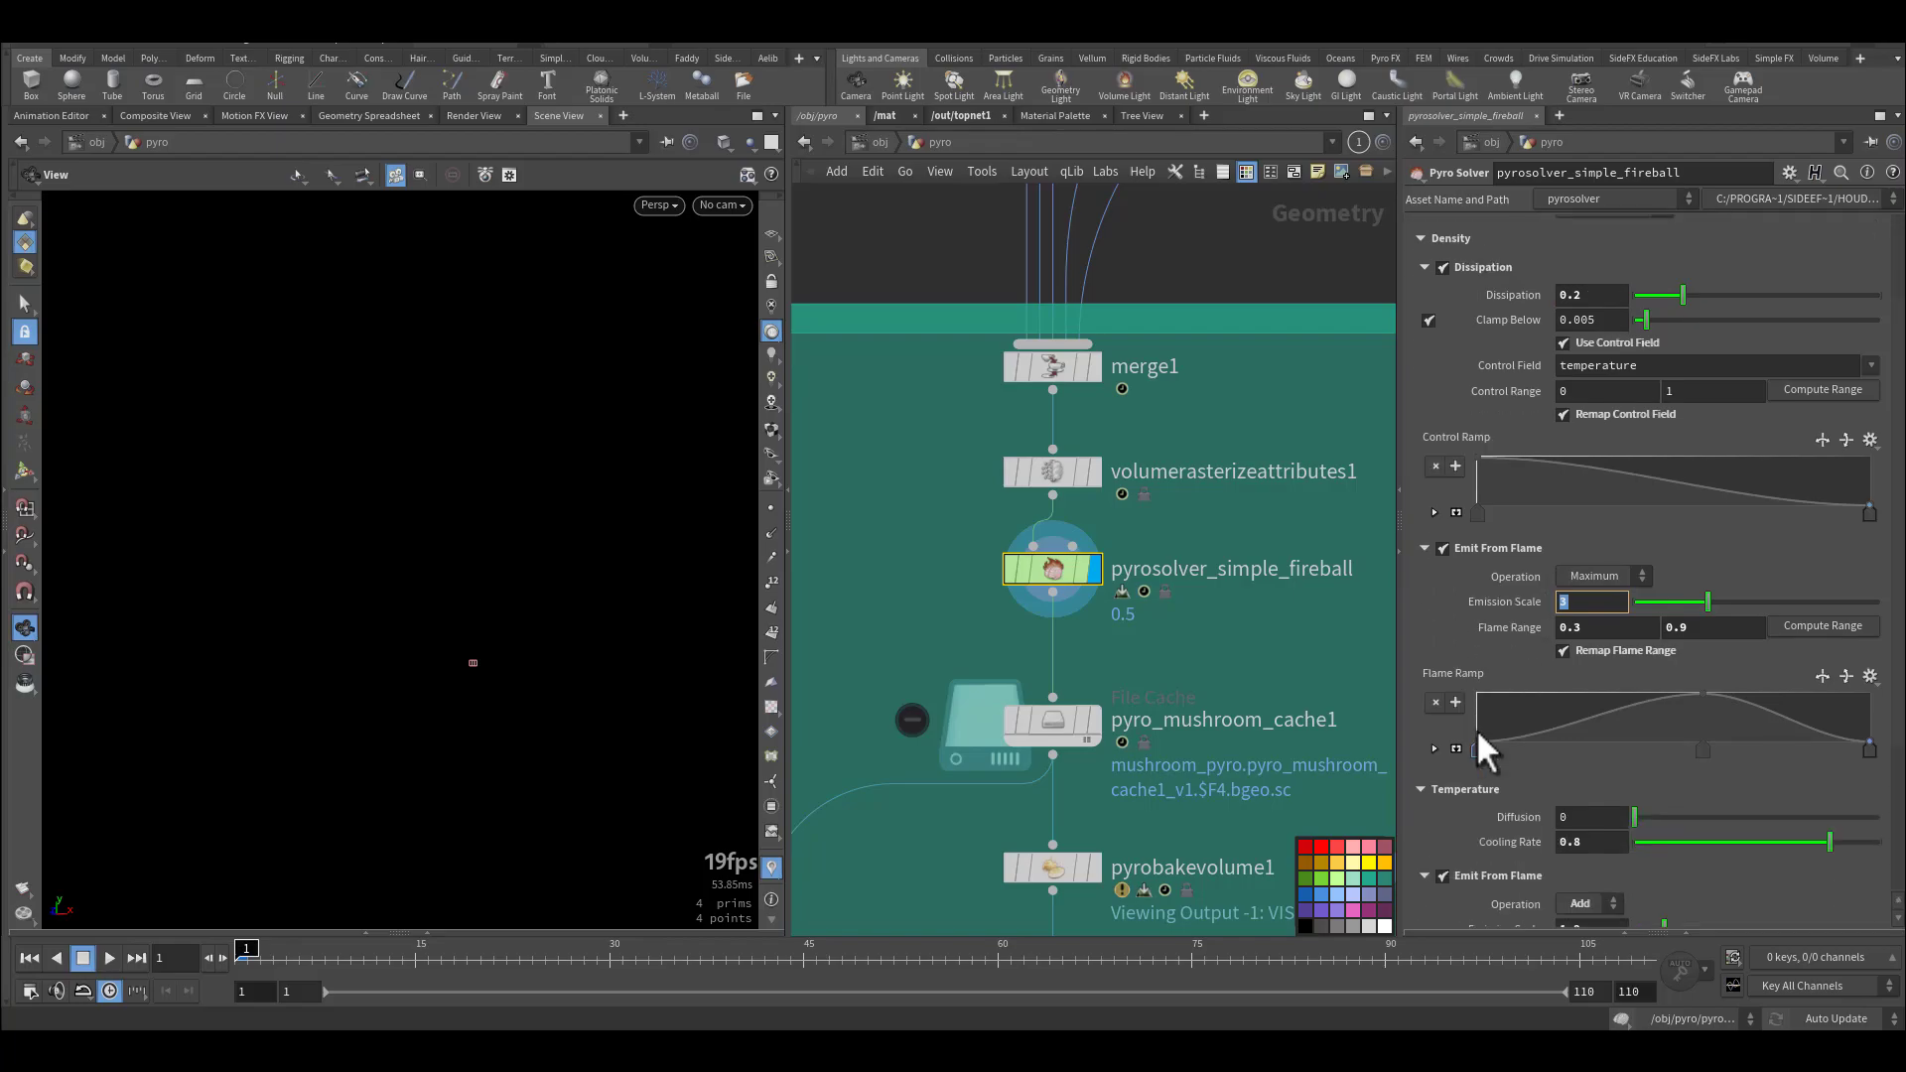
scroll(1479, 728, down, 2)
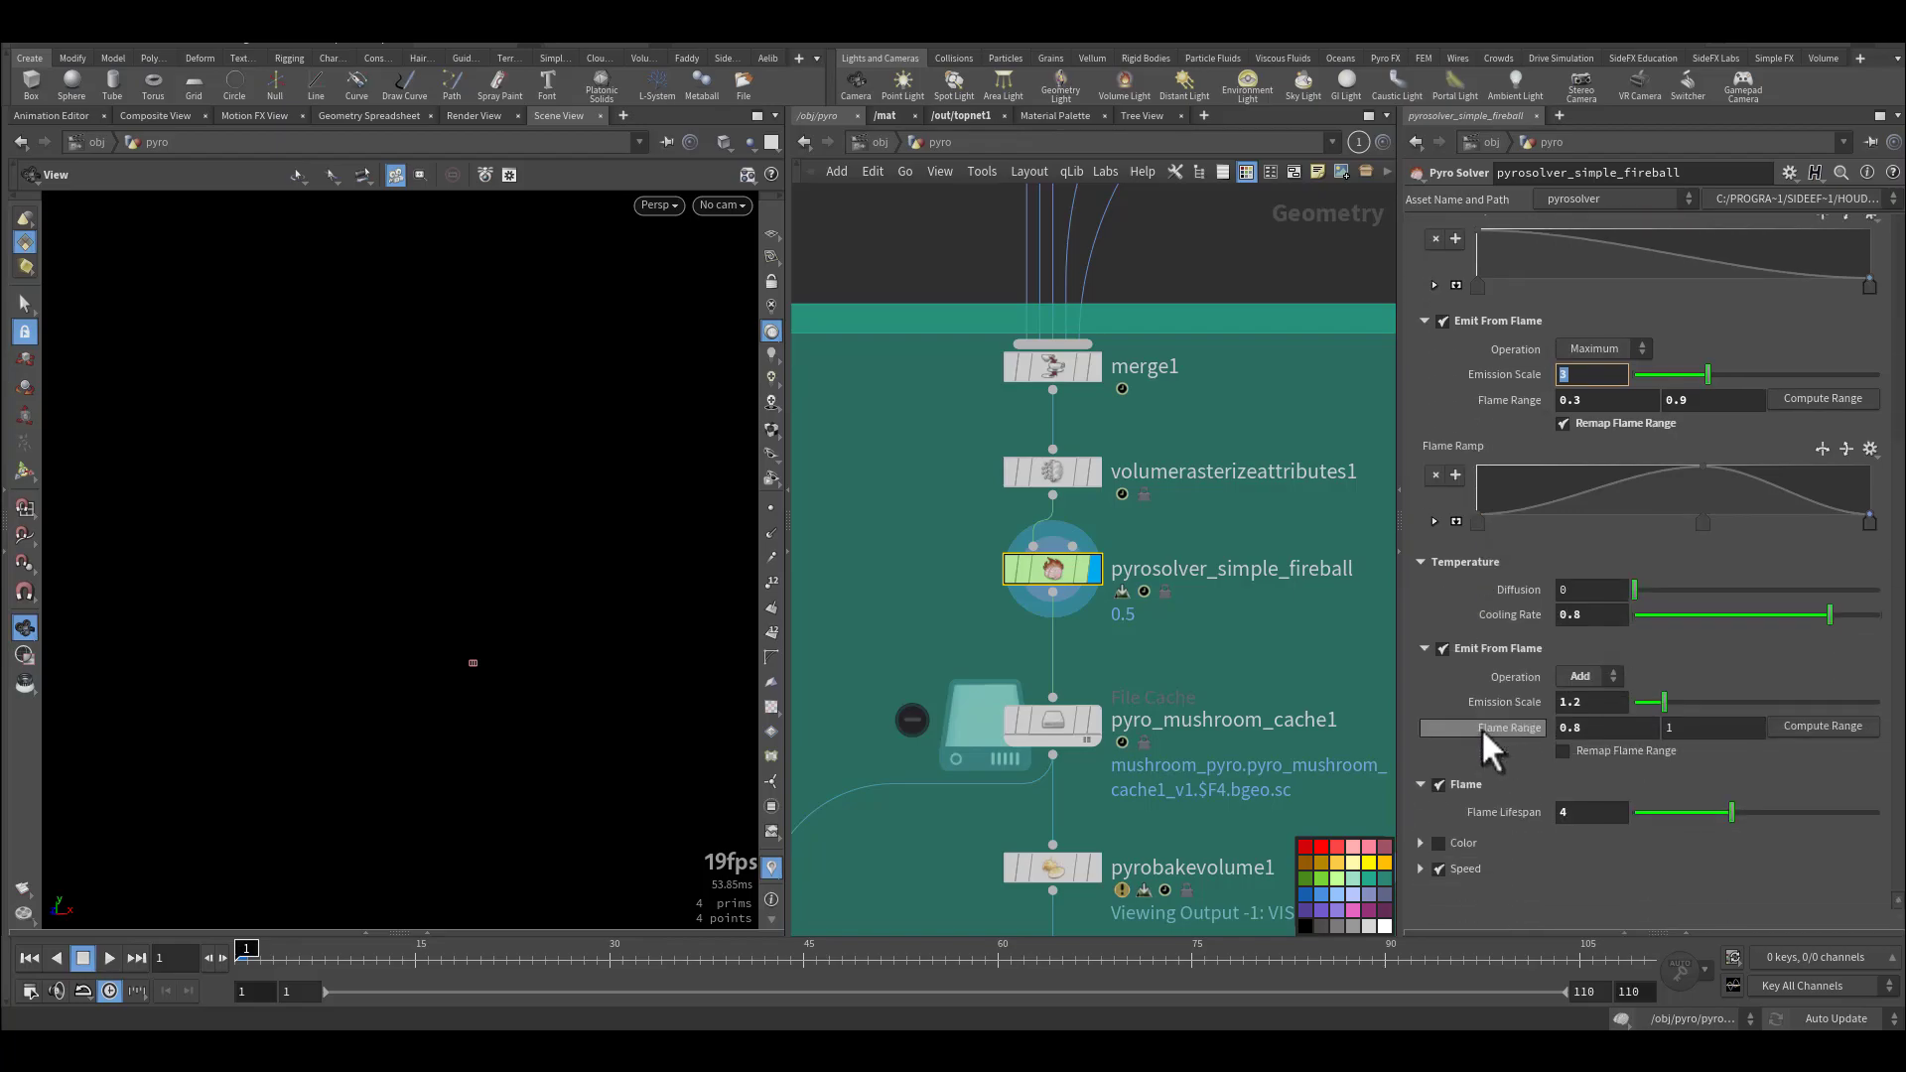
click(1567, 811)
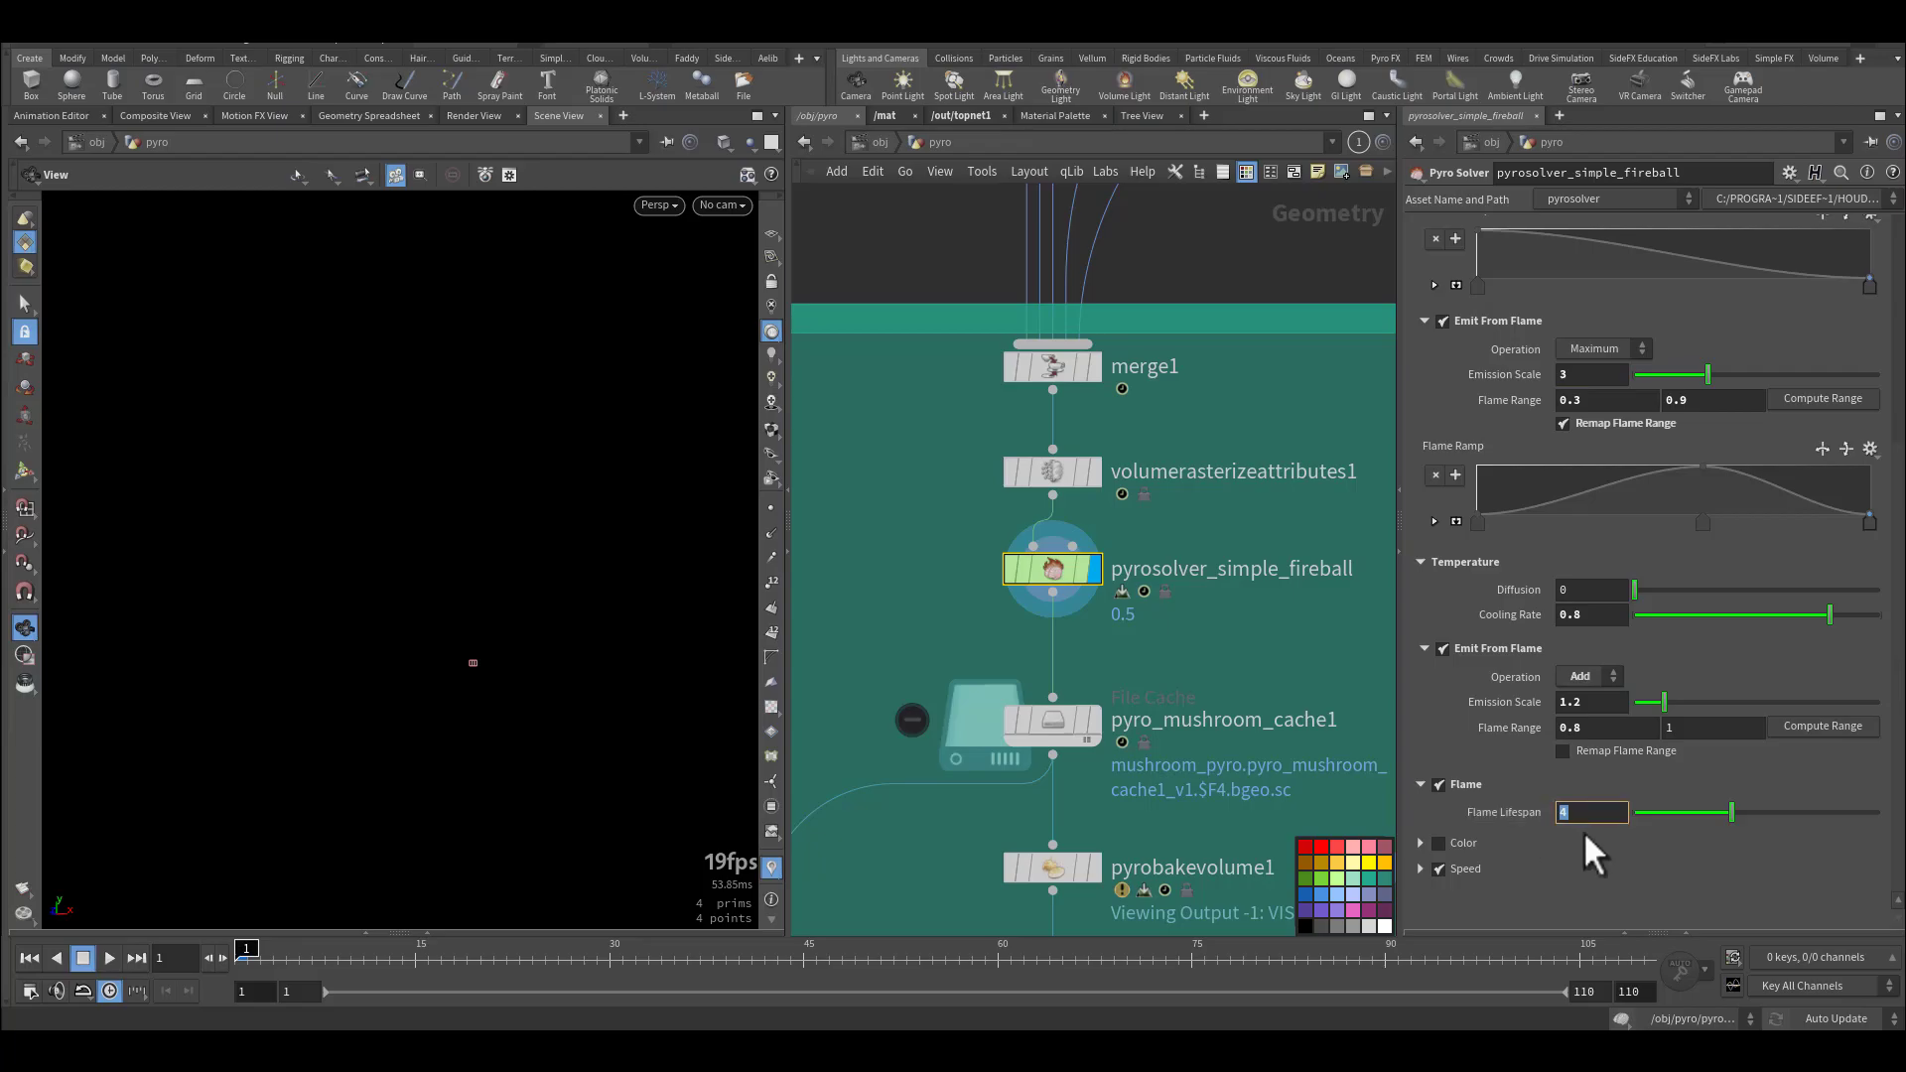
scroll(1510, 611, up, 7)
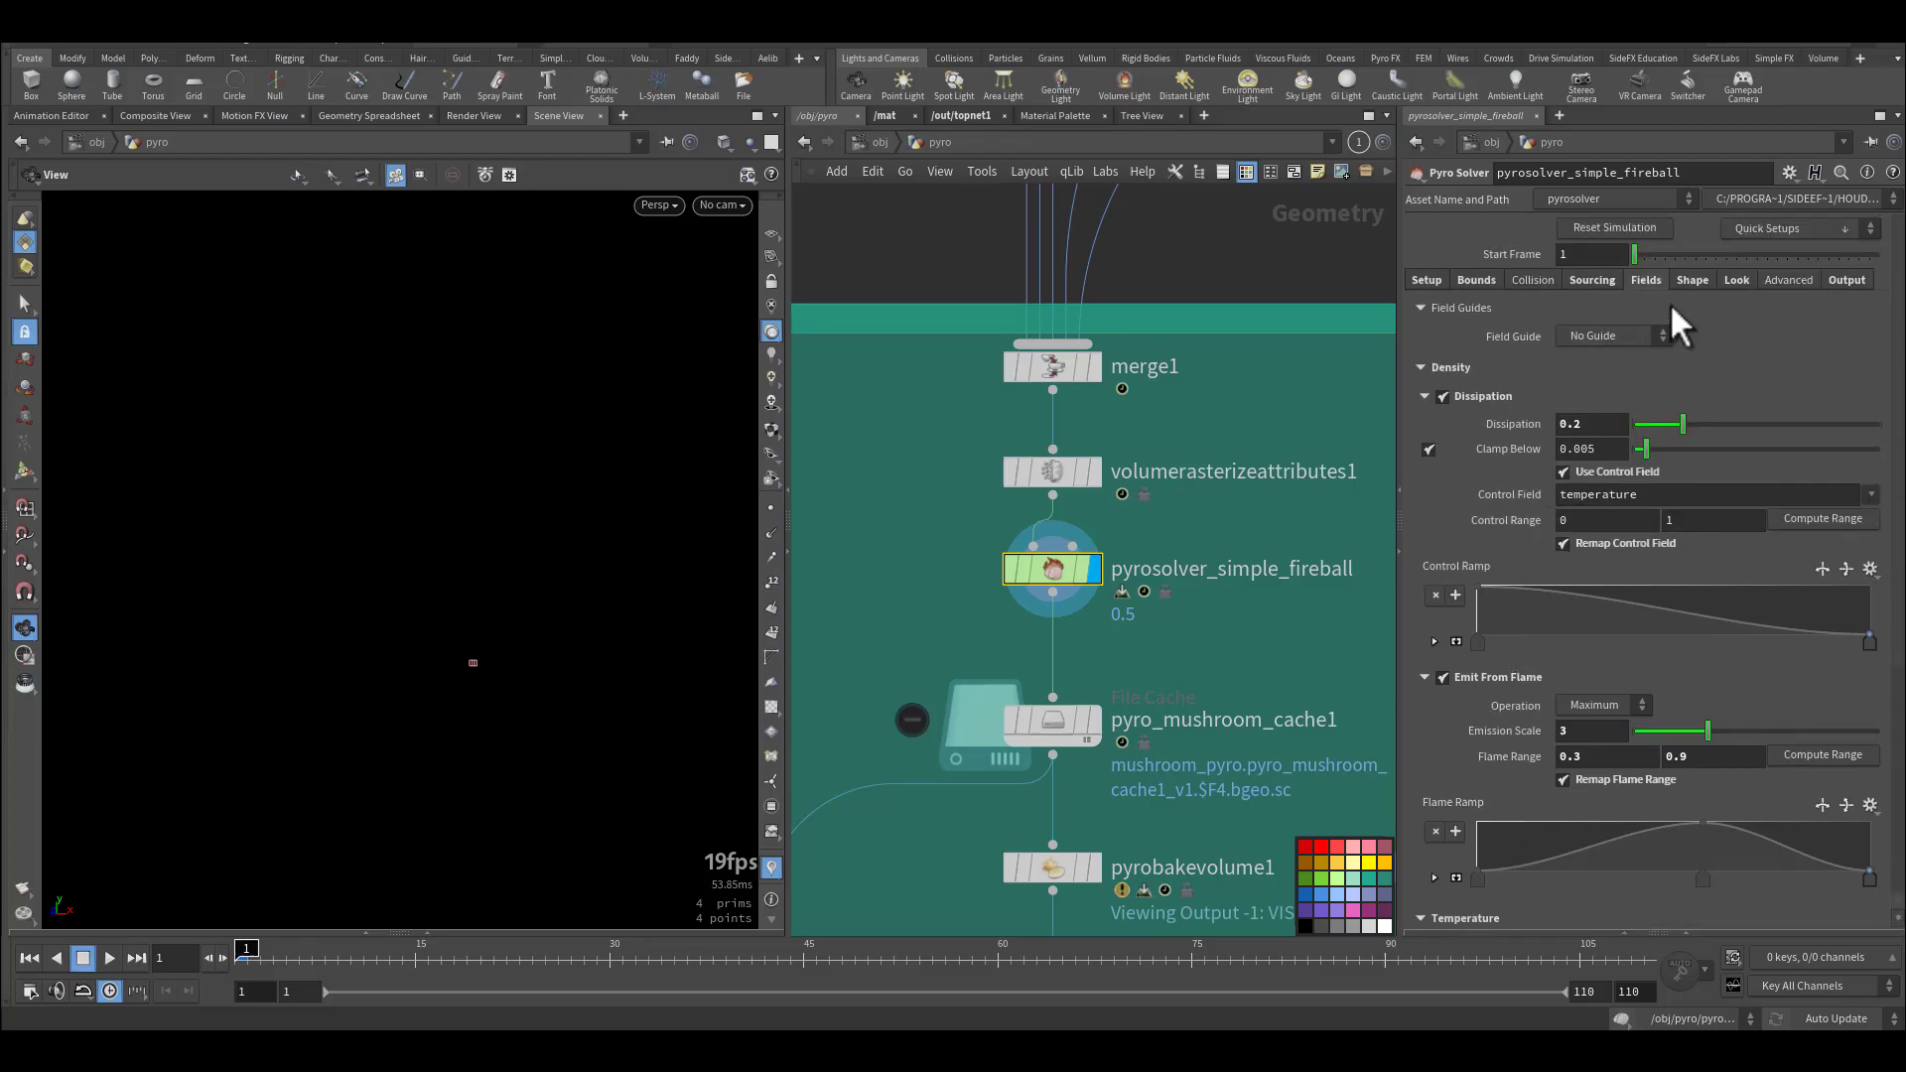
Review the solver's Shape buoyancy and wind values, view its Output fields, and select the solver node.
click(1687, 282)
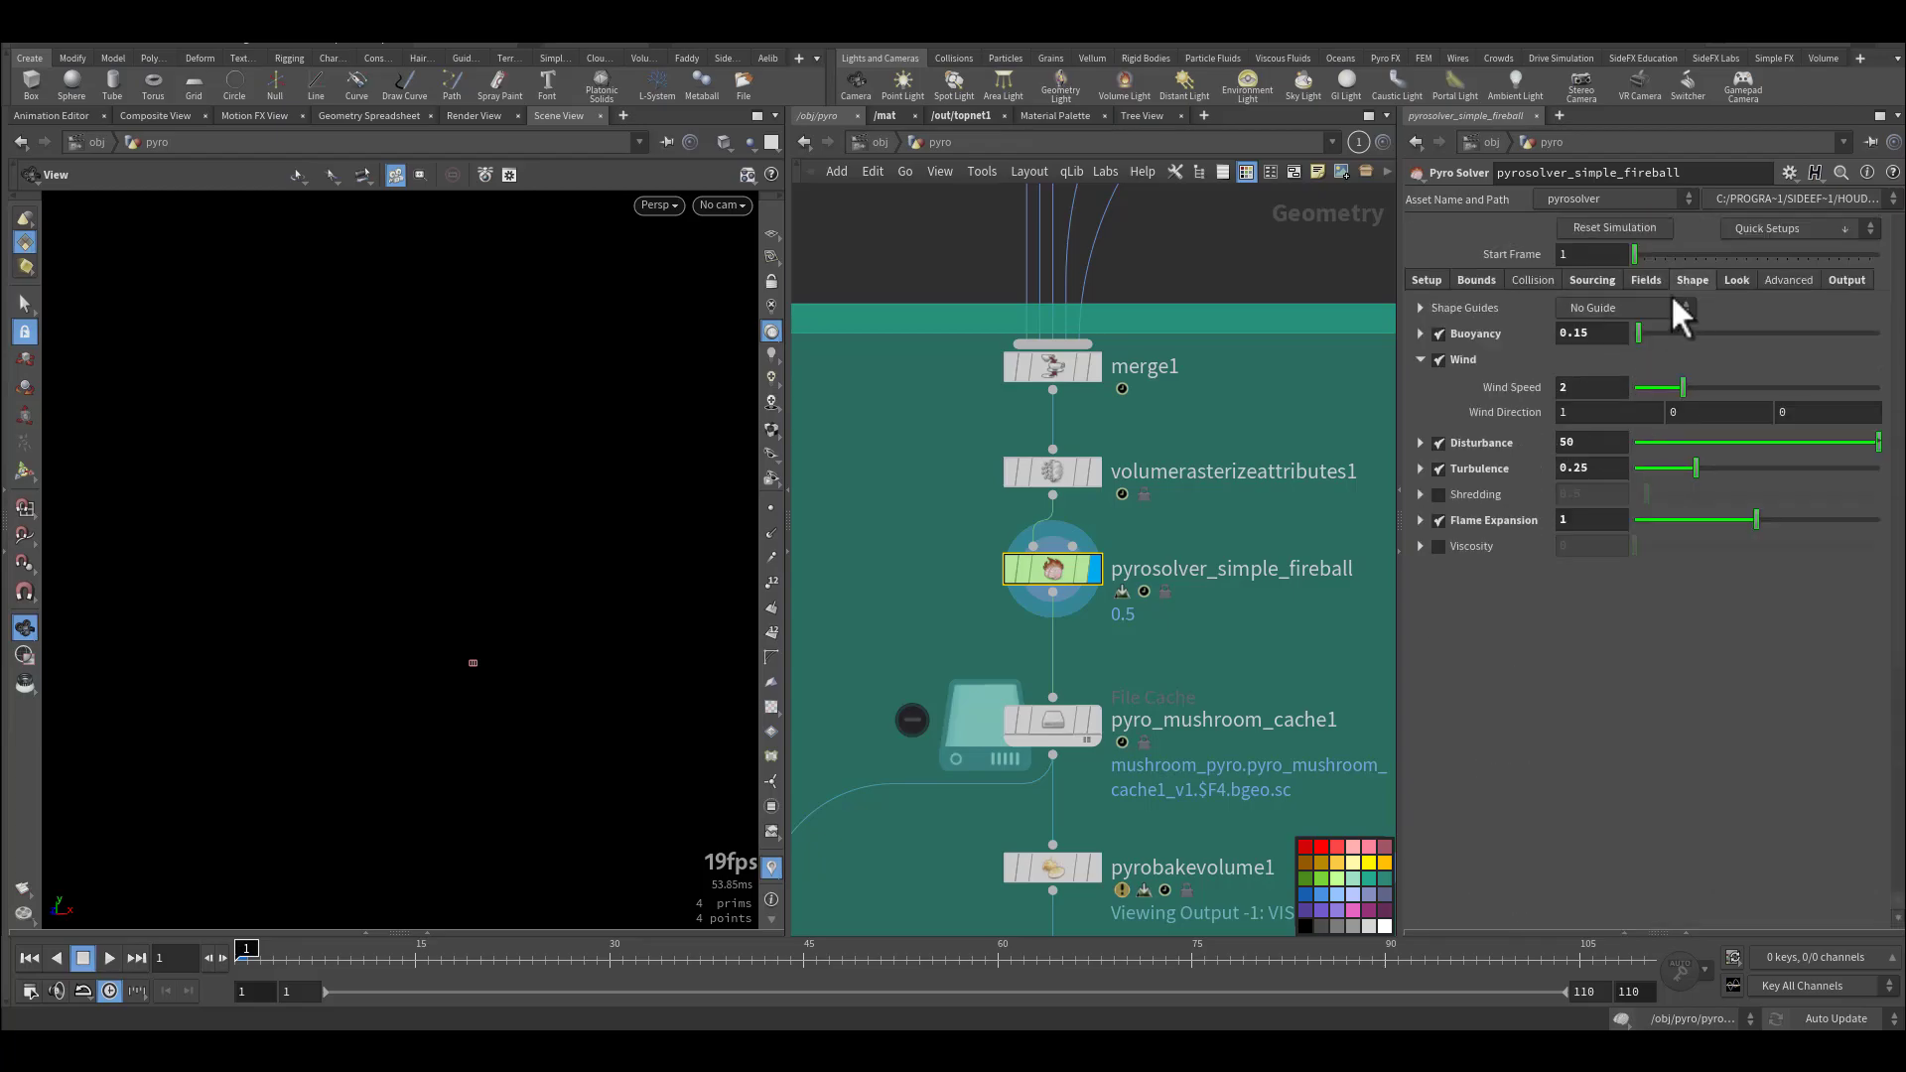
click(1593, 334)
click(1581, 386)
key(Tab)
key(Tab)
key(Tab)
key(Tab)
key(Tab)
key(Tab)
click(1844, 279)
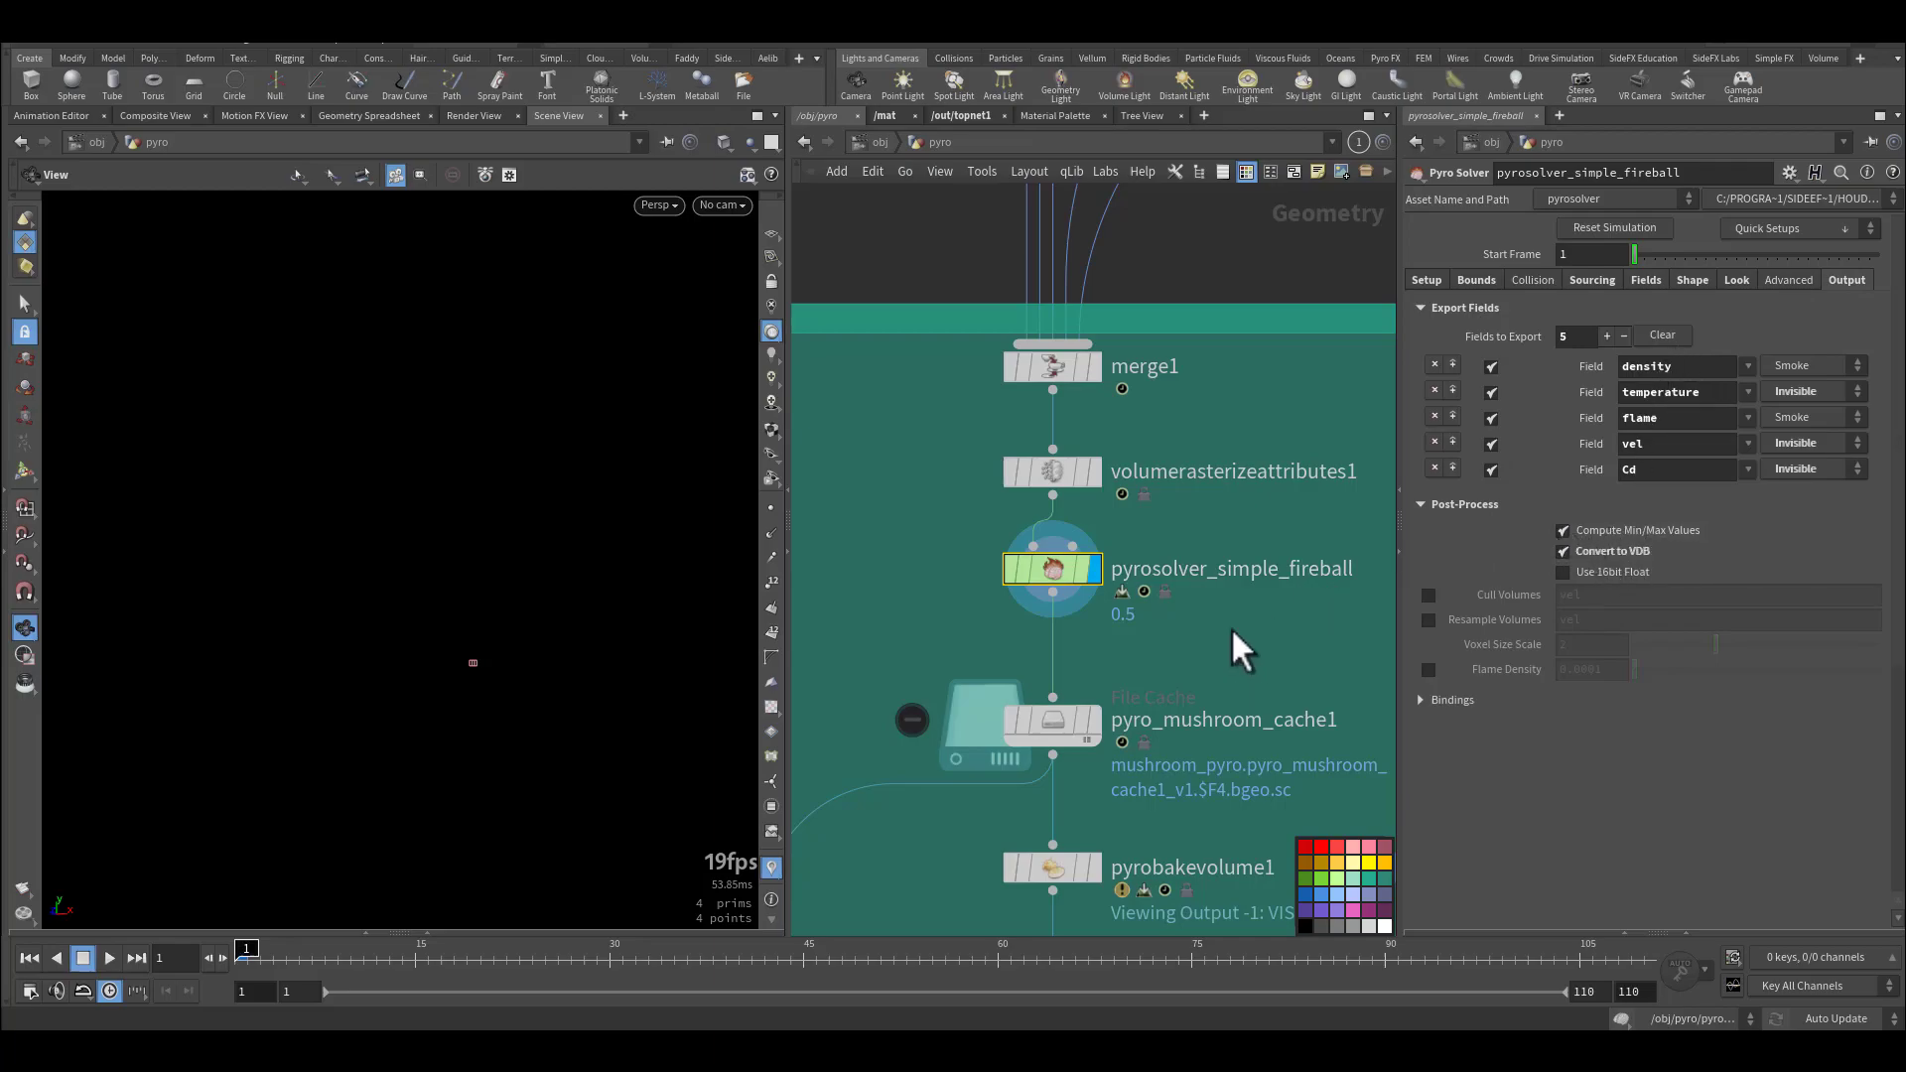
click(1054, 570)
Enter the solver's FORCES network and inspect gasvortexconfinement1's confinement scale and gasvortexboost1's swirl size.
double_click(1058, 564)
scroll(1106, 646, up, 5)
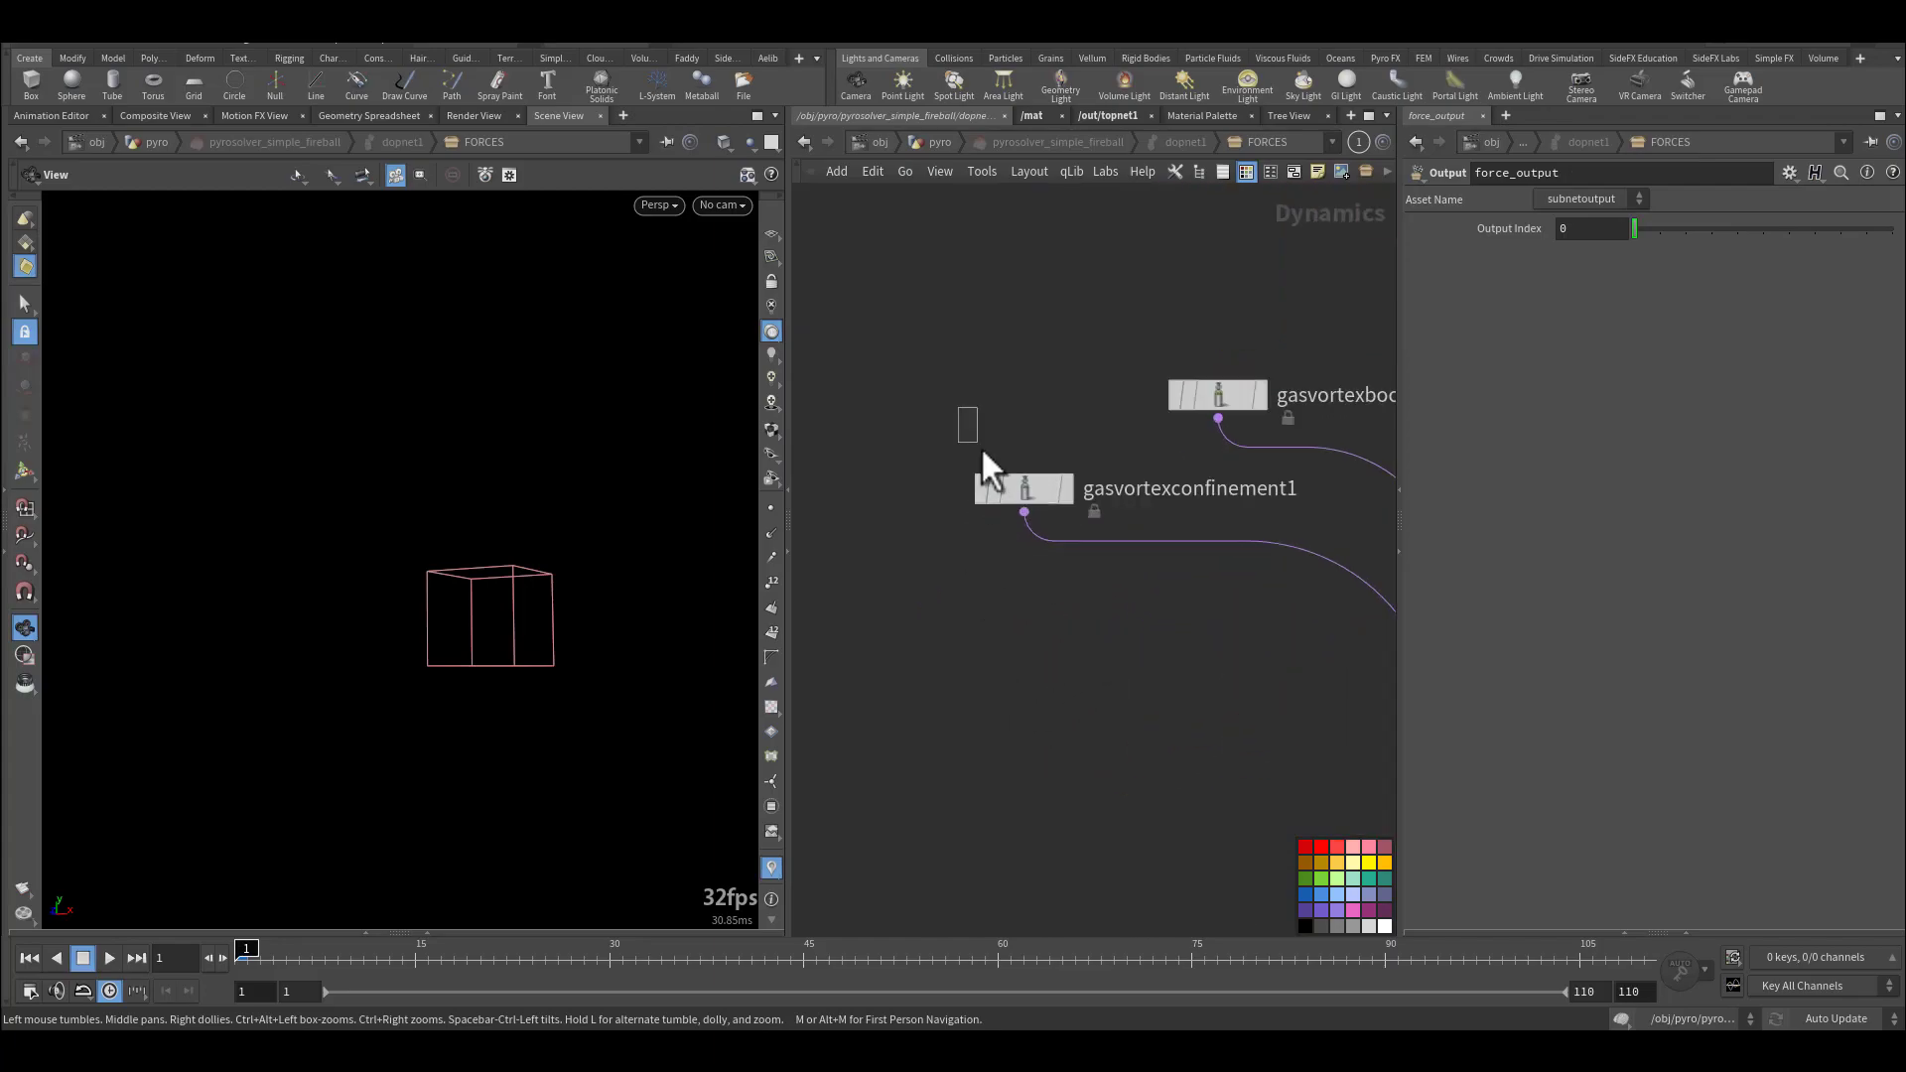
drag(983, 452, 1170, 636)
middle_drag(1196, 639, 1114, 645)
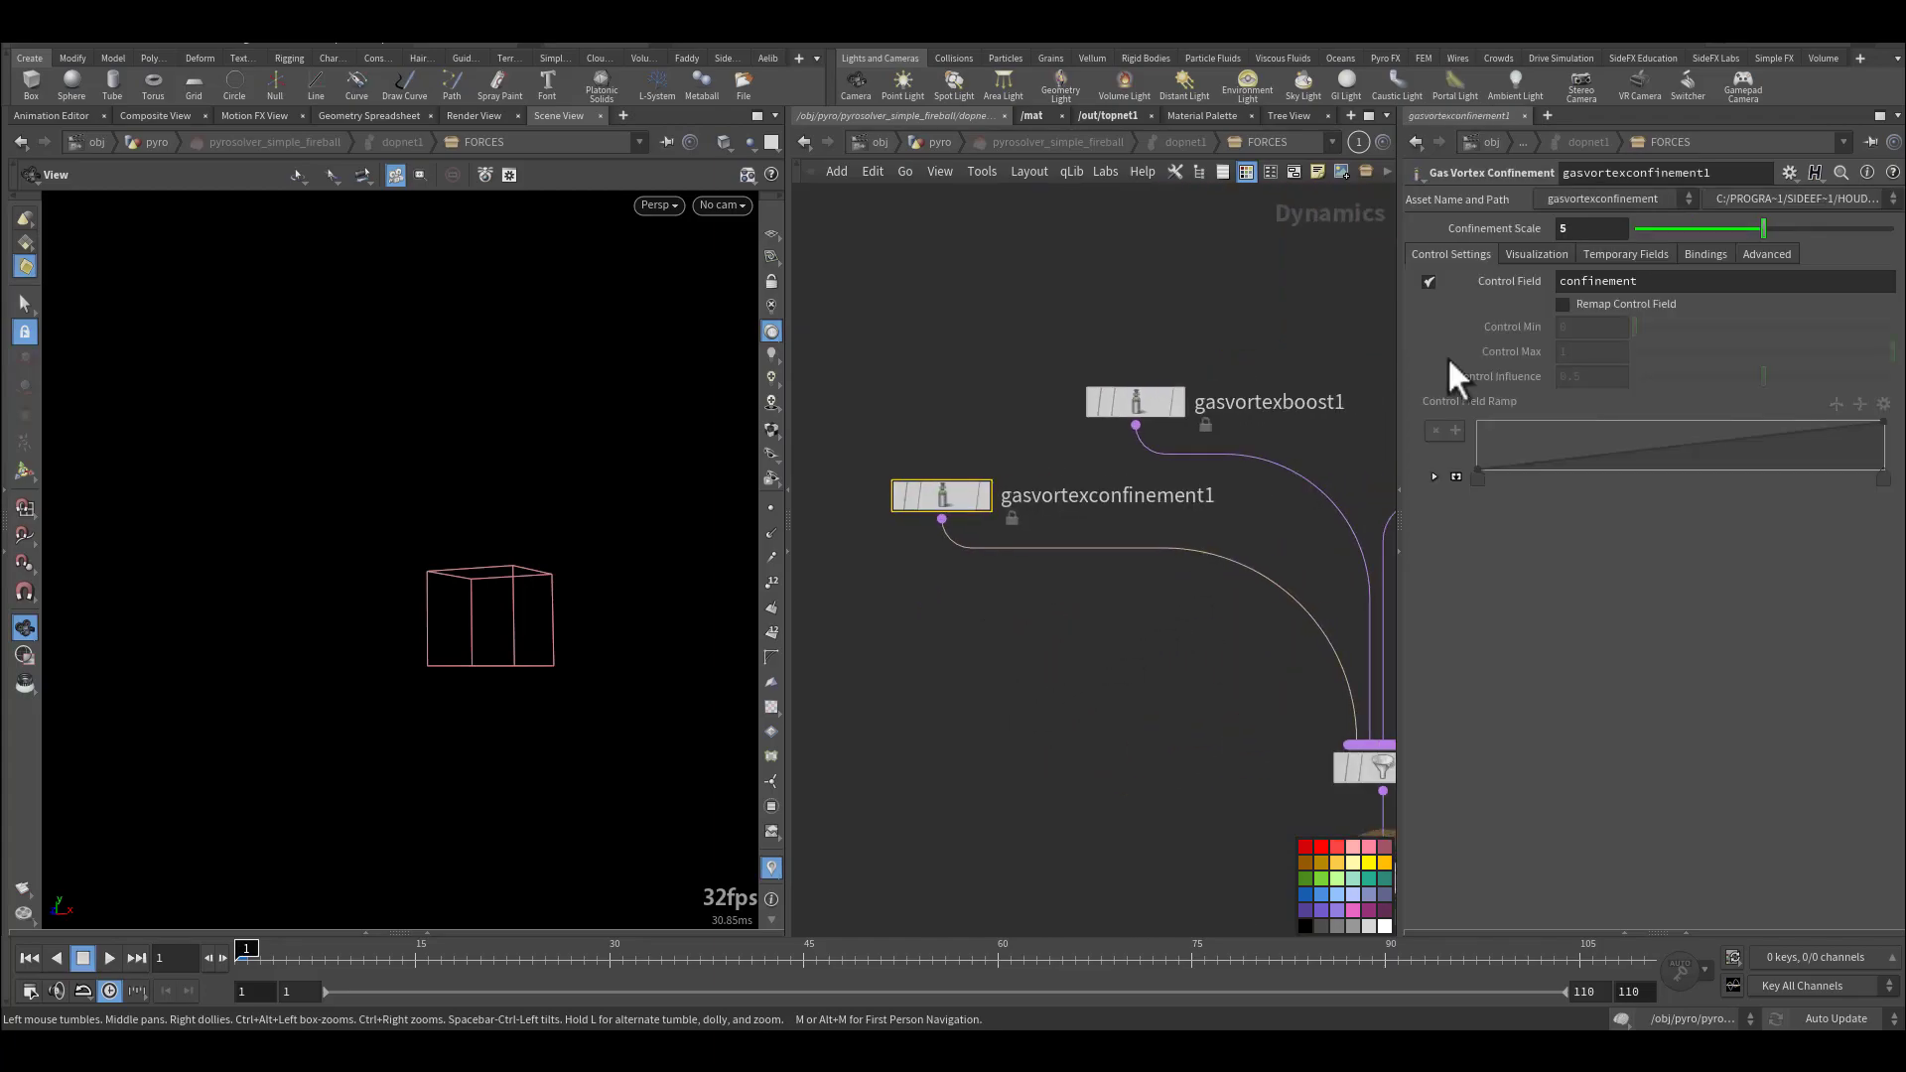
click(1588, 229)
click(1166, 402)
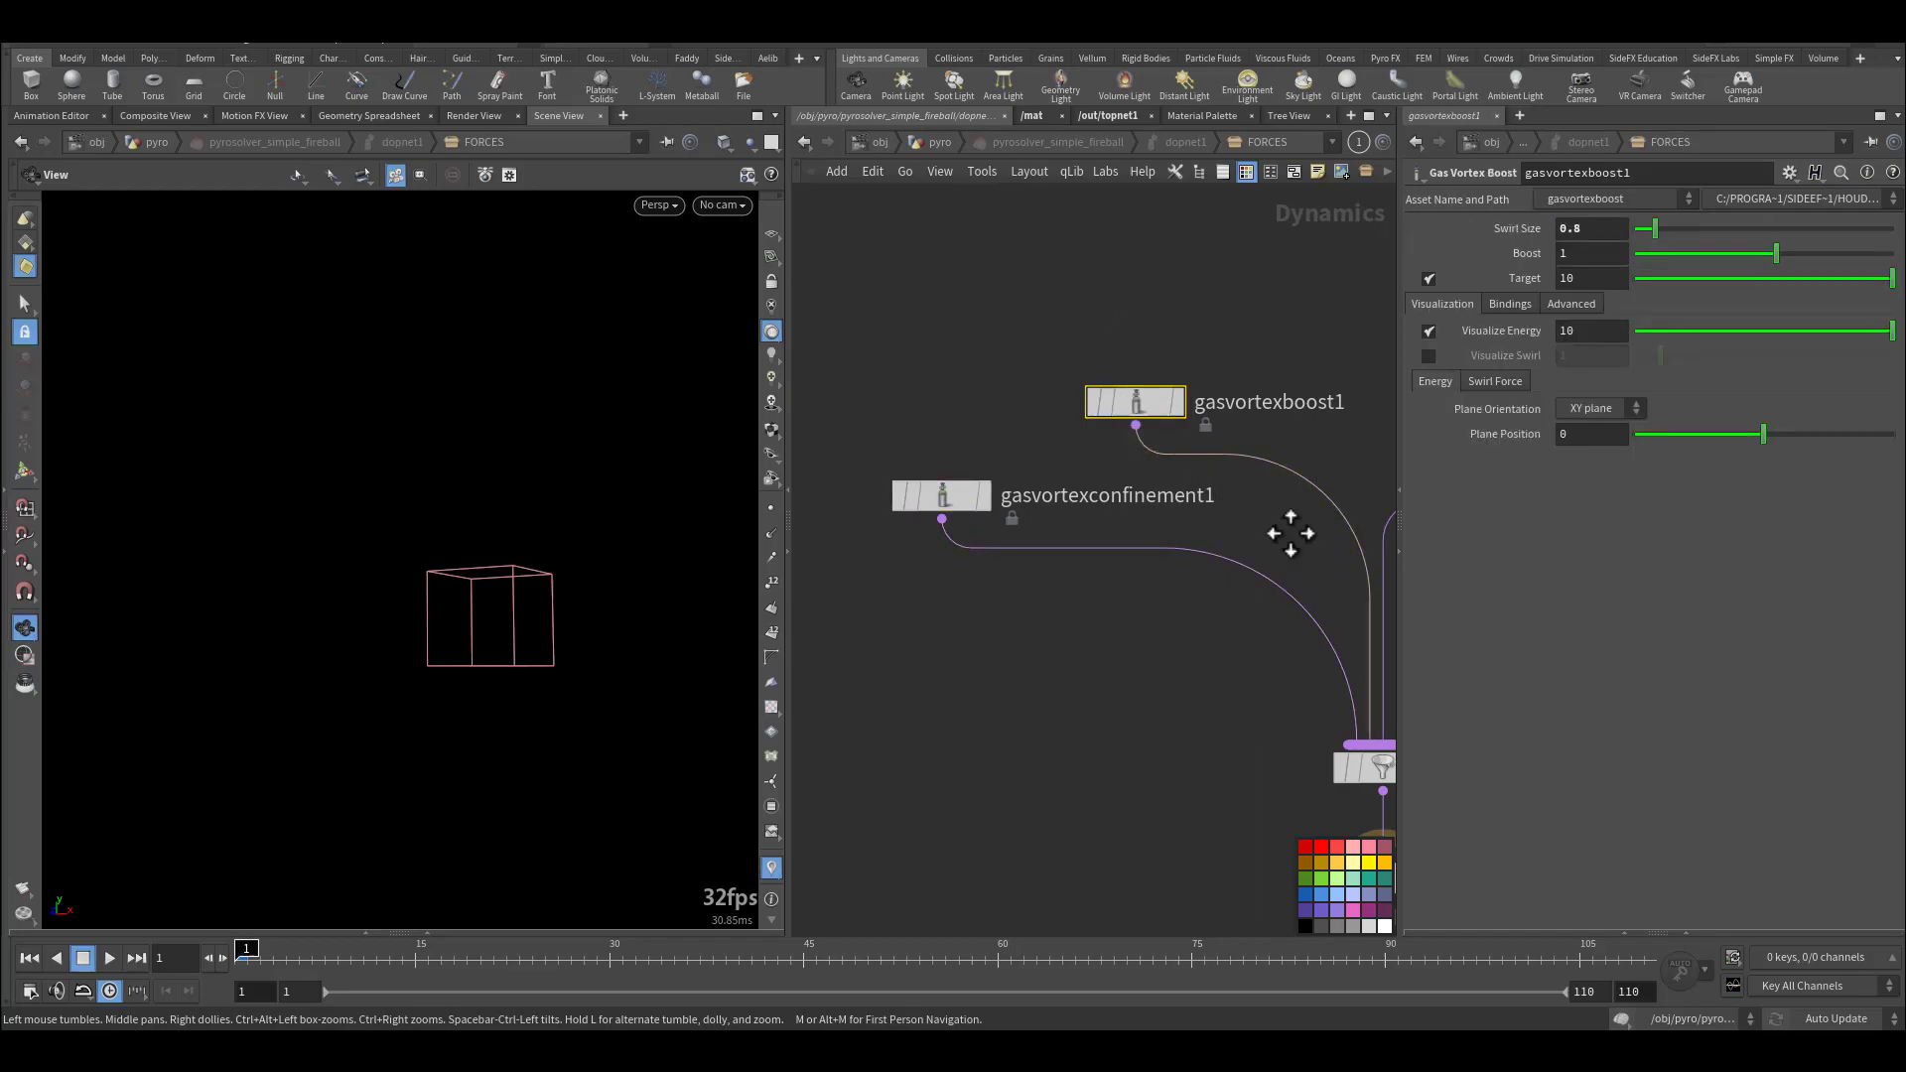
middle_drag(1290, 533, 1133, 534)
click(1587, 228)
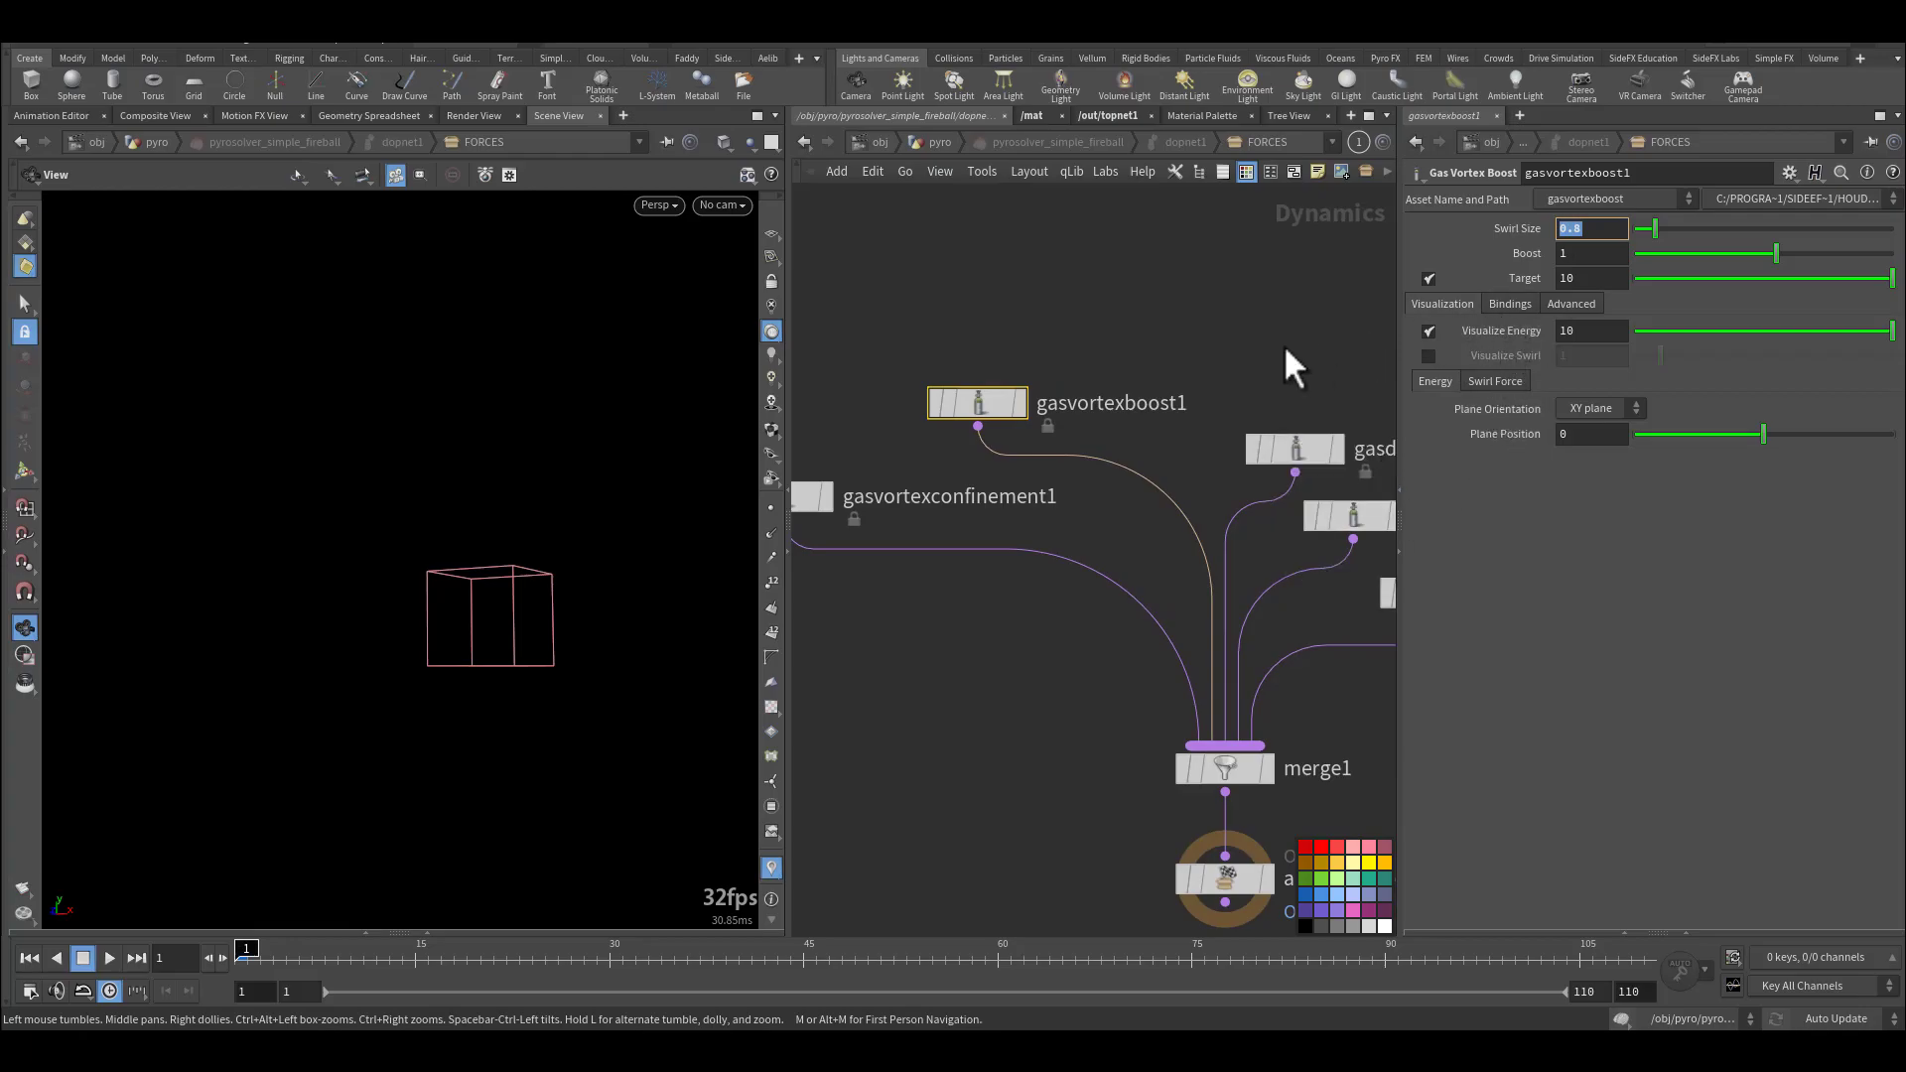
Inspect gasdisturb1, gasdisturb2 and gasdisturb3 (Block-Based, strength 5, block size 0.75) feeding advection_output.
middle_drag(1286, 348, 1075, 330)
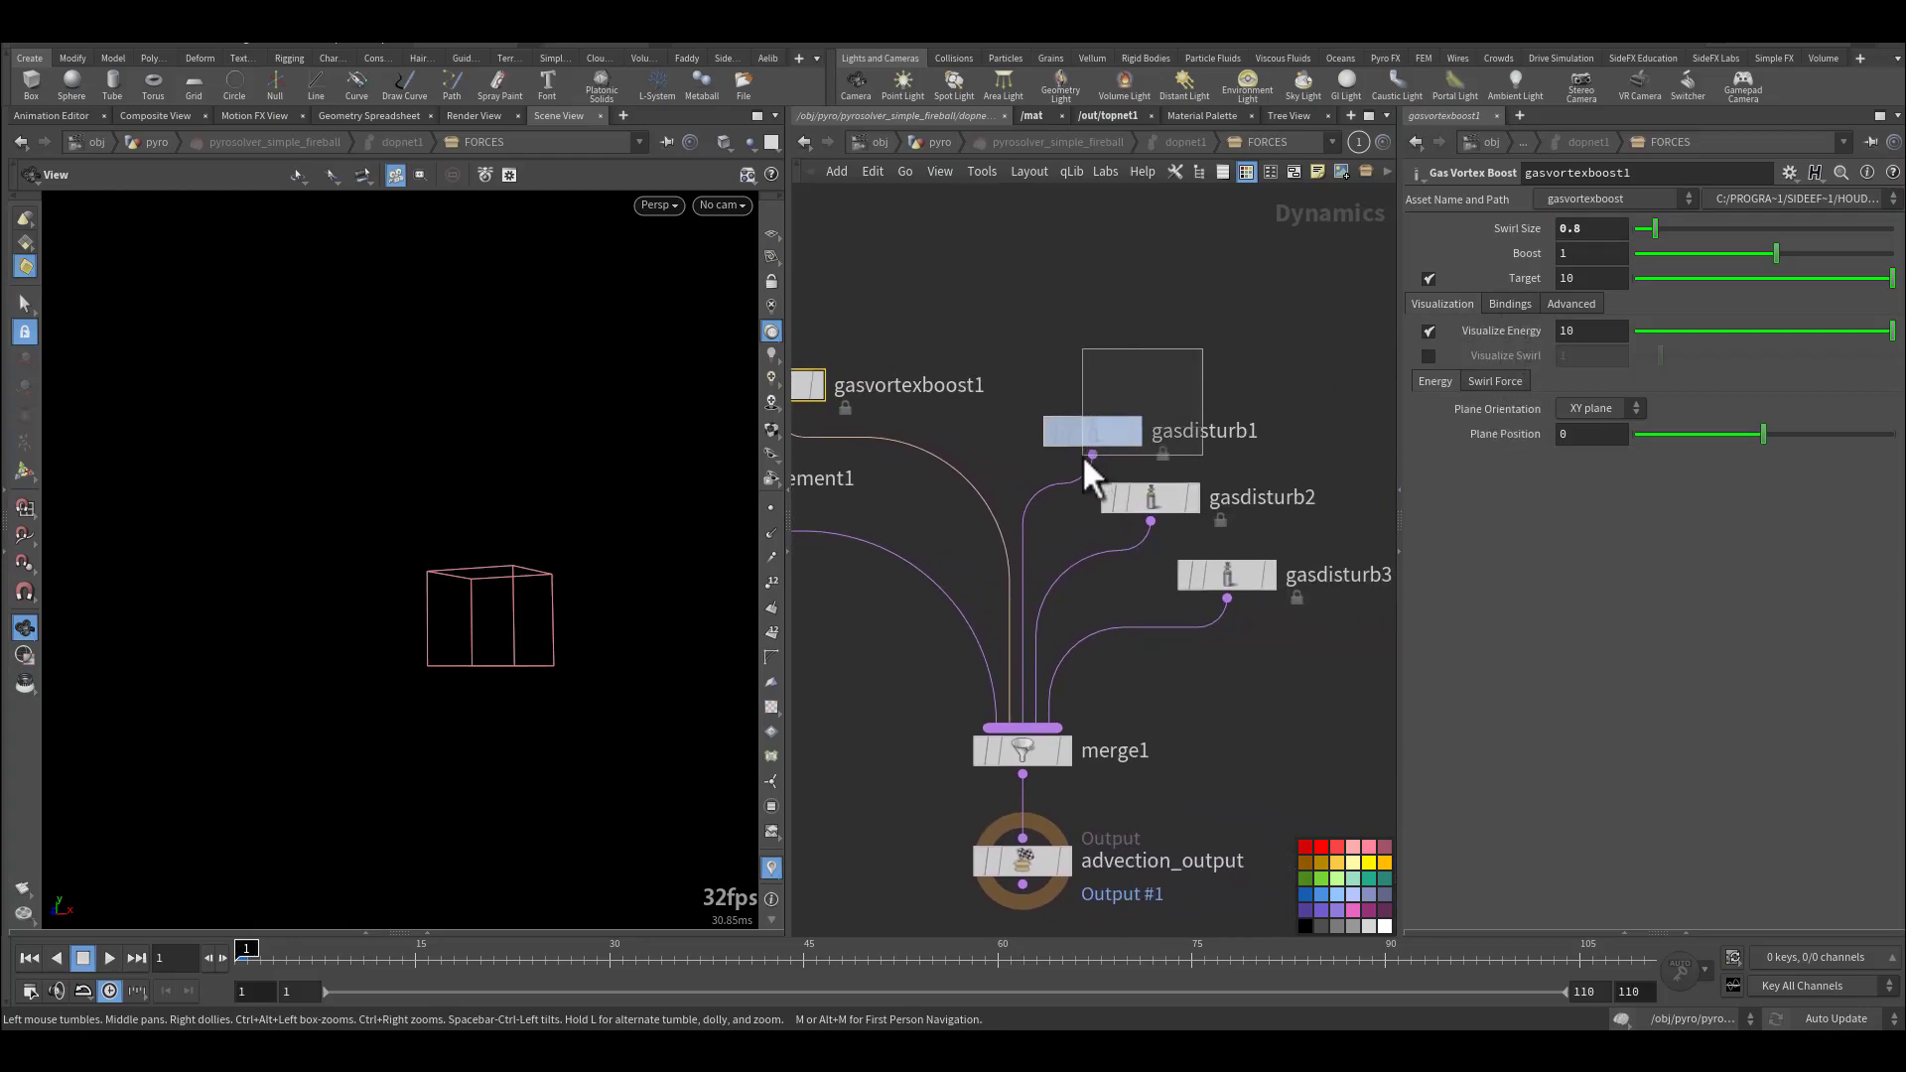
drag(1082, 455, 1084, 457)
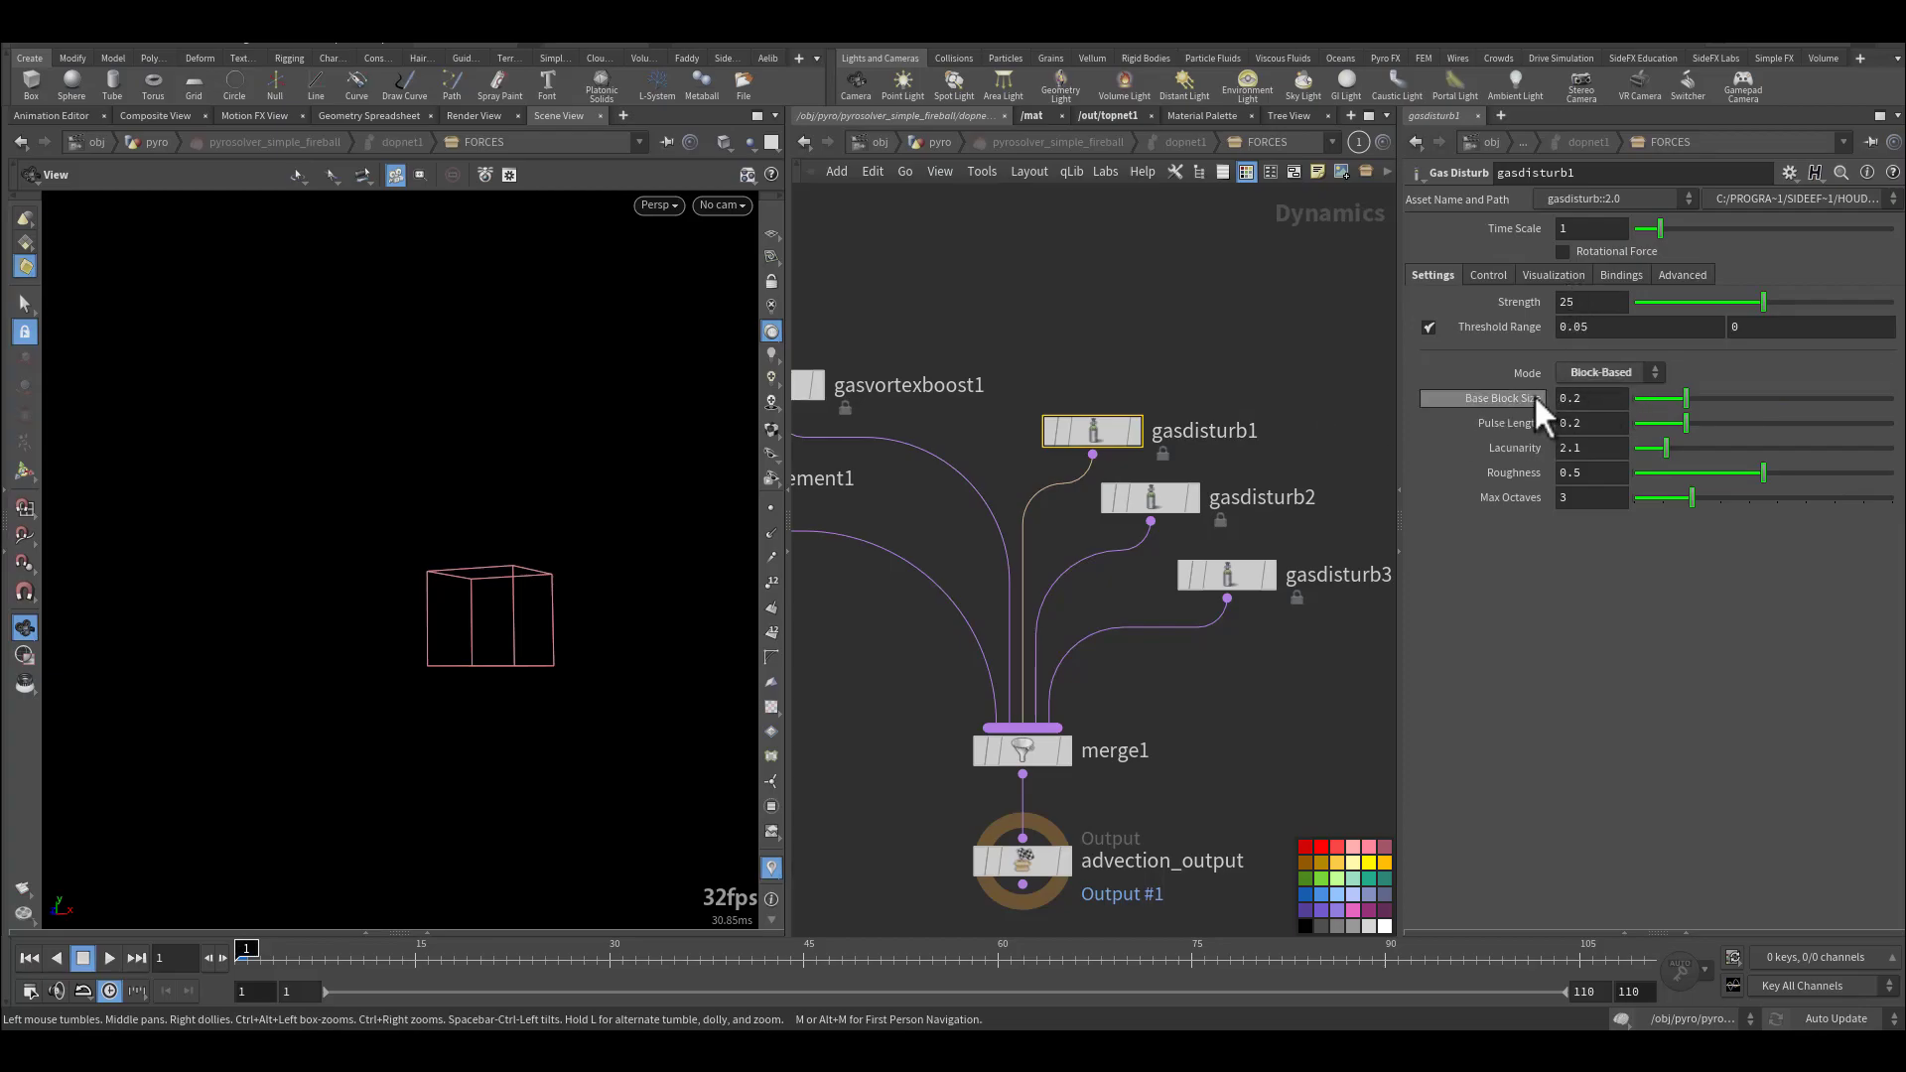
drag(1208, 496, 1191, 496)
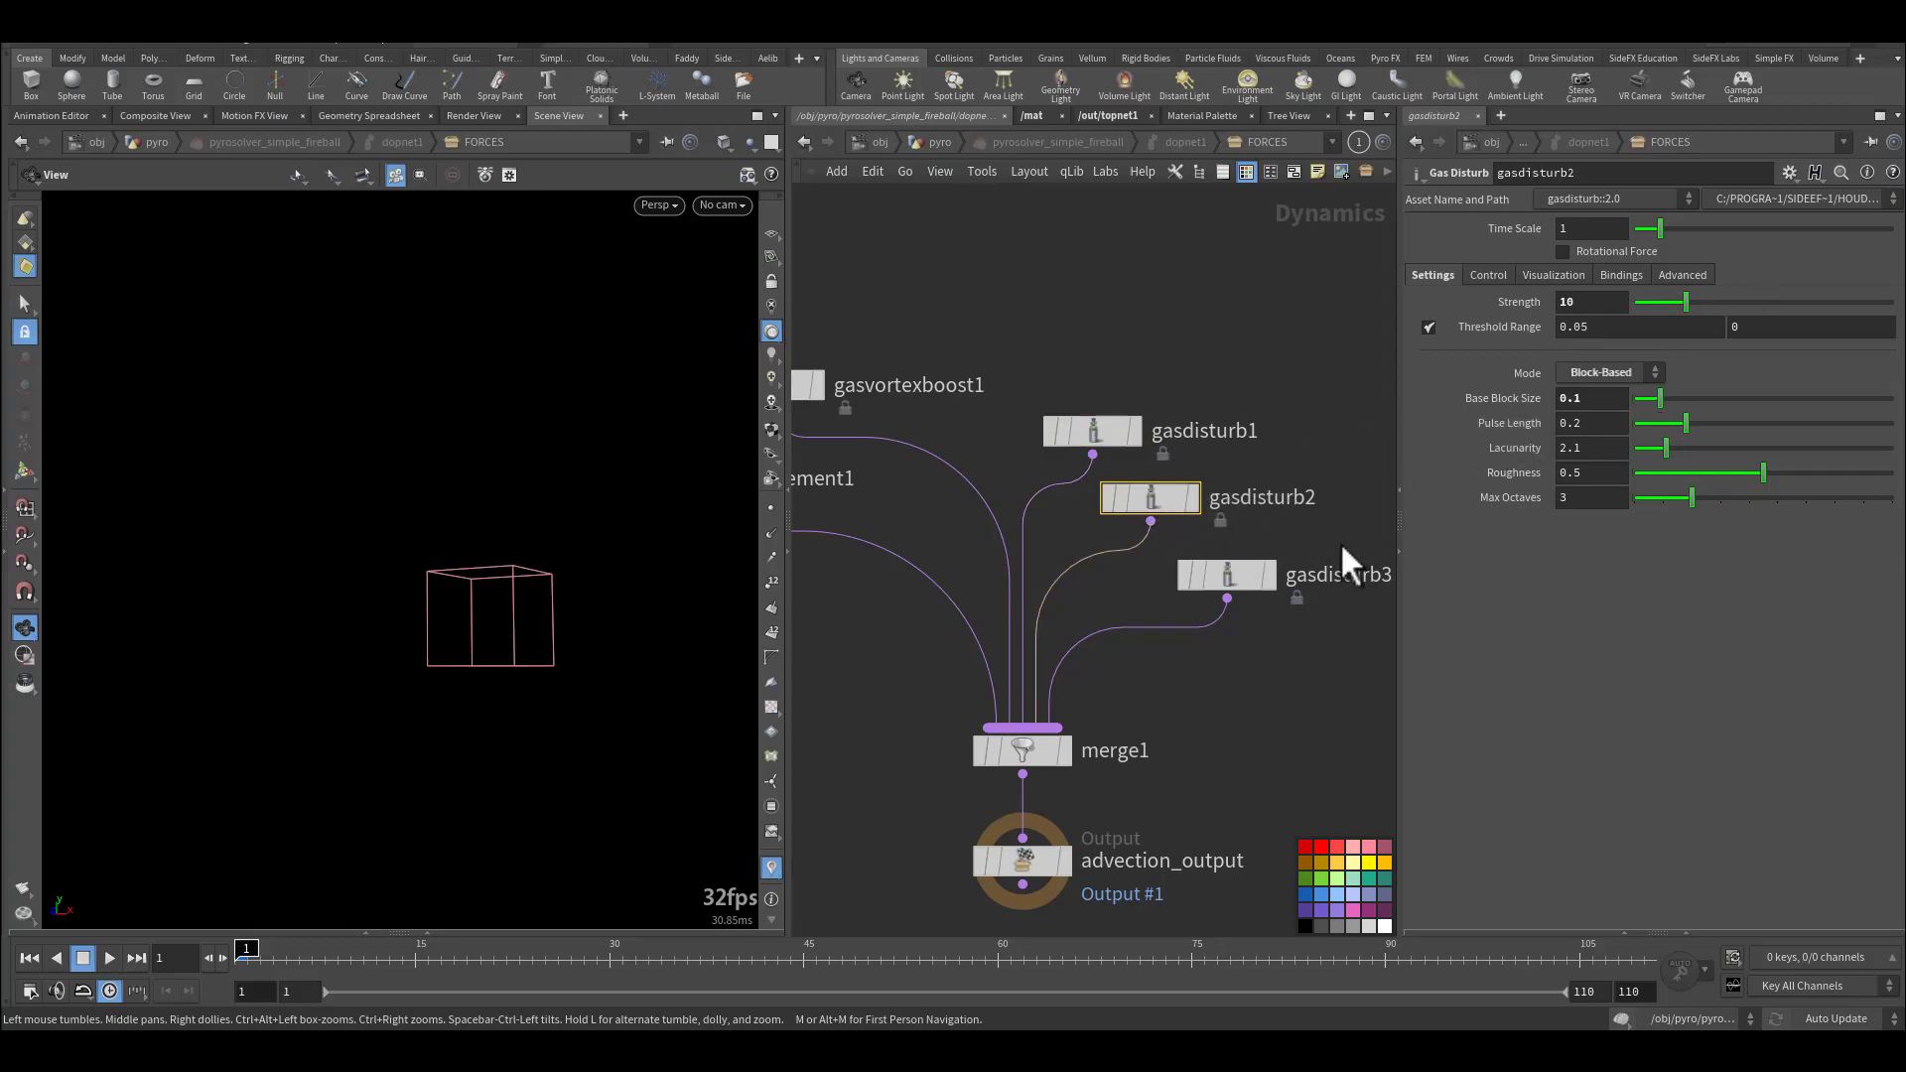
drag(1342, 552, 1215, 621)
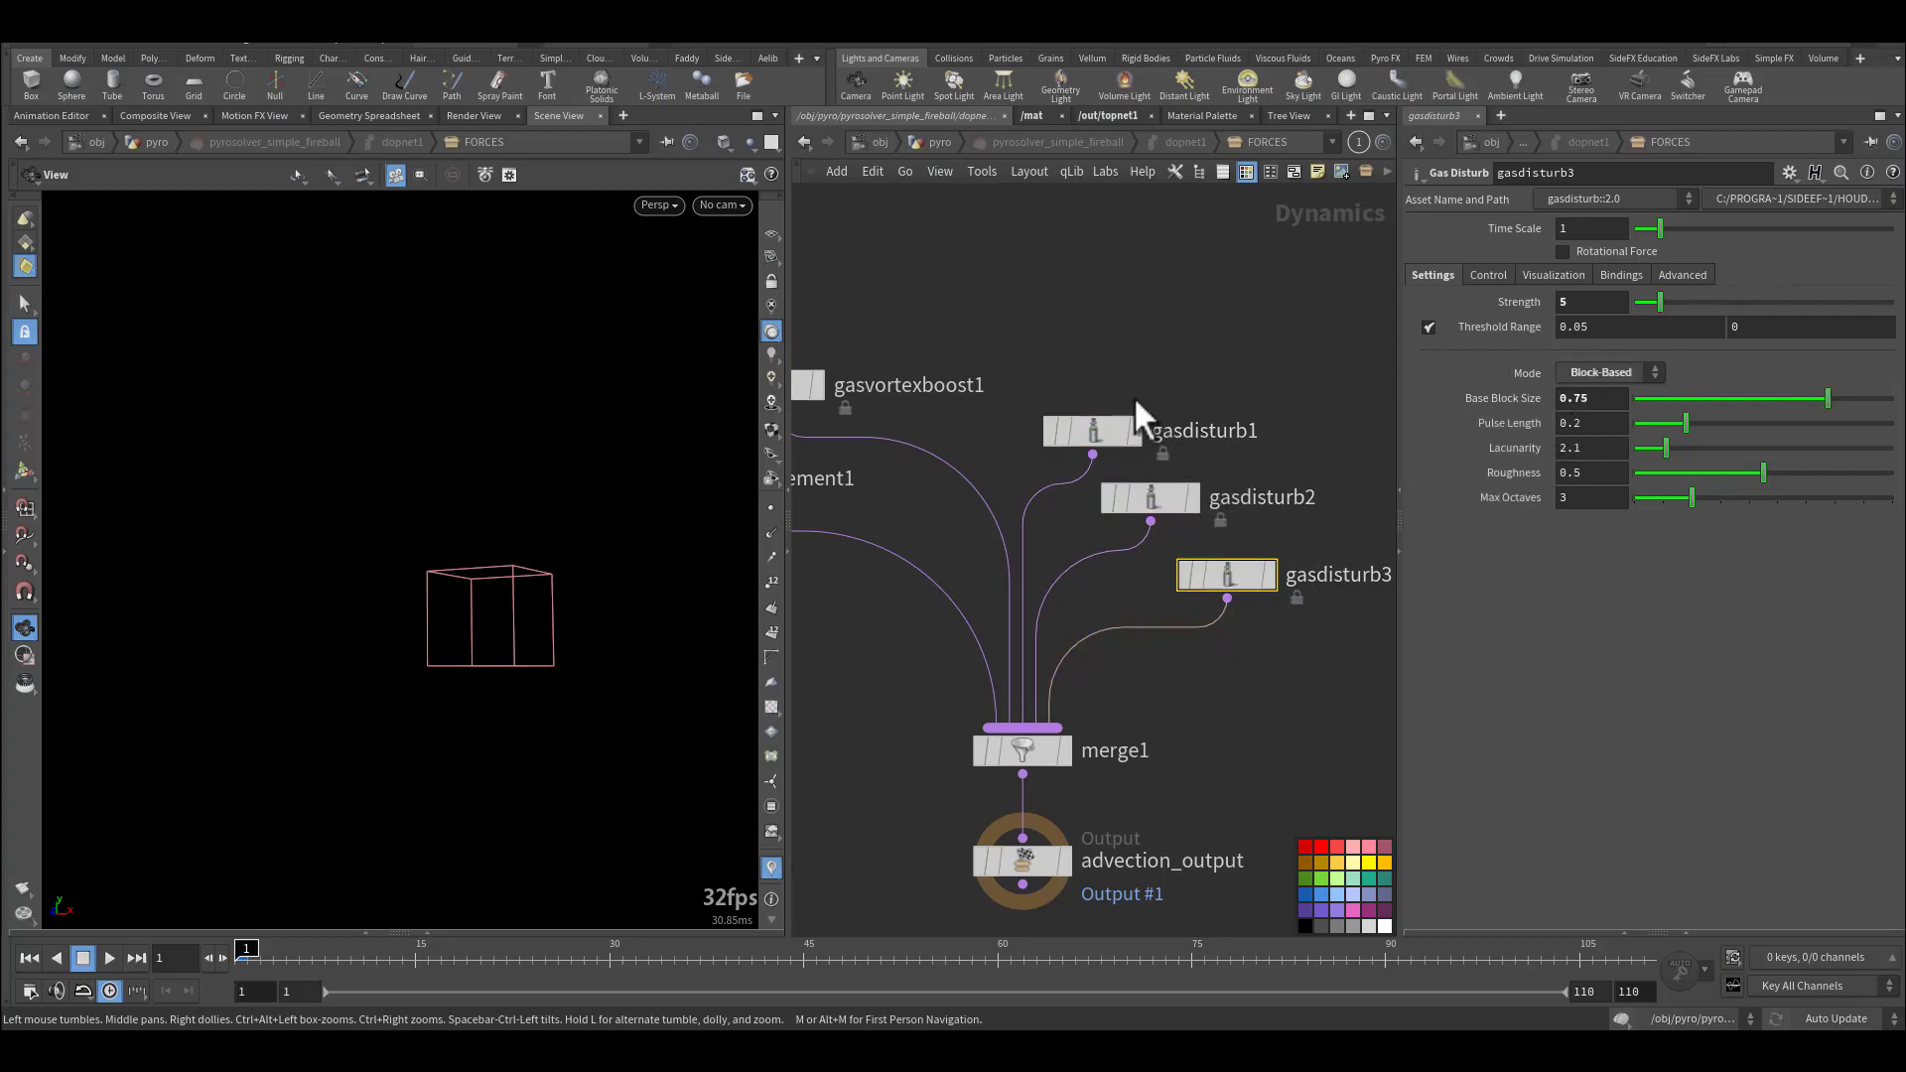
middle_drag(1051, 364, 1162, 355)
middle_drag(1305, 879, 1158, 681)
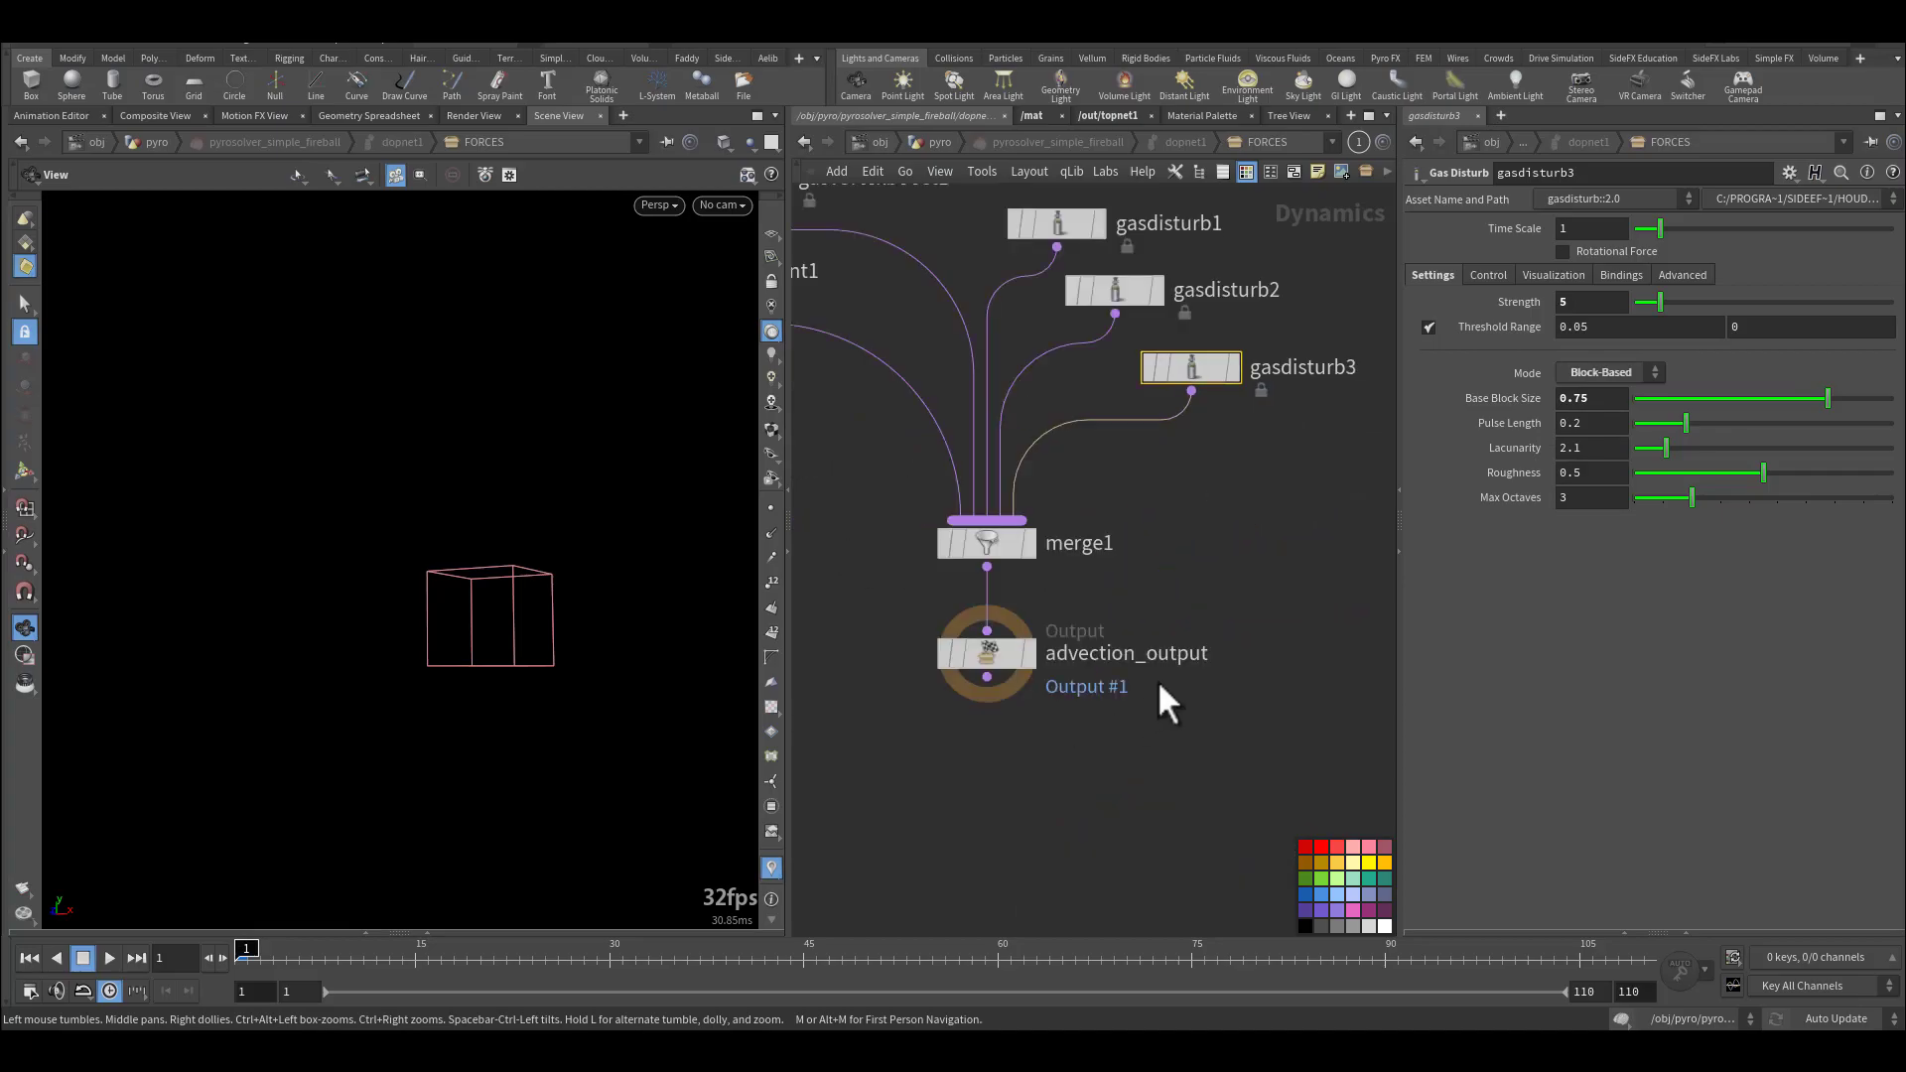
Go back up to the pyro network and select pyro_mushroom_cache1.
click(941, 142)
middle_drag(915, 629, 996, 461)
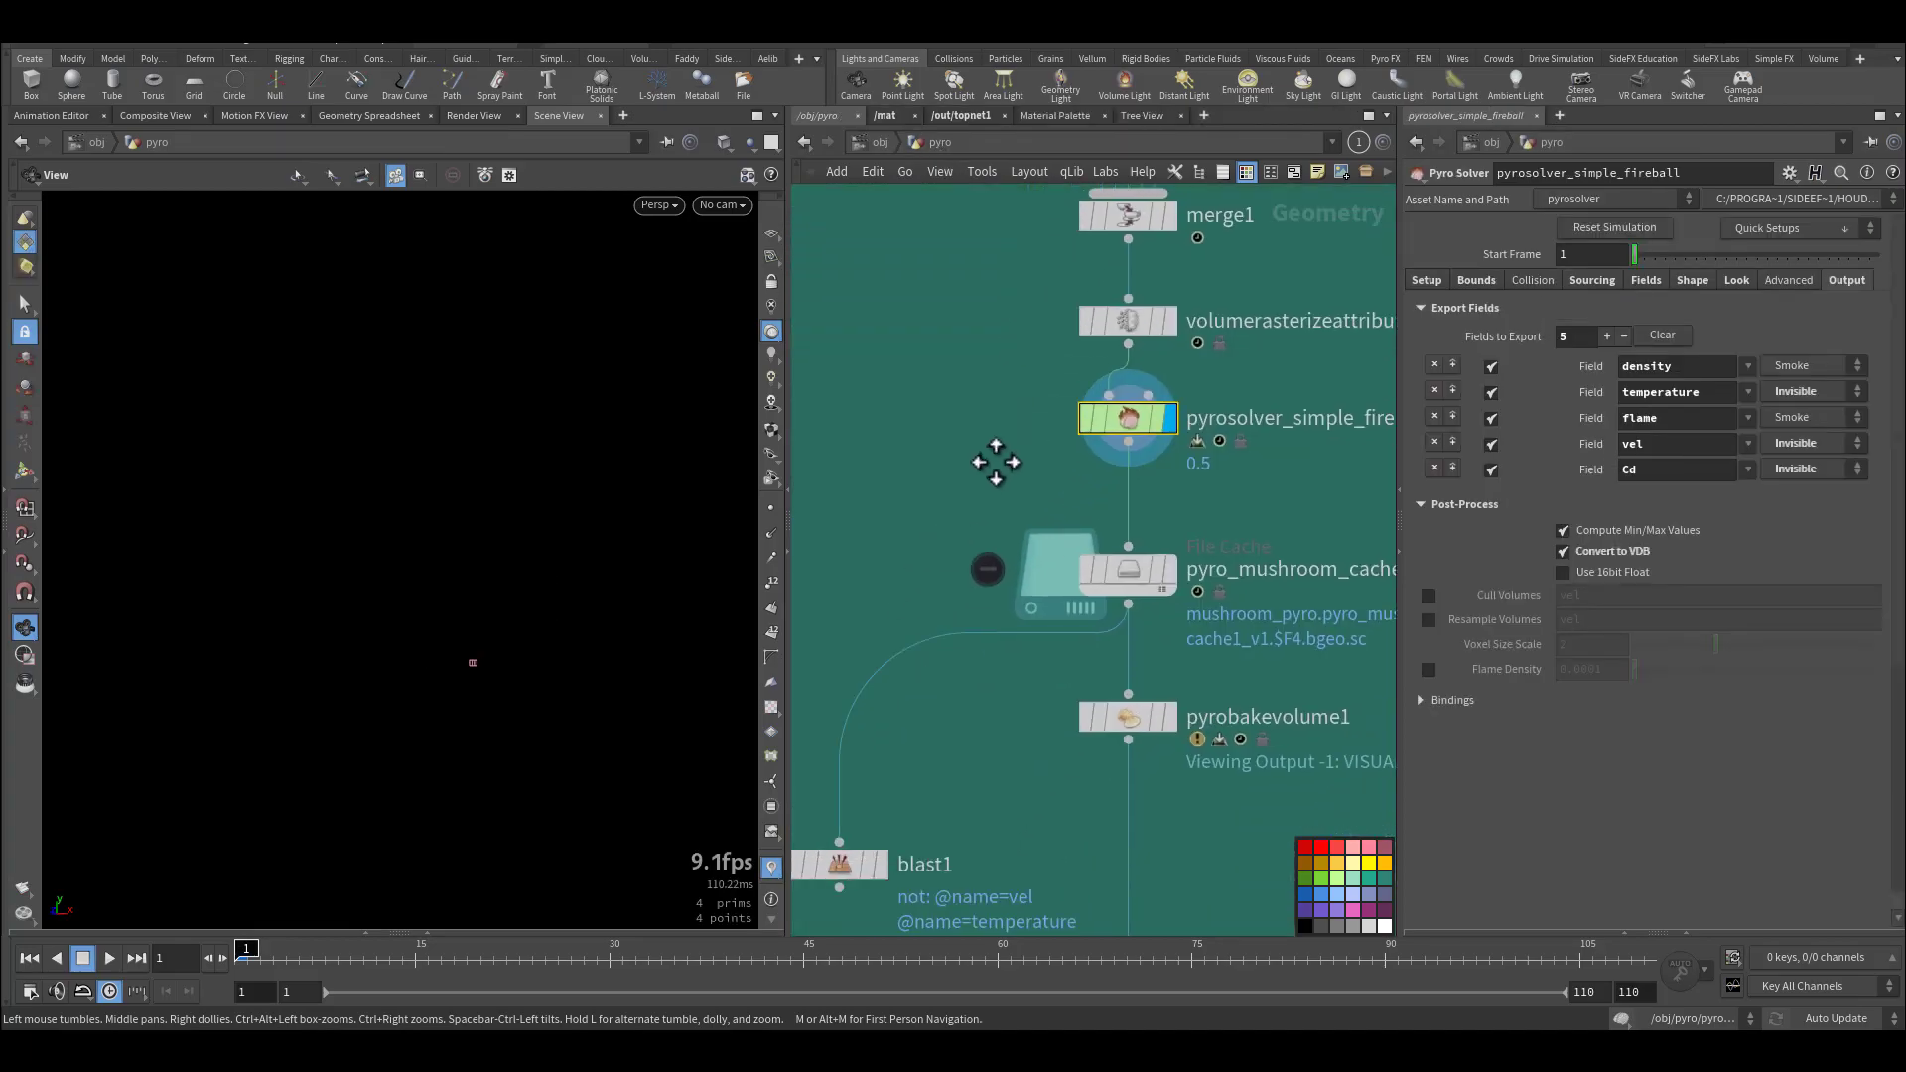
click(1152, 578)
middle_drag(1152, 581, 1071, 512)
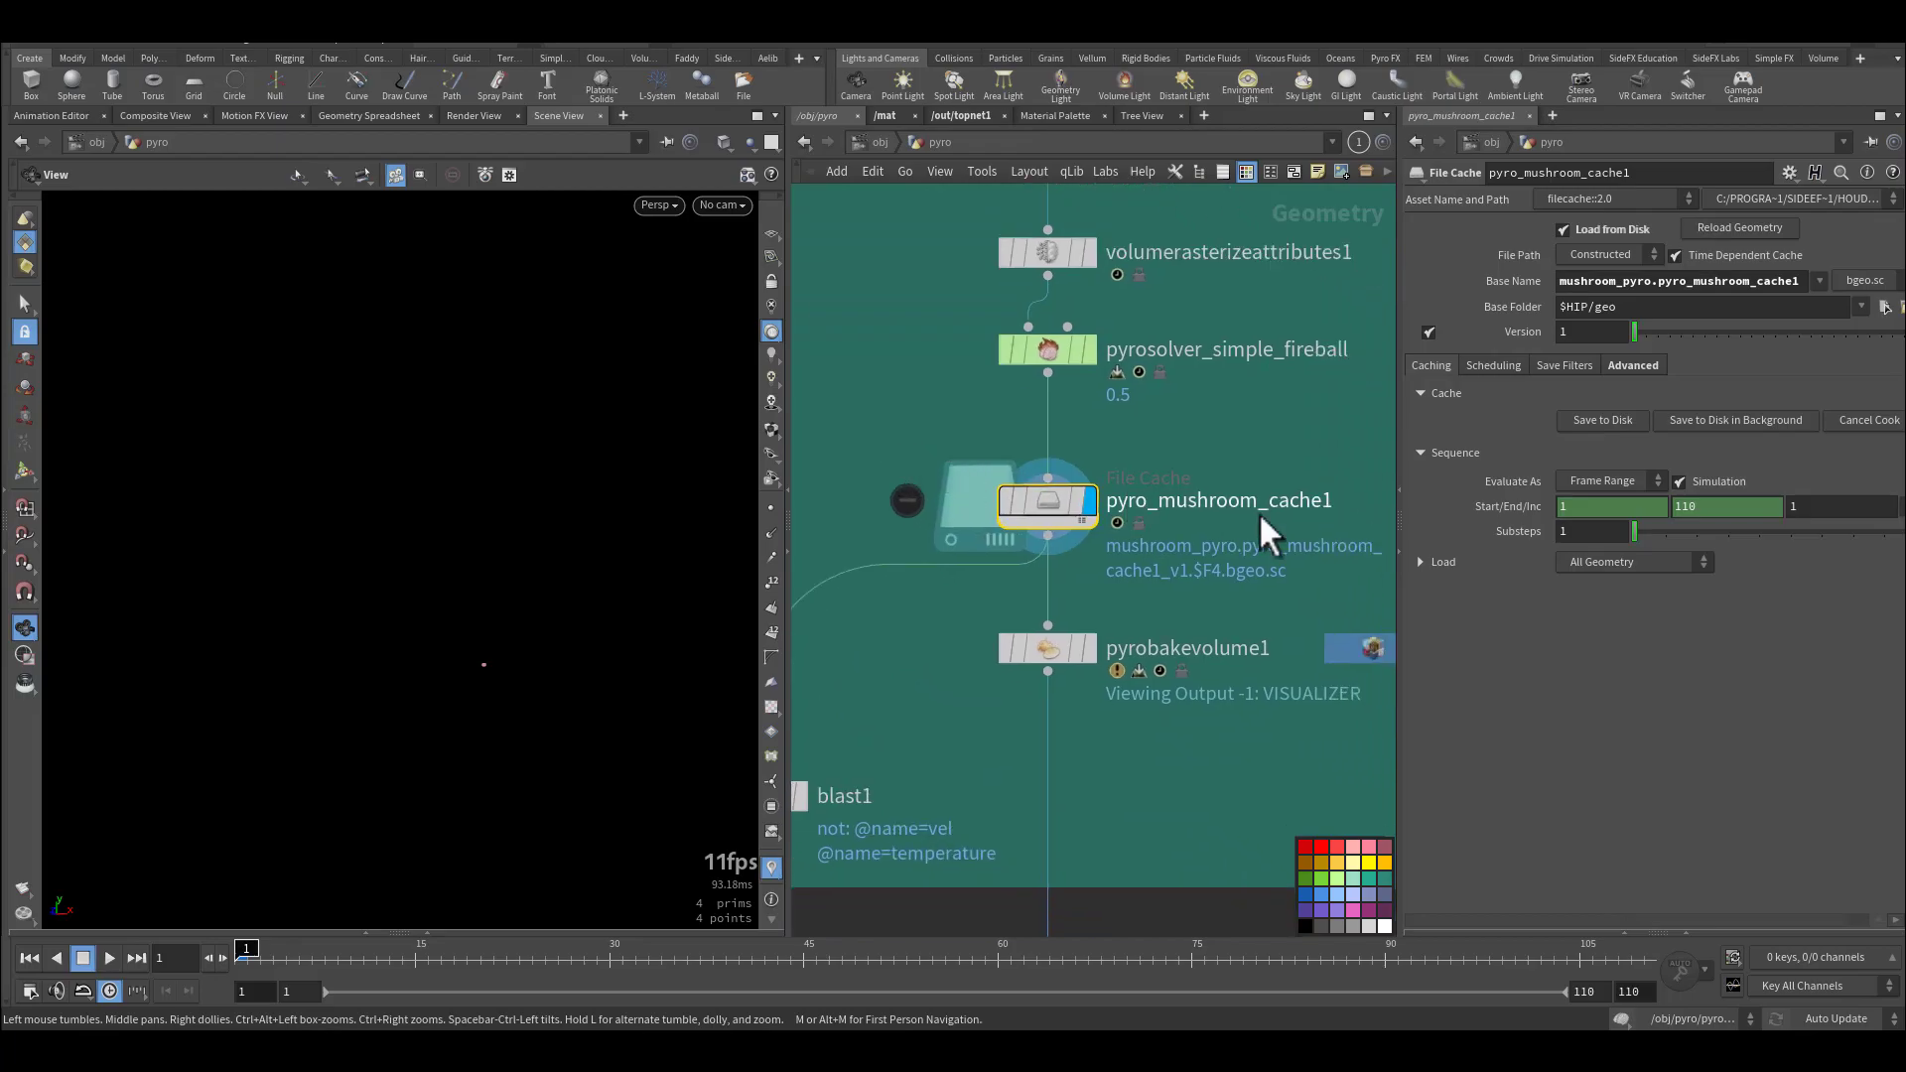
Play the cached explosion from frame 1, stop at frame 52, and select pyrobakevolume1.
click(117, 962)
click(117, 962)
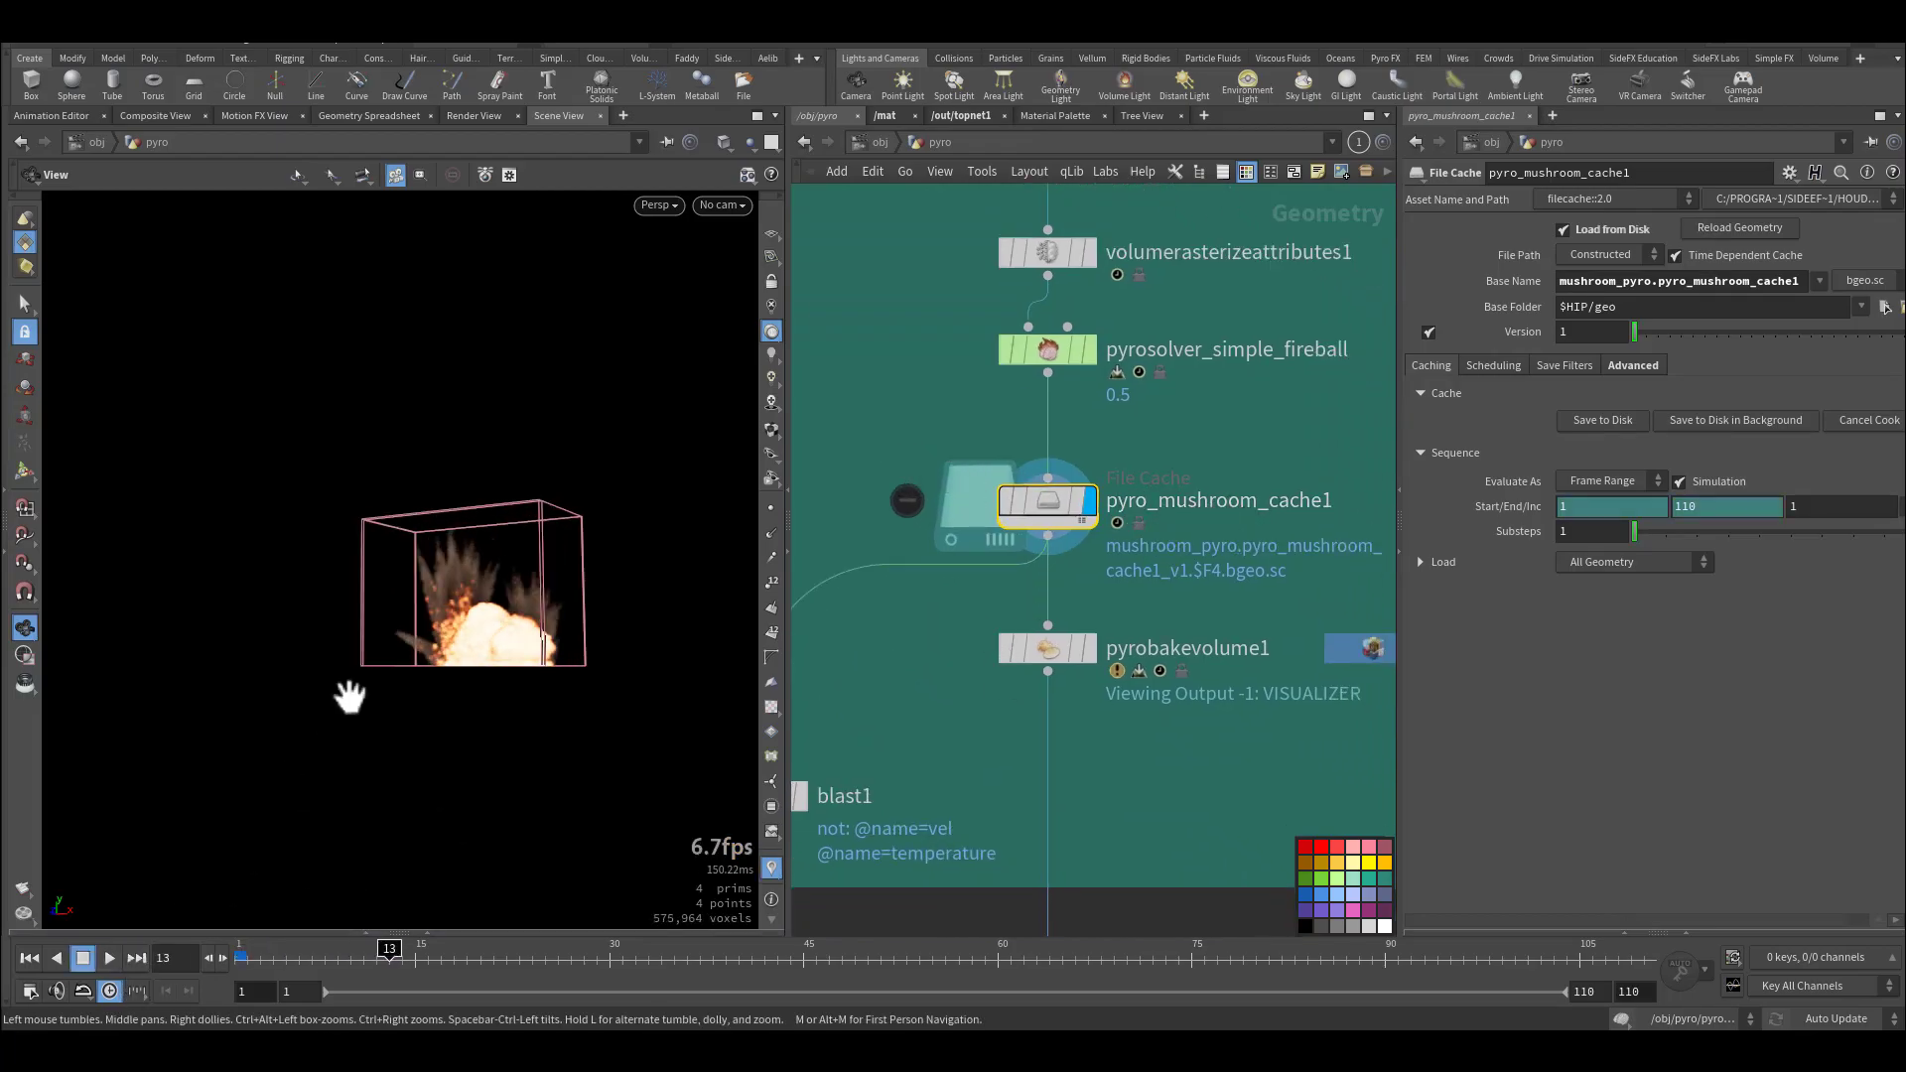
drag(425, 701, 456, 668)
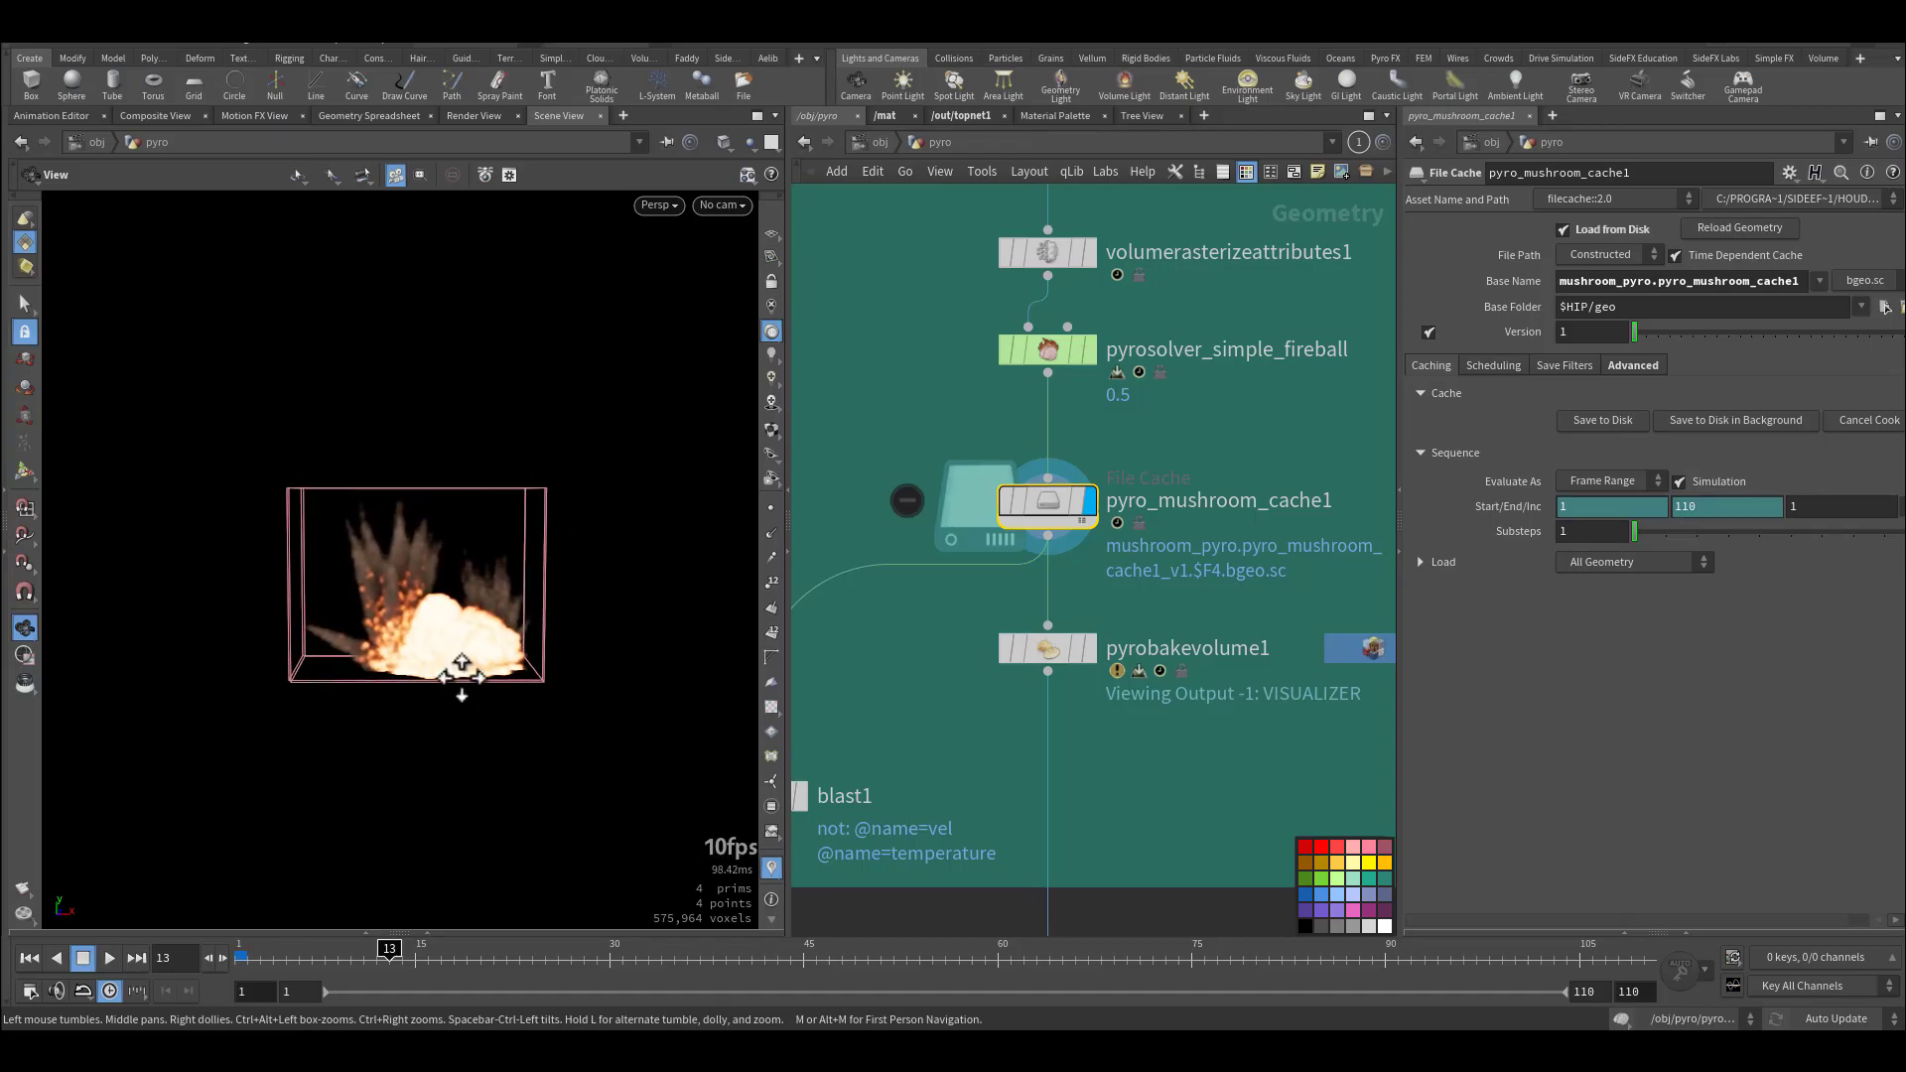
middle_drag(456, 668, 437, 750)
click(37, 951)
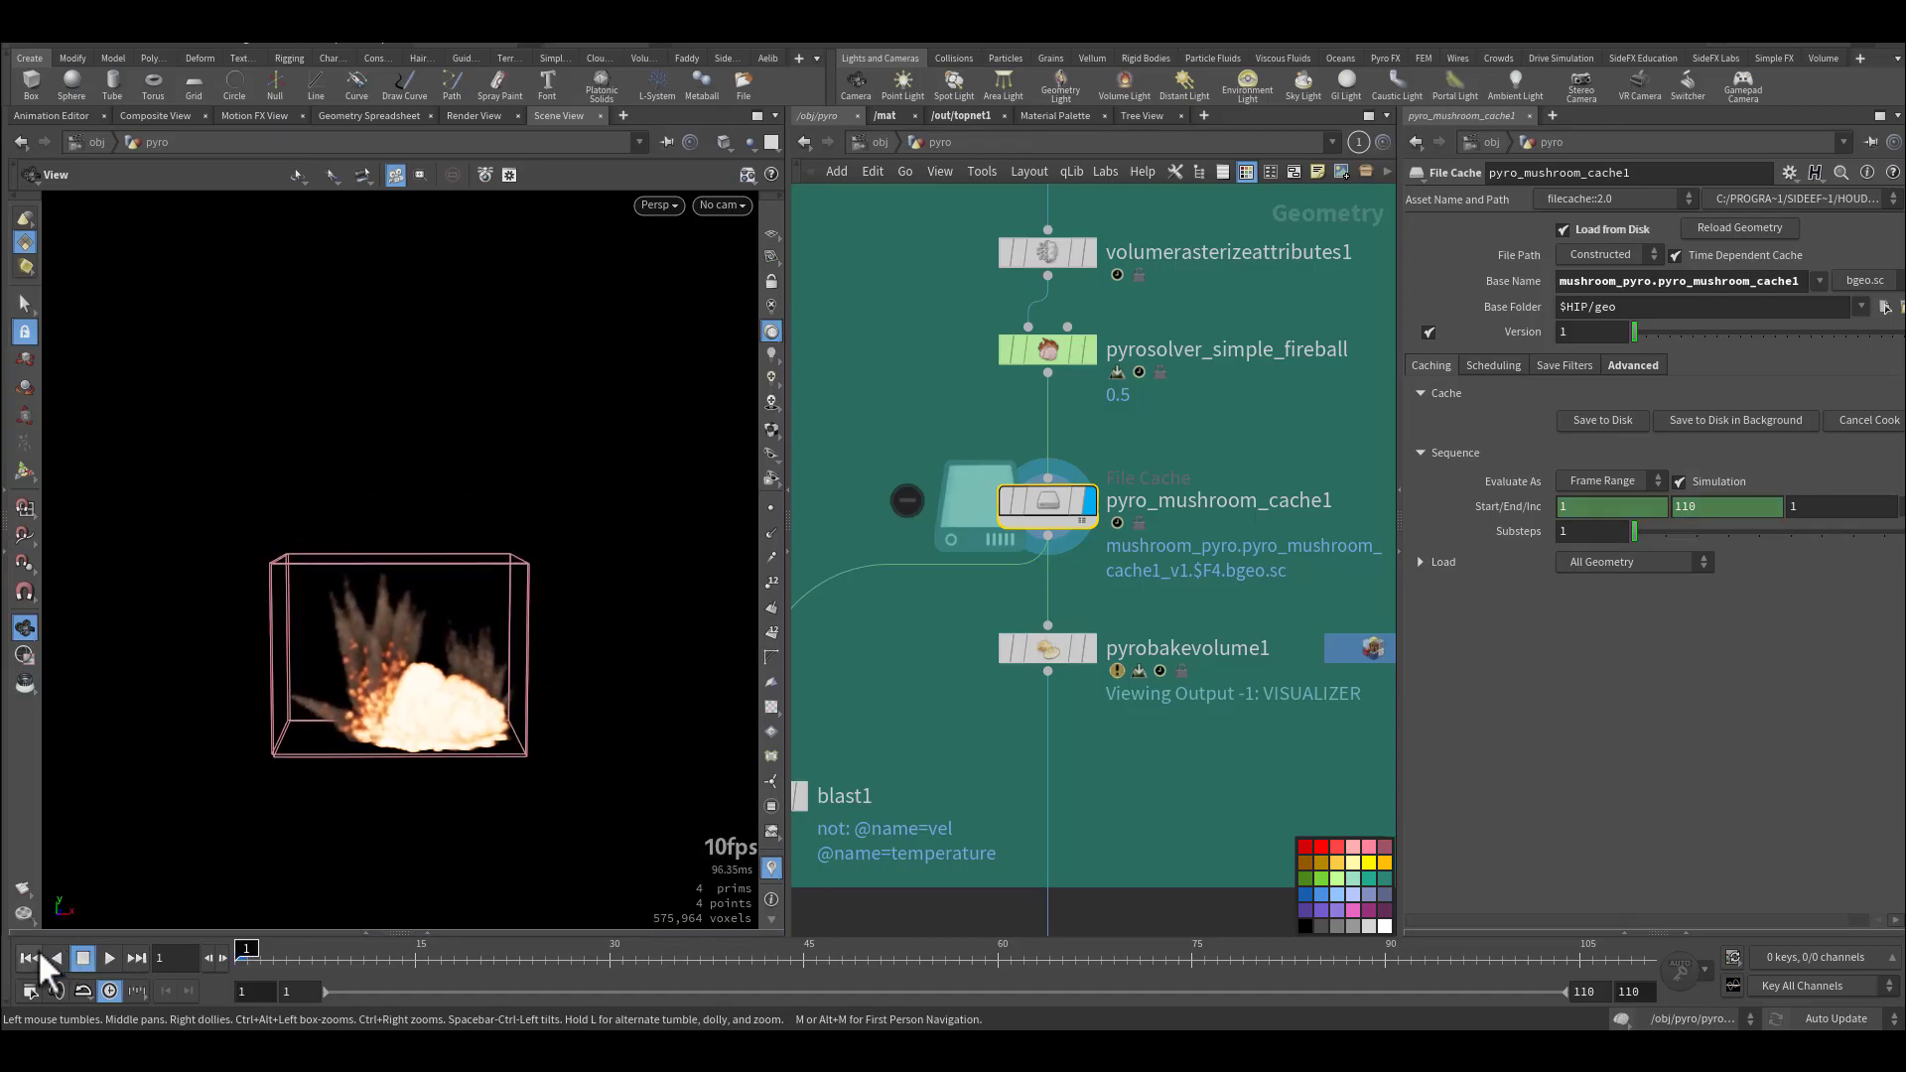
click(109, 957)
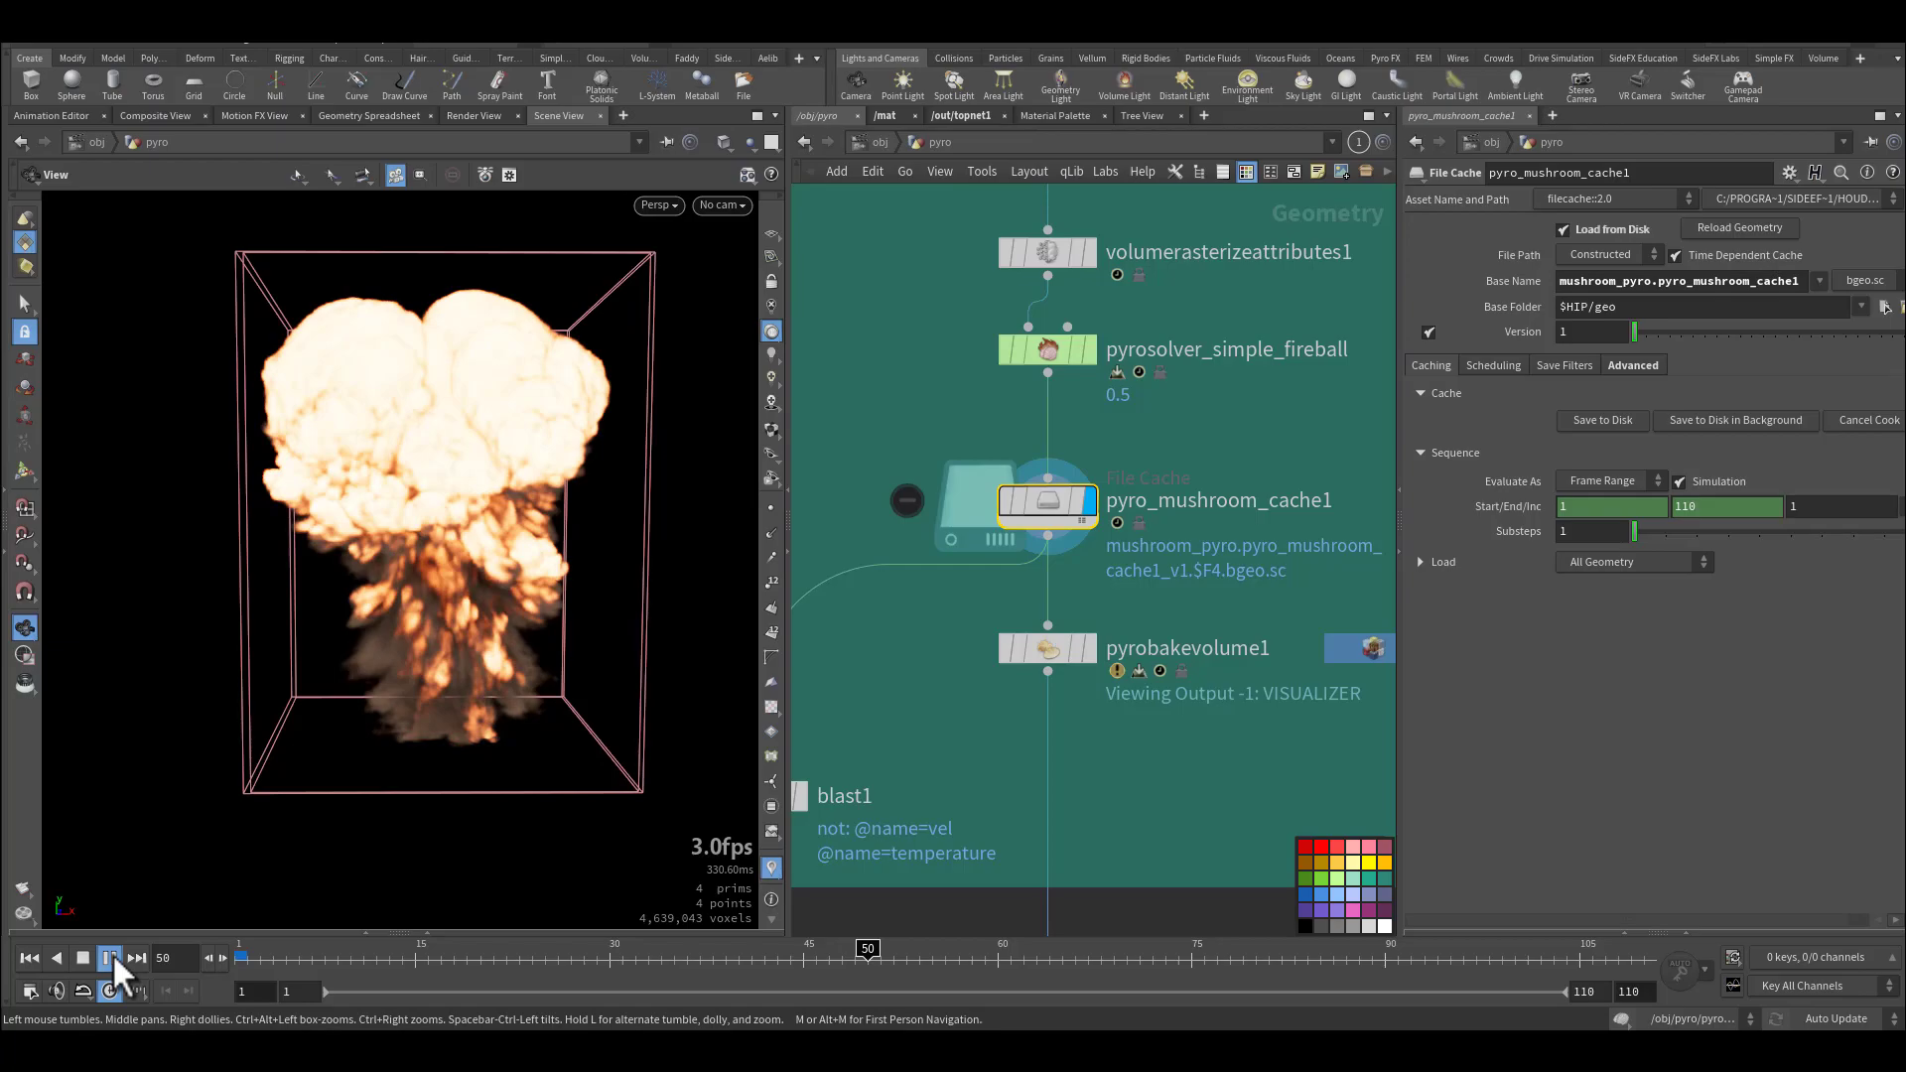
click(111, 956)
mouse_move(425, 694)
mouse_down()
mouse_move(396, 639)
mouse_move(437, 700)
mouse_up()
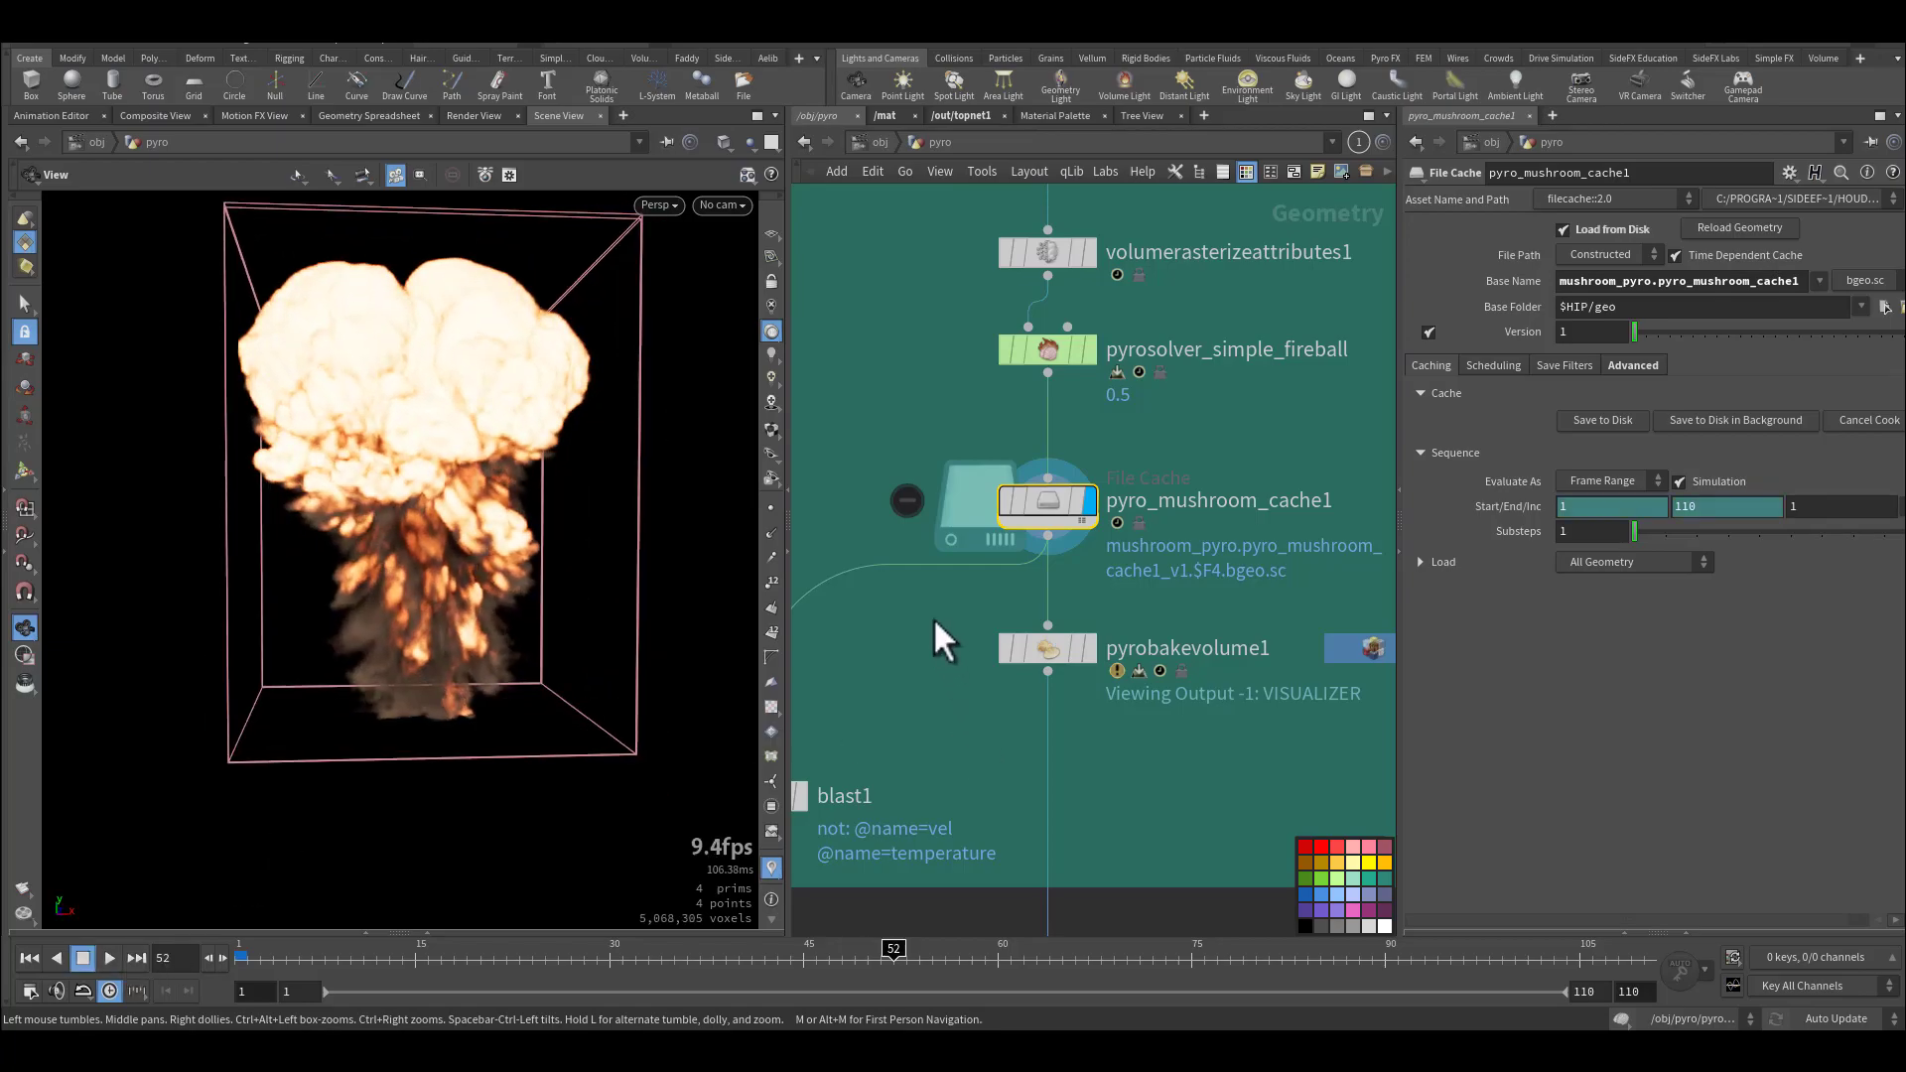
click(1042, 650)
Review pyrobakevolume1's Smoke and Bindings settings, opening the quick setup list without choosing a preset.
mouse_move(1092, 651)
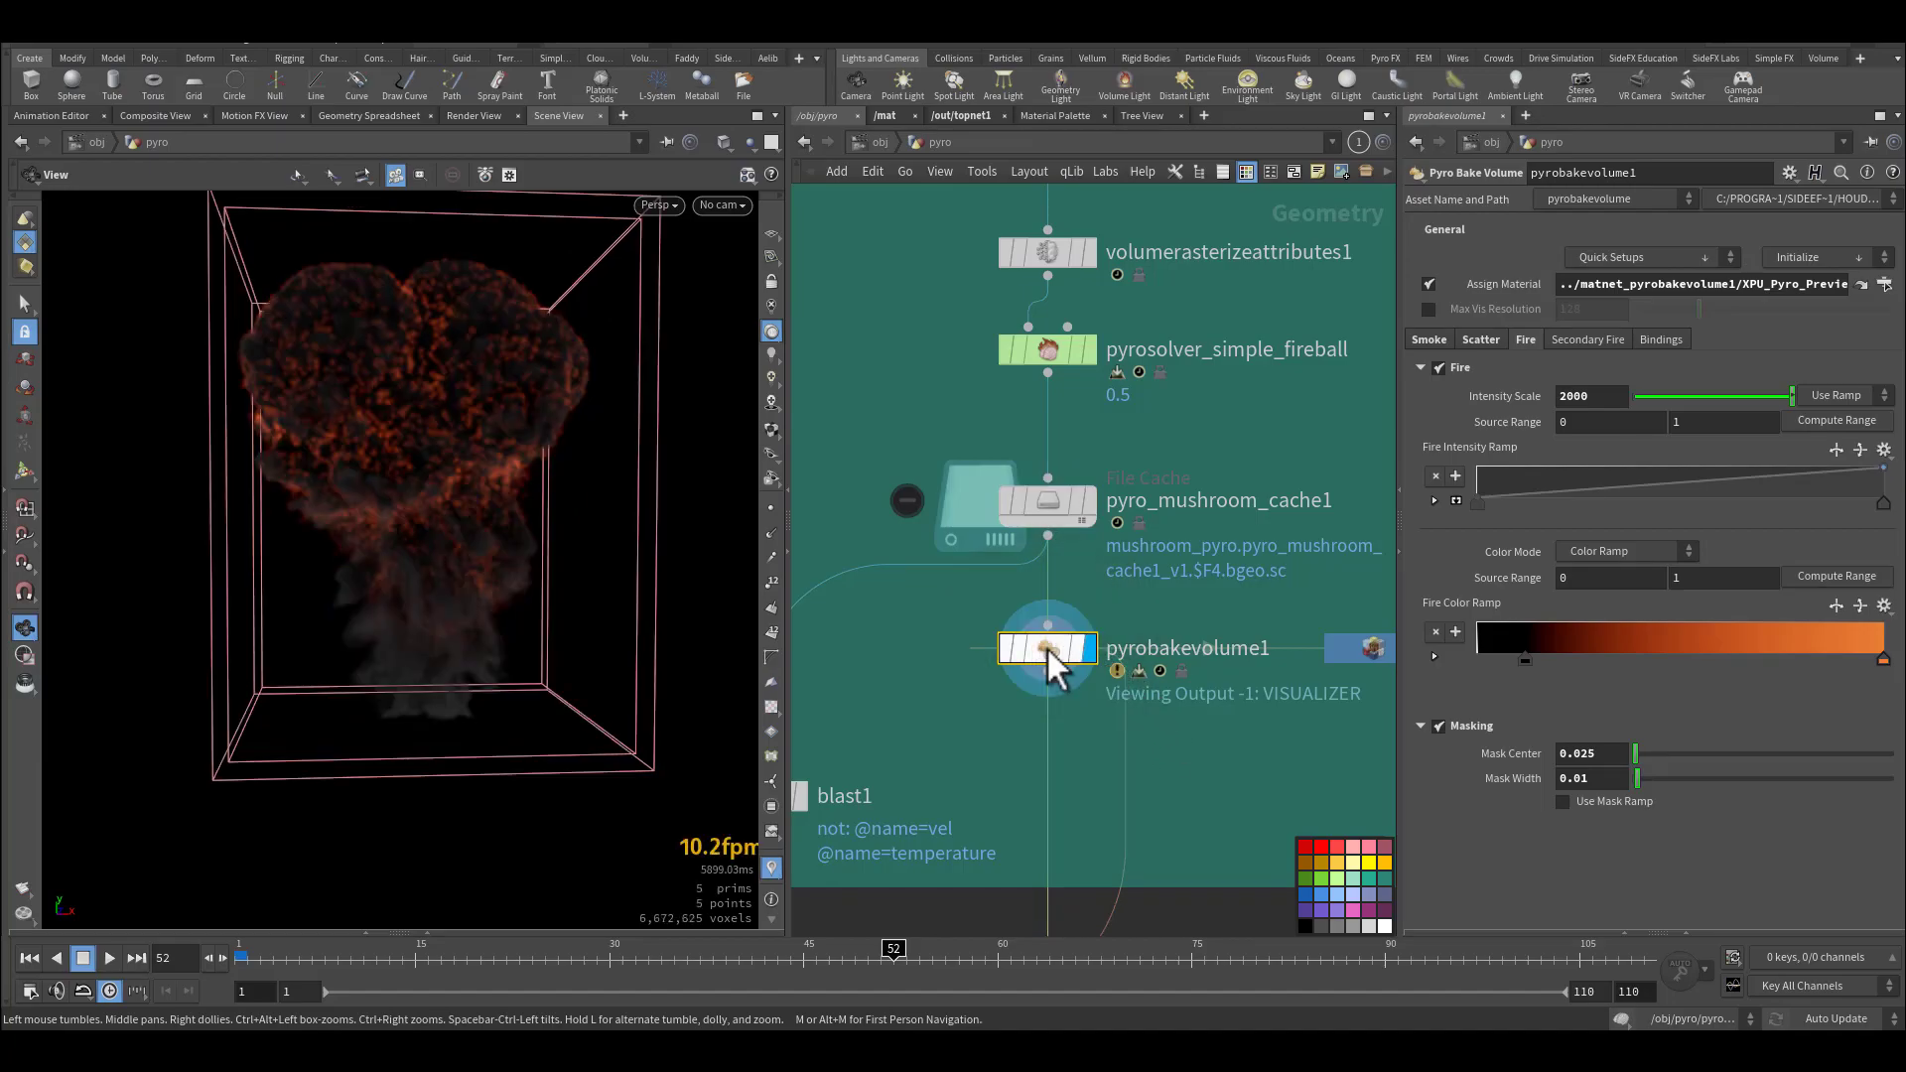
click(1426, 340)
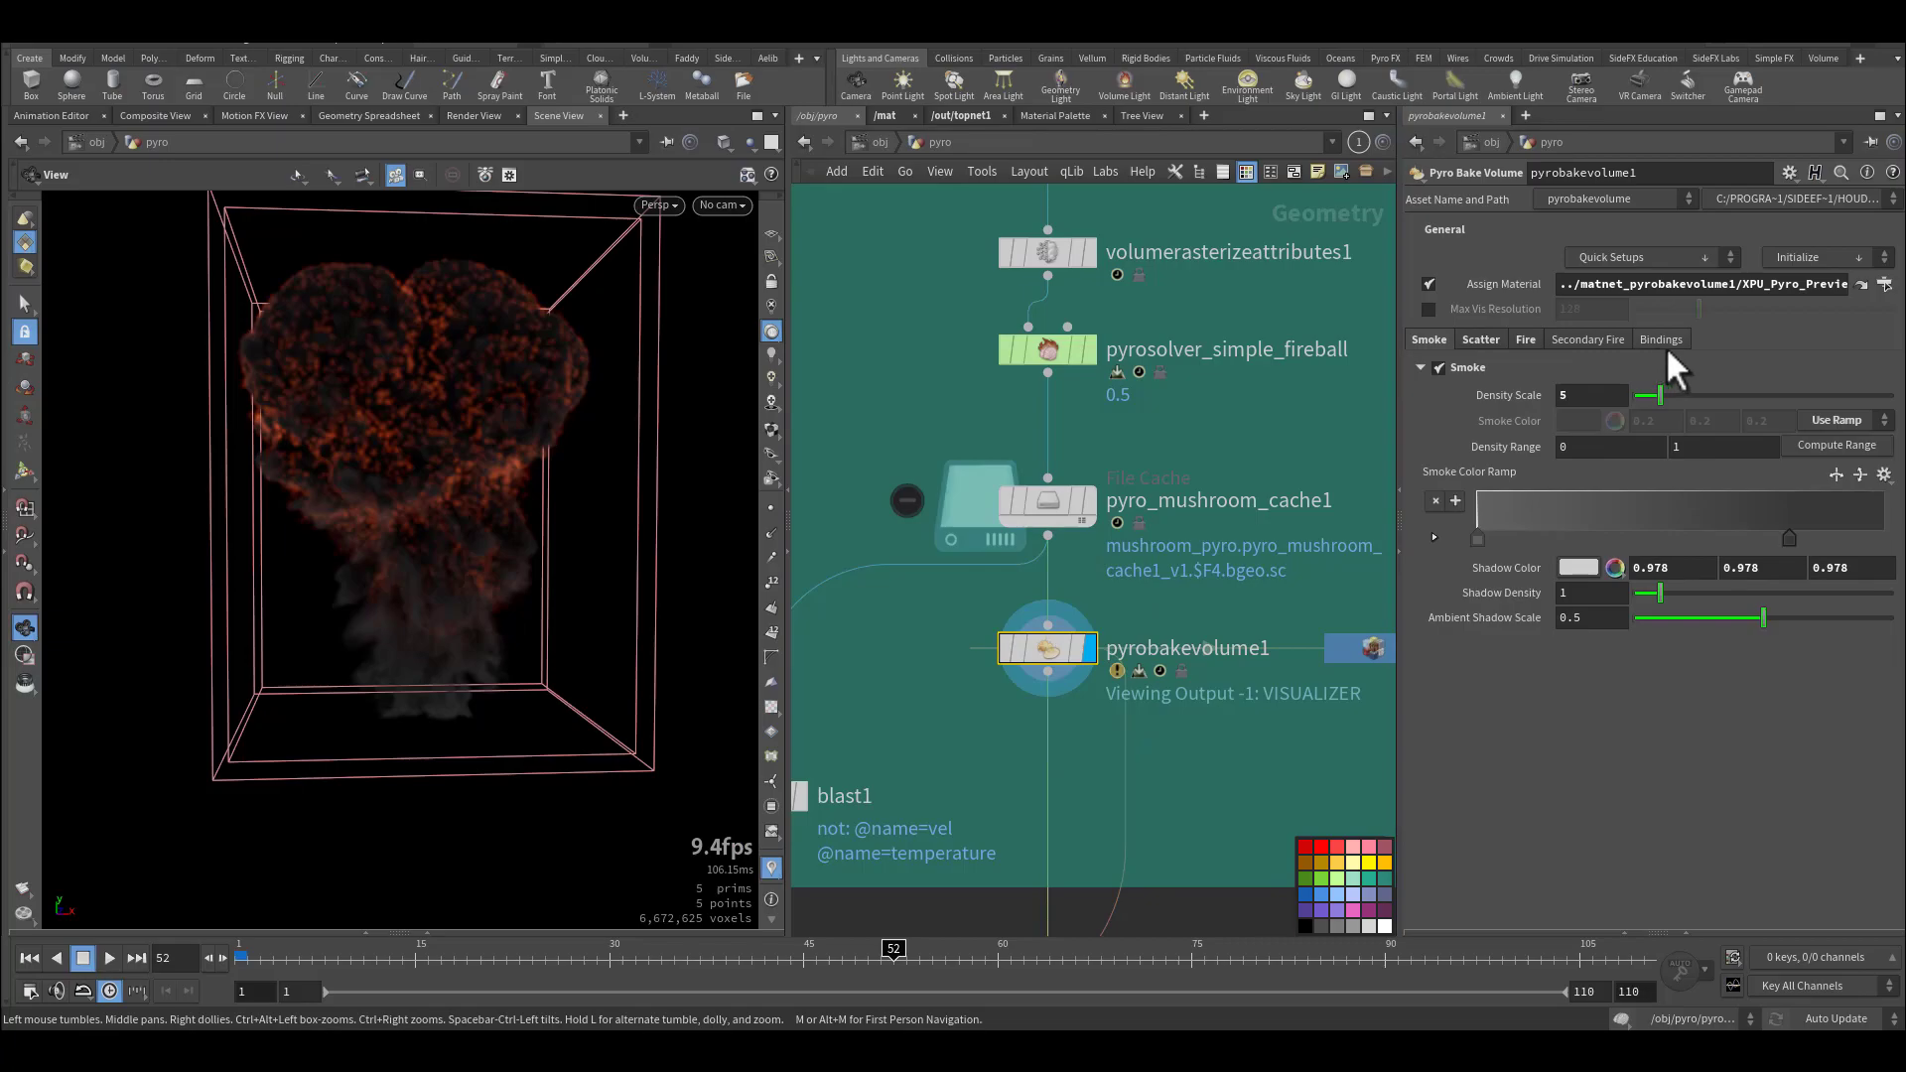
click(1664, 340)
click(1421, 339)
middle_drag(1276, 749, 1249, 700)
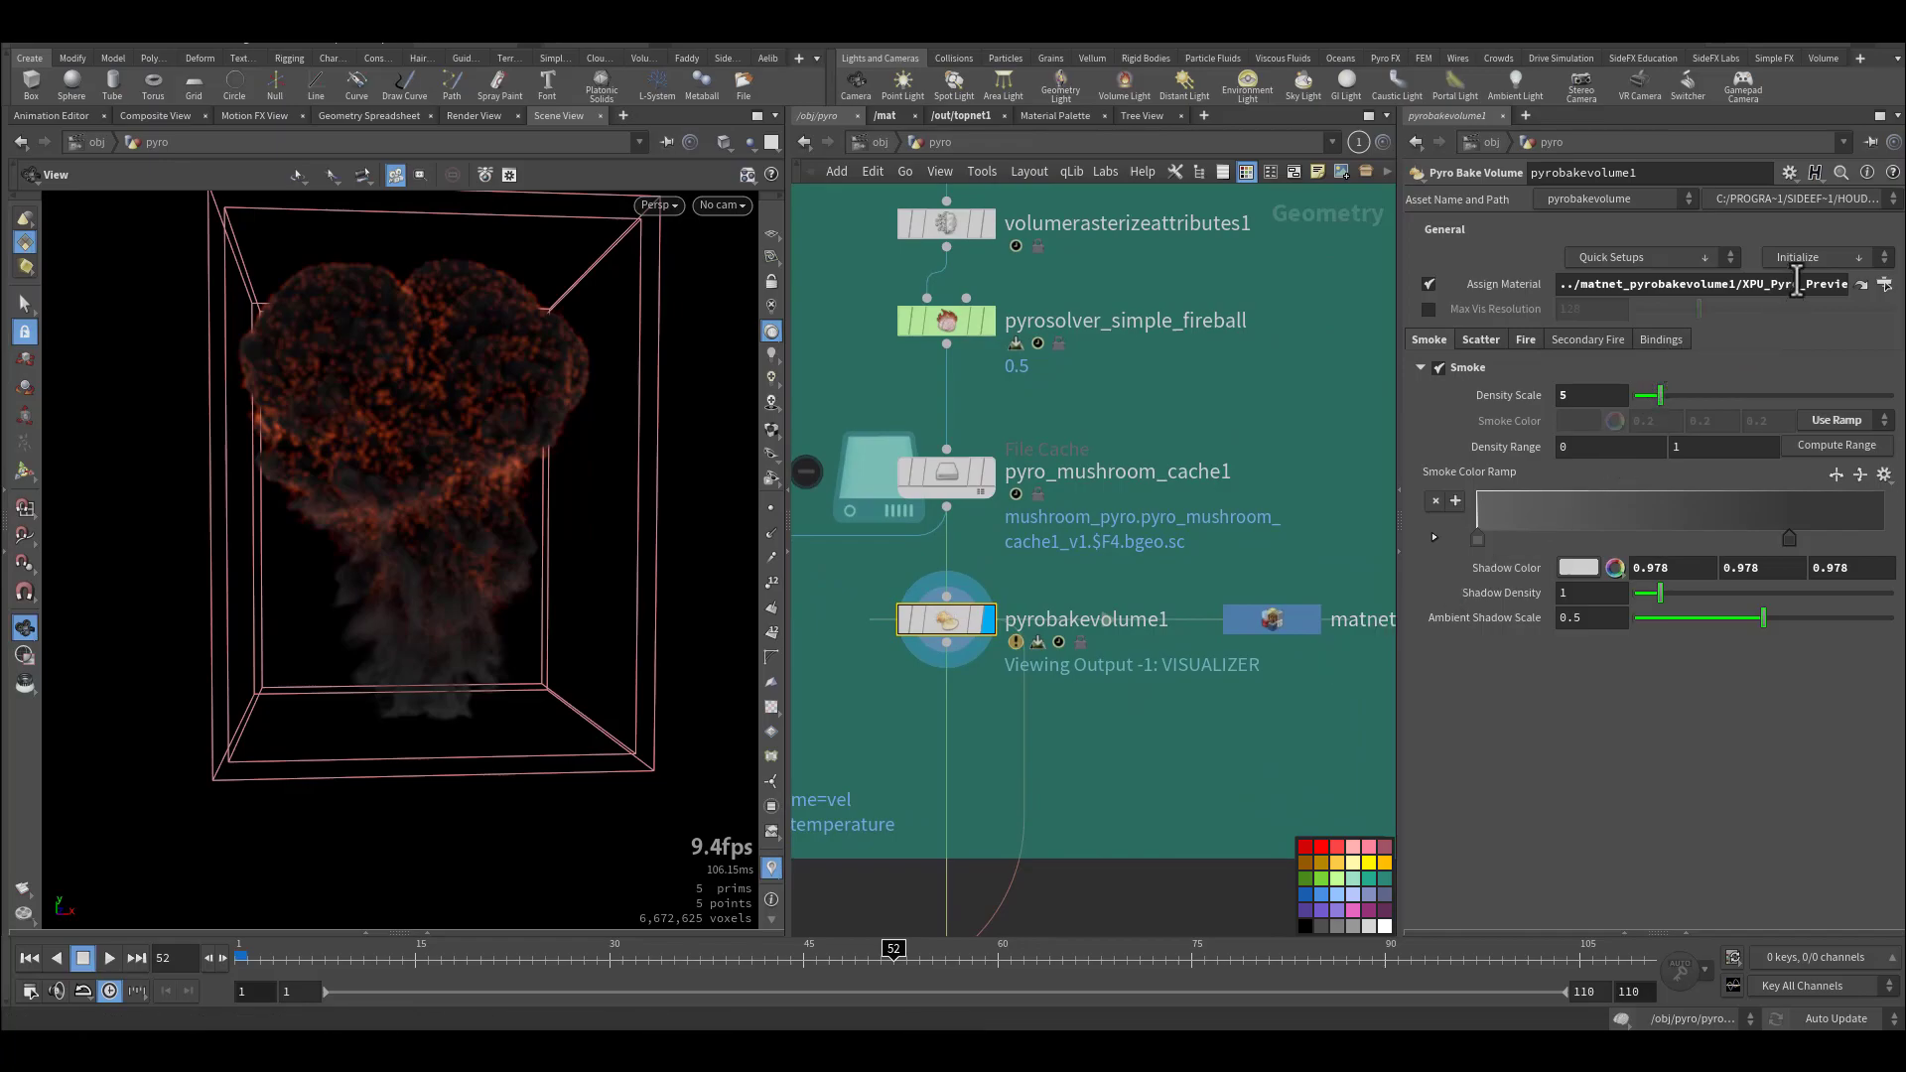
click(1709, 257)
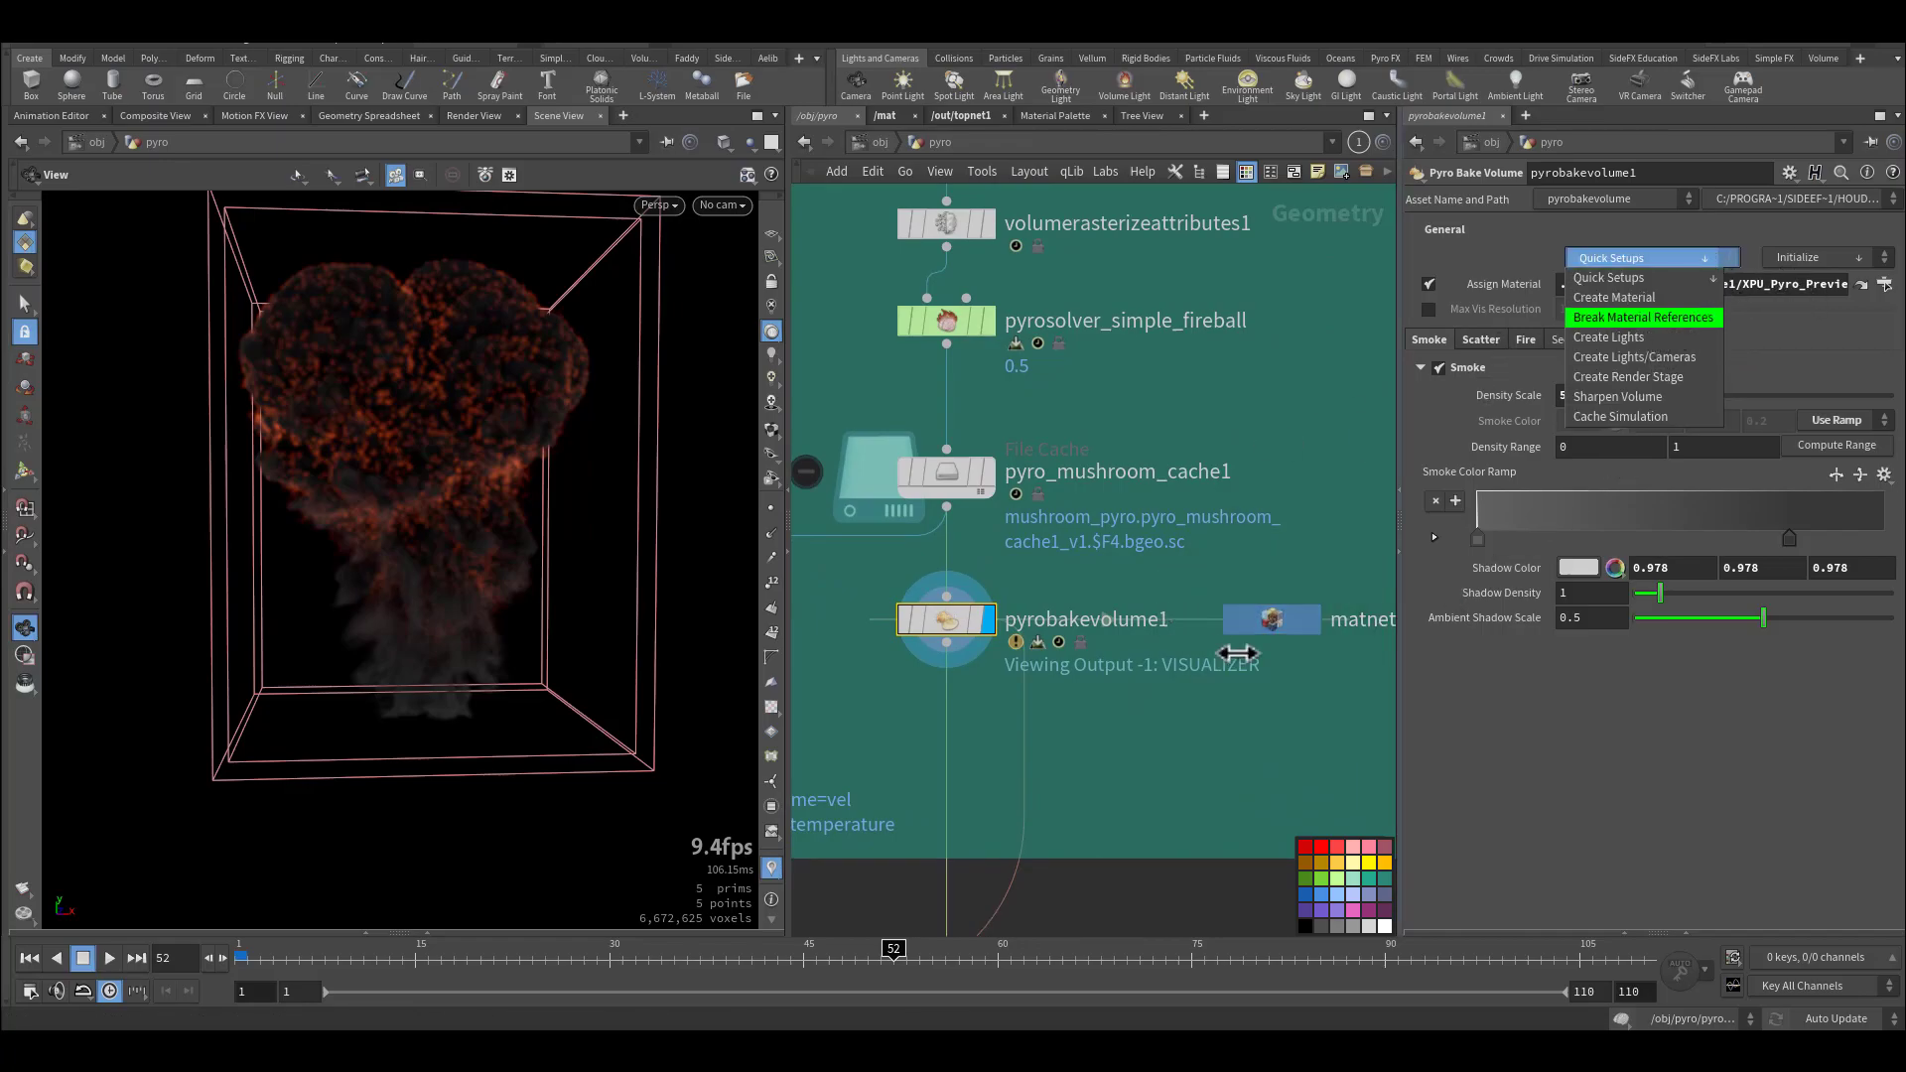
click(1282, 618)
Inspect XPU_Pyro_Preview_Shader inside the matnet, then go up and reselect pyrobakevolume1.
double_click(1278, 617)
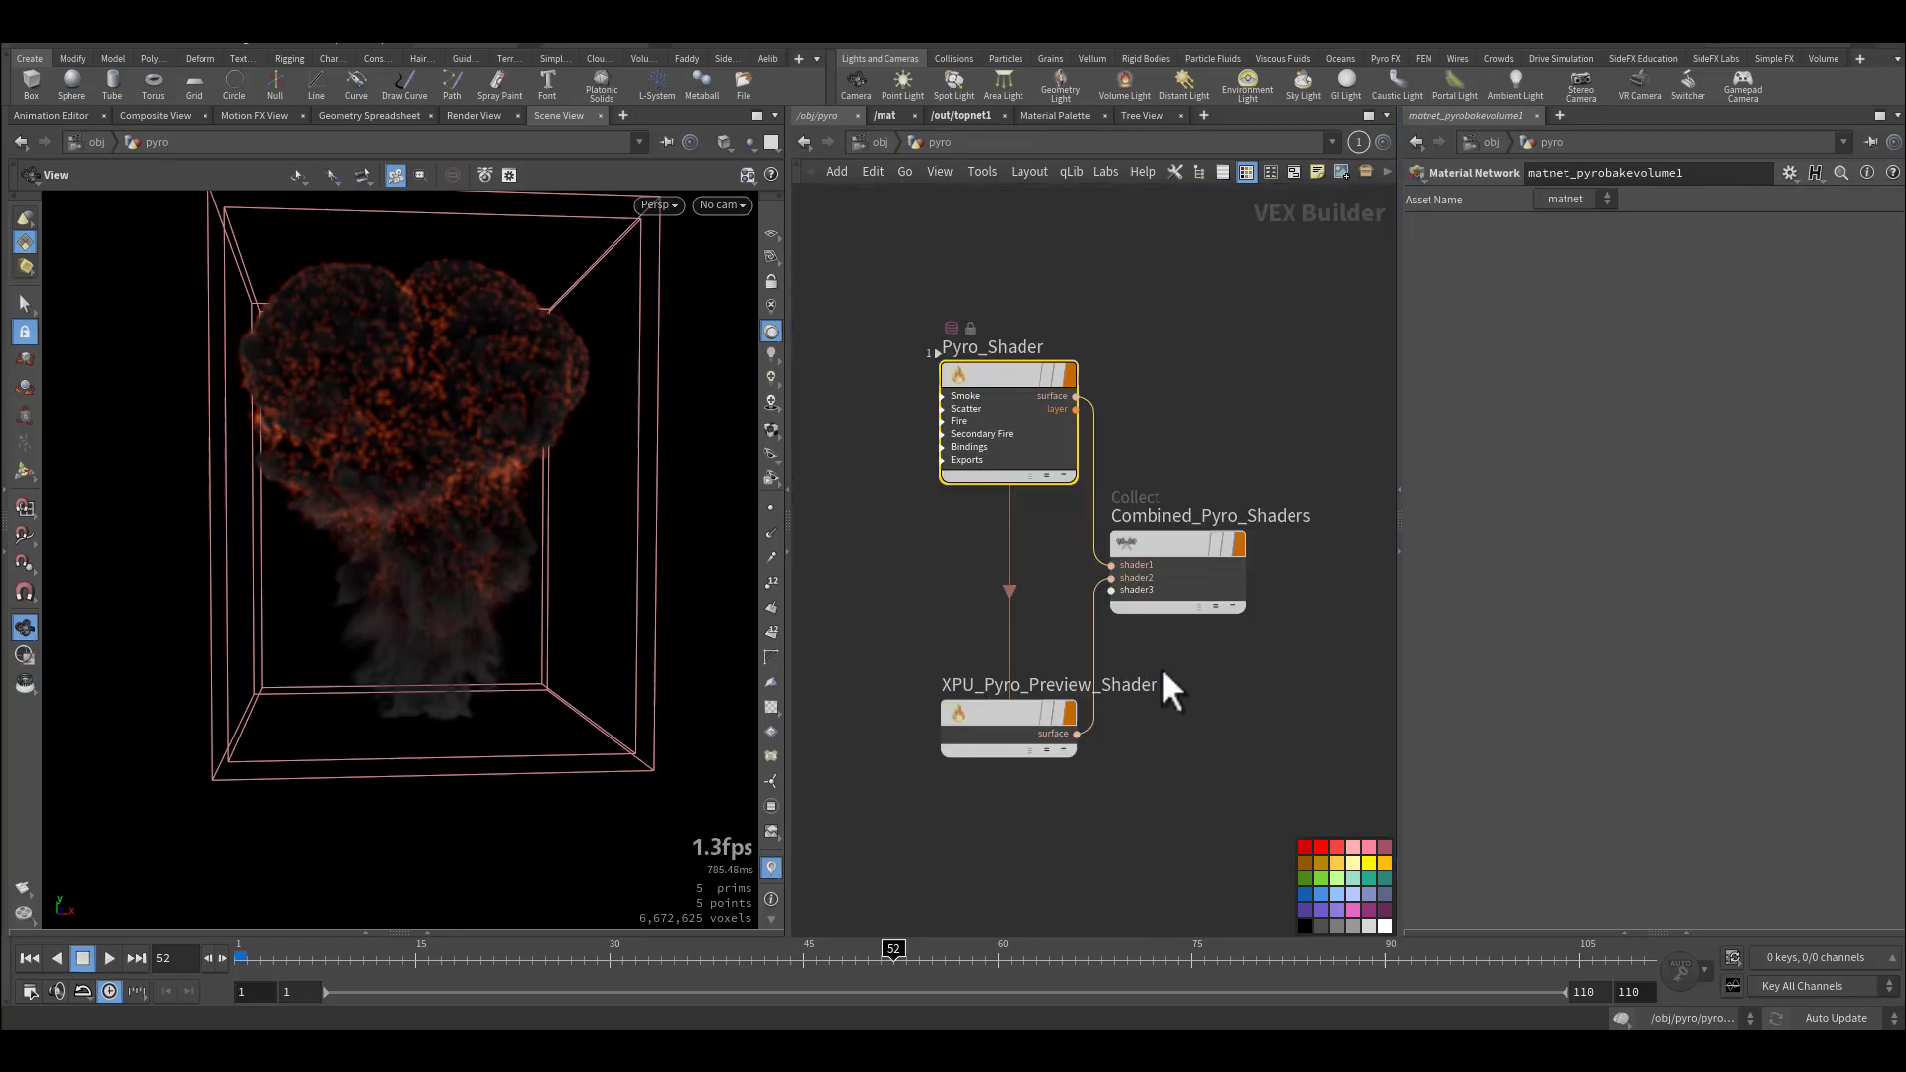
drag(921, 623, 1104, 818)
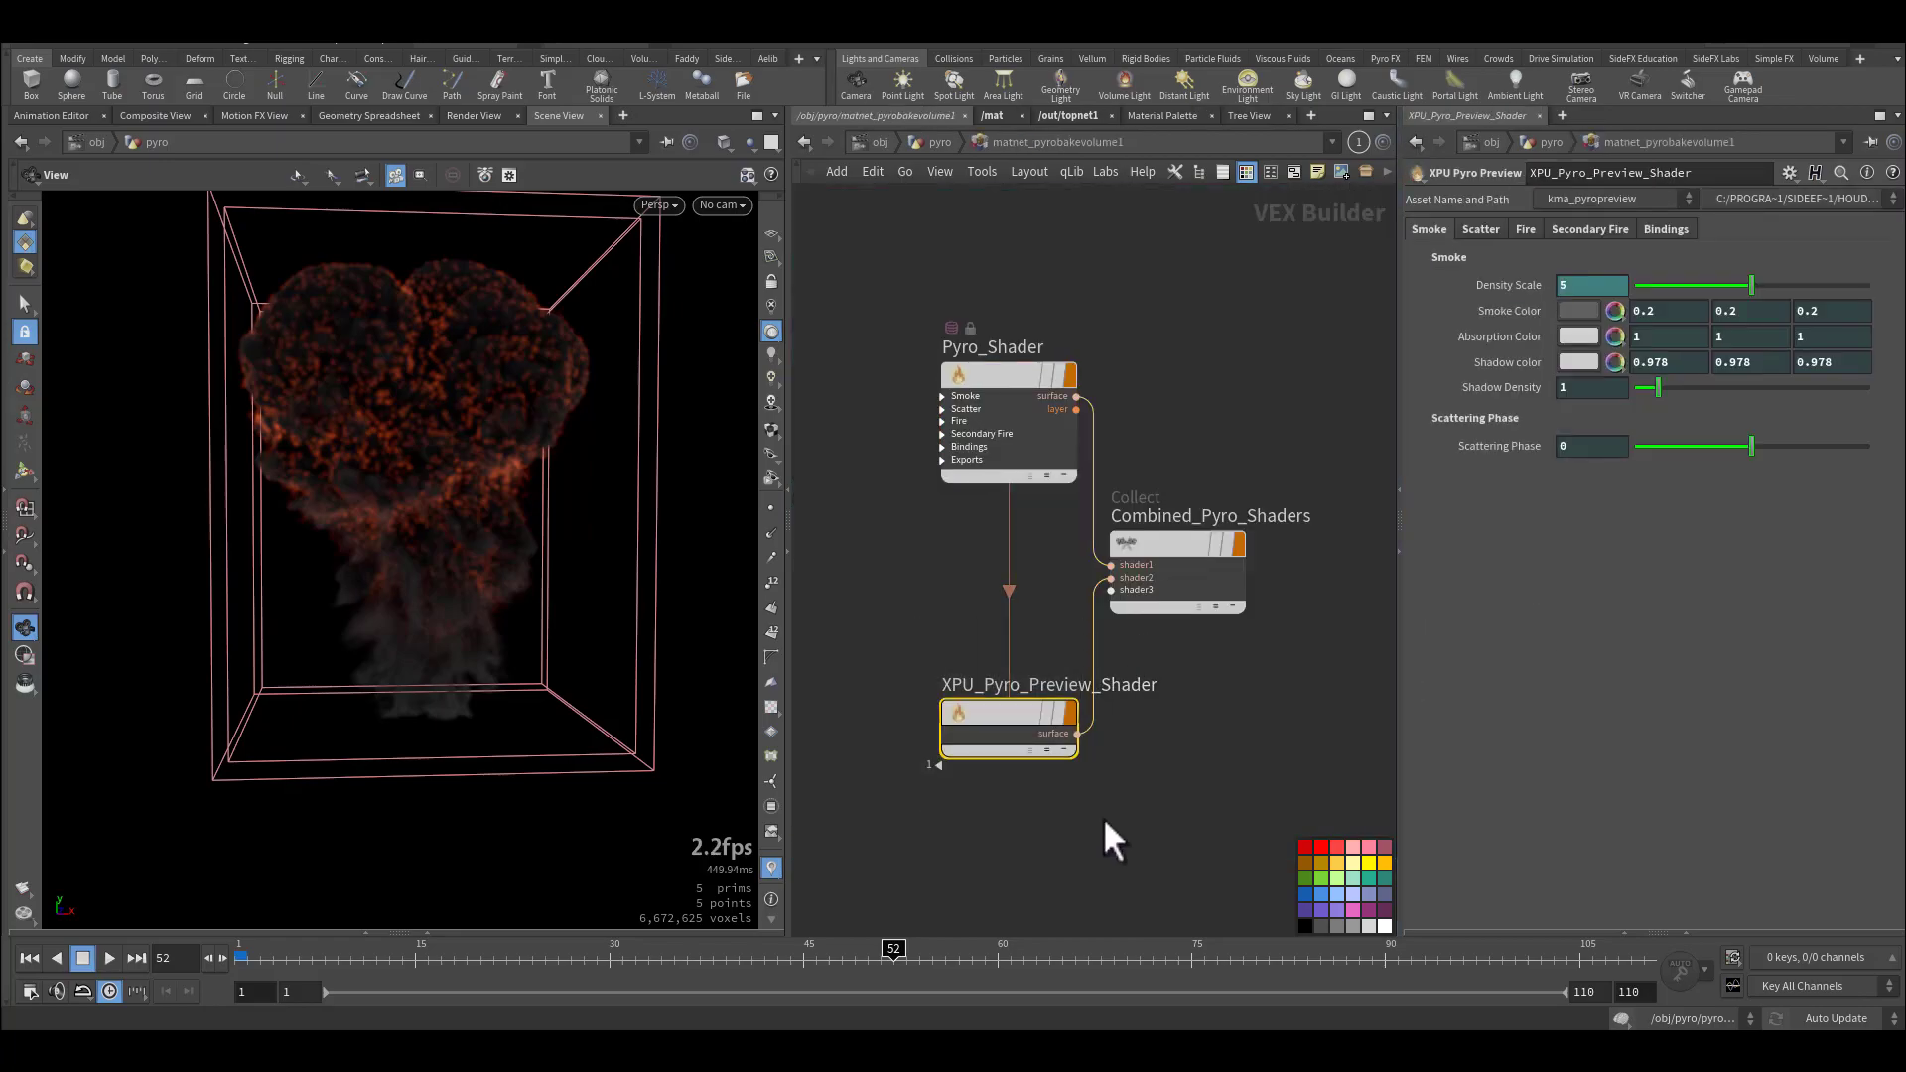
key(u)
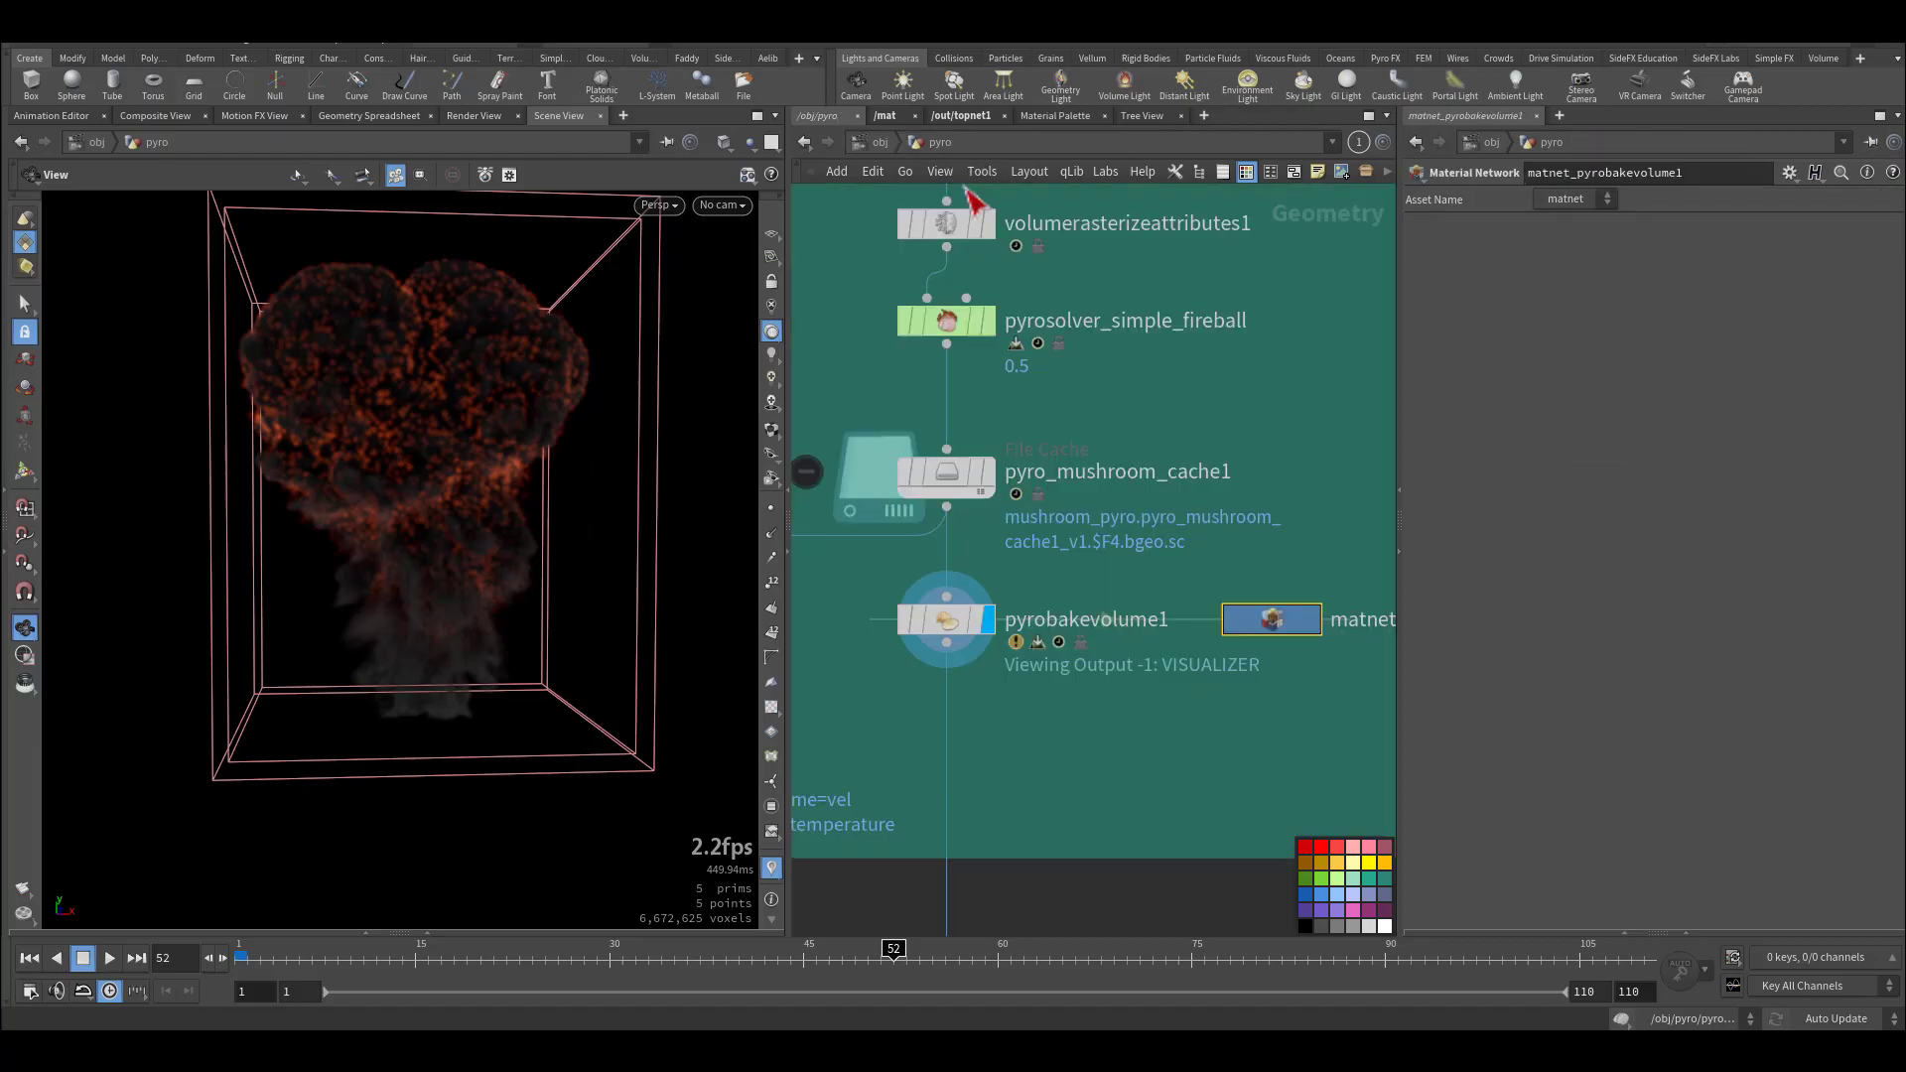
drag(863, 581, 1054, 667)
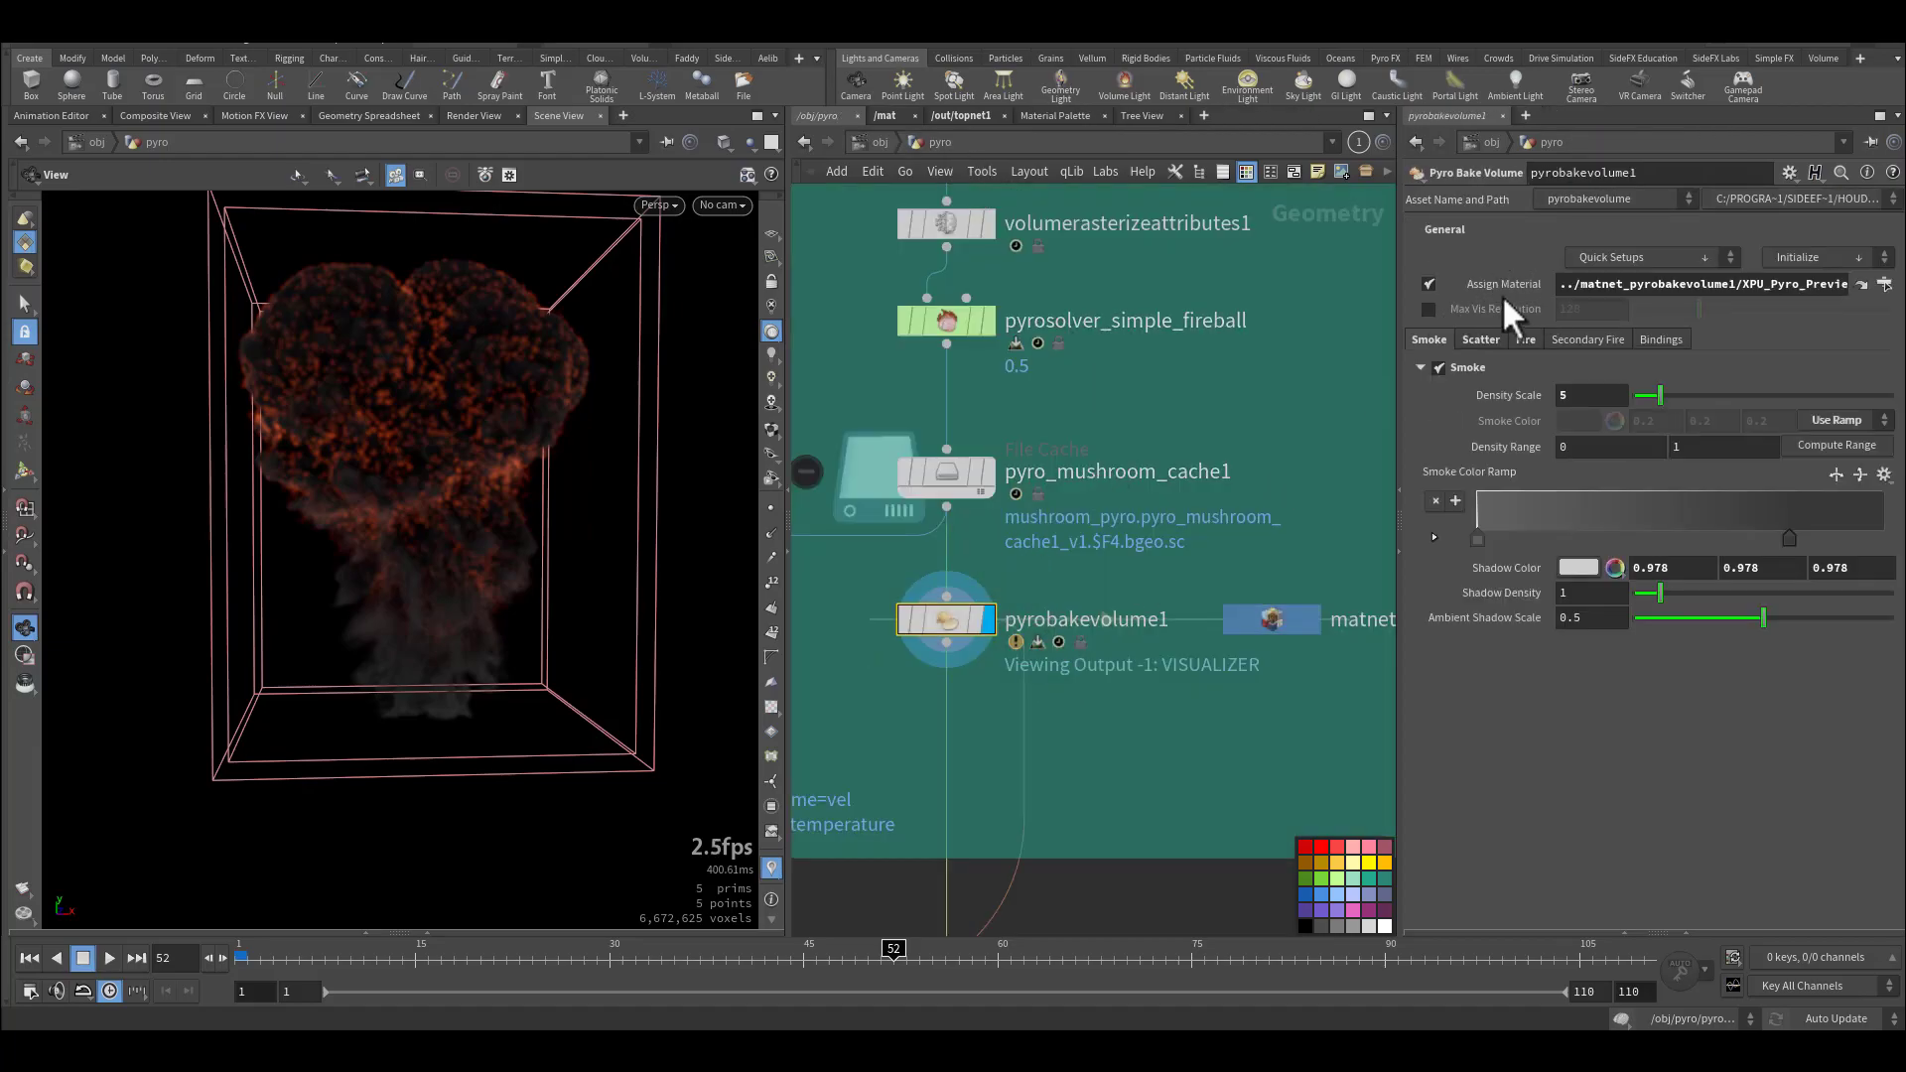
Check the smoke Density Scale and the scatter Intensity, Hot Core and Mask Width values.
click(1578, 394)
click(1481, 341)
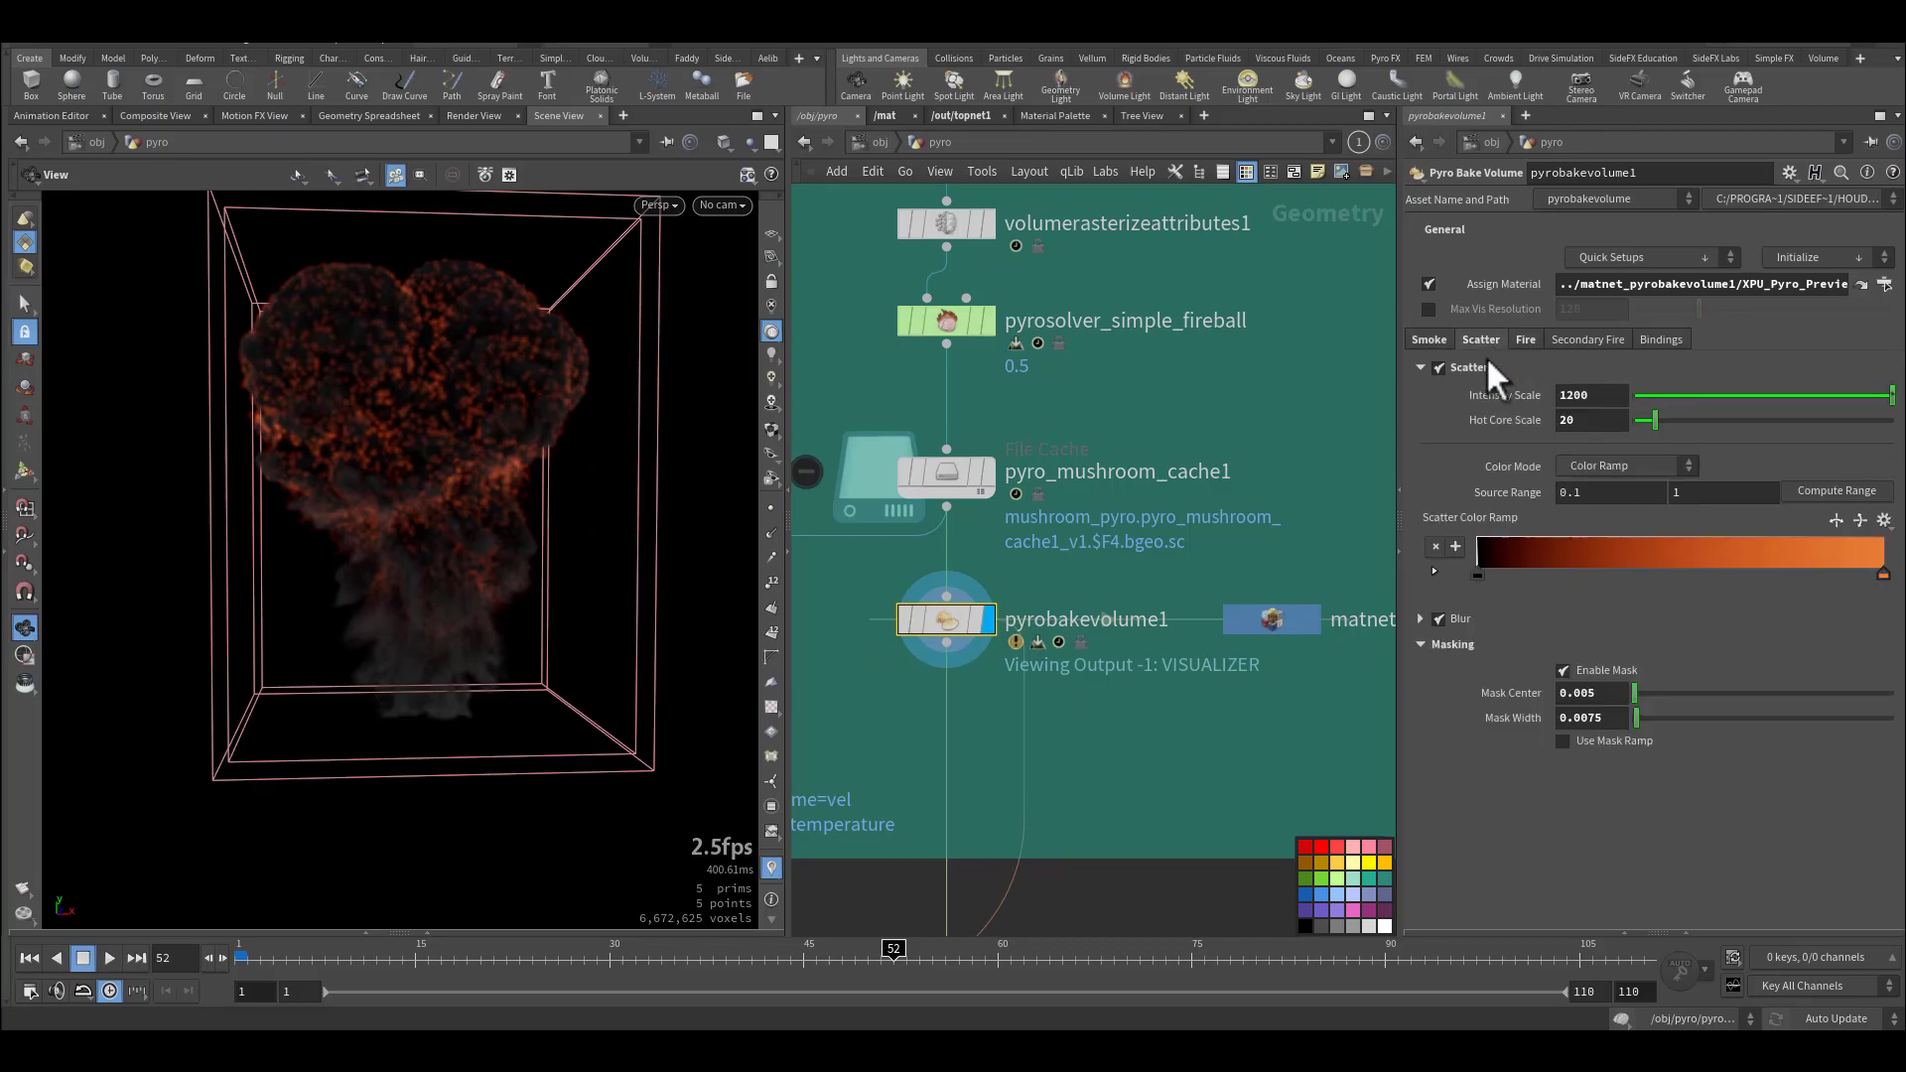
double_click(1591, 396)
double_click(1558, 421)
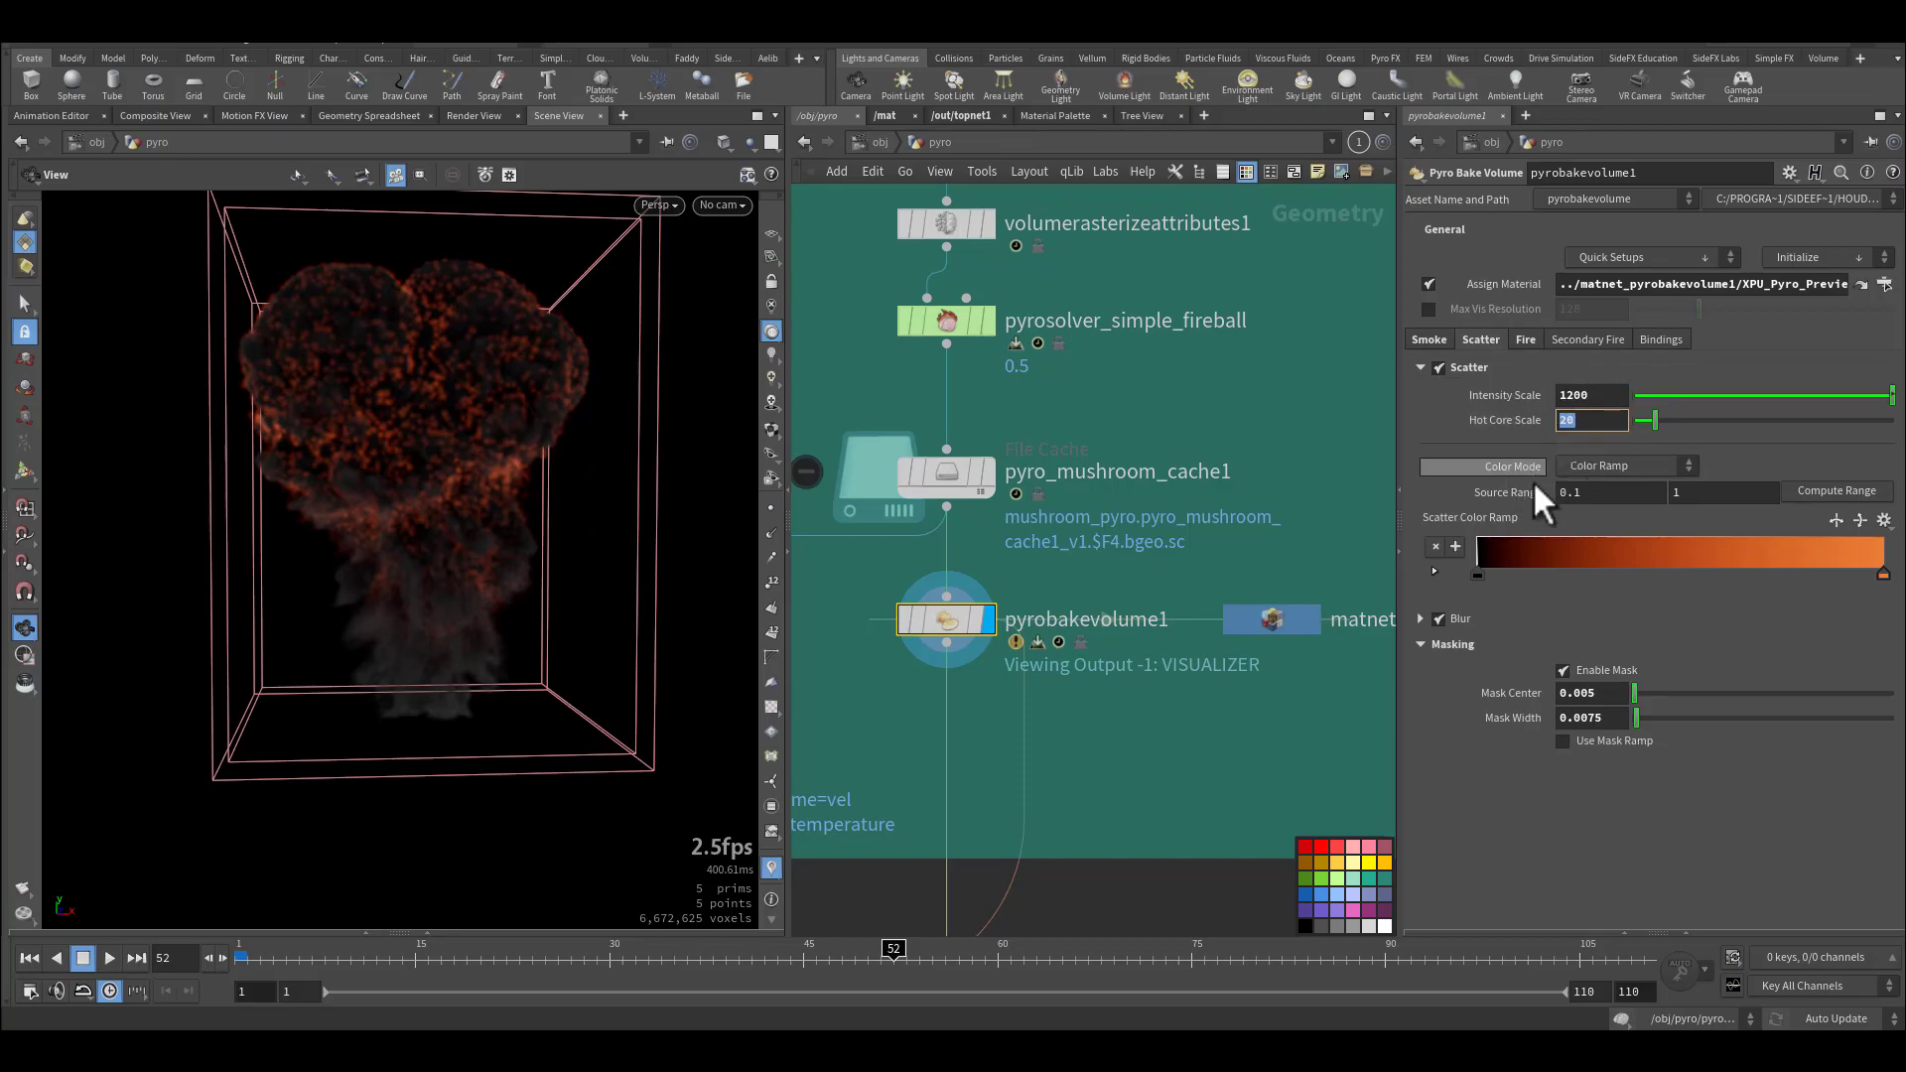
double_click(1589, 694)
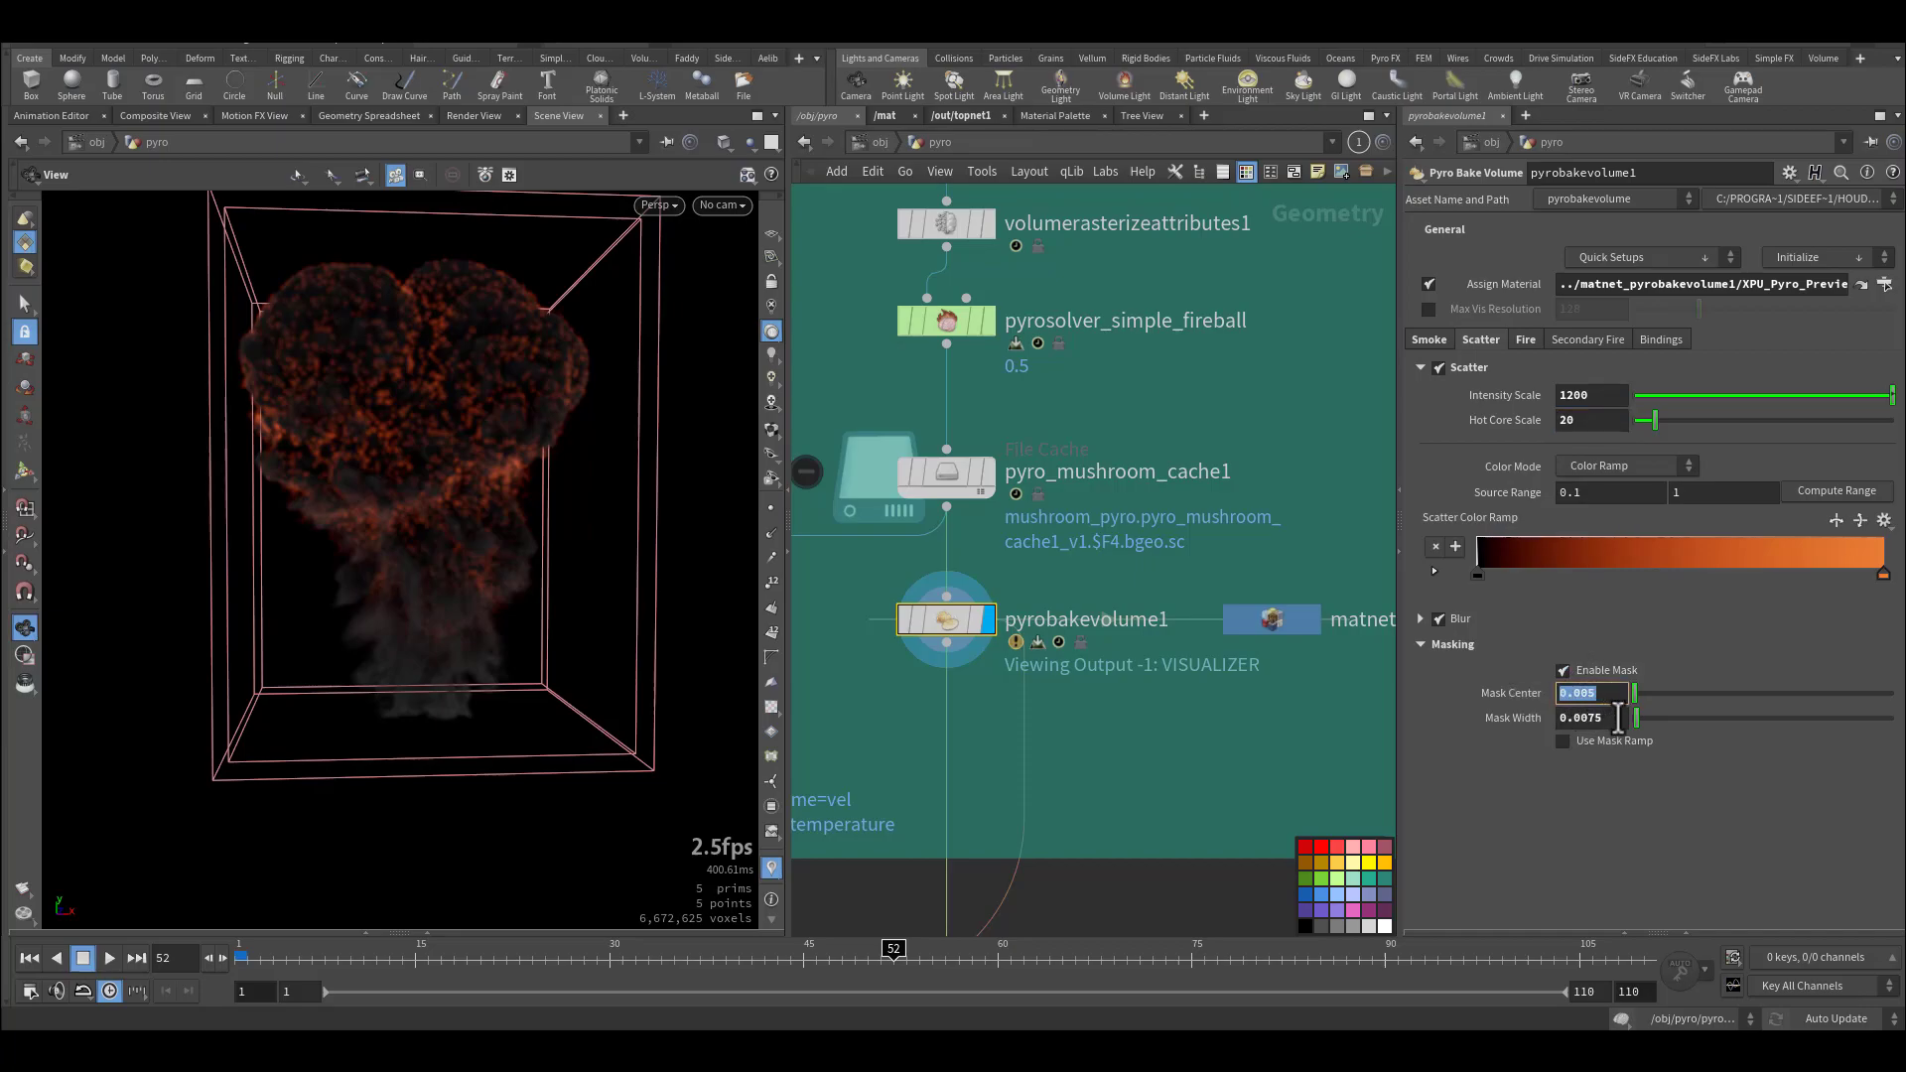
double_click(1588, 718)
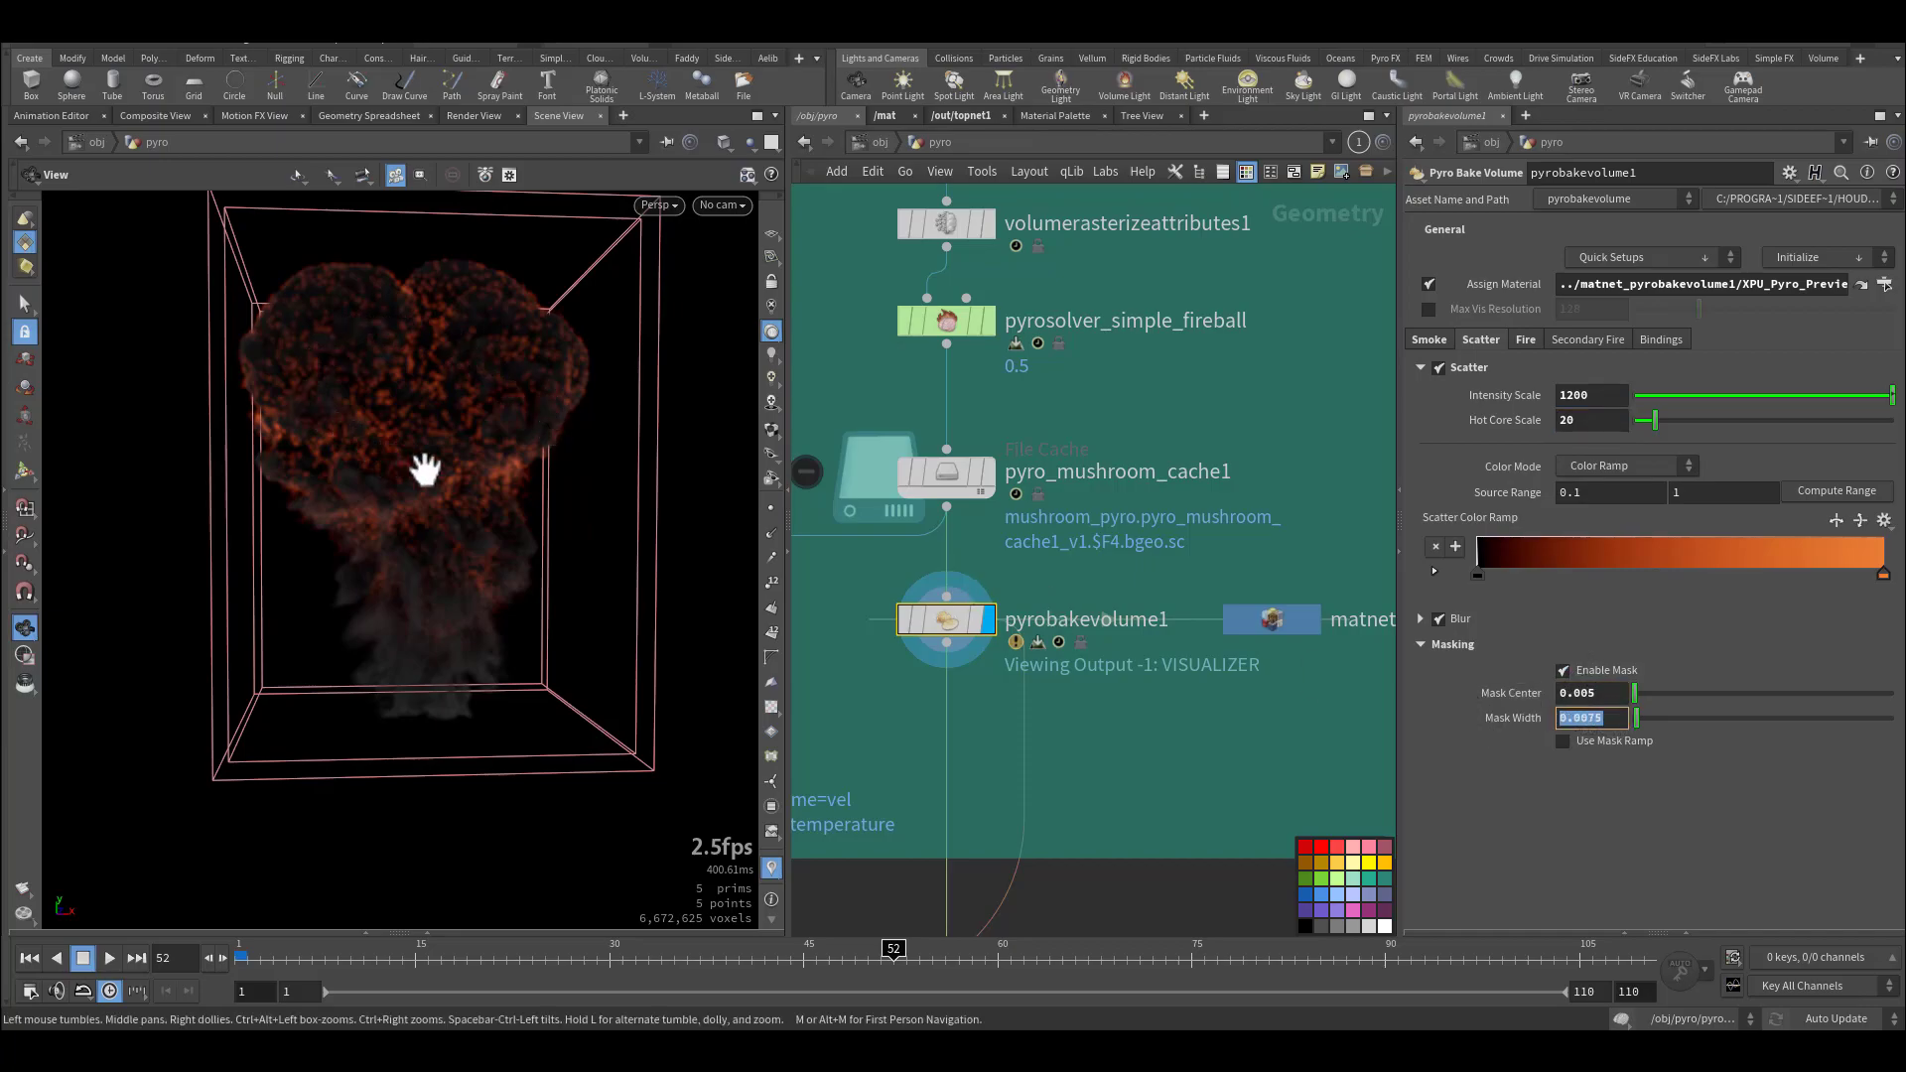
Review the Fire settings and toggle Secondary Fire on and back off, leaving it disabled at 250.
click(1523, 339)
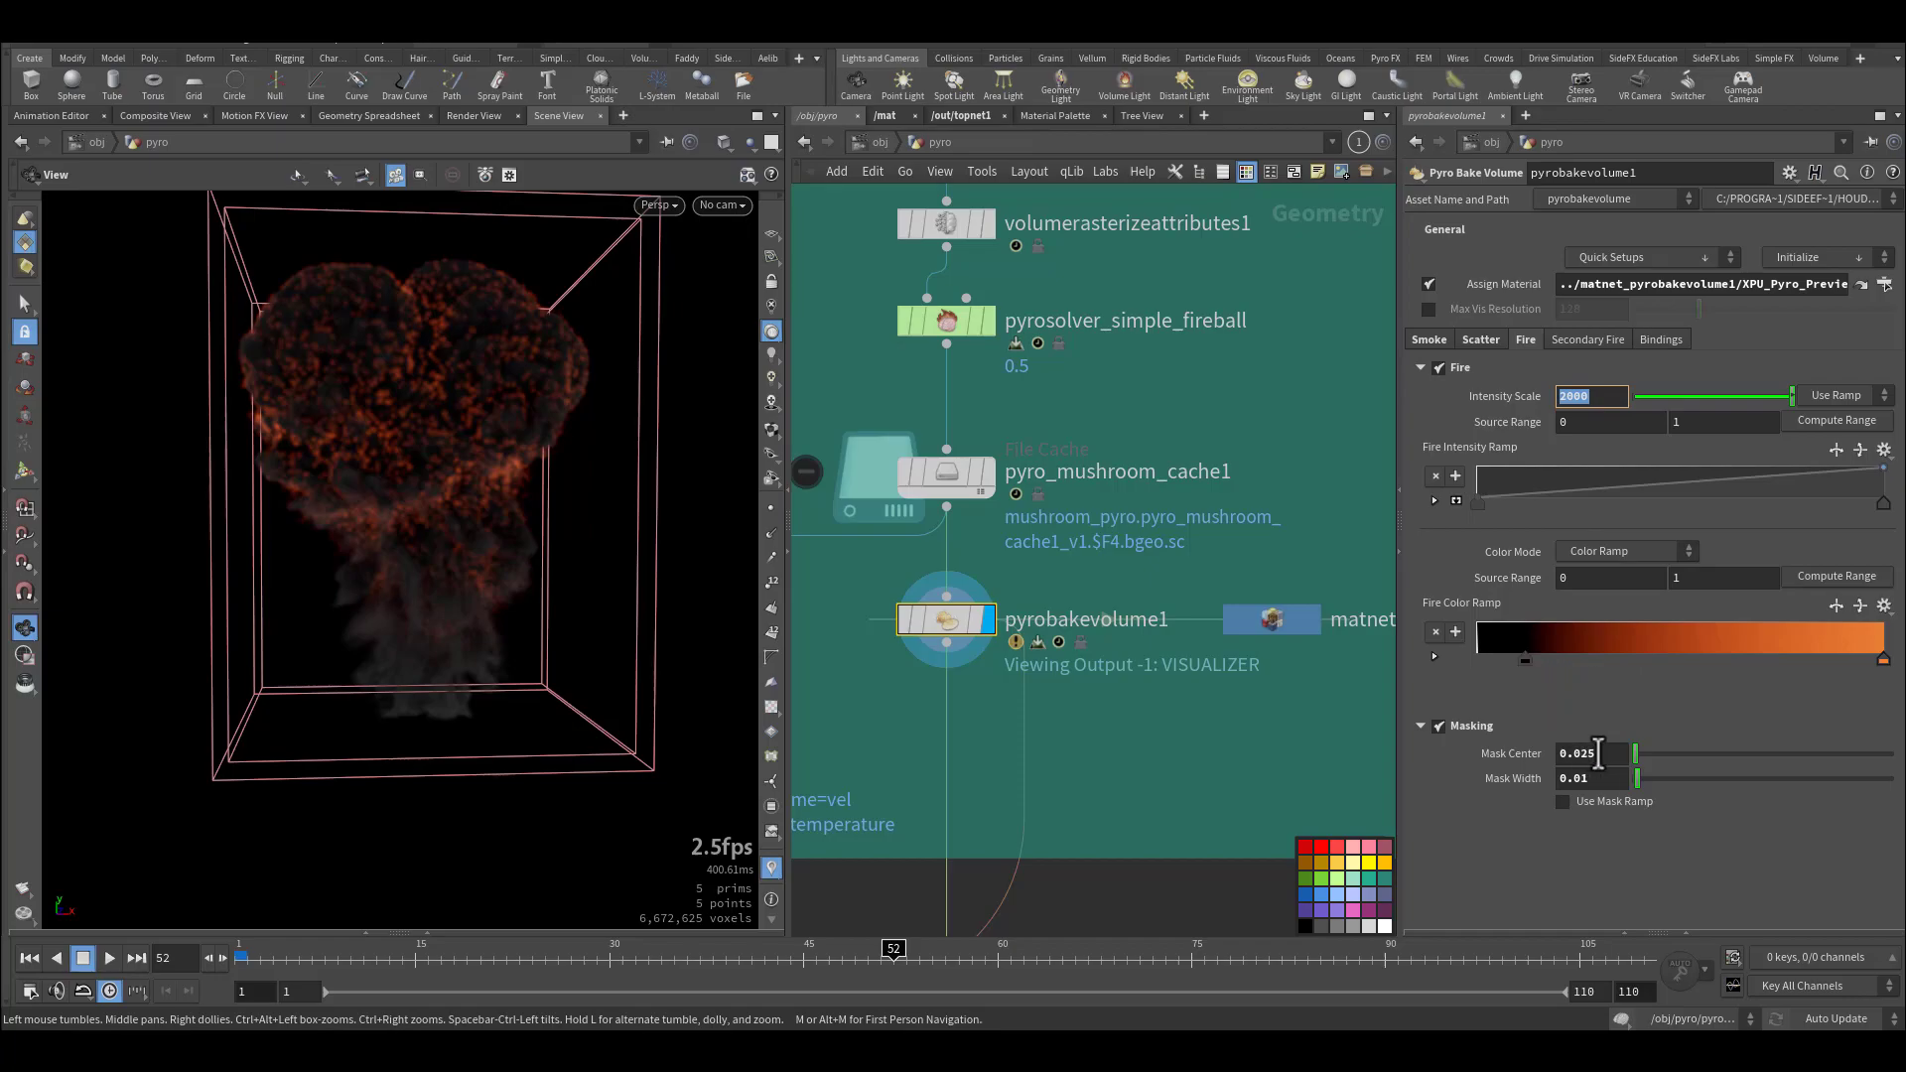
click(1588, 343)
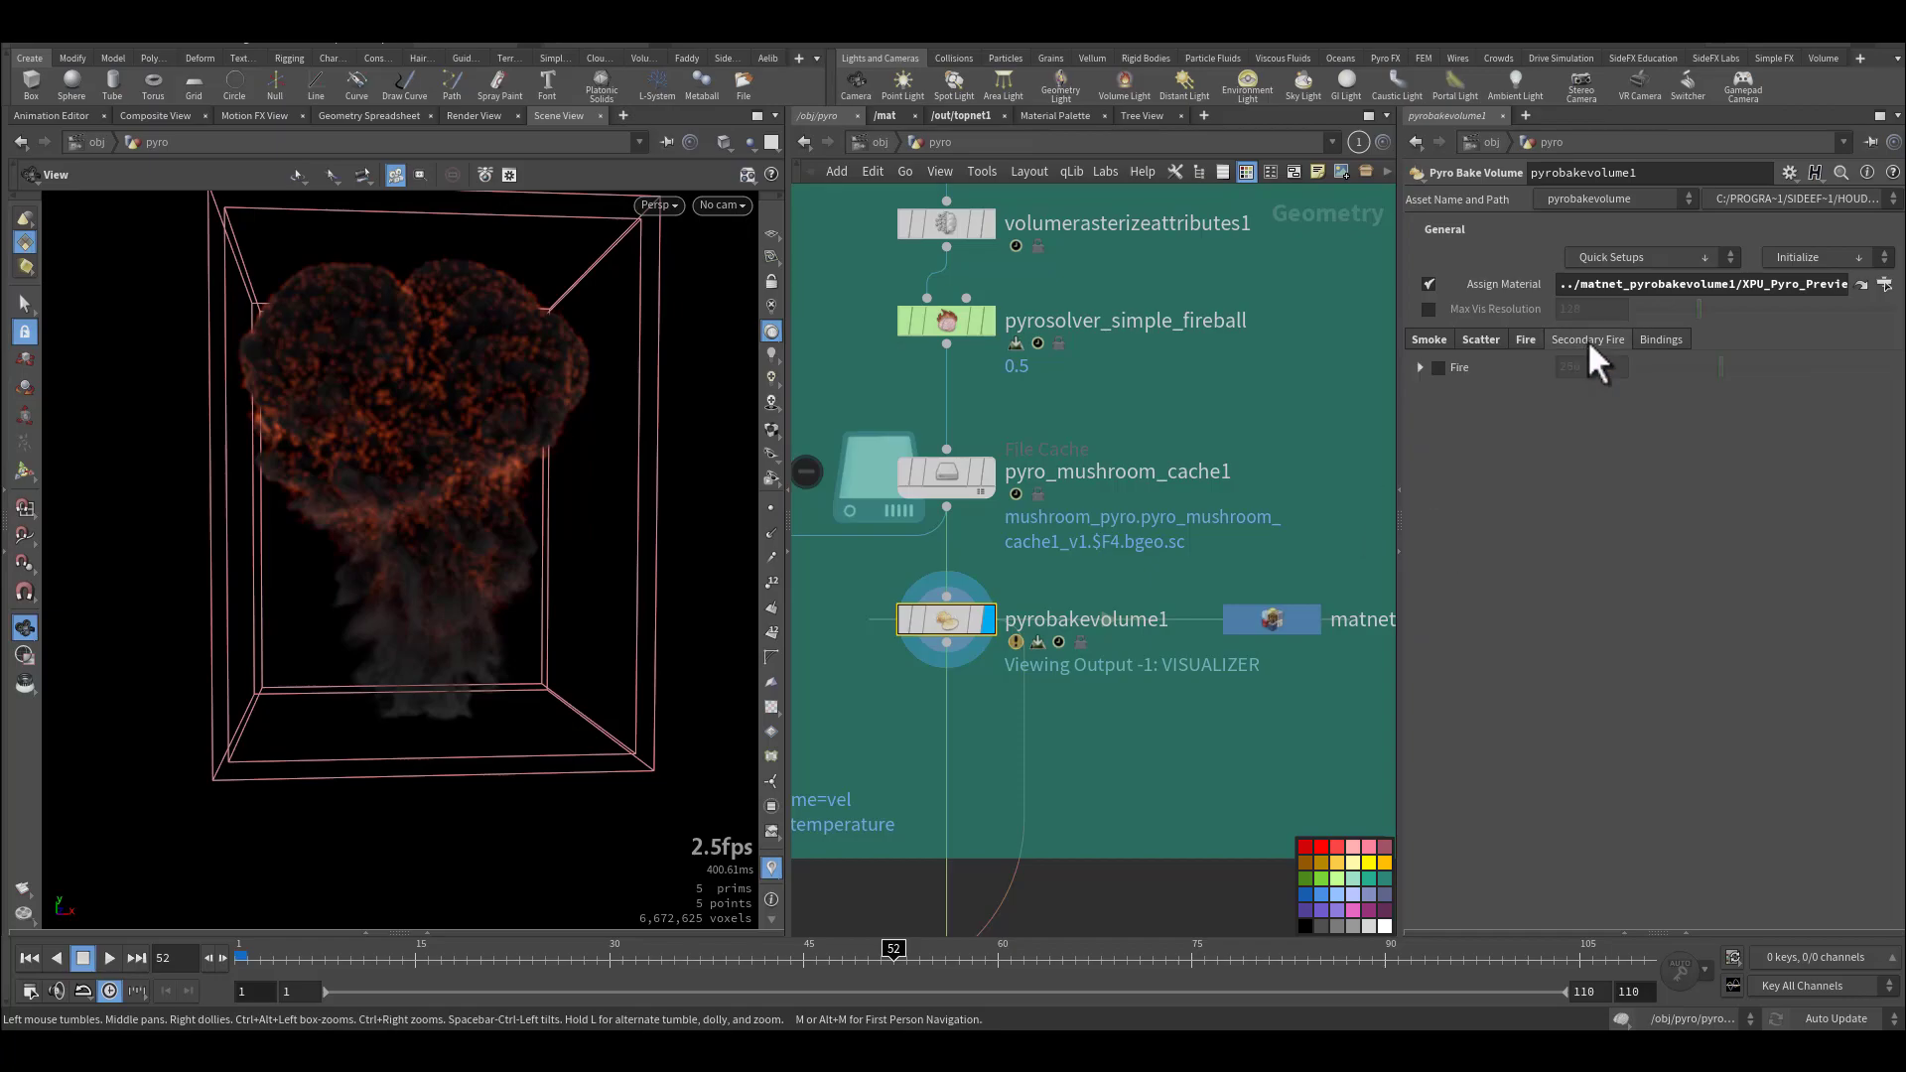
click(1439, 368)
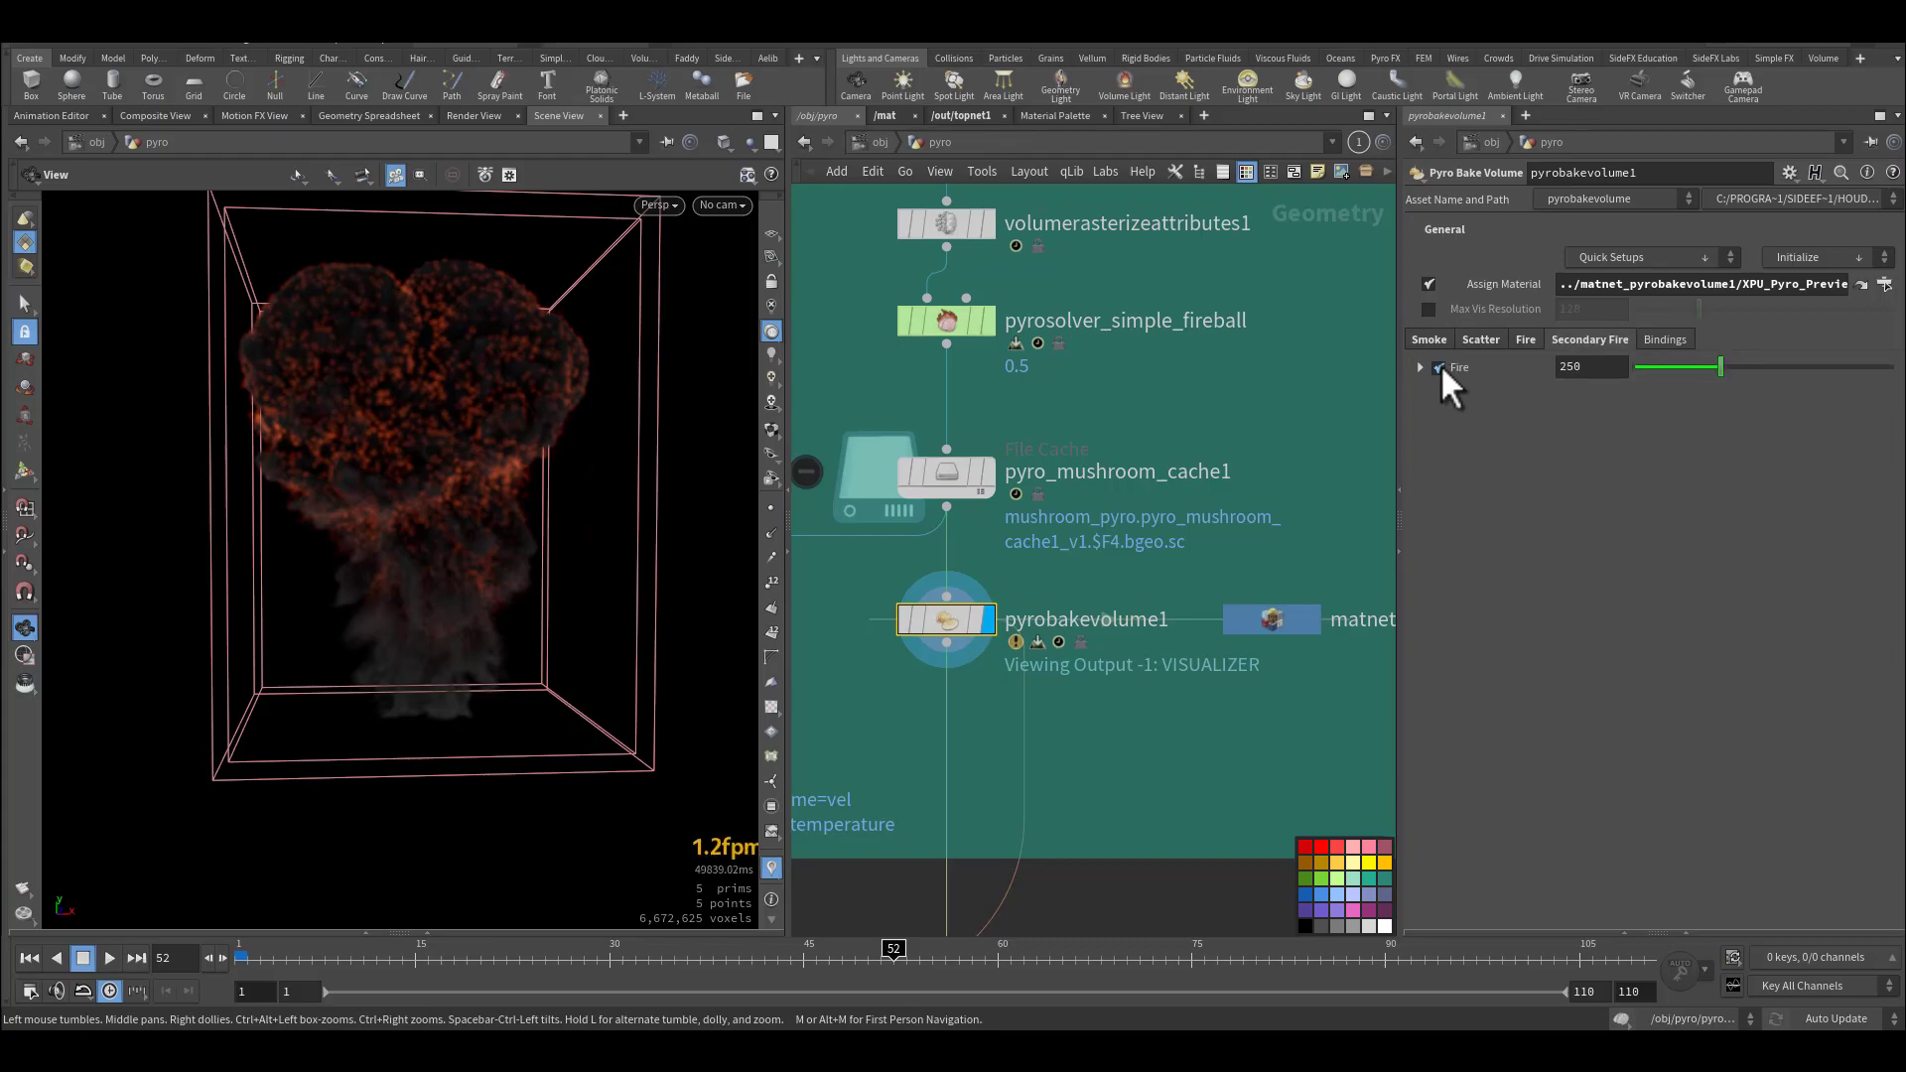
click(1439, 367)
middle_drag(850, 697, 1128, 515)
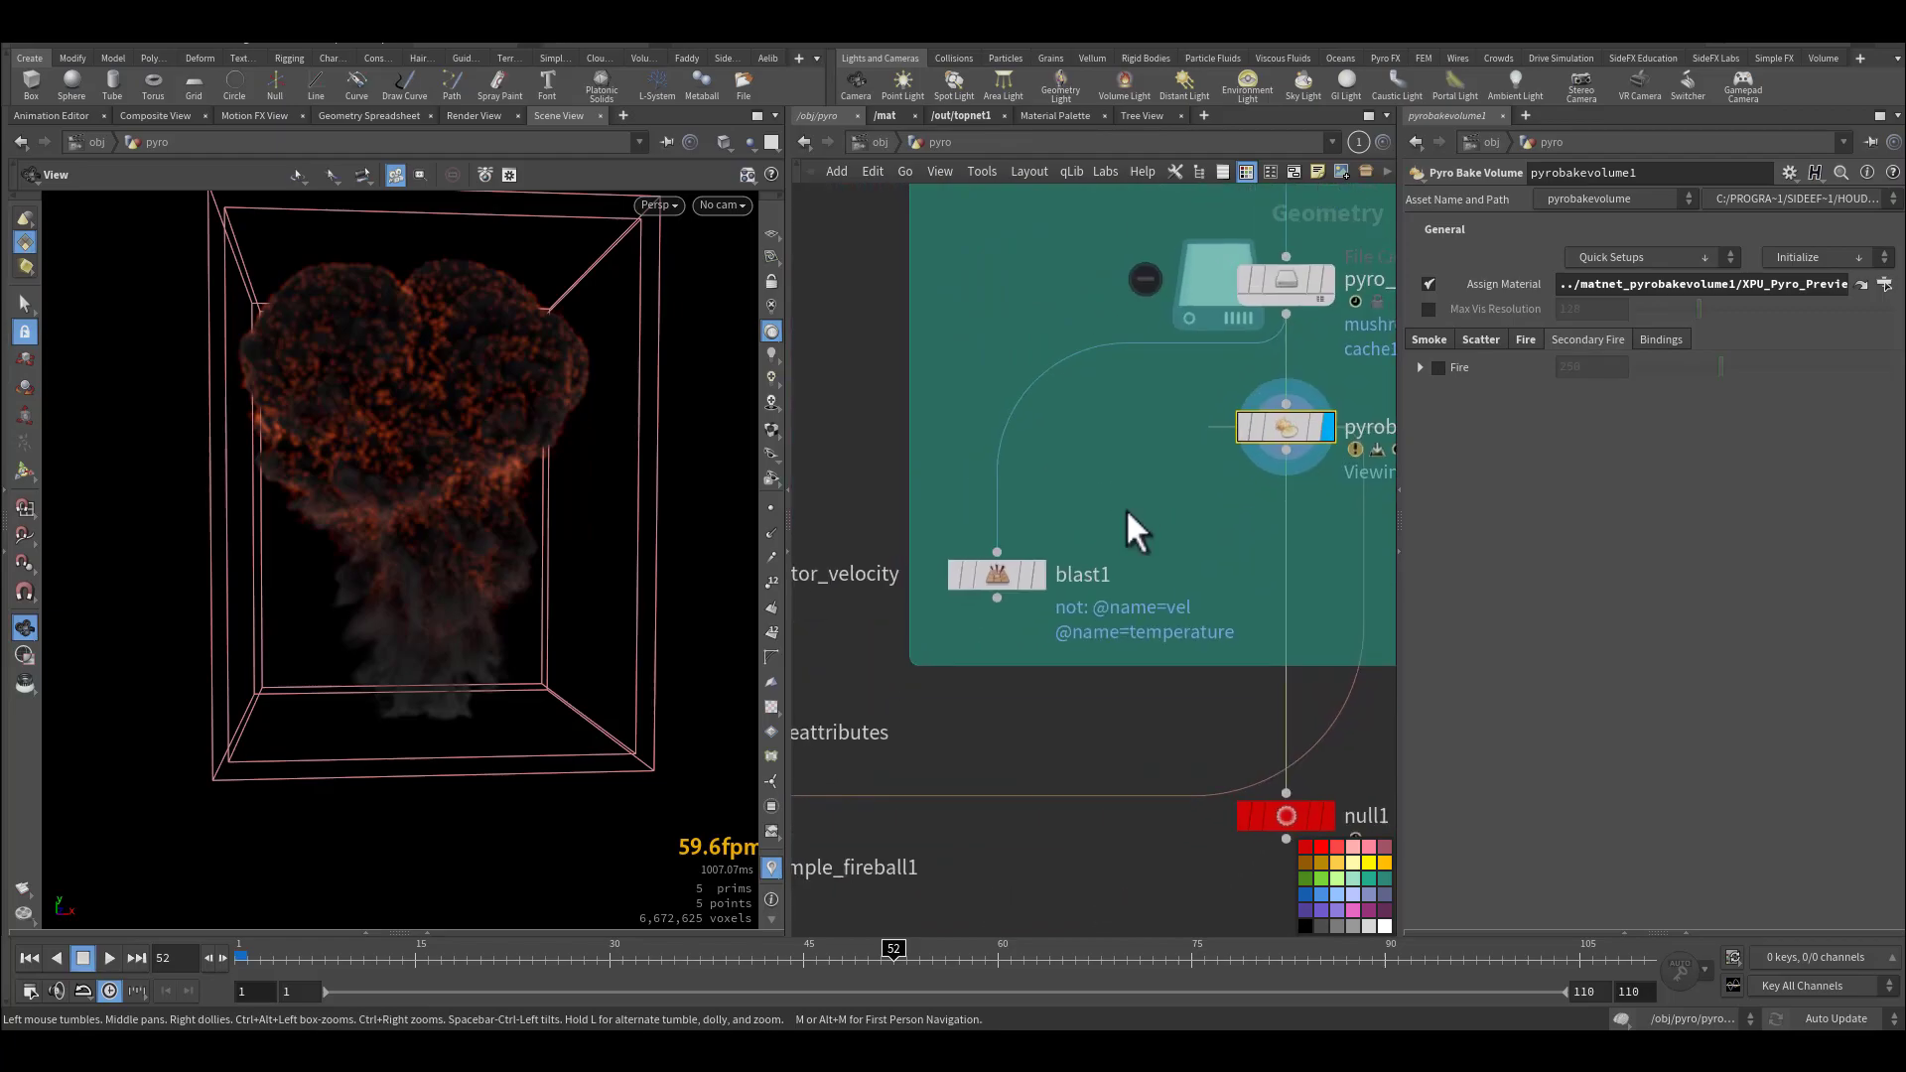
Display and select the file cache node to view its output and settings.
mouse_move(1320, 278)
click(1330, 216)
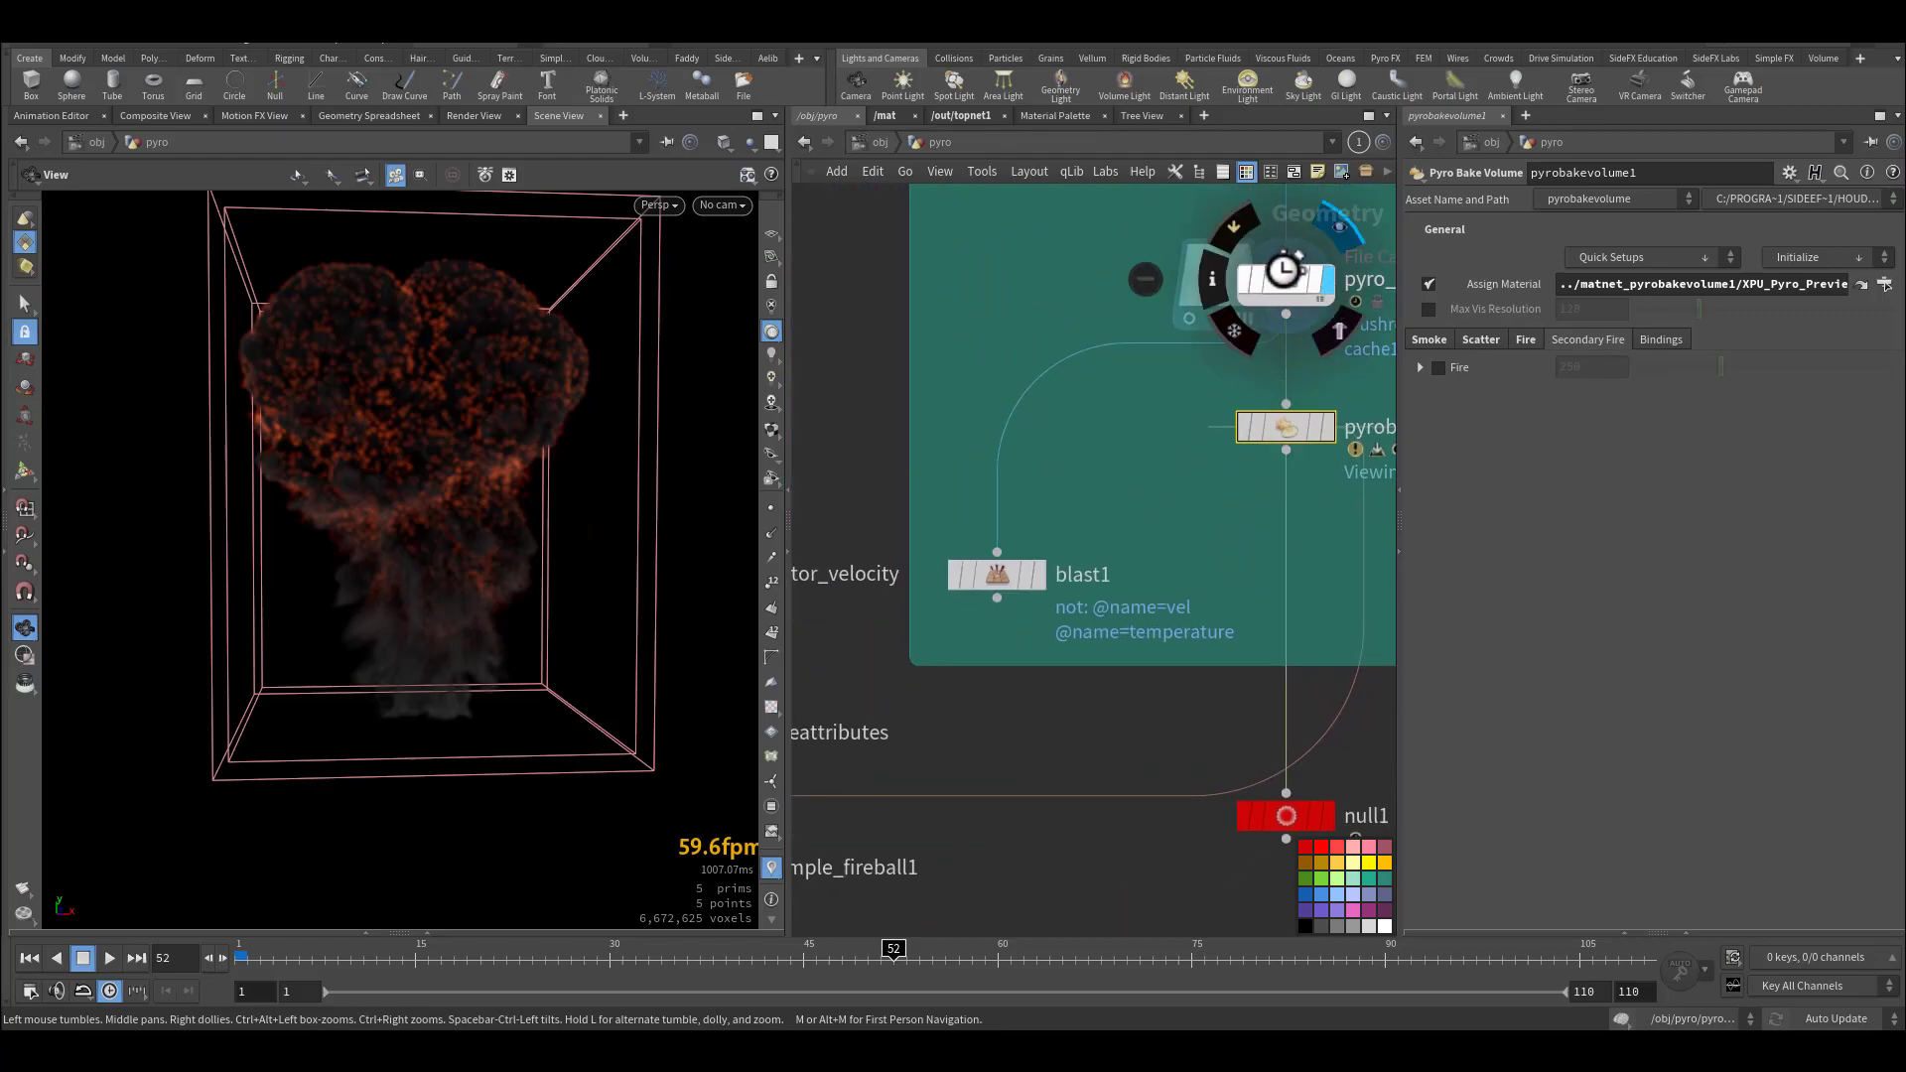
click(1286, 288)
middle_drag(1049, 583, 1138, 468)
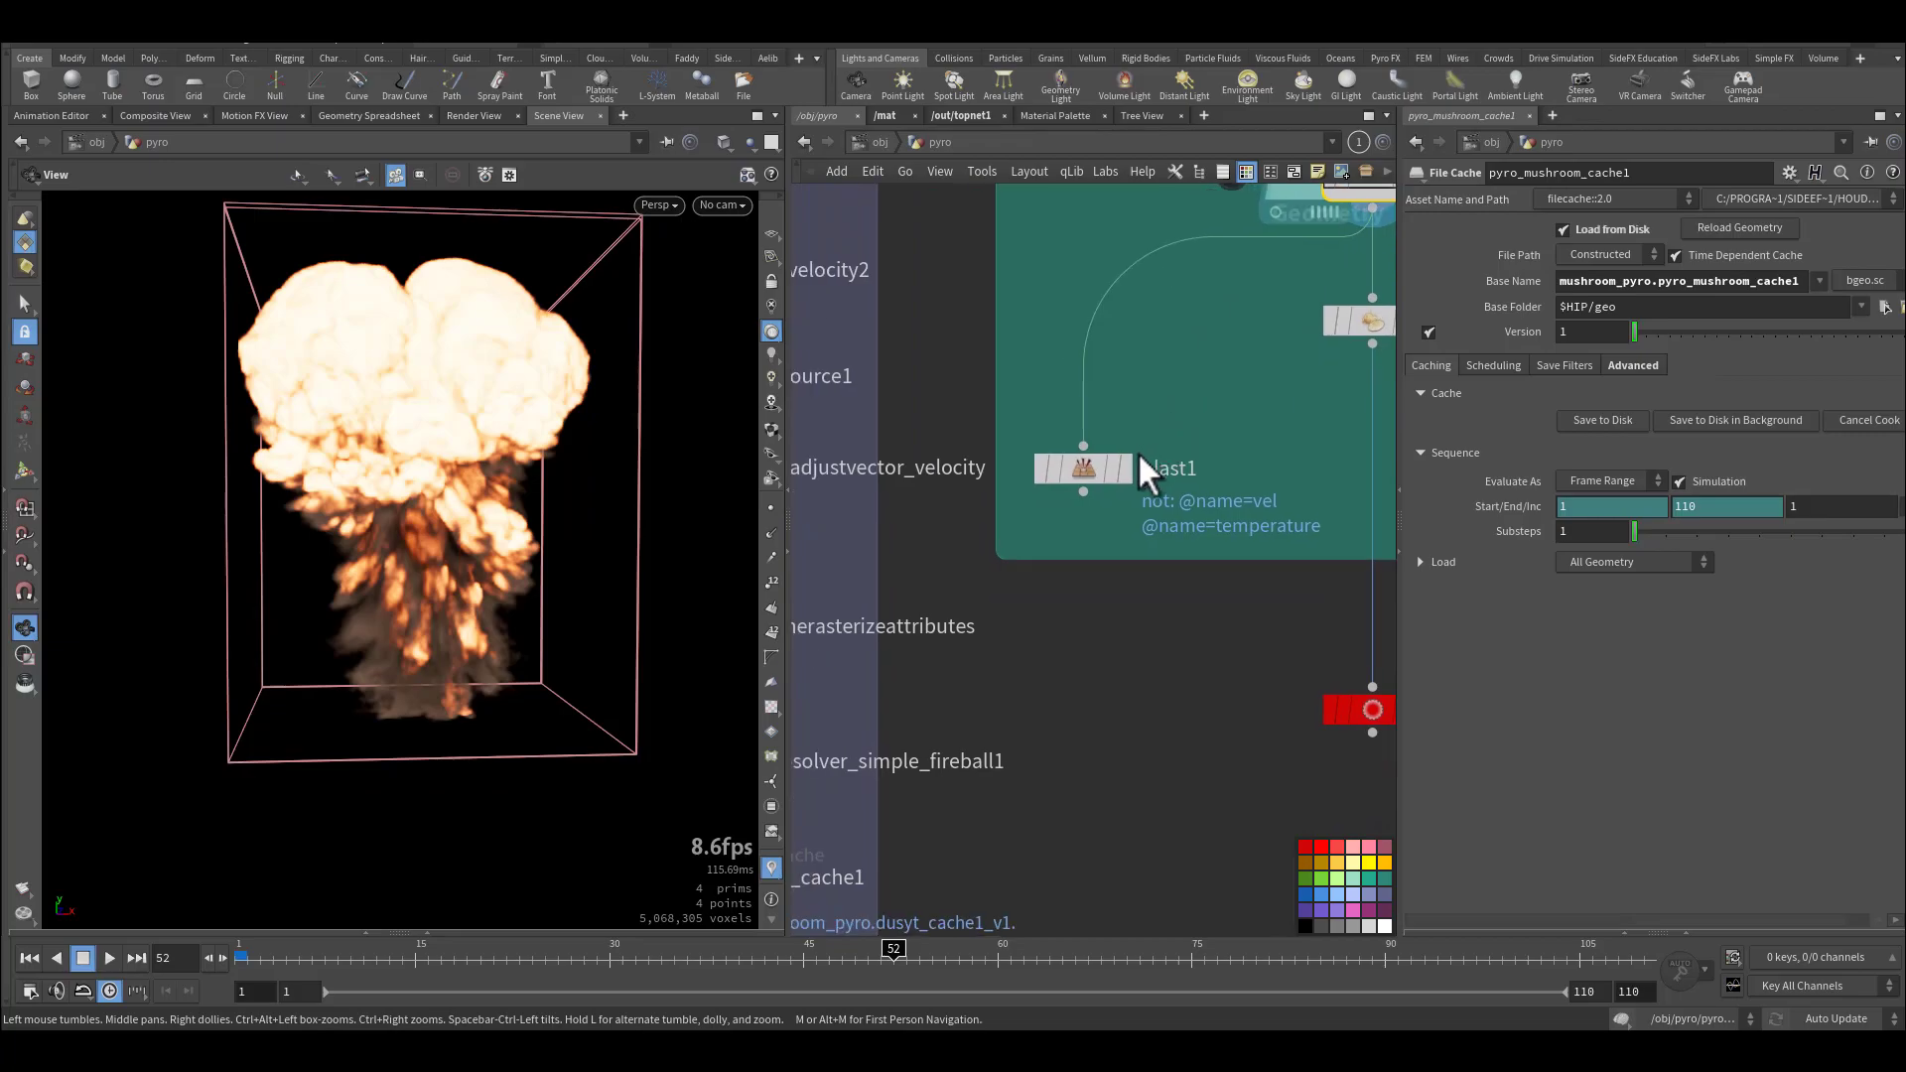
click(1084, 469)
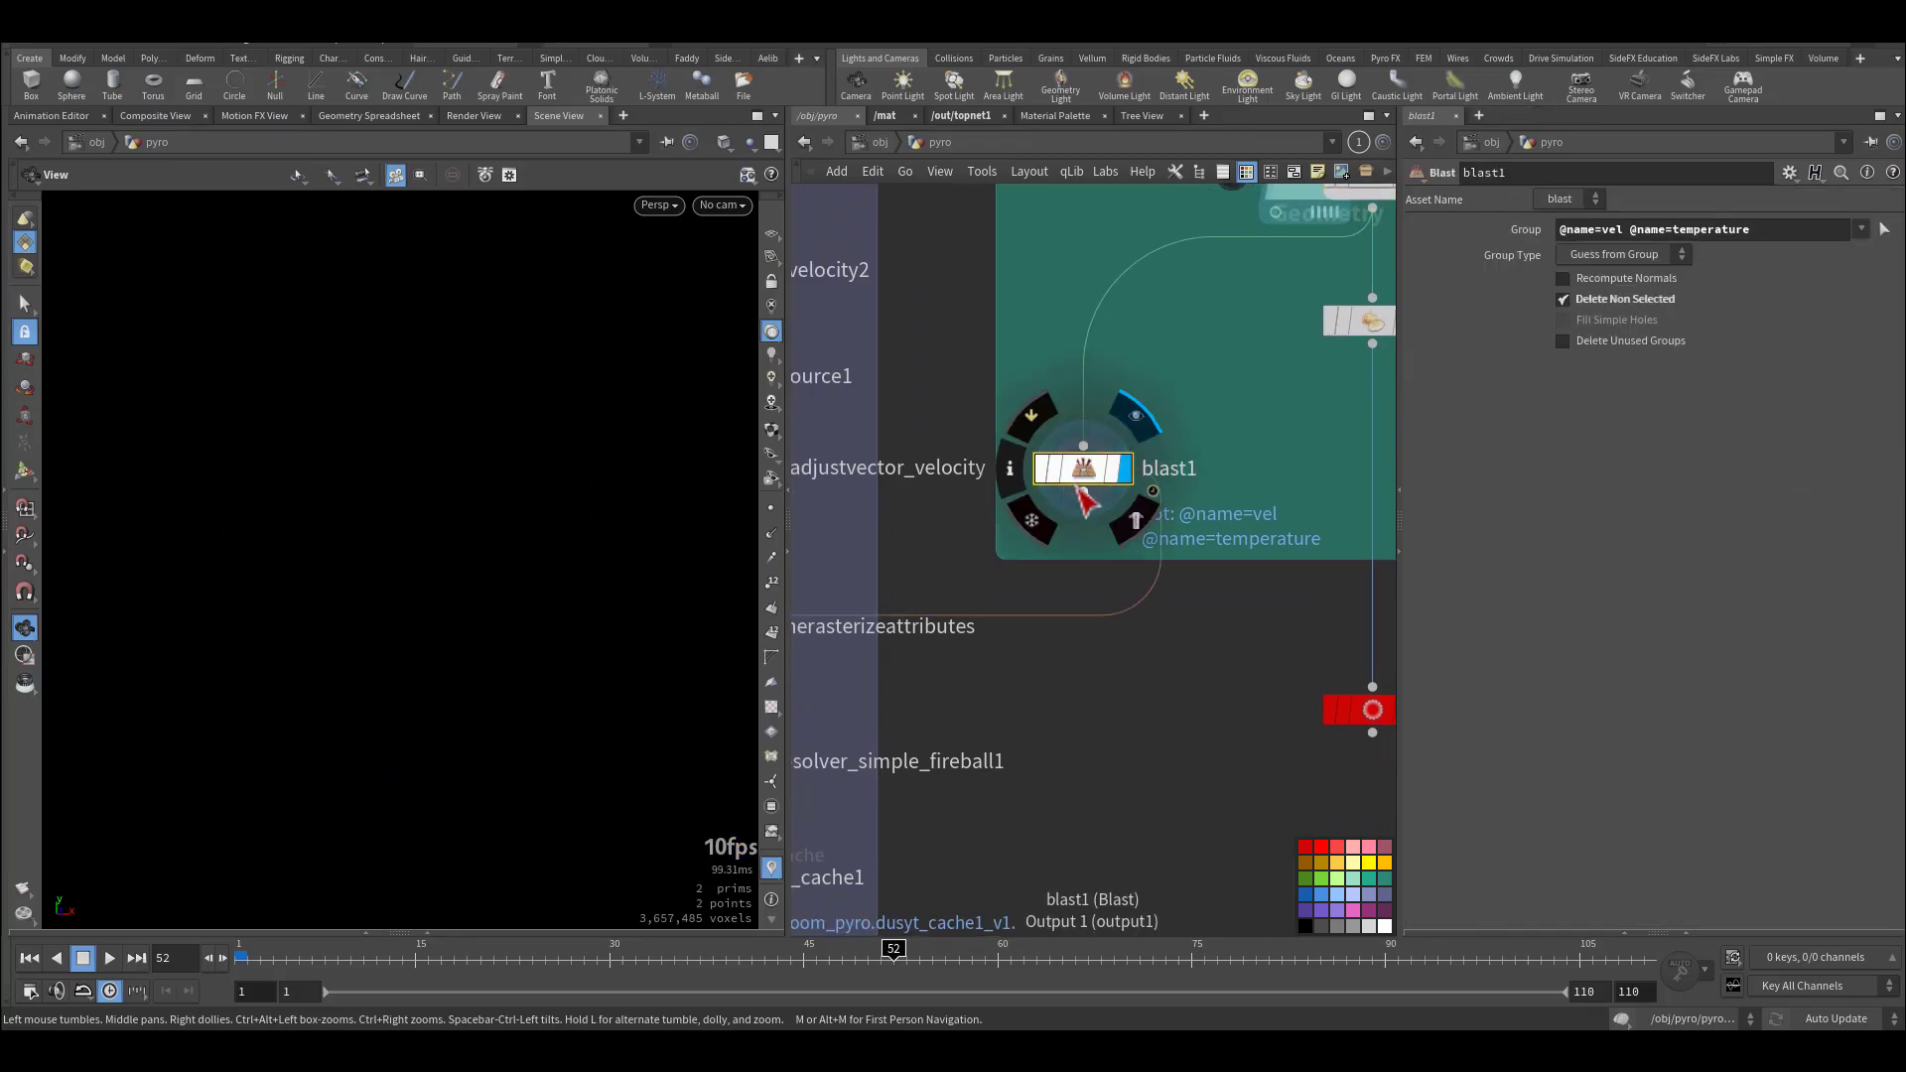
click(1624, 232)
double_click(1677, 229)
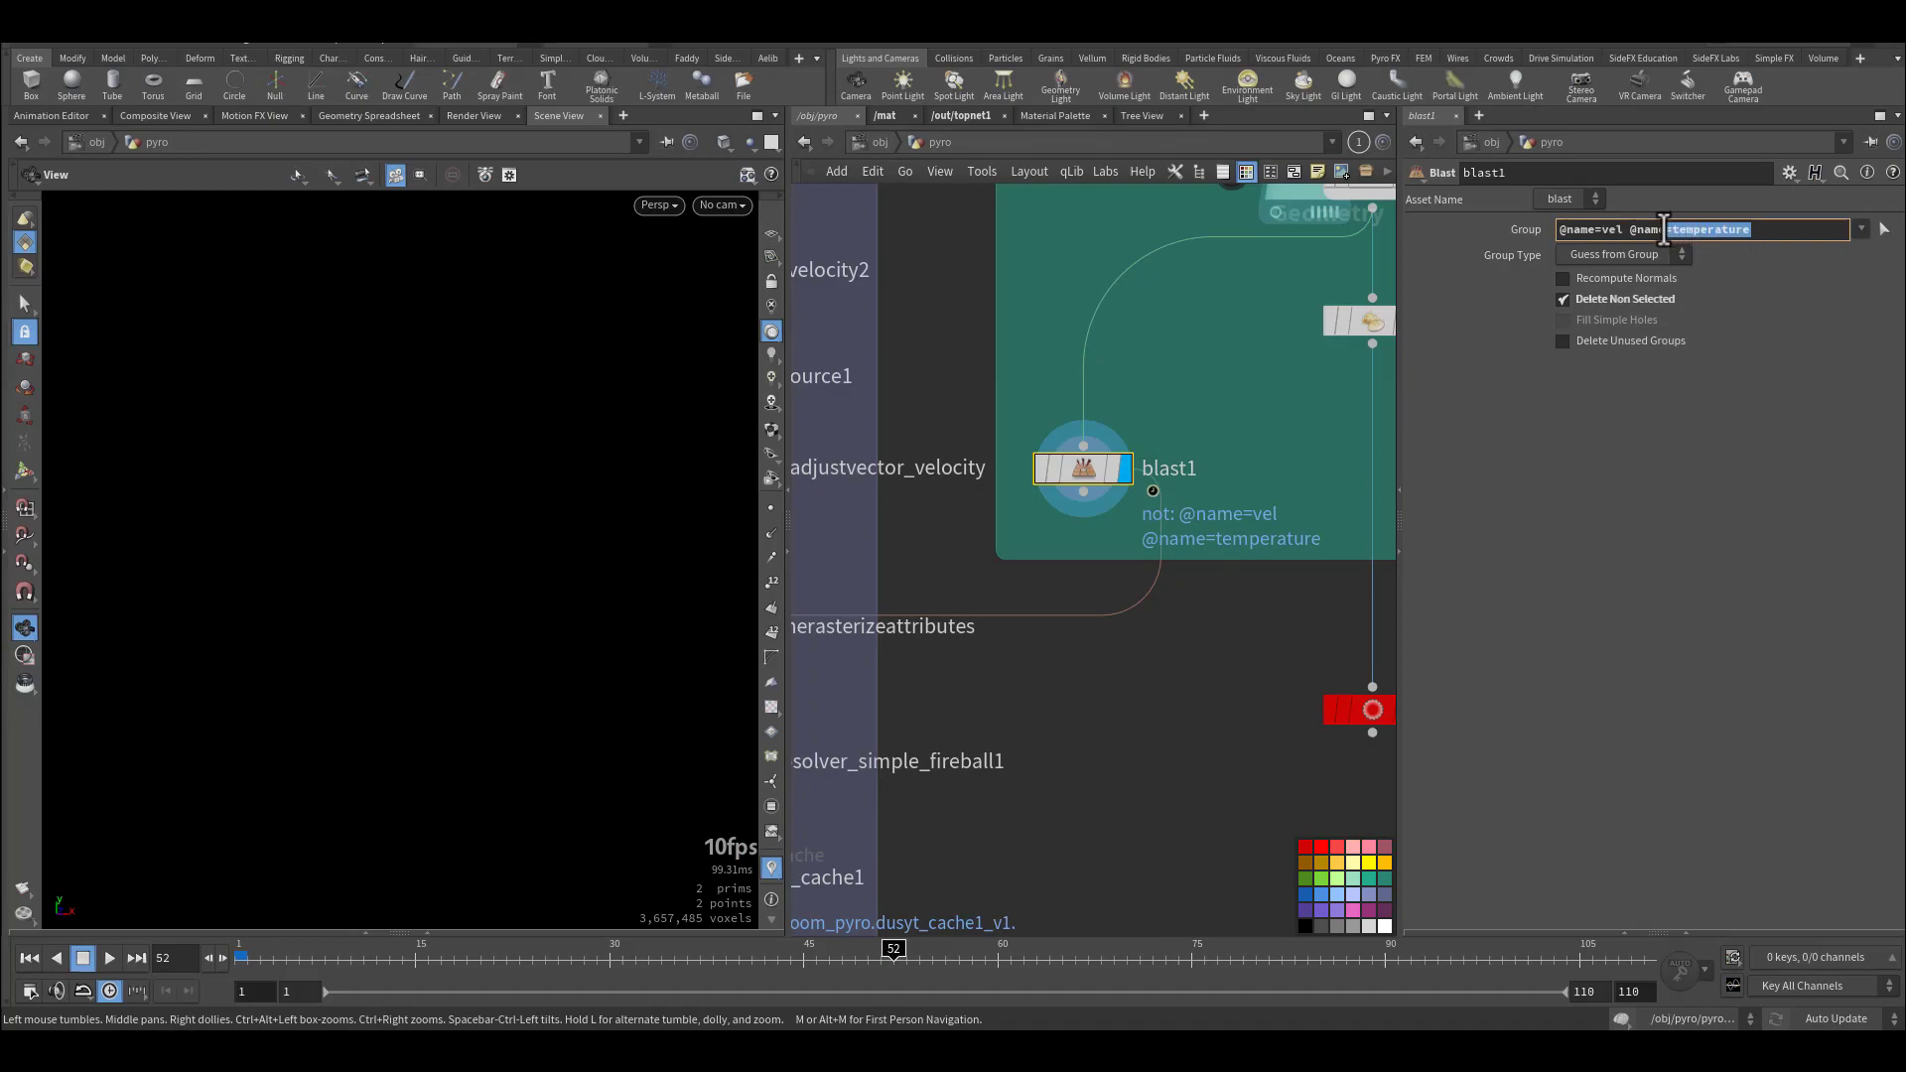
click(1088, 469)
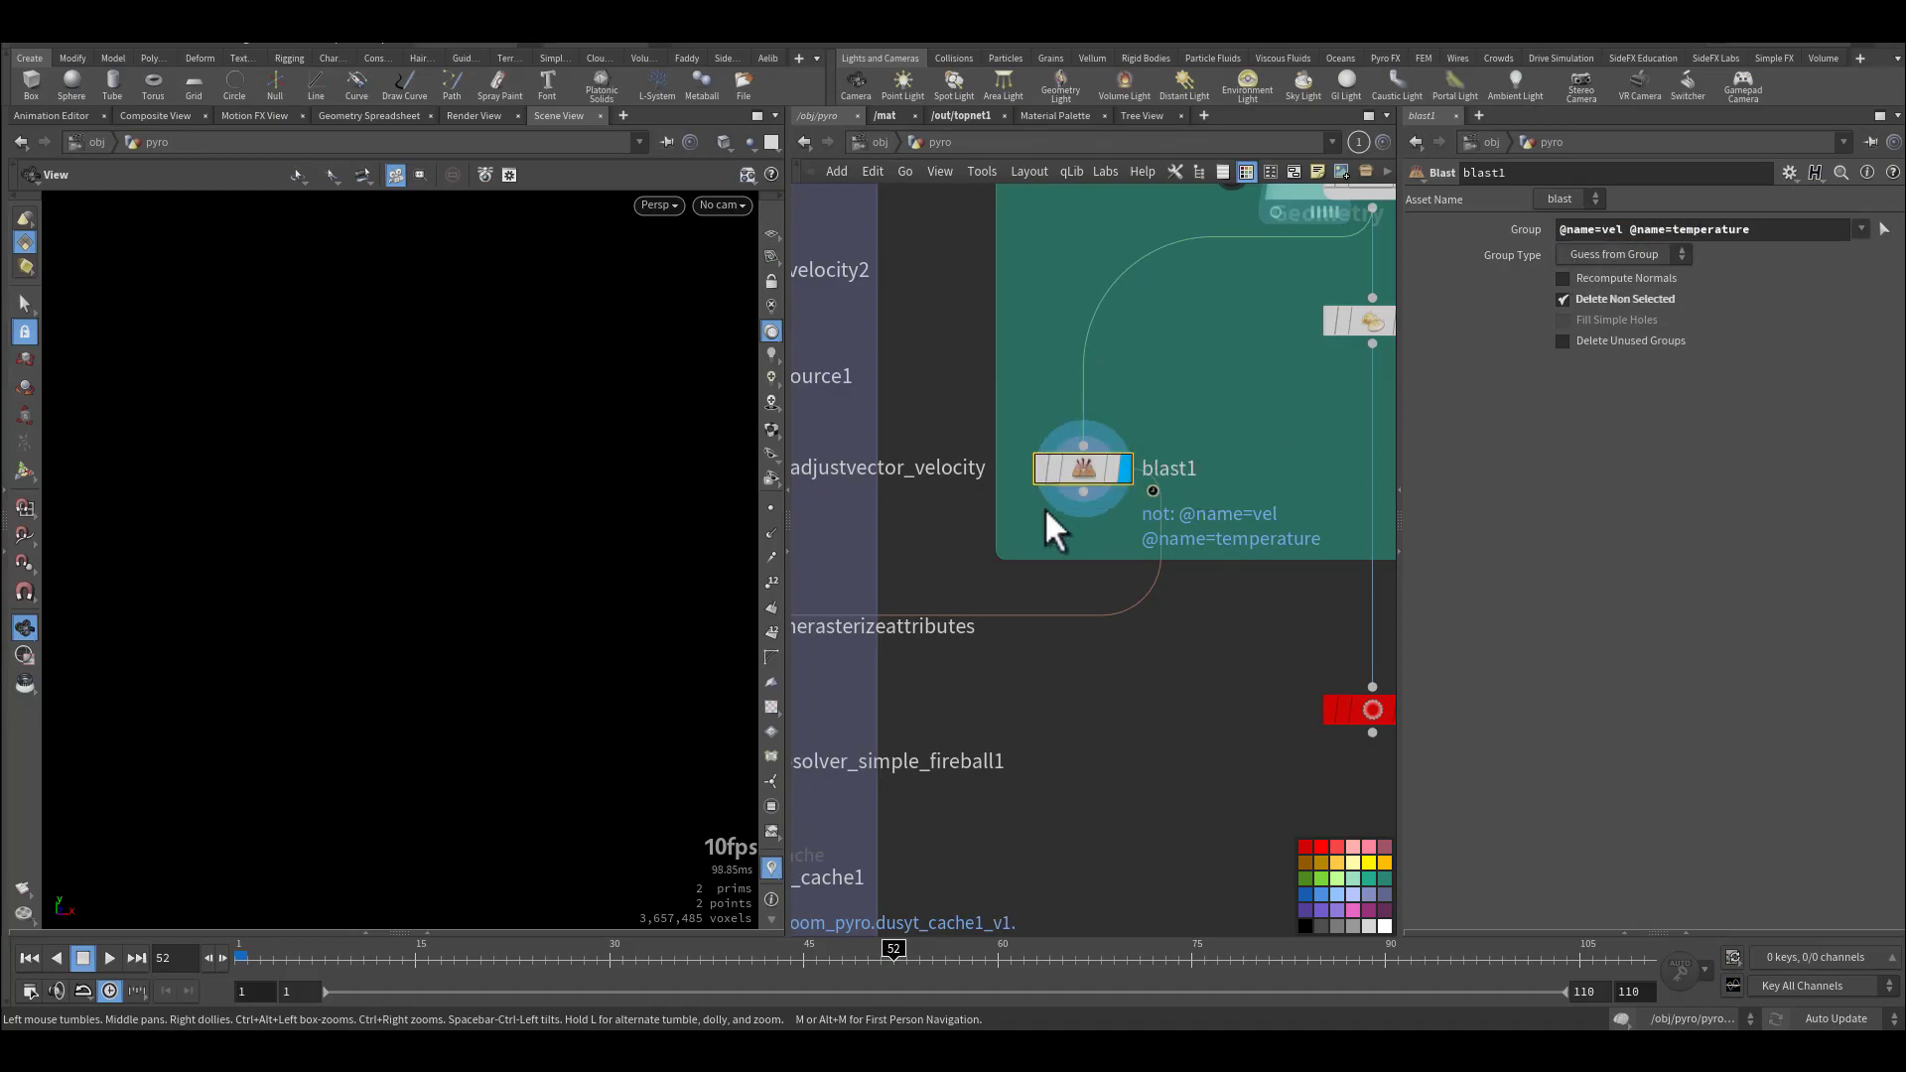
middle_drag(1092, 655, 1255, 655)
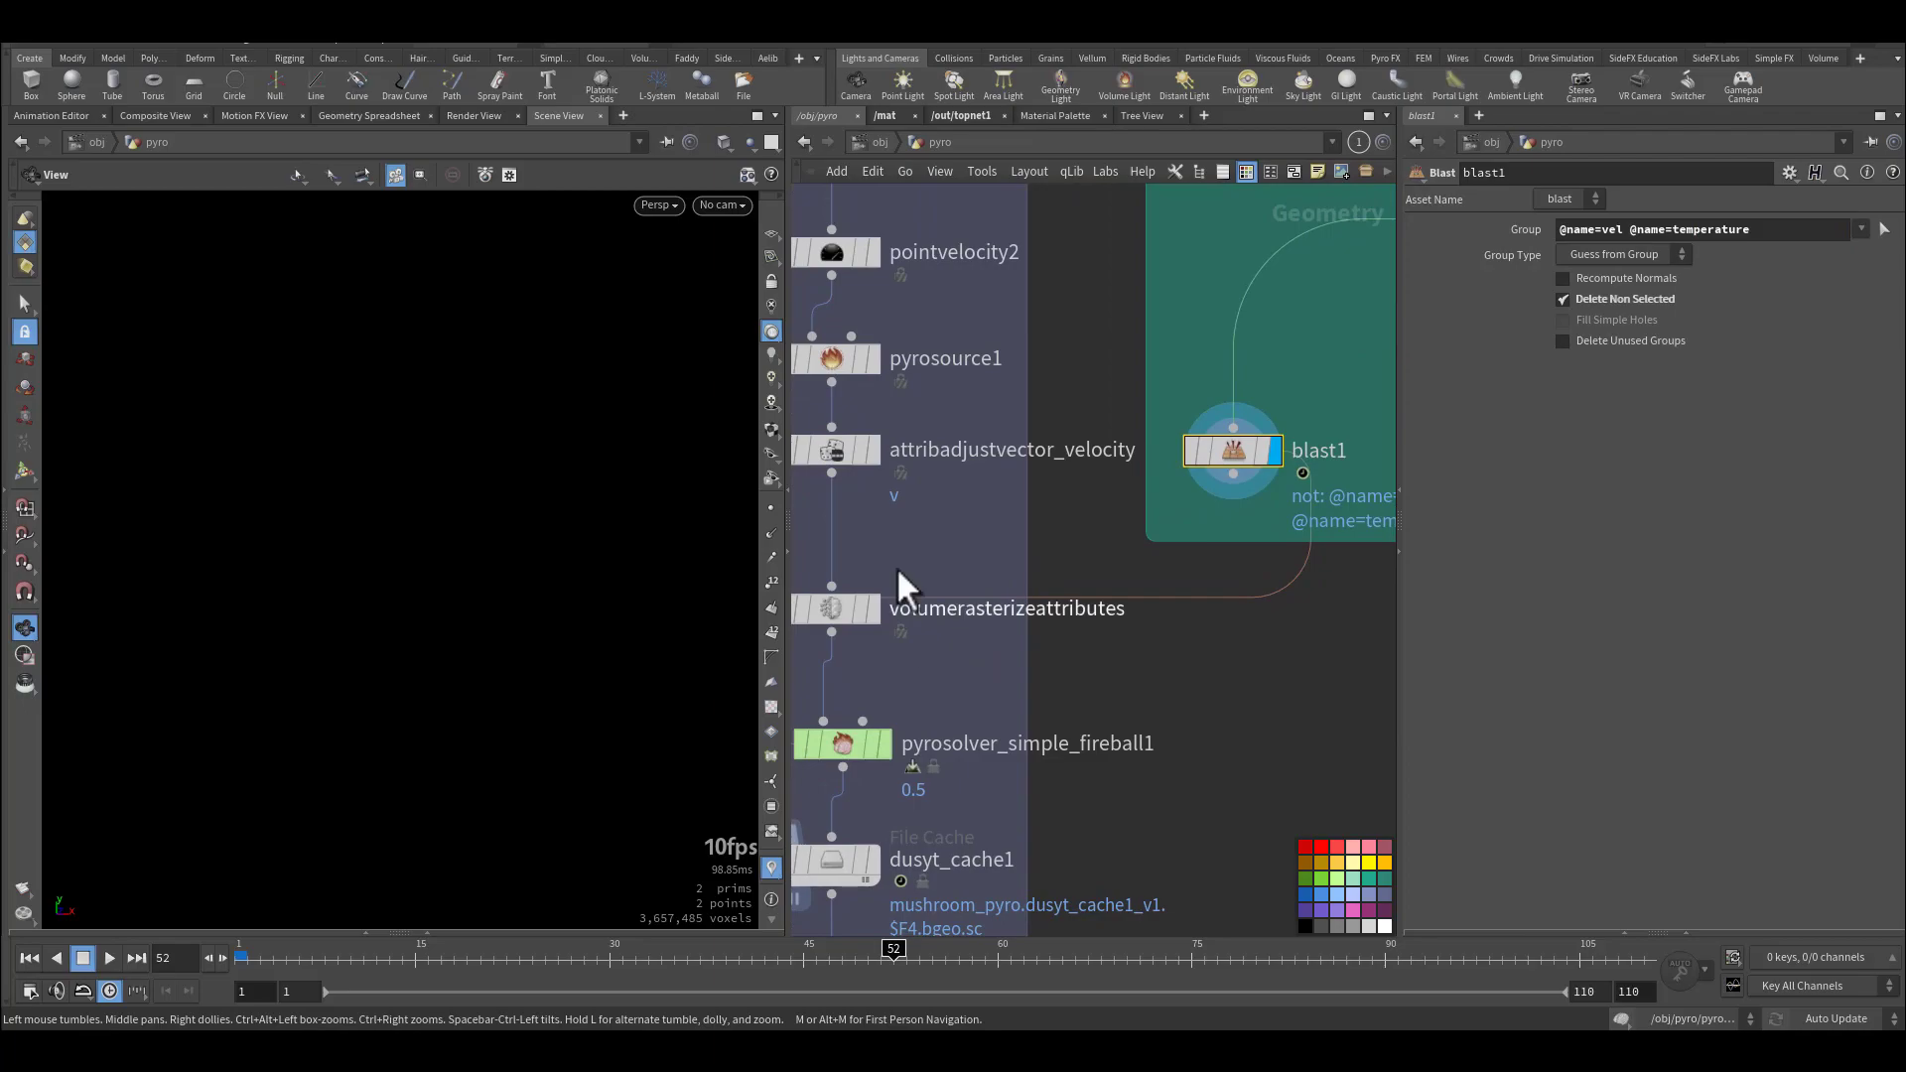
middle_drag(980, 532, 1156, 726)
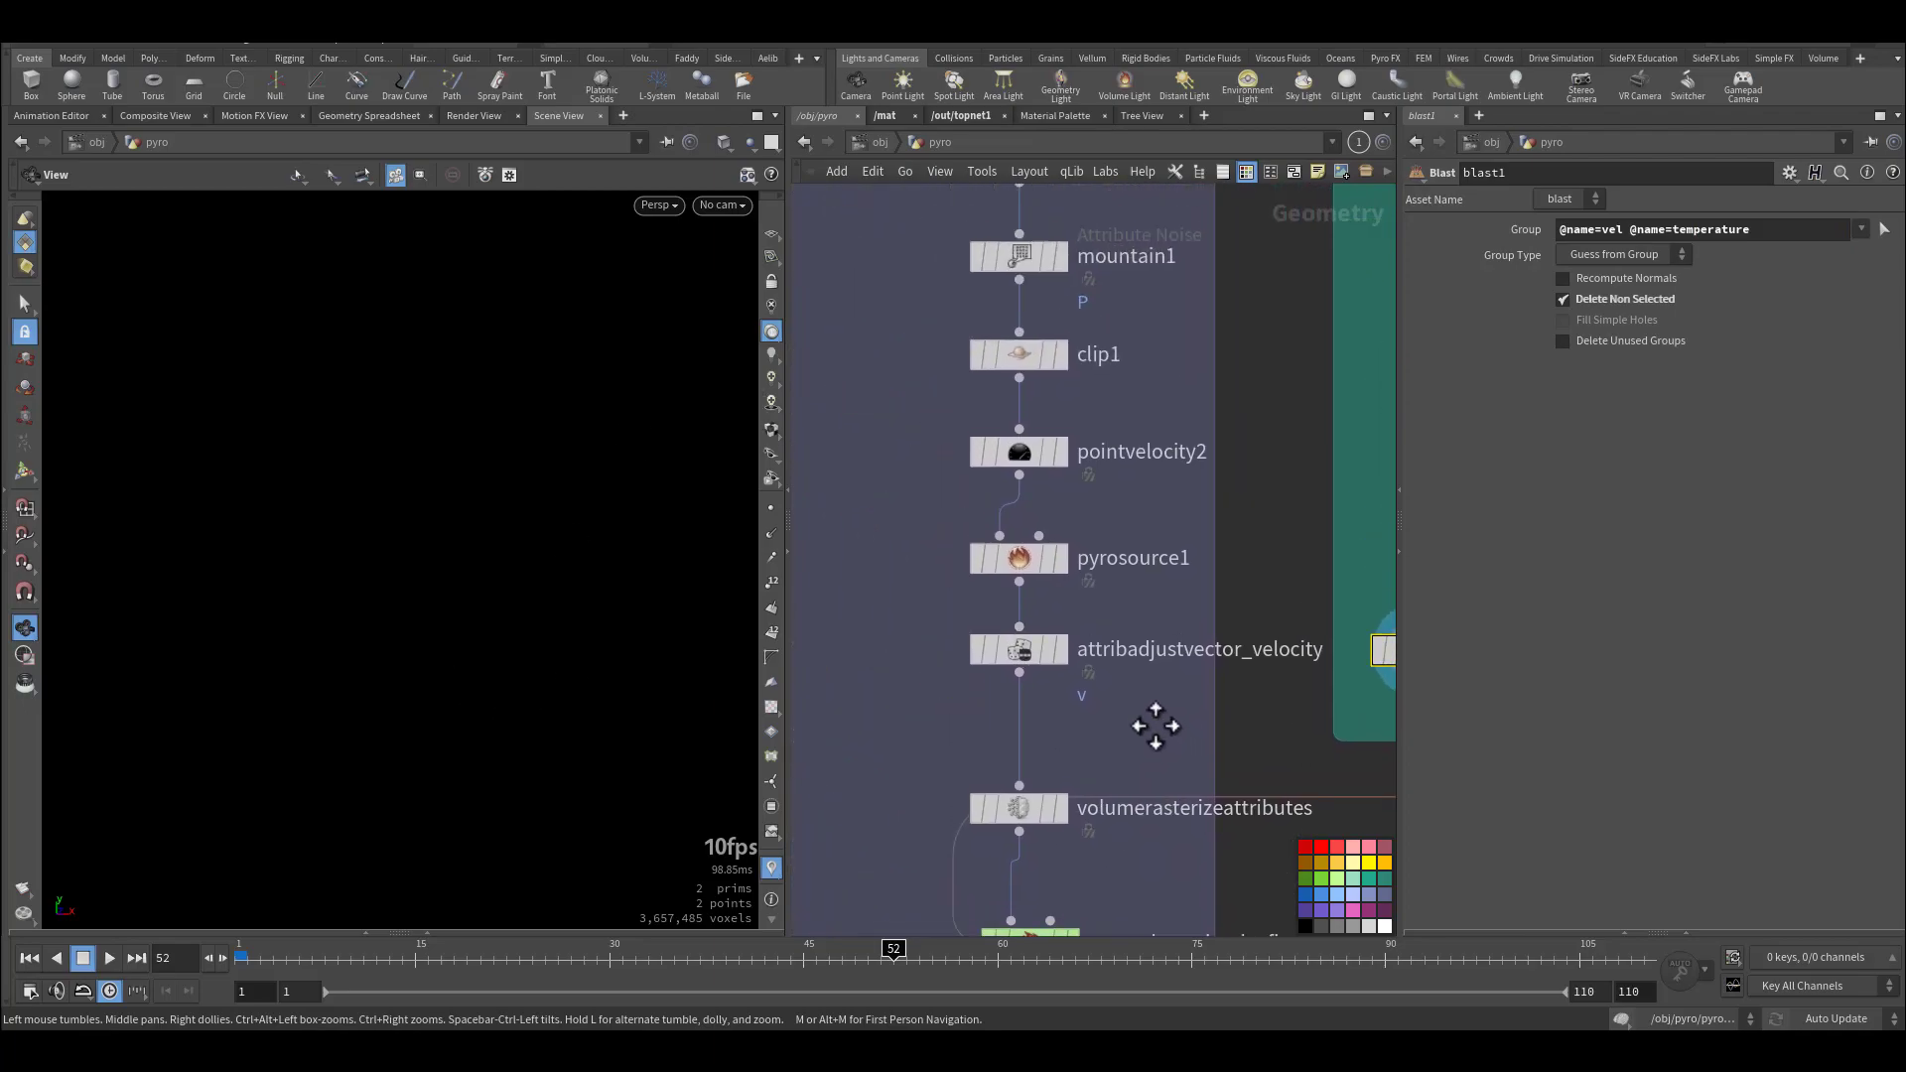
Review torus1 and transform1's enlarged torus, scrubbing back to check its scale animation.
scroll(884, 508, up, 5)
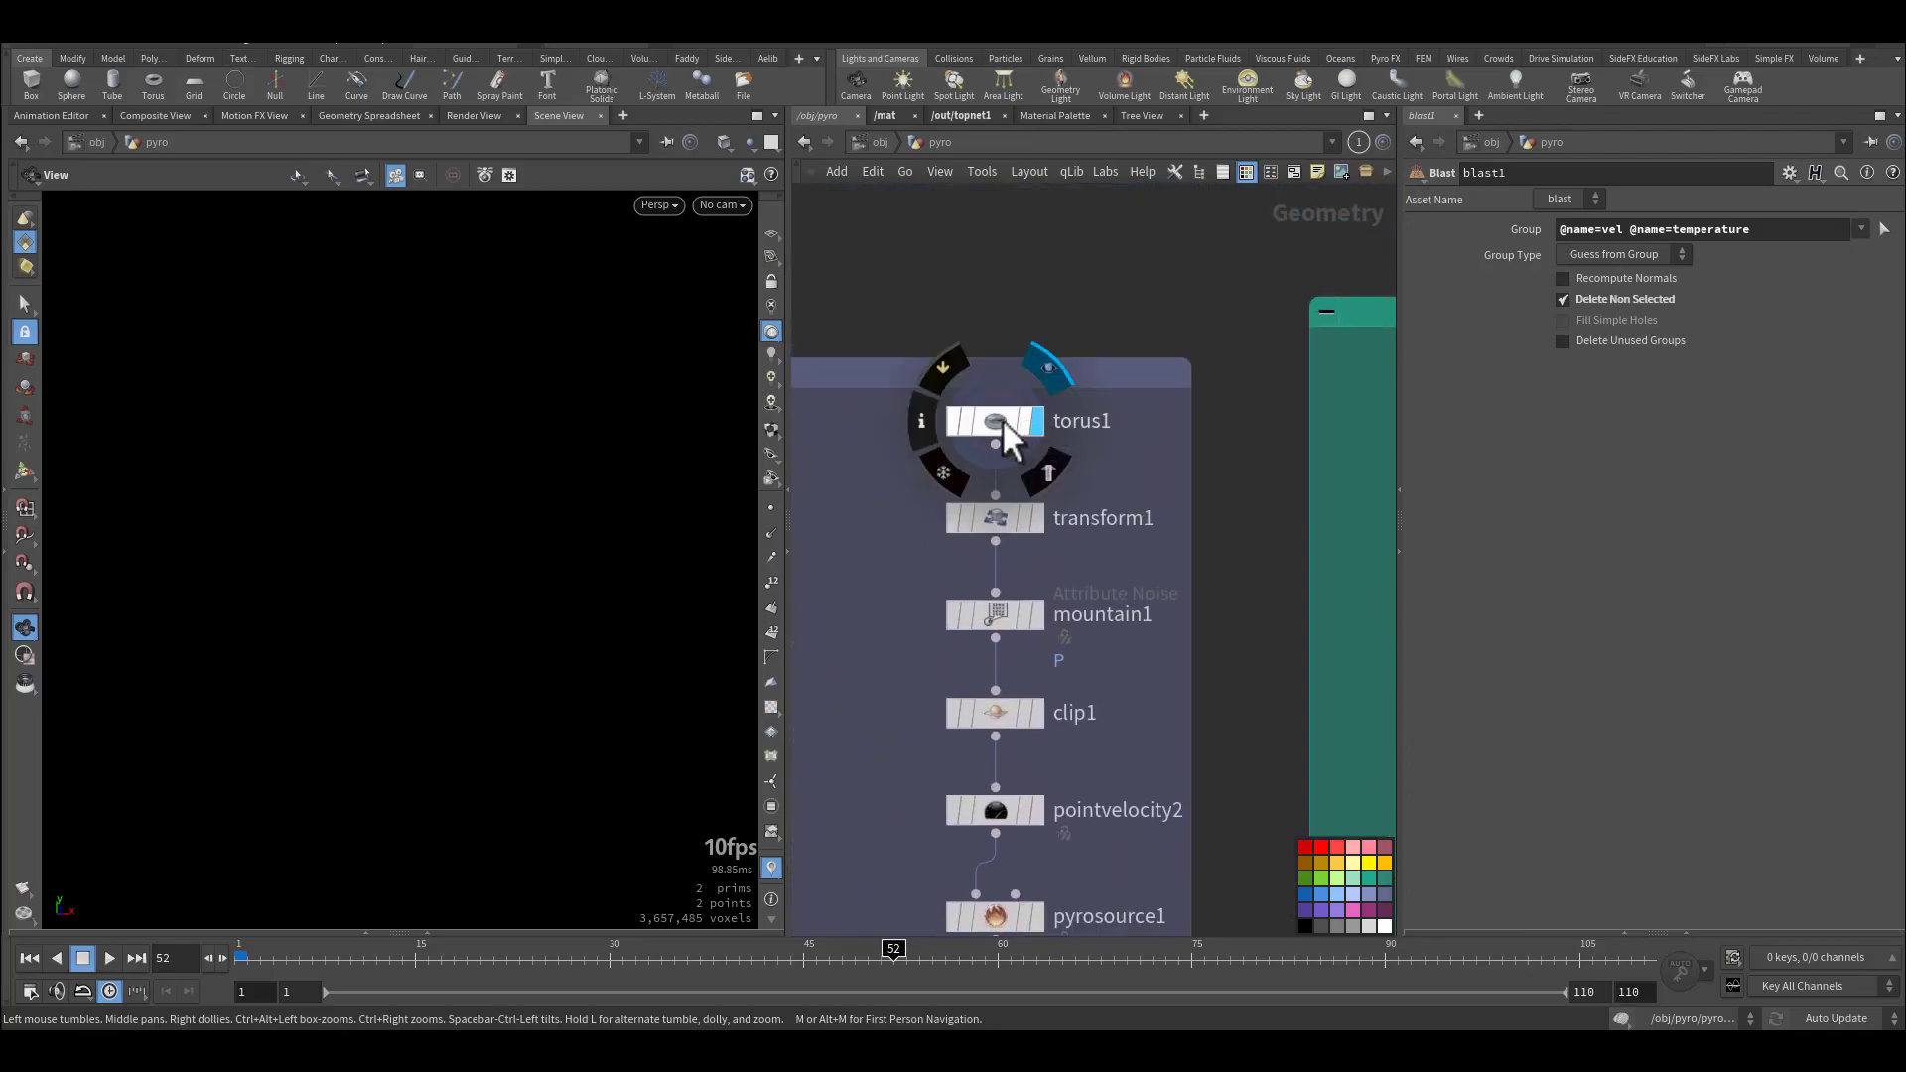
click(999, 419)
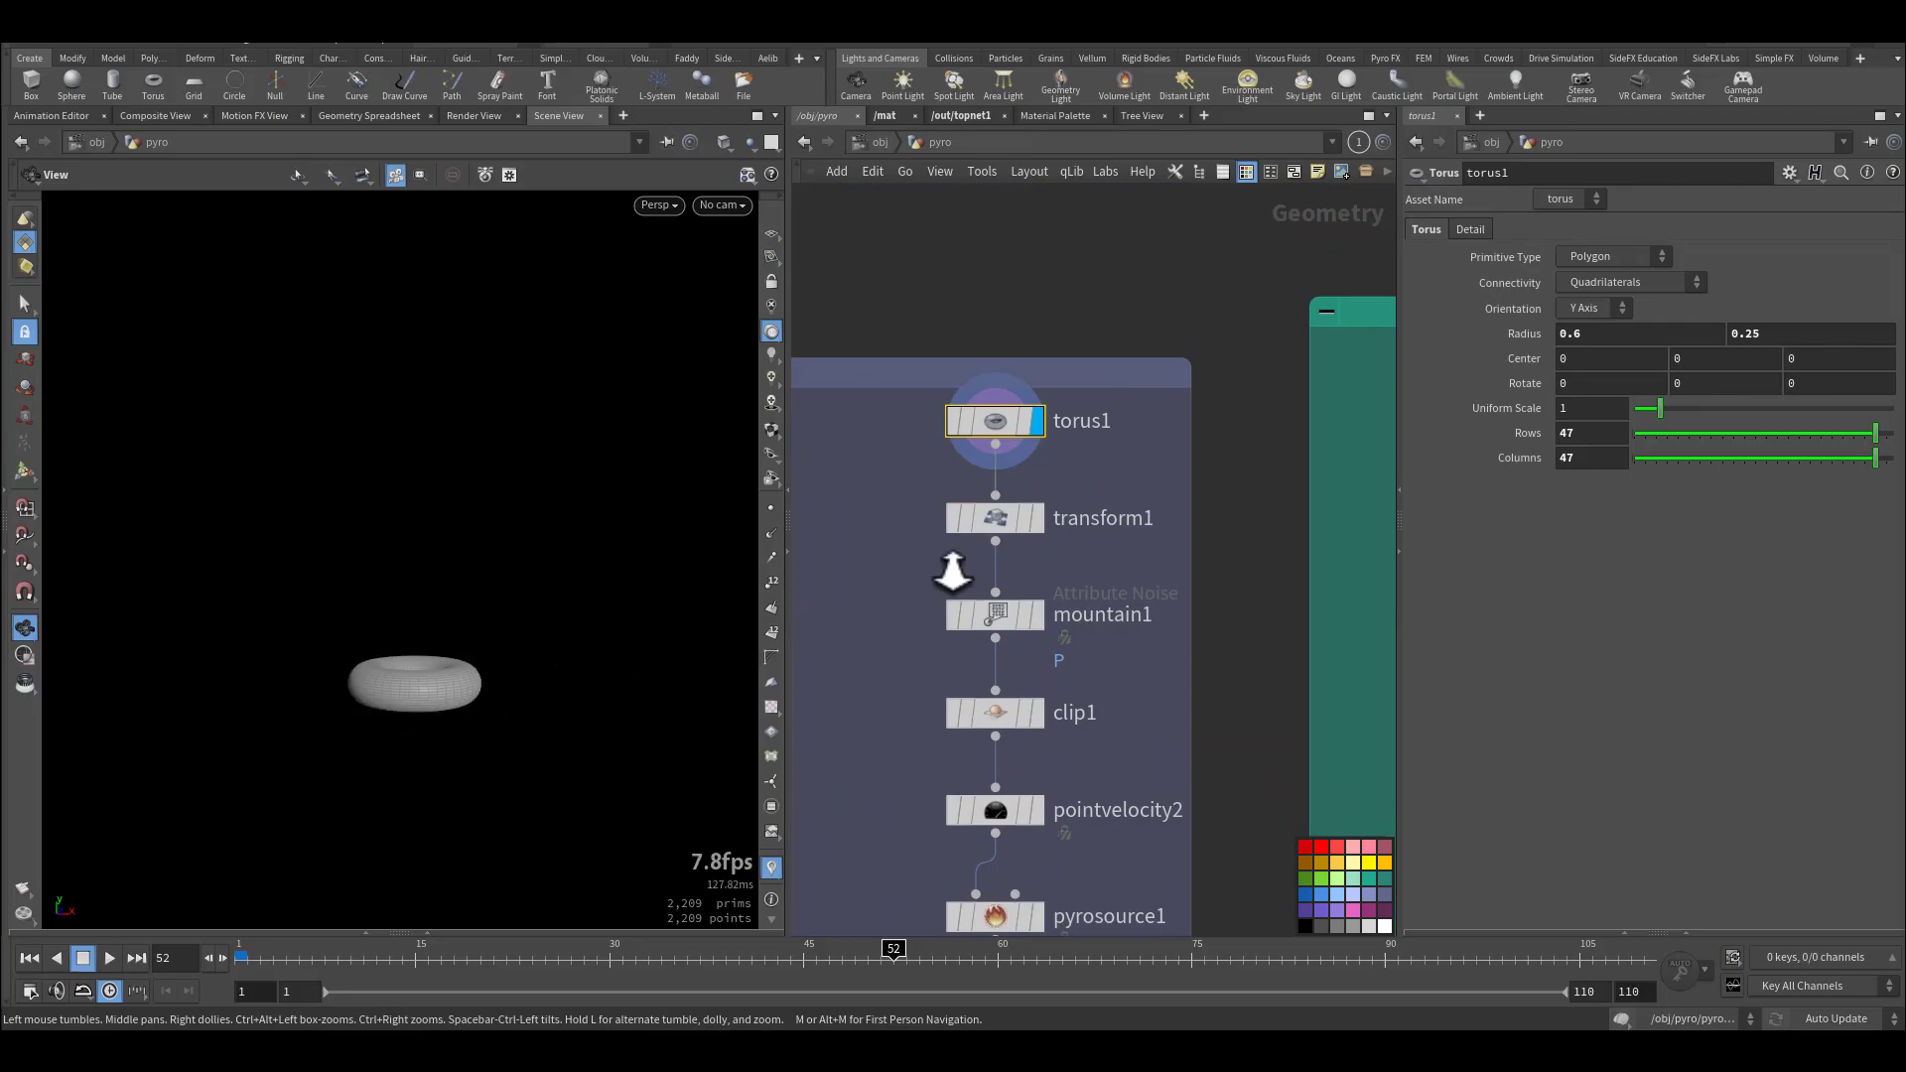
drag(515, 647, 514, 698)
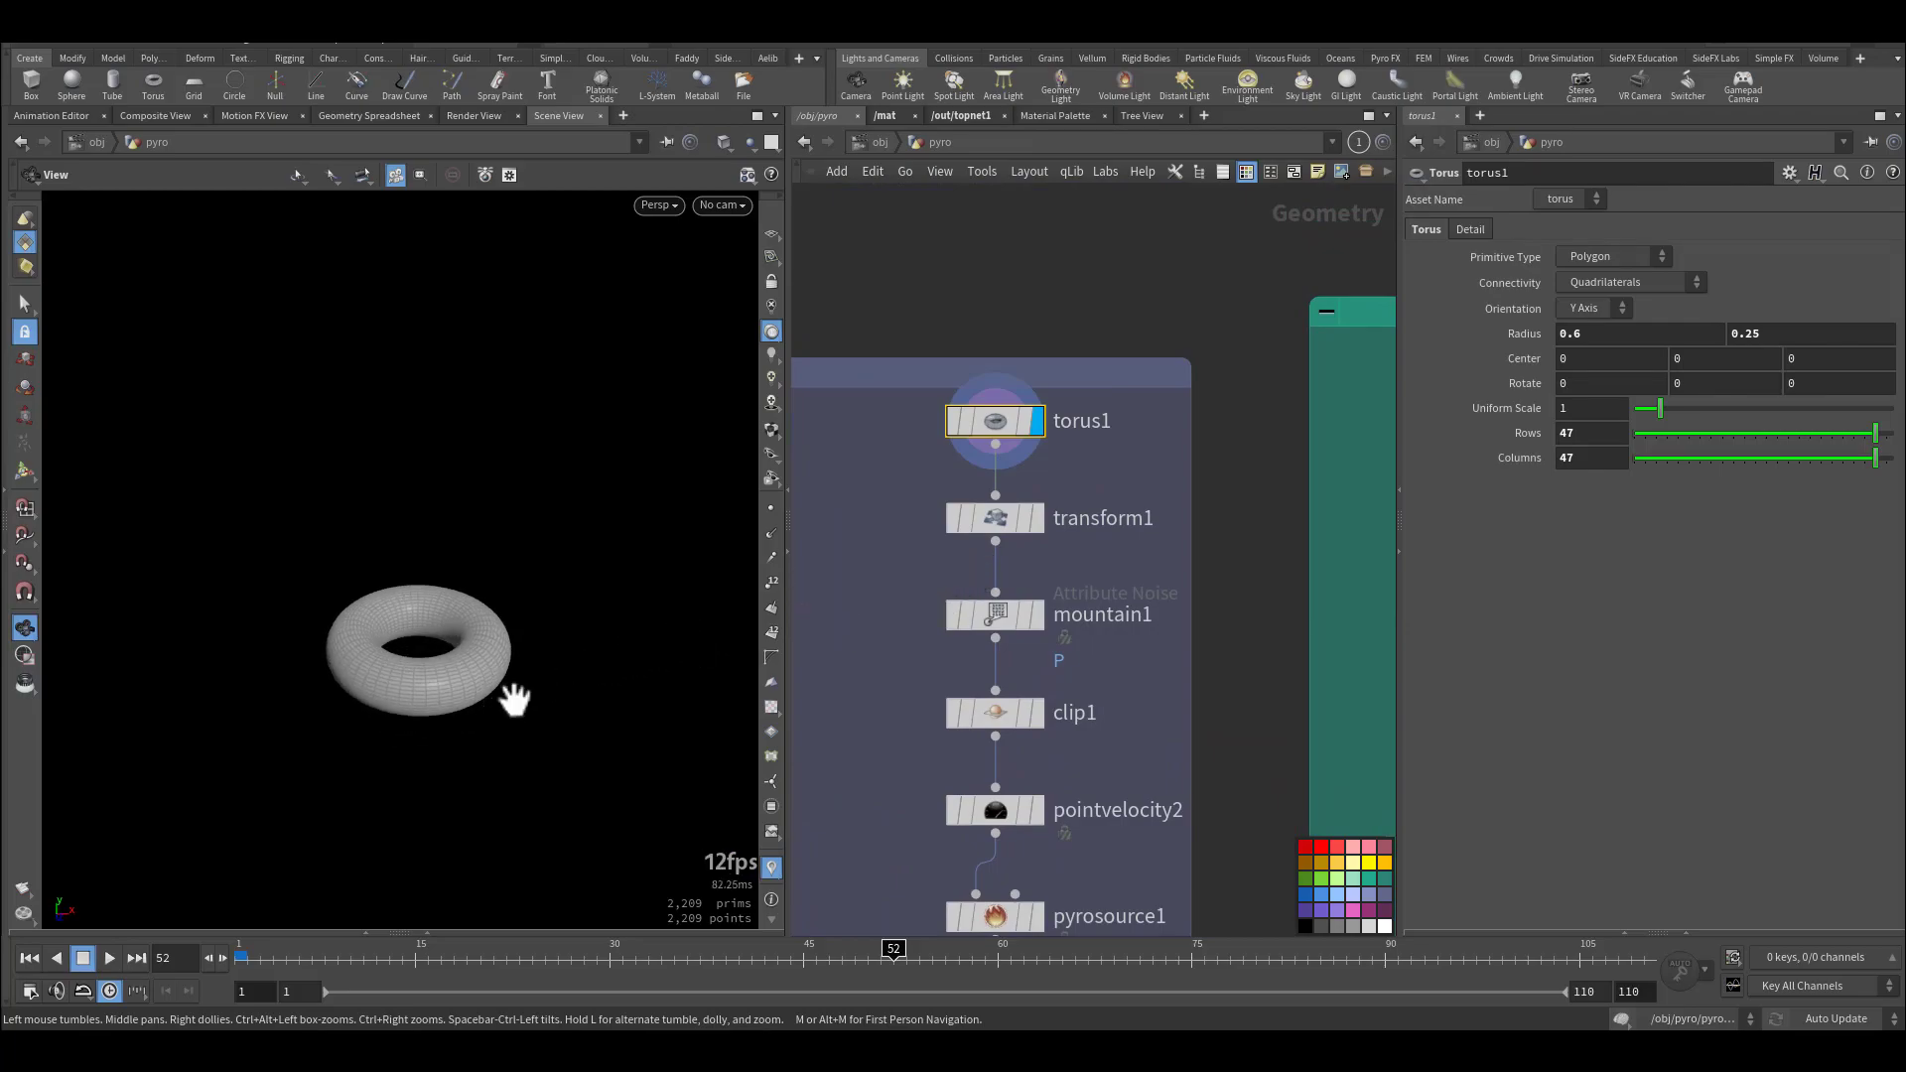
click(1036, 517)
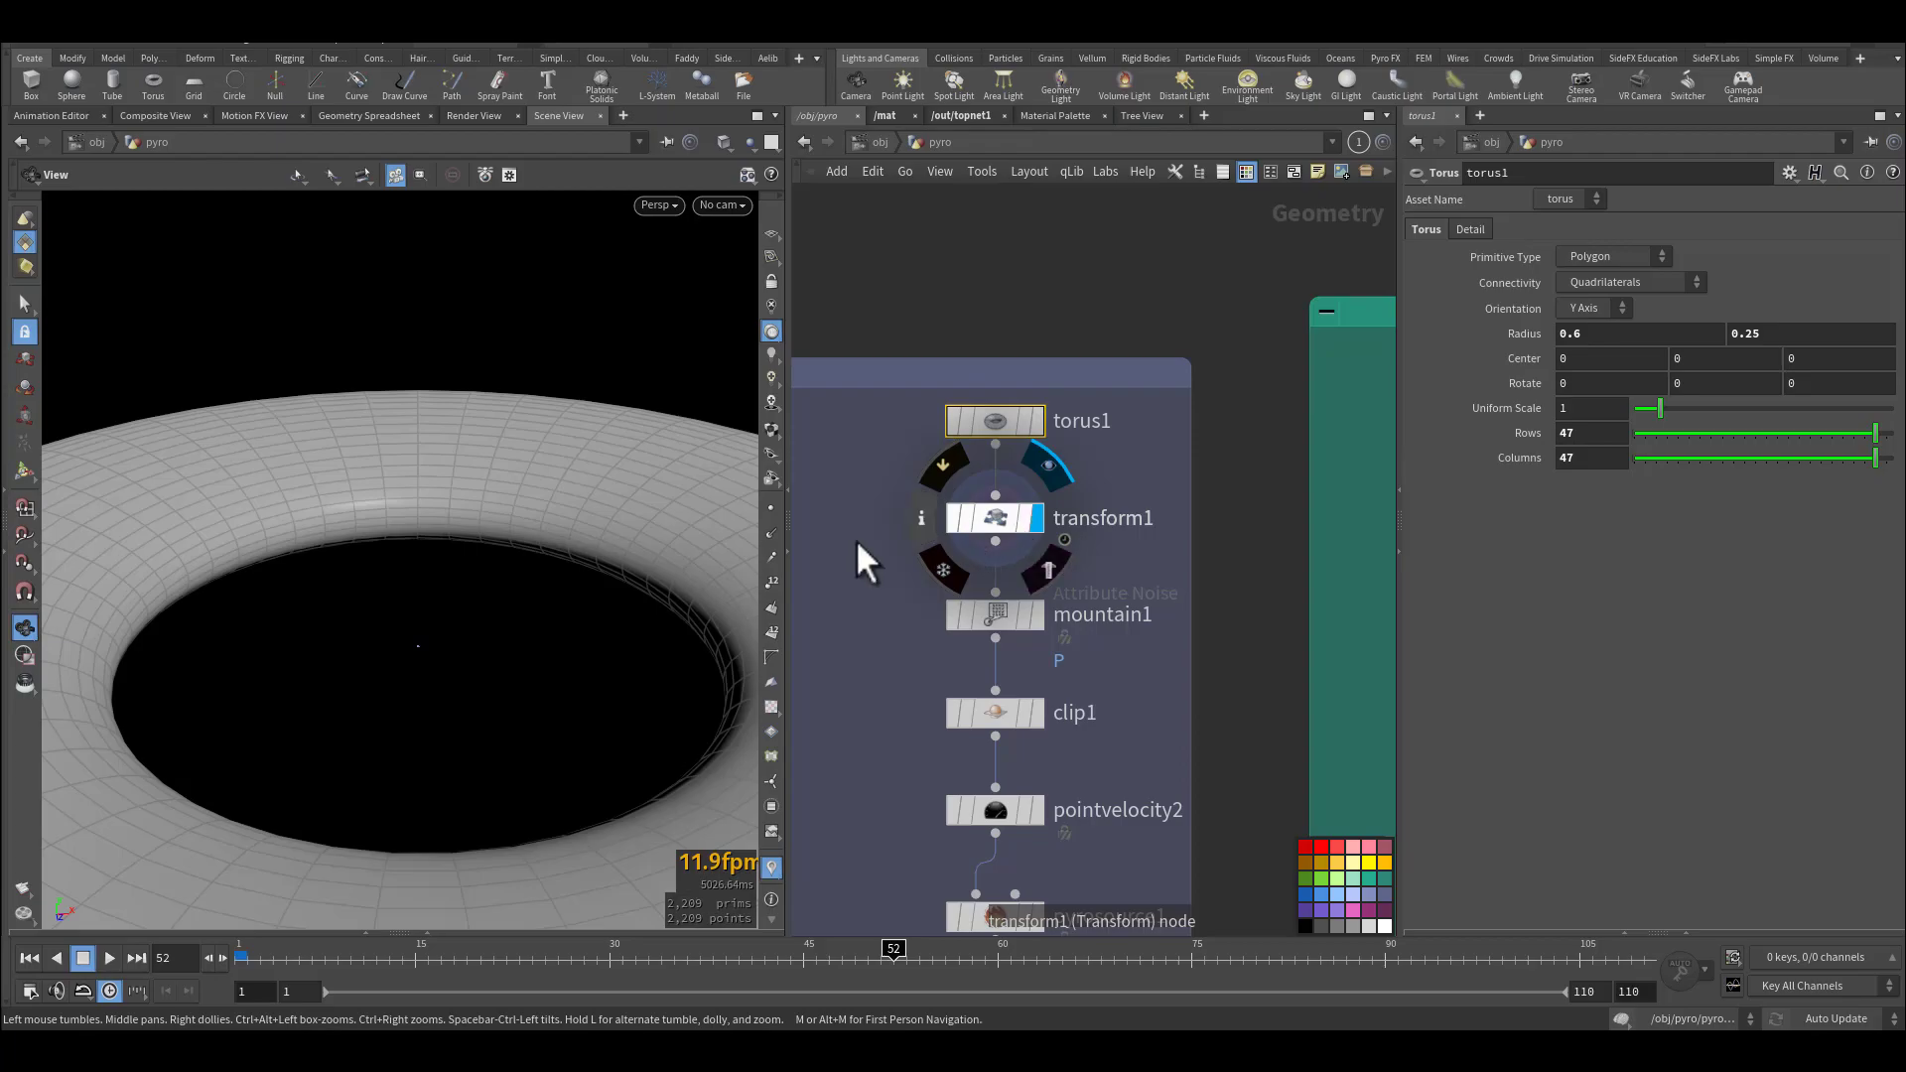
right_drag(390, 657, 885, 550)
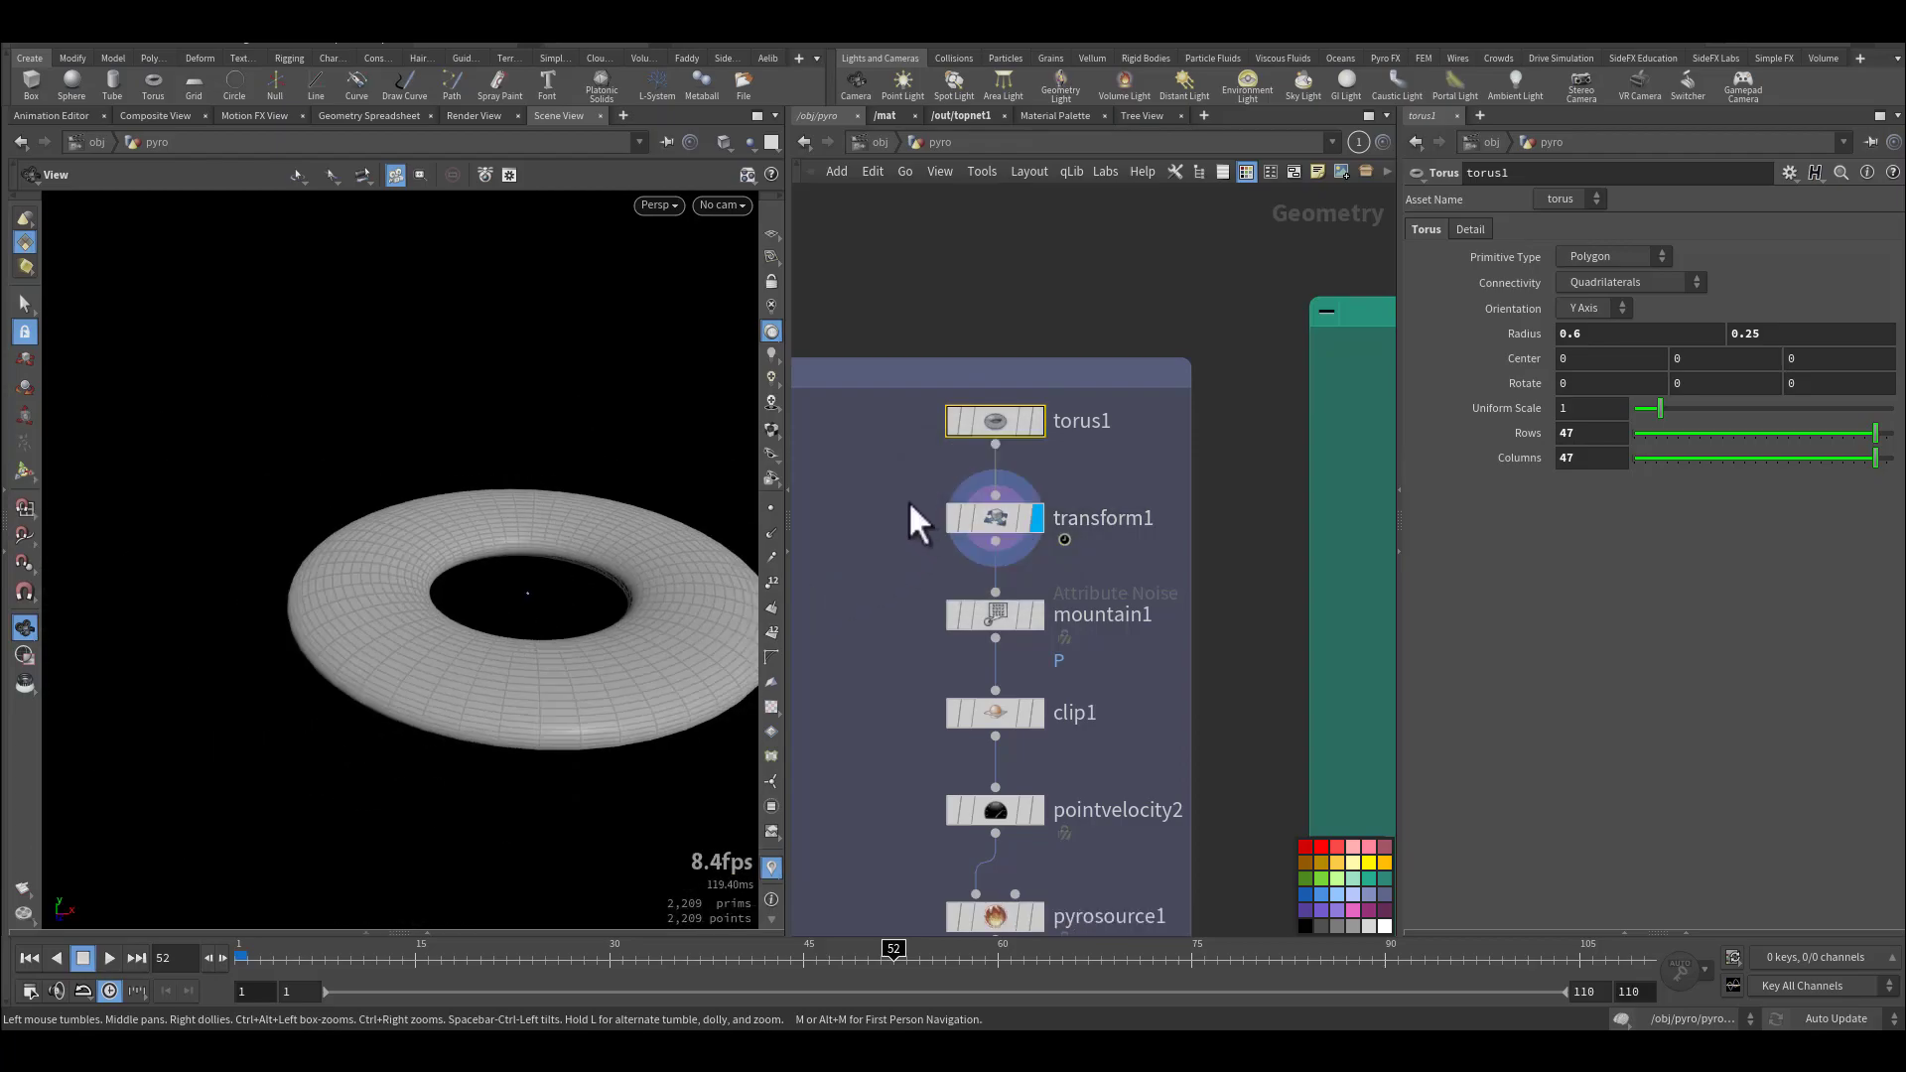
drag(1051, 539, 1055, 539)
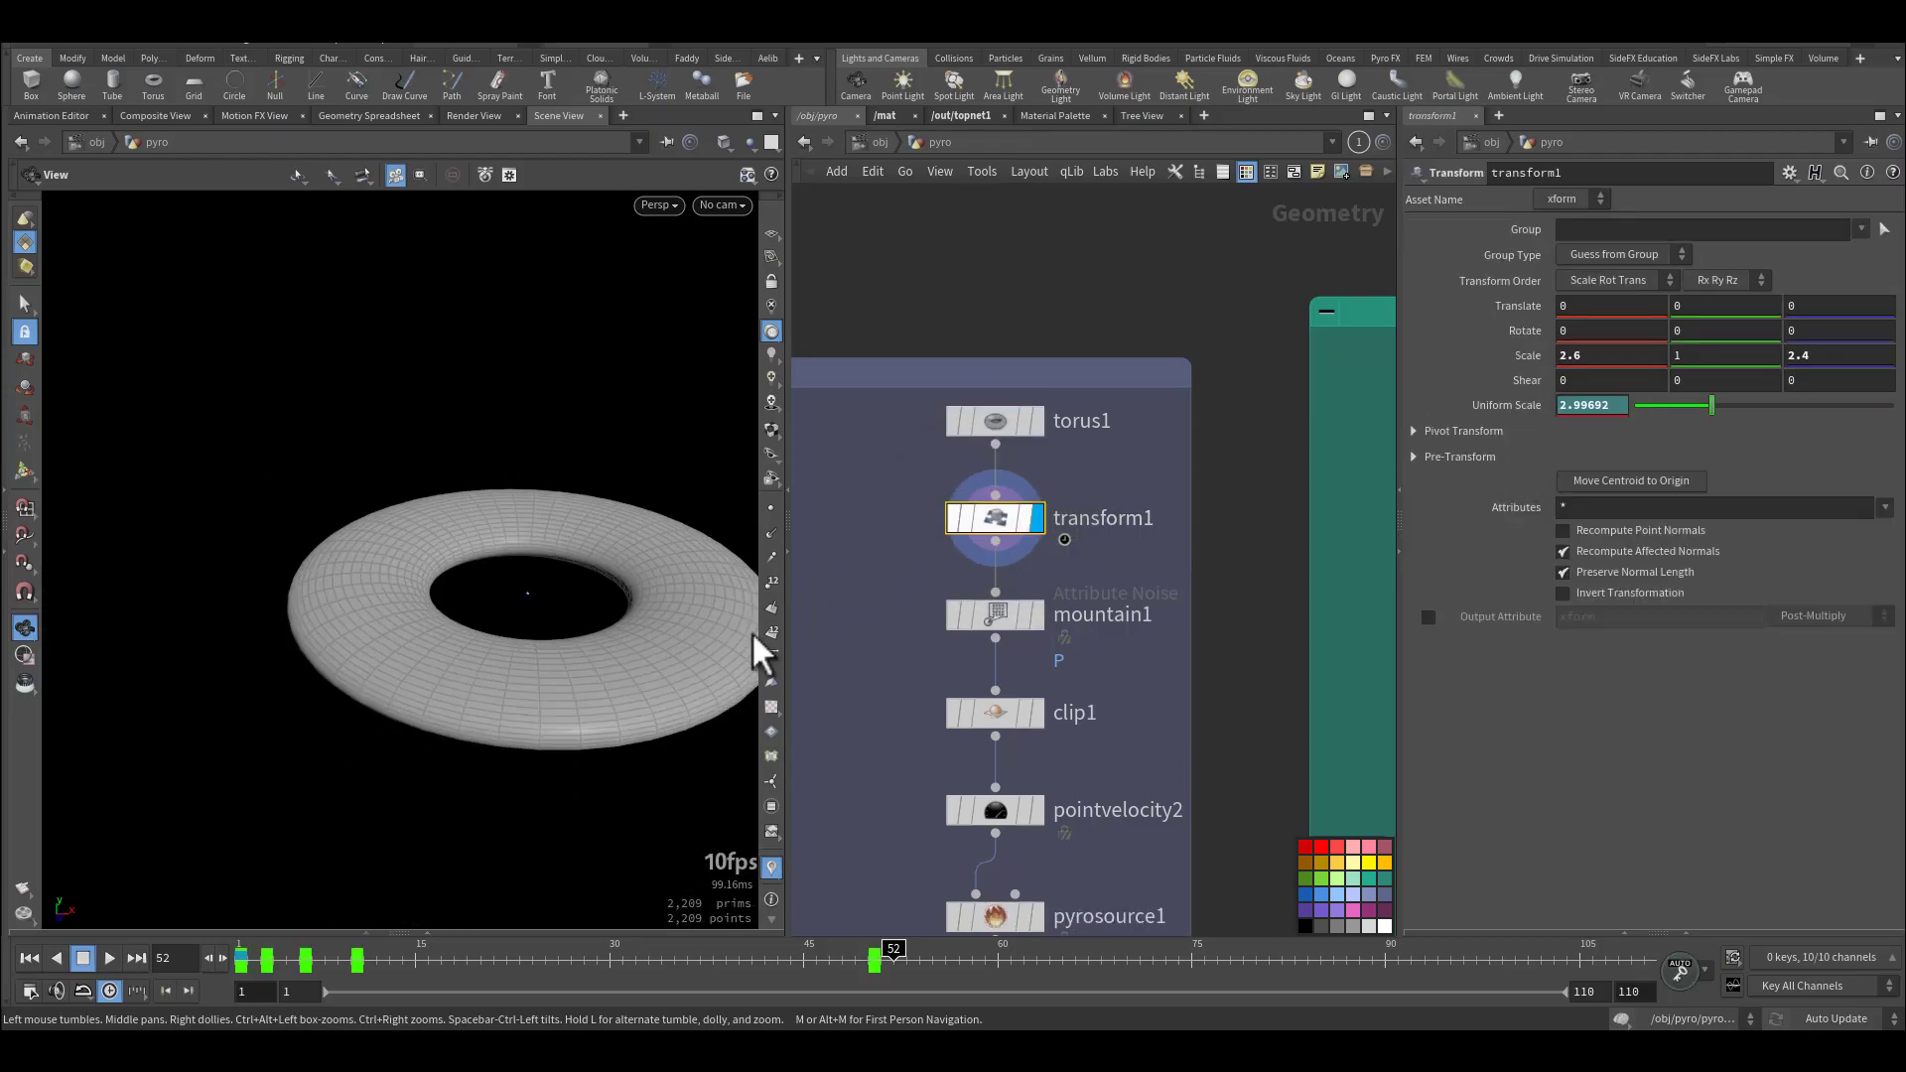
drag(316, 963, 239, 961)
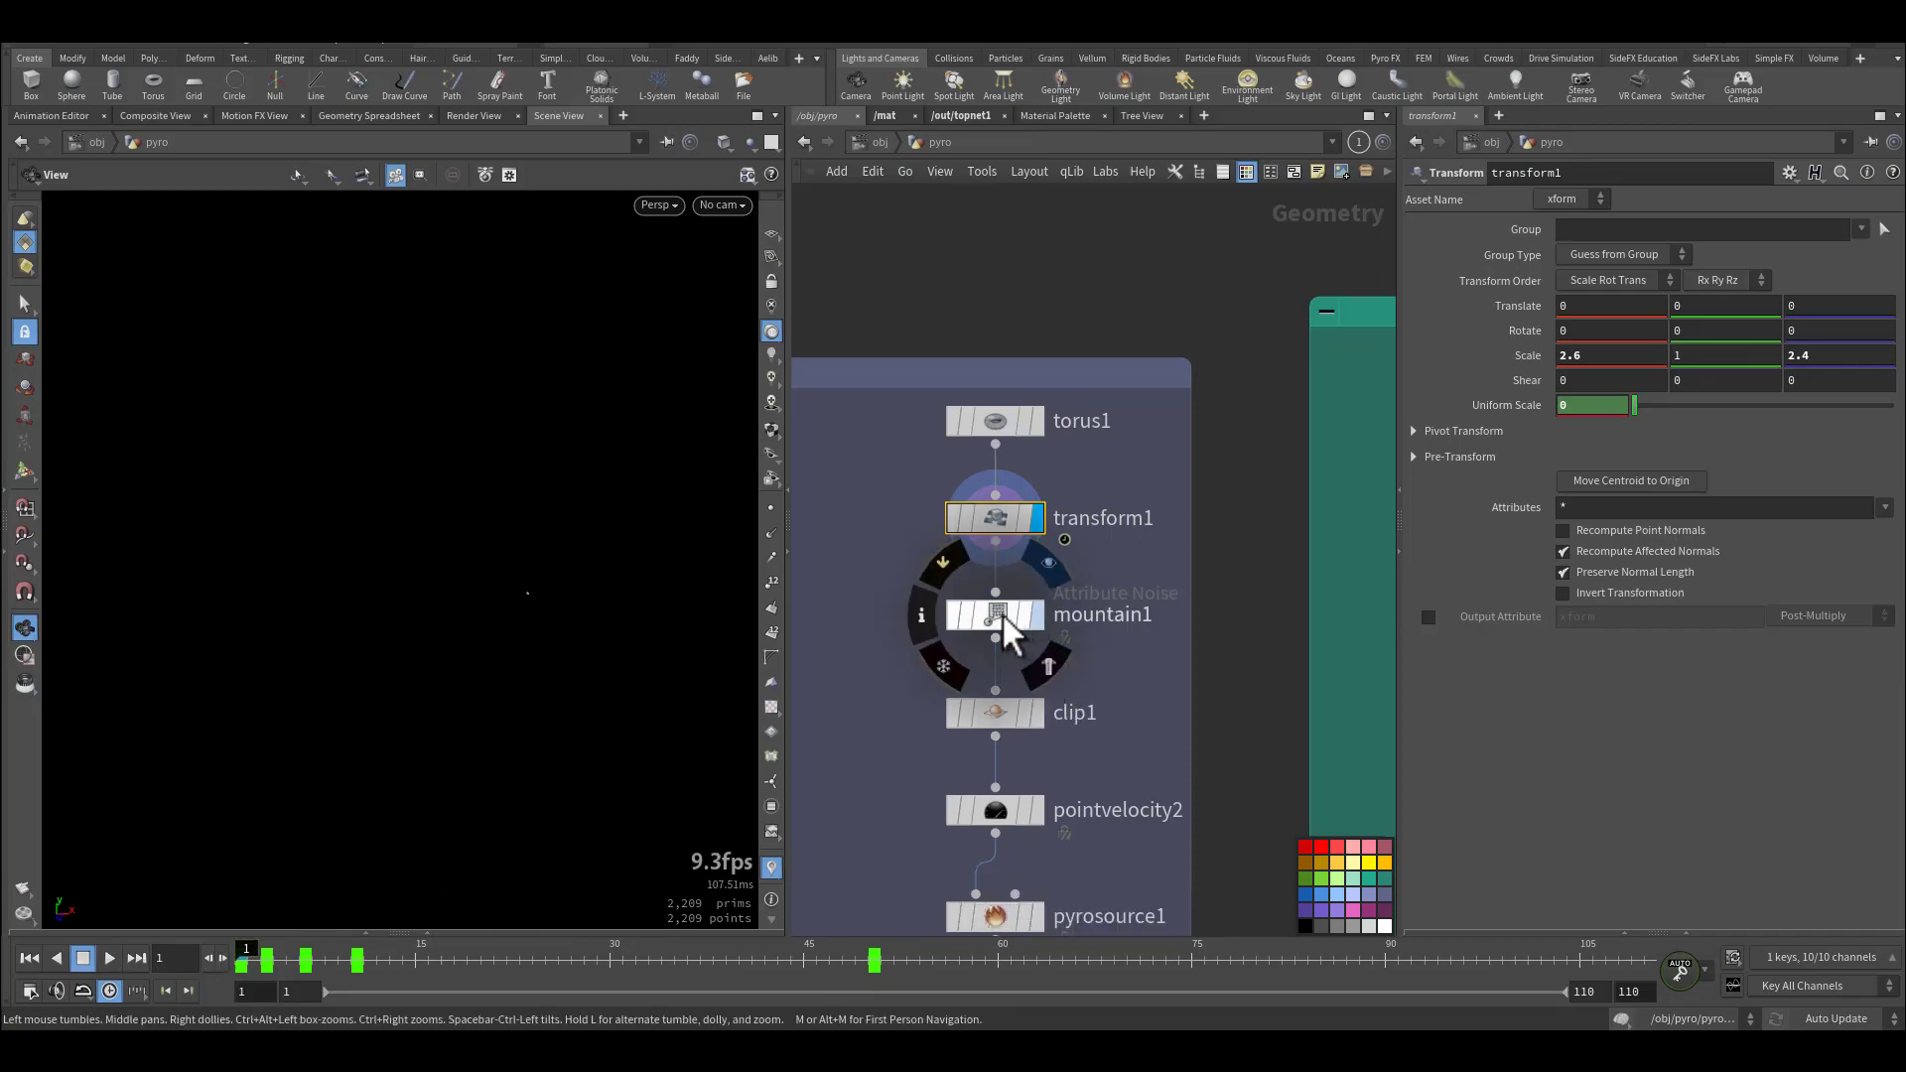
Display mountain1 and scrub to frame 24 to watch the noise spikes animate.
click(1002, 611)
drag(876, 598, 1003, 667)
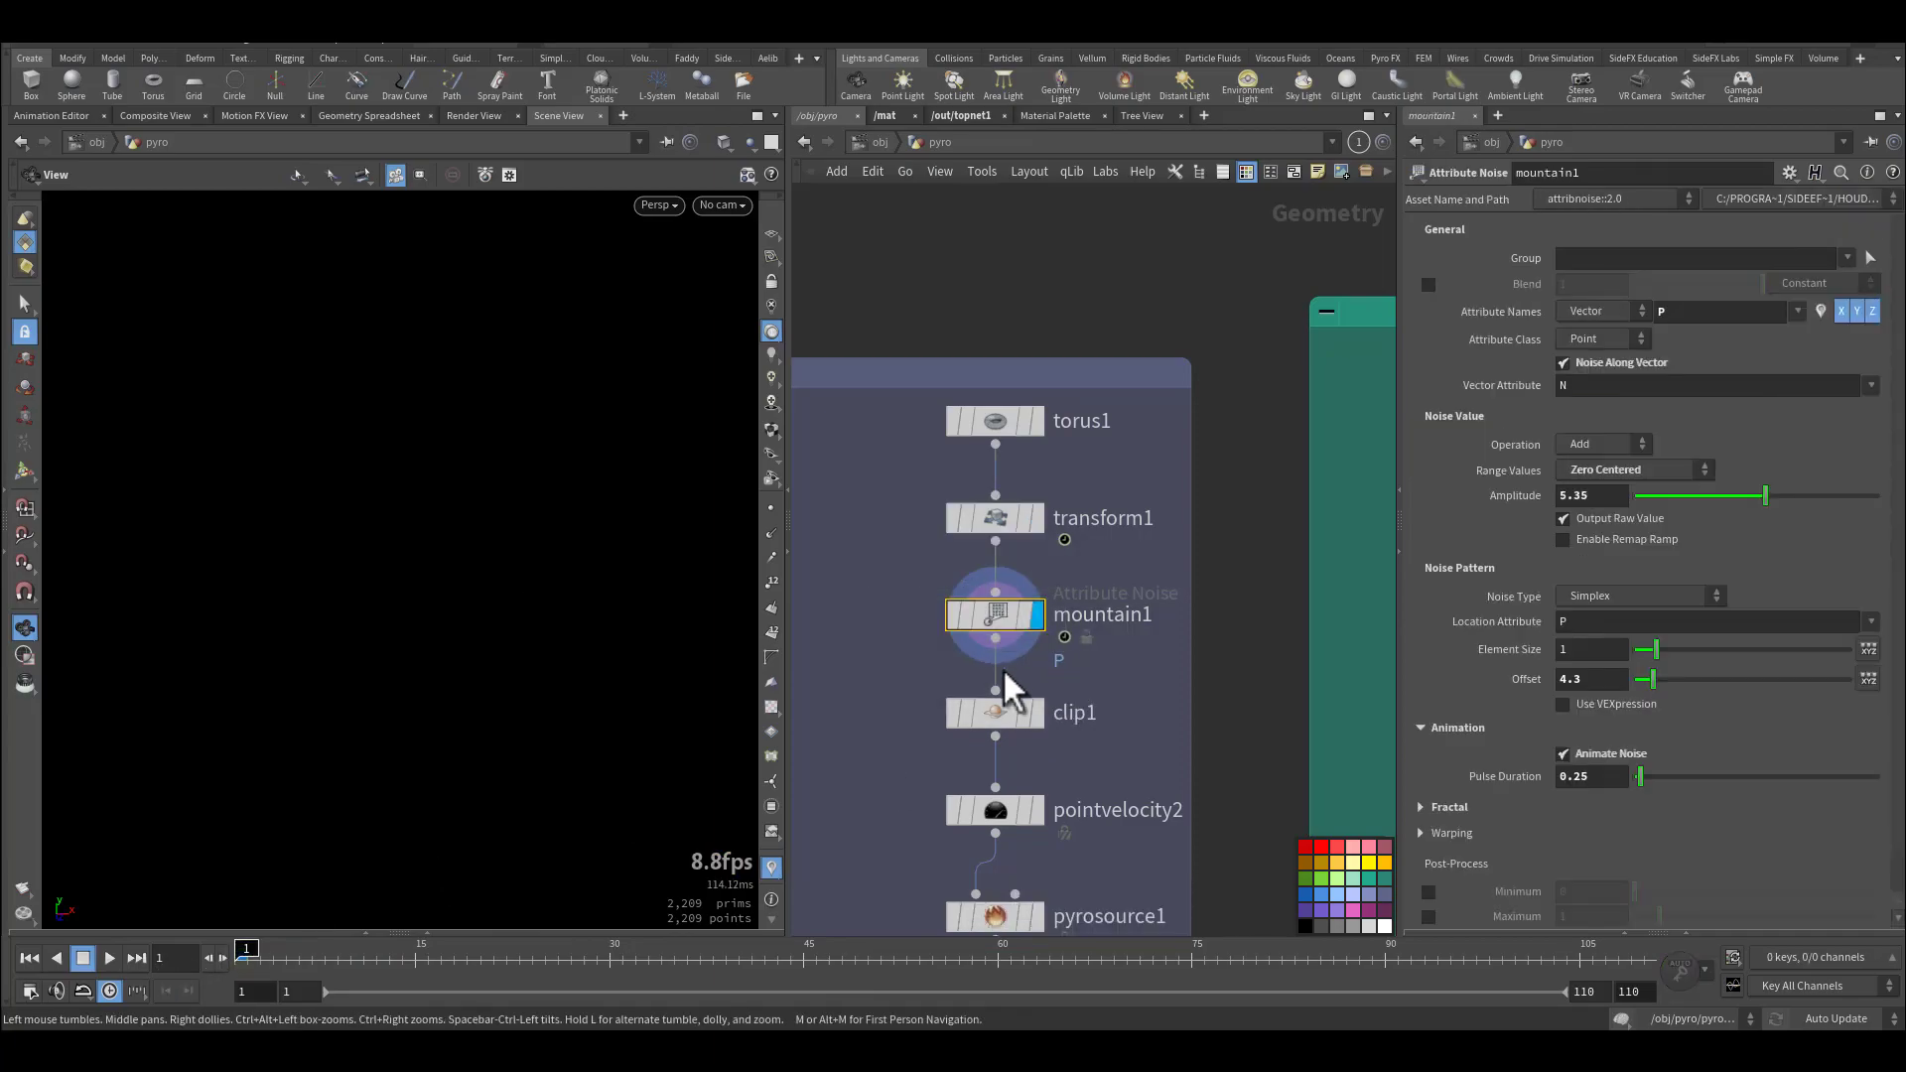
drag(246, 956, 417, 956)
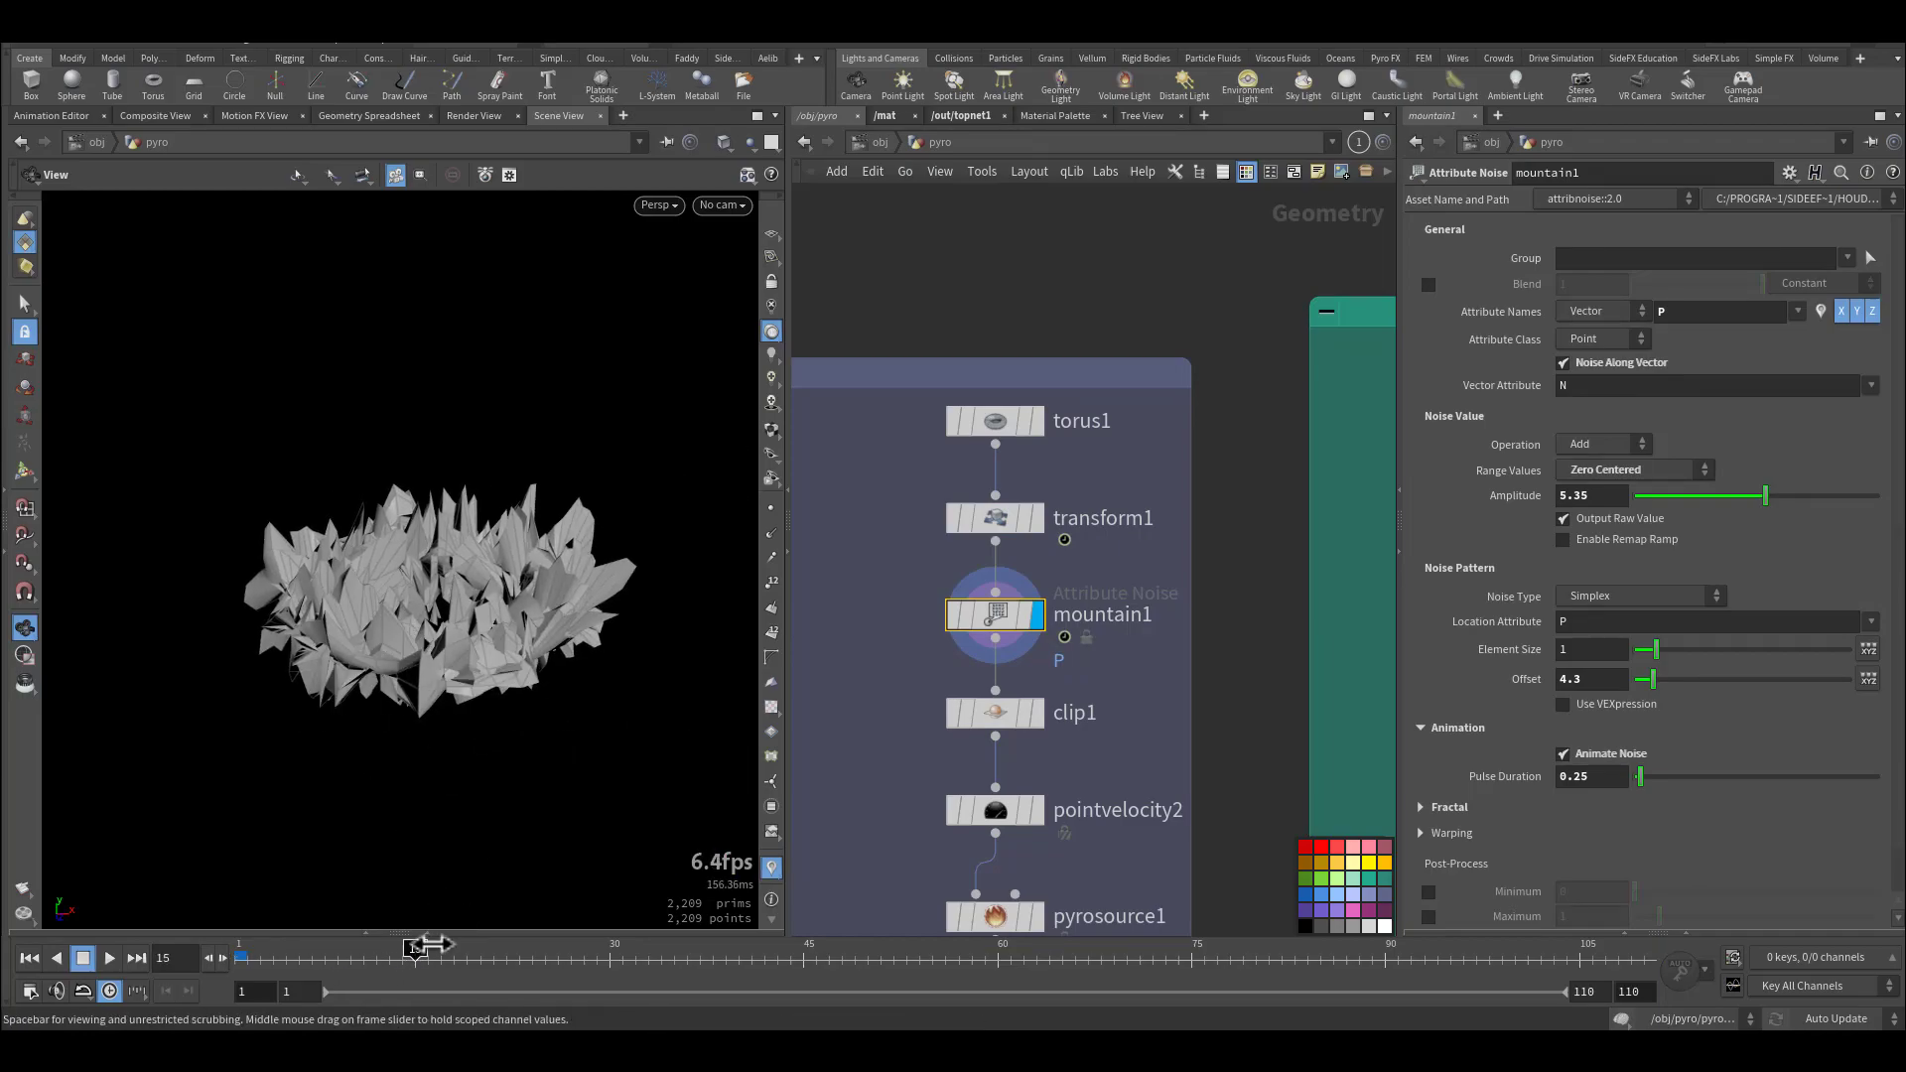
drag(422, 948, 532, 953)
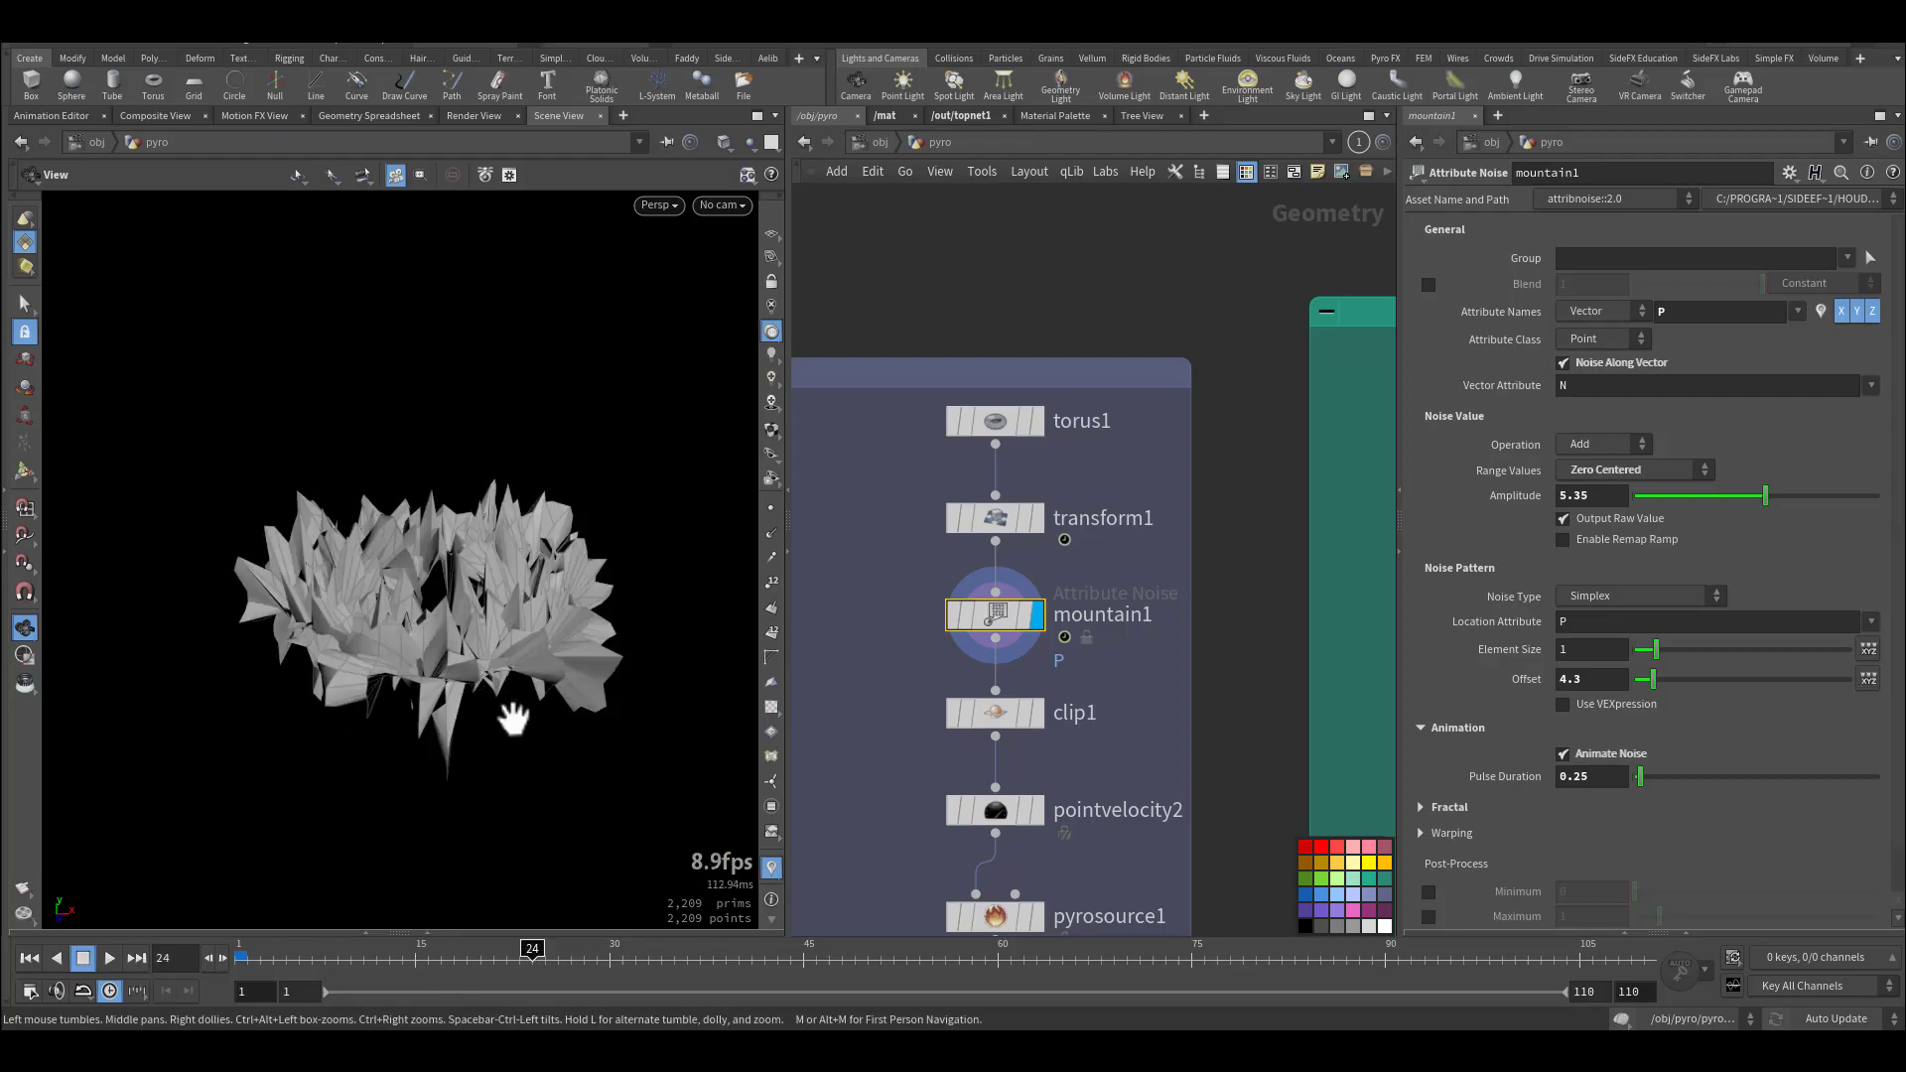
drag(514, 717, 510, 616)
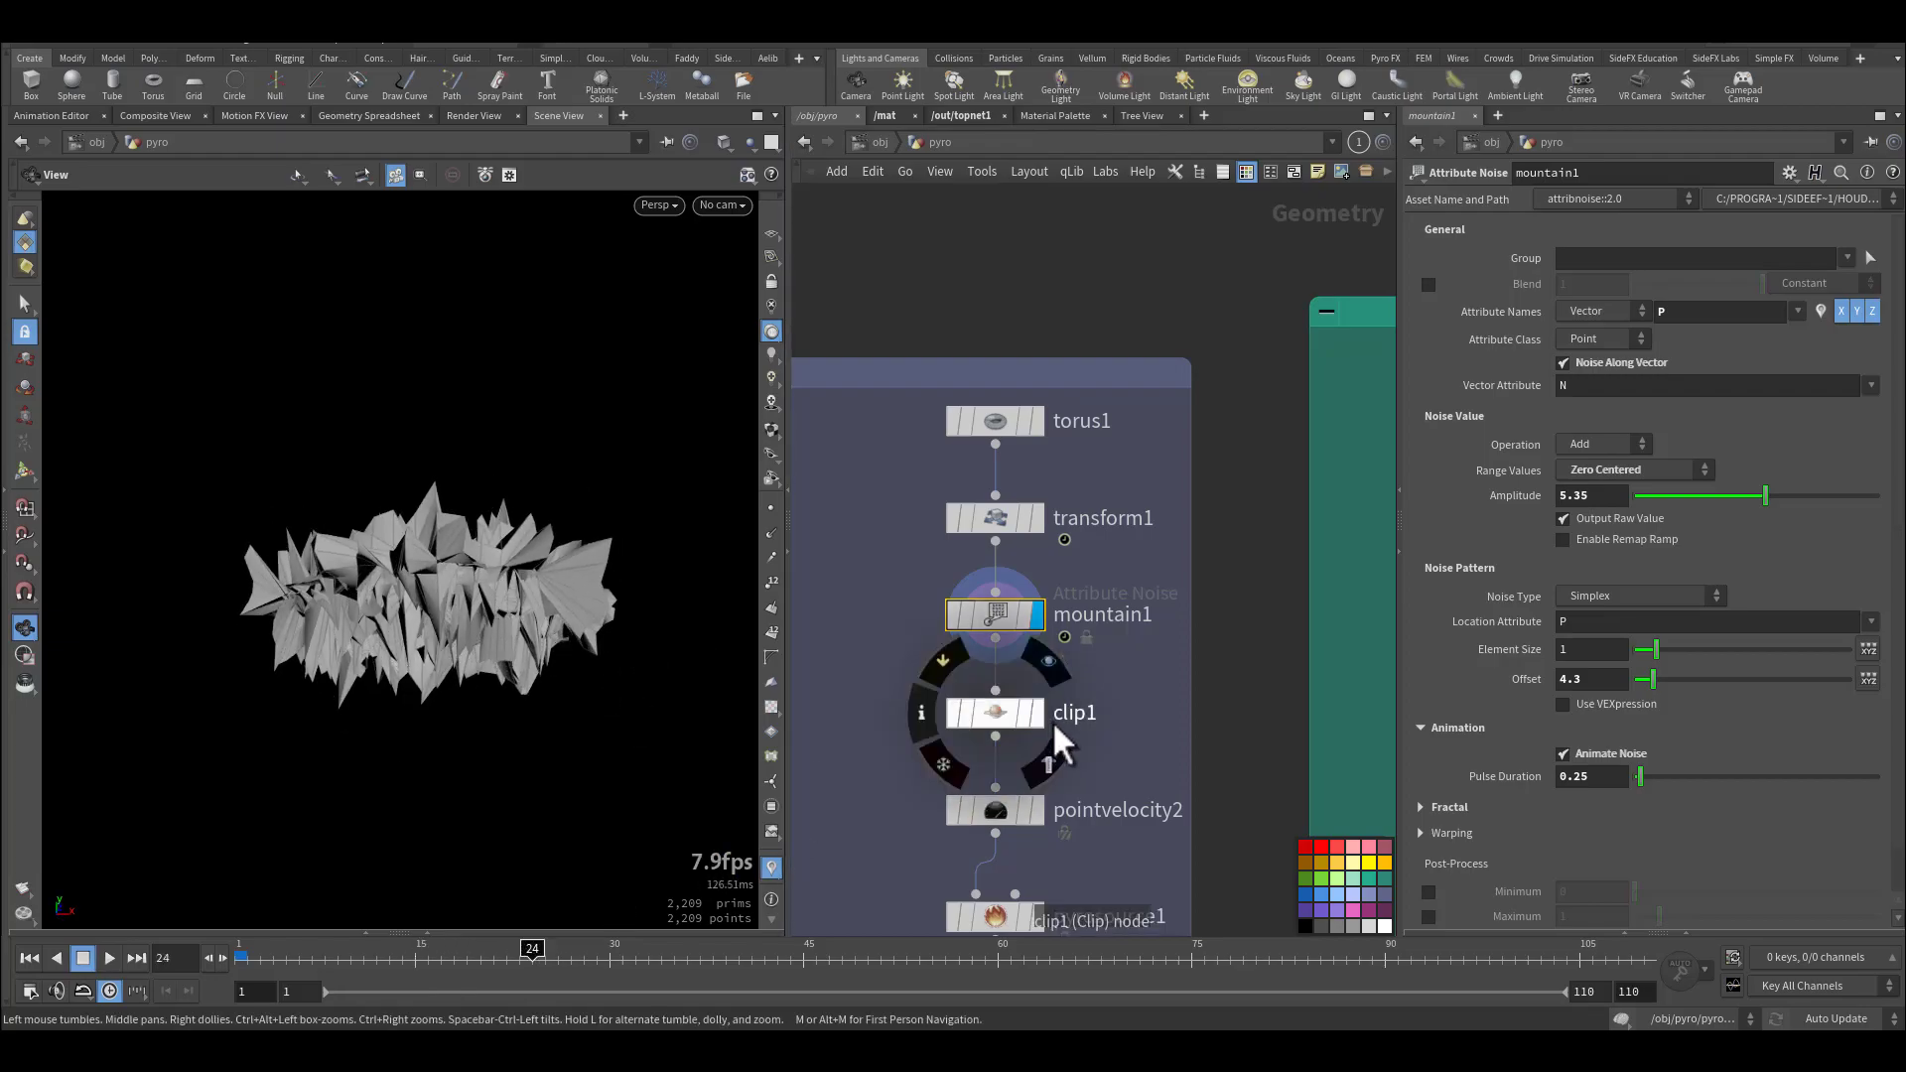
Display clip1's trimmed ring and view it from the side.
click(1040, 717)
click(1002, 712)
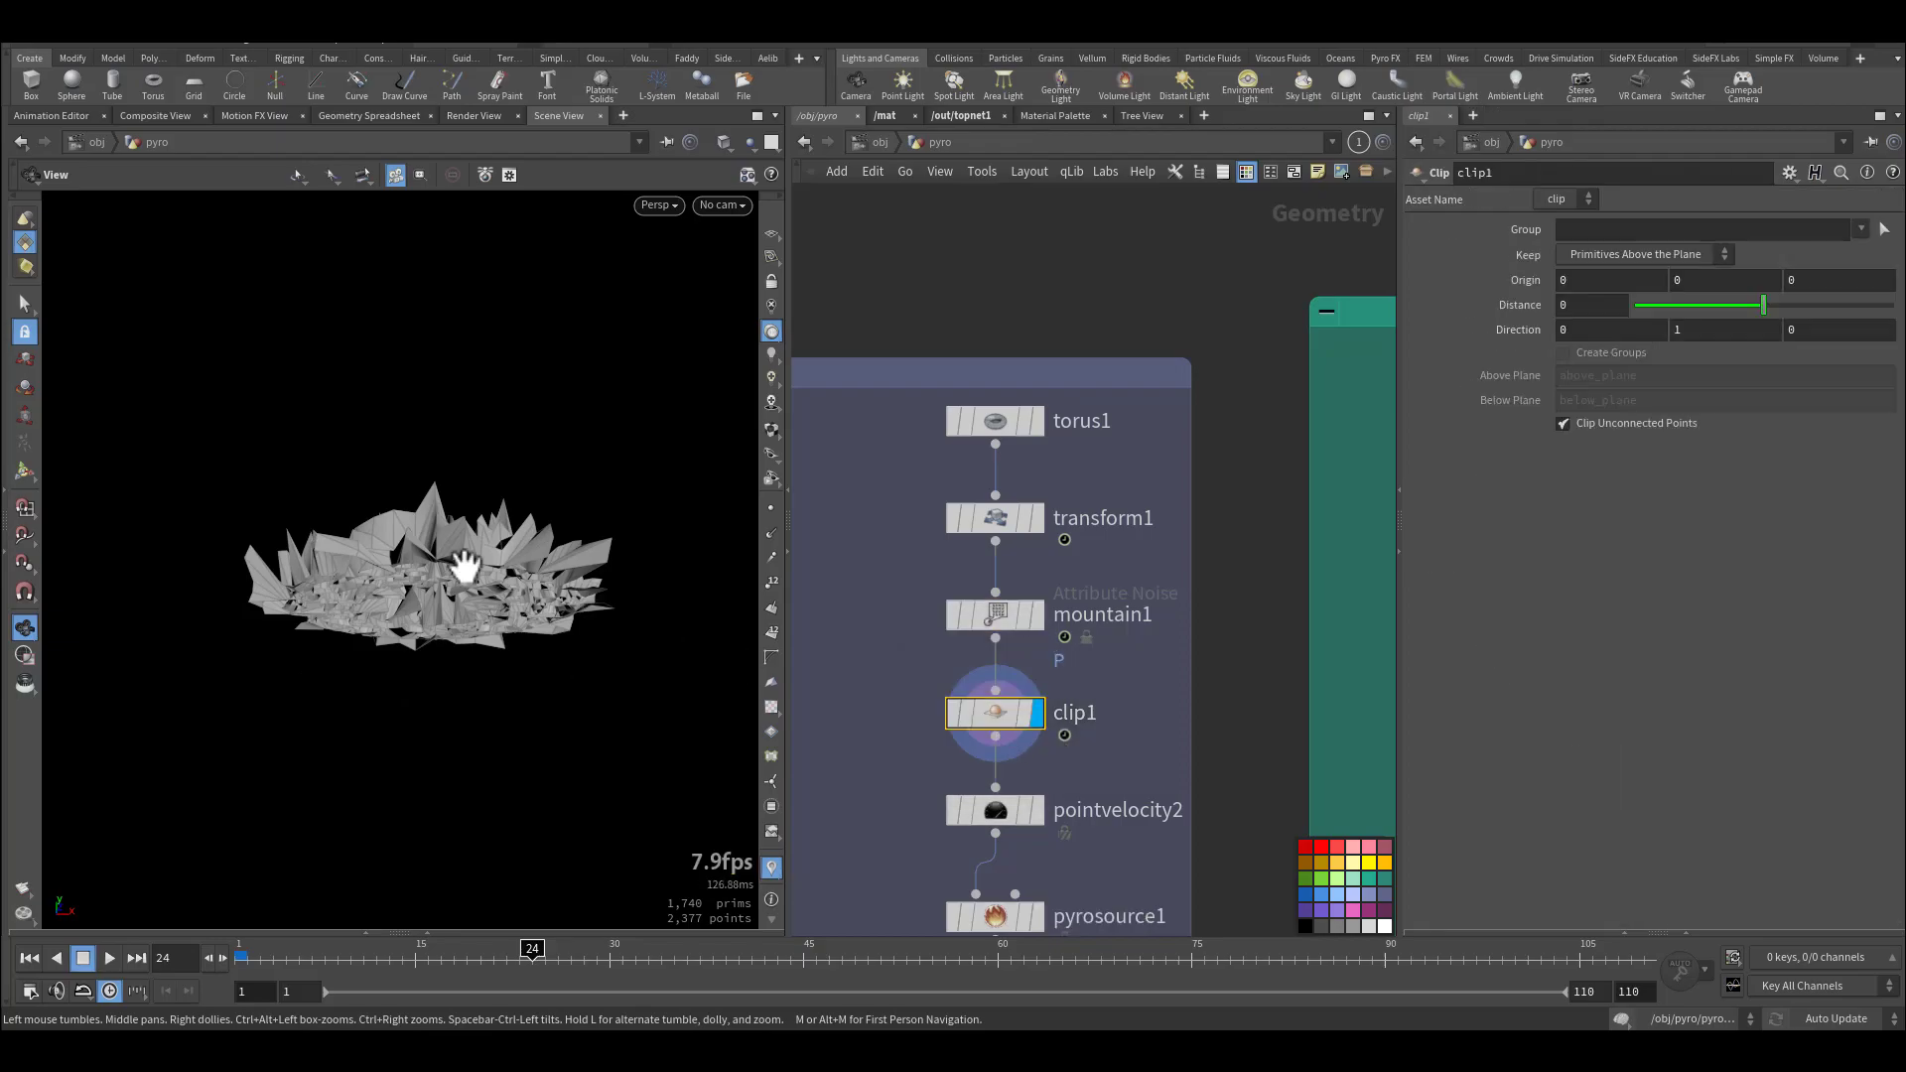
drag(465, 568, 481, 647)
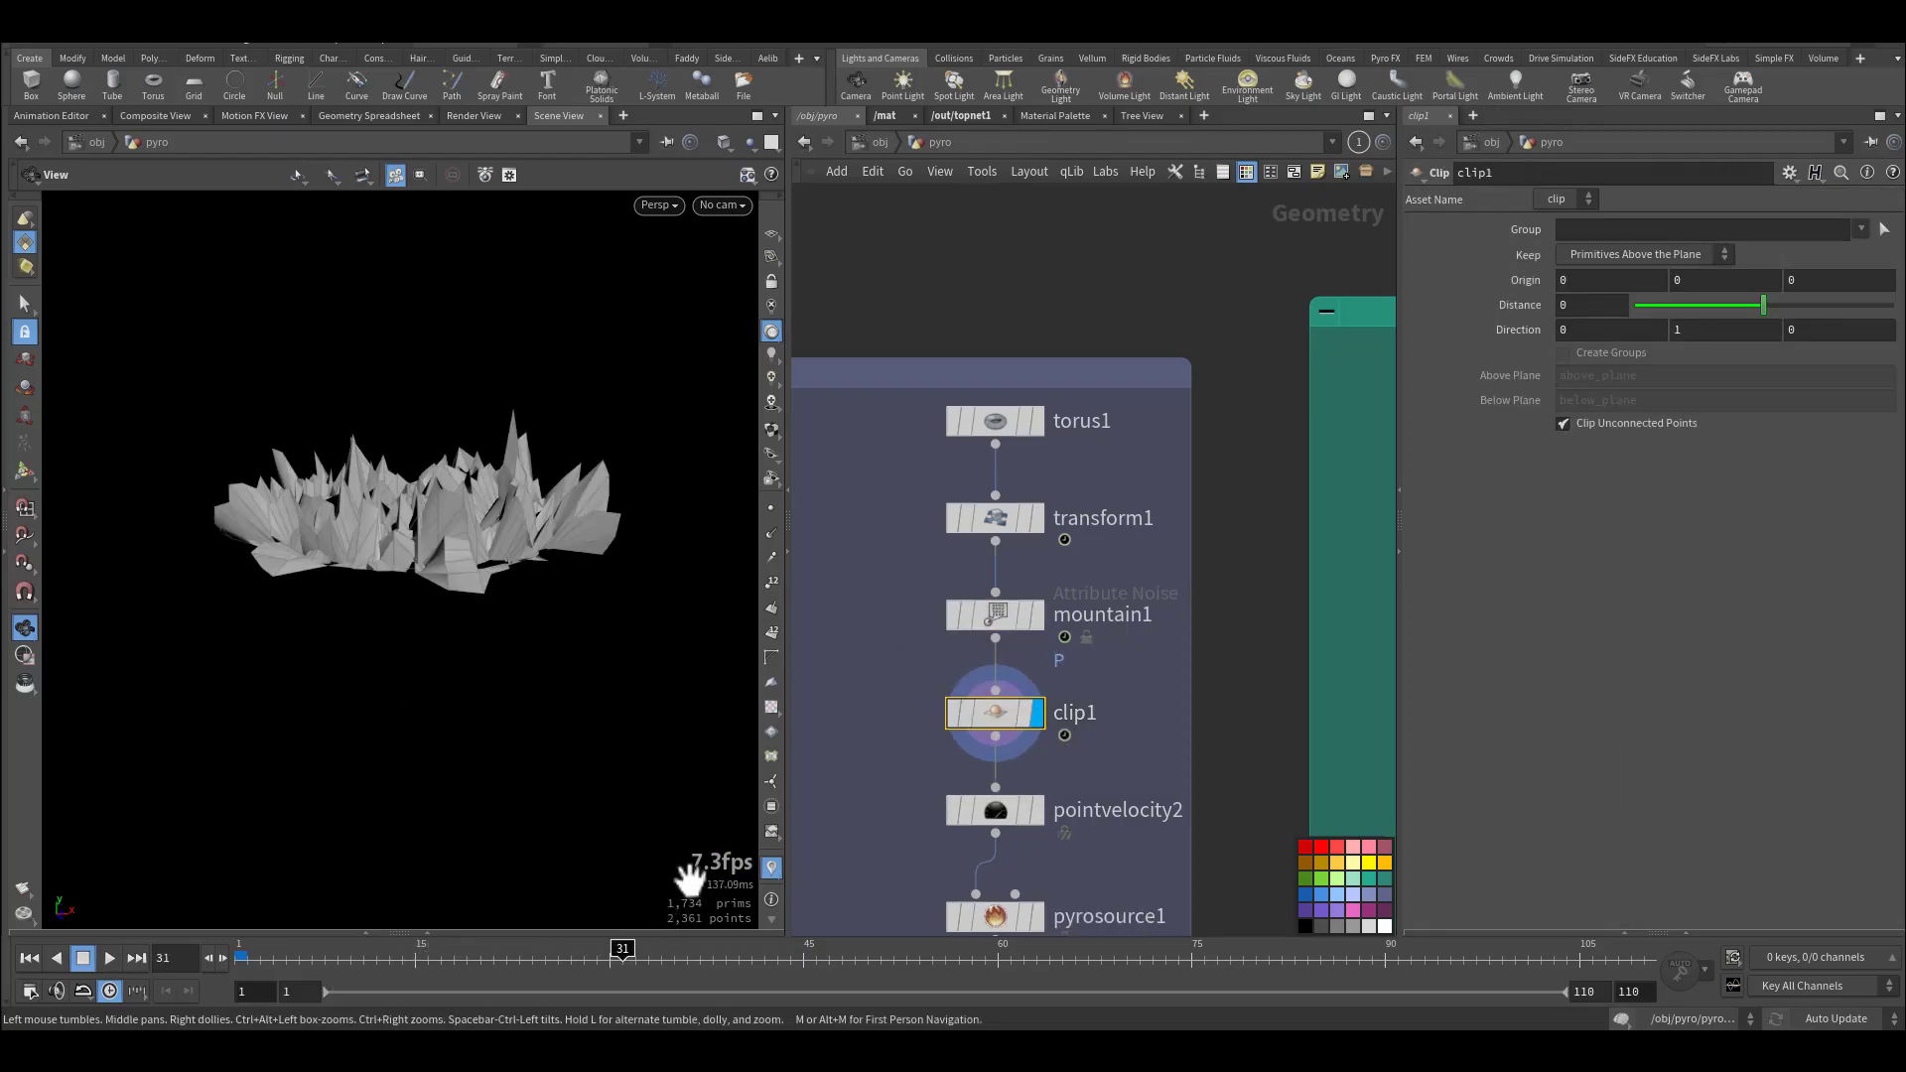
Display pointvelocity2 with velocity vectors shown and scrub through the frames.
click(998, 808)
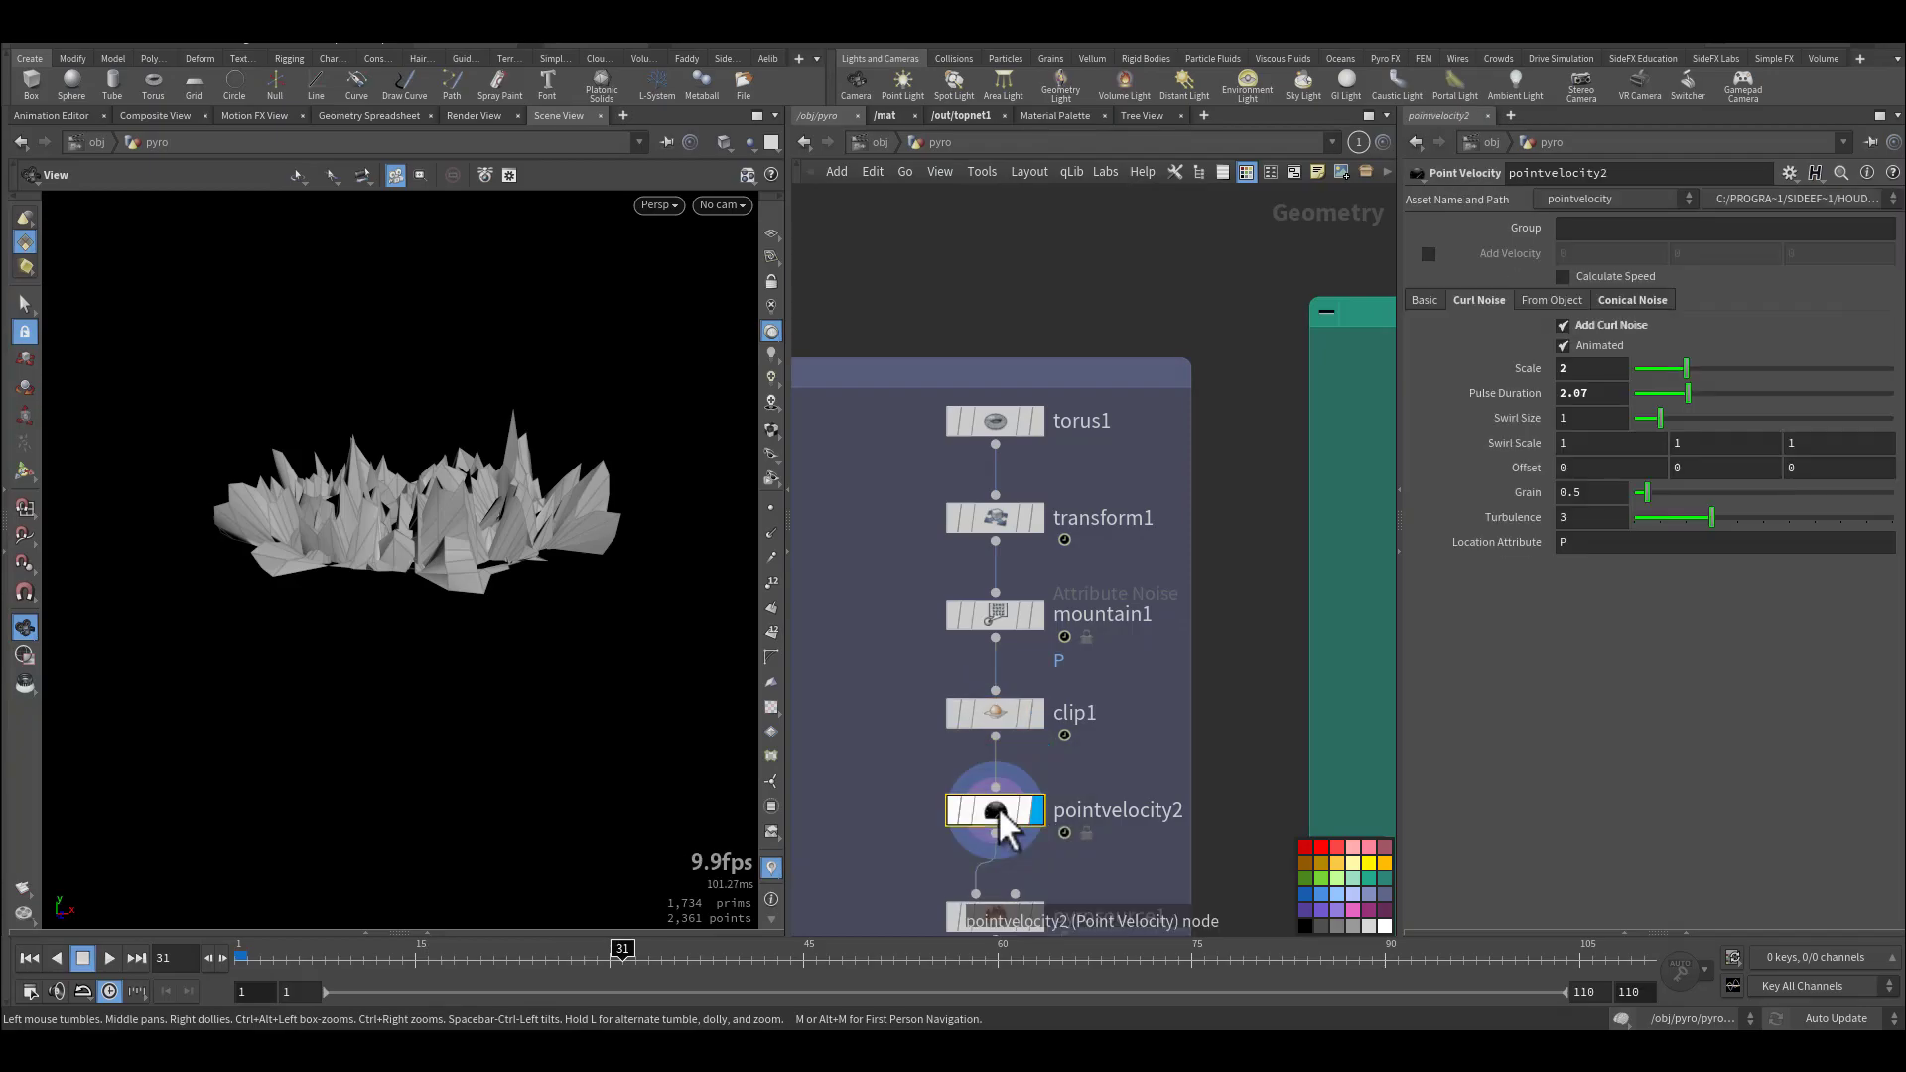
click(772, 558)
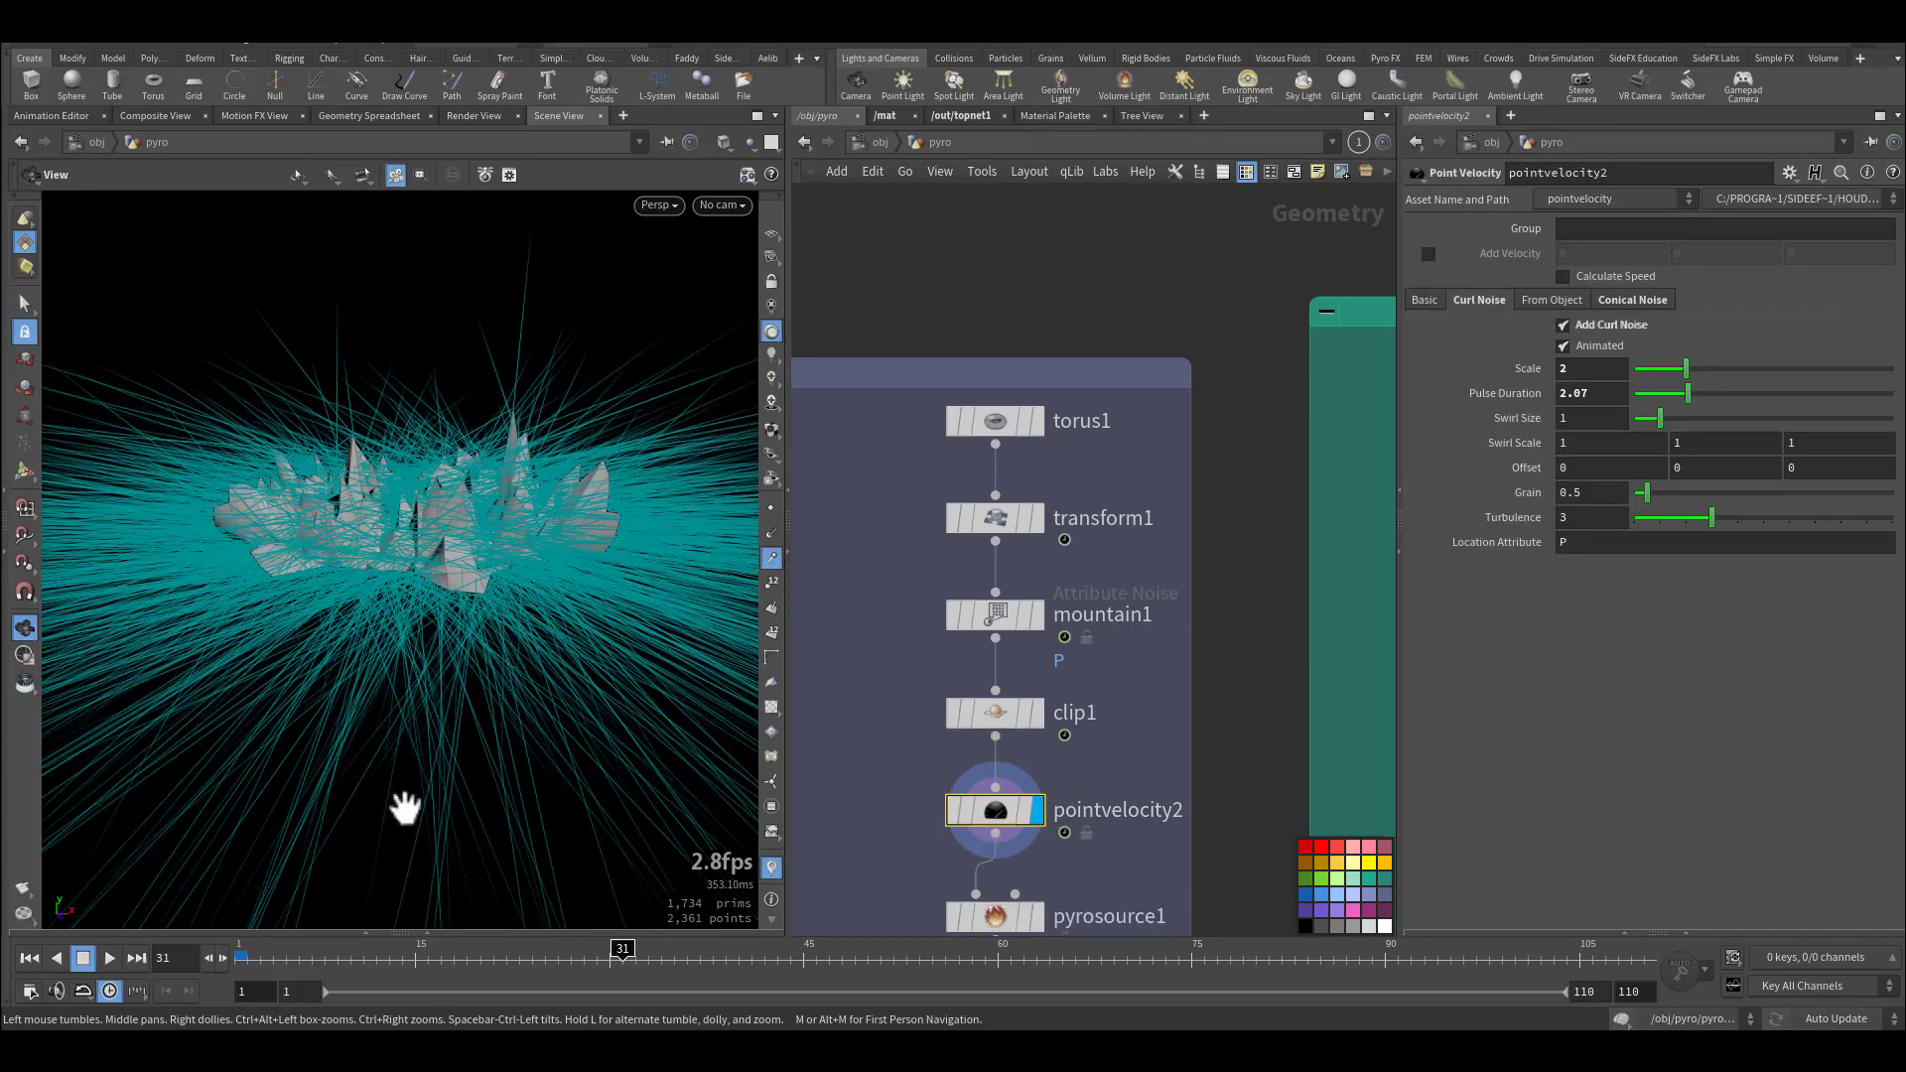
drag(350, 958, 243, 958)
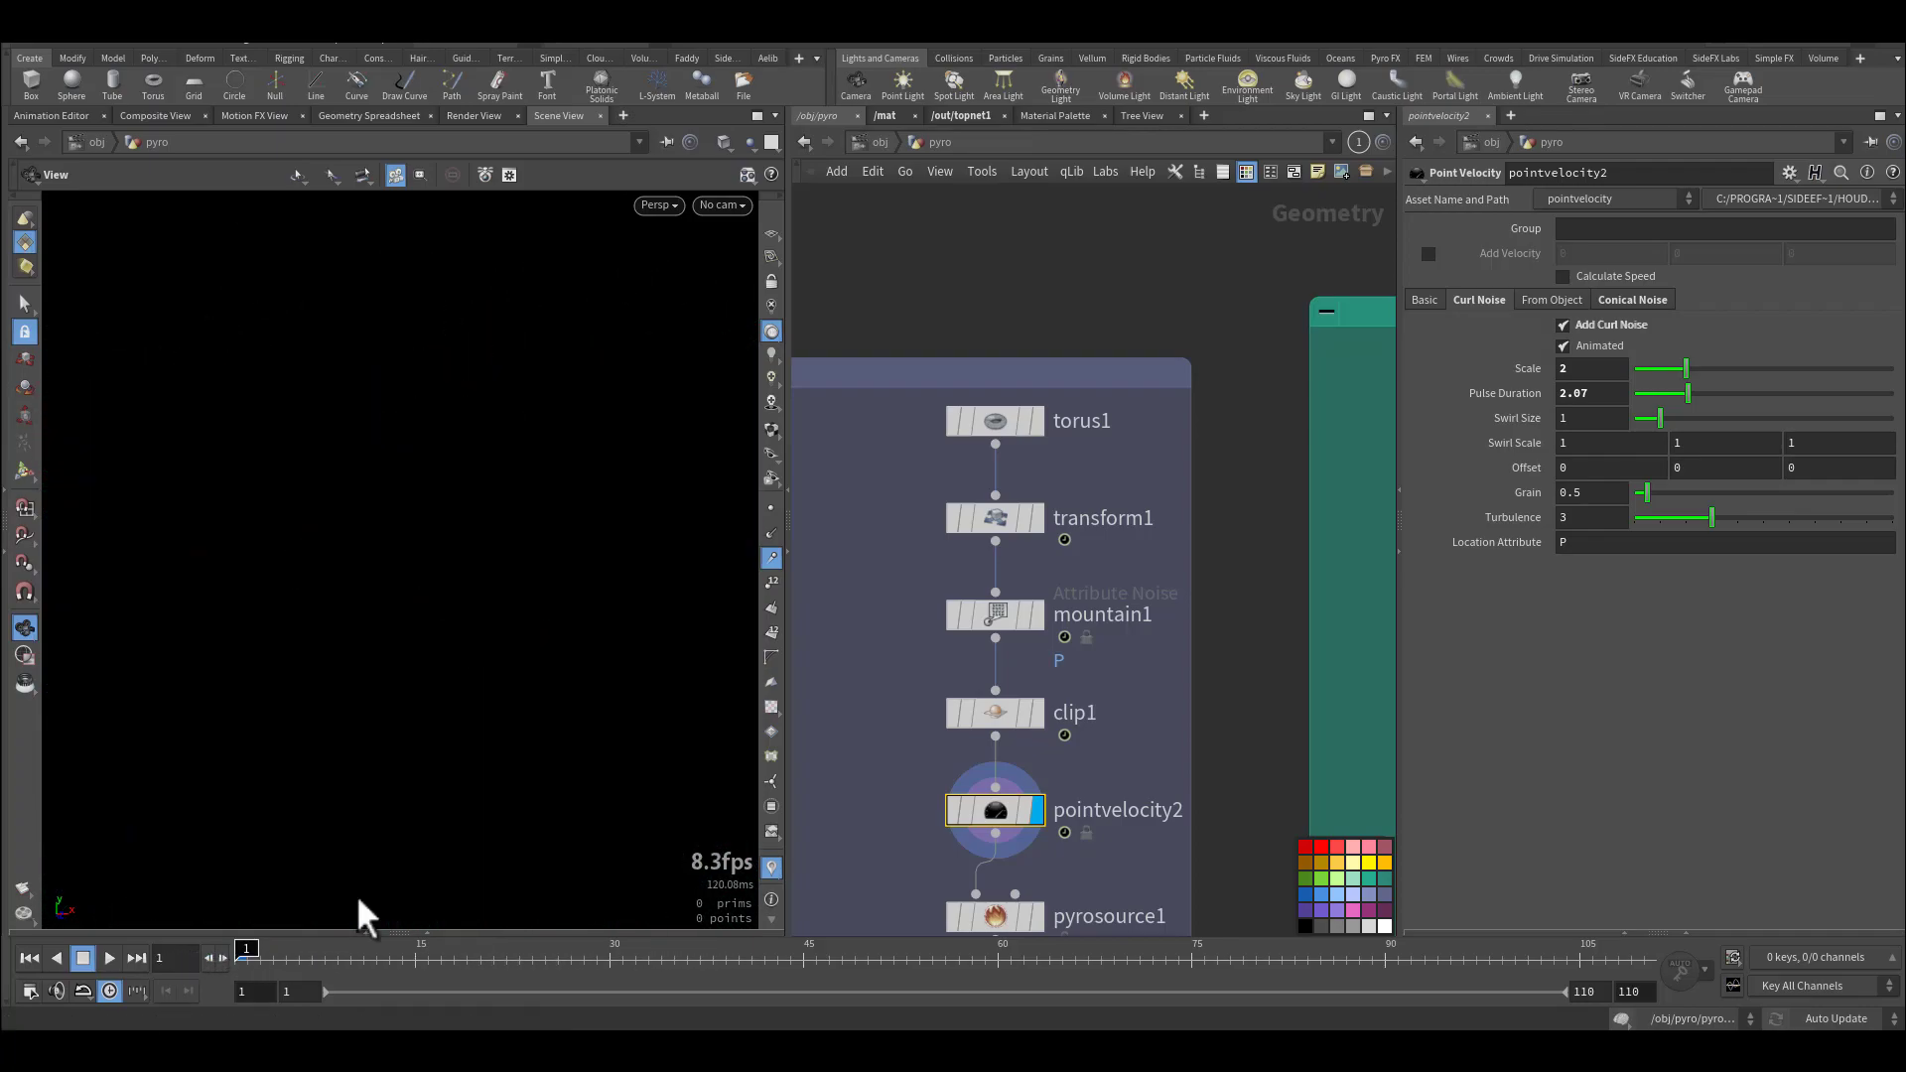
Display pyrosource1 and advance frames to see the ring scattered into particles.
middle_drag(864, 765, 873, 502)
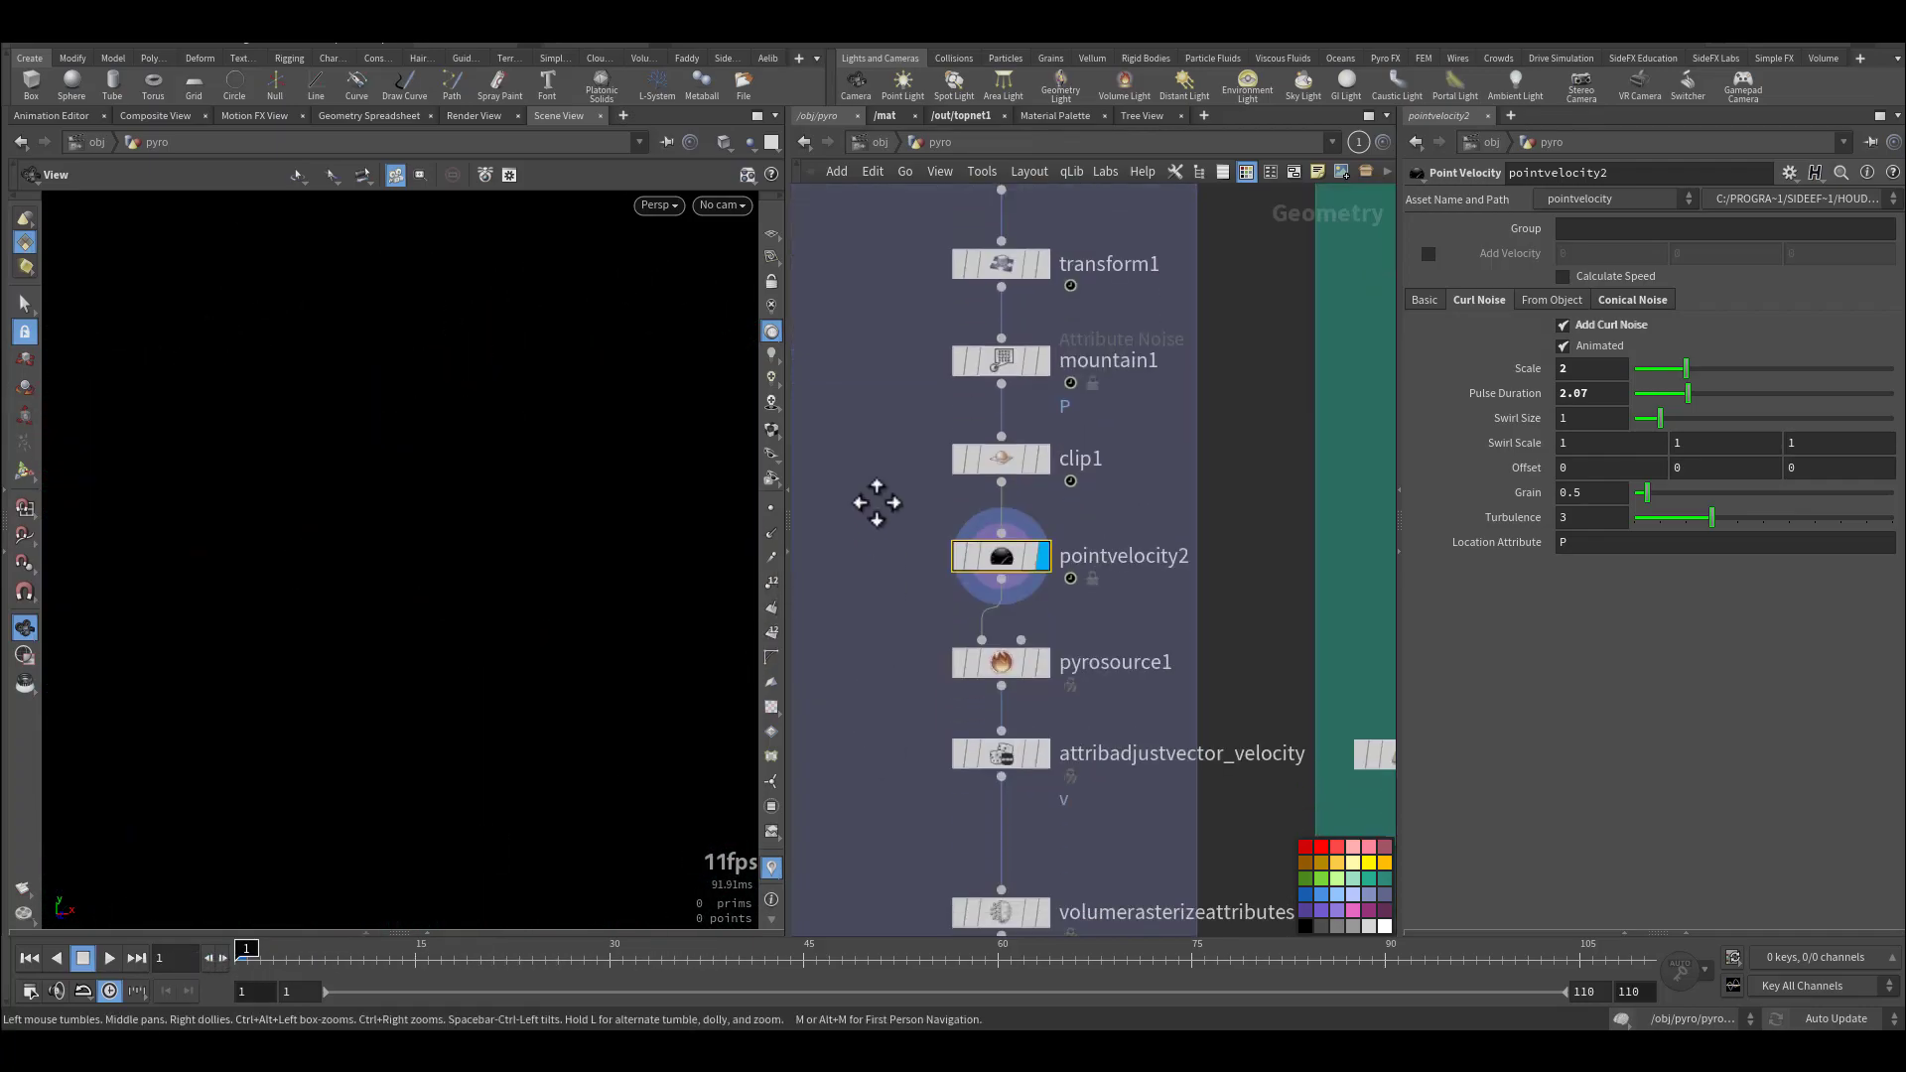
mouse_move(1038, 657)
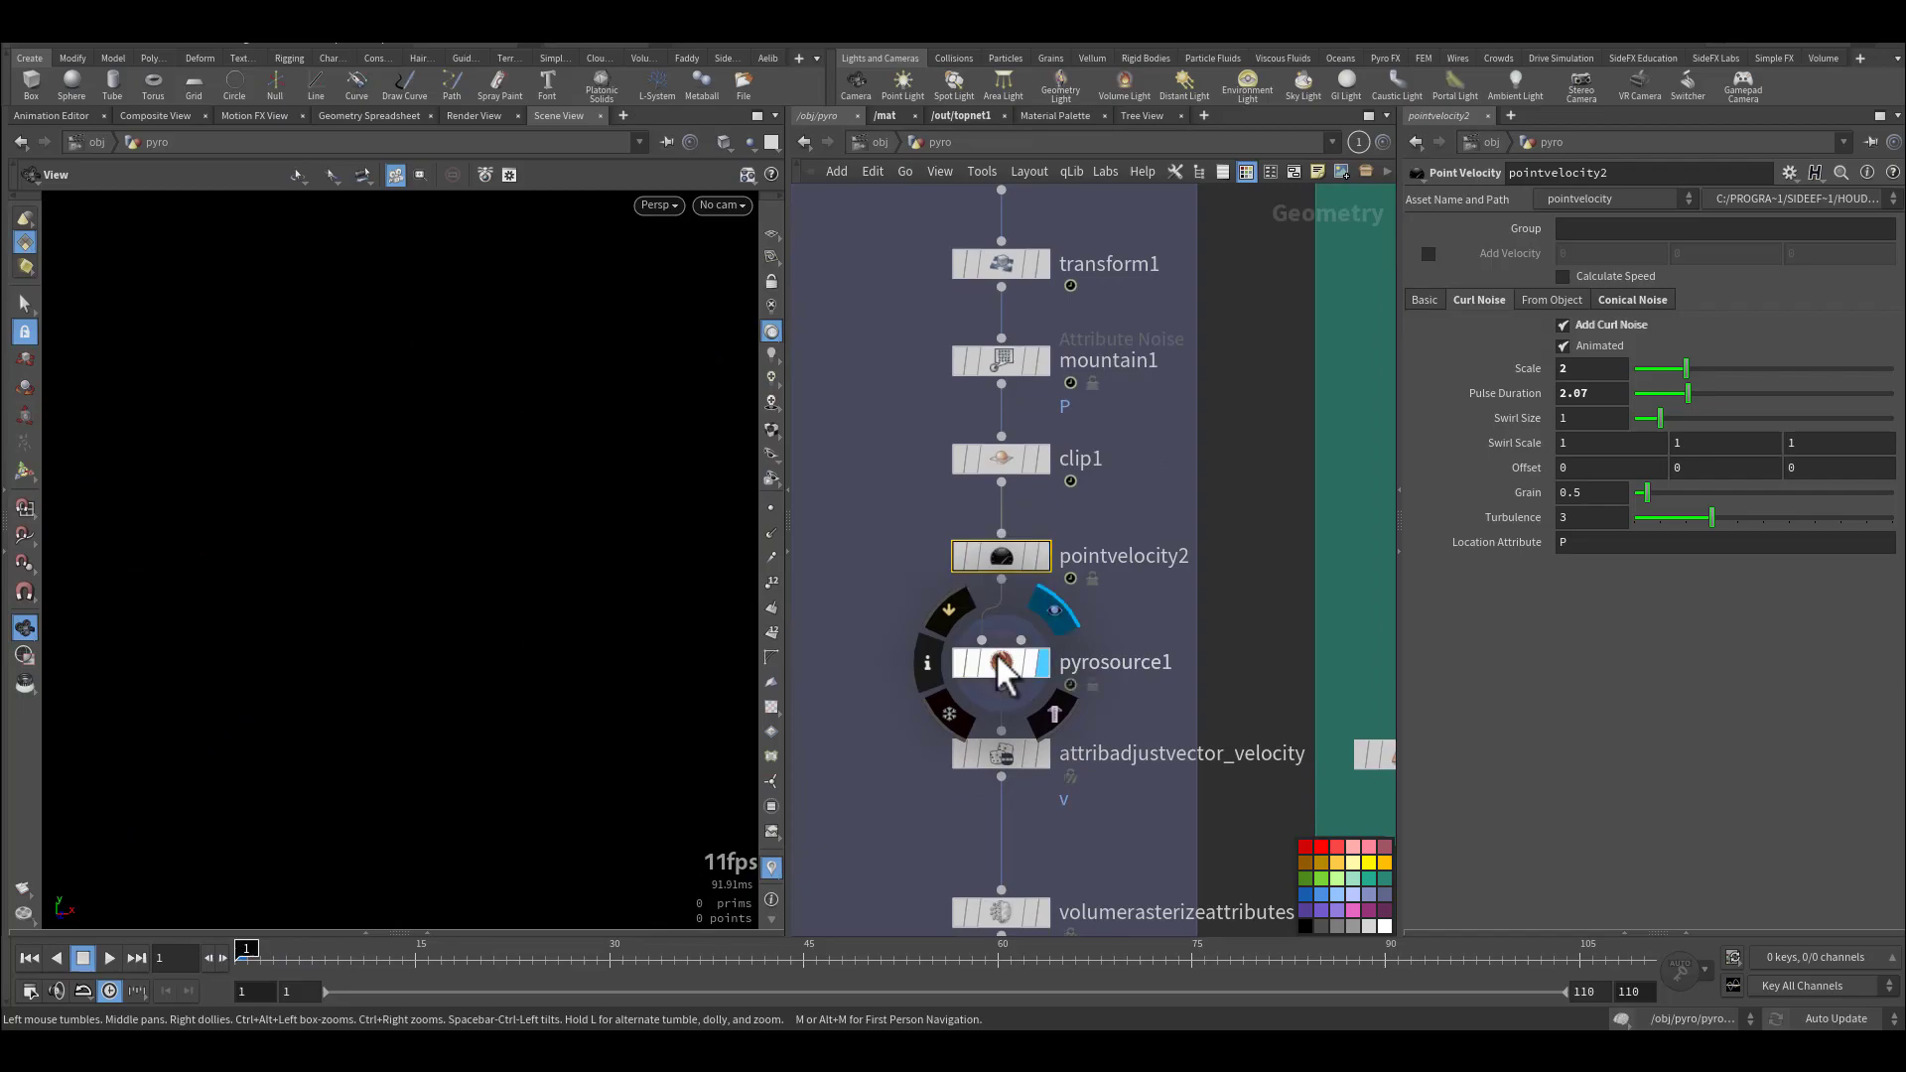
click(1003, 660)
drag(272, 964, 415, 955)
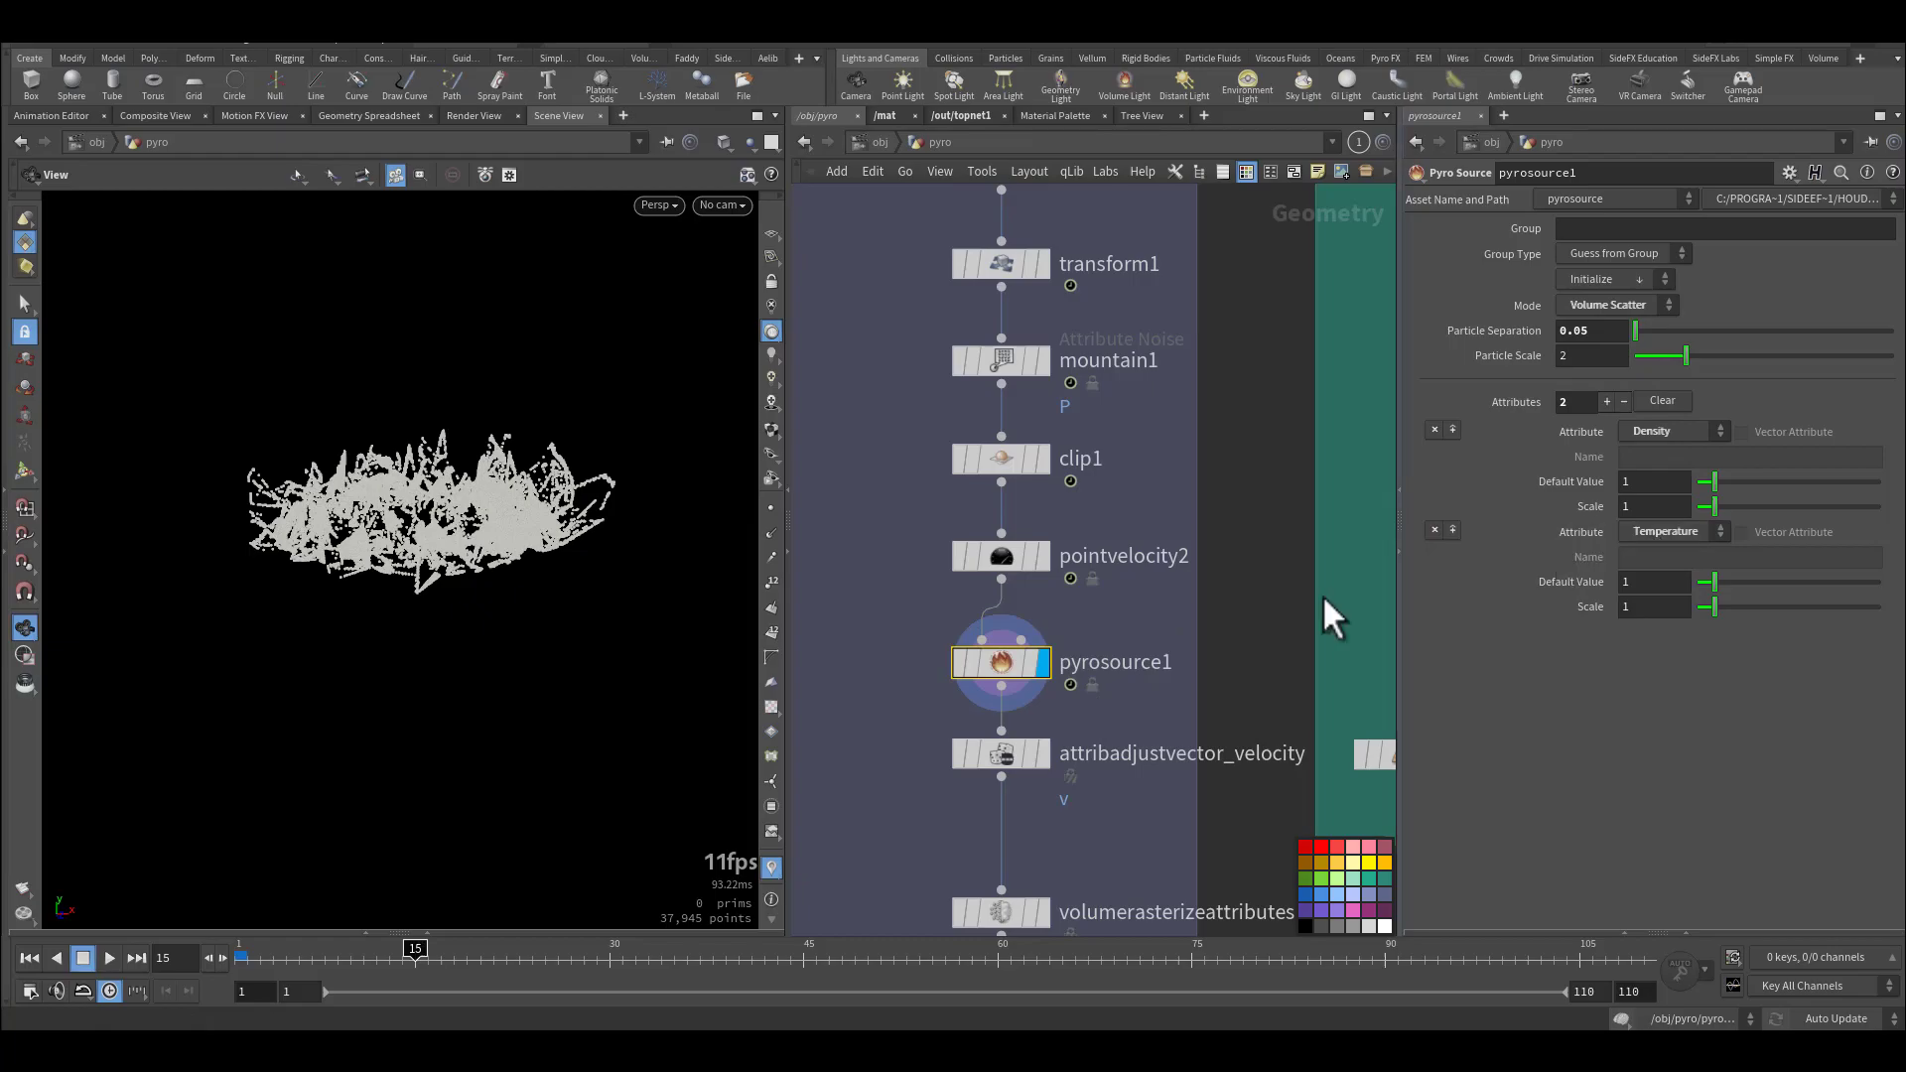
middle_drag(919, 719, 926, 536)
mouse_move(1038, 579)
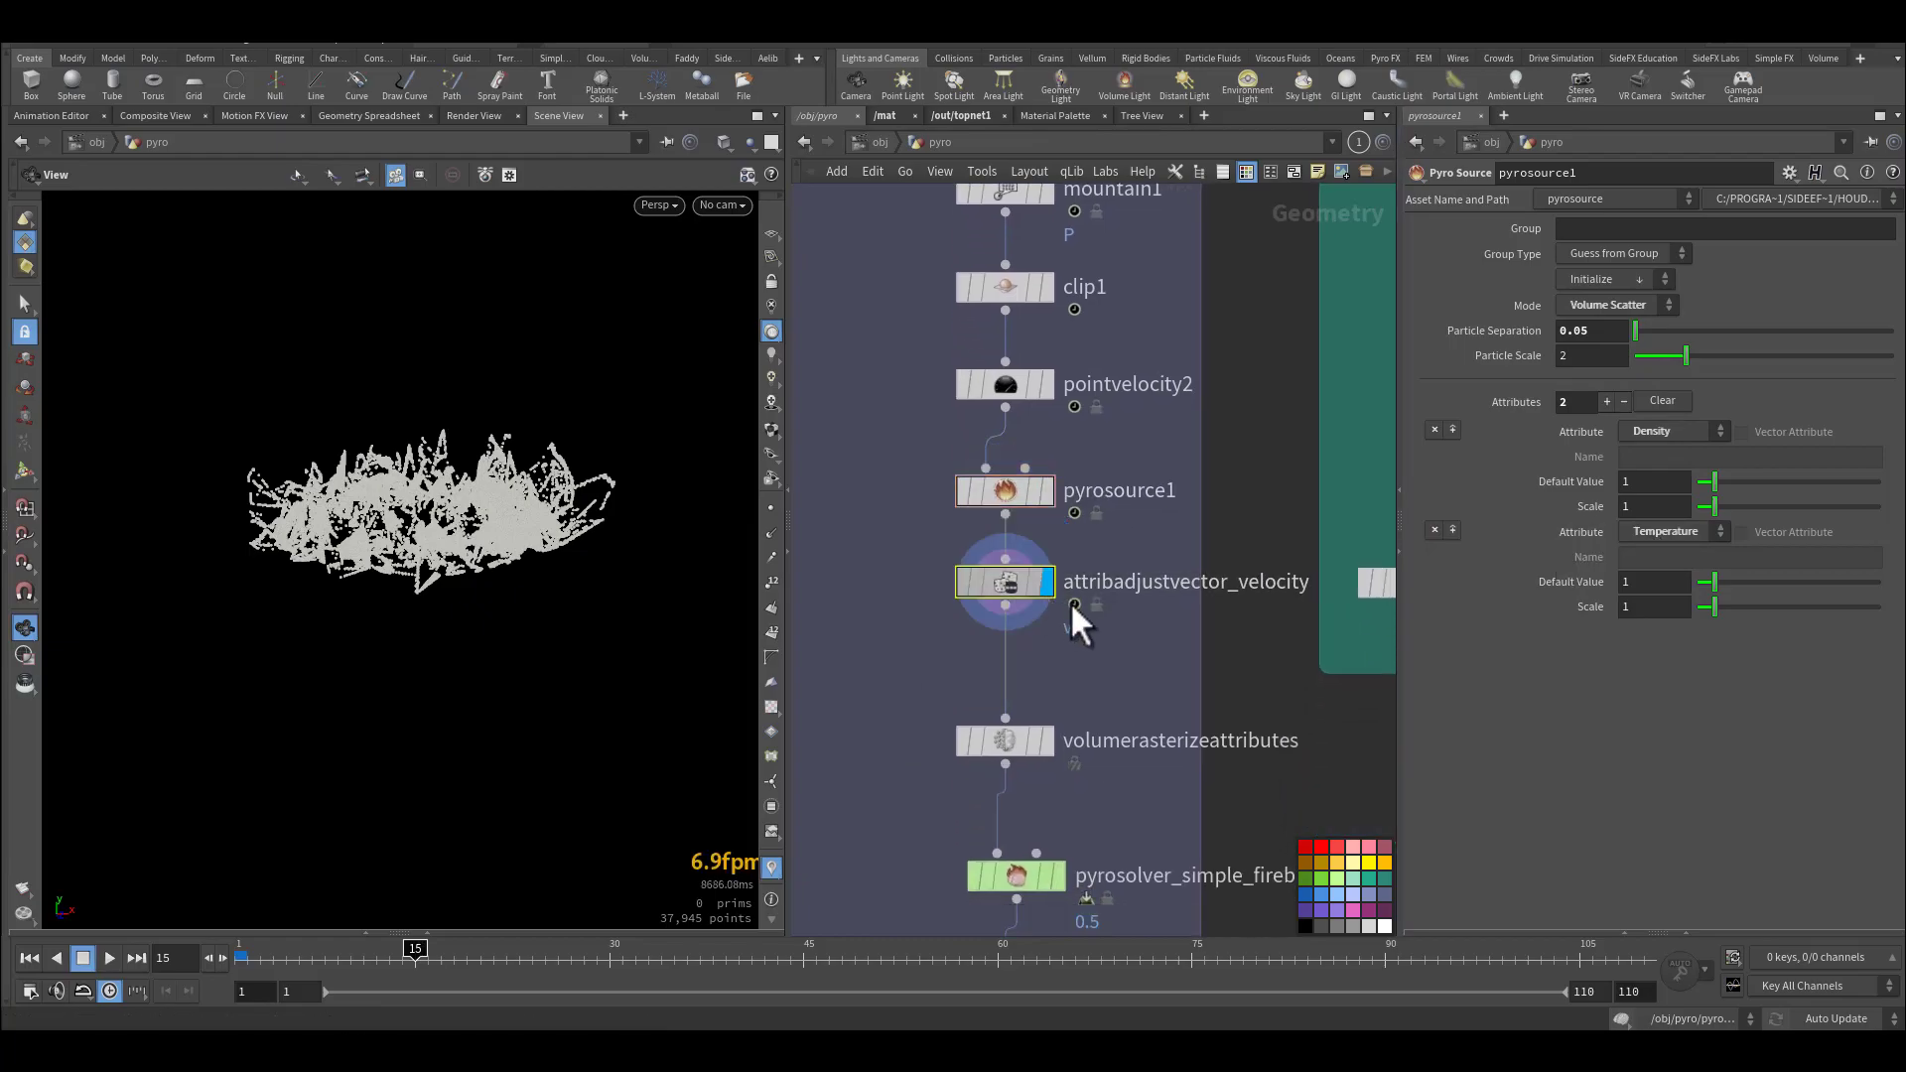
Inspect attribadjustvector_velocity with velocity markers on, scrubbing from an early frame to frame 21.
click(1067, 600)
drag(1161, 654, 929, 584)
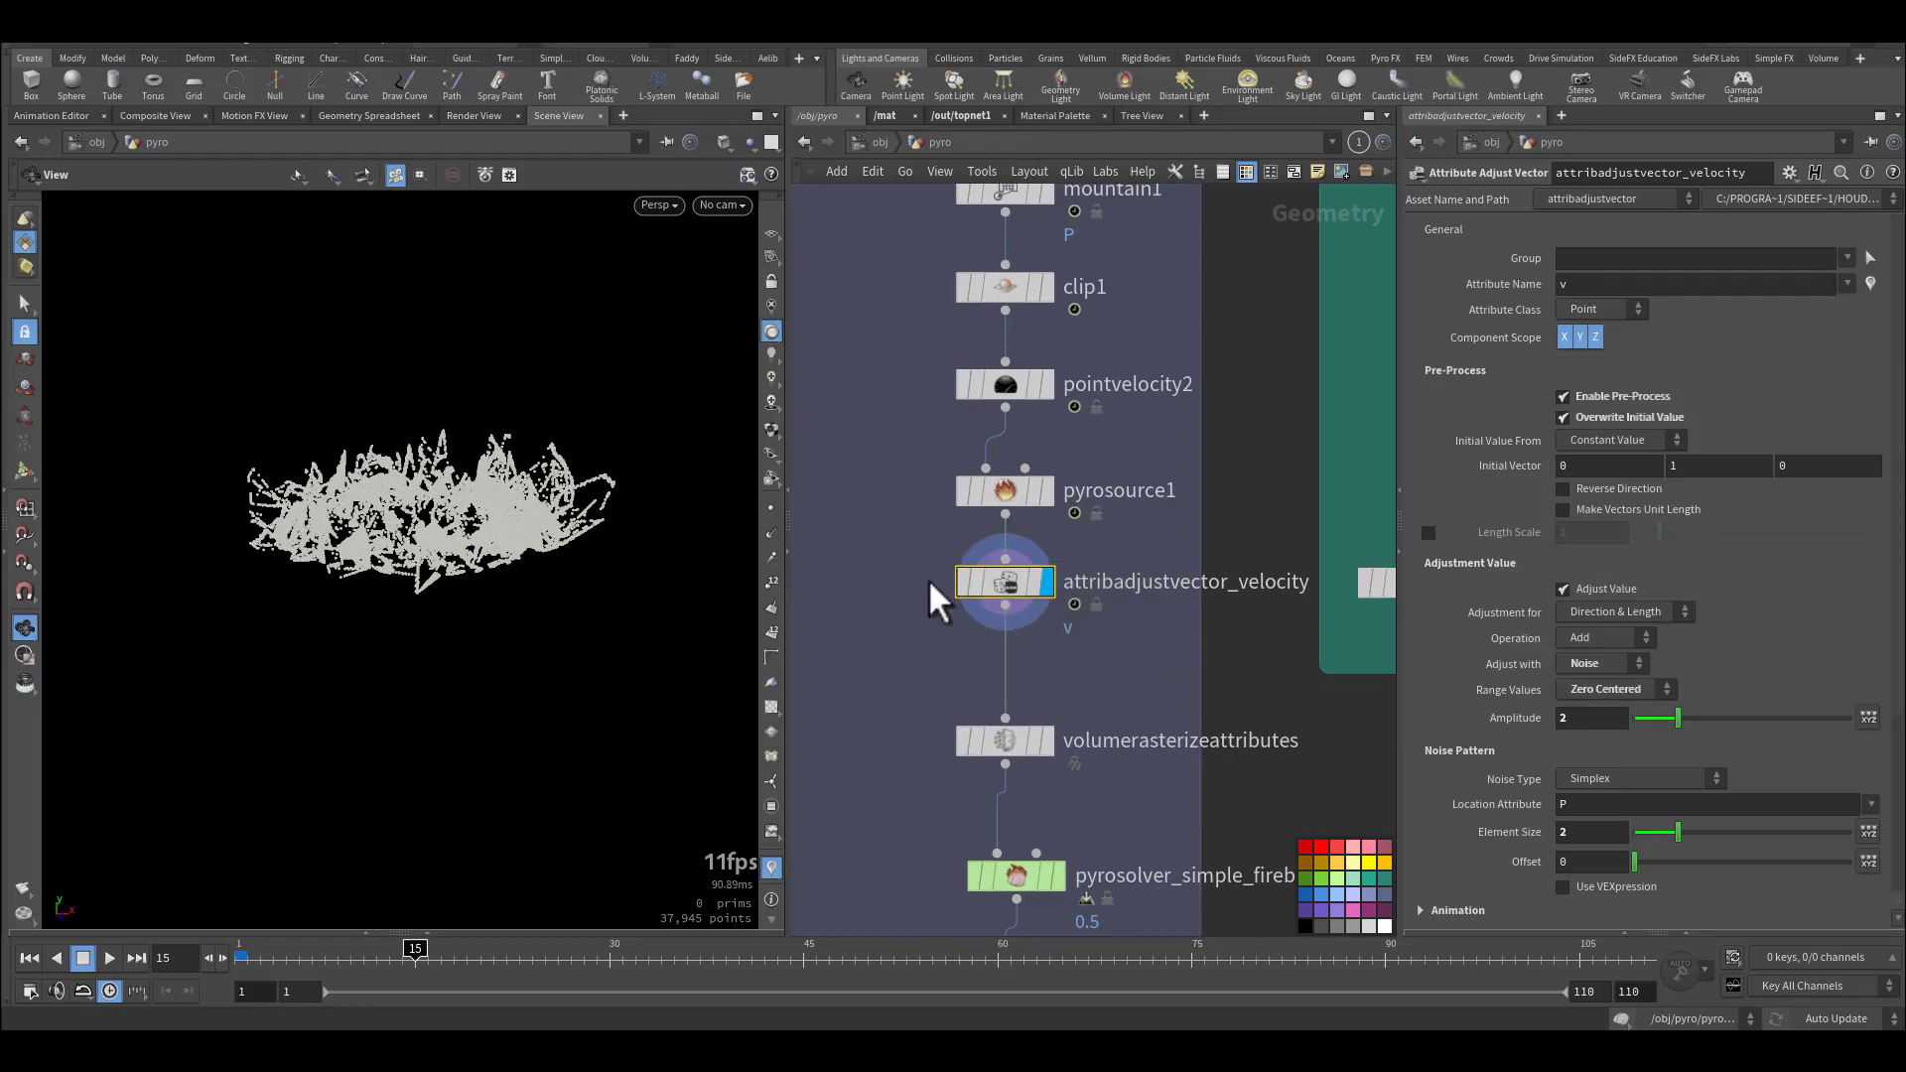
click(770, 557)
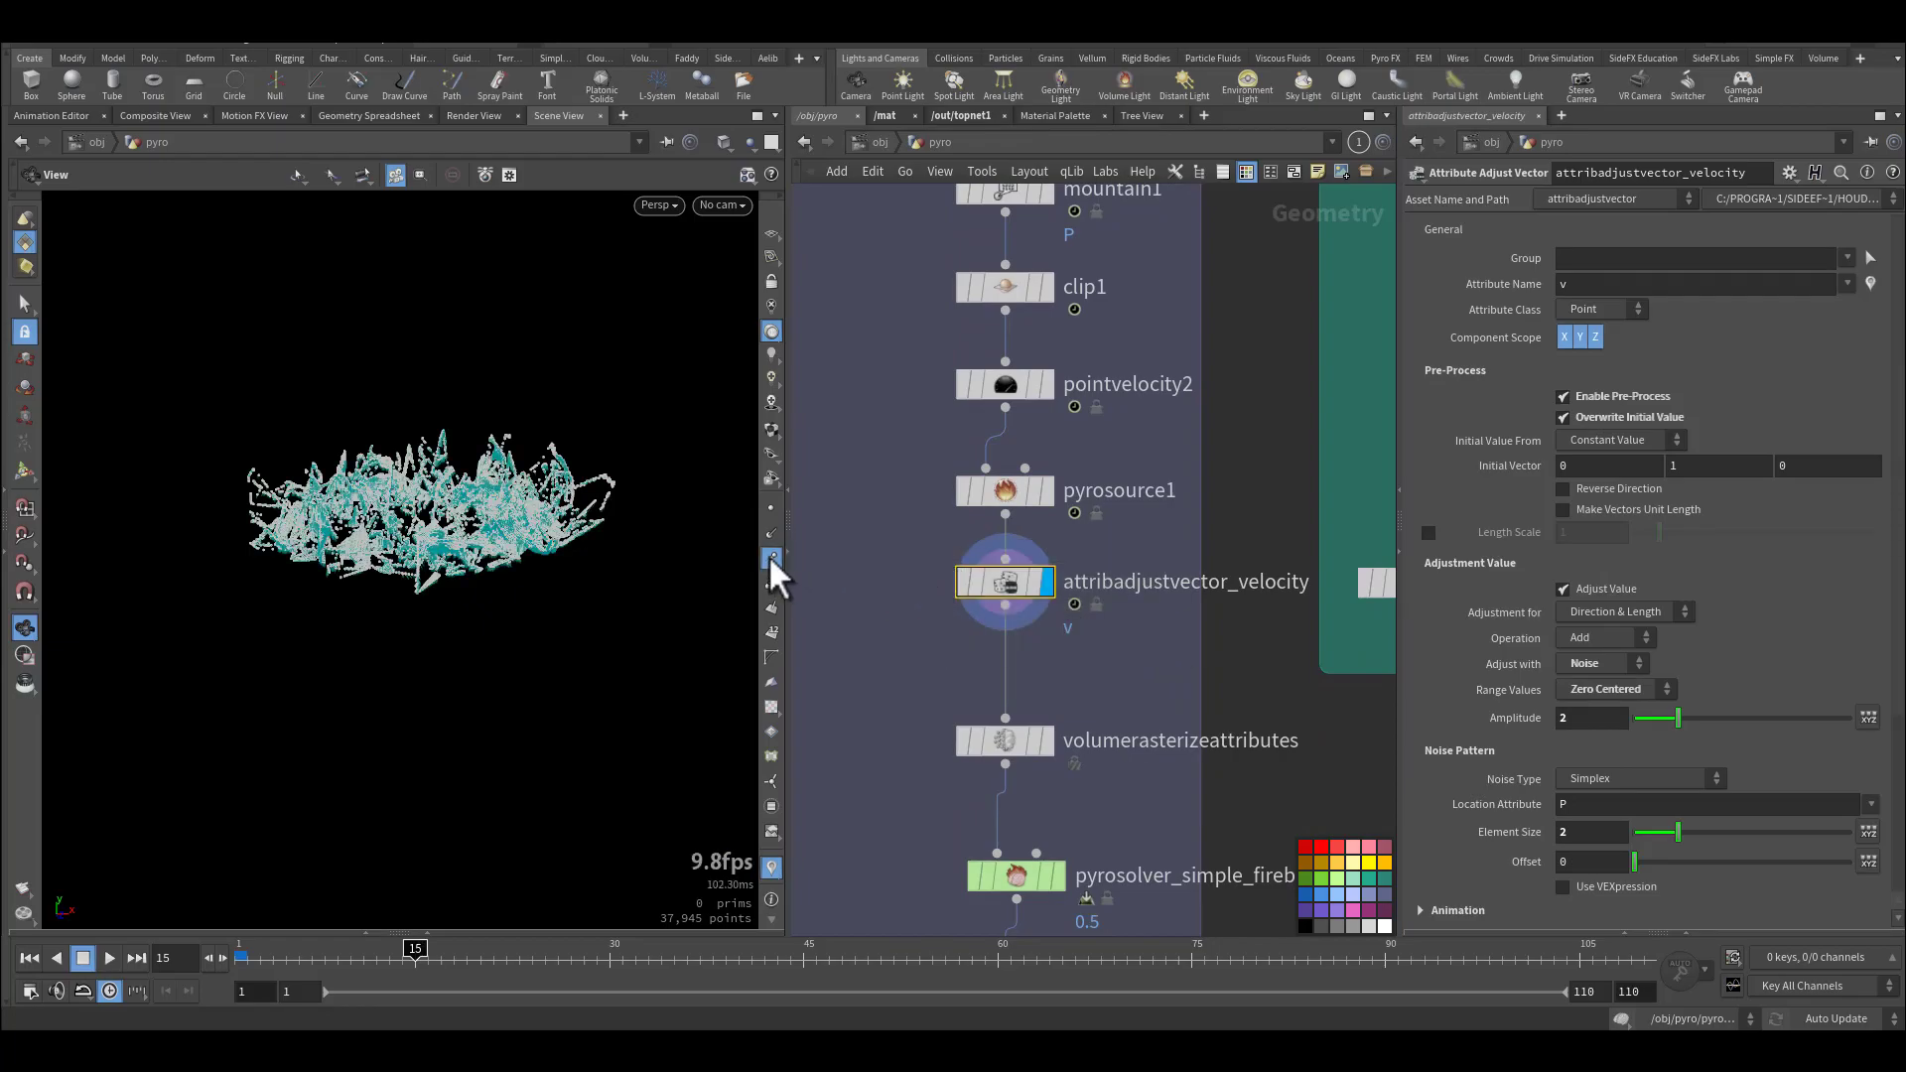
click(270, 956)
drag(298, 956, 415, 961)
click(497, 955)
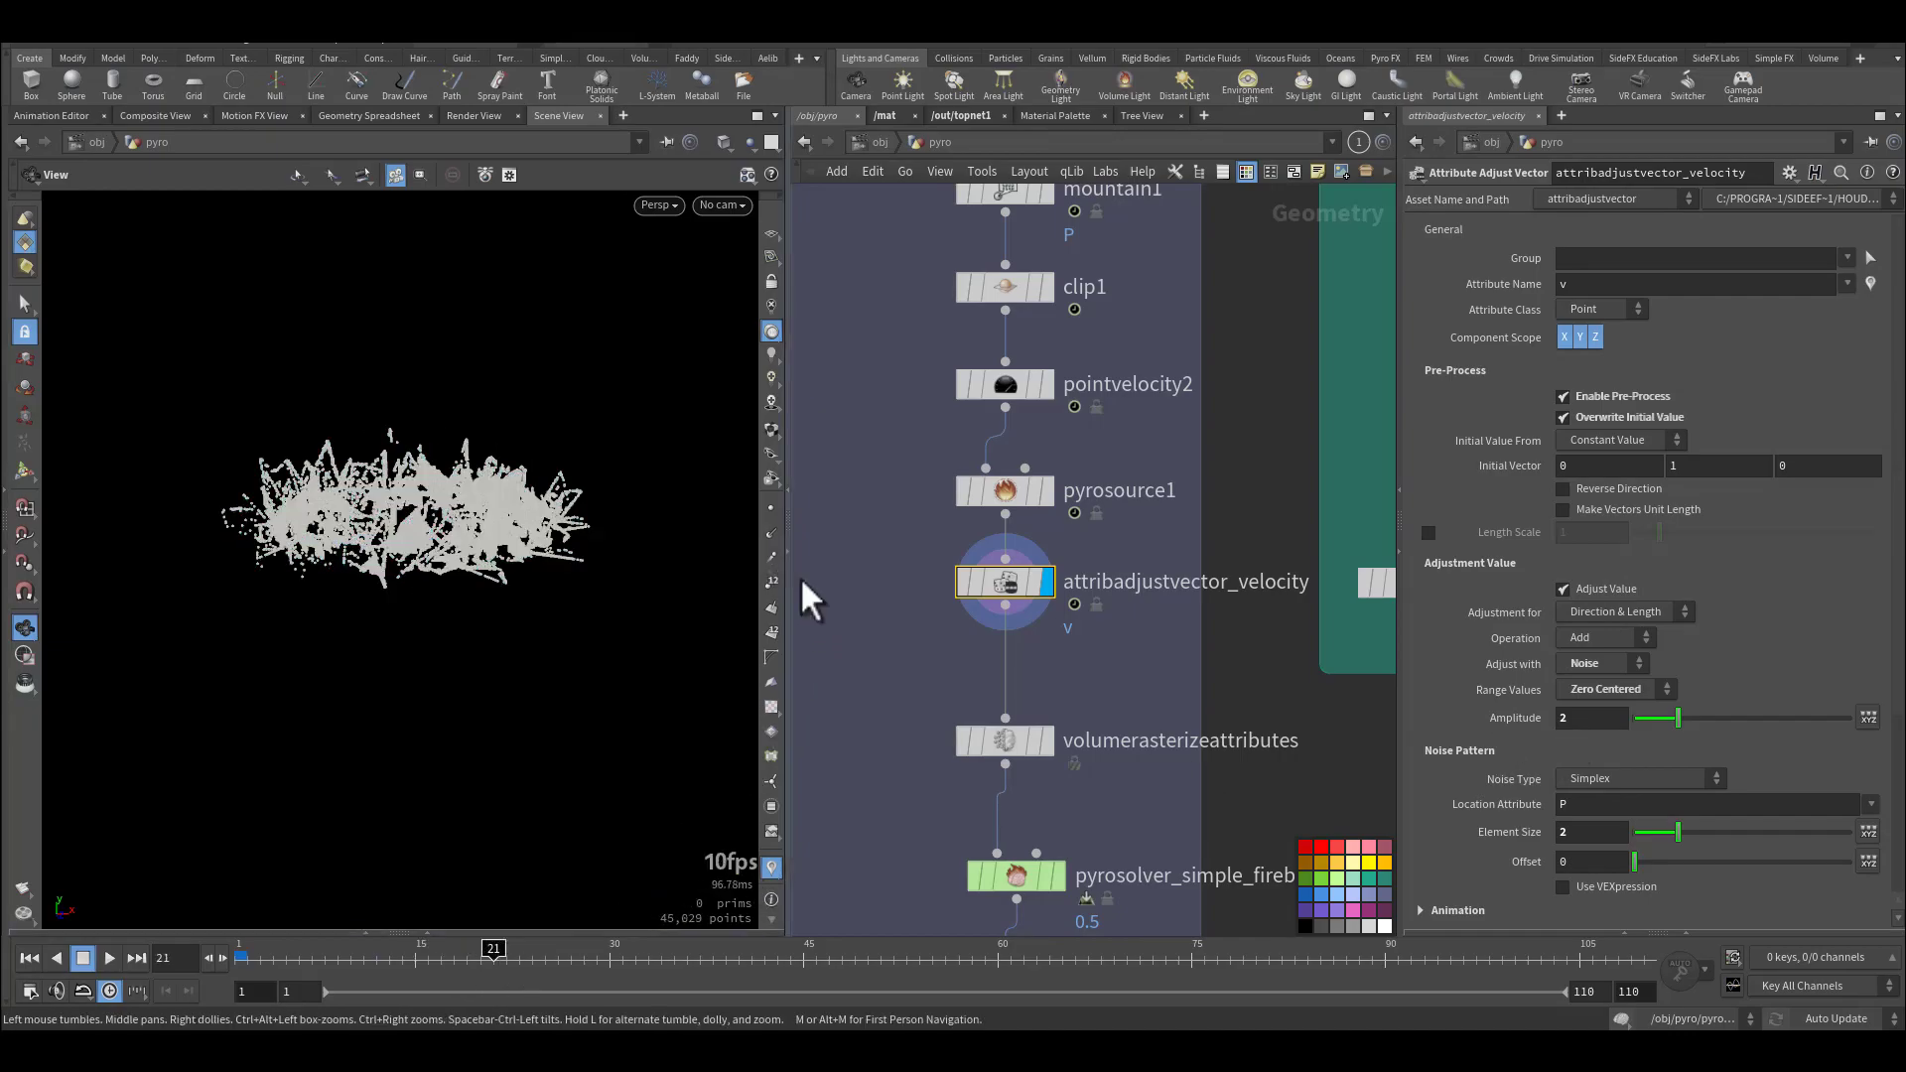
Display volumerasterizeattributes and rewind from frame 10 to frame 1.
middle_drag(879, 757, 911, 672)
mouse_move(1086, 643)
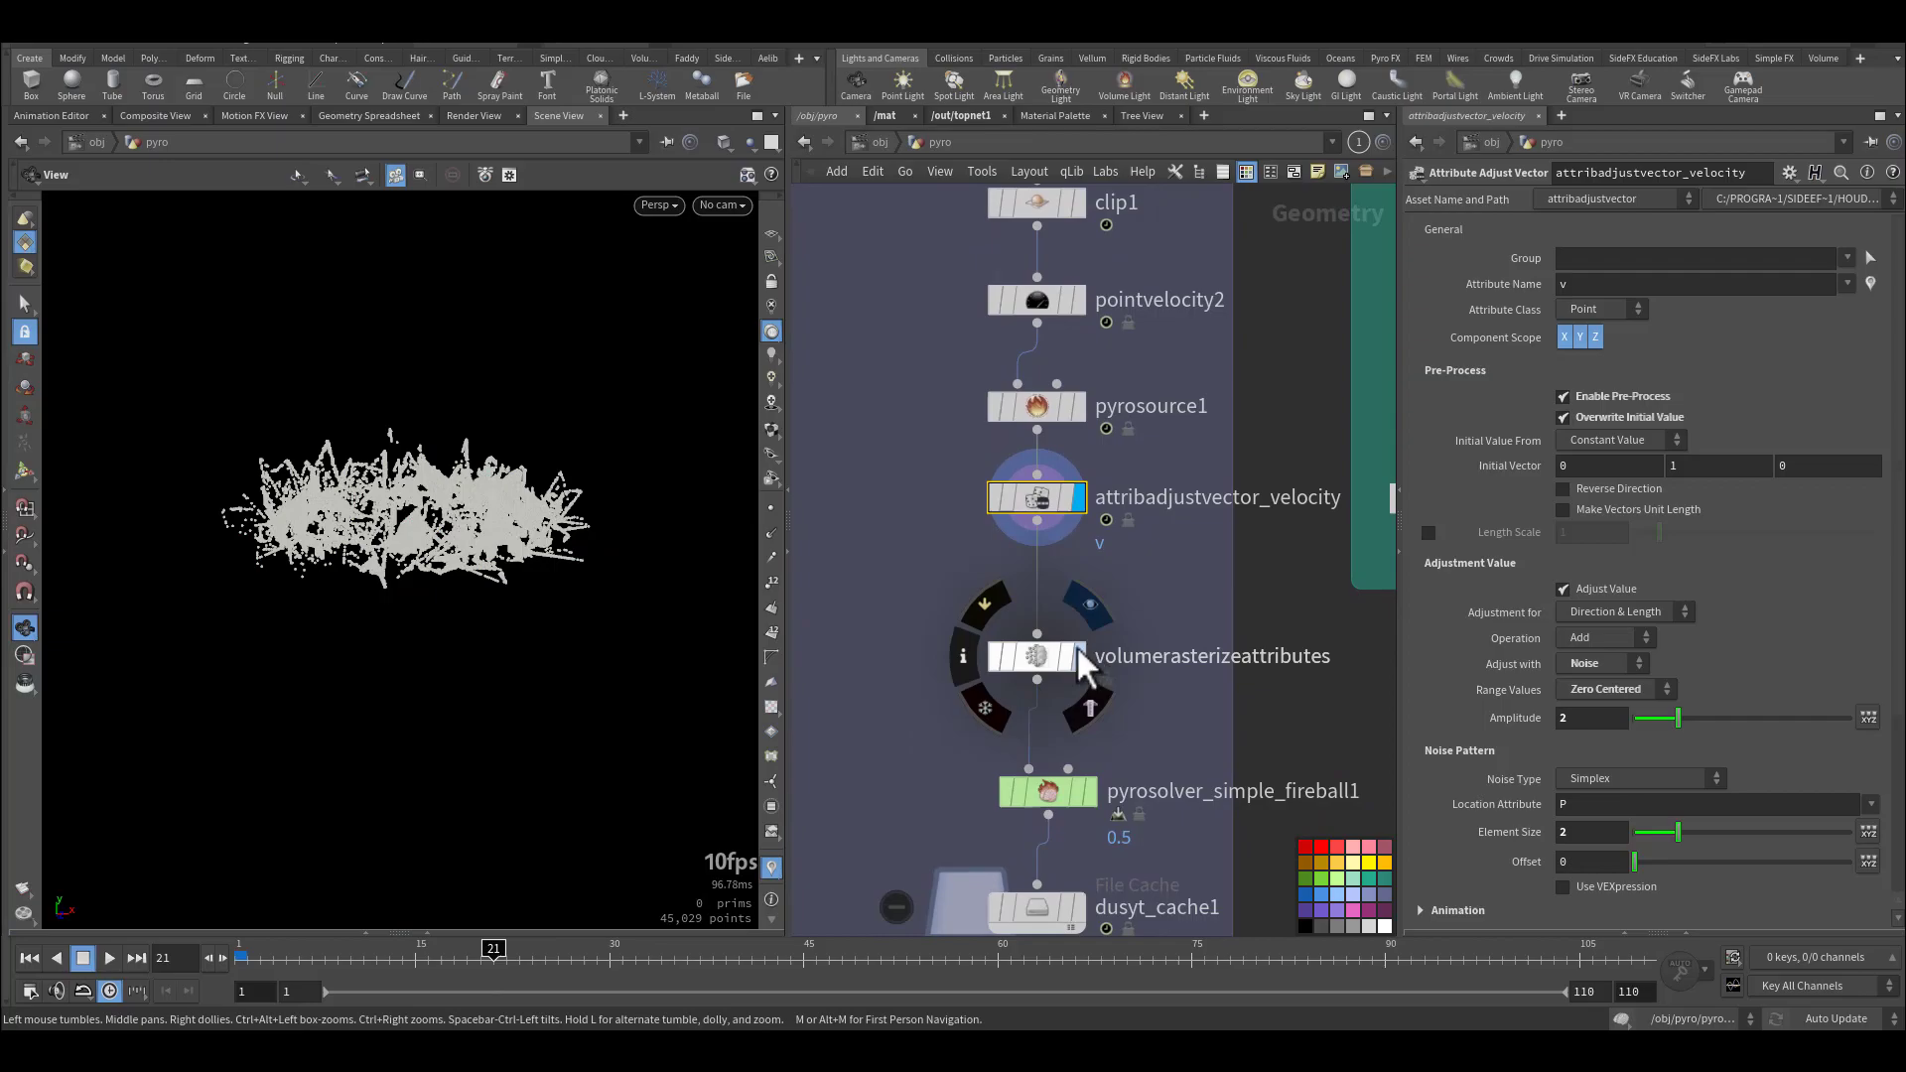
click(1041, 656)
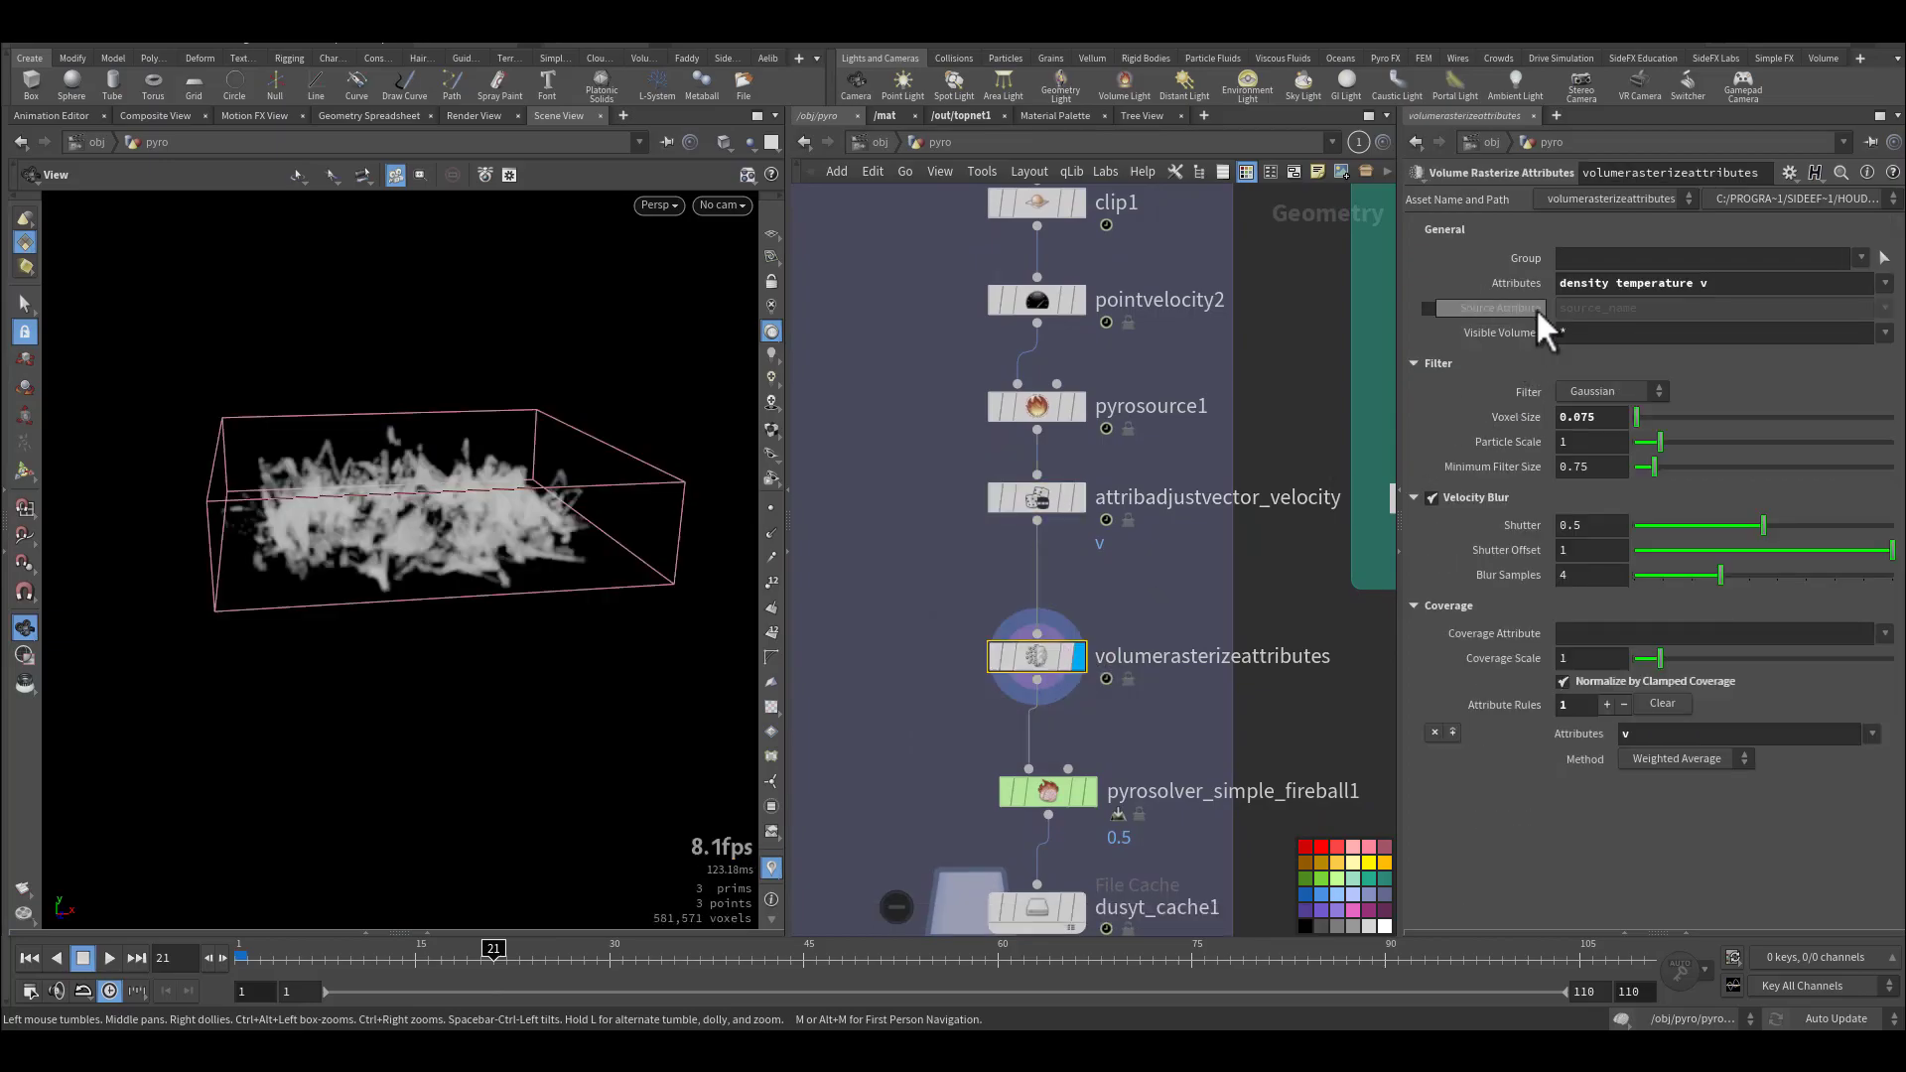
click(350, 955)
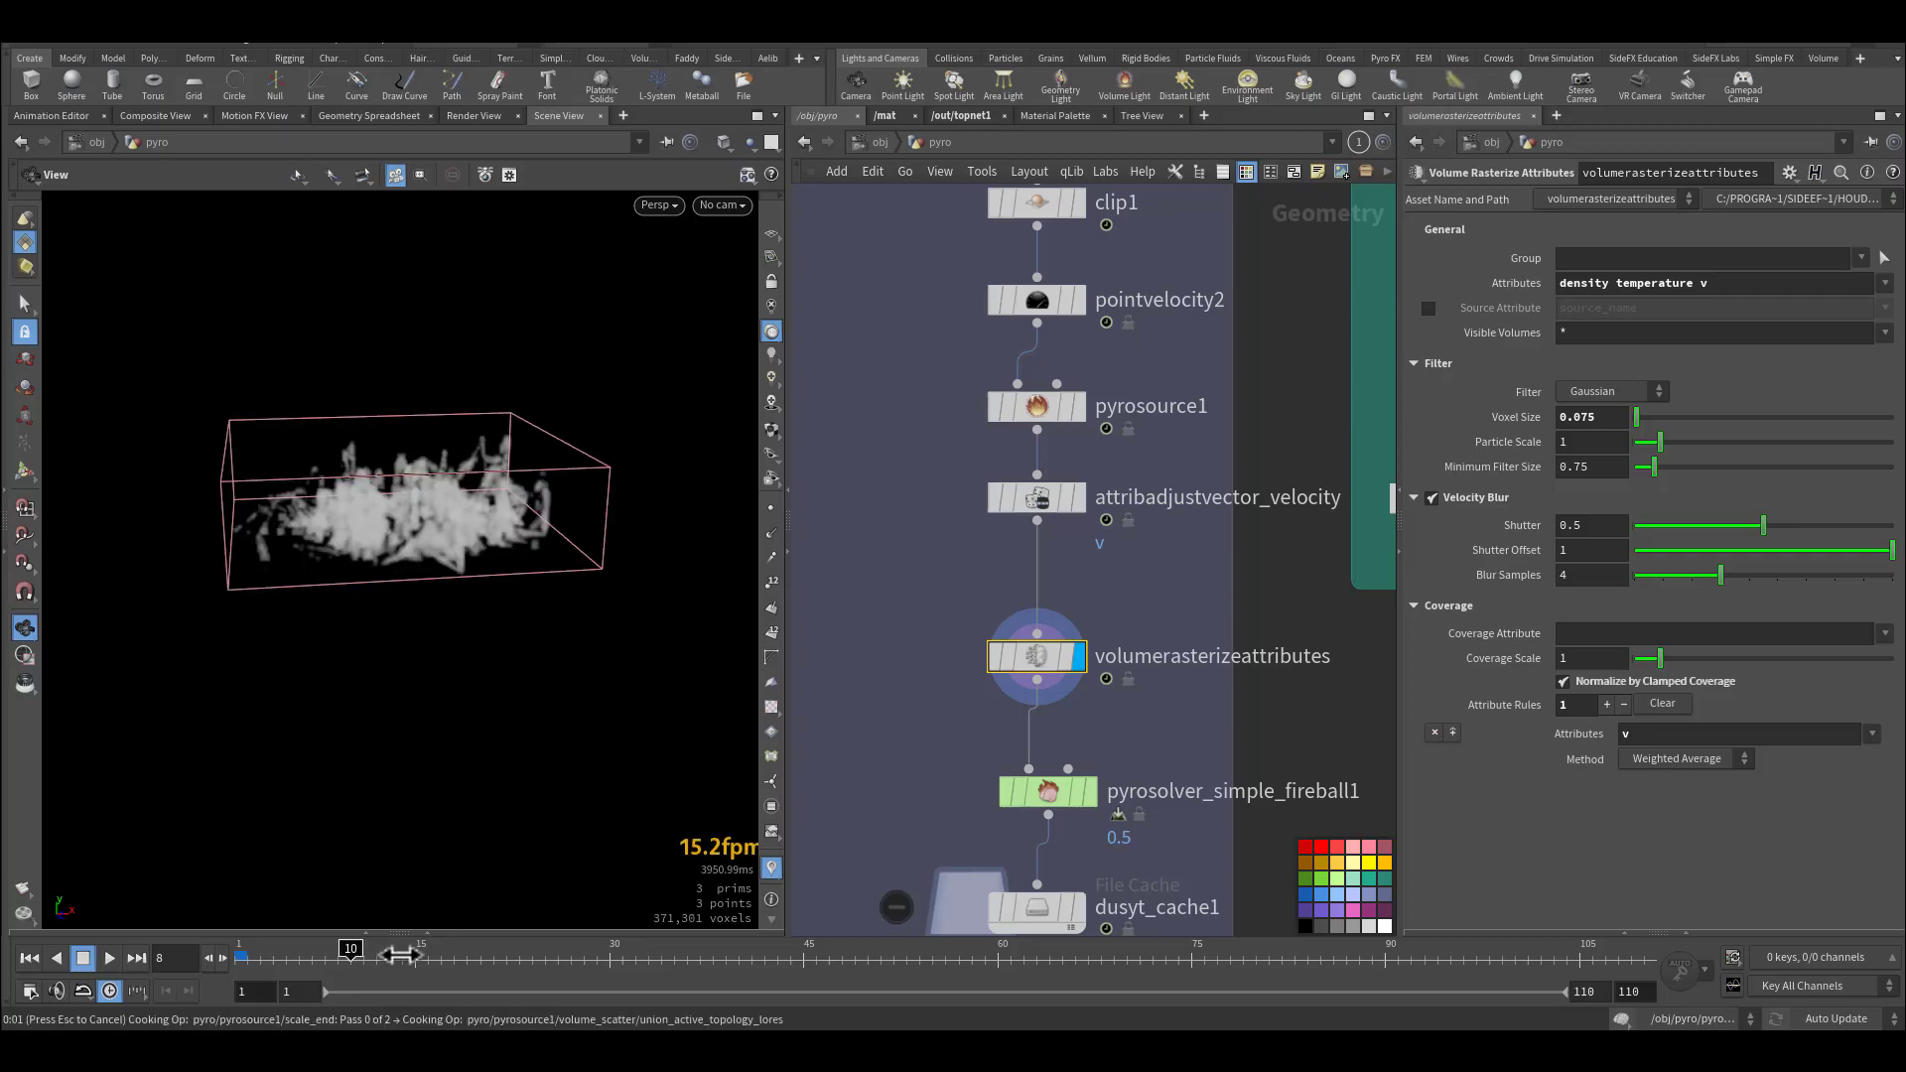
drag(201, 957, 183, 957)
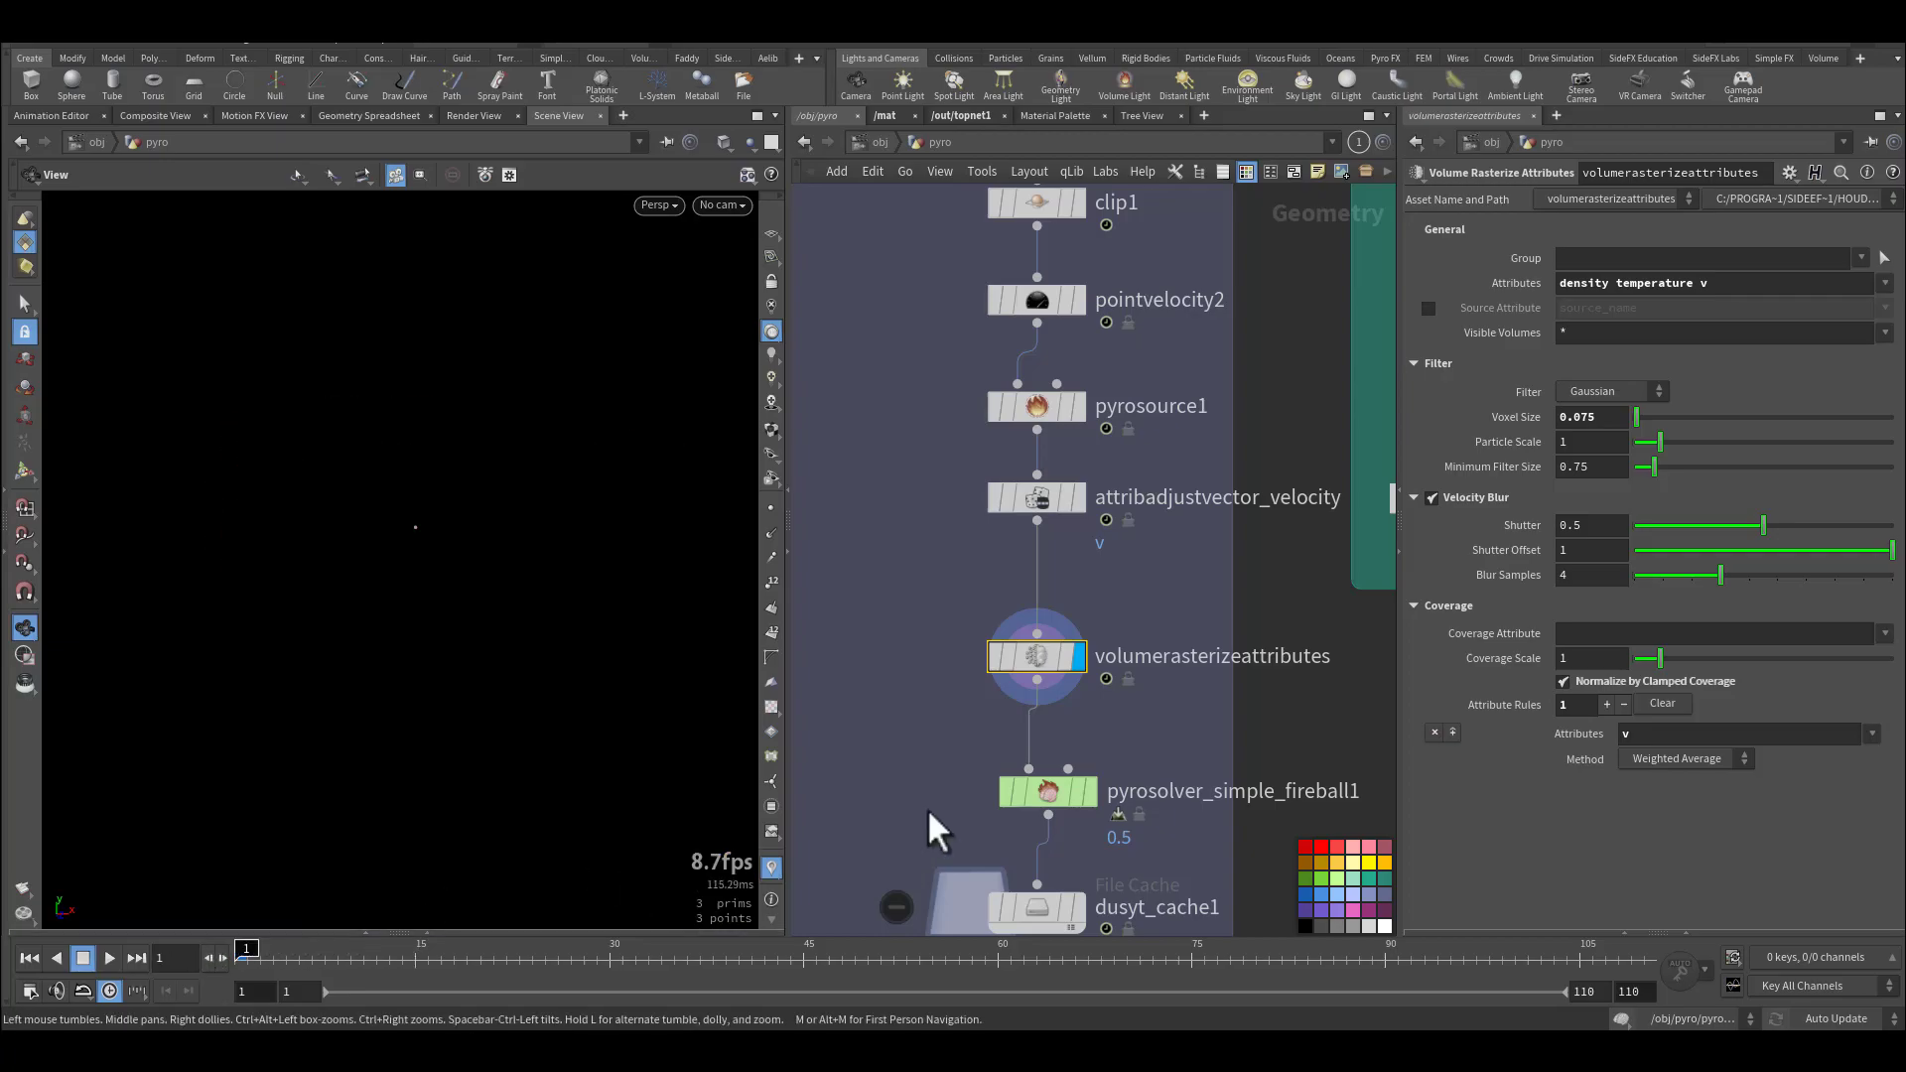
middle_drag(931, 758, 884, 672)
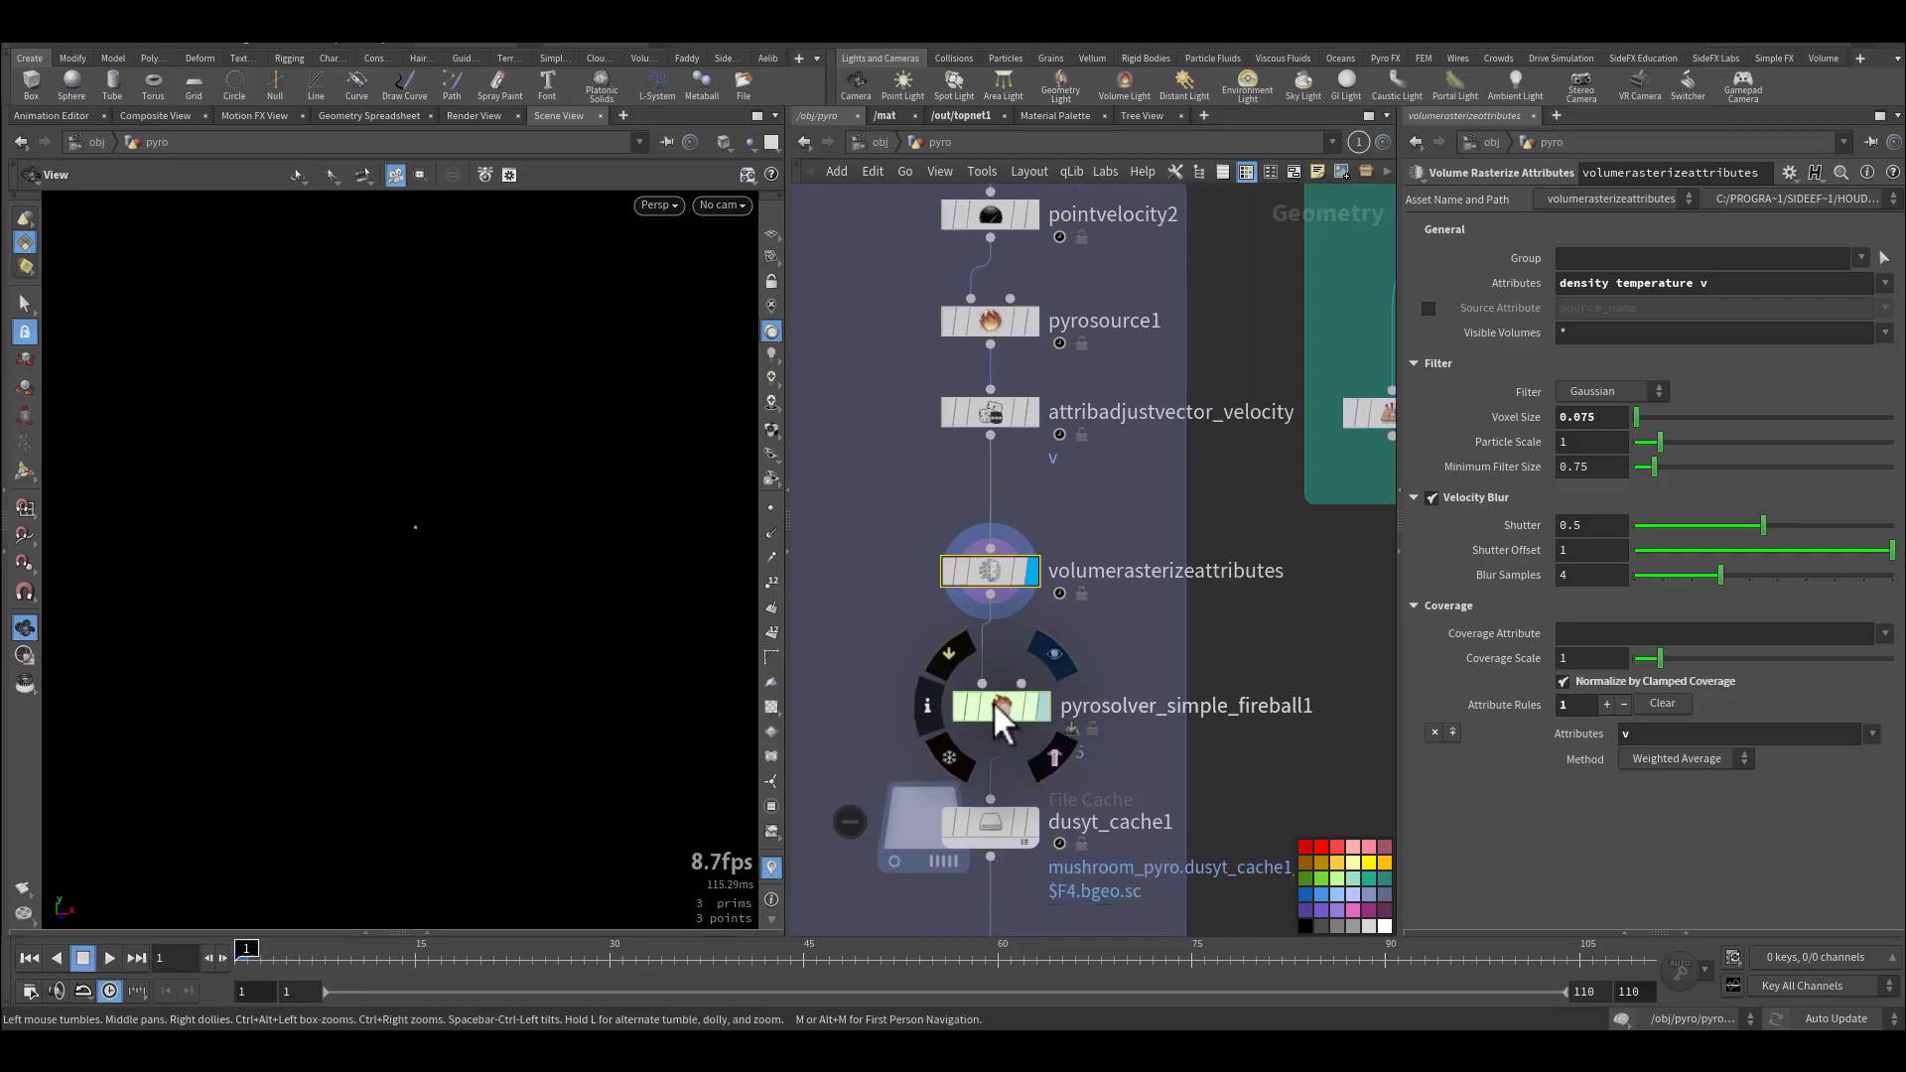
Make pyrosolver_simple_fireball1 the displayed node.
click(1001, 710)
key(r)
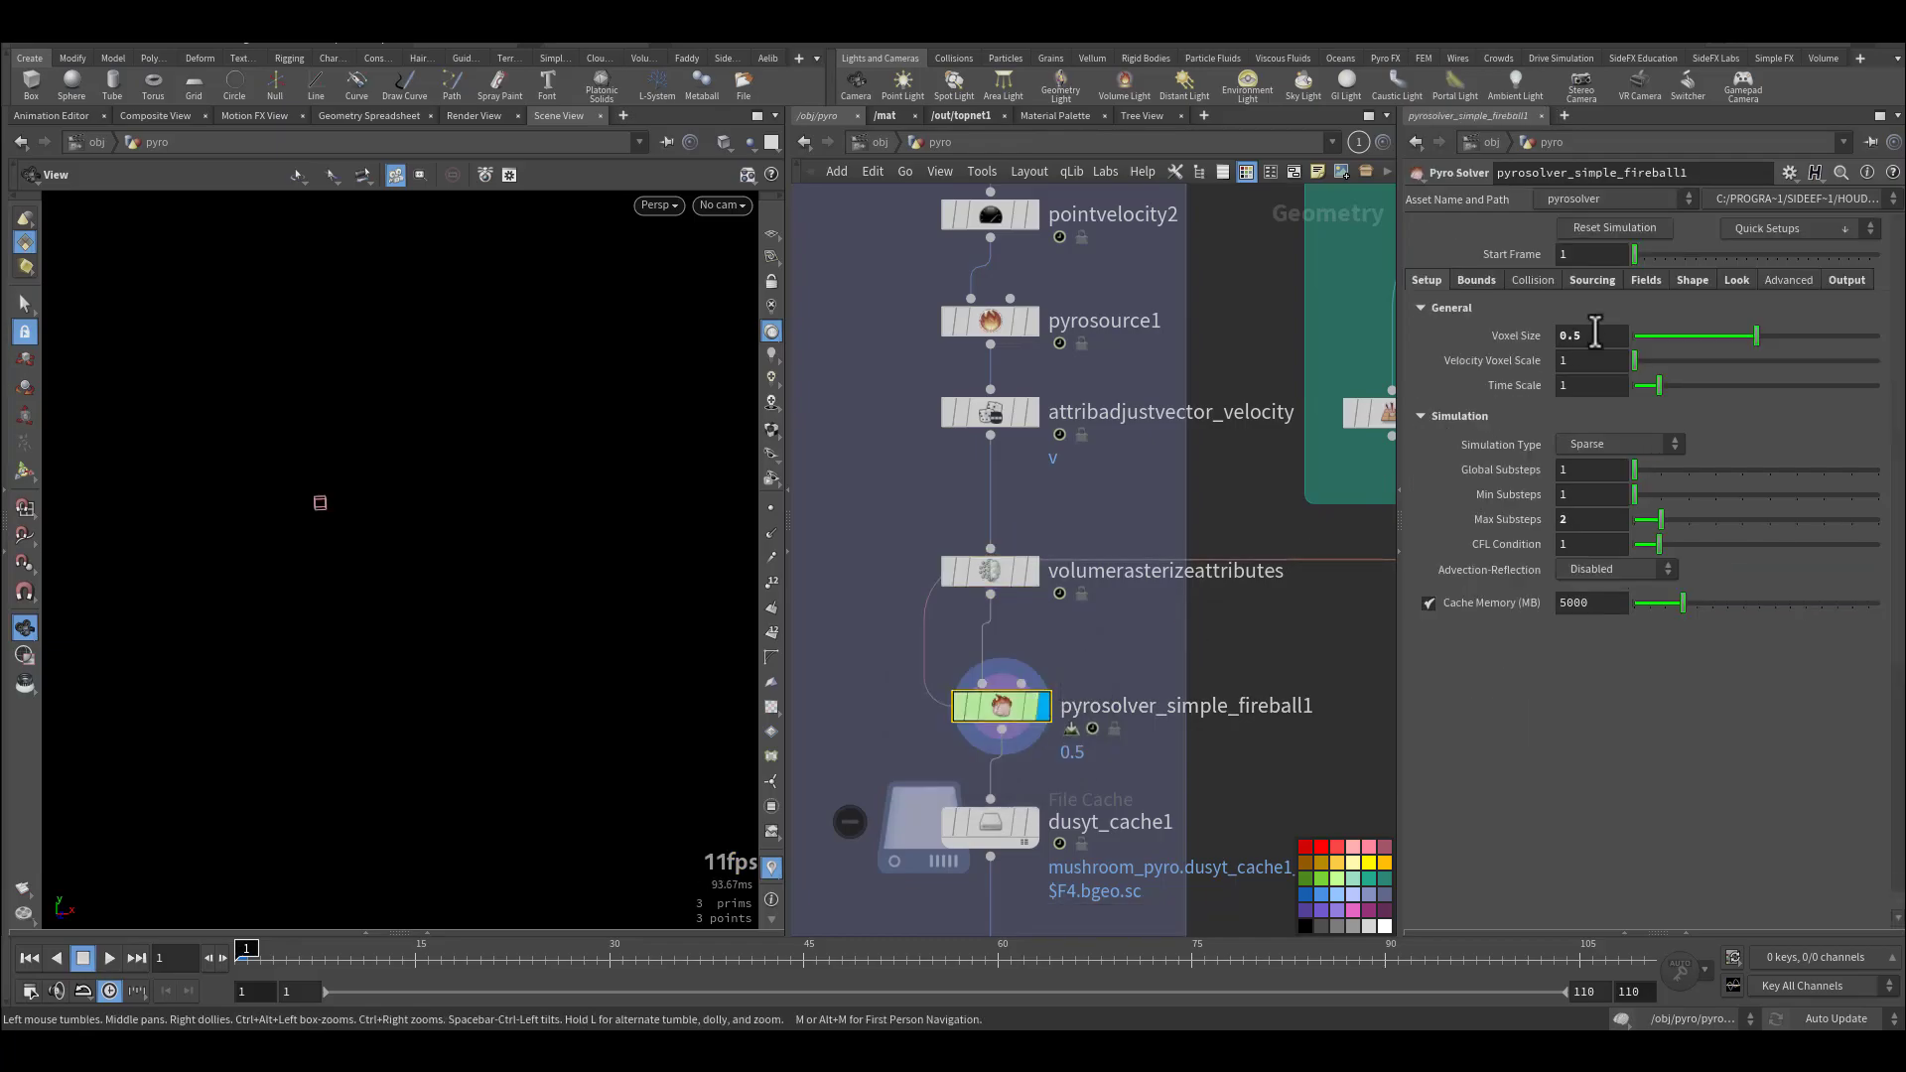
middle_drag(1259, 634, 1128, 613)
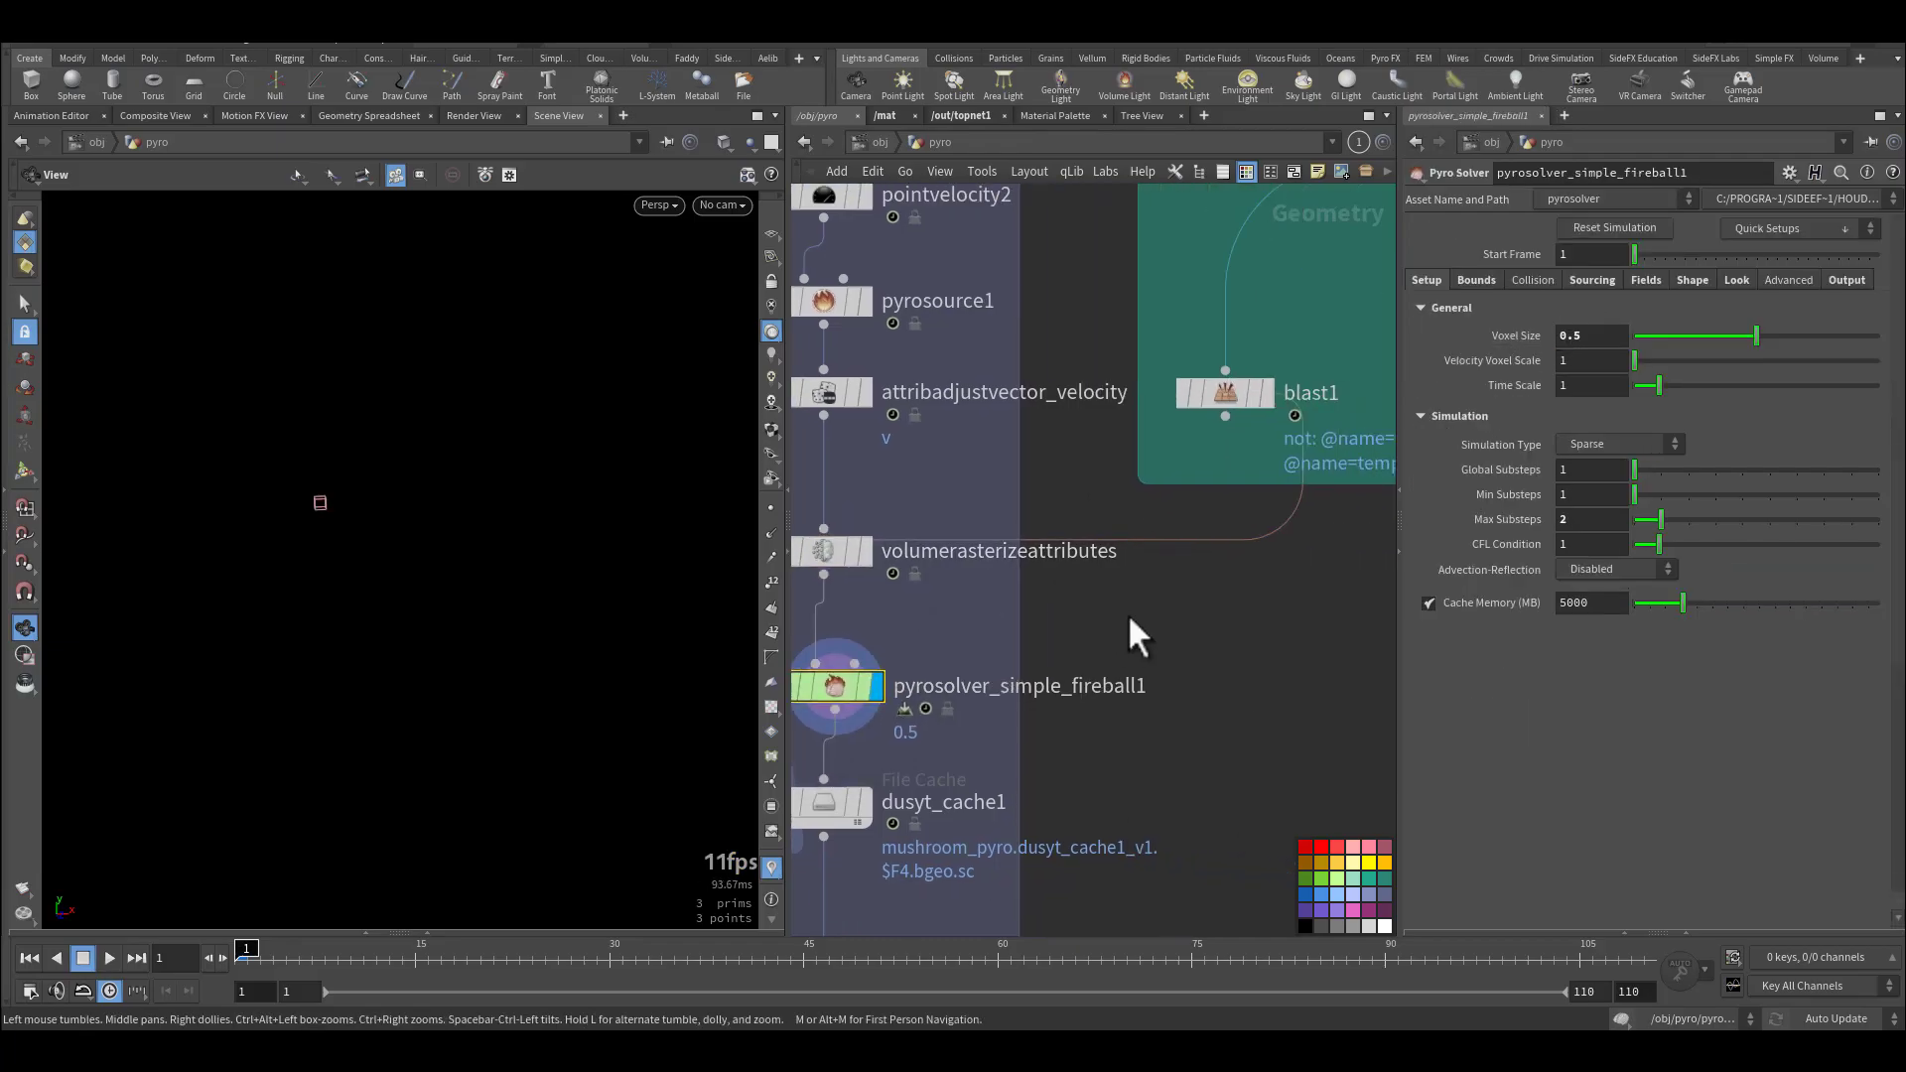
scroll(1128, 614, down, 3)
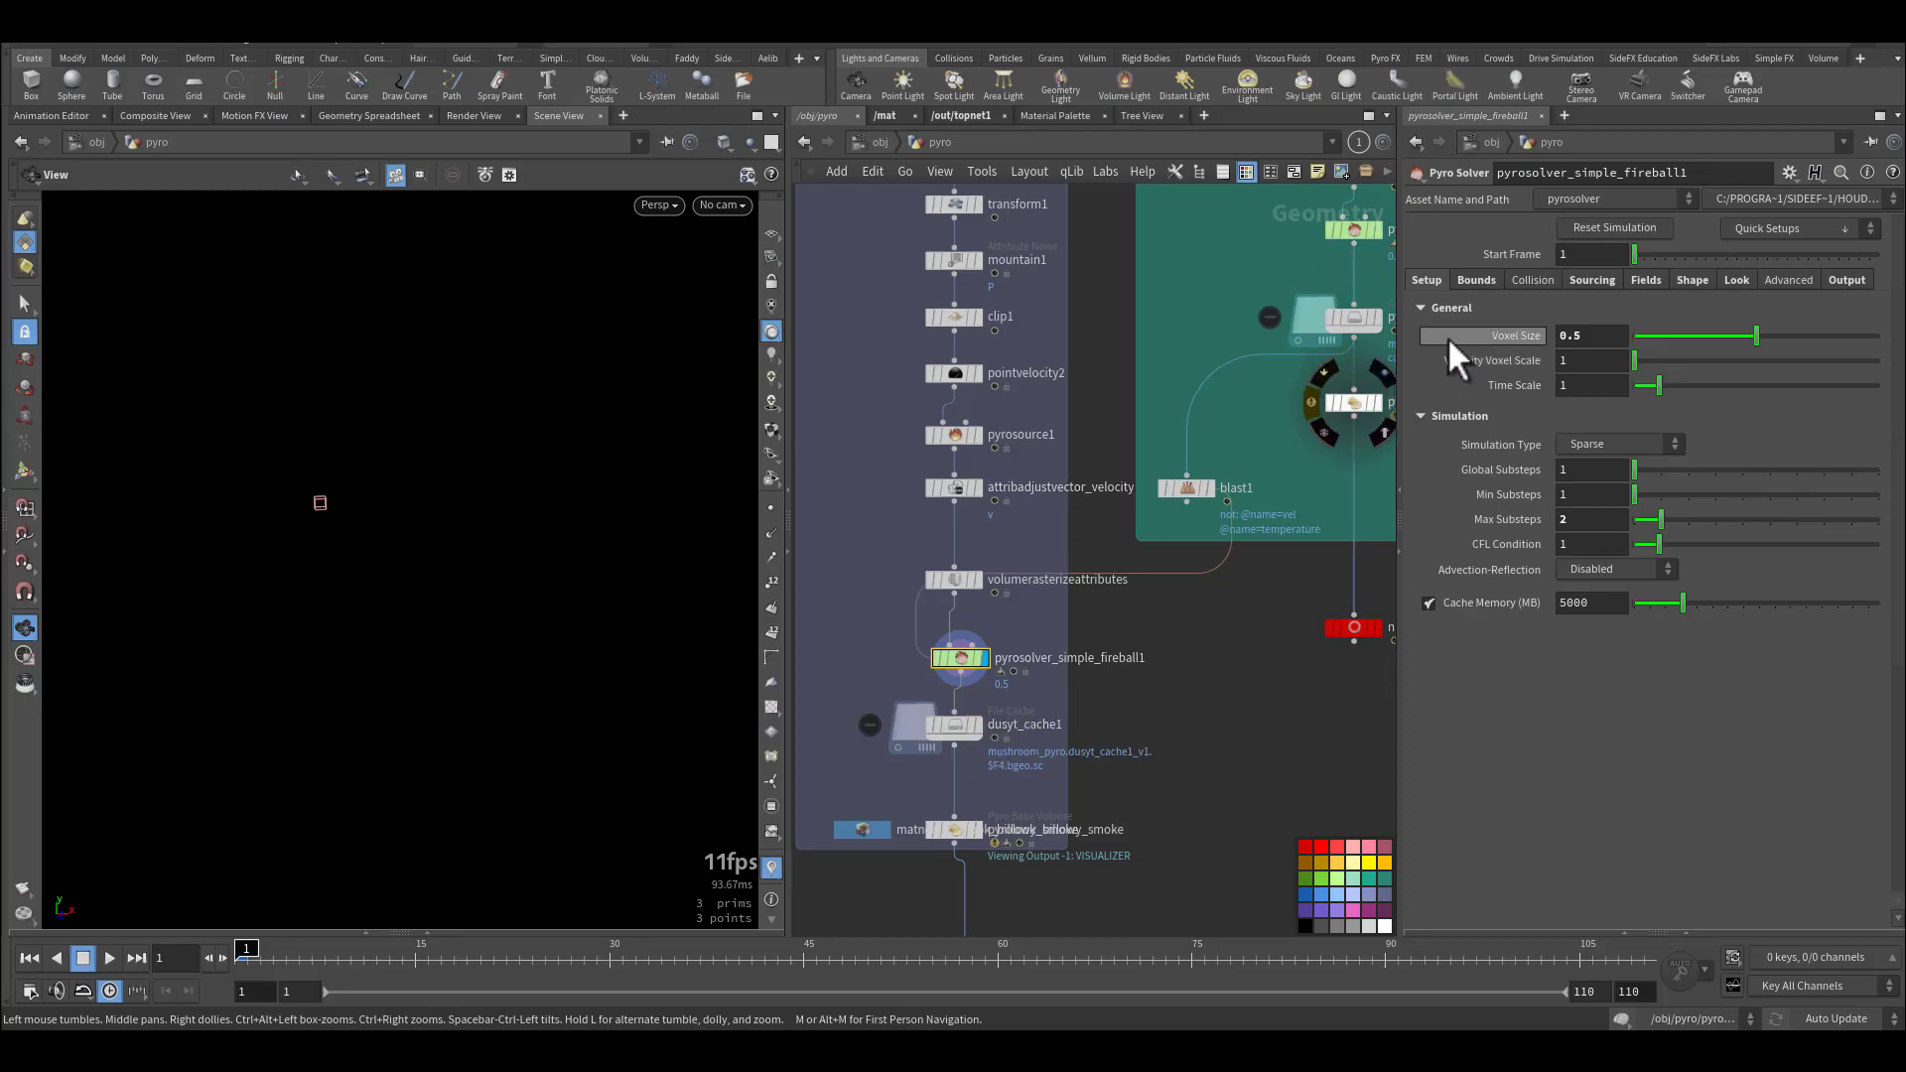
Review the solver's Sourcing settings, including the divergence field and Source 4's scale.
click(1584, 278)
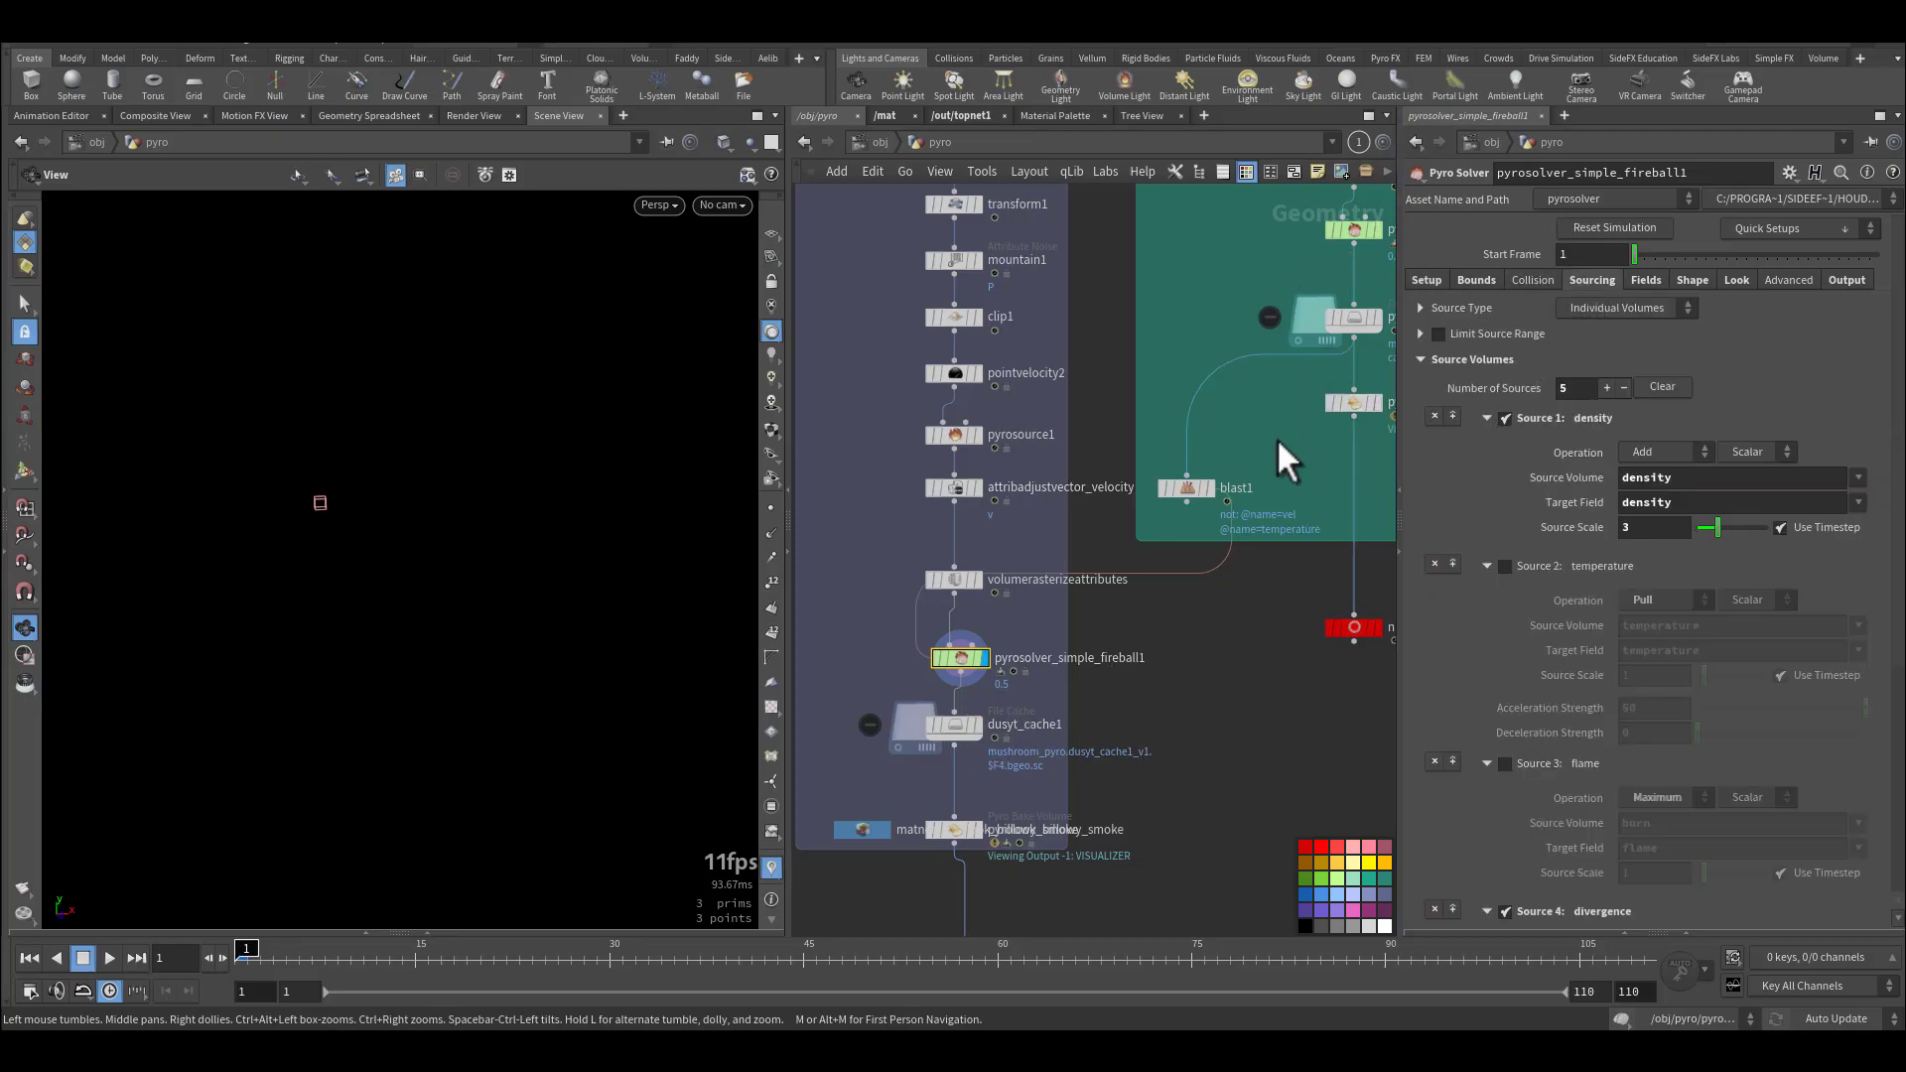
scroll(1505, 691, down, 5)
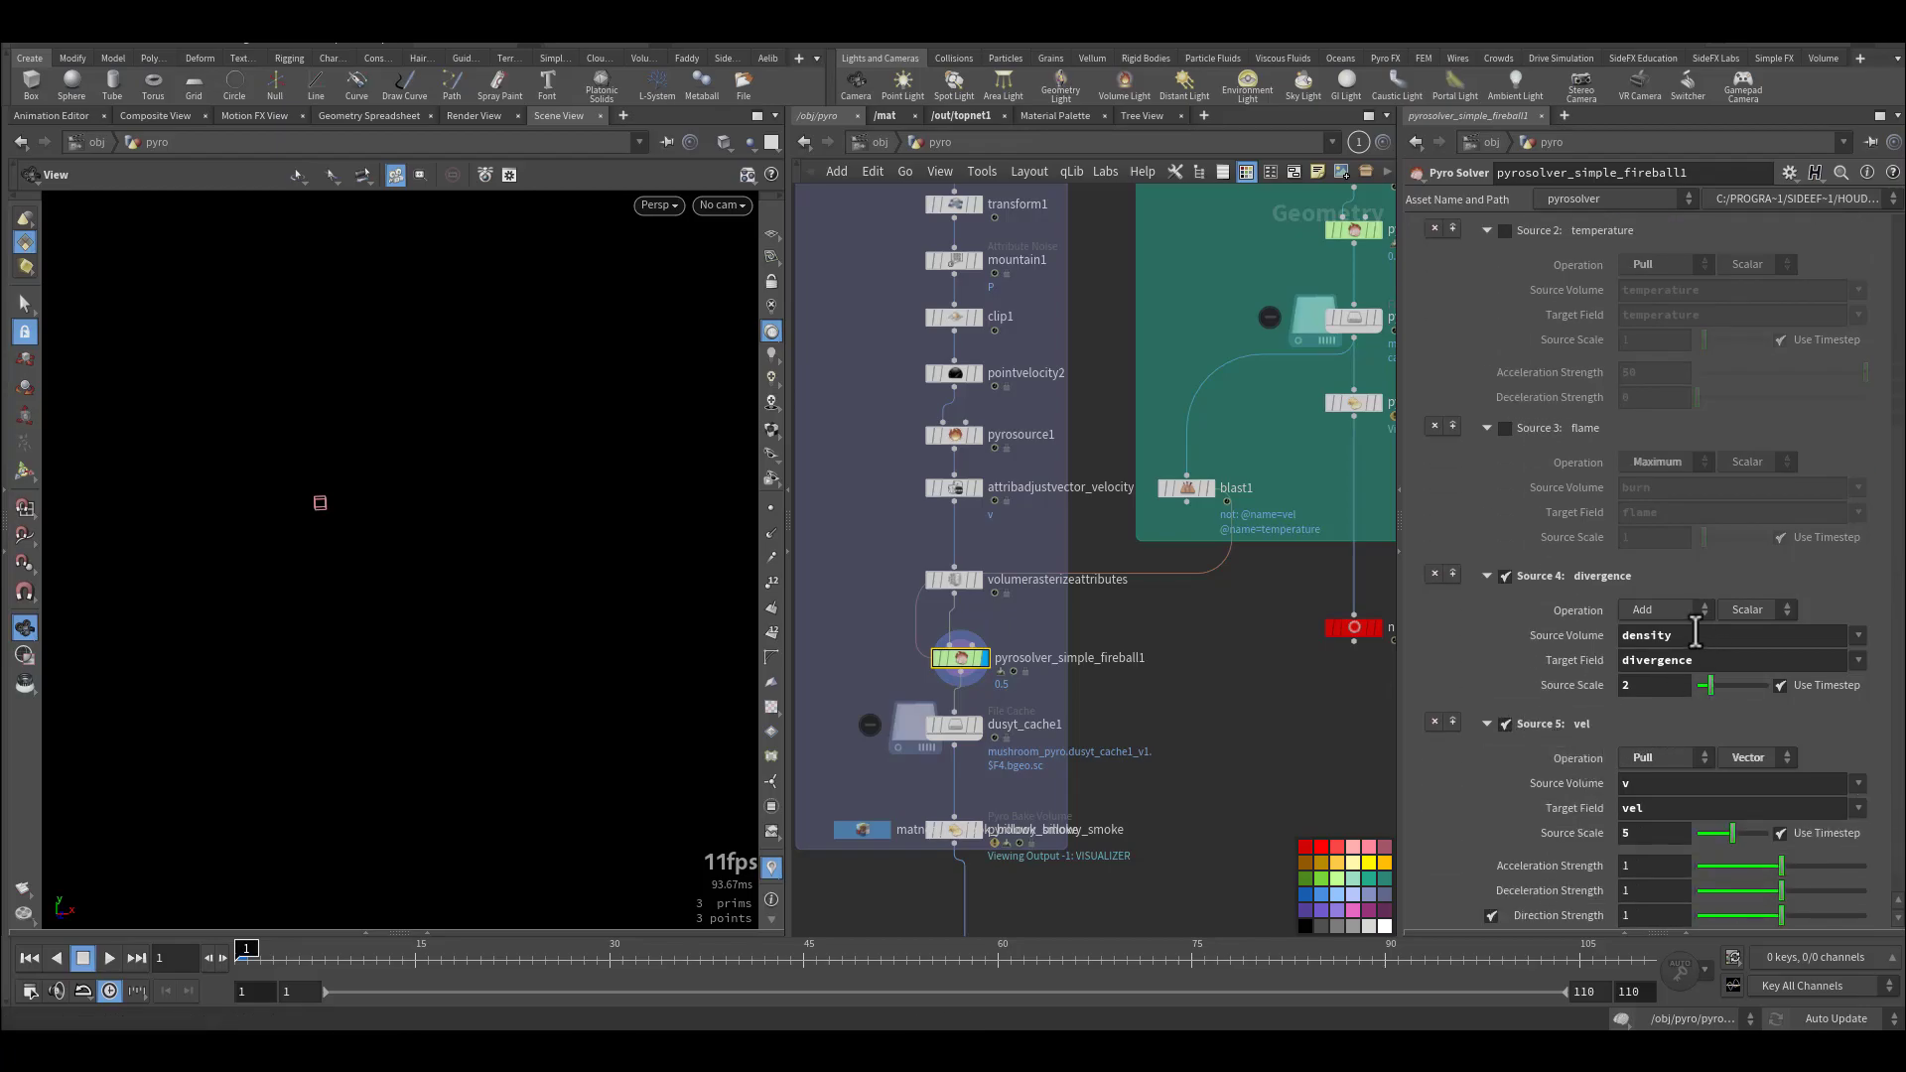
double_click(1655, 660)
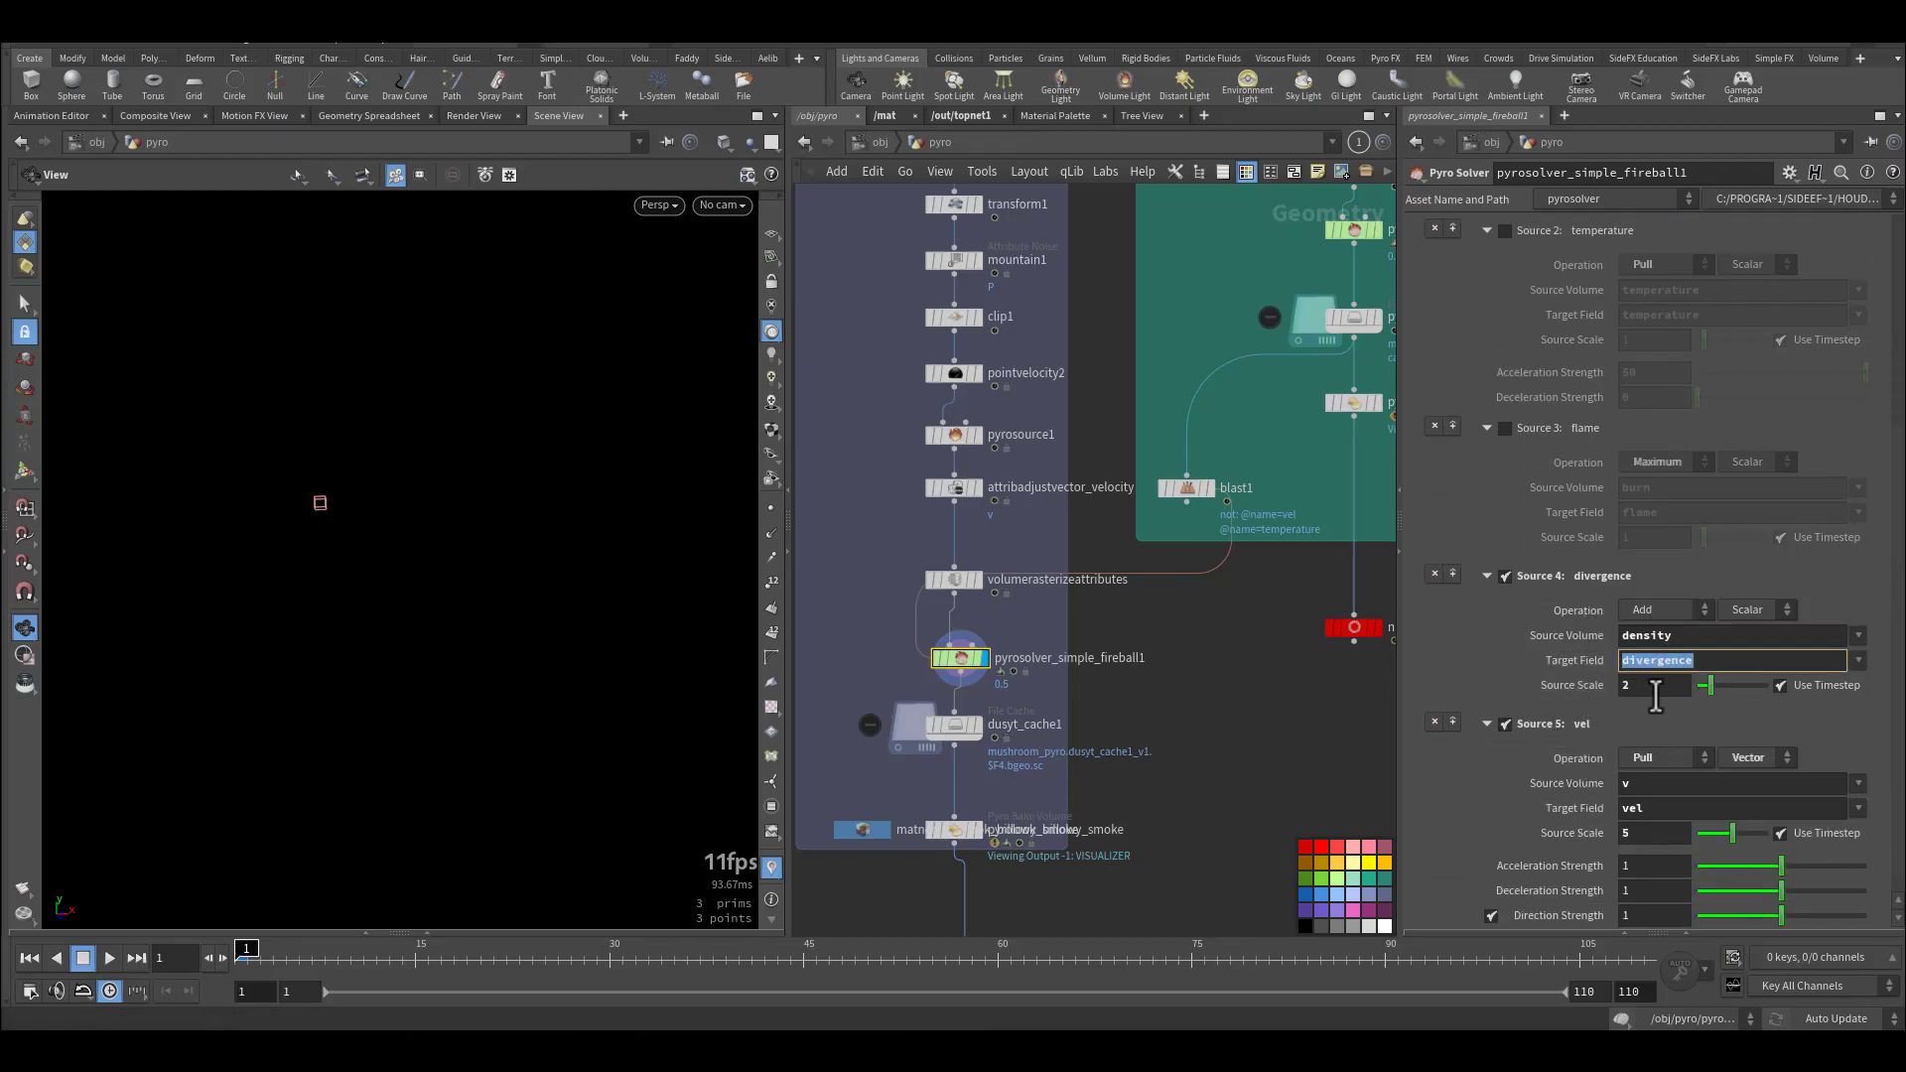
drag(1656, 694, 1614, 688)
scroll(1529, 685, down, 1)
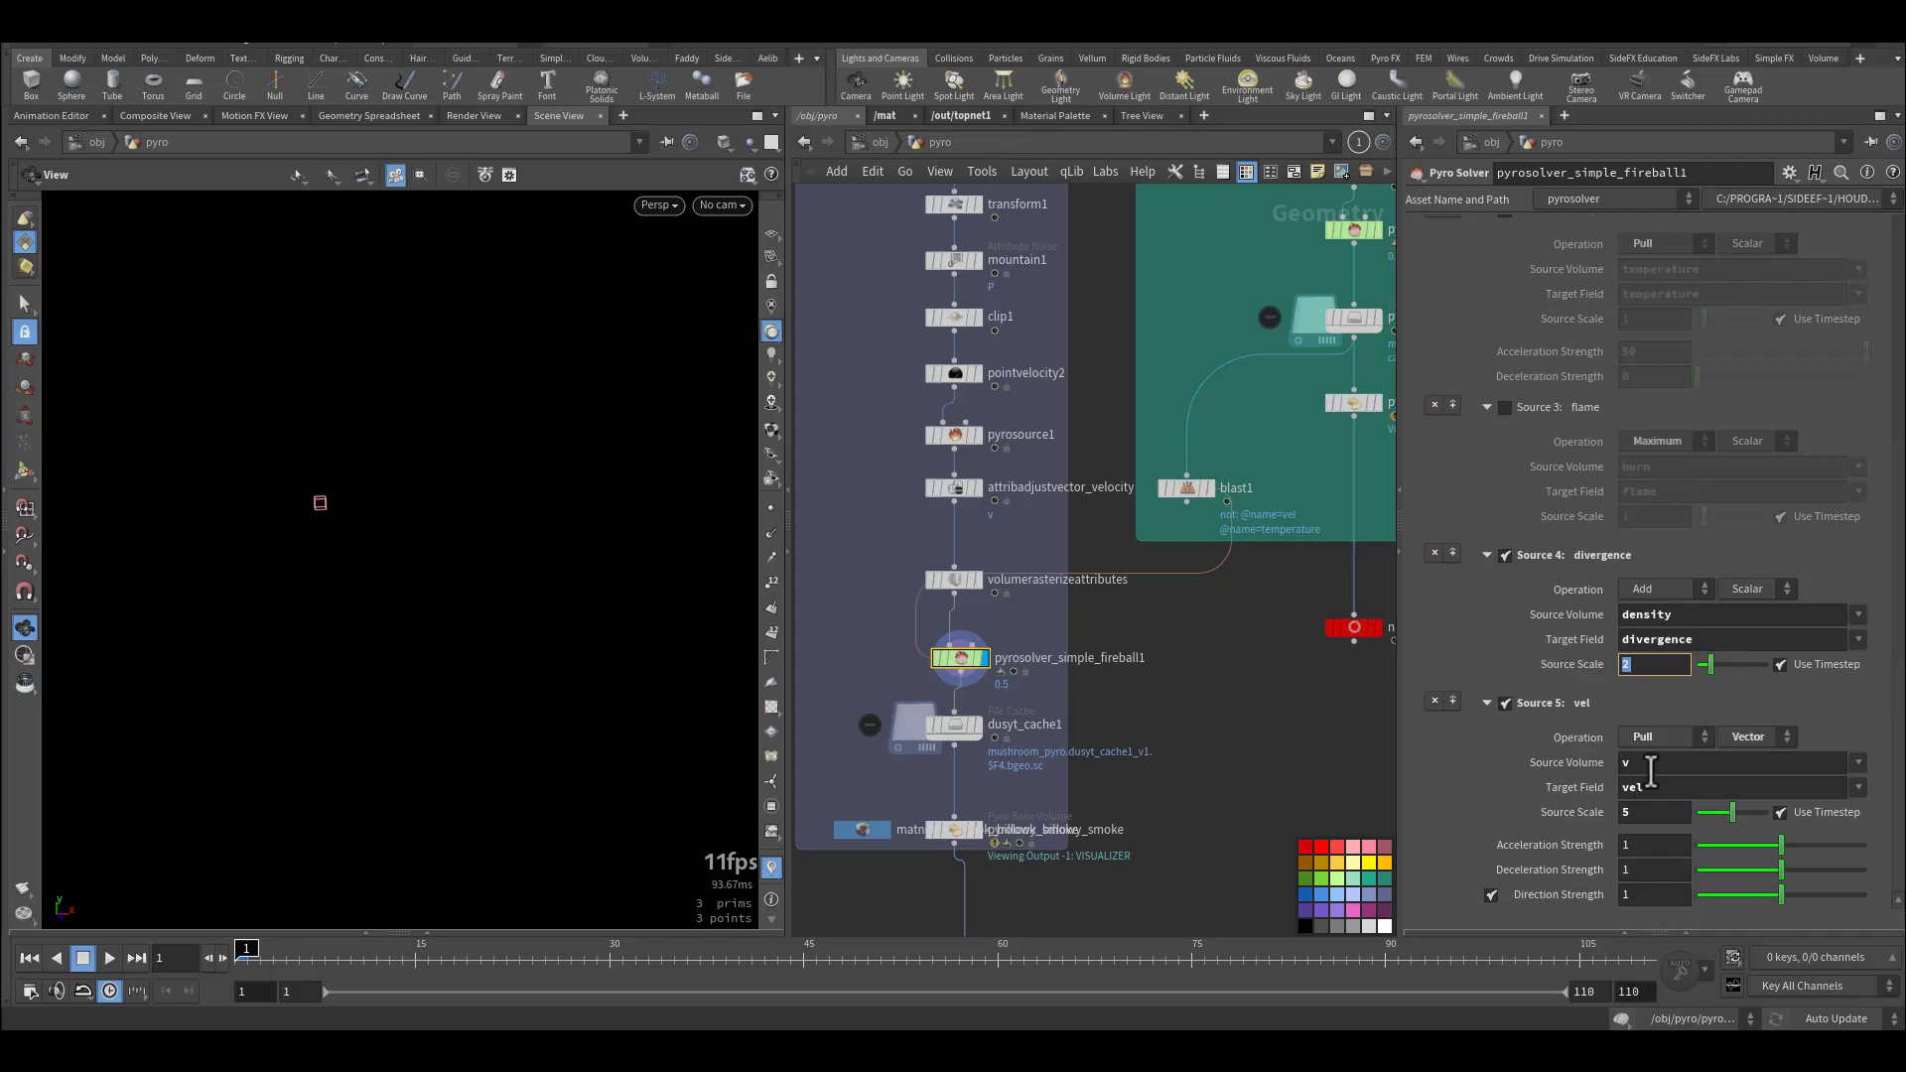
drag(1650, 787, 1589, 787)
scroll(1546, 621, up, 8)
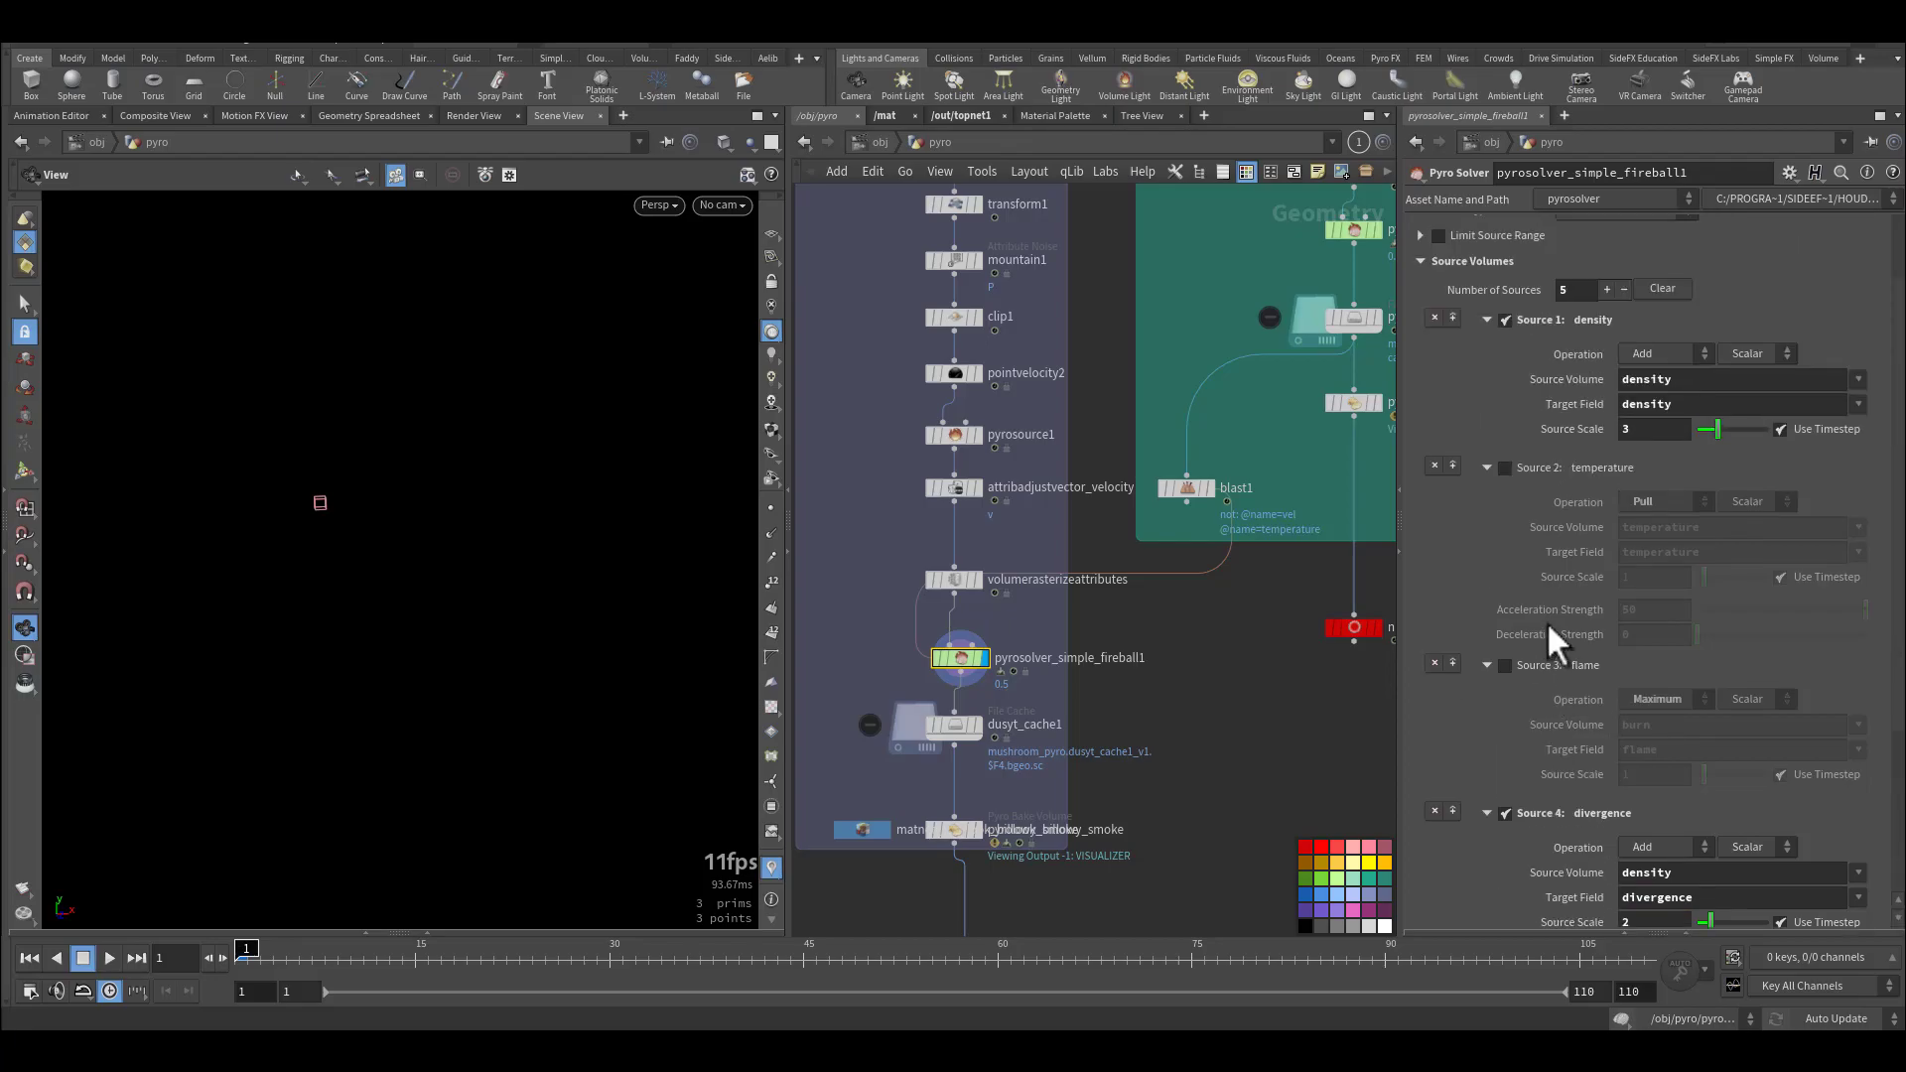
Check the Fields and Shape tabs, then enter the FORCES network.
click(1647, 281)
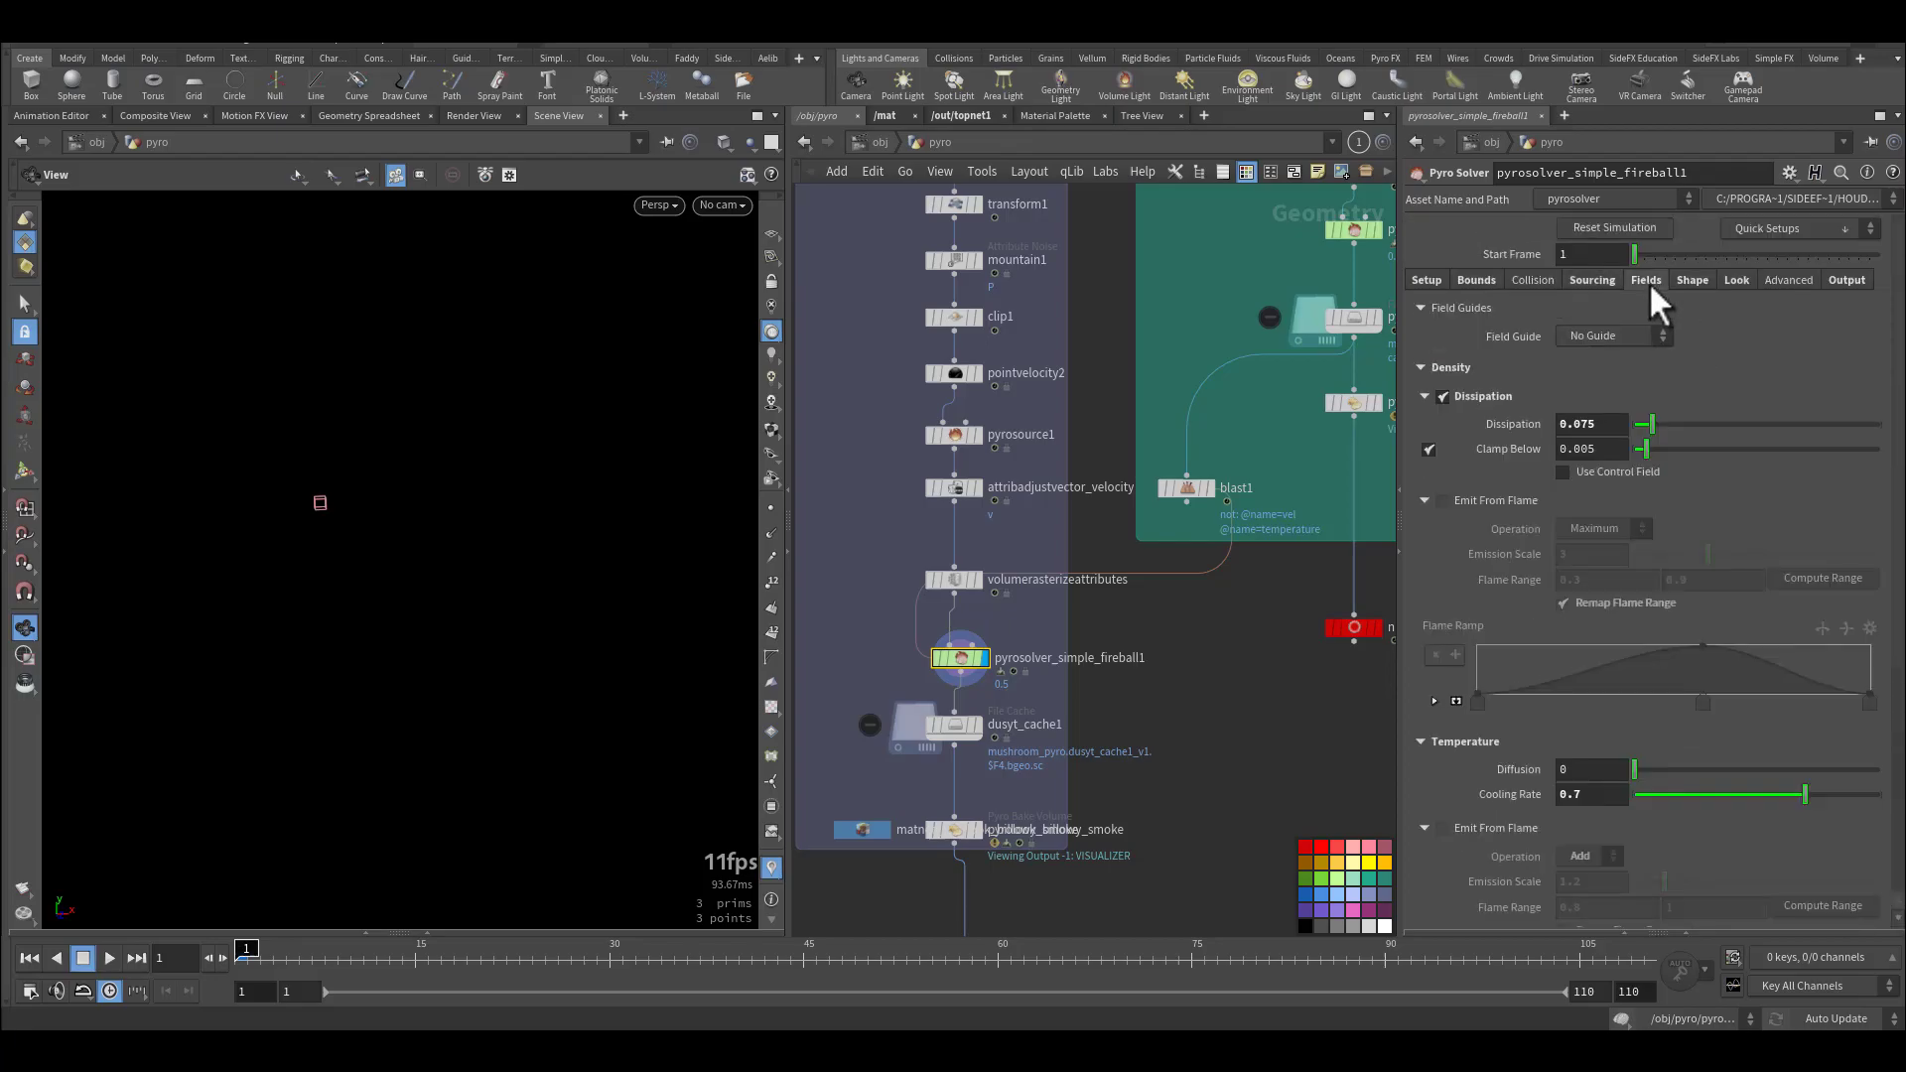
click(1692, 281)
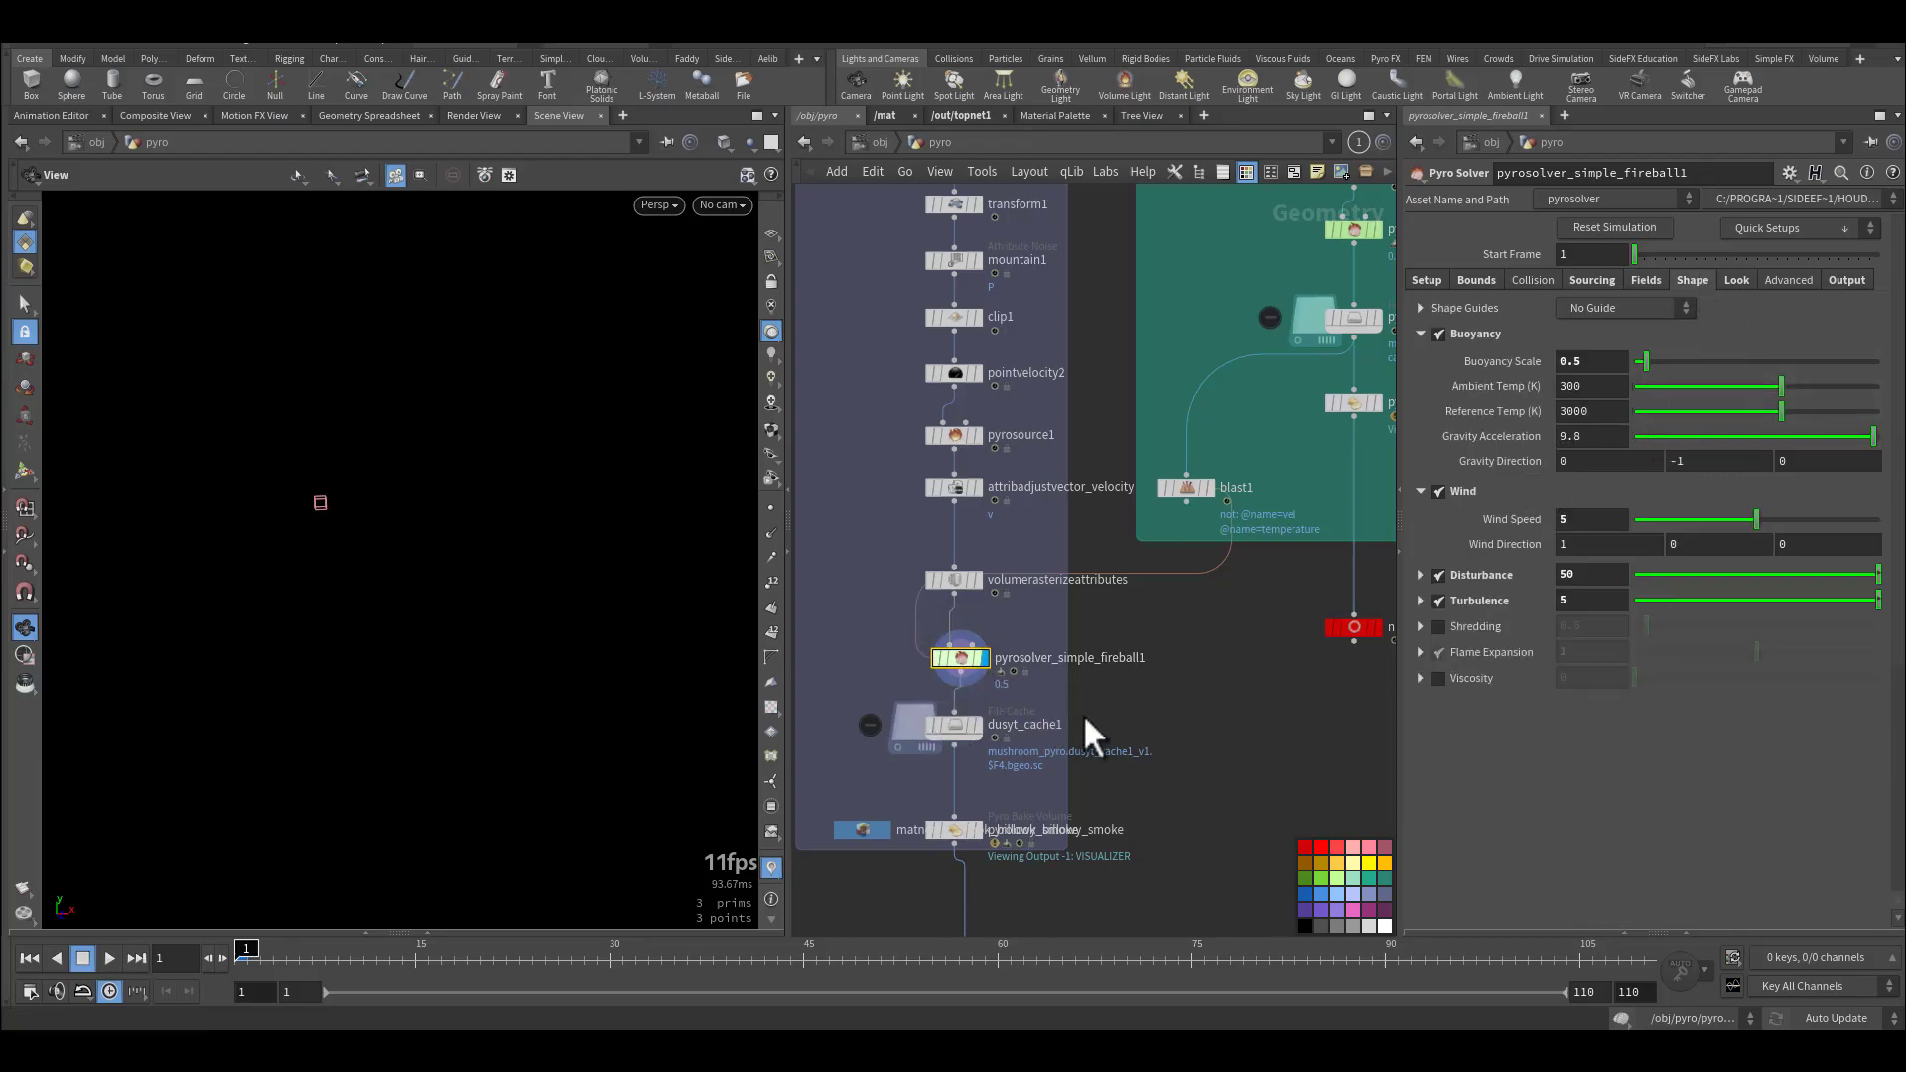
key(Return)
Look over FORCES' volumesource1, vortex and disturbance nodes, and check blast1's output fields.
scroll(1029, 580, up, 4)
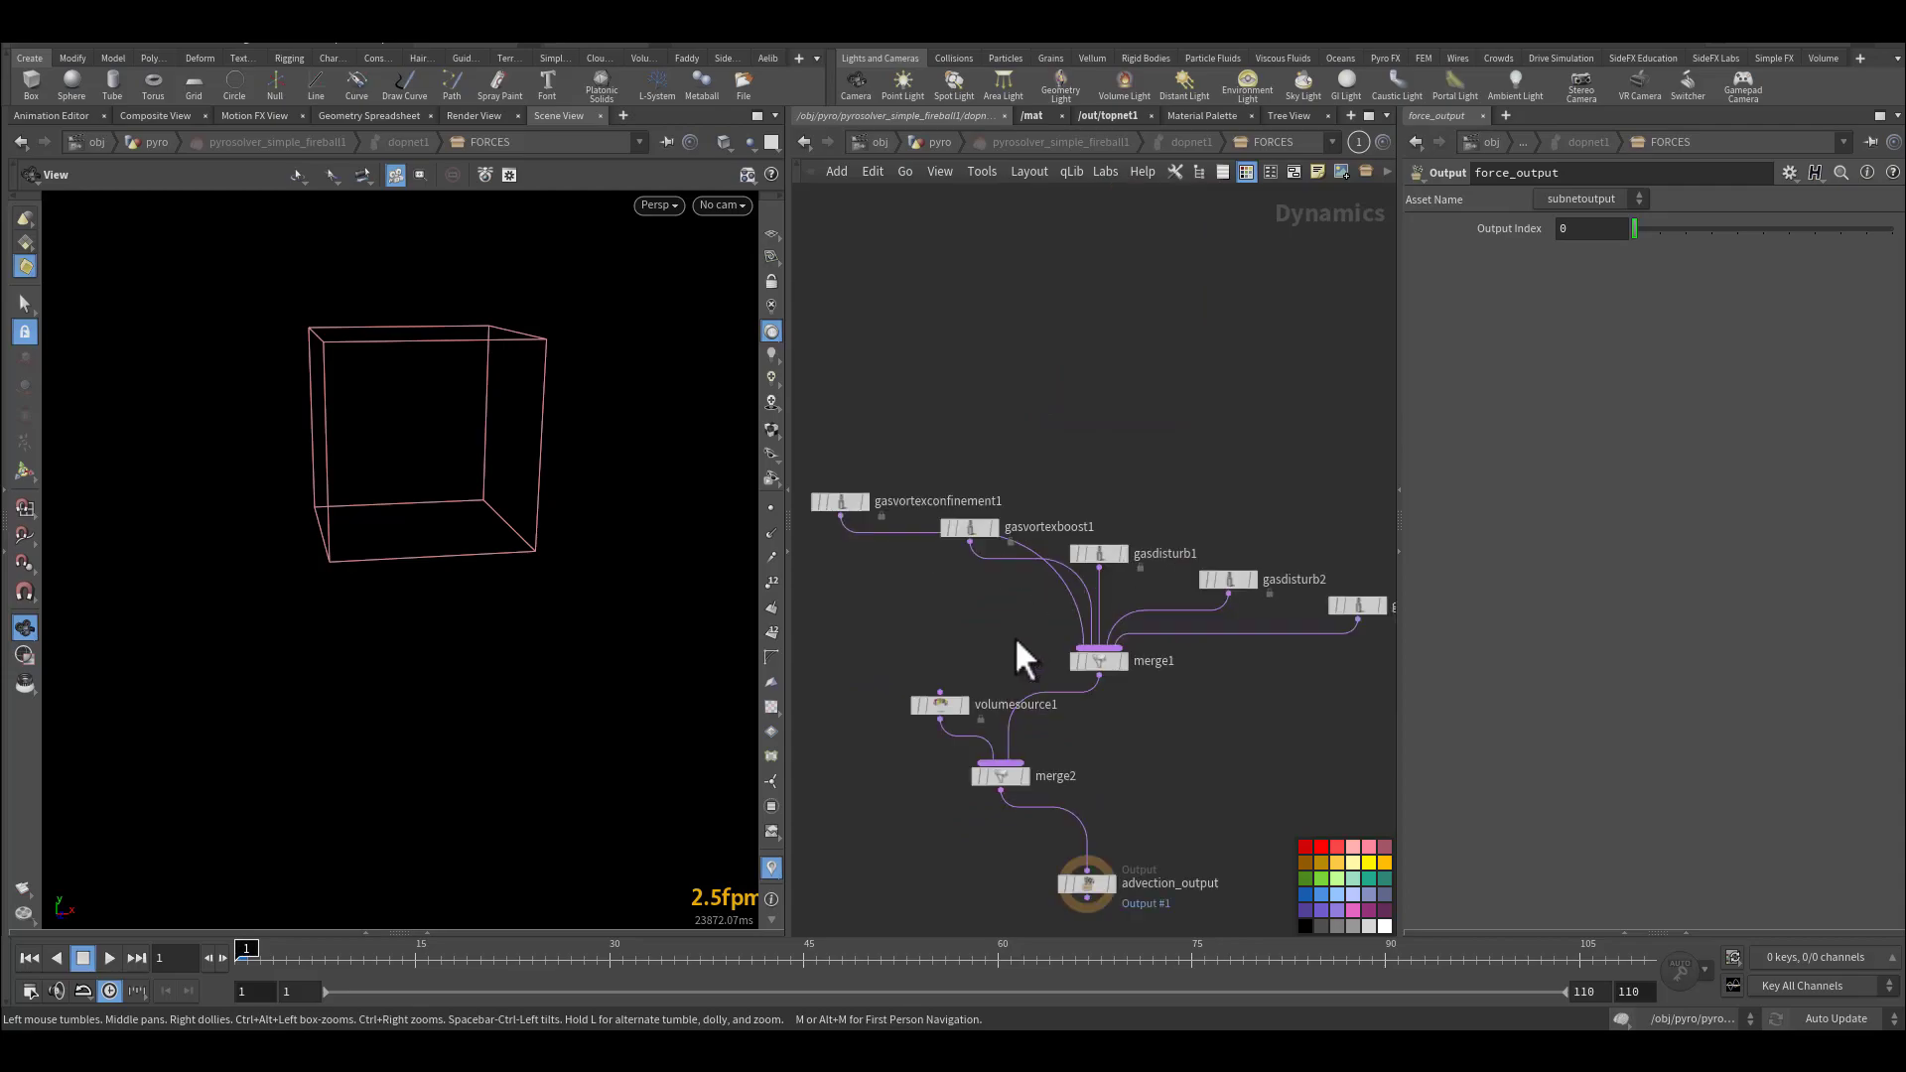
drag(987, 640, 887, 747)
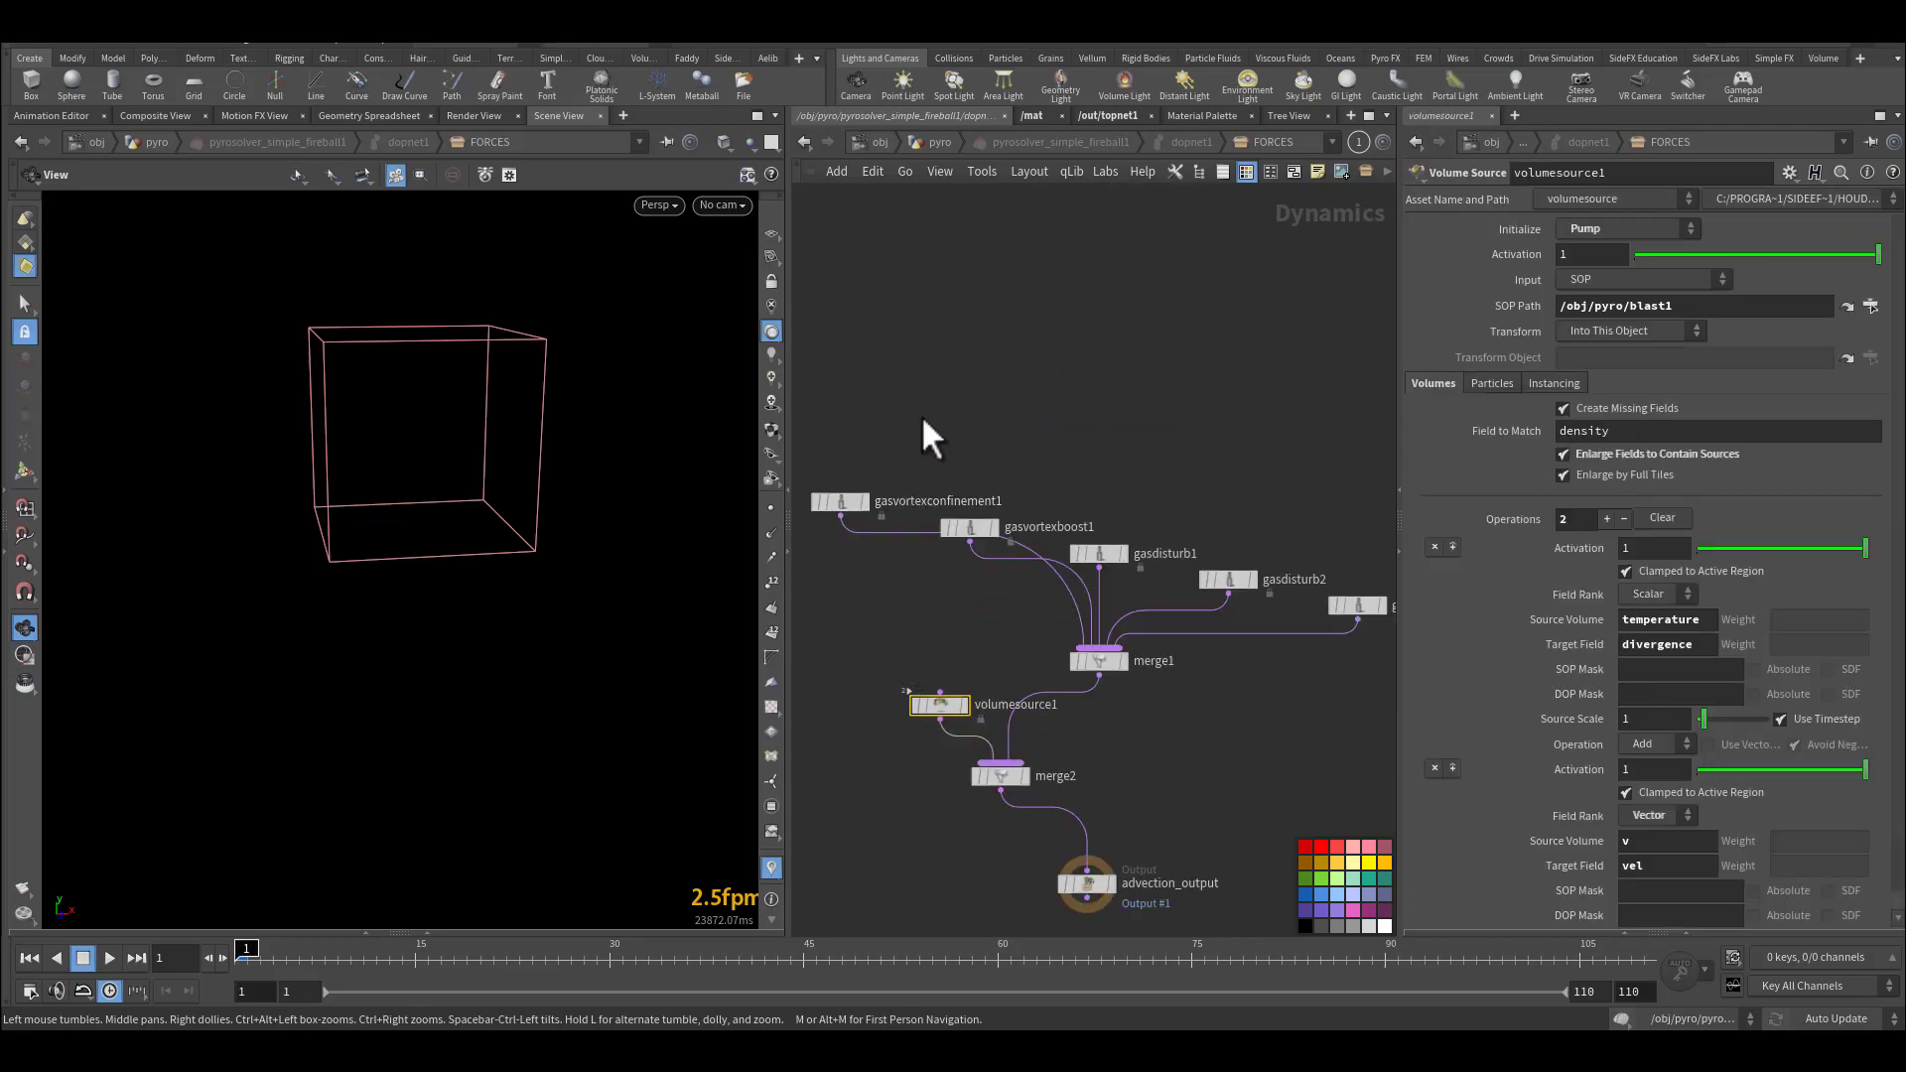
drag(872, 481, 1337, 640)
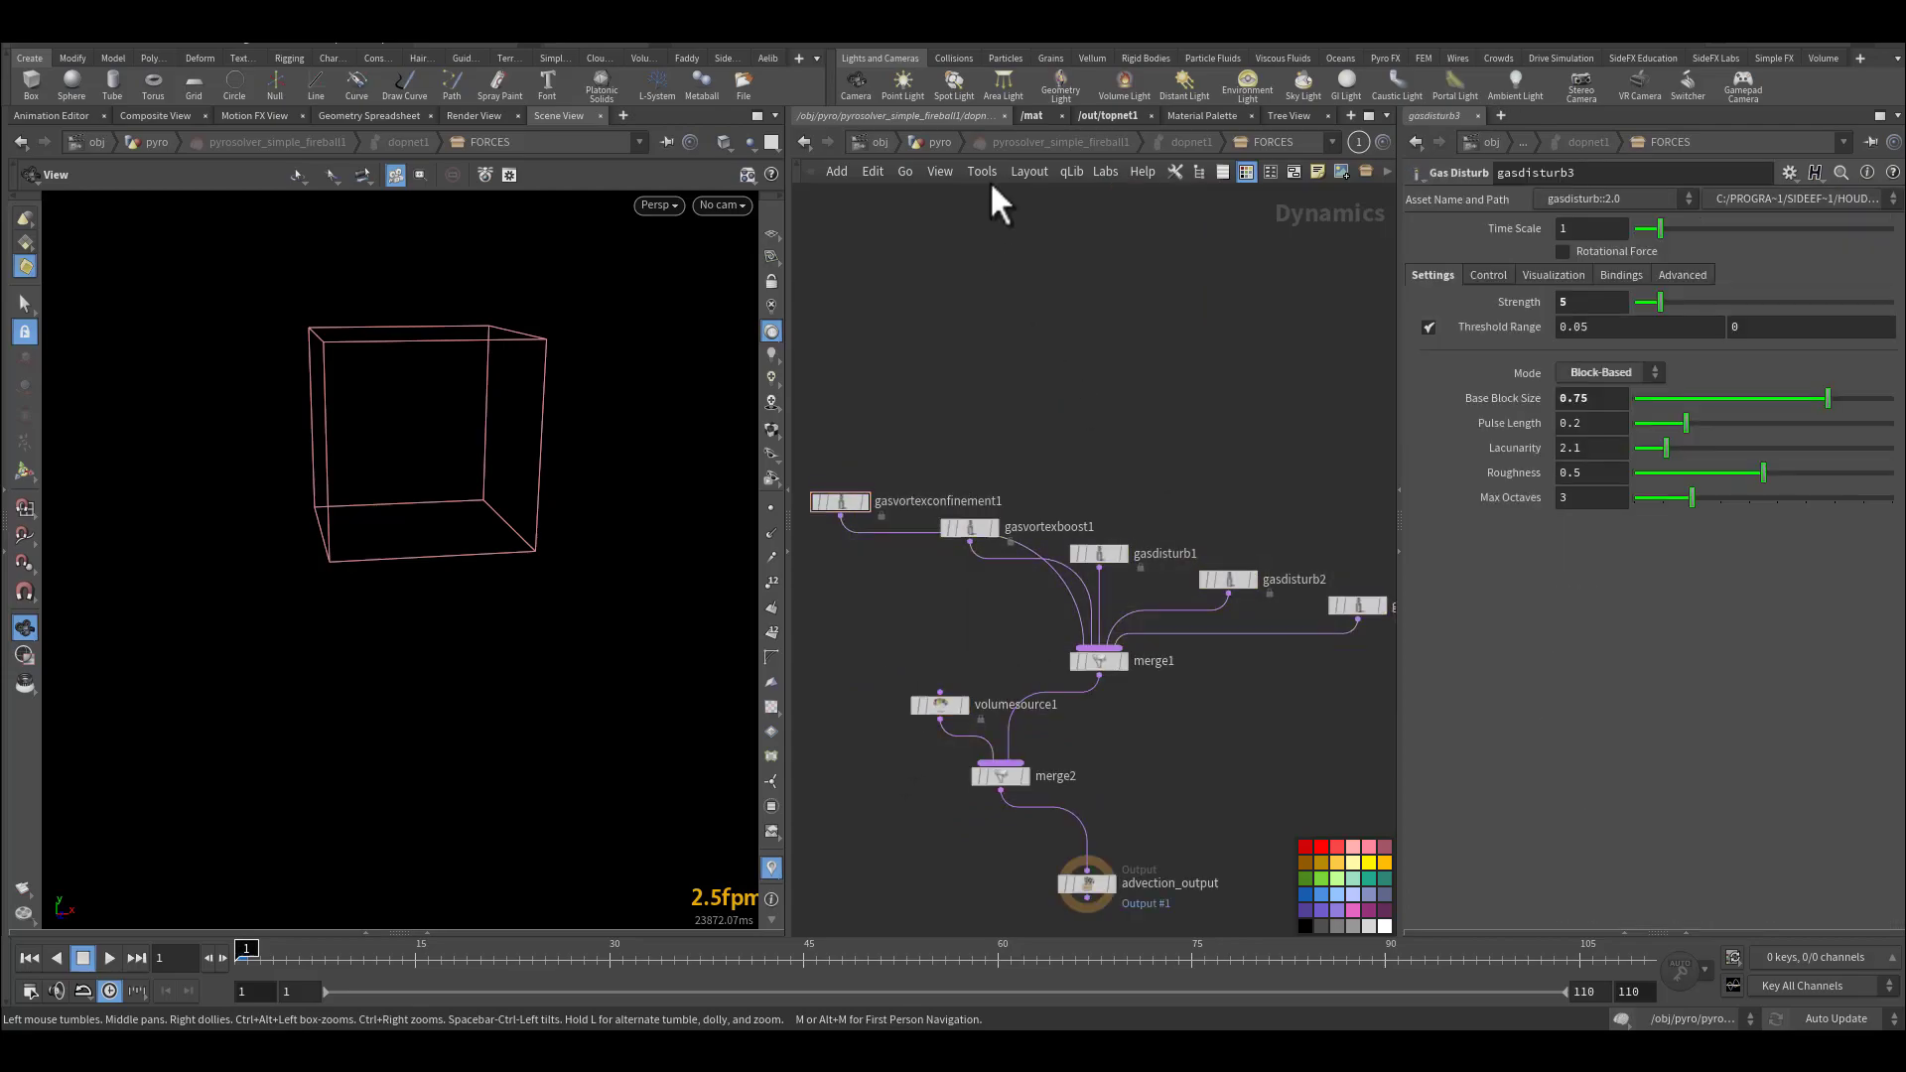
click(940, 142)
click(1185, 493)
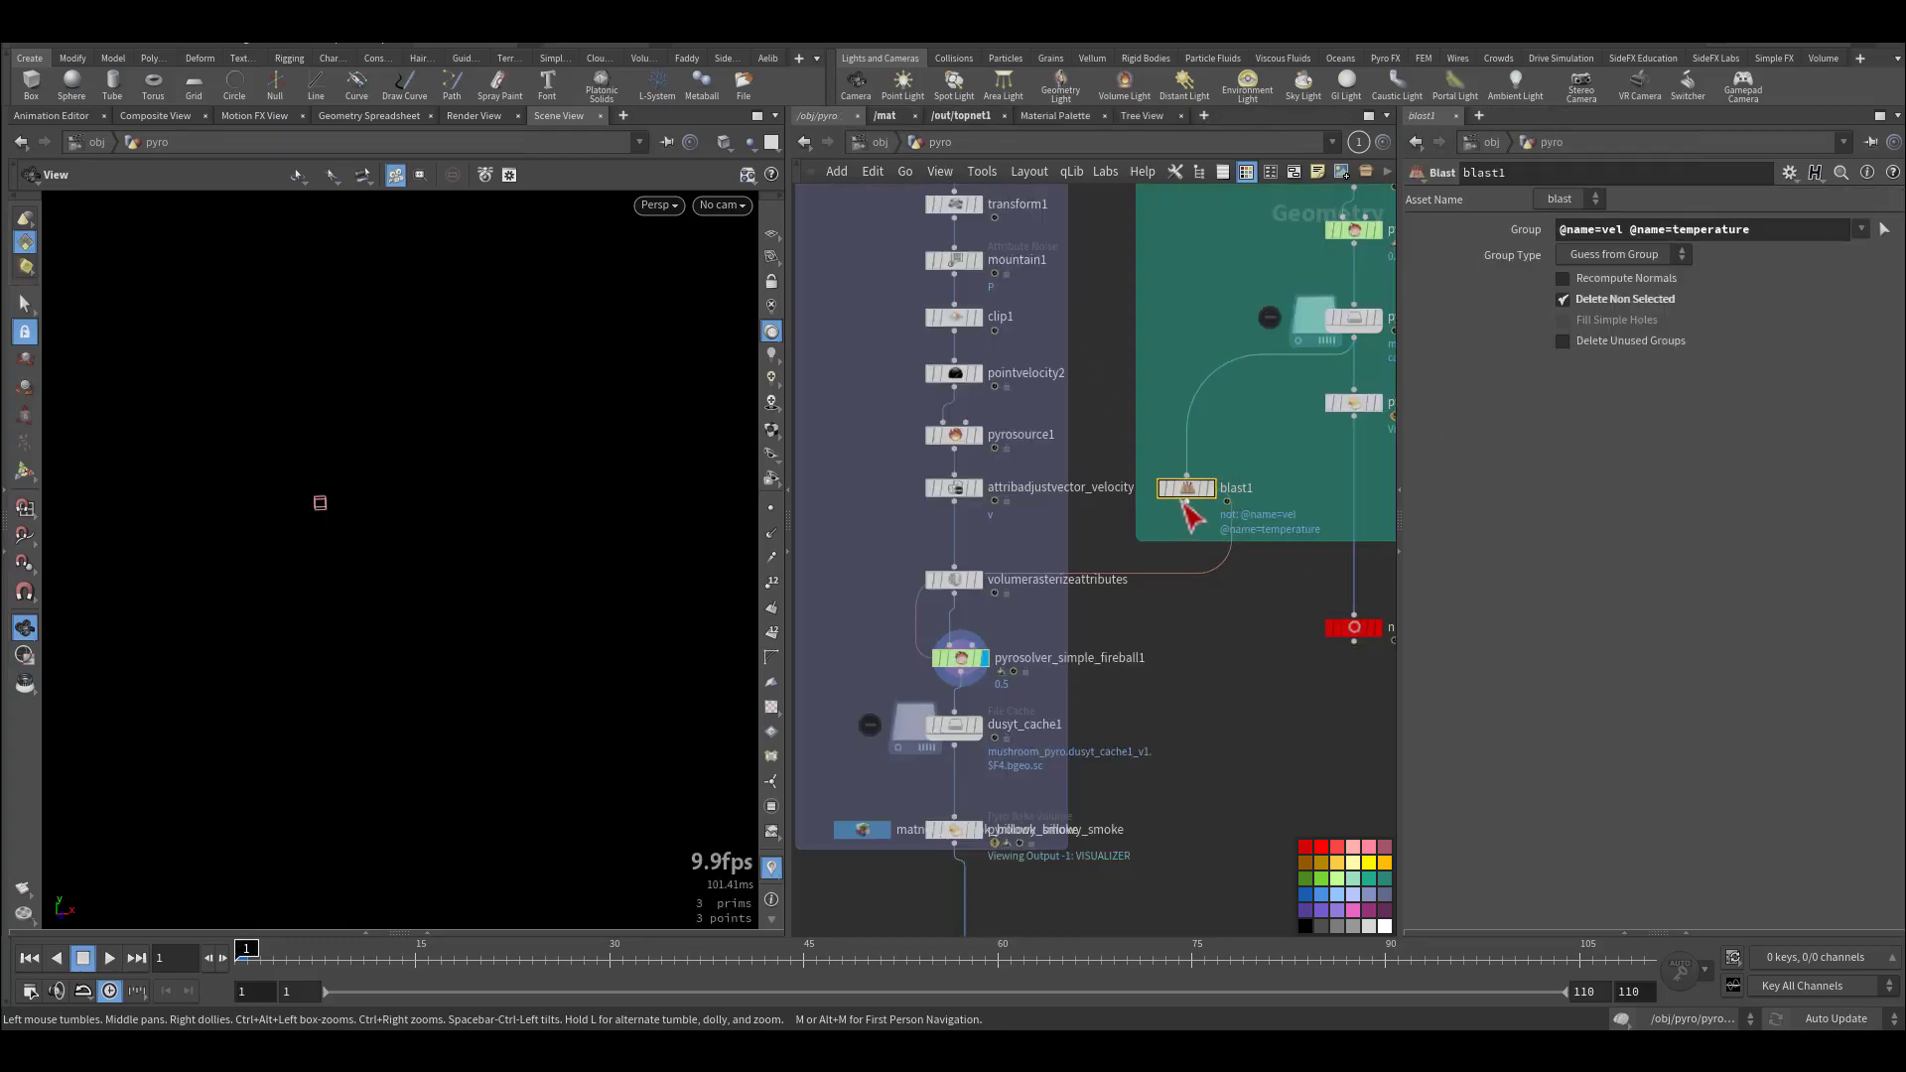
middle_click(1187, 496)
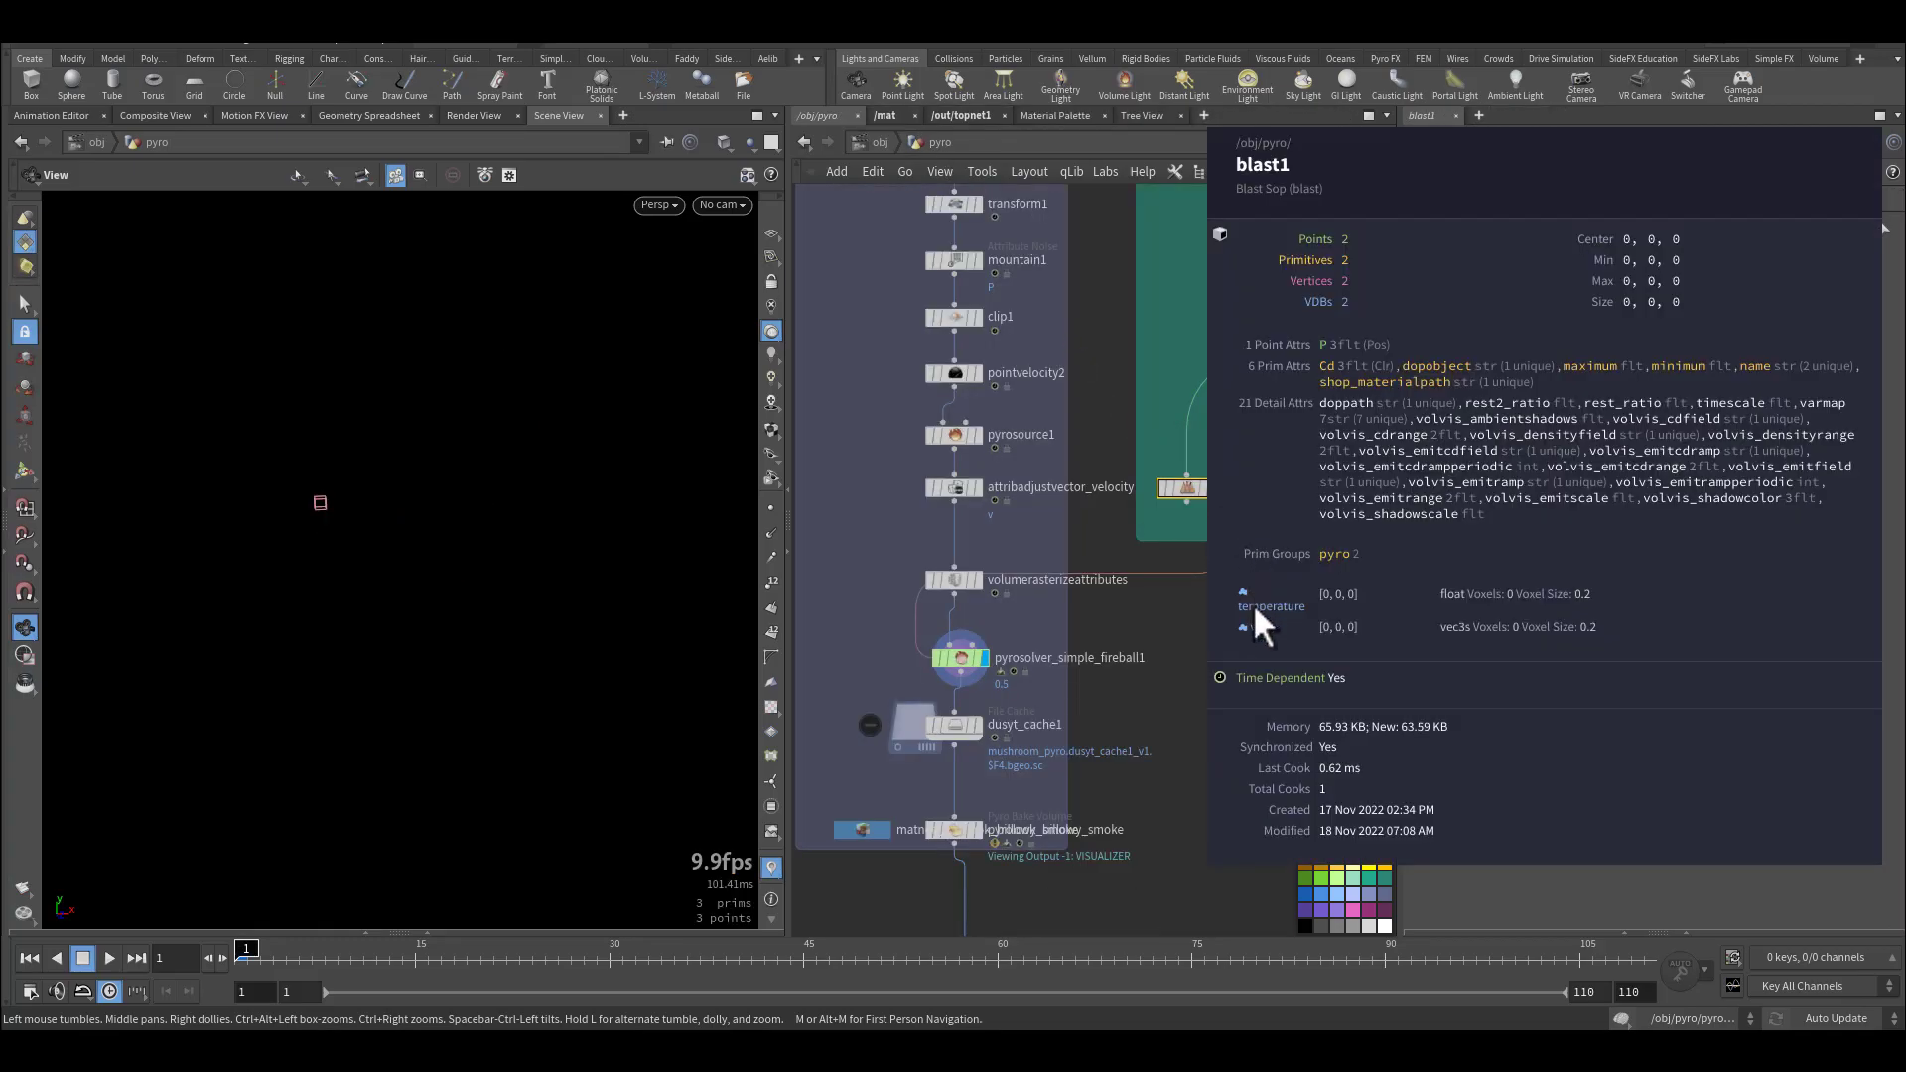
double_click(962, 660)
In volumesource1, review the blast1 SOP path and fields, and set velocity Source Volume to vel.
middle_drag(951, 635, 1051, 535)
click(1039, 603)
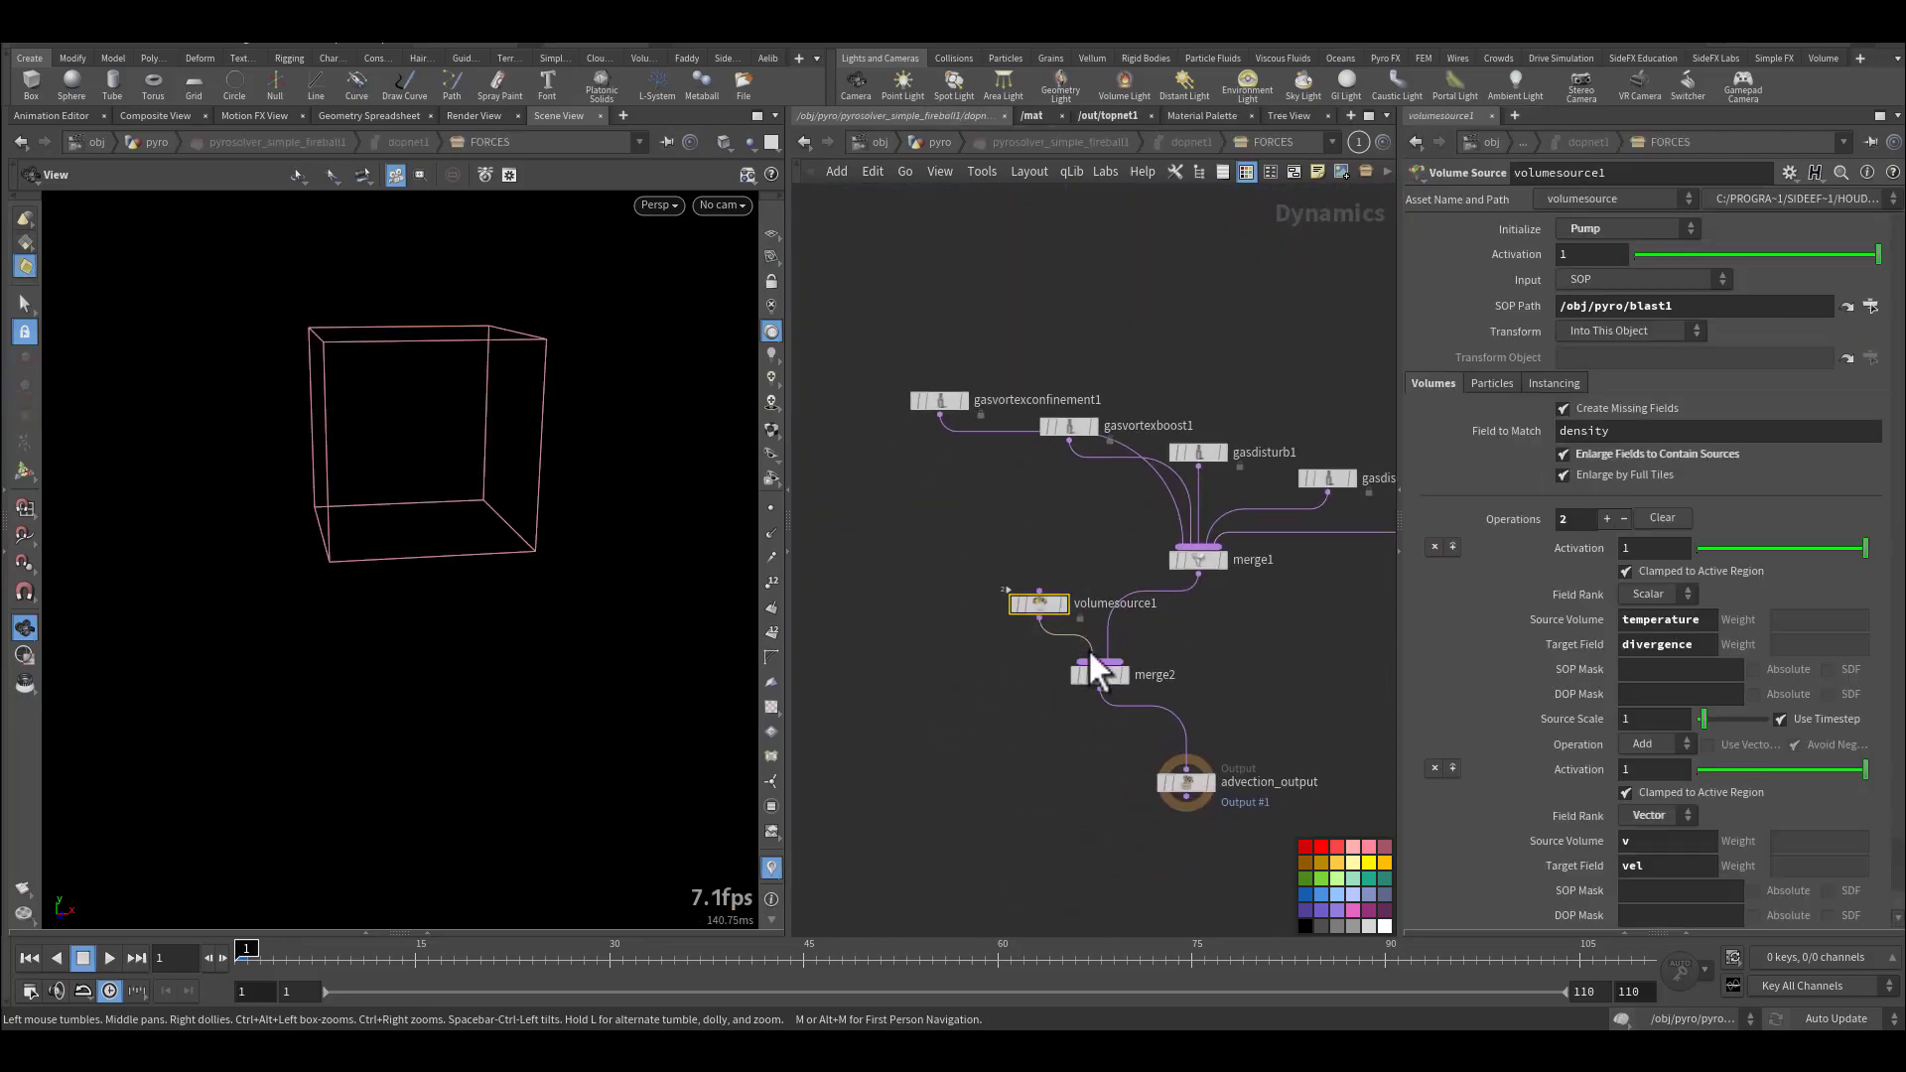
scroll(1070, 576, up, 4)
middle_drag(1277, 488, 1156, 510)
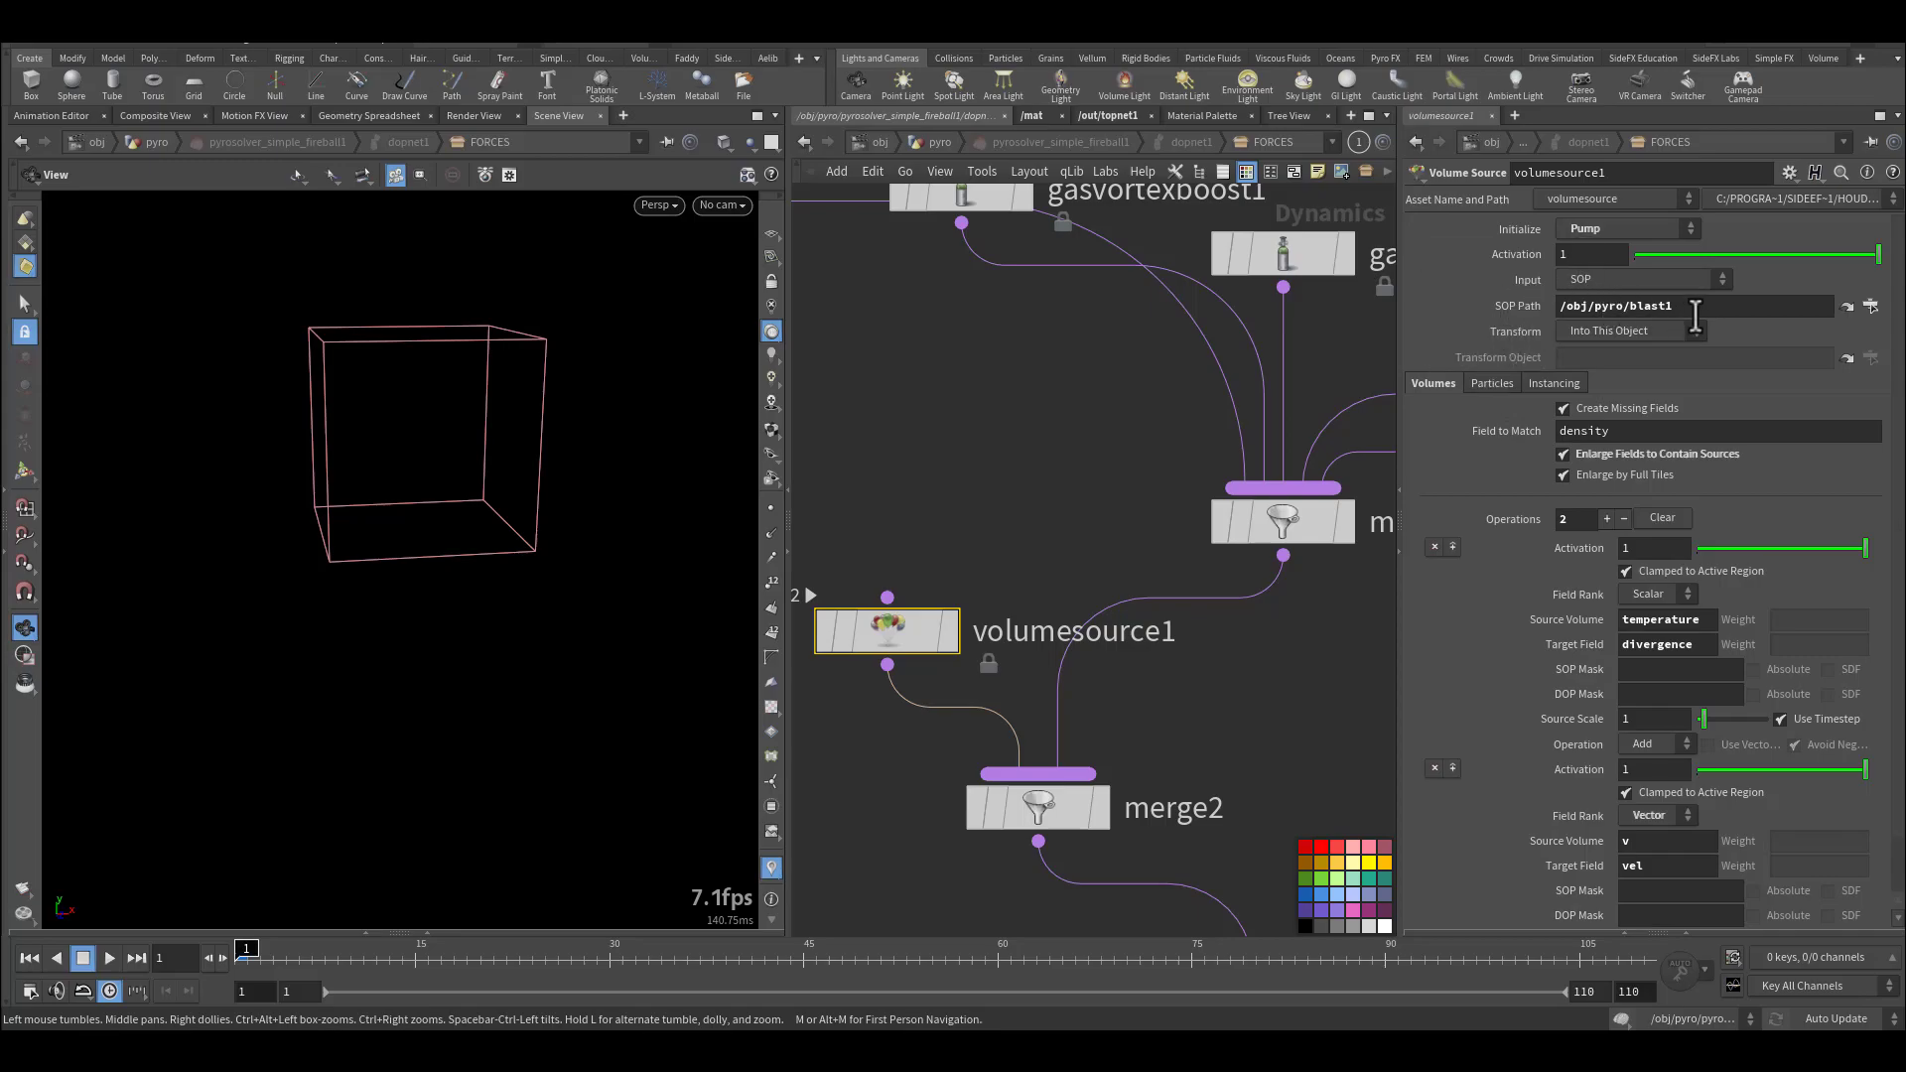
drag(1688, 307, 1556, 306)
drag(1625, 433, 1523, 437)
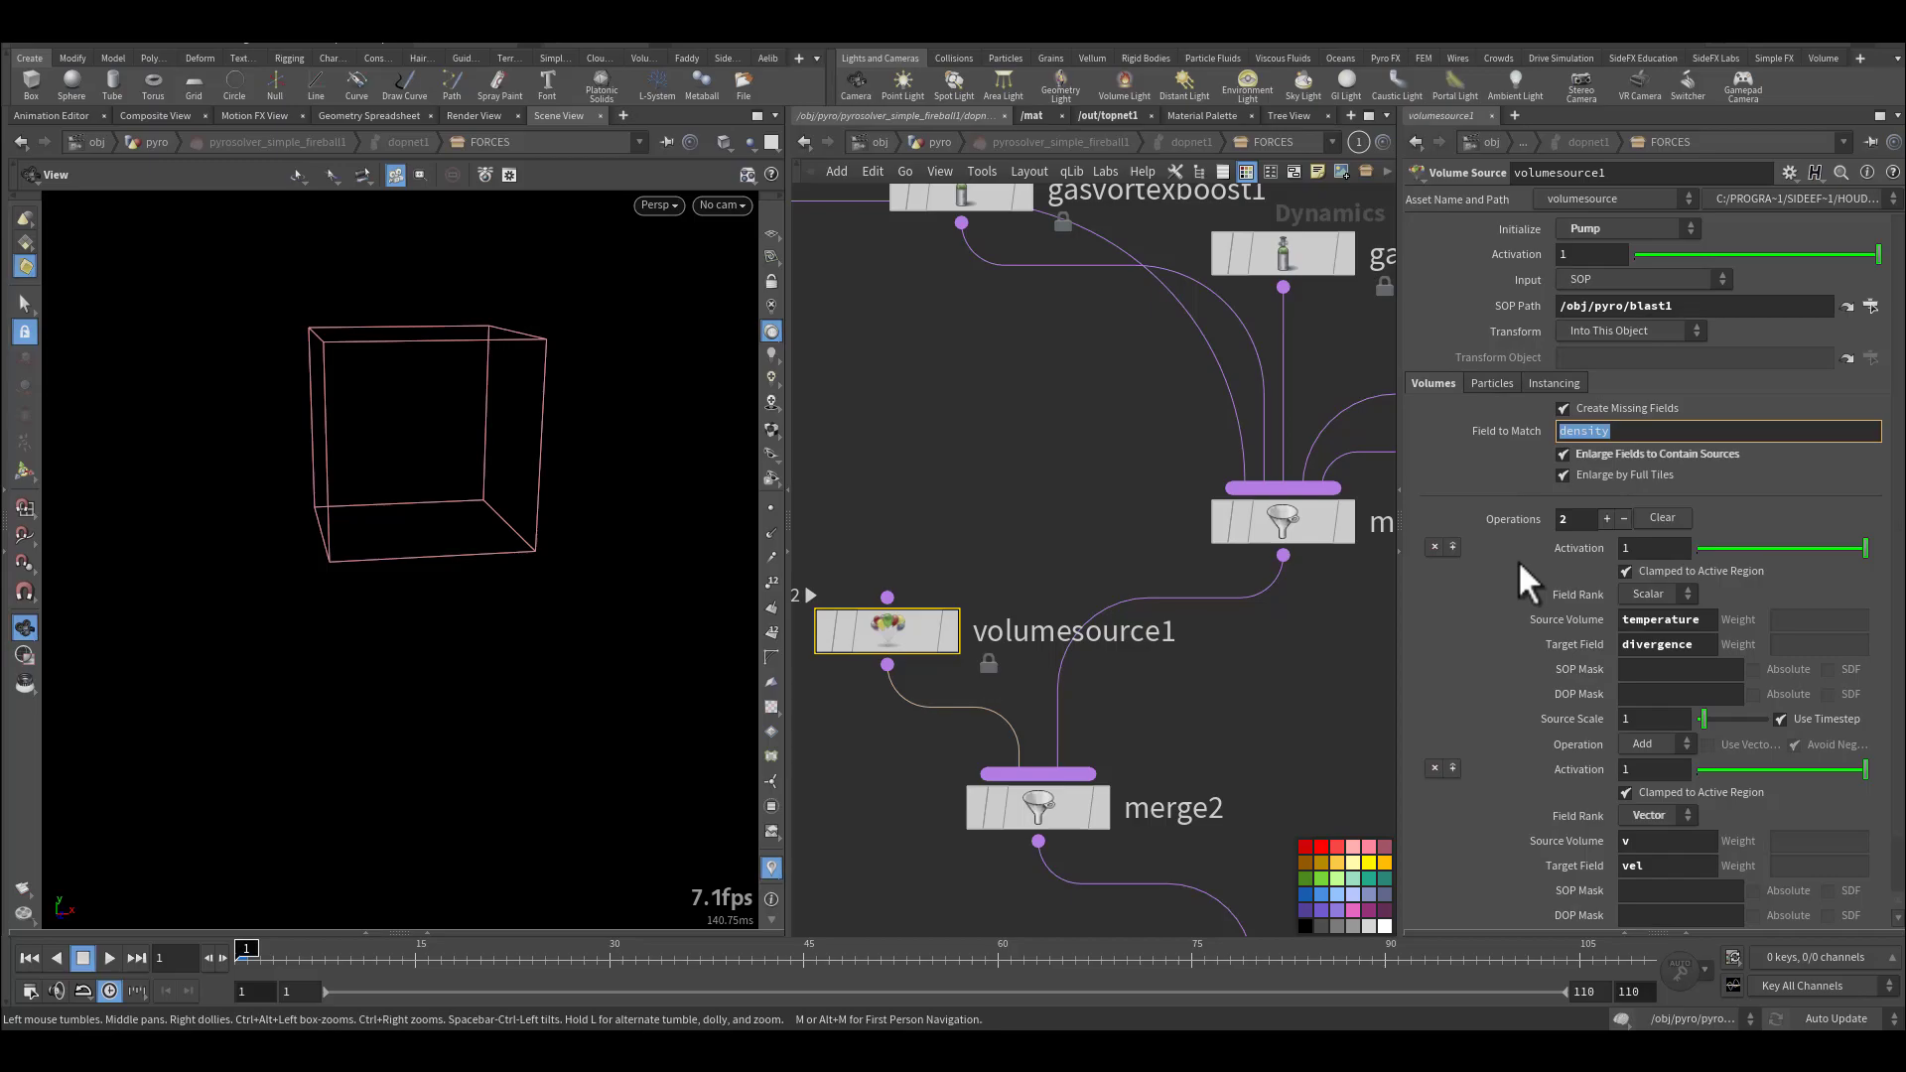
click(1698, 627)
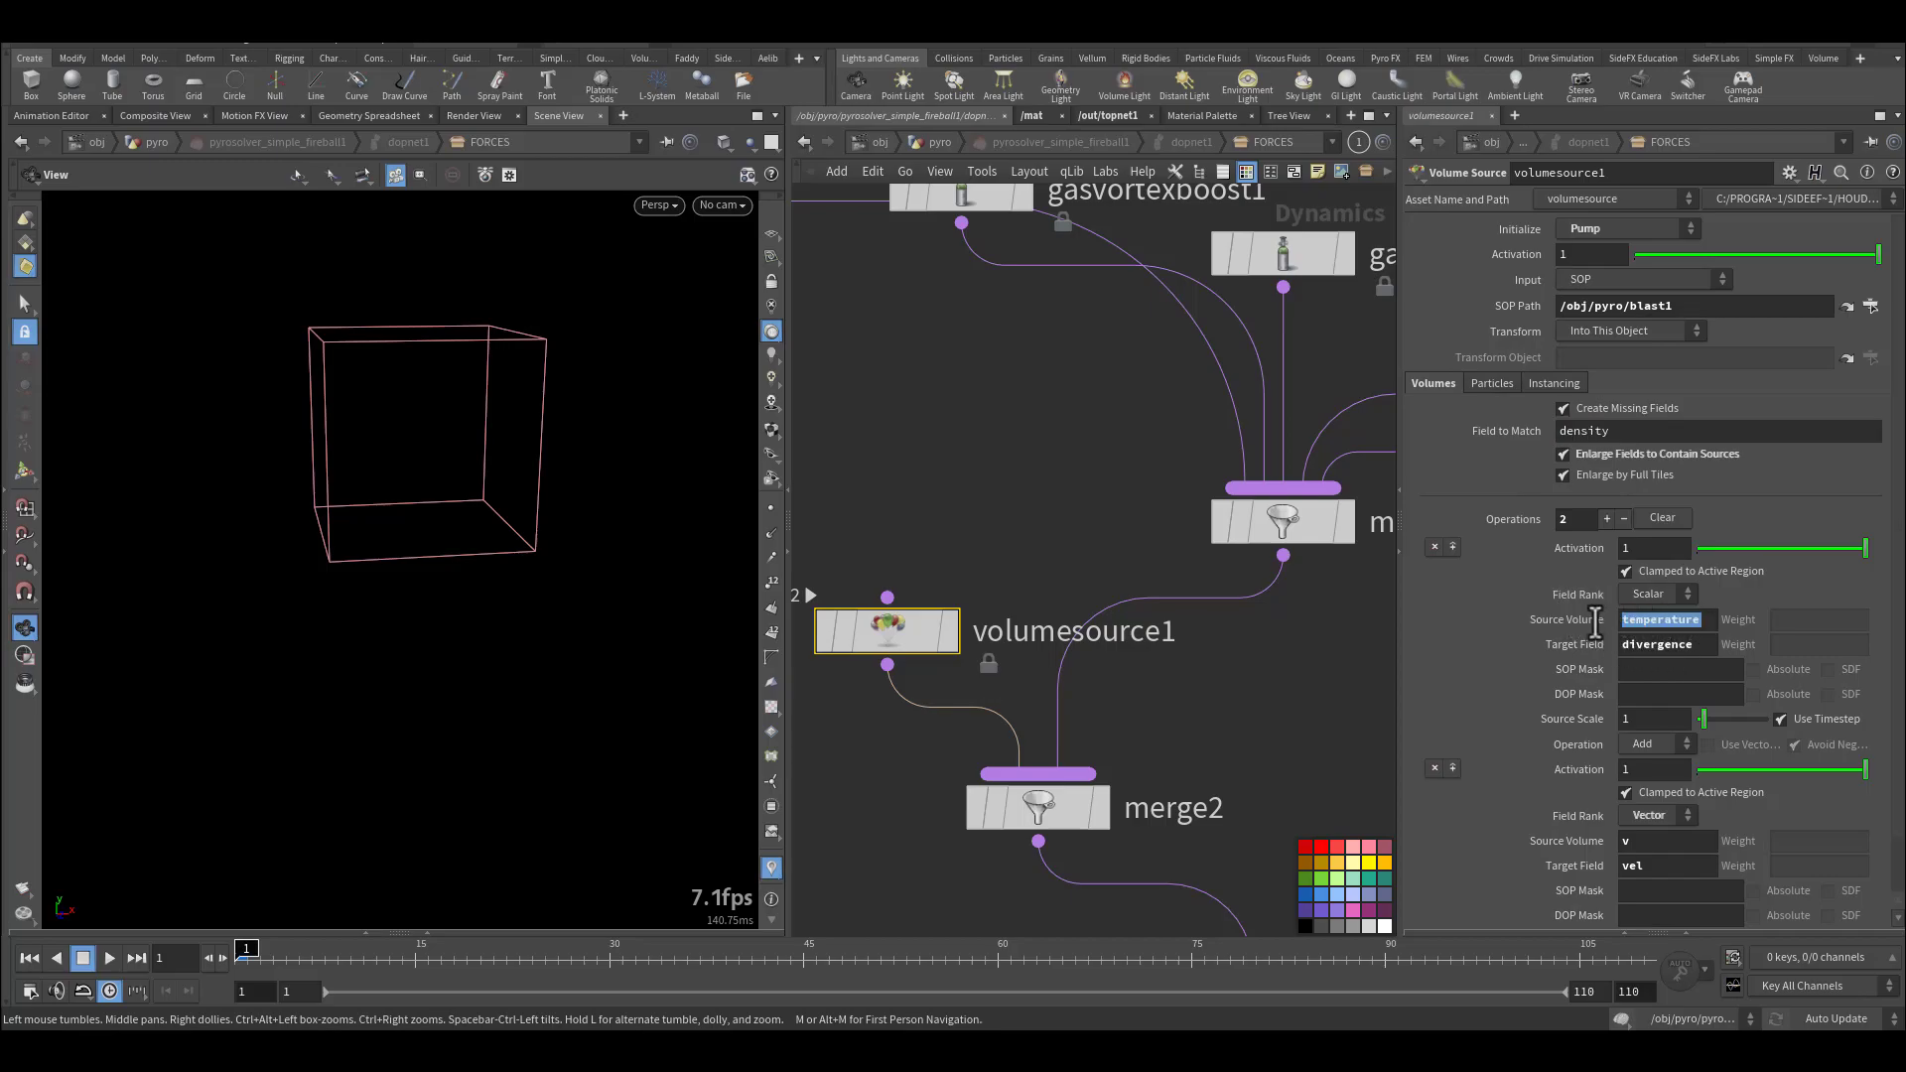
drag(1691, 647, 1609, 651)
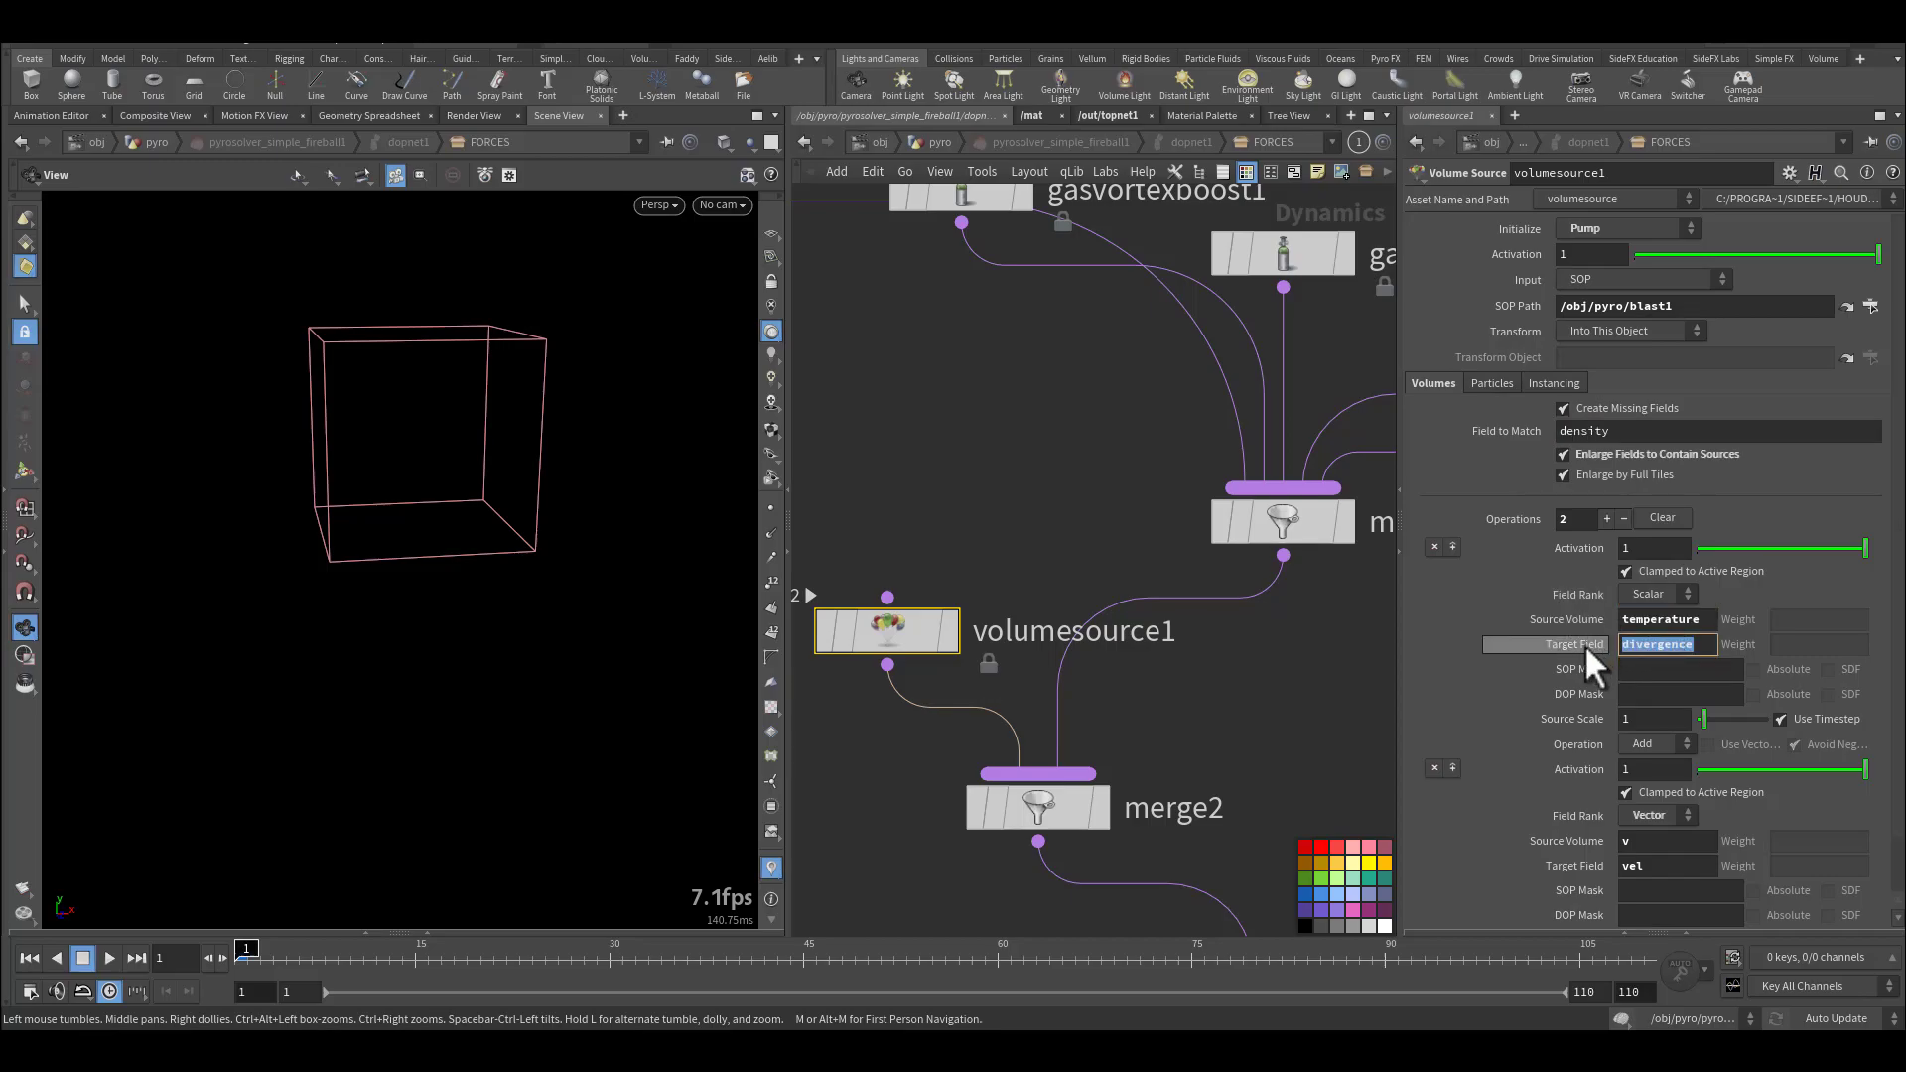
scroll(1582, 645, down, 2)
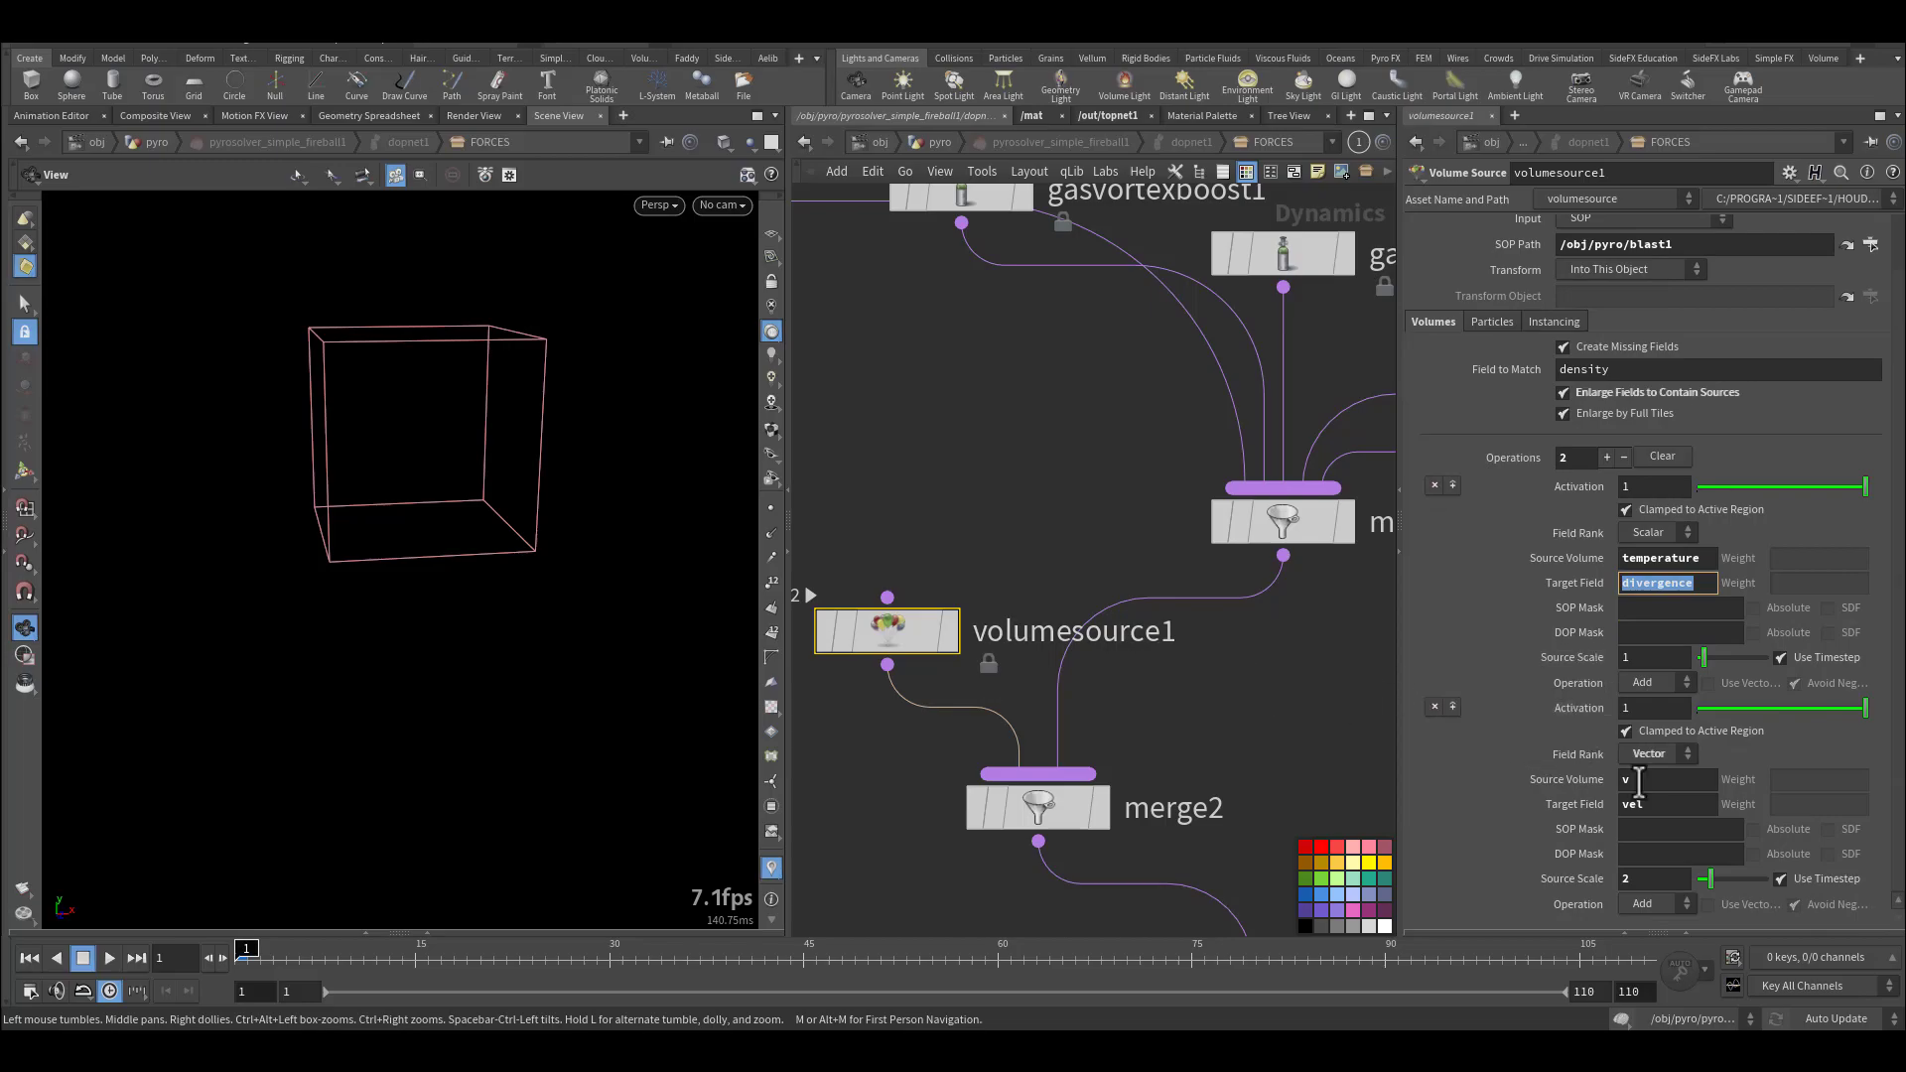
drag(1672, 785, 1548, 778)
click(1633, 882)
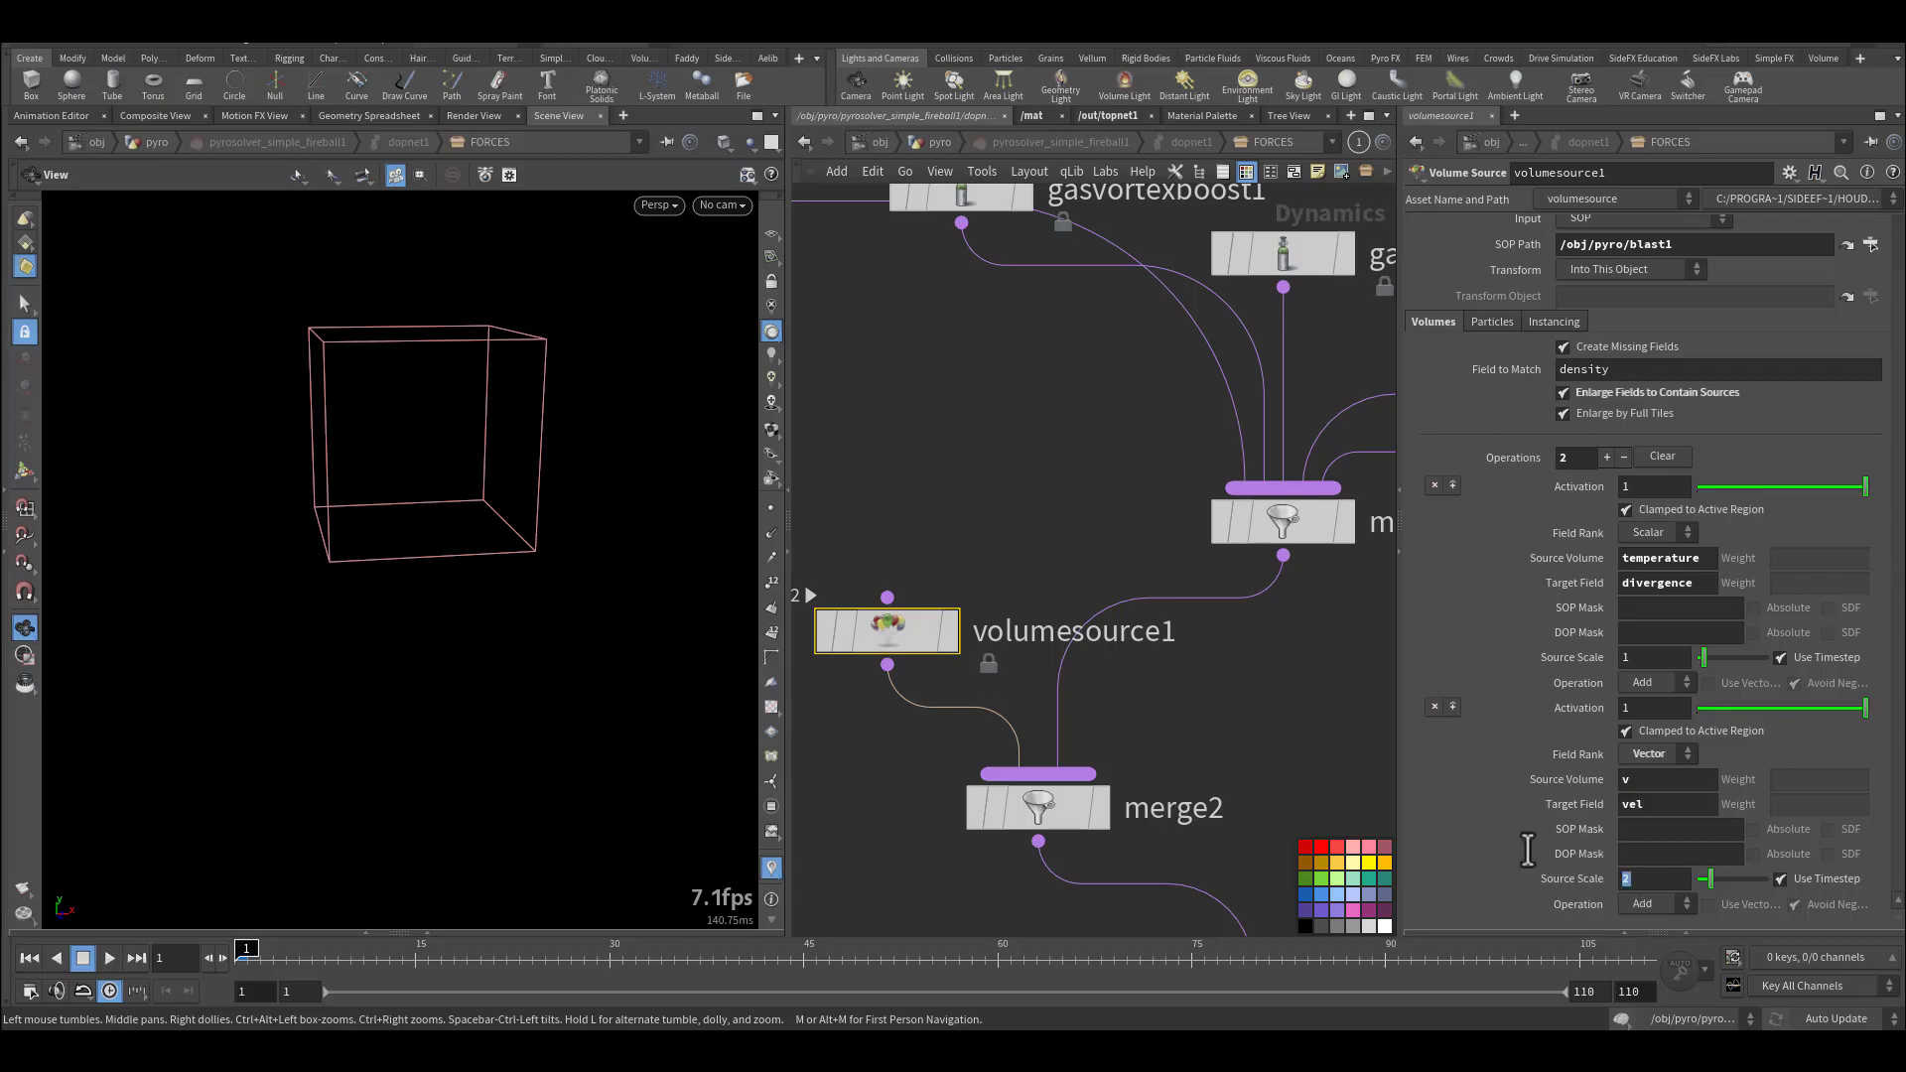
scroll(1509, 685, up, 2)
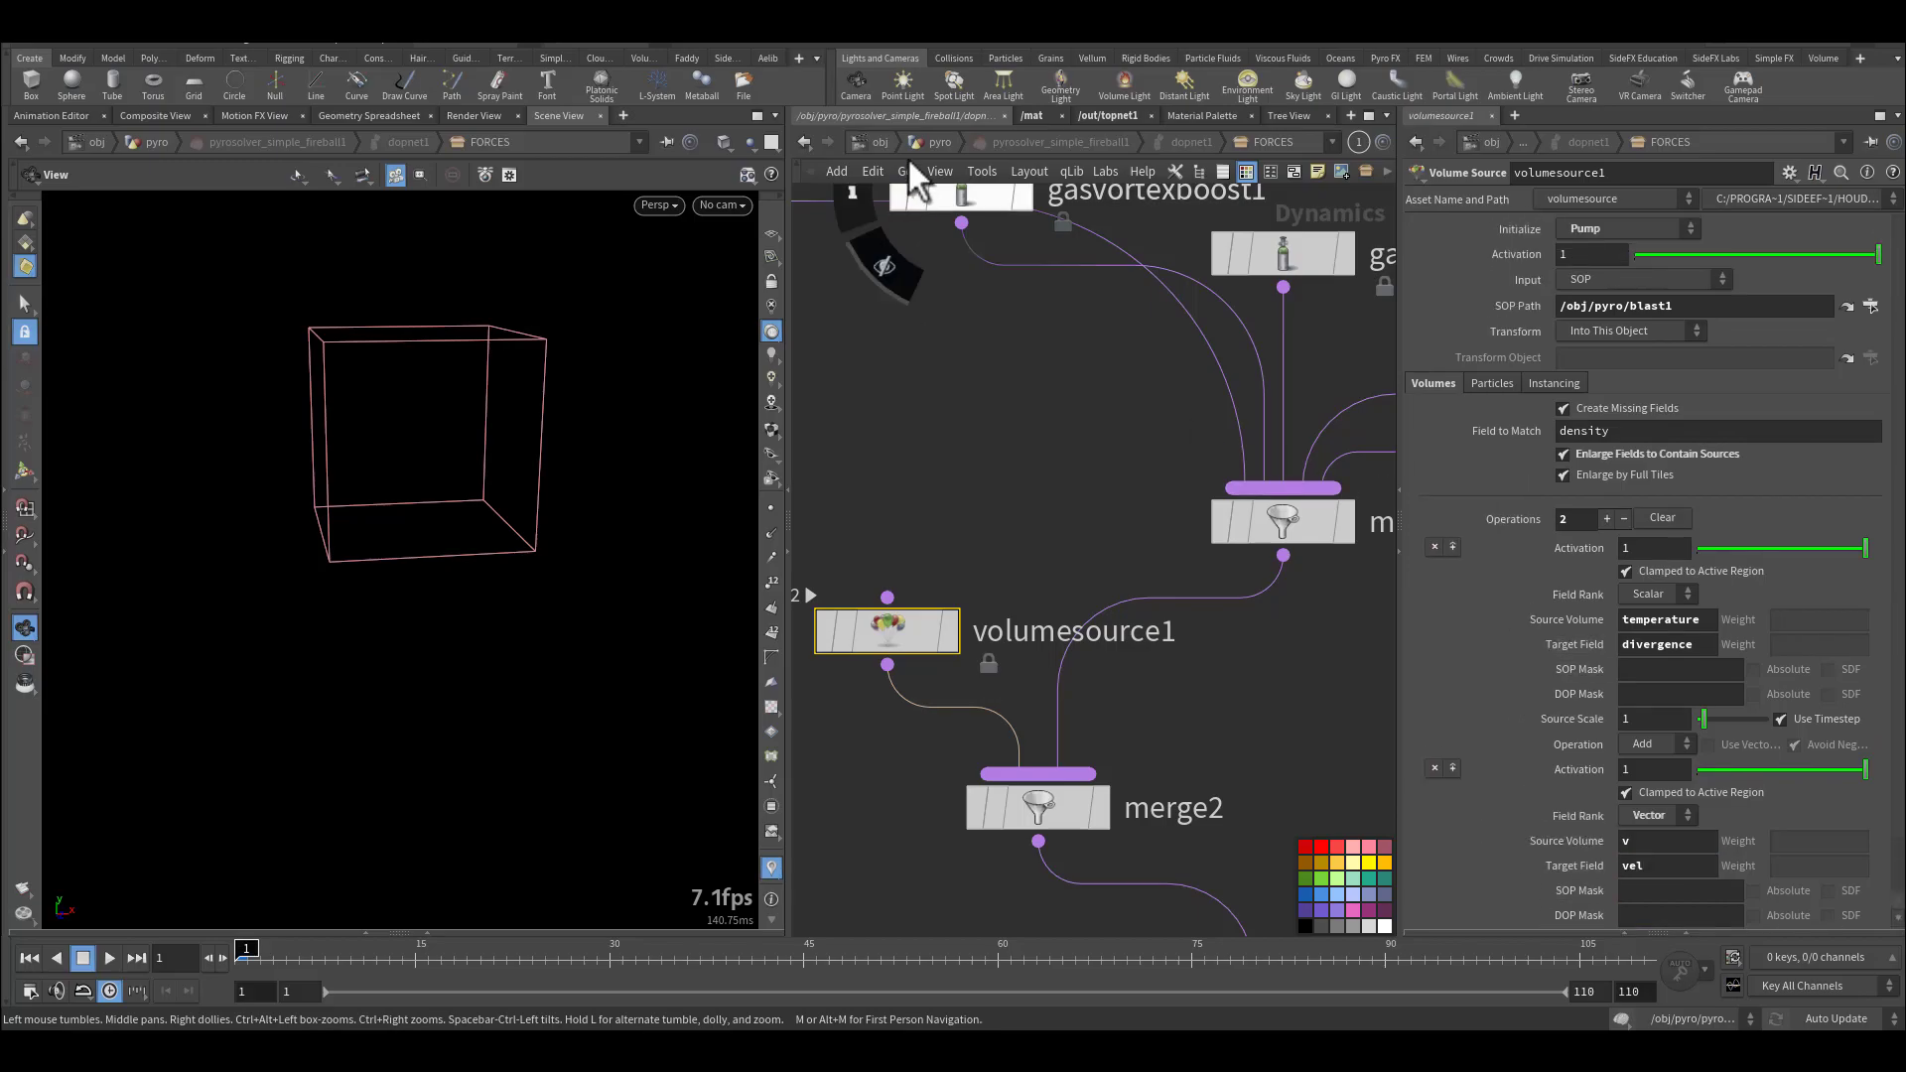
Recheck blast1's fields and volumesource1, then return to the pyro network's cache nodes.
click(937, 142)
middle_click(1196, 493)
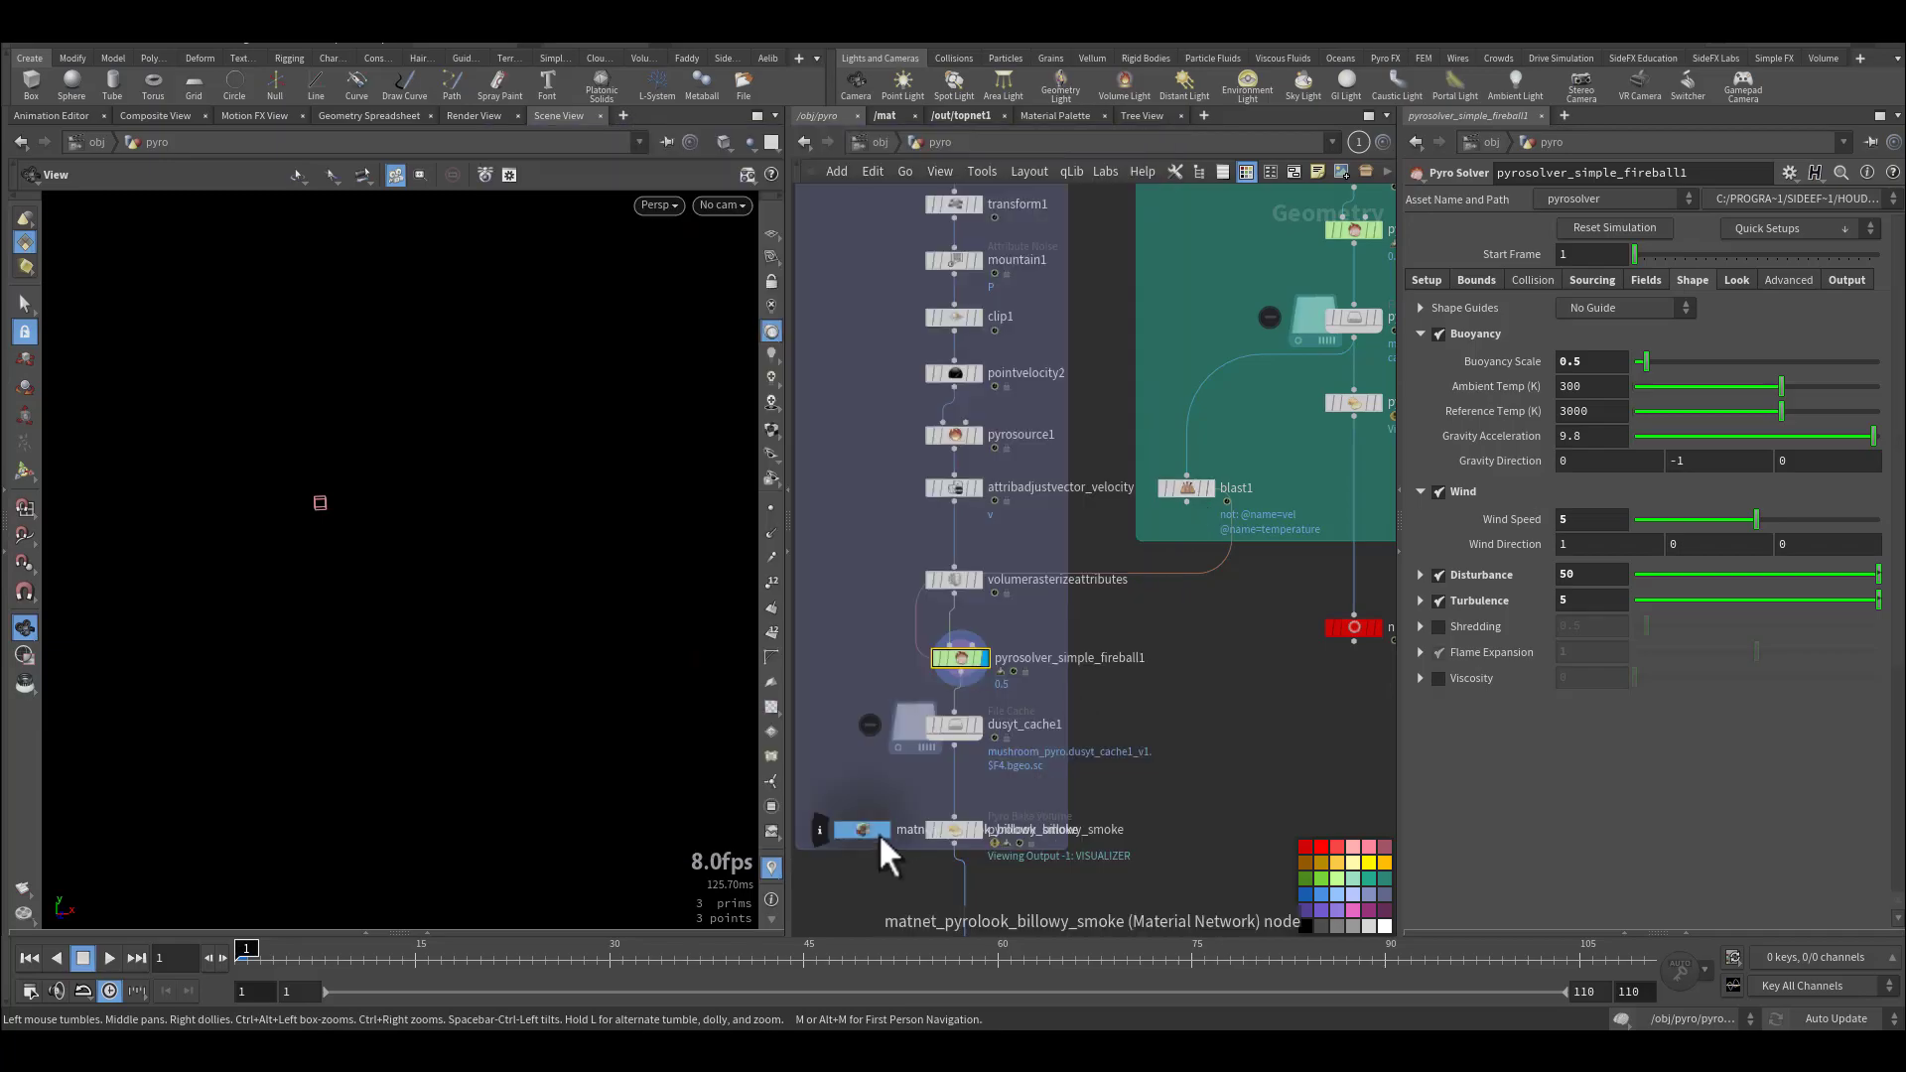
double_click(968, 661)
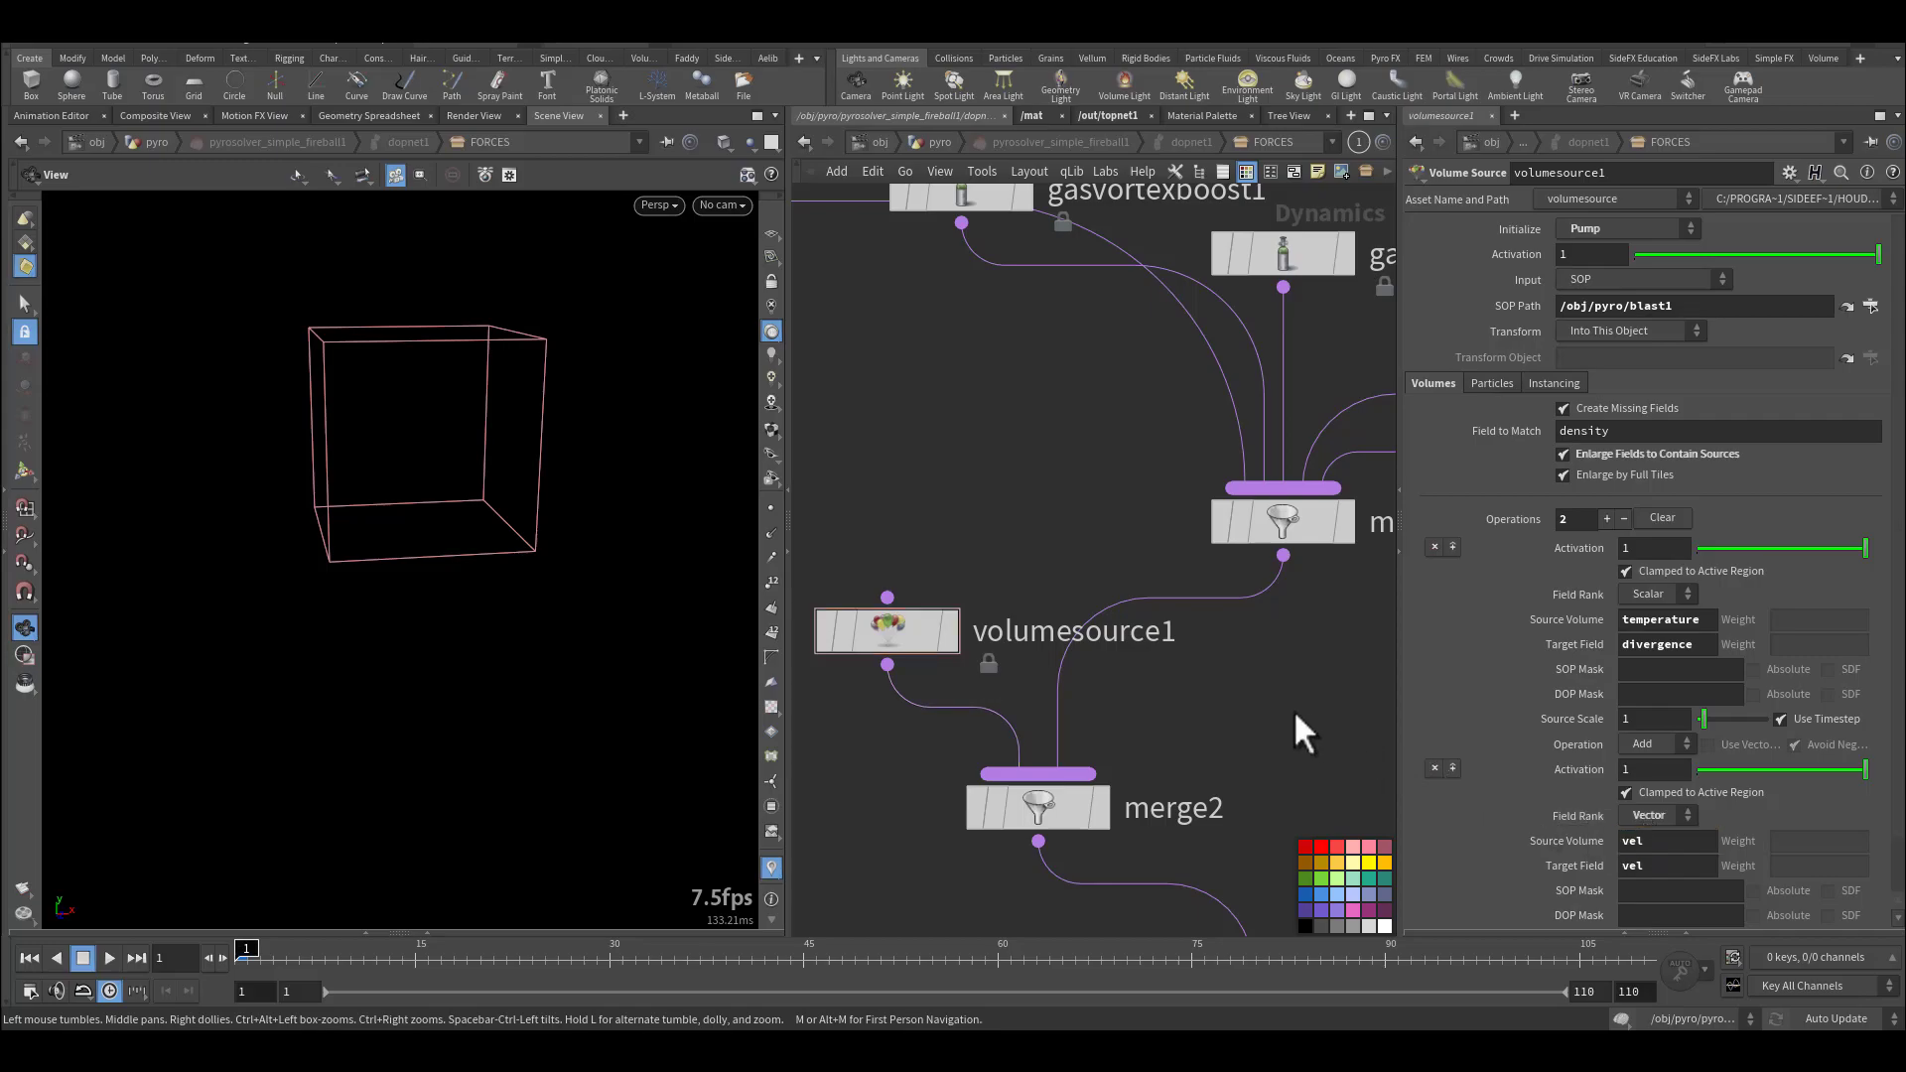
middle_drag(1297, 715, 1232, 731)
scroll(838, 643, up, 2)
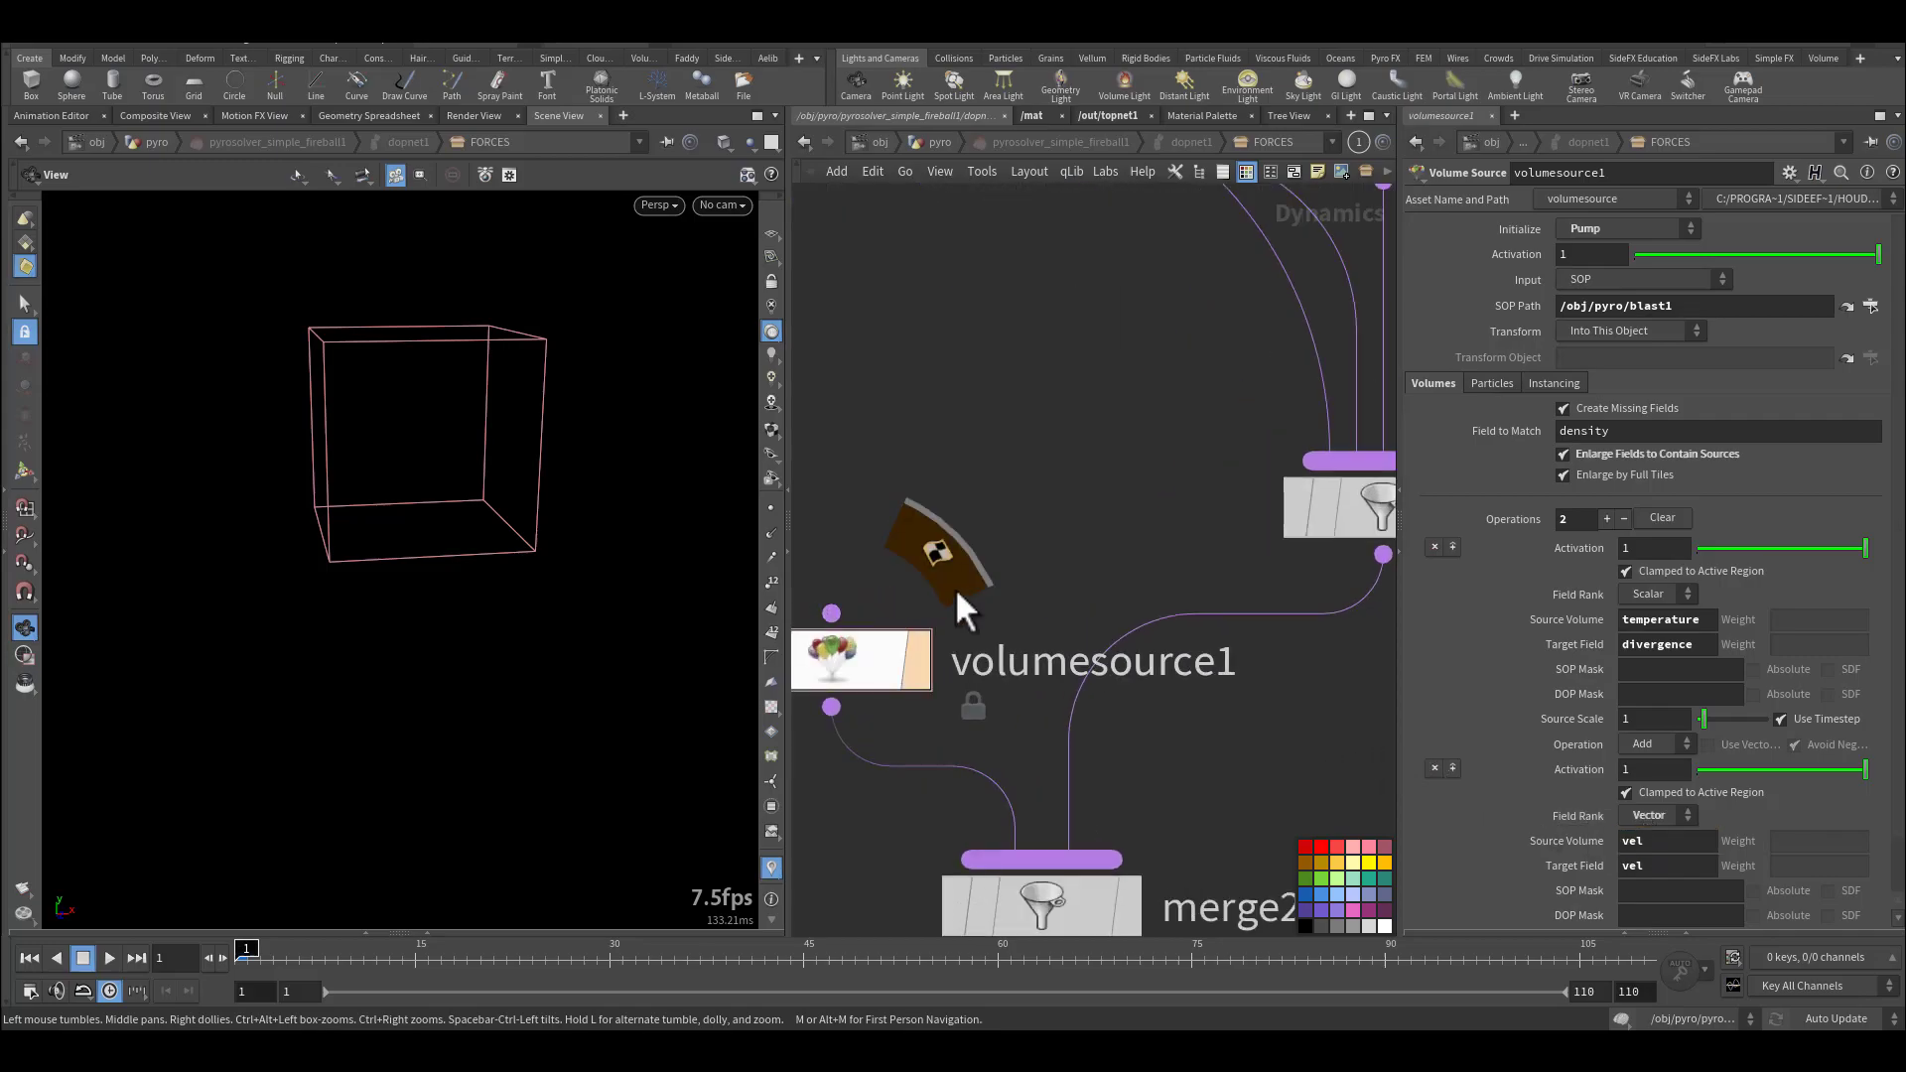
middle_drag(1047, 512, 1043, 427)
mouse_move(1041, 592)
scroll(1074, 444, down, 8)
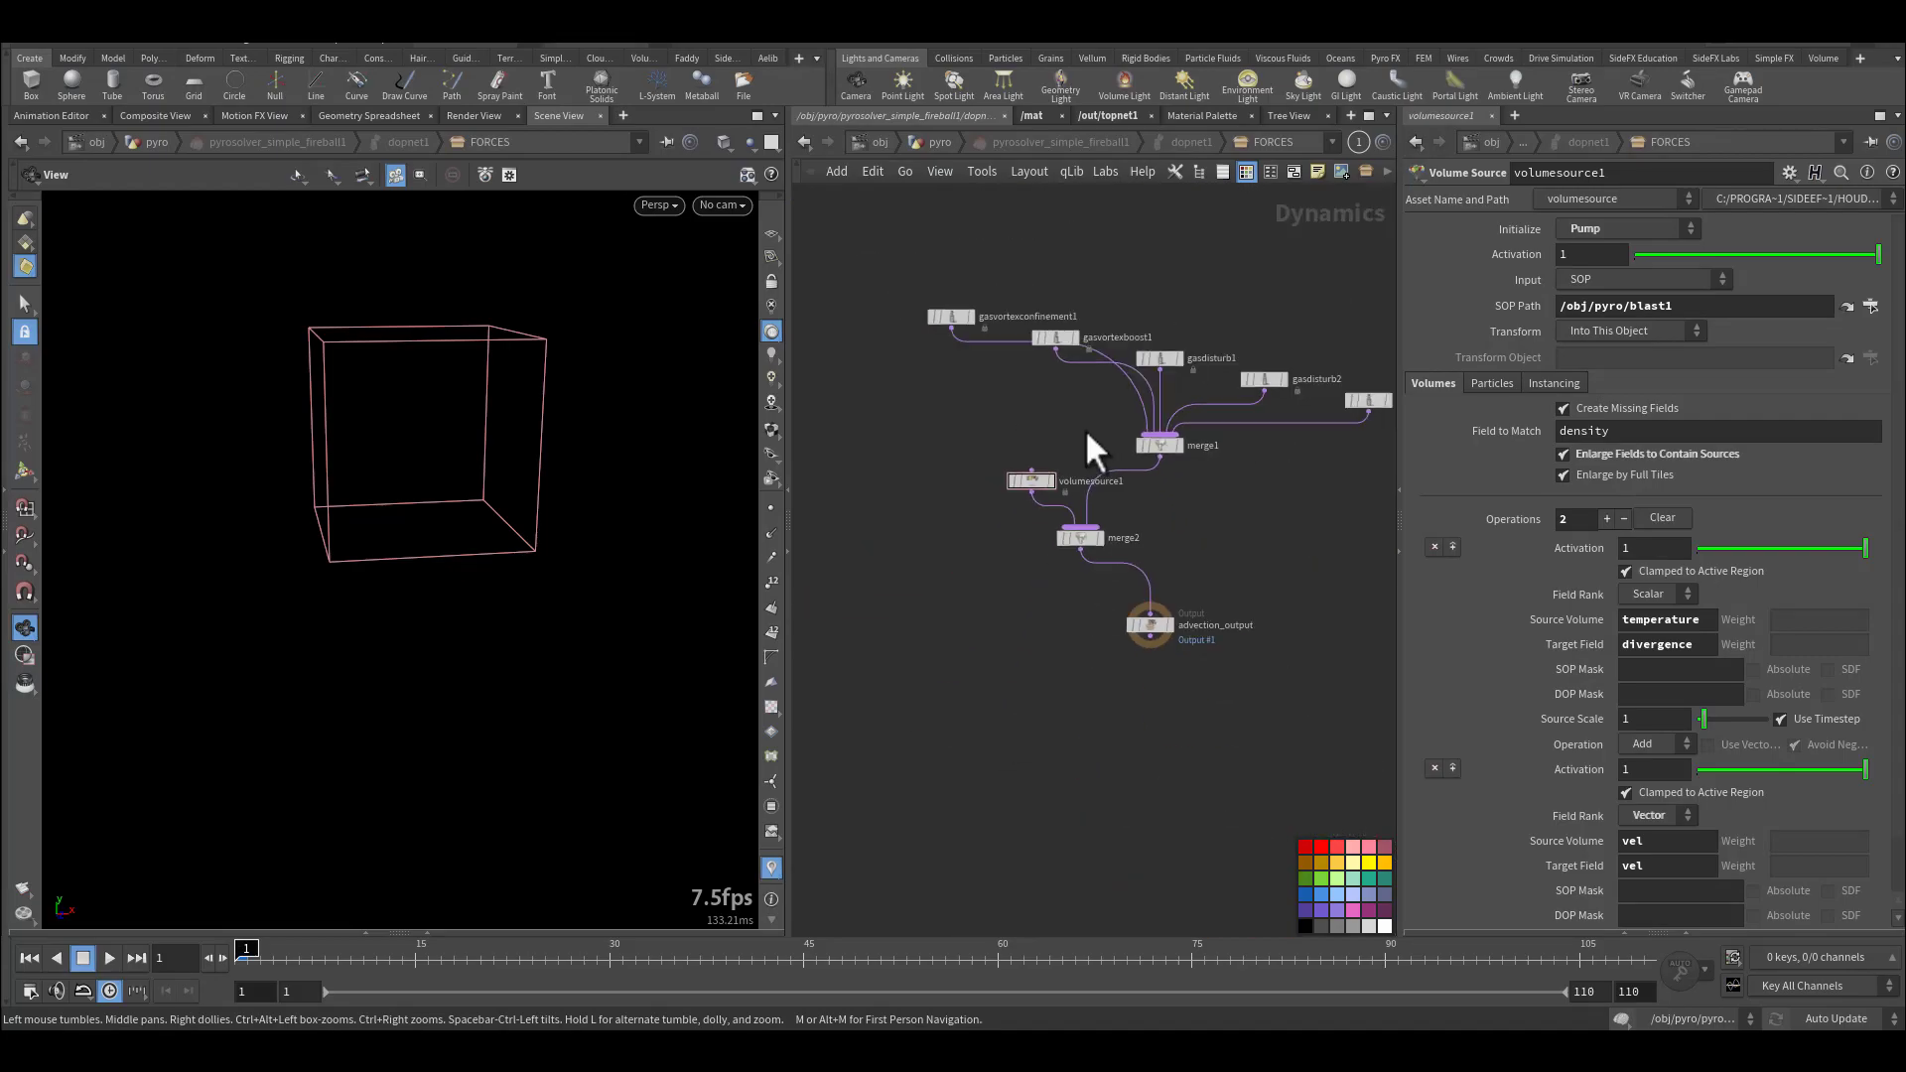
click(941, 143)
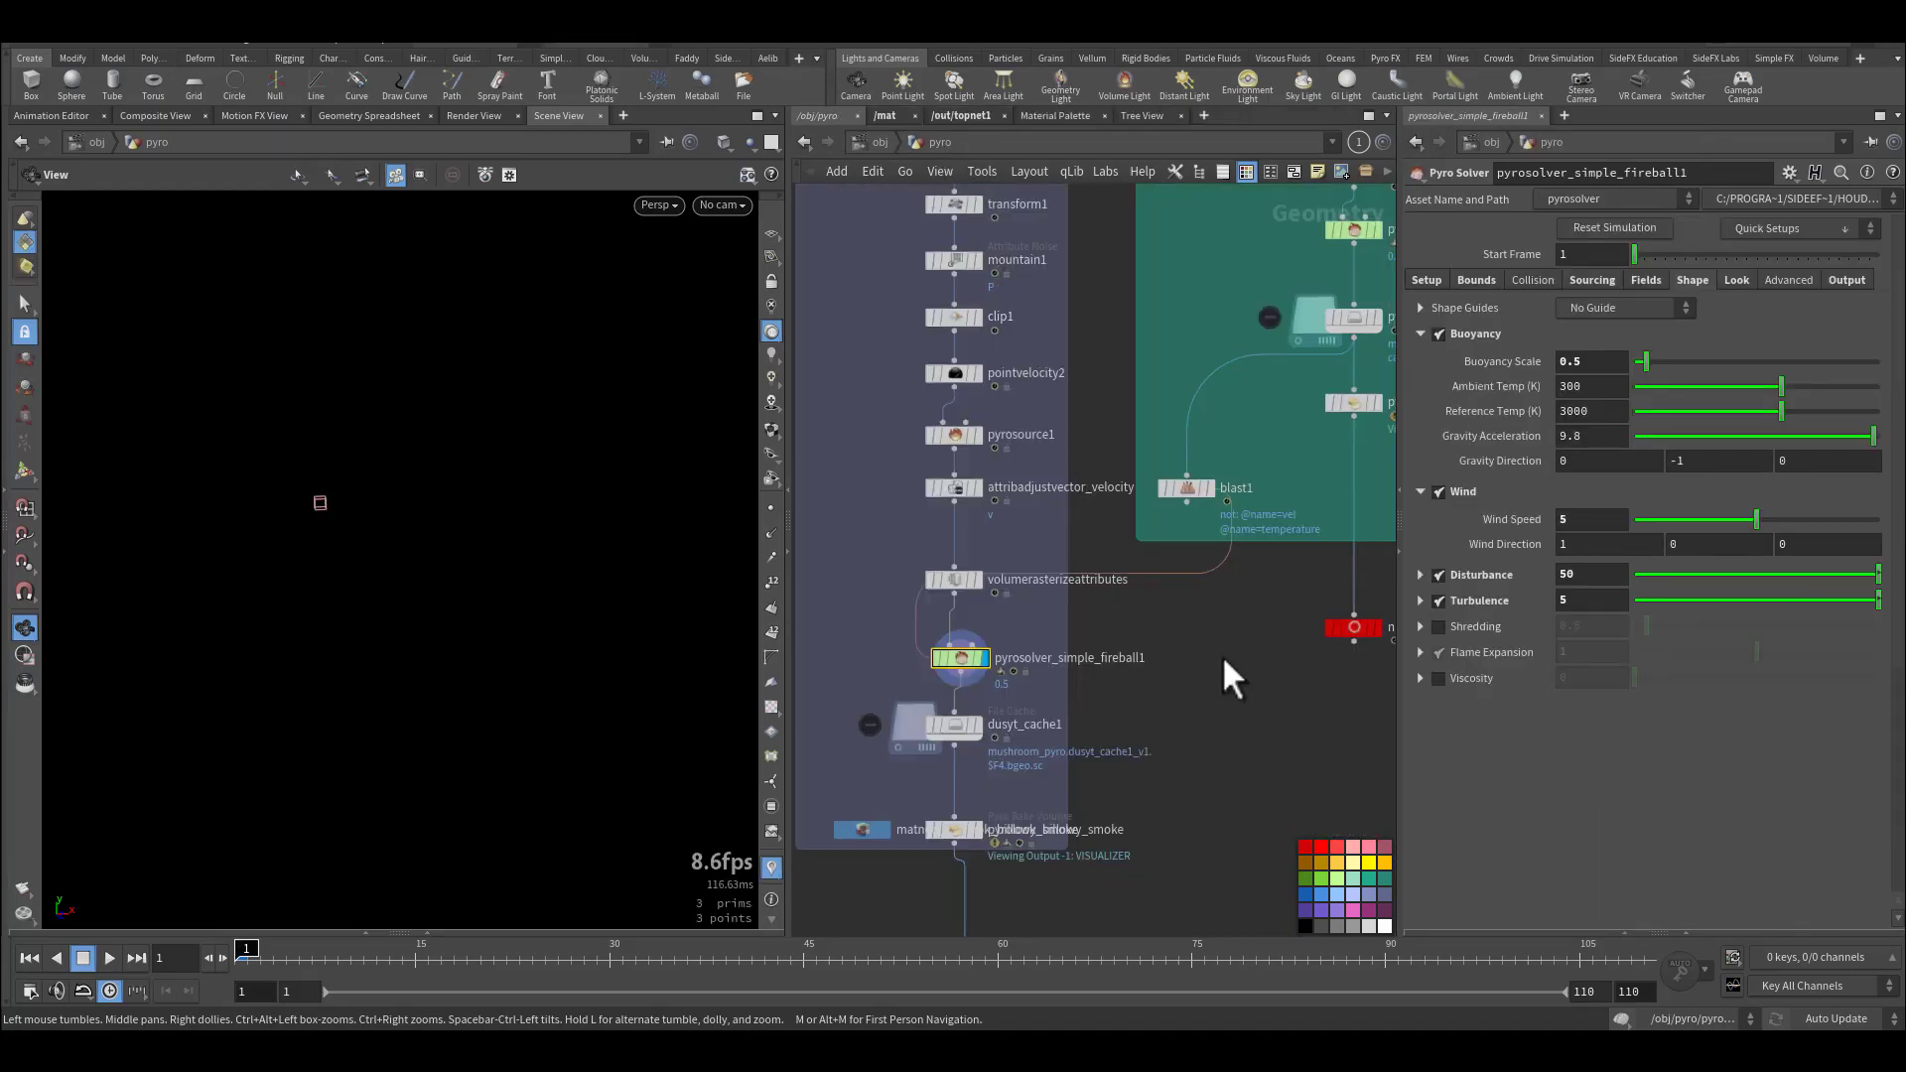
middle_drag(1223, 655, 1218, 478)
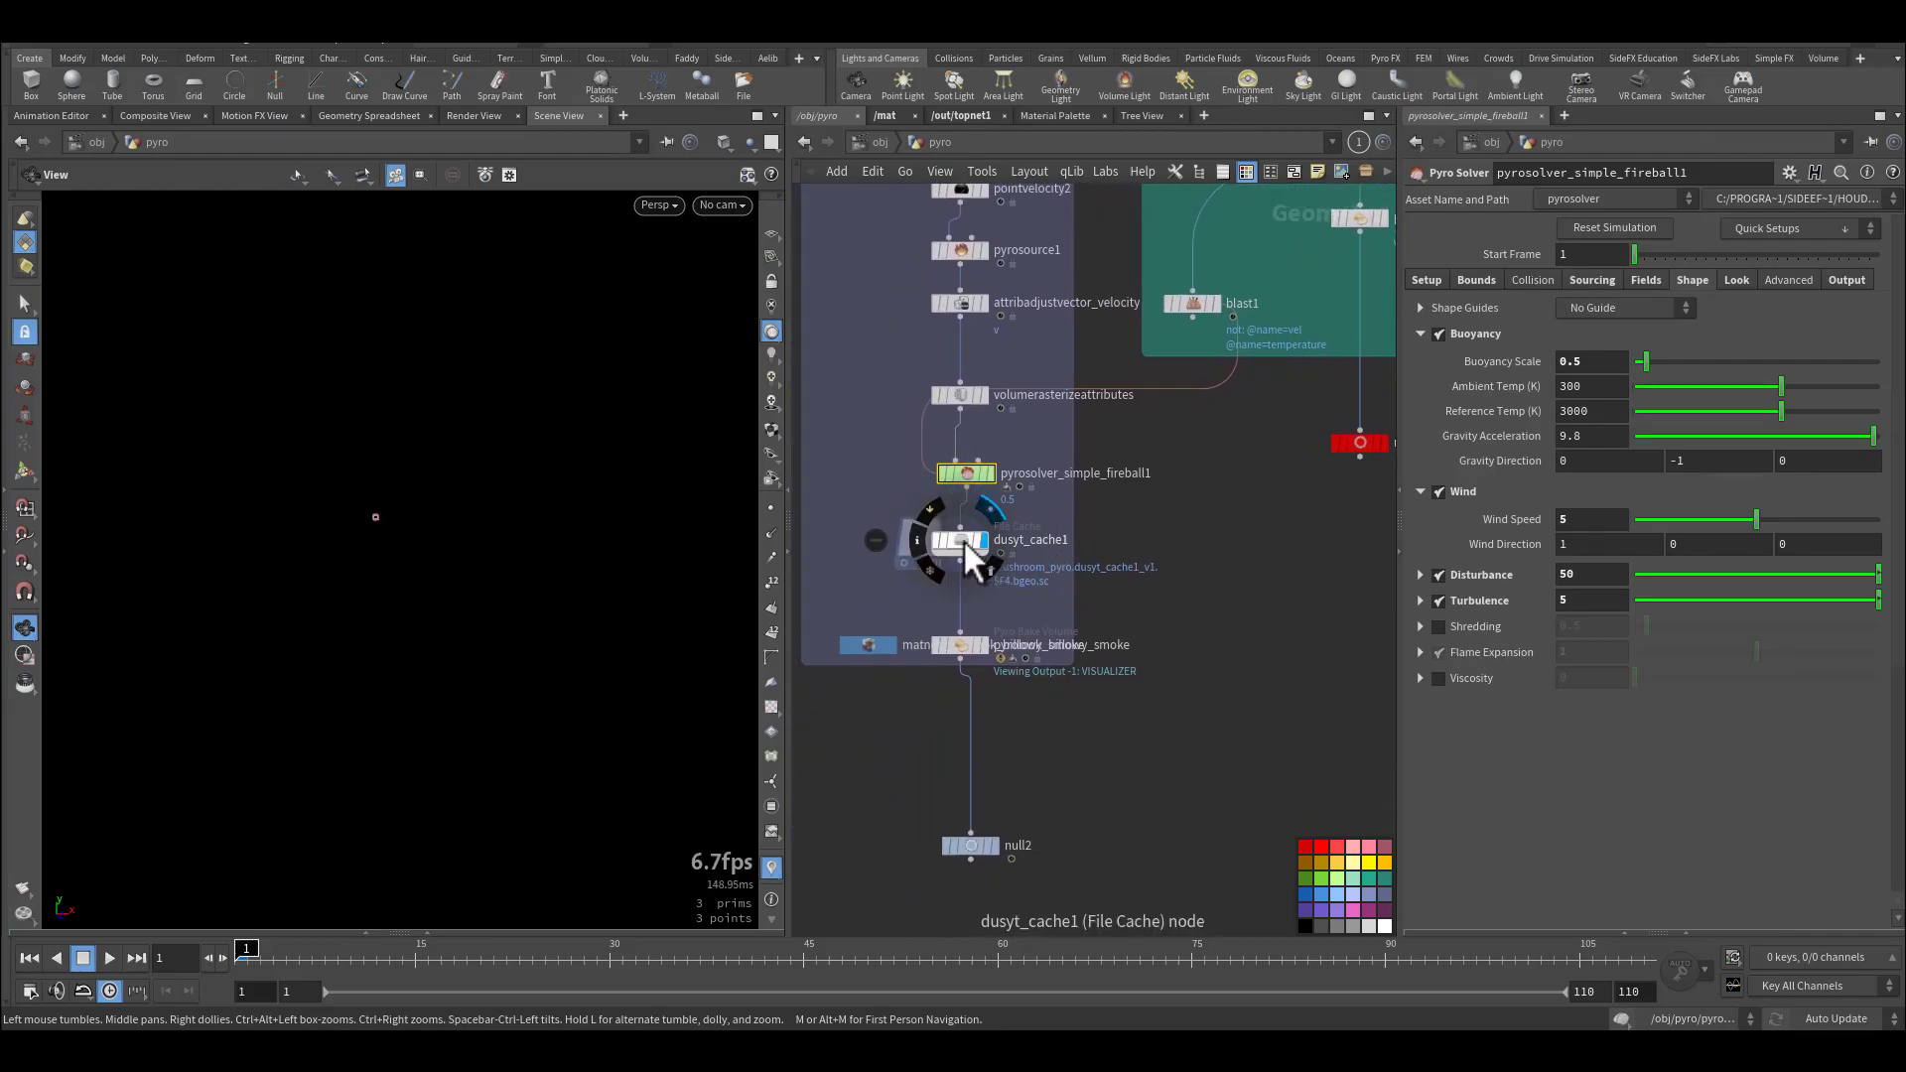
Select dusyt_cache1 and scrub forward to preview the cached smoke, then rewind.
click(963, 542)
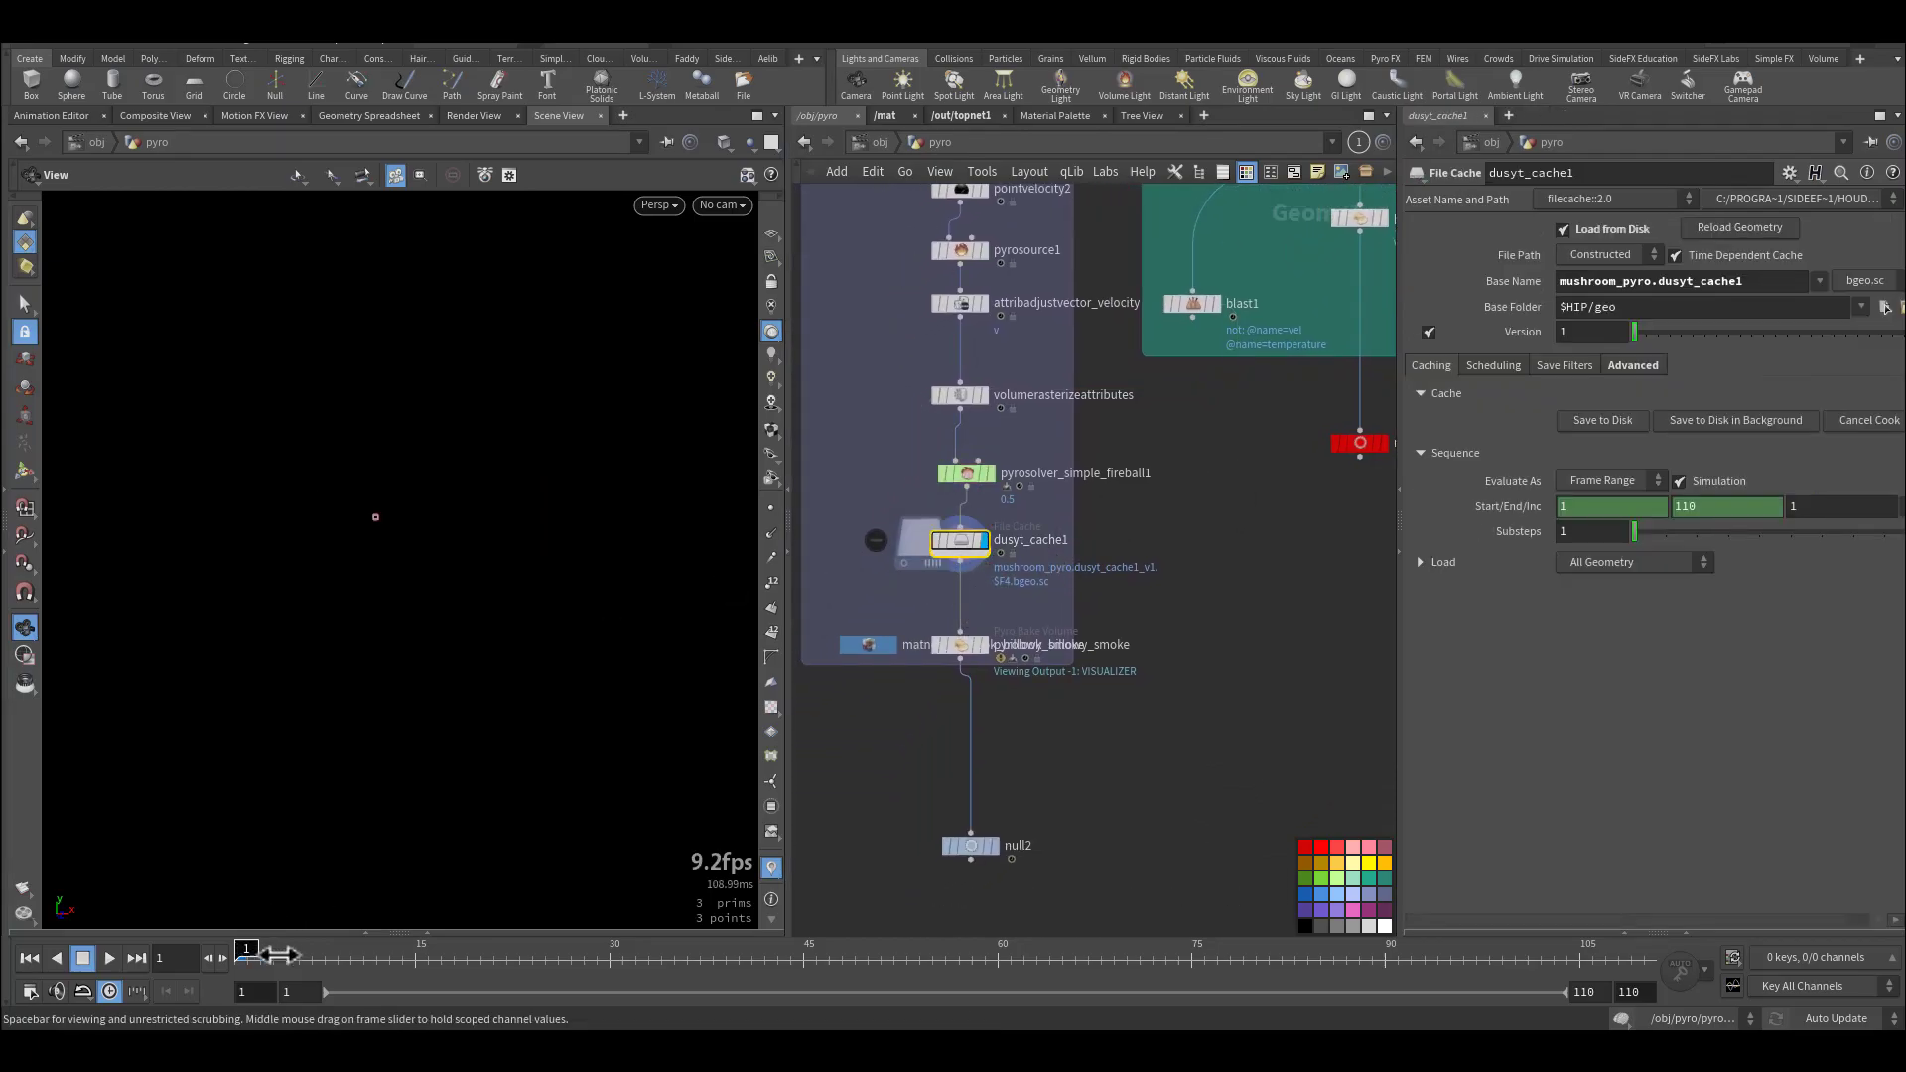
drag(278, 955, 572, 979)
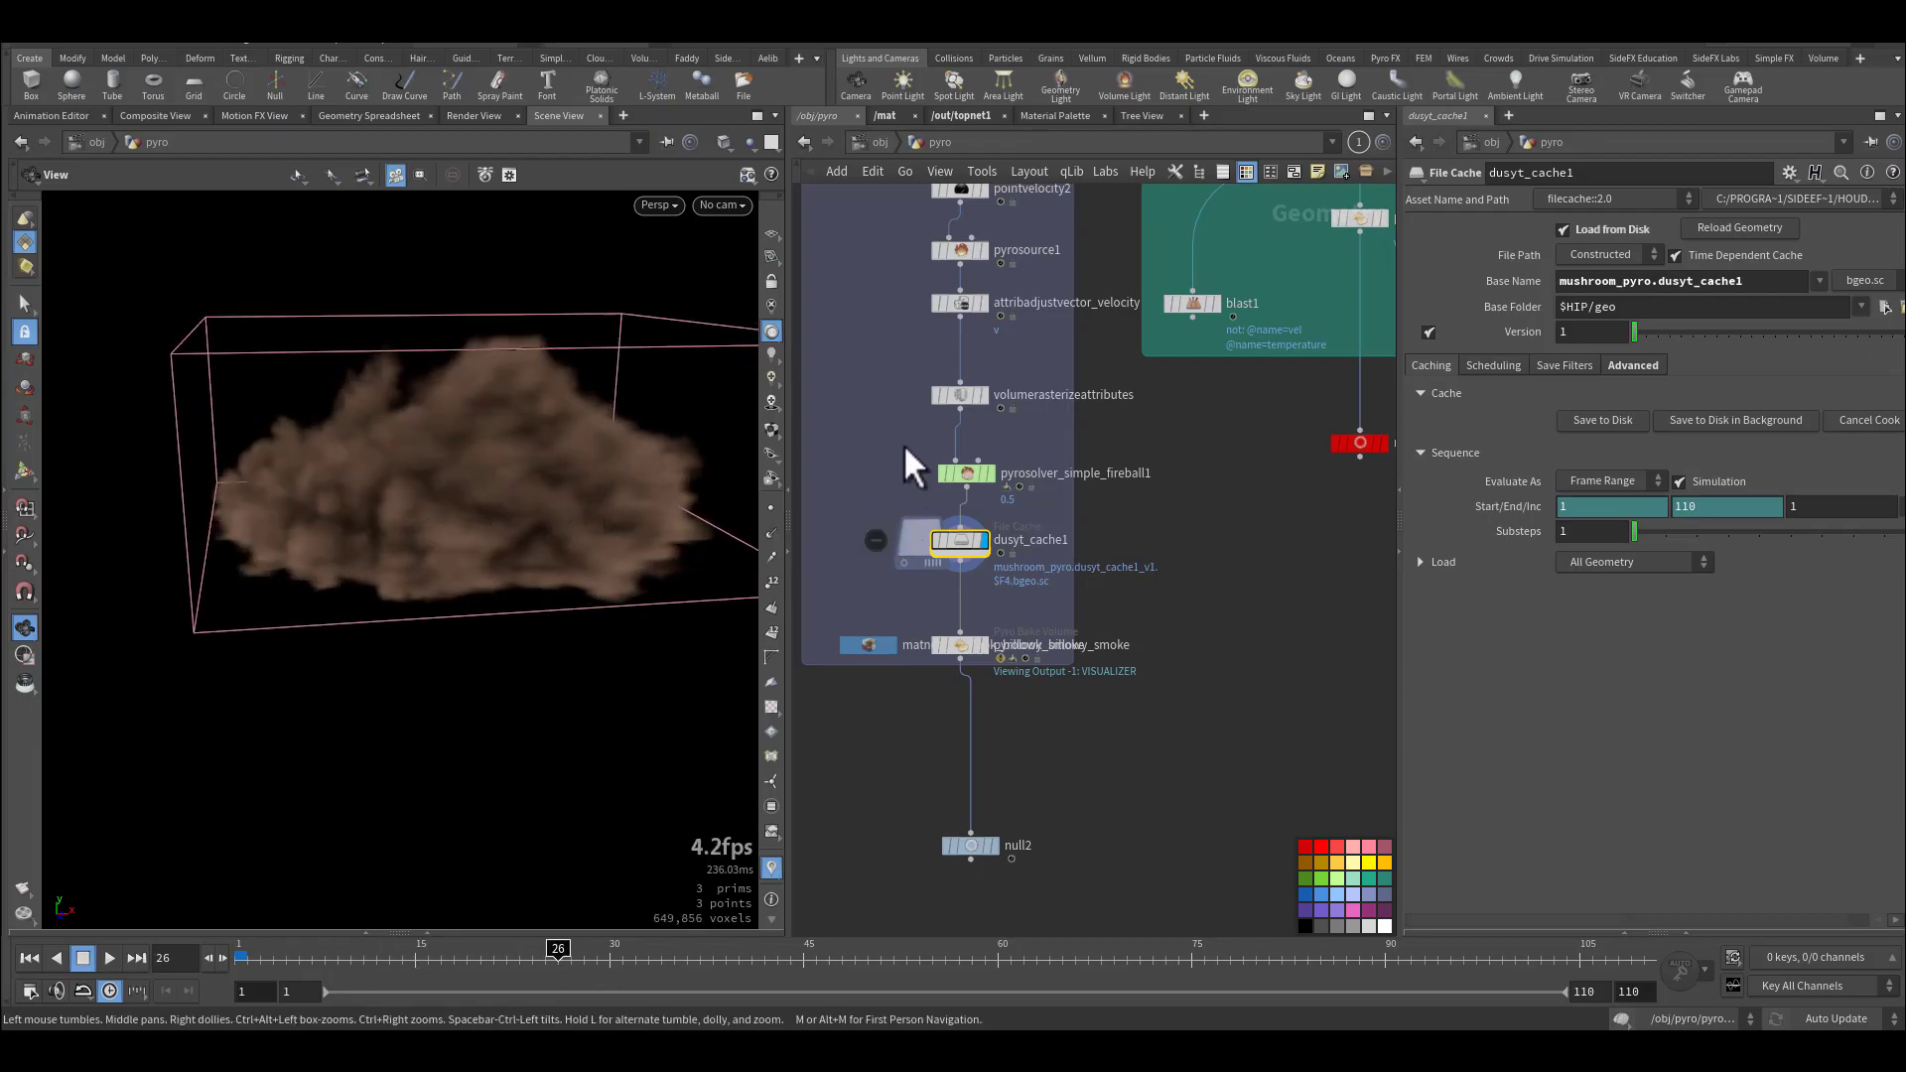
click(243, 957)
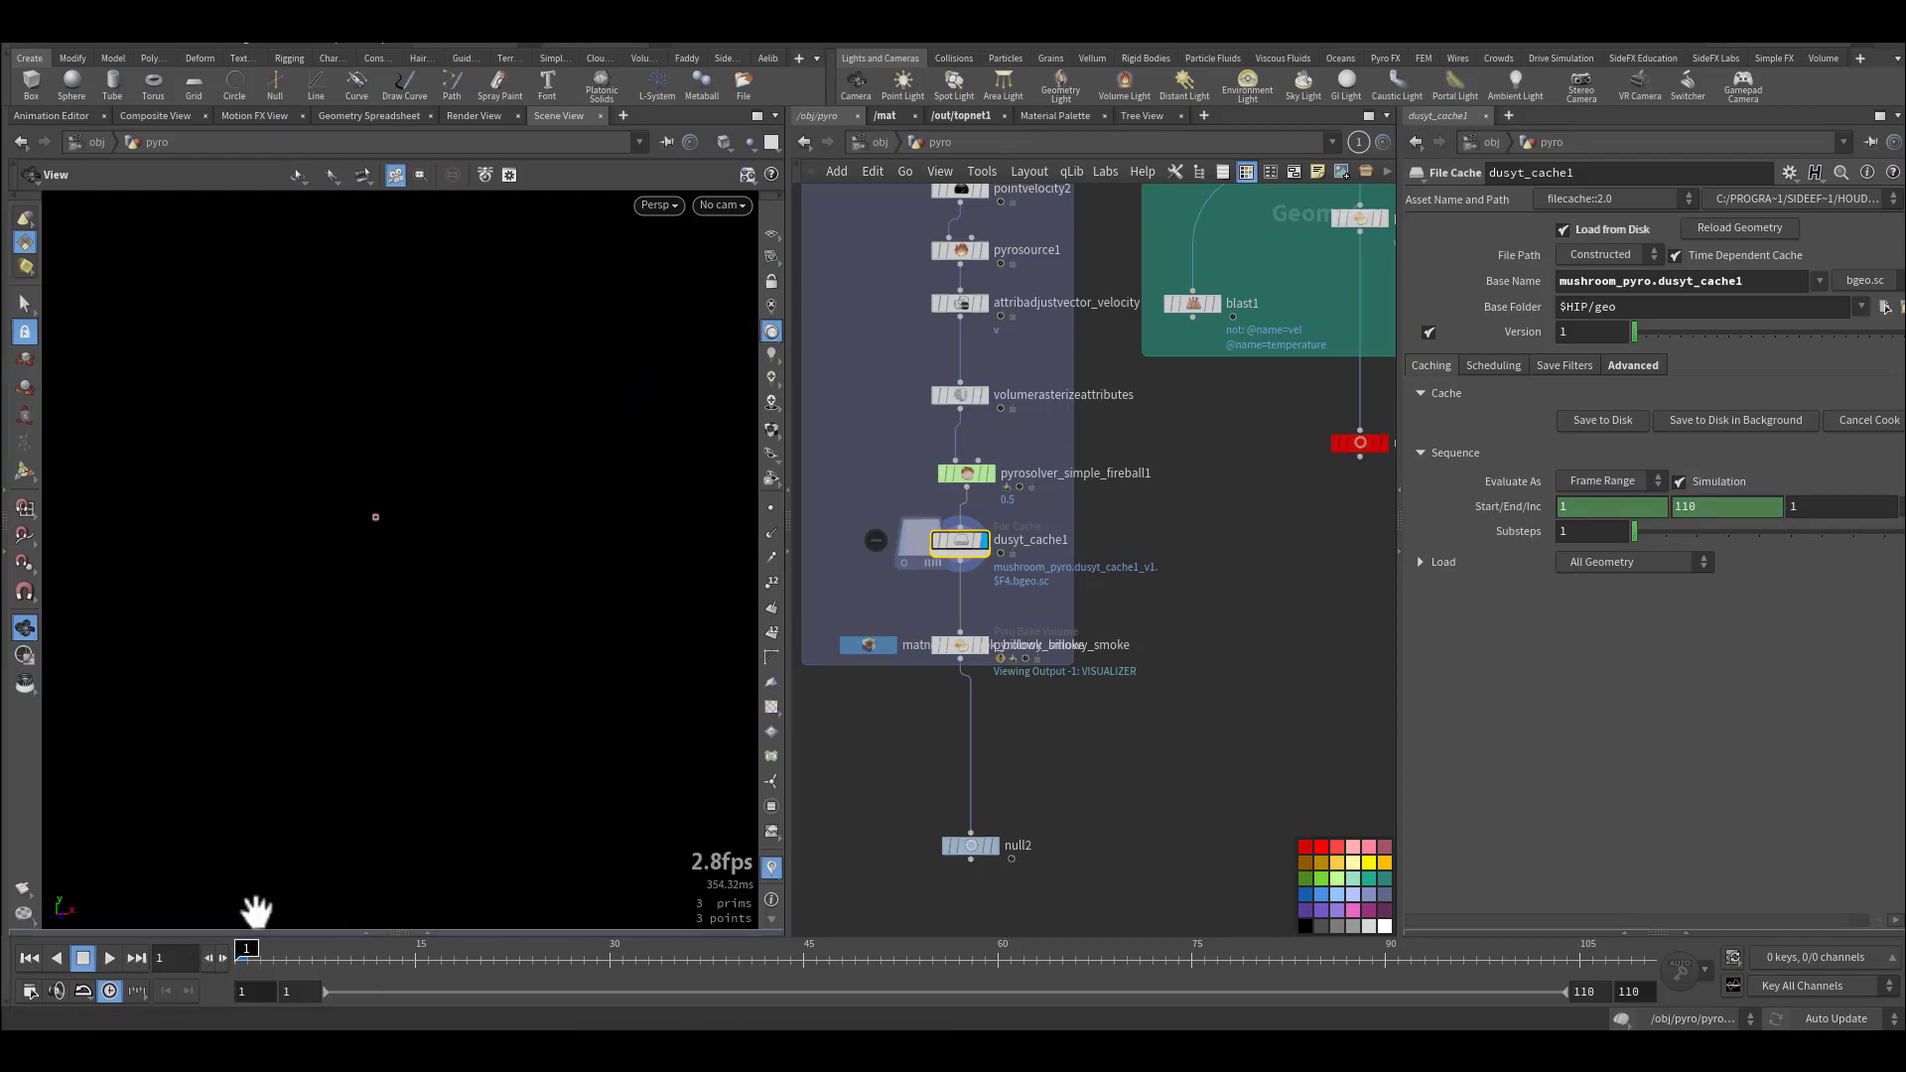
click(955, 473)
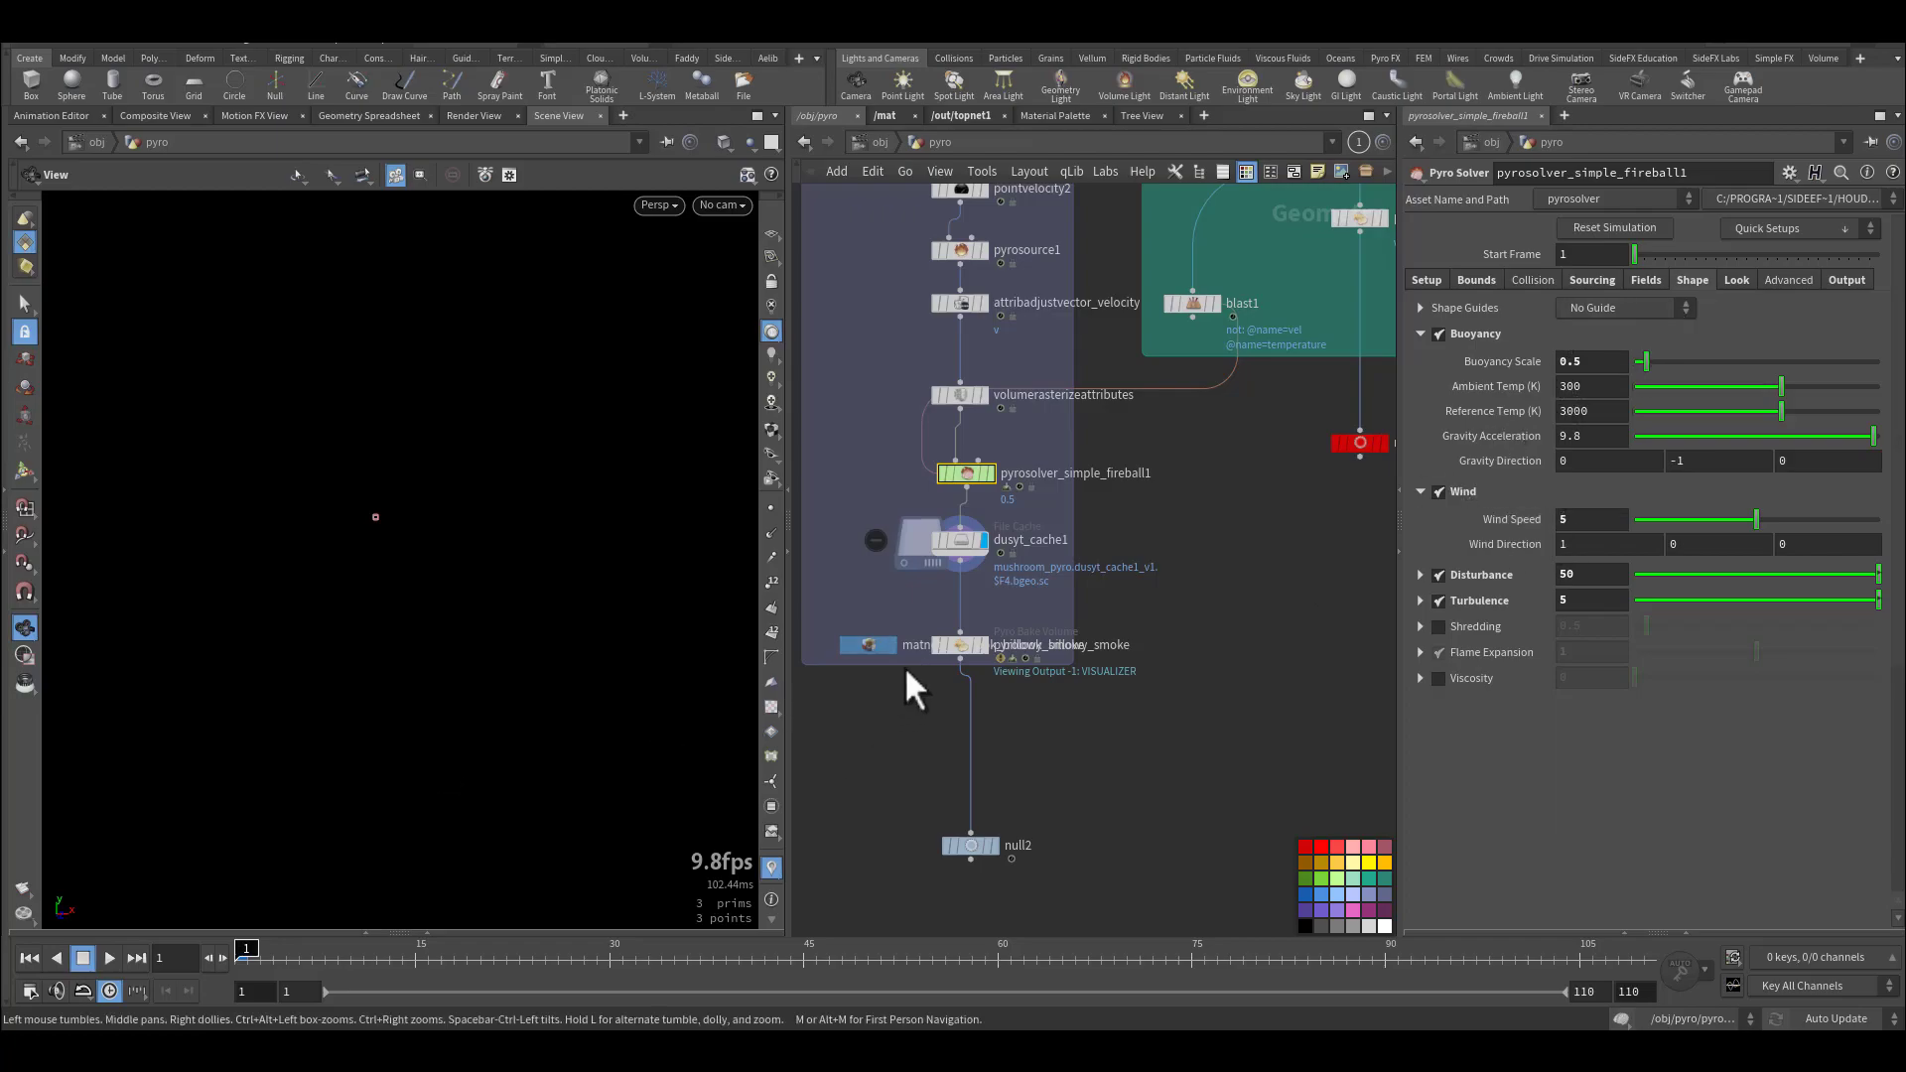
click(959, 544)
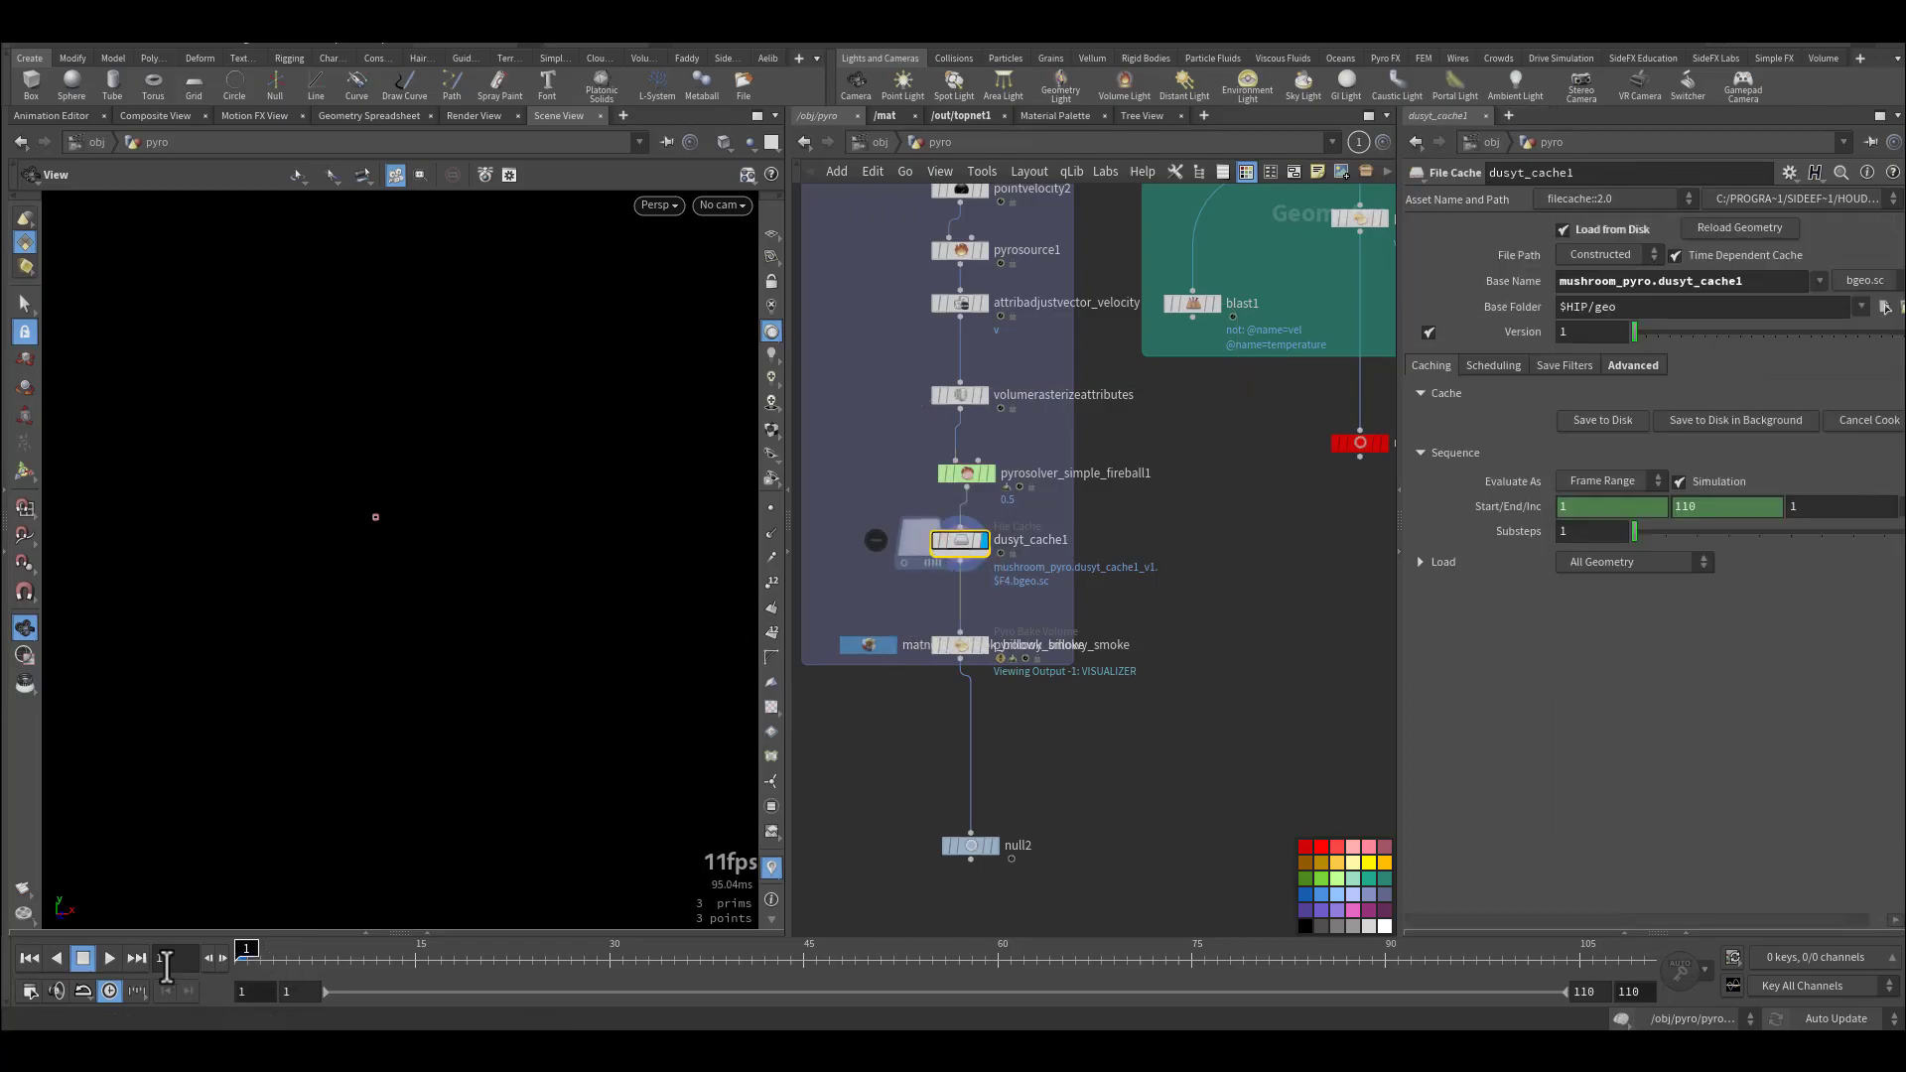
Play back the dust cache, orbiting around the smoke, and scrub to frame 46.
click(115, 957)
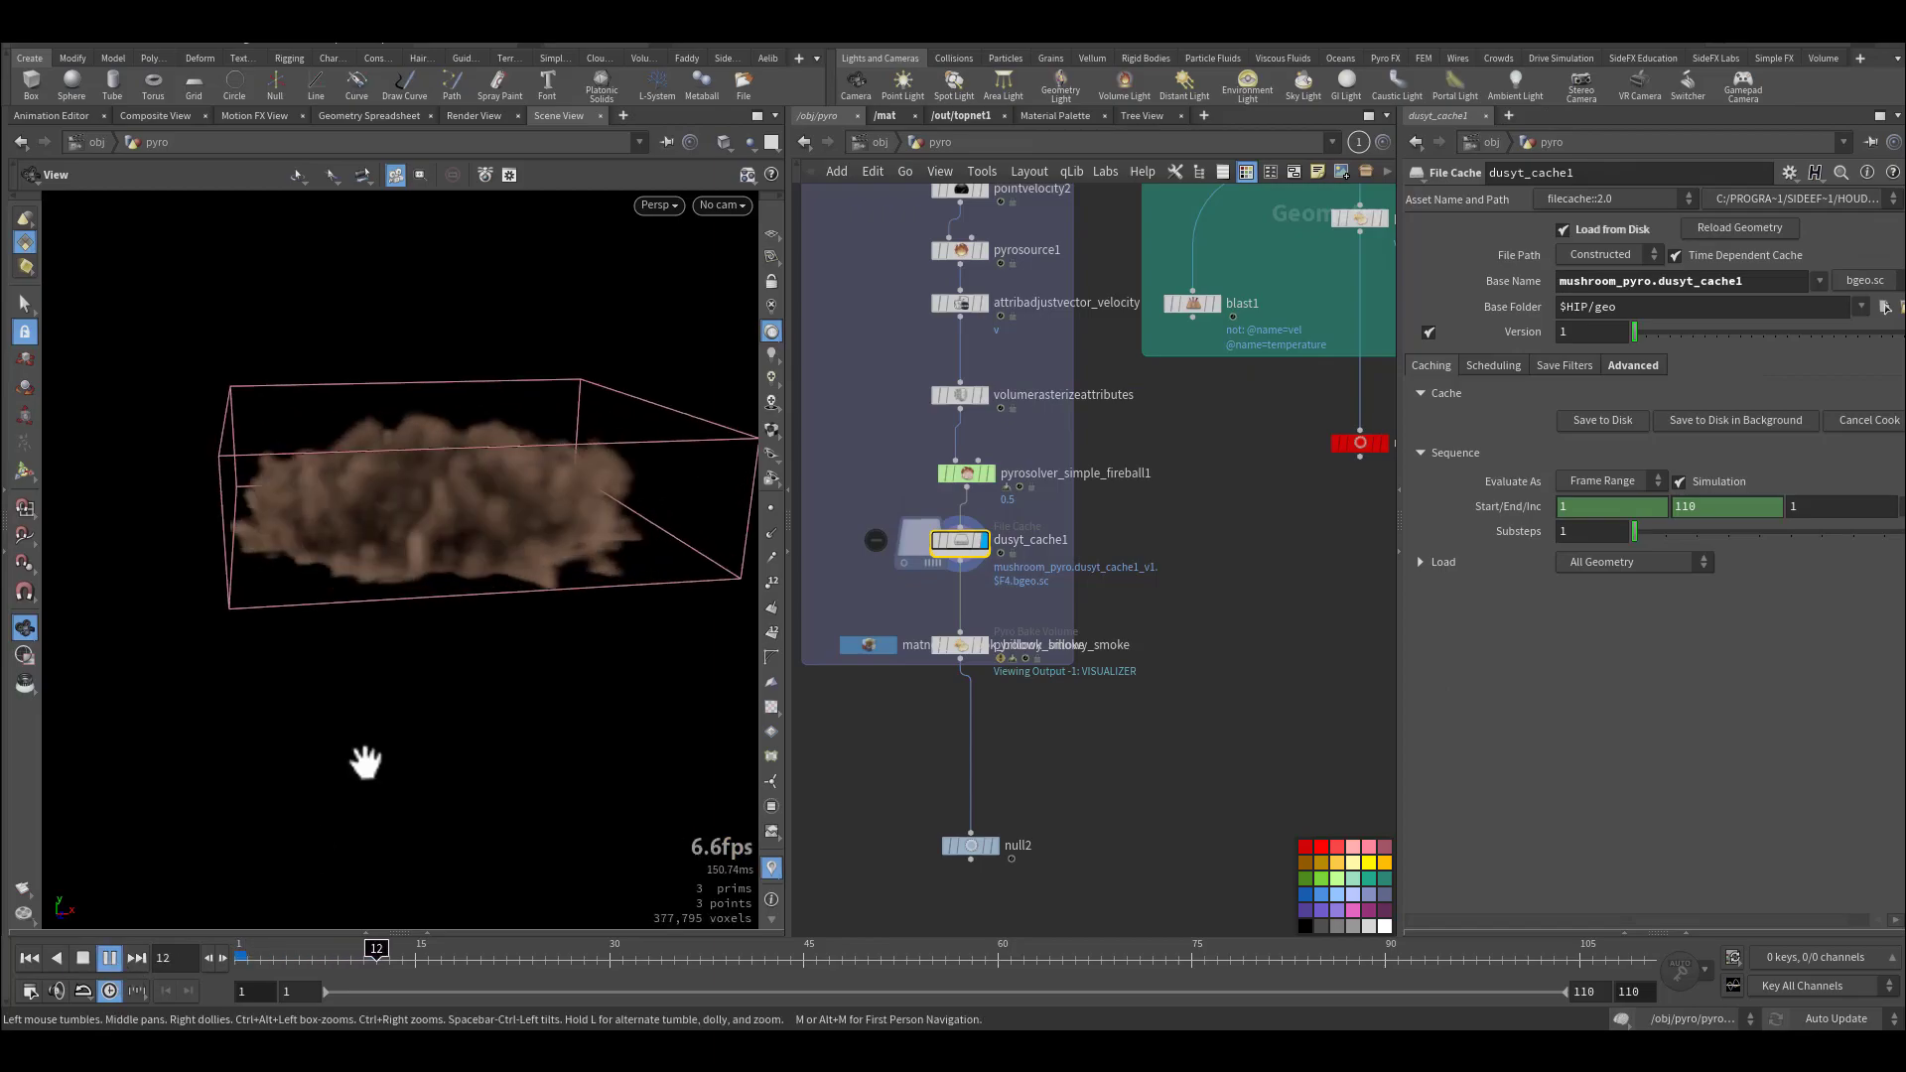
key(Escape)
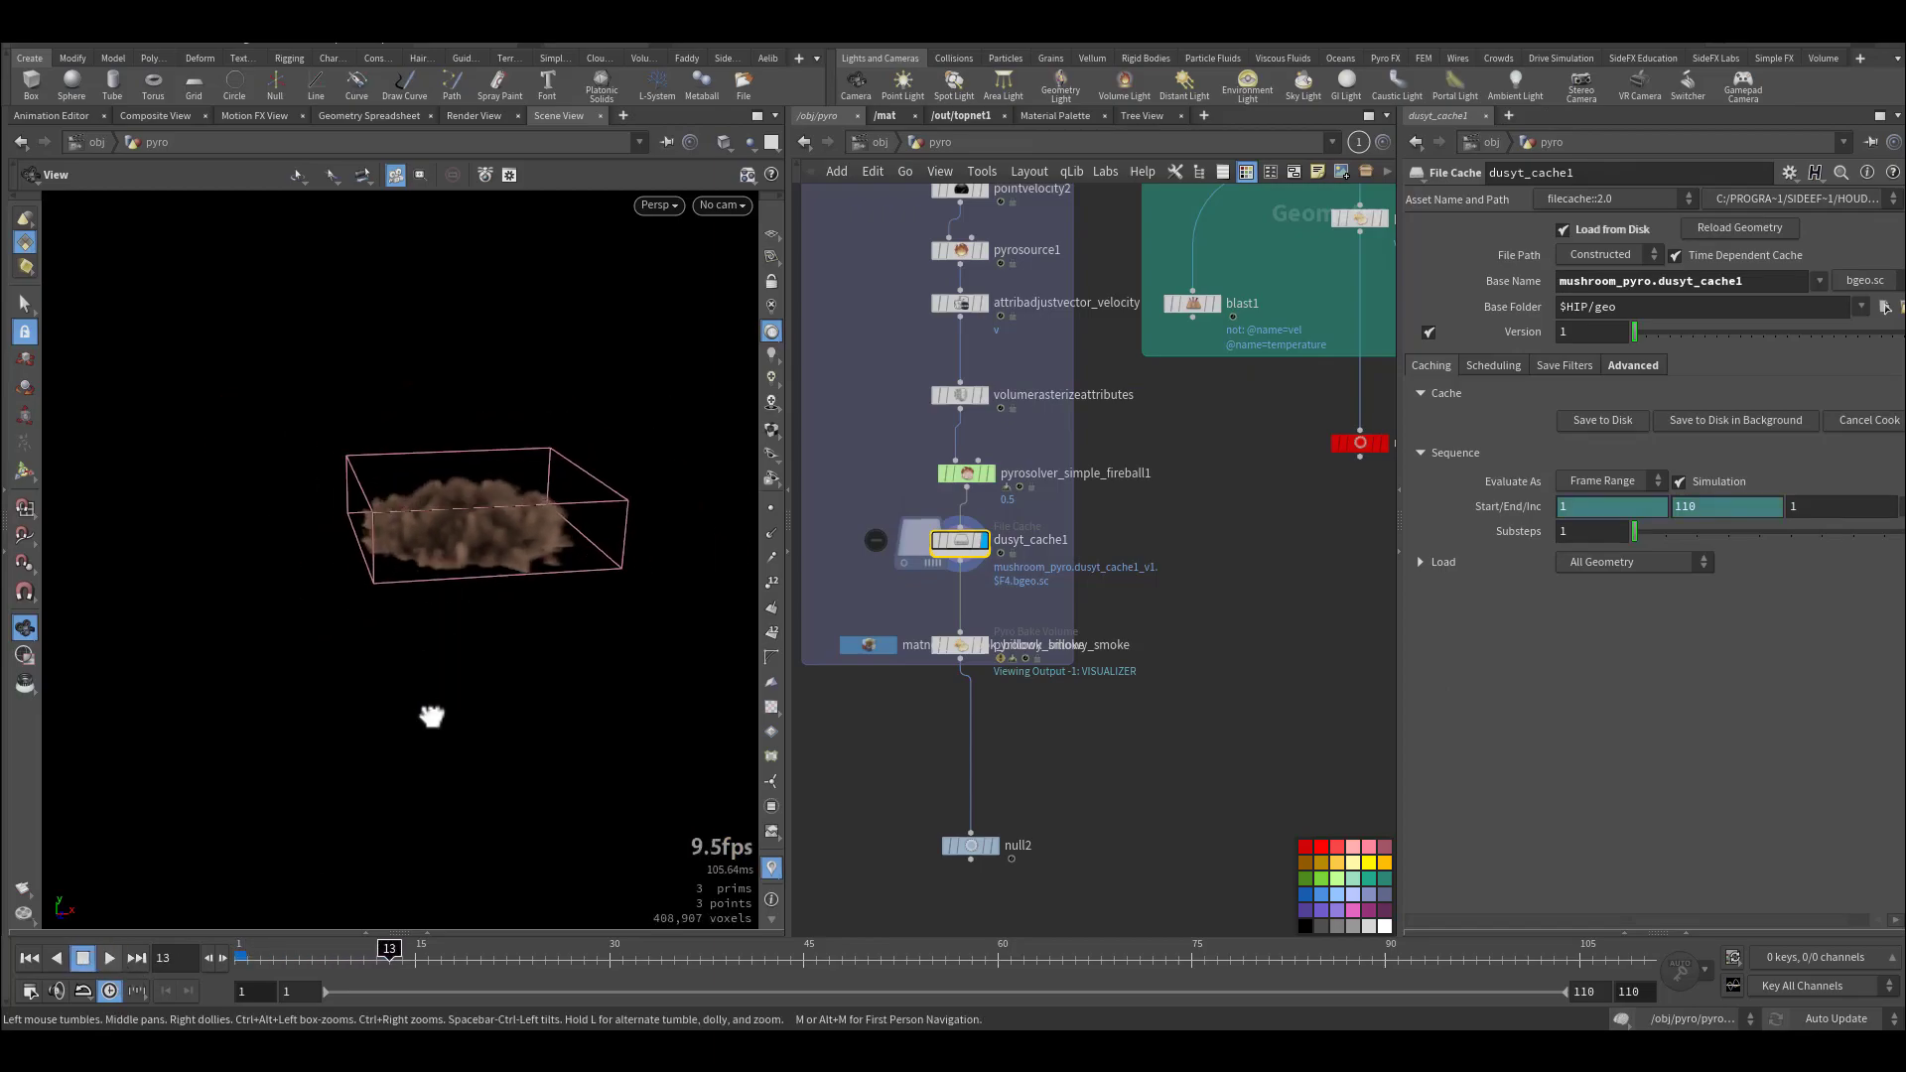
drag(434, 715, 425, 558)
drag(285, 681, 228, 695)
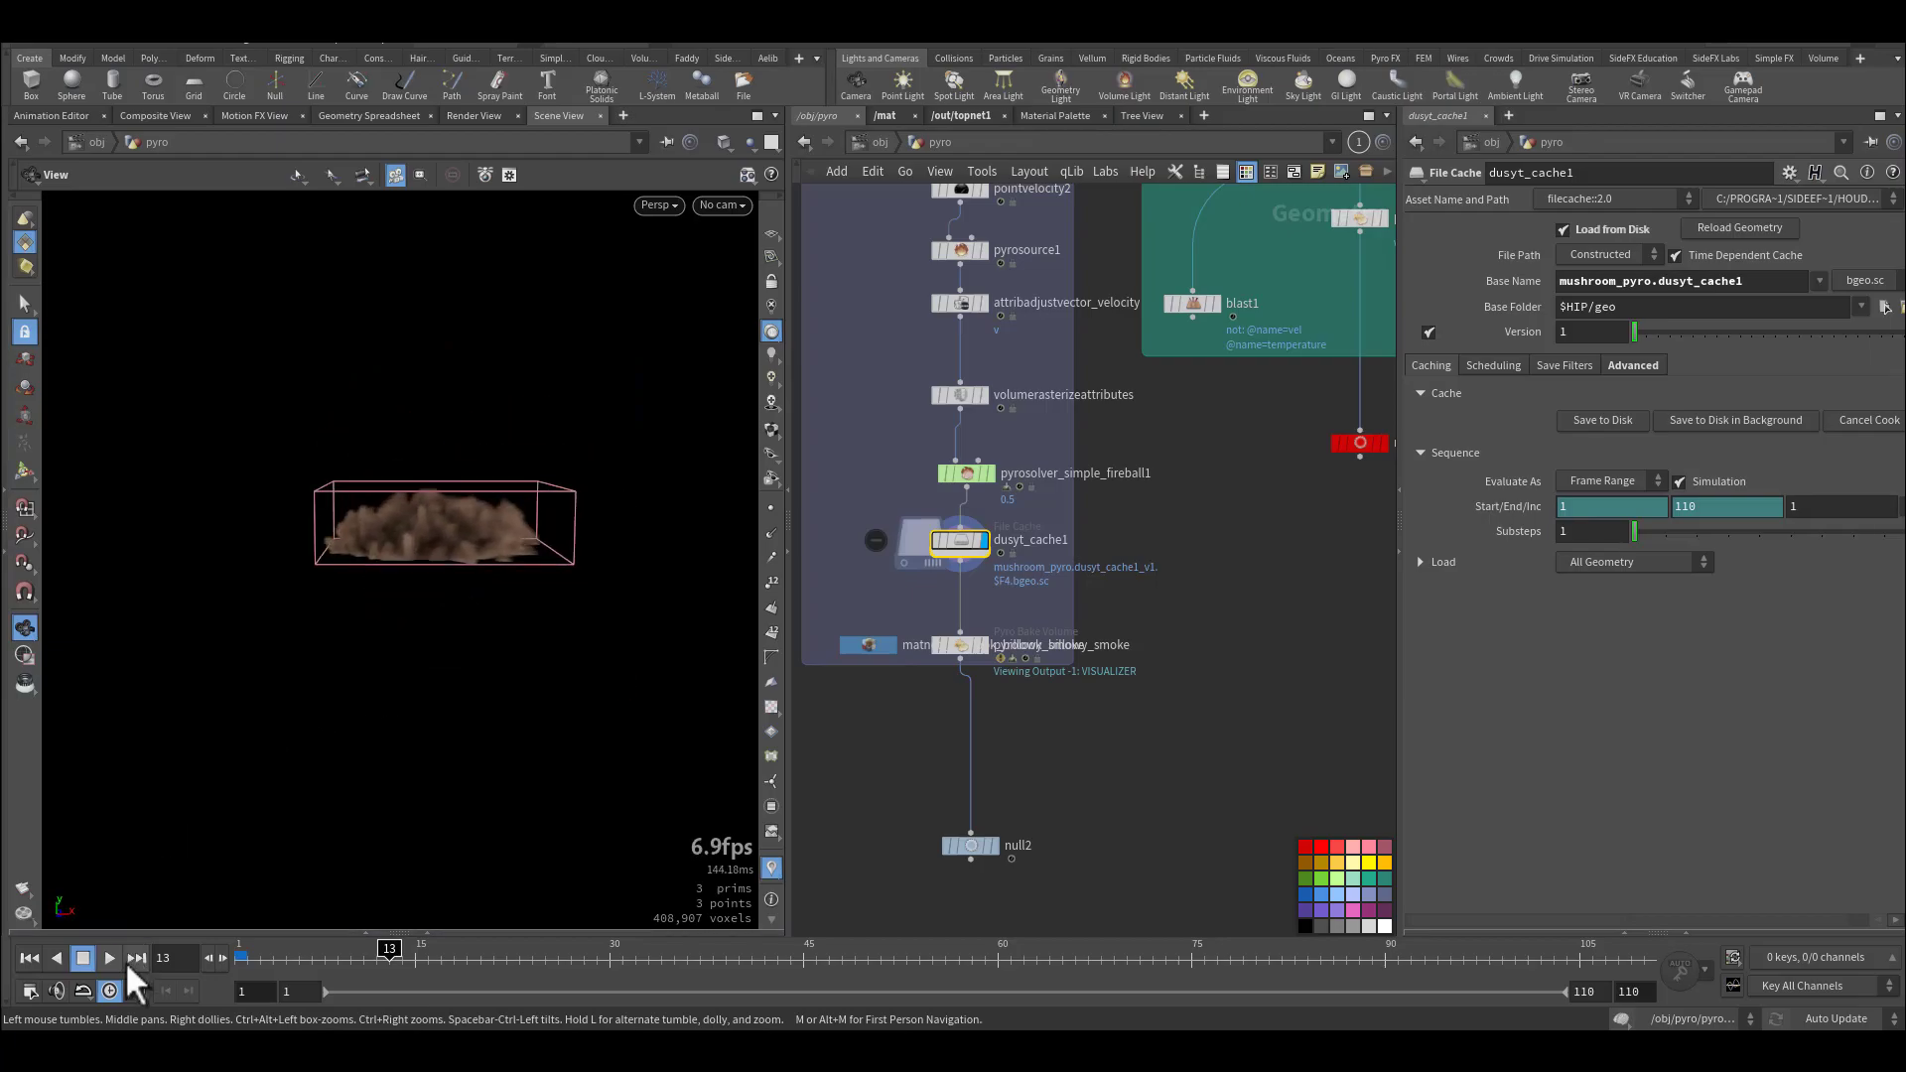
click(109, 959)
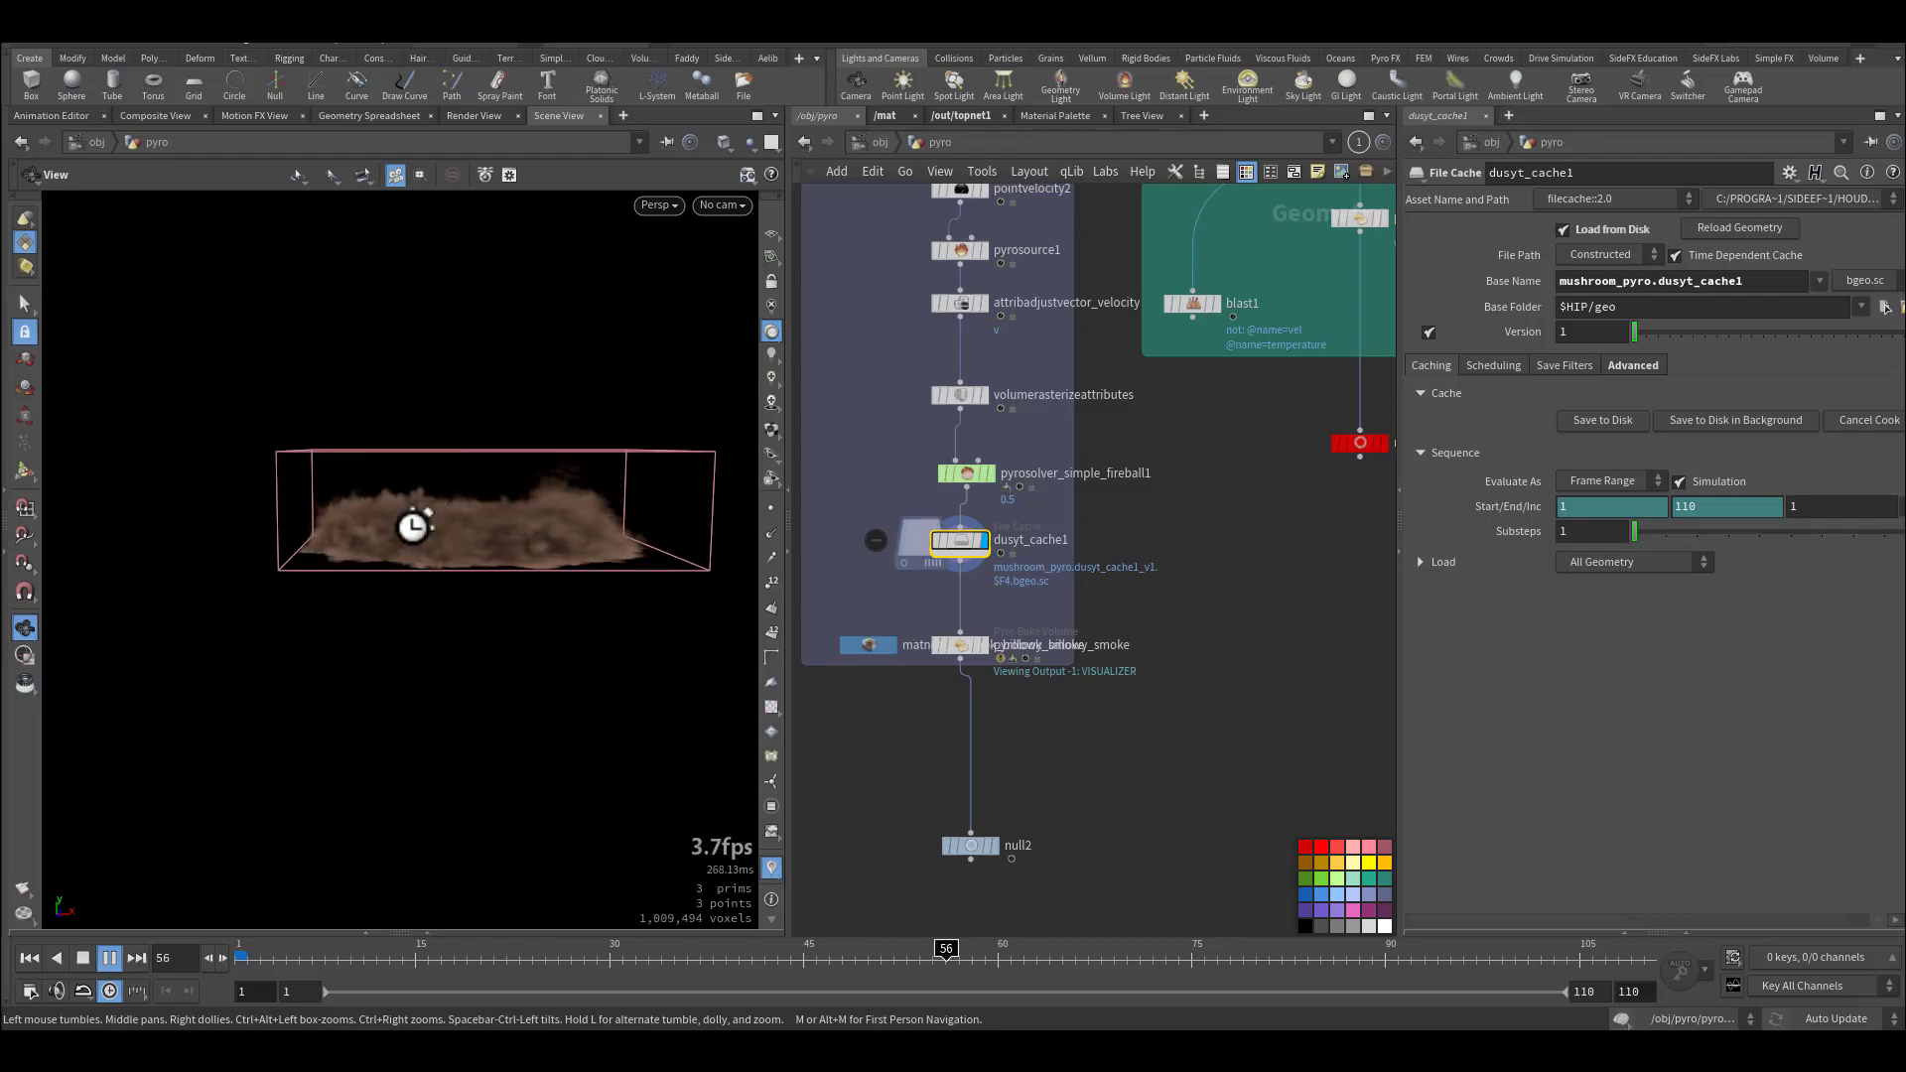
drag(457, 953, 812, 961)
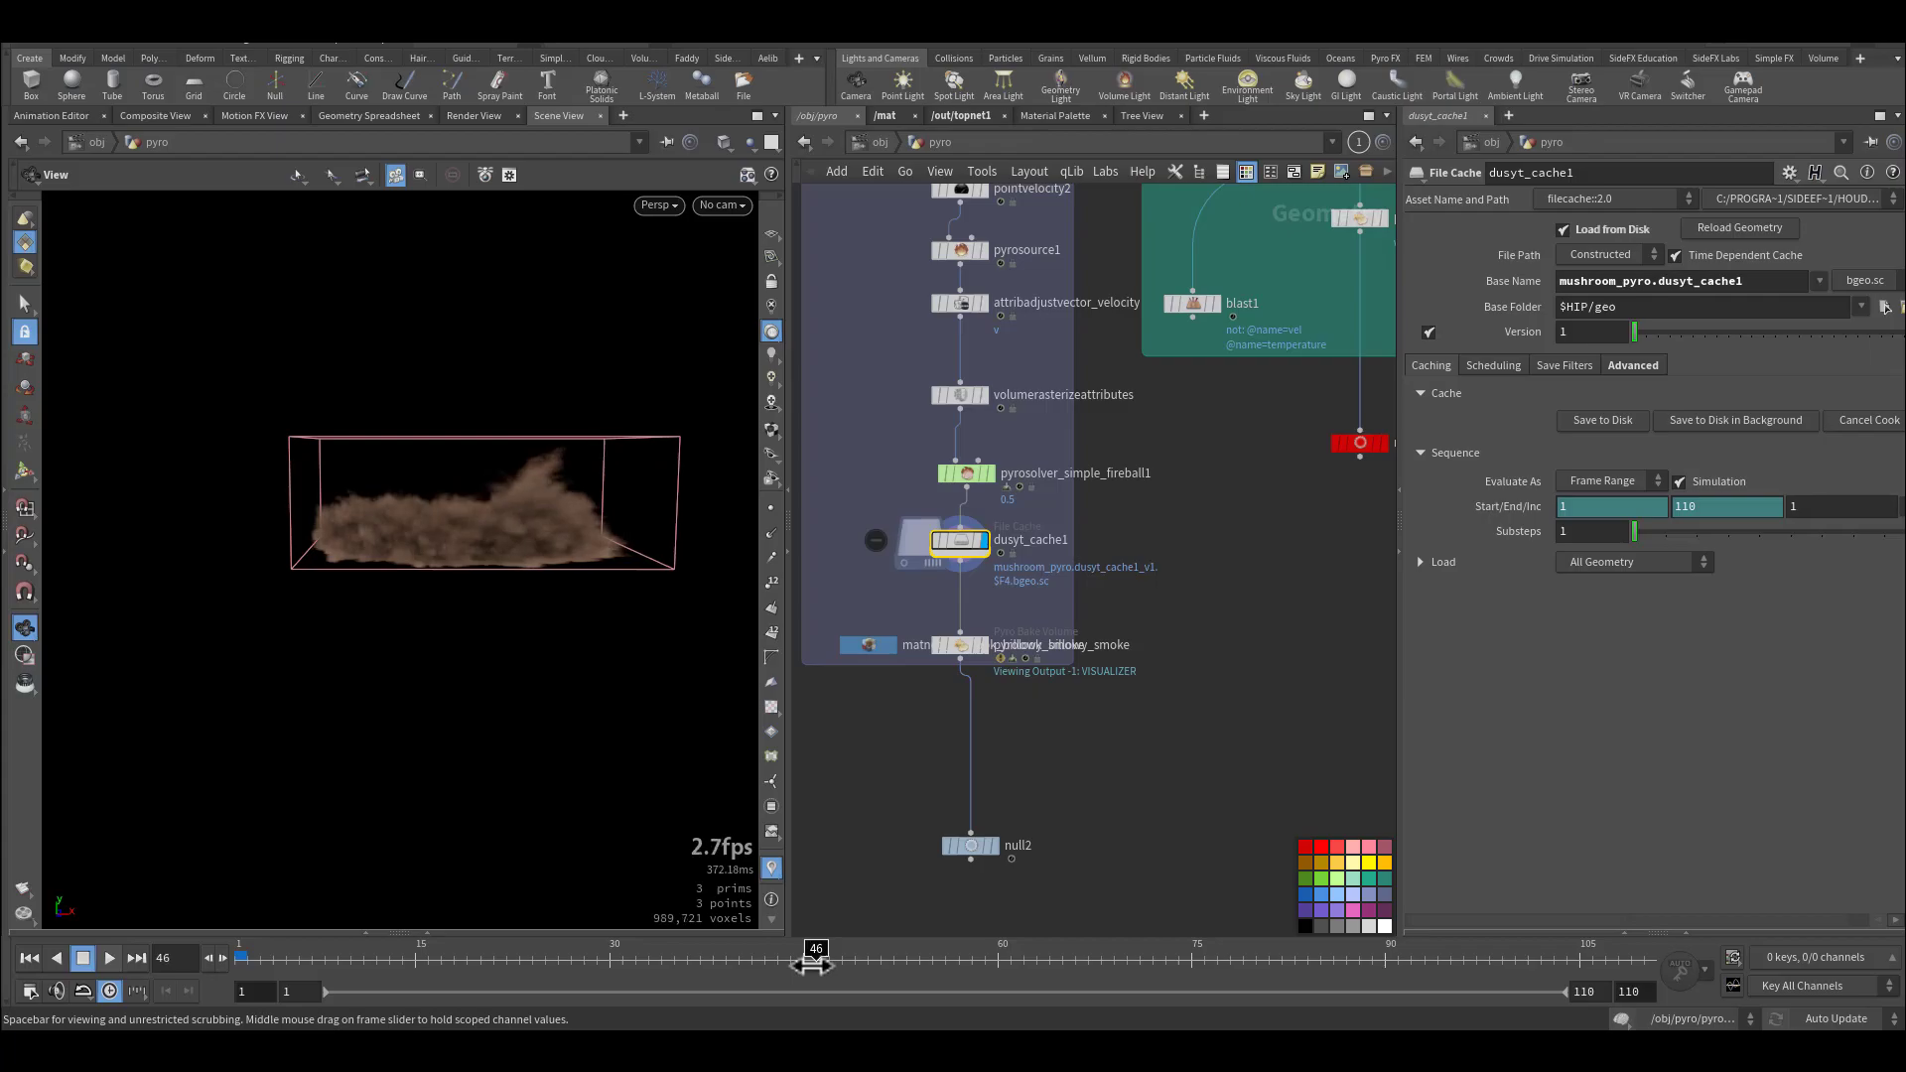
mouse_move(982, 641)
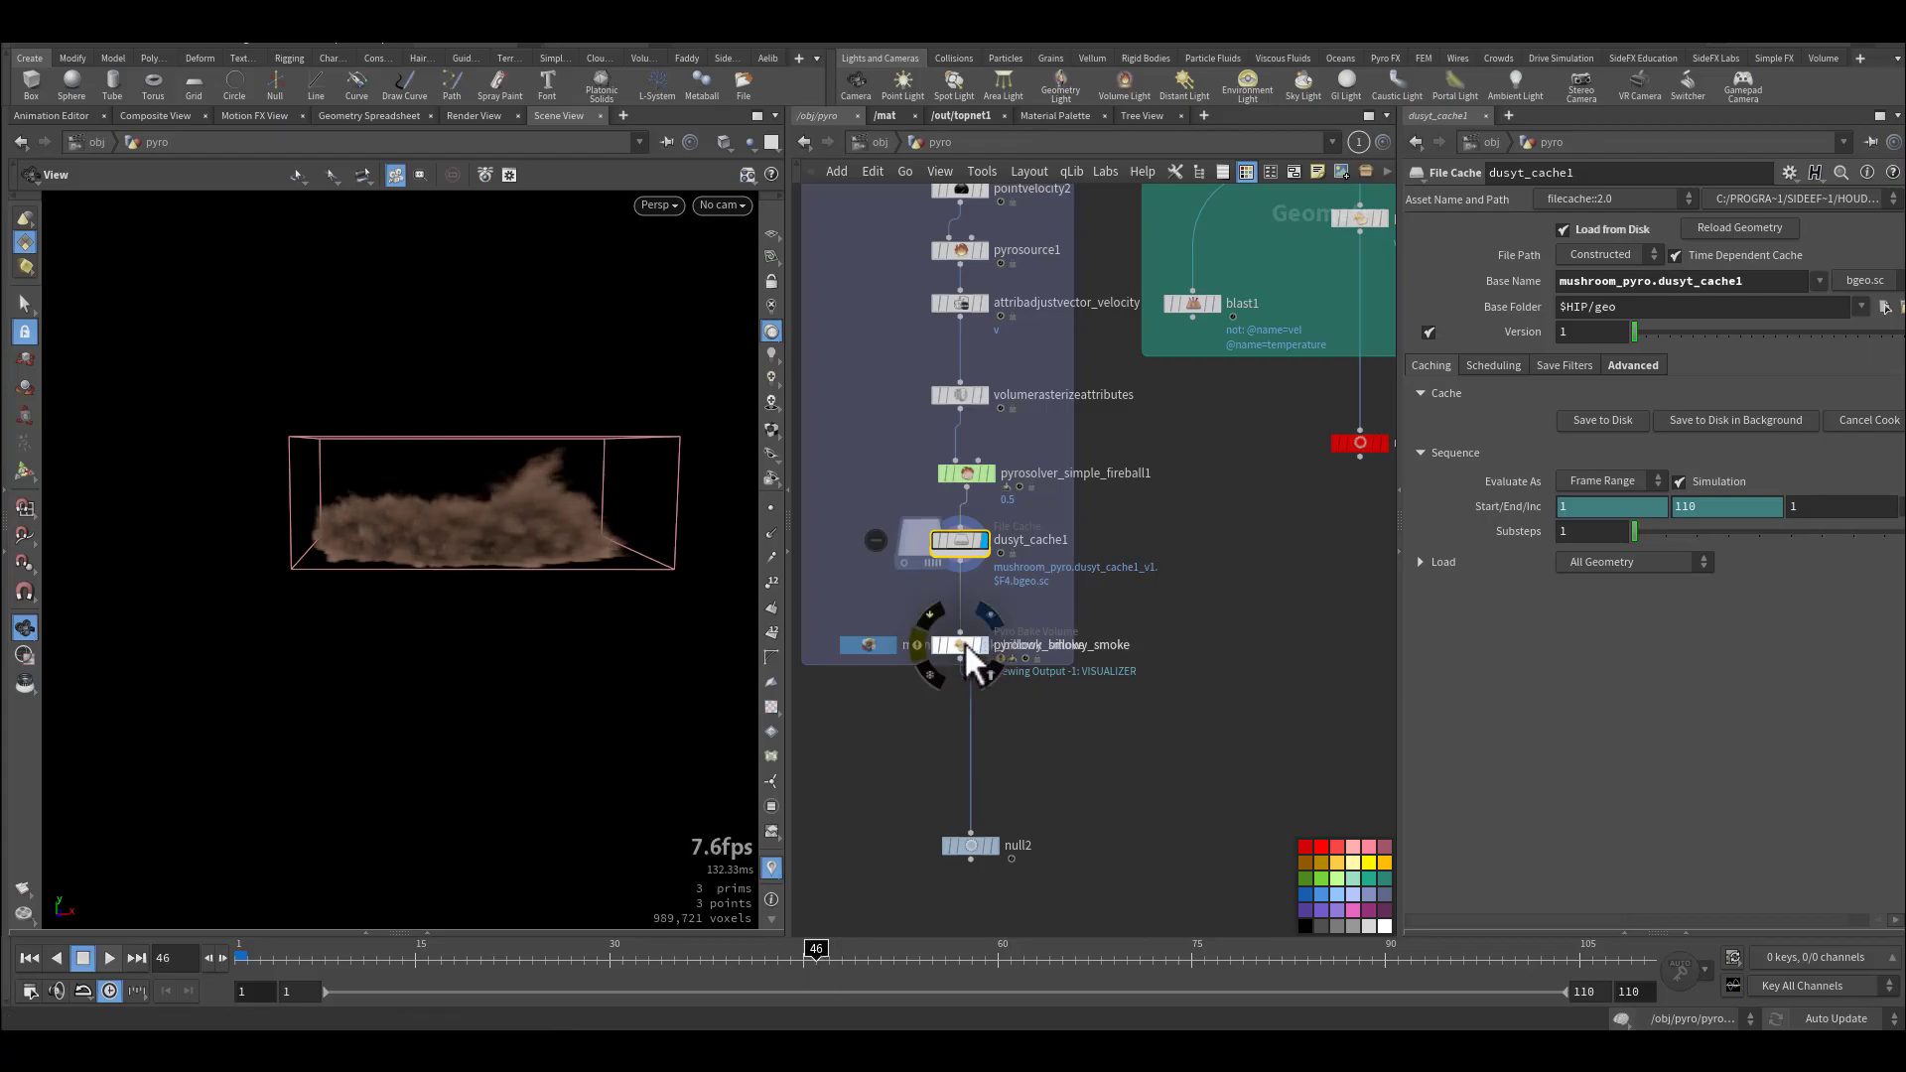
click(961, 641)
scroll(1004, 655, up, 3)
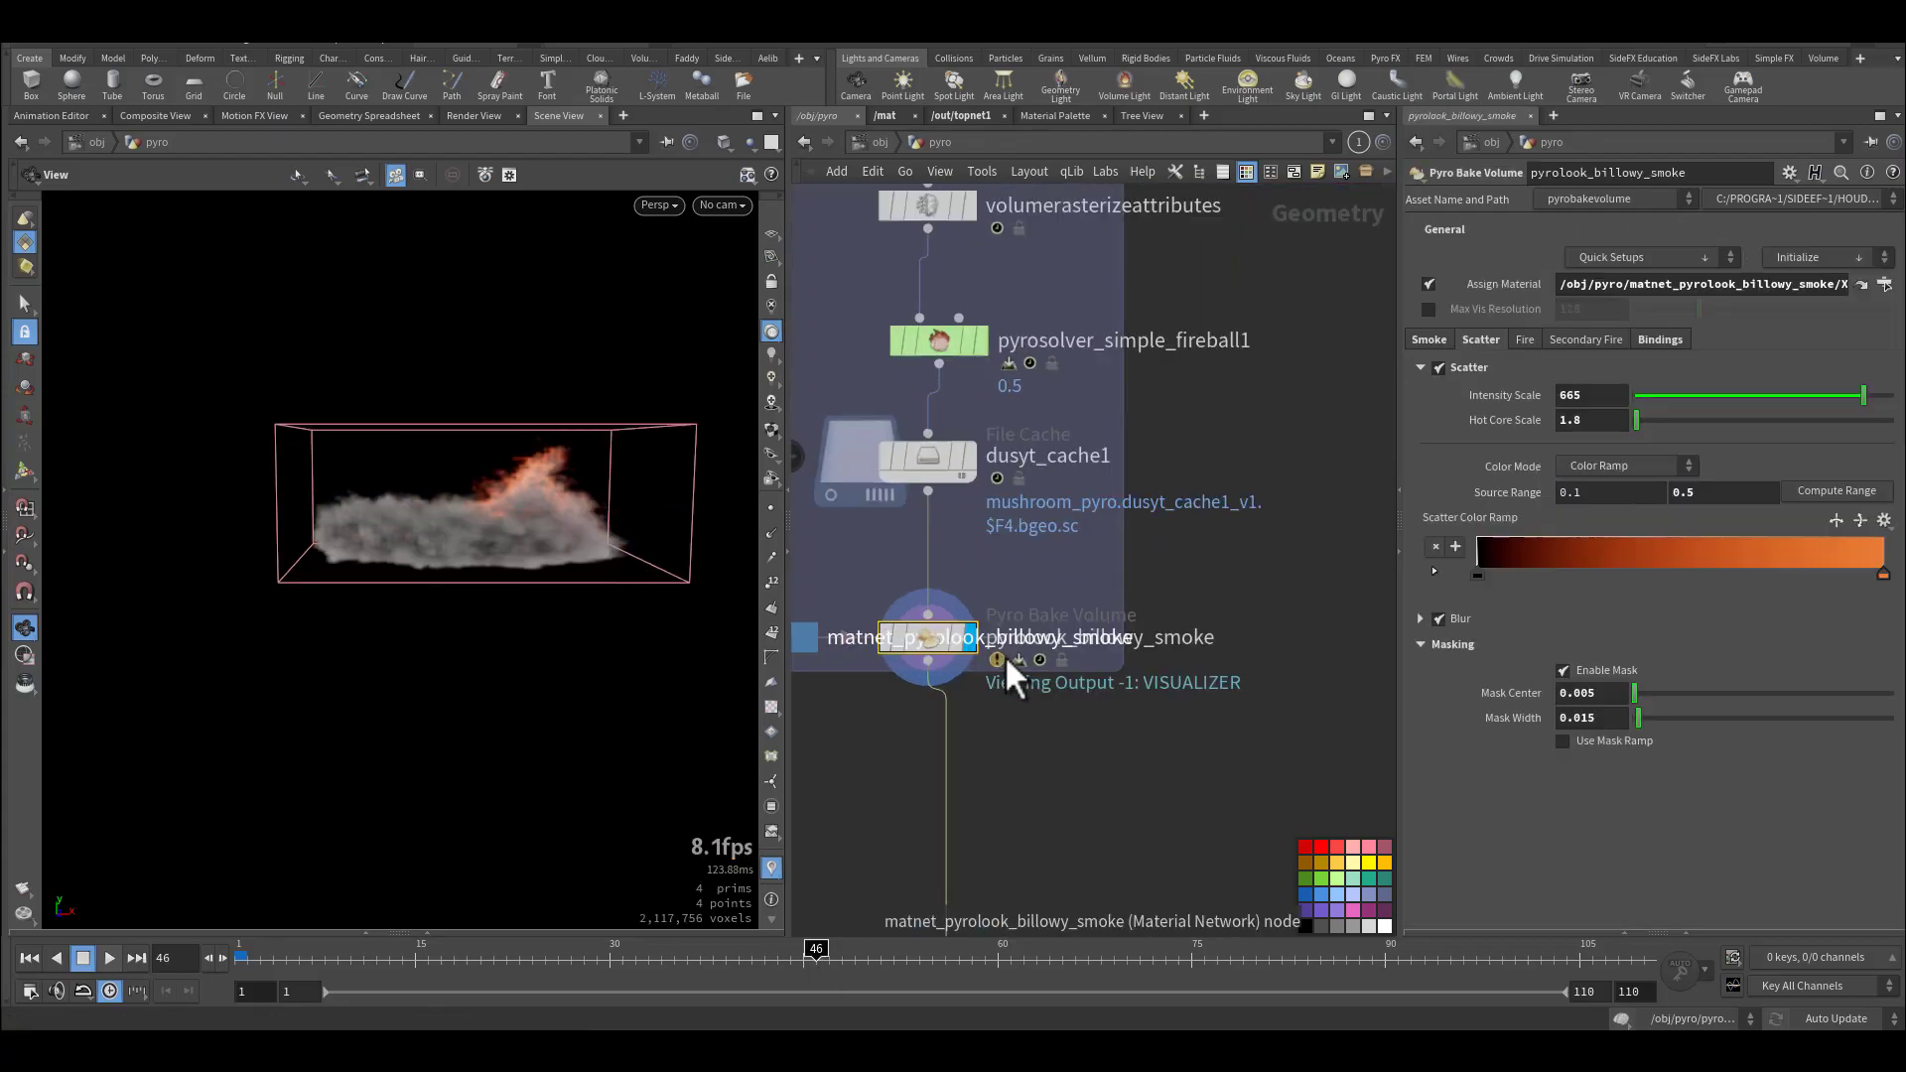
drag(930, 635, 941, 569)
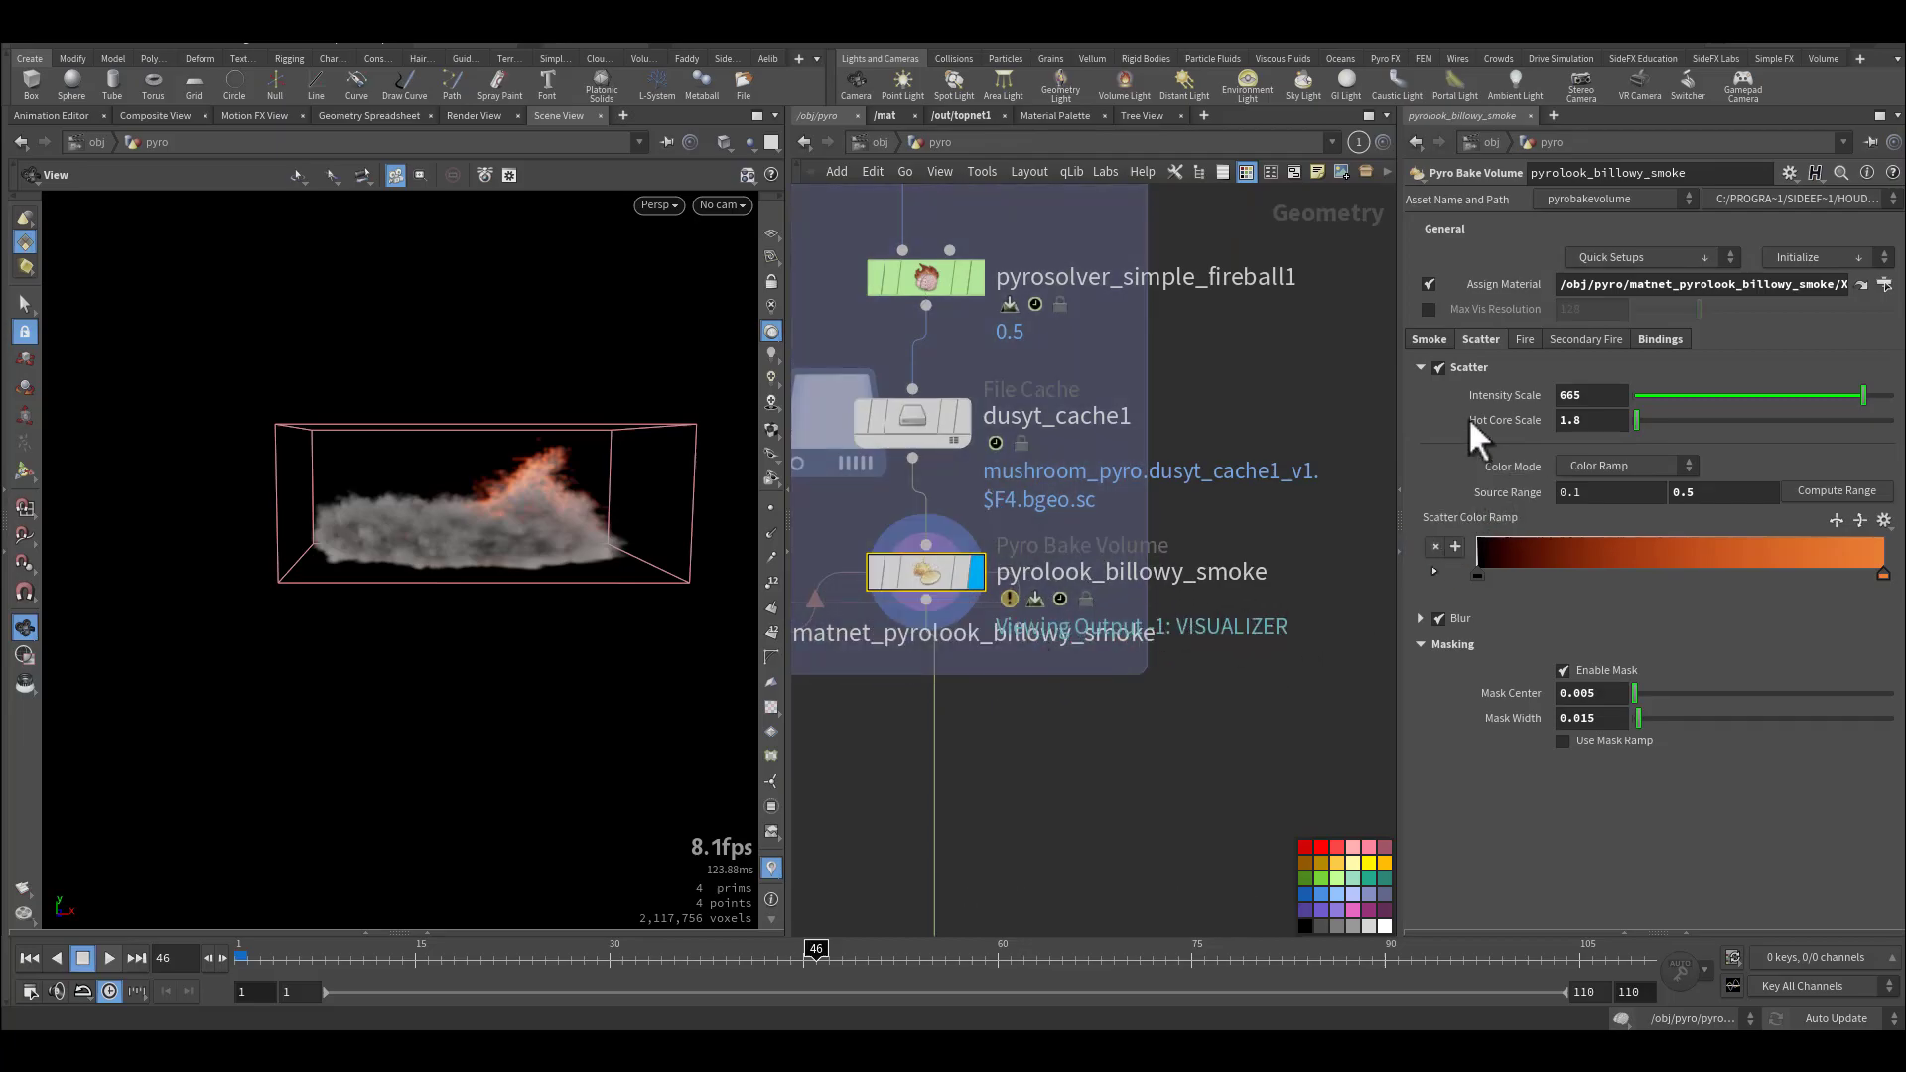
middle_drag(971, 747, 1261, 695)
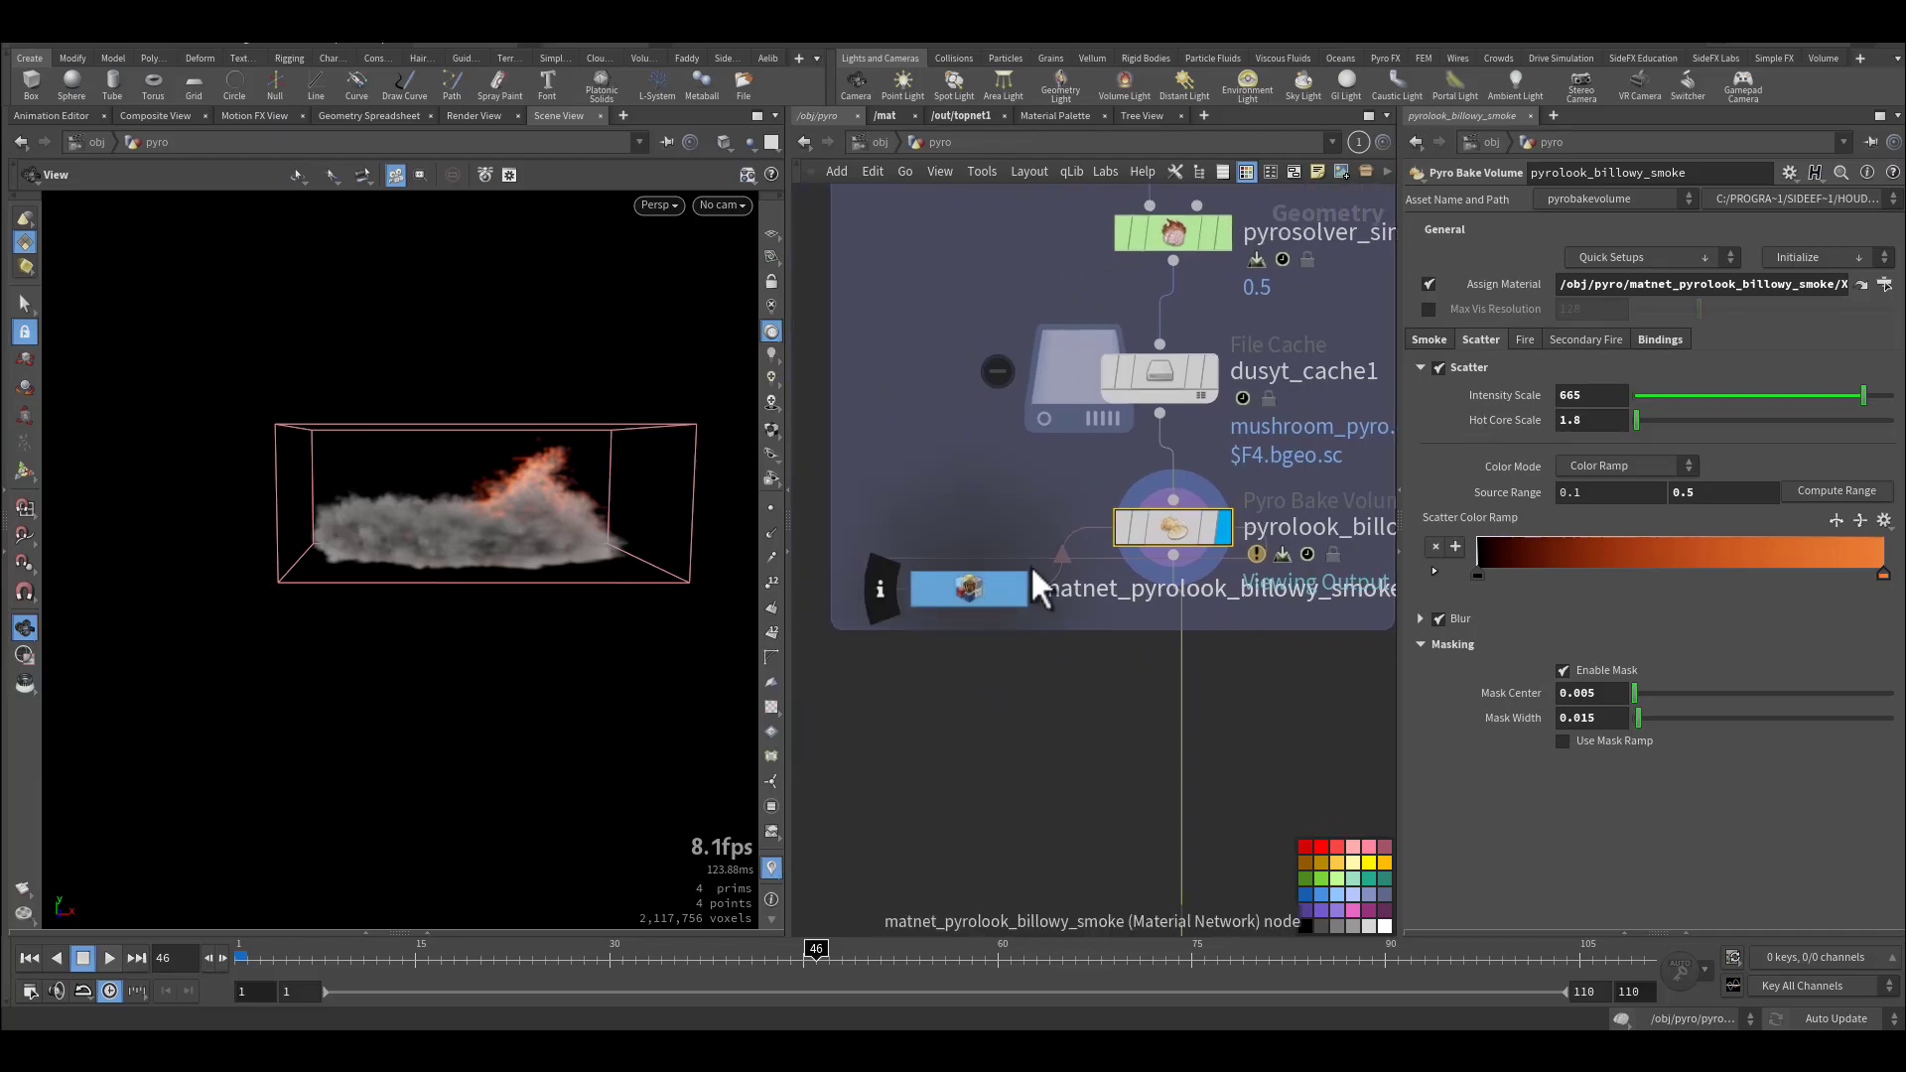
click(1435, 338)
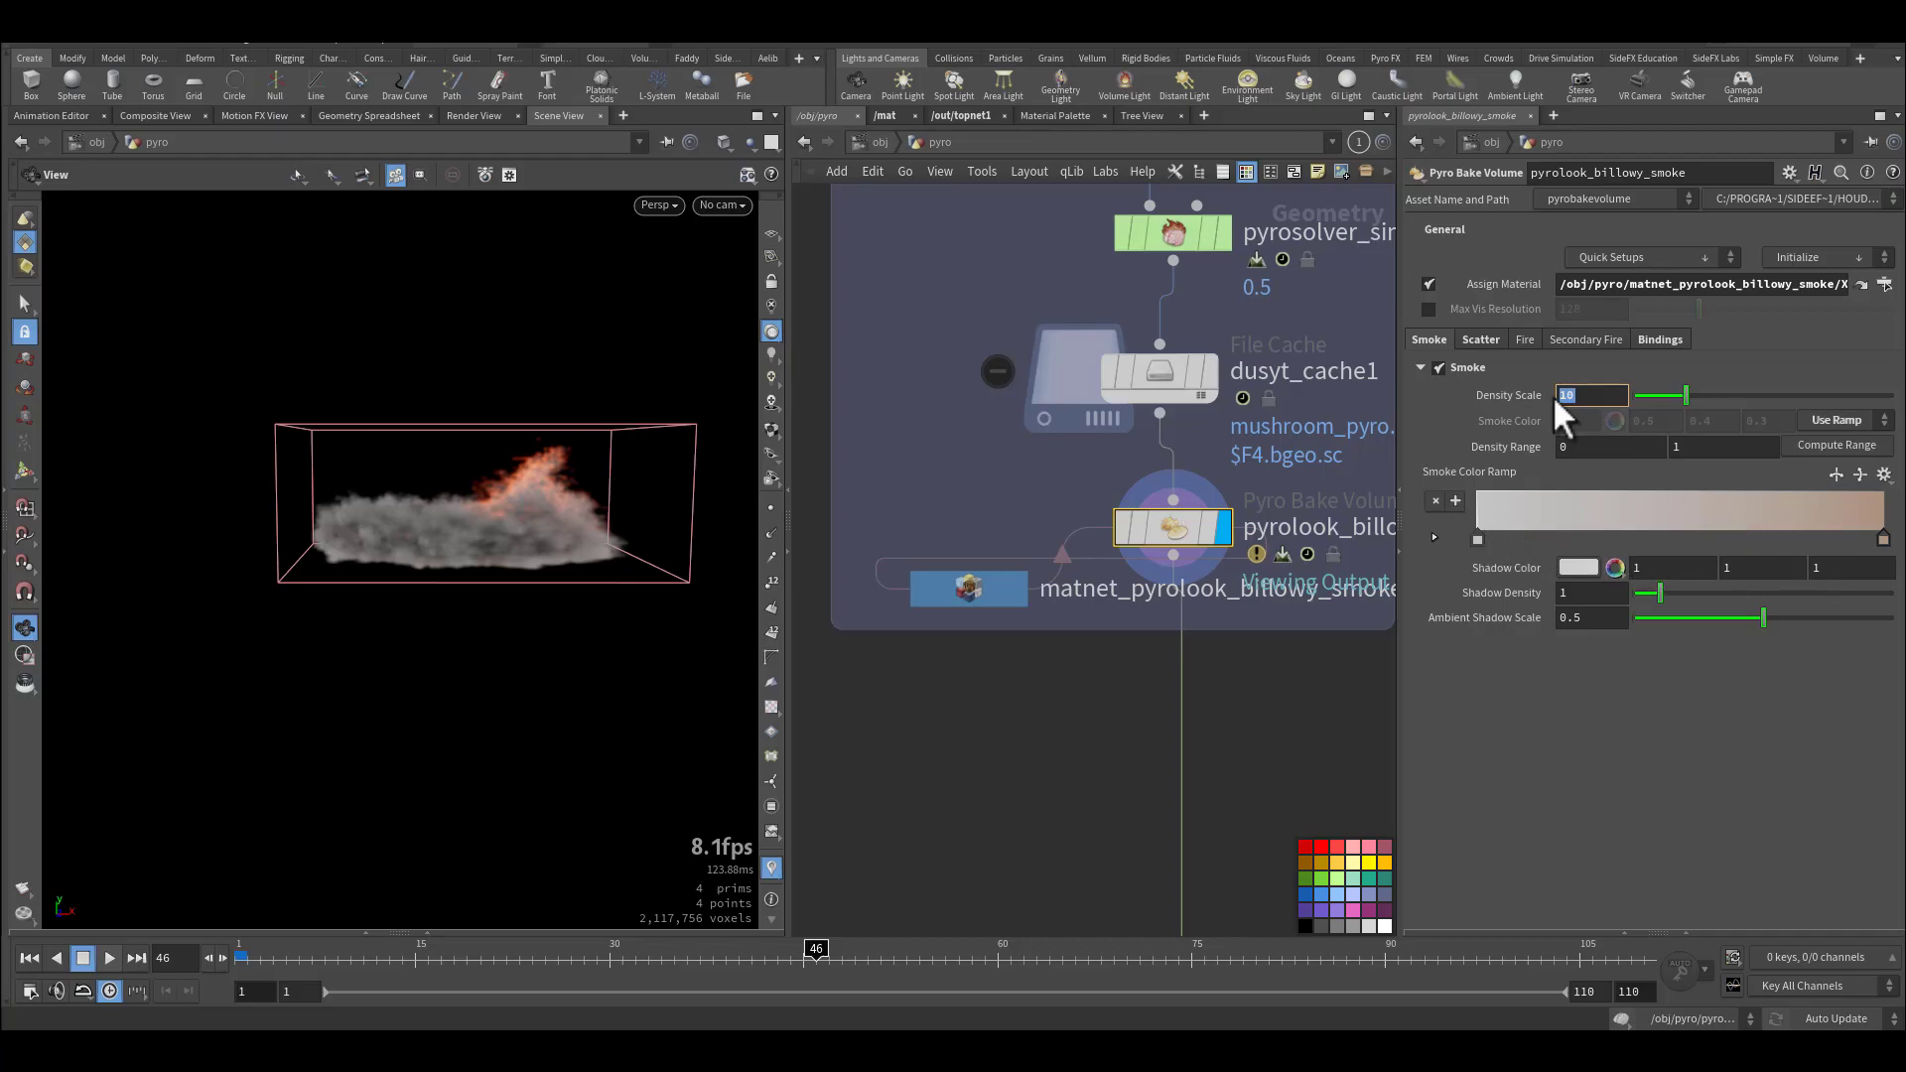
click(1481, 342)
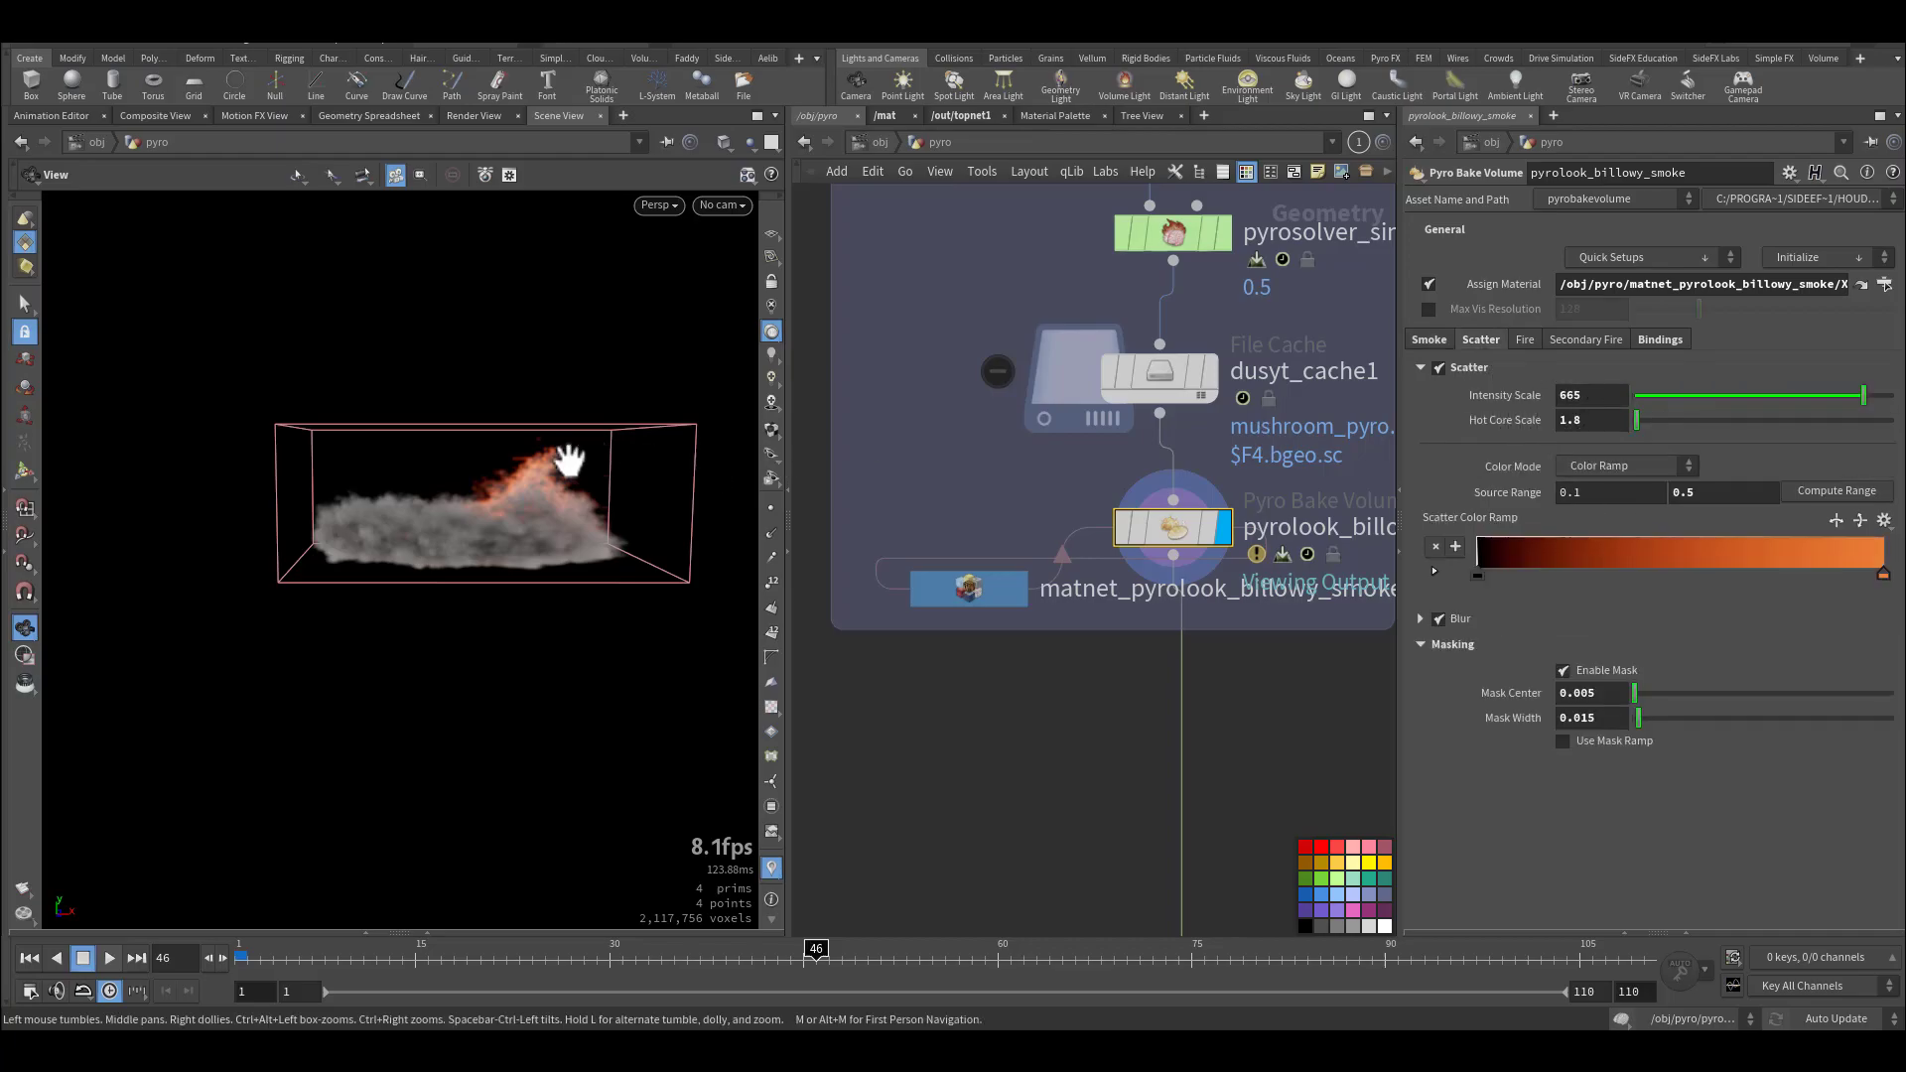
drag(582, 527, 616, 545)
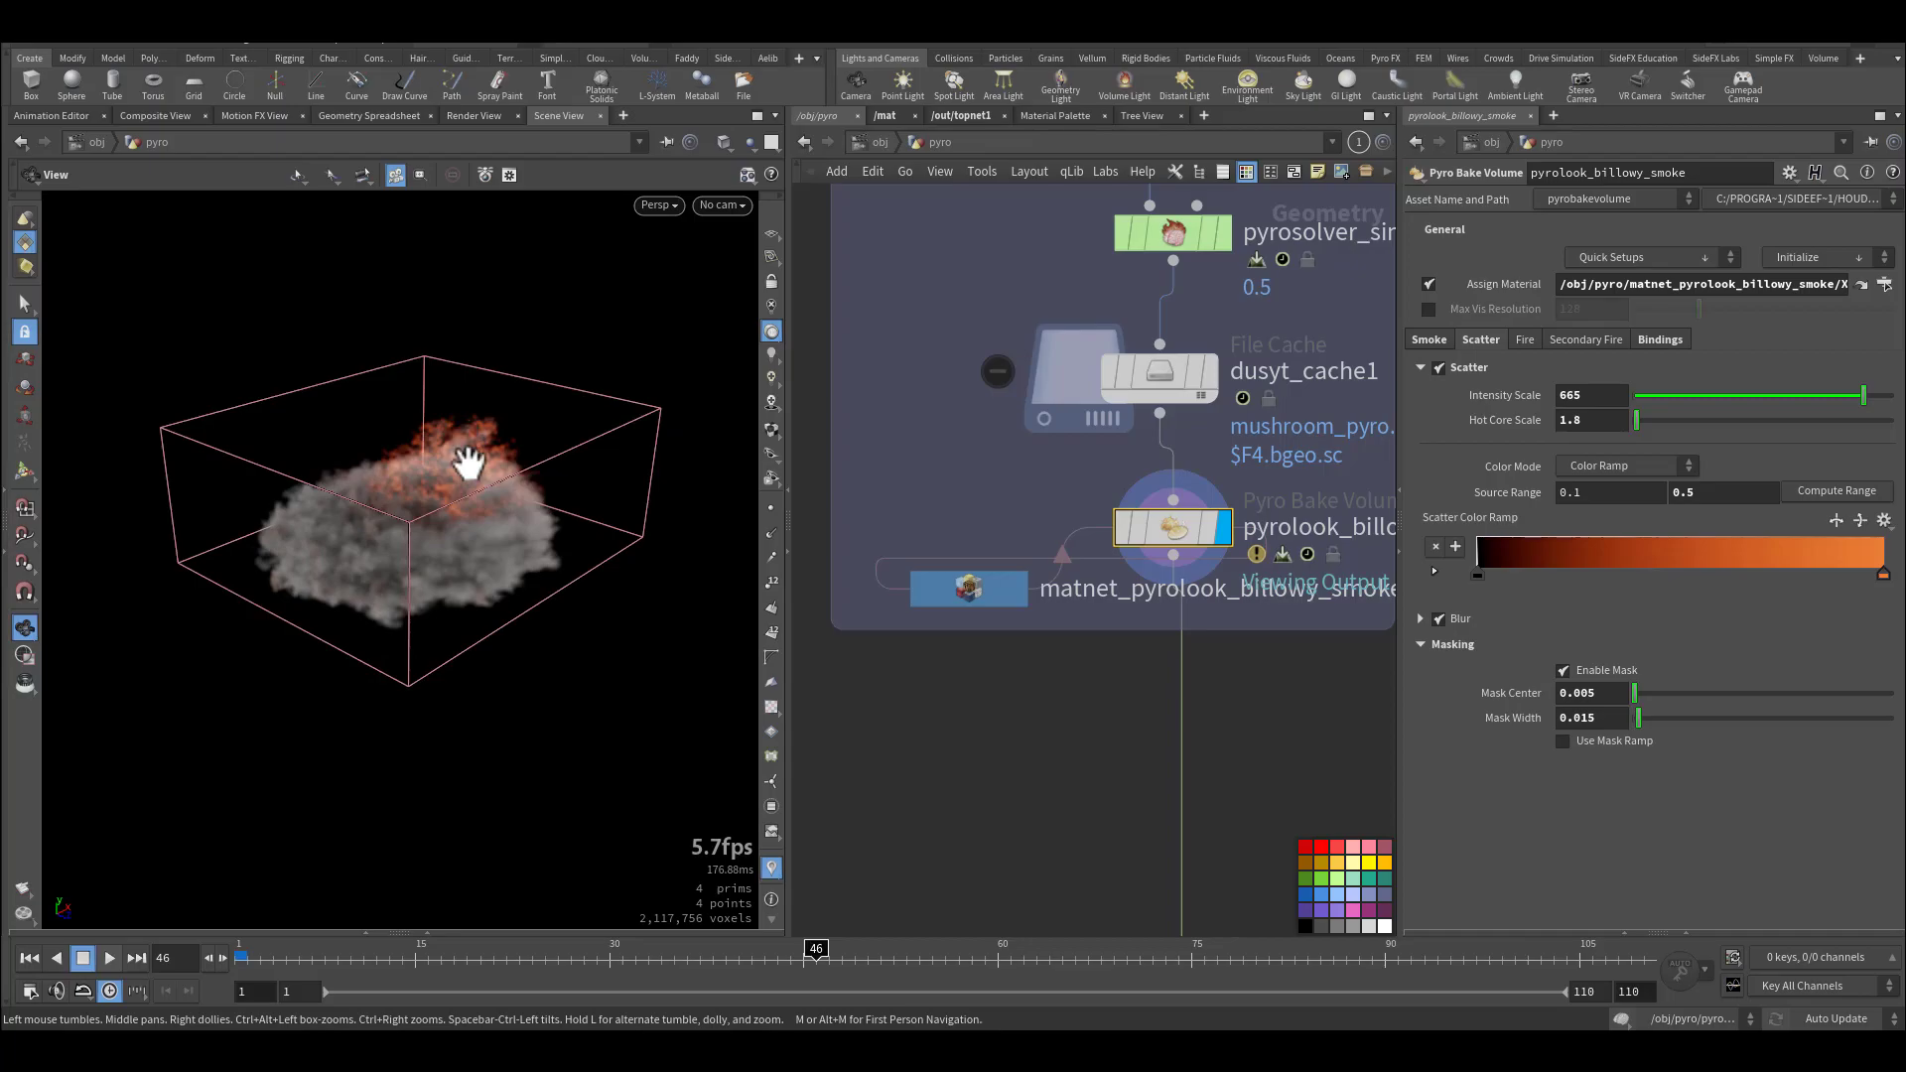
drag(456, 553, 595, 541)
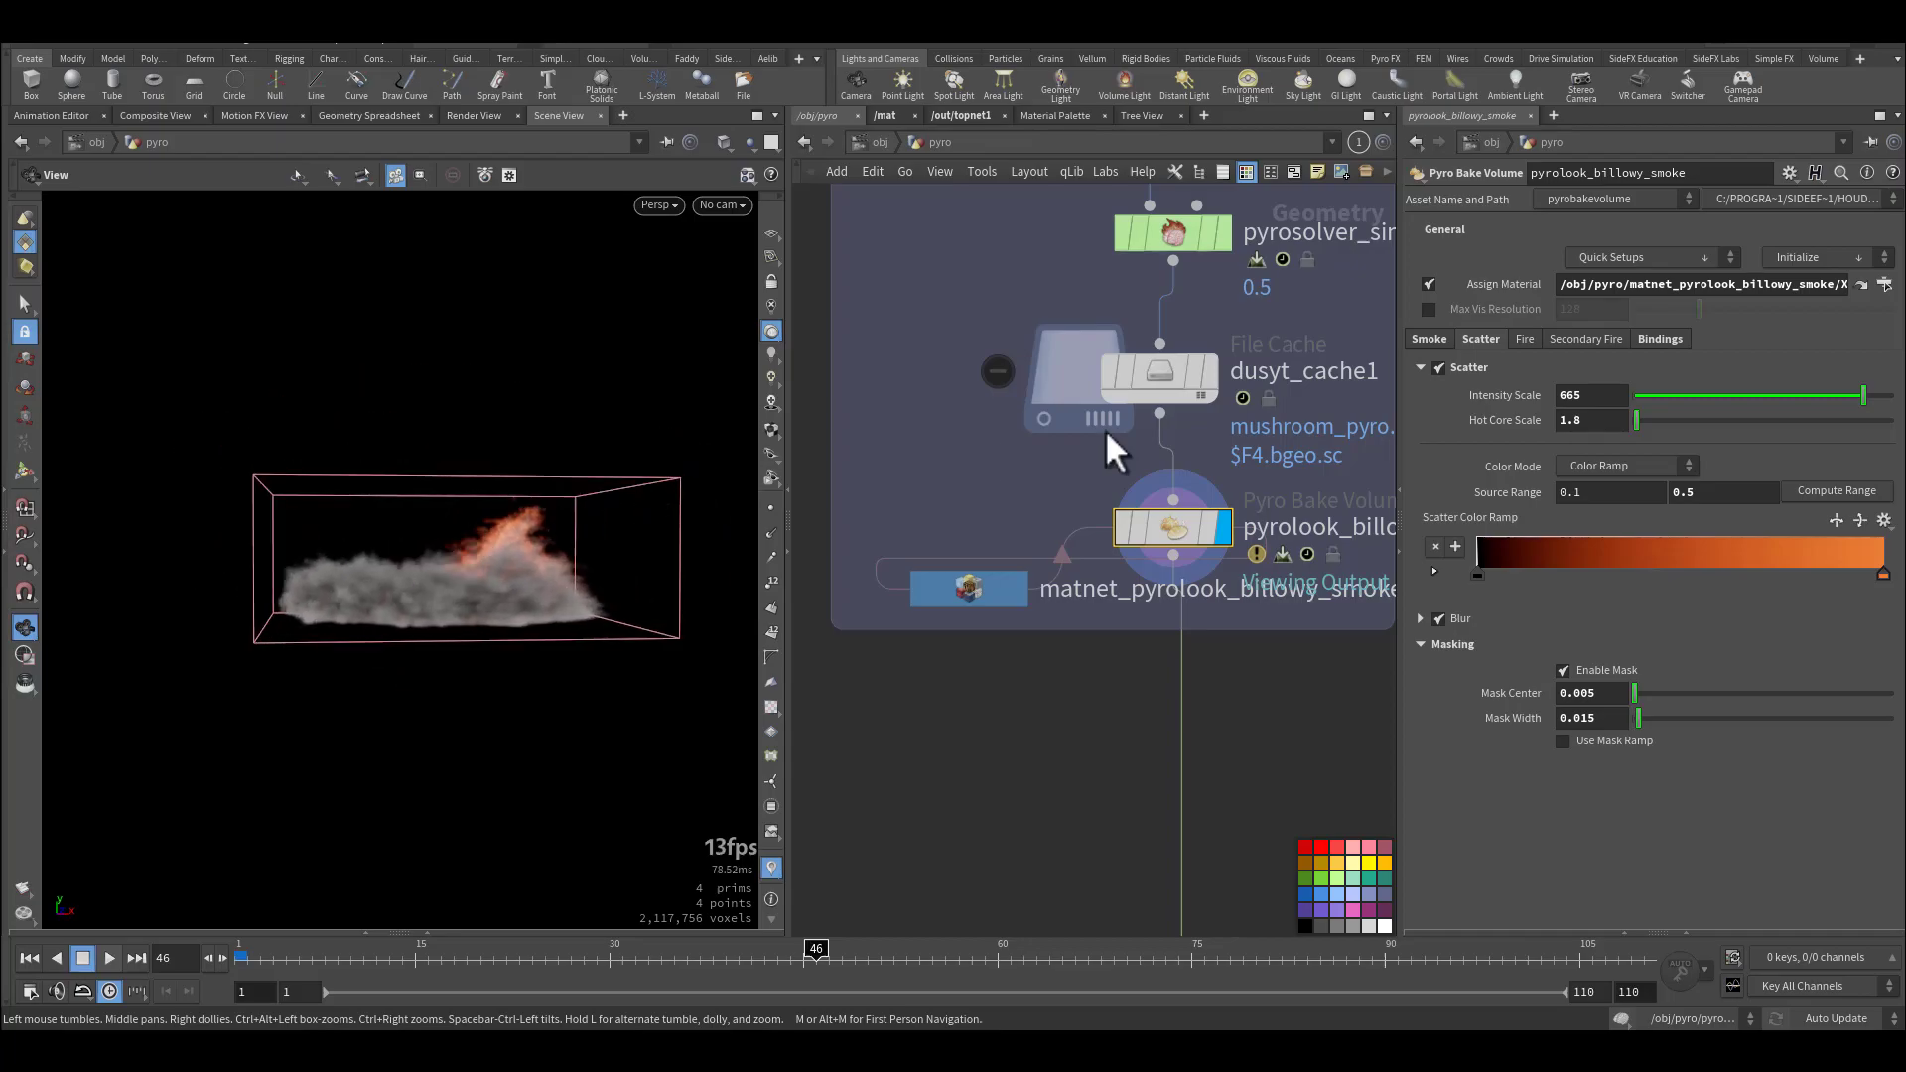
click(1524, 342)
click(1491, 341)
scroll(1004, 638, down, 3)
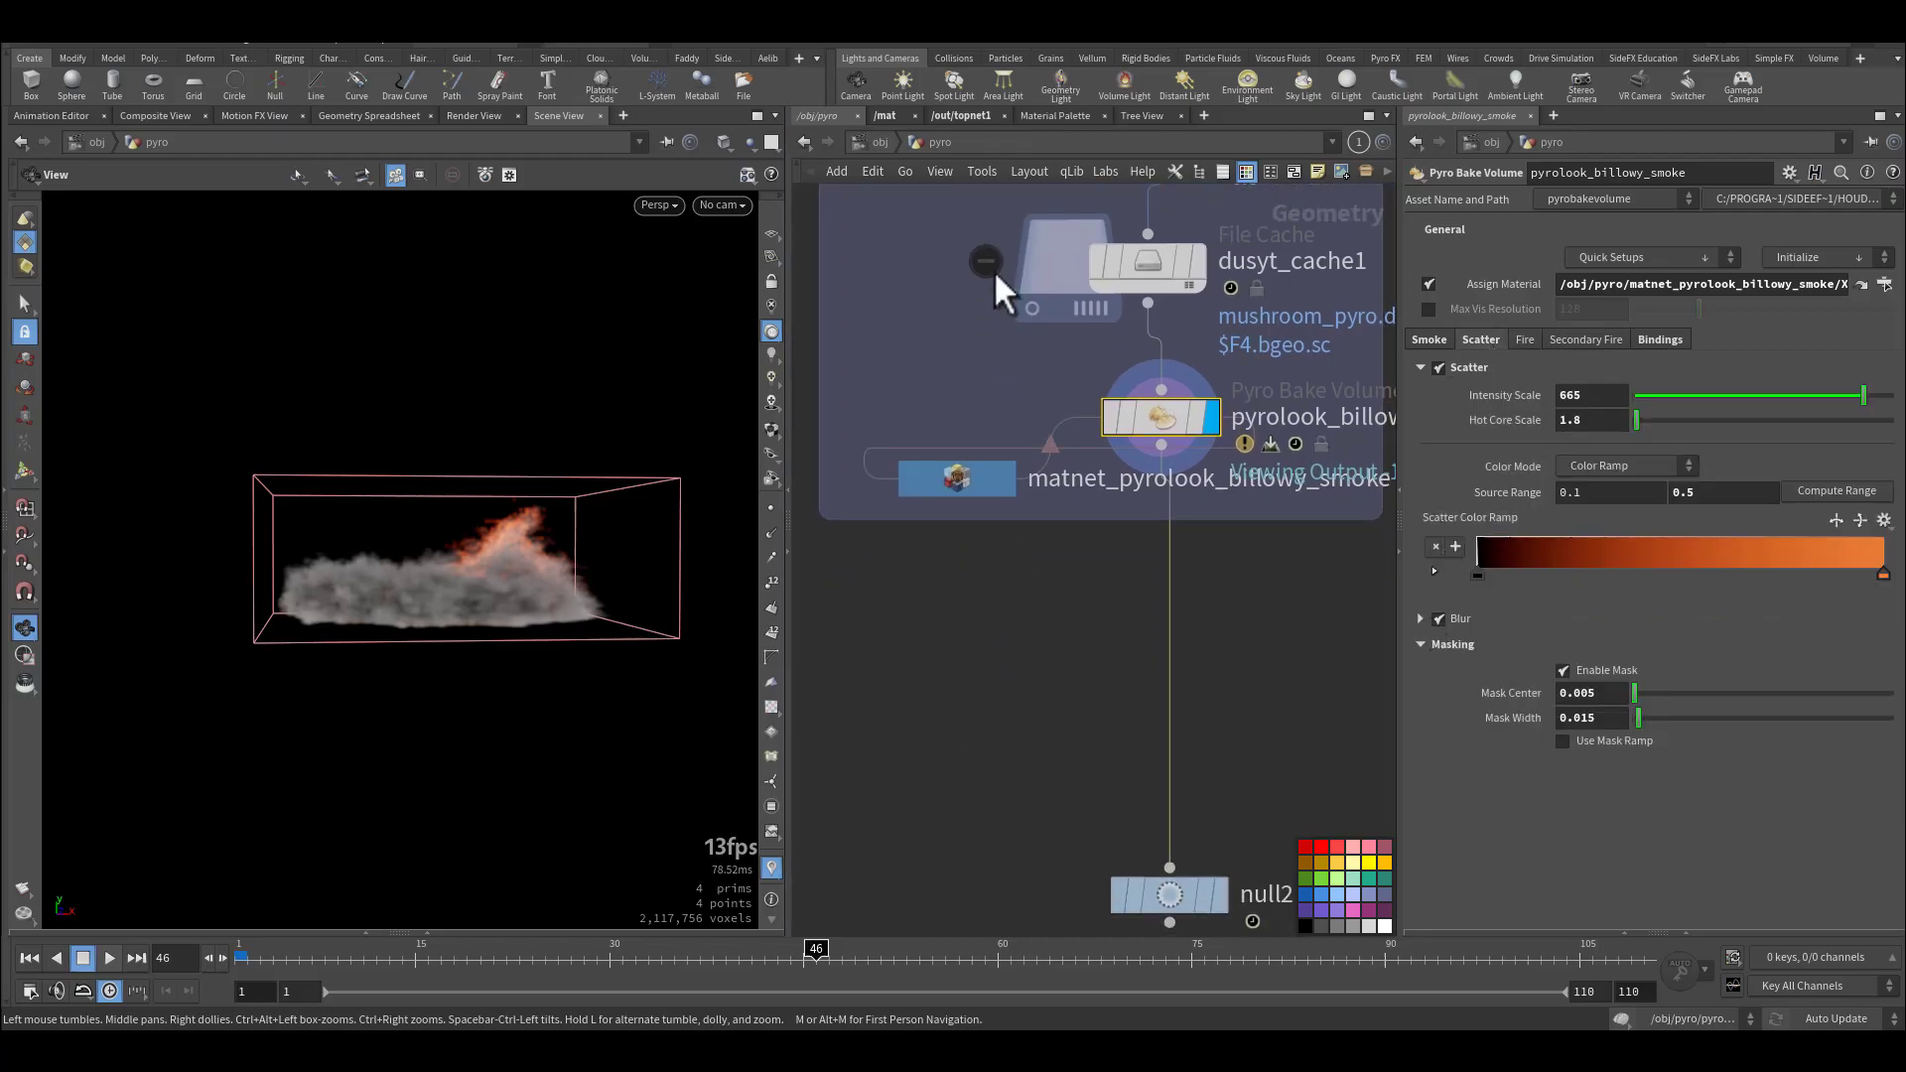
middle_drag(1048, 744, 791, 545)
scroll(1098, 647, down, 5)
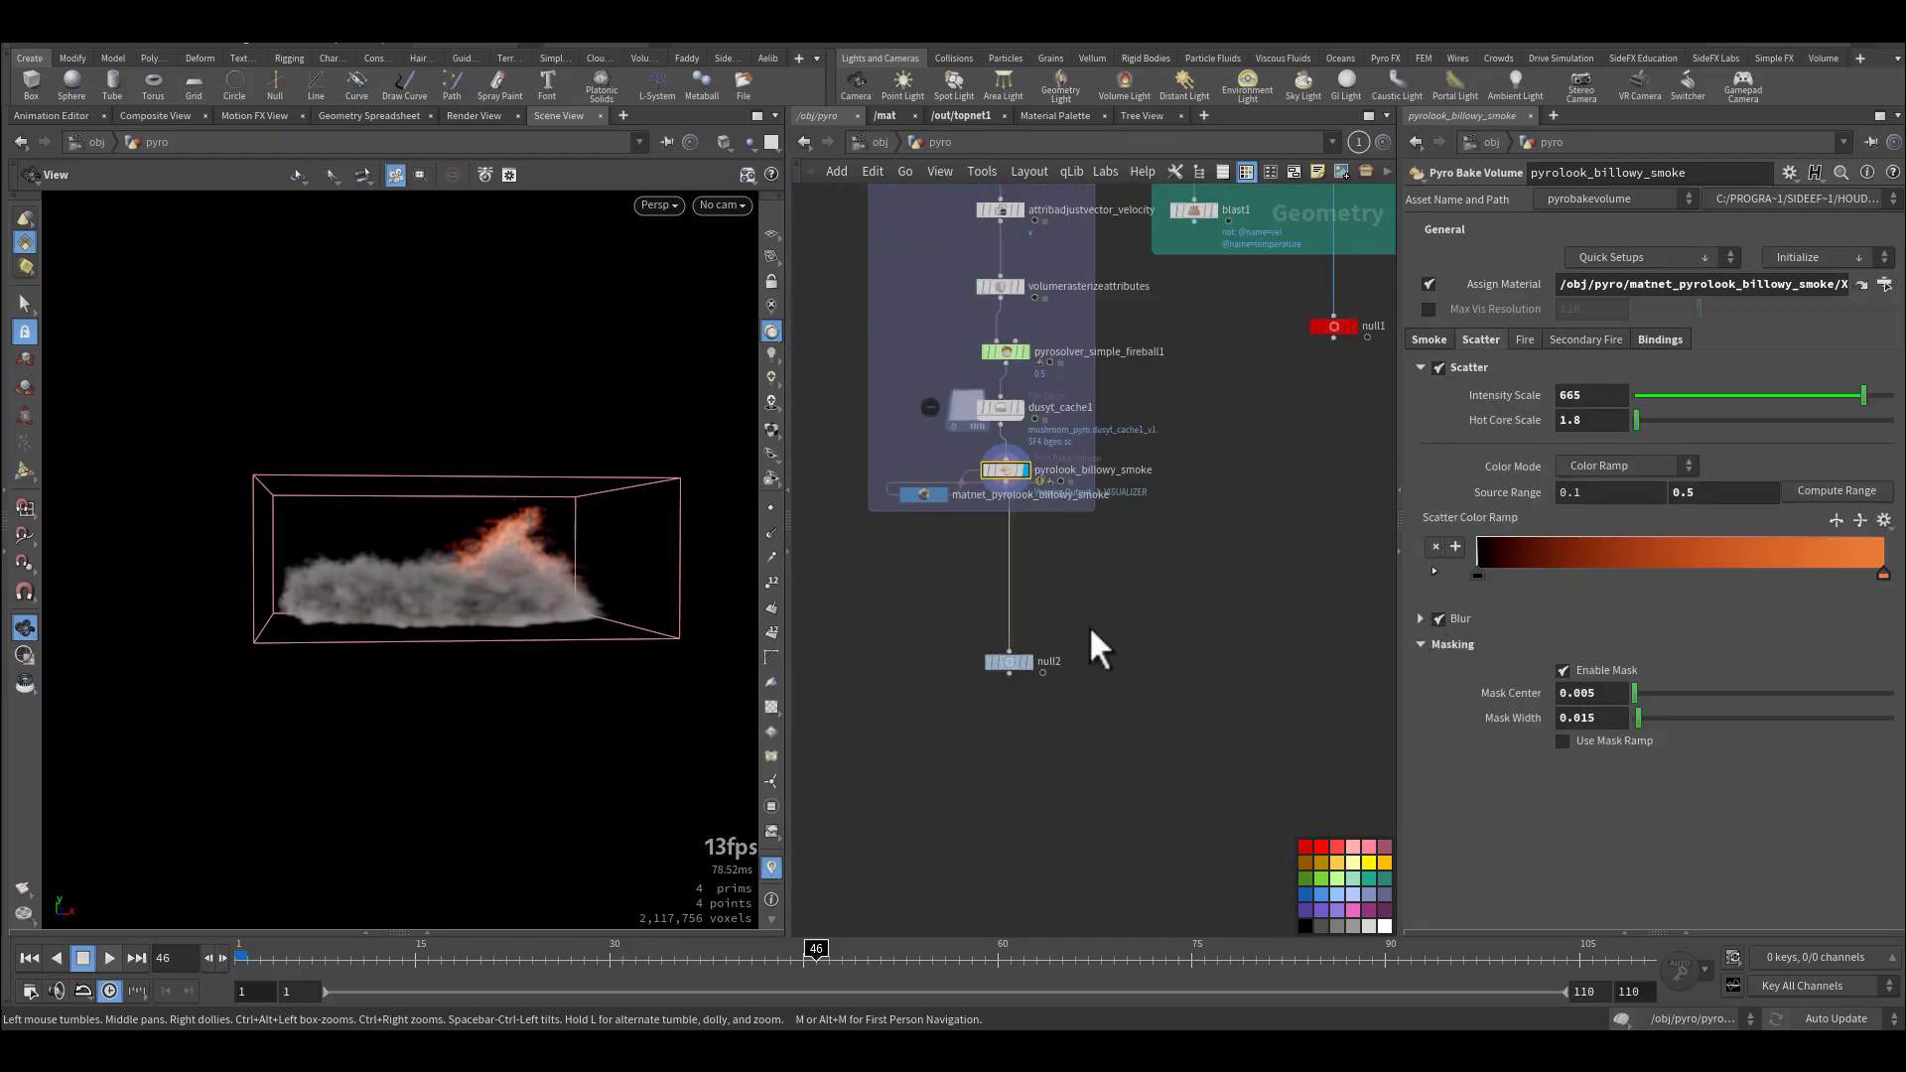
middle_drag(1082, 678, 1046, 690)
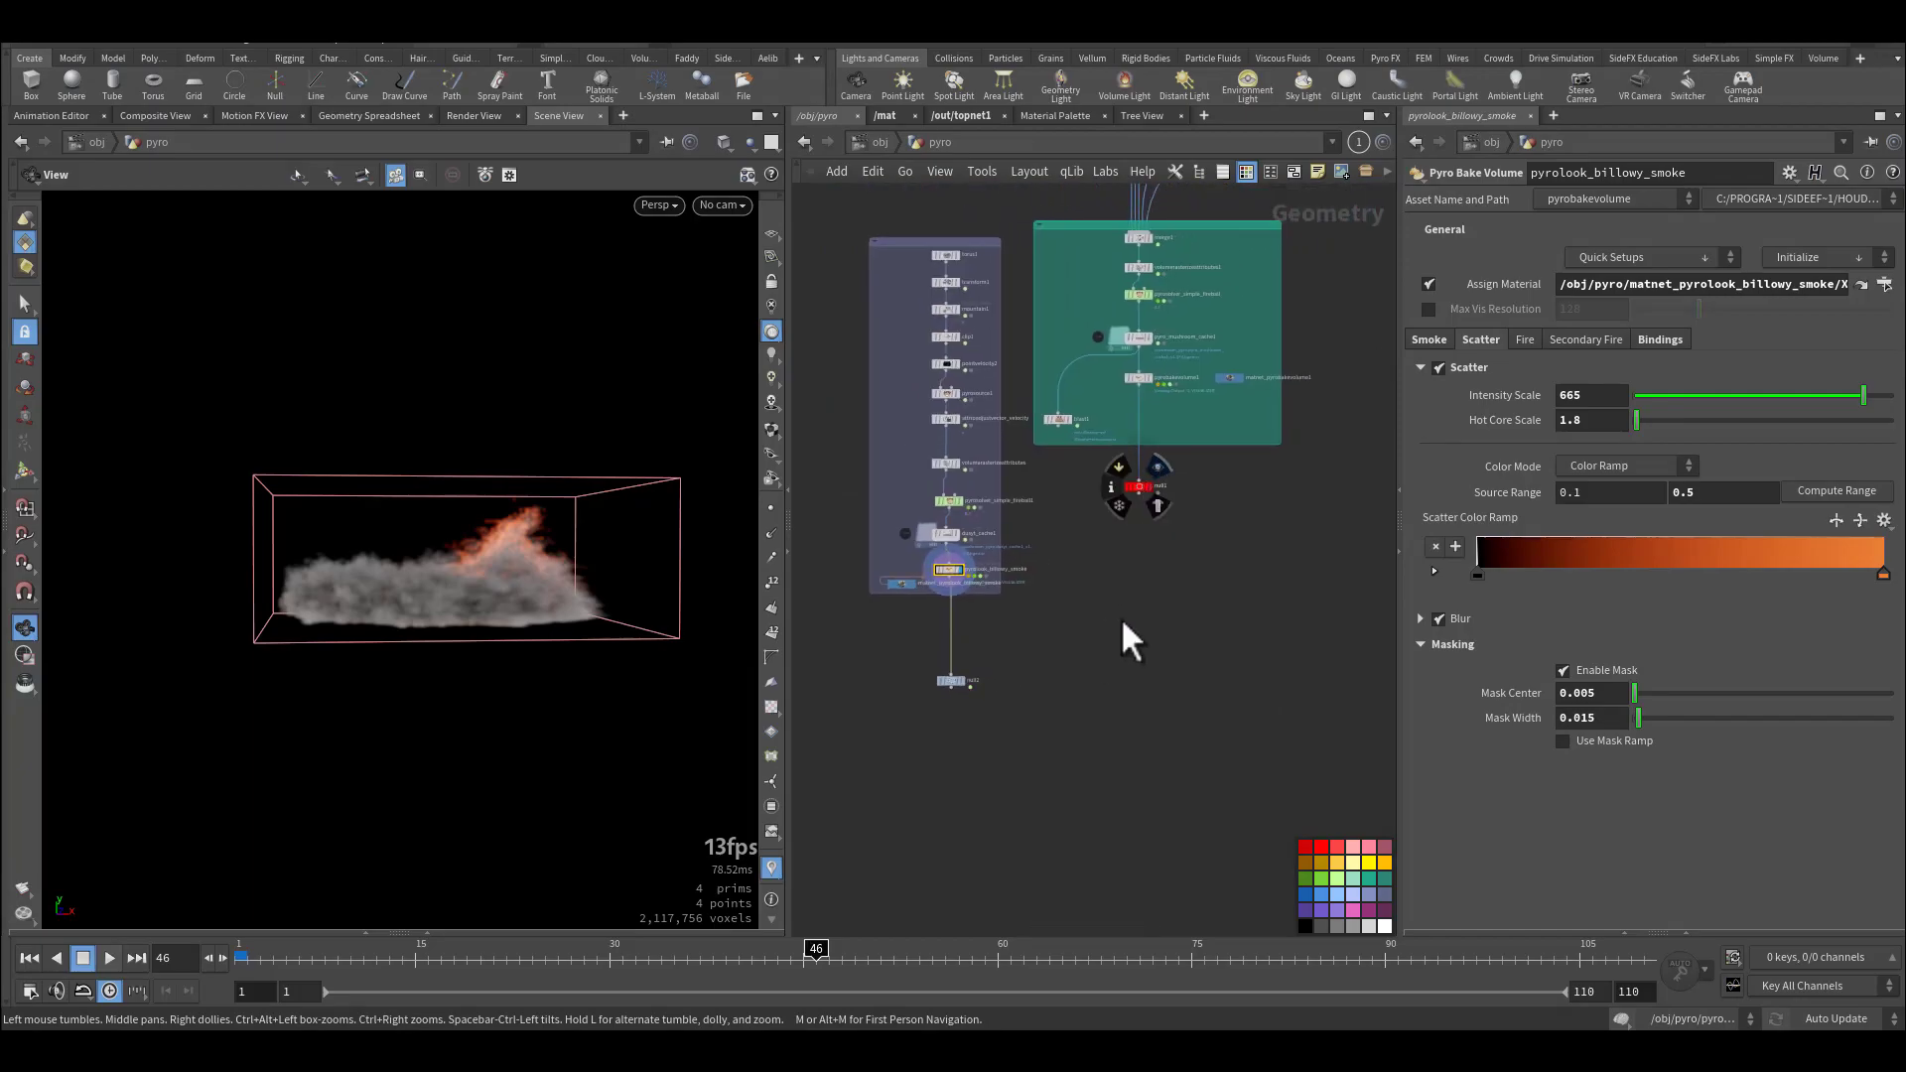
Display null1's full explosion, check dust's GET_null2 merge, and open /out/topnet1.
key(r)
drag(1023, 639, 861, 733)
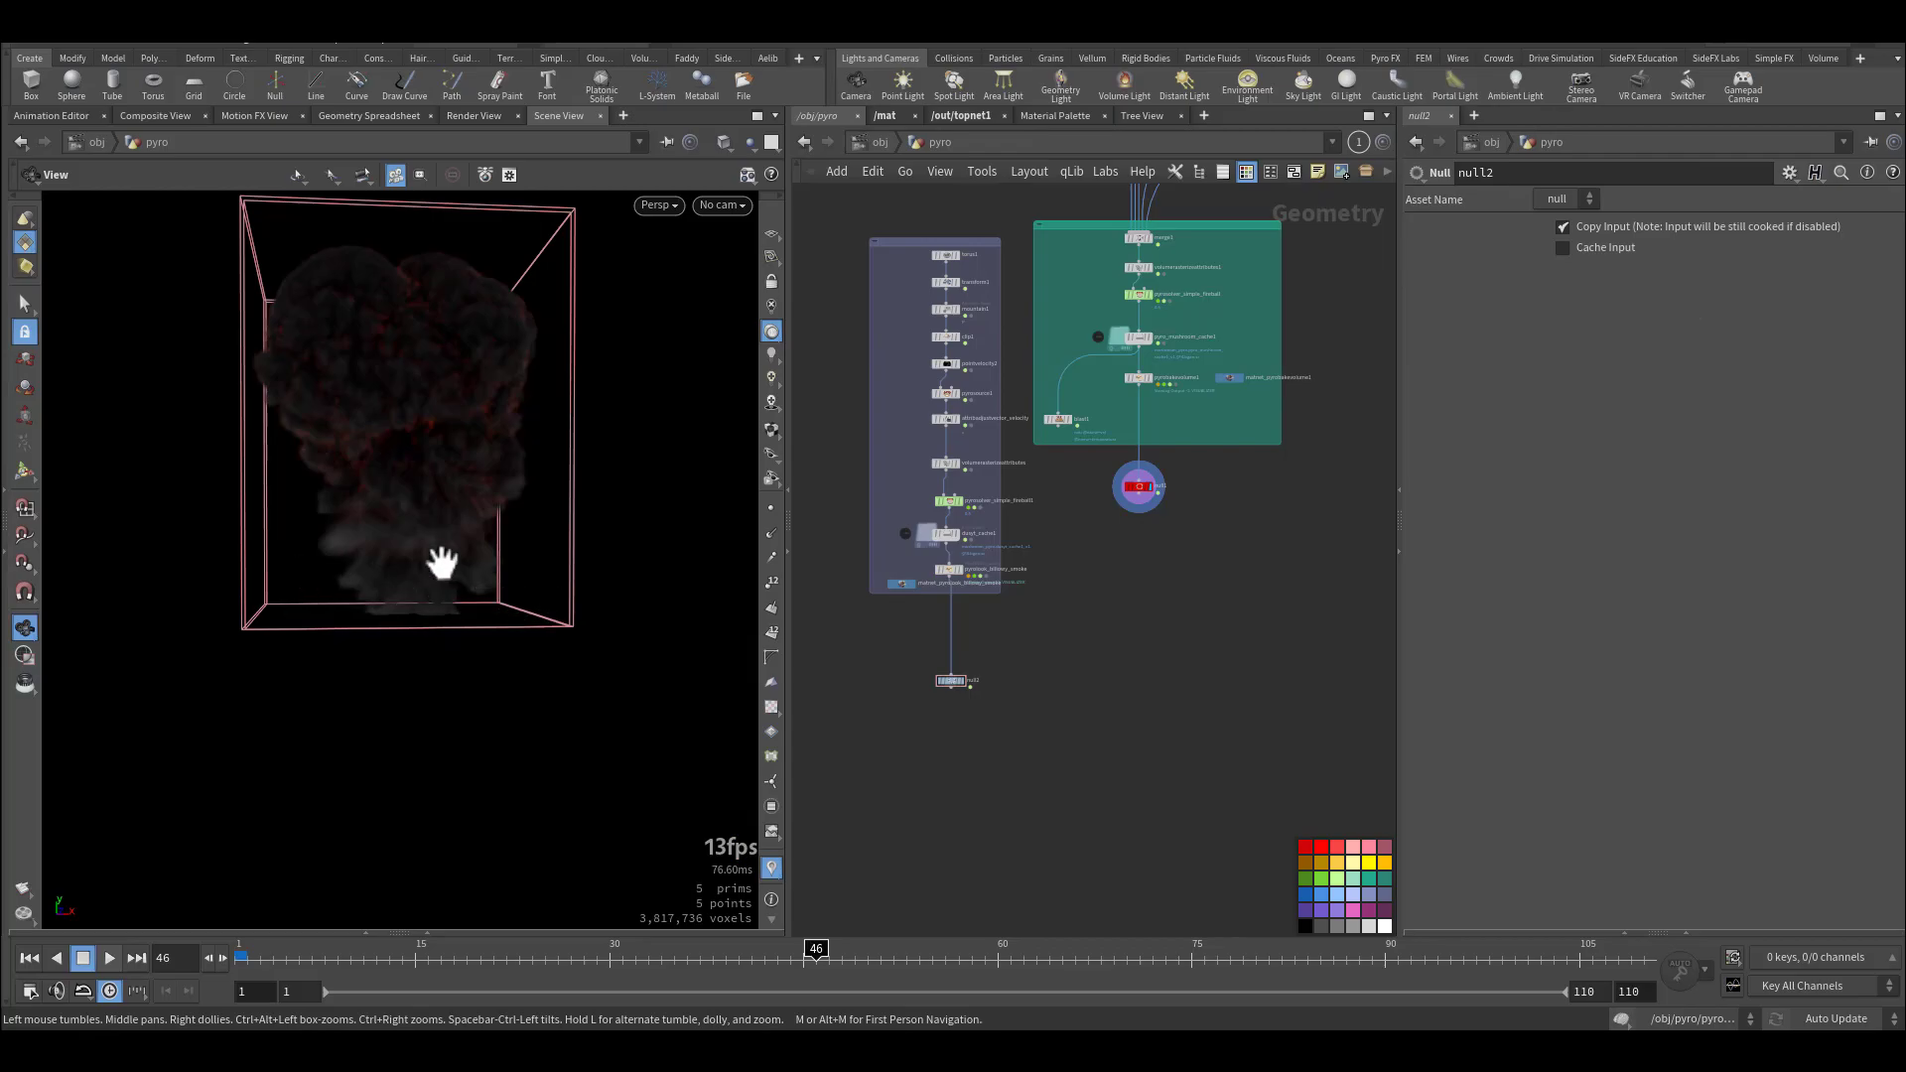
click(873, 142)
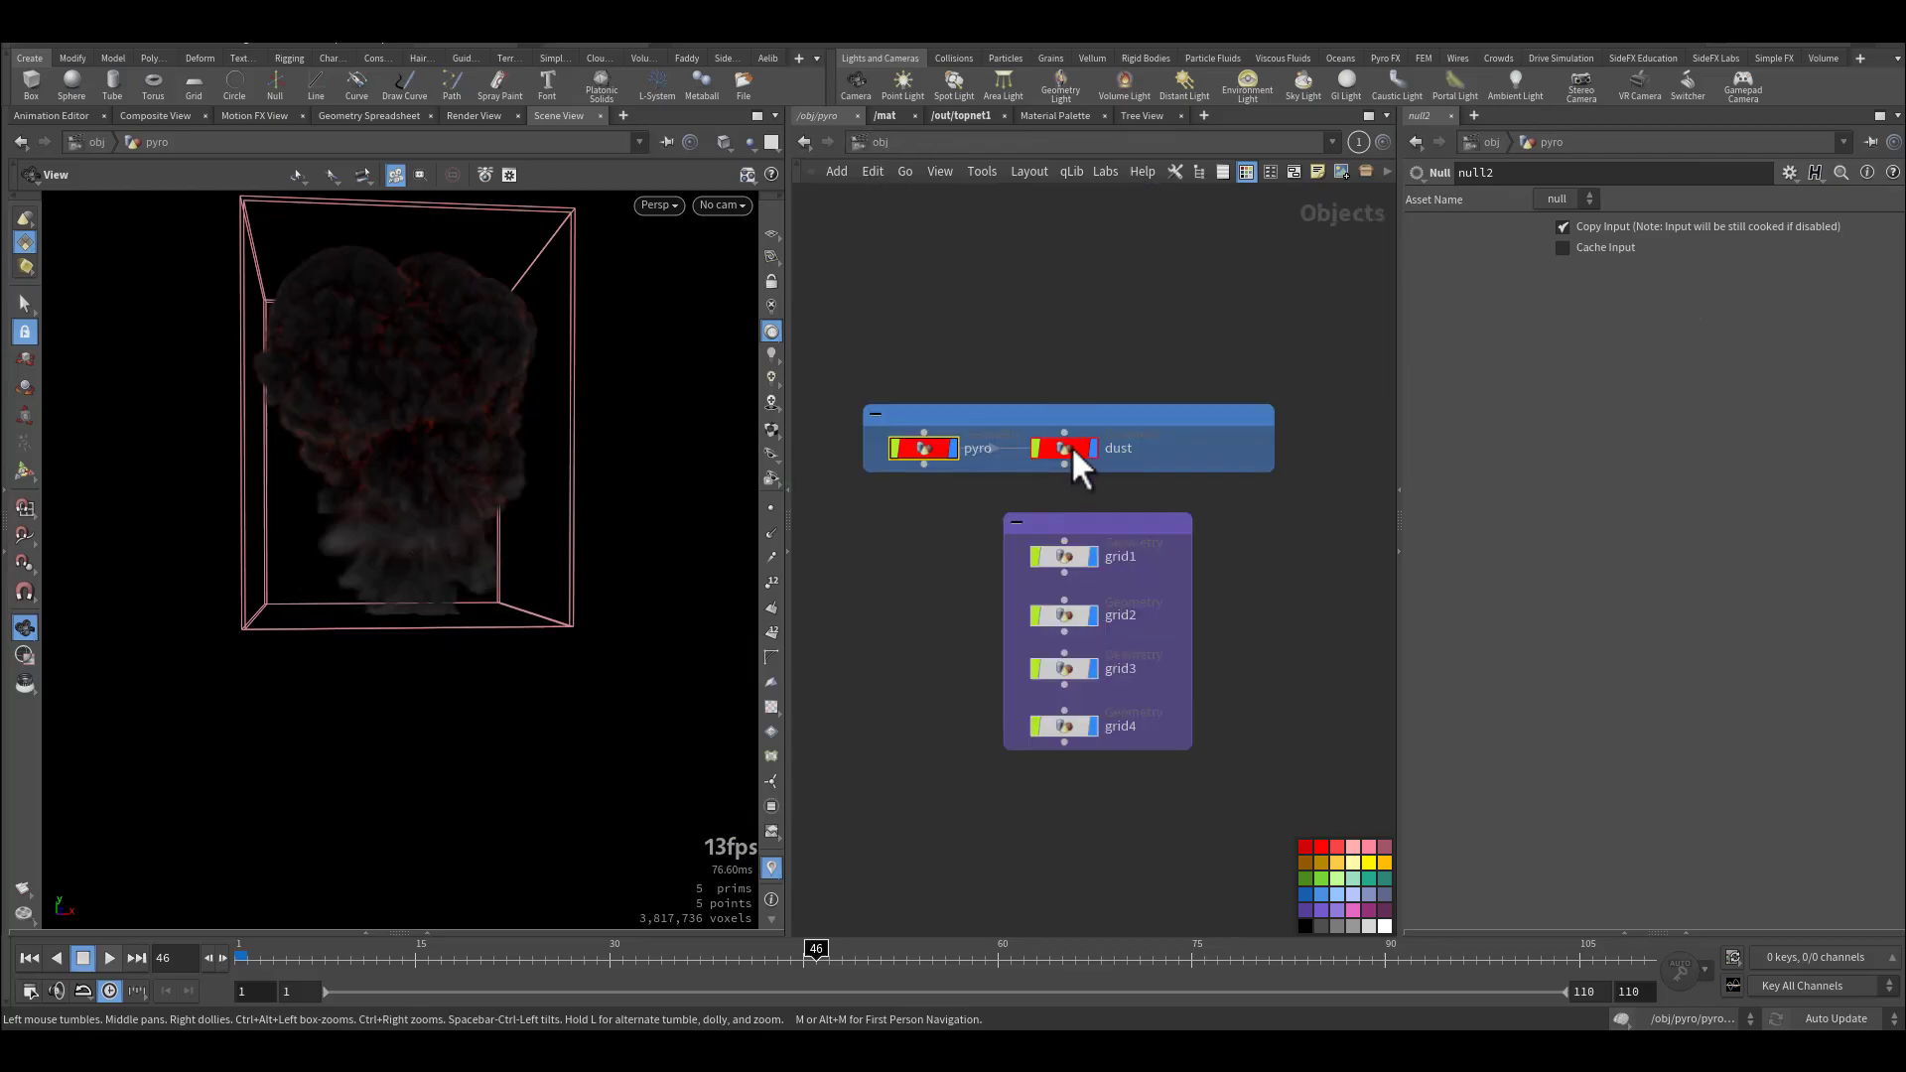
double_click(1070, 445)
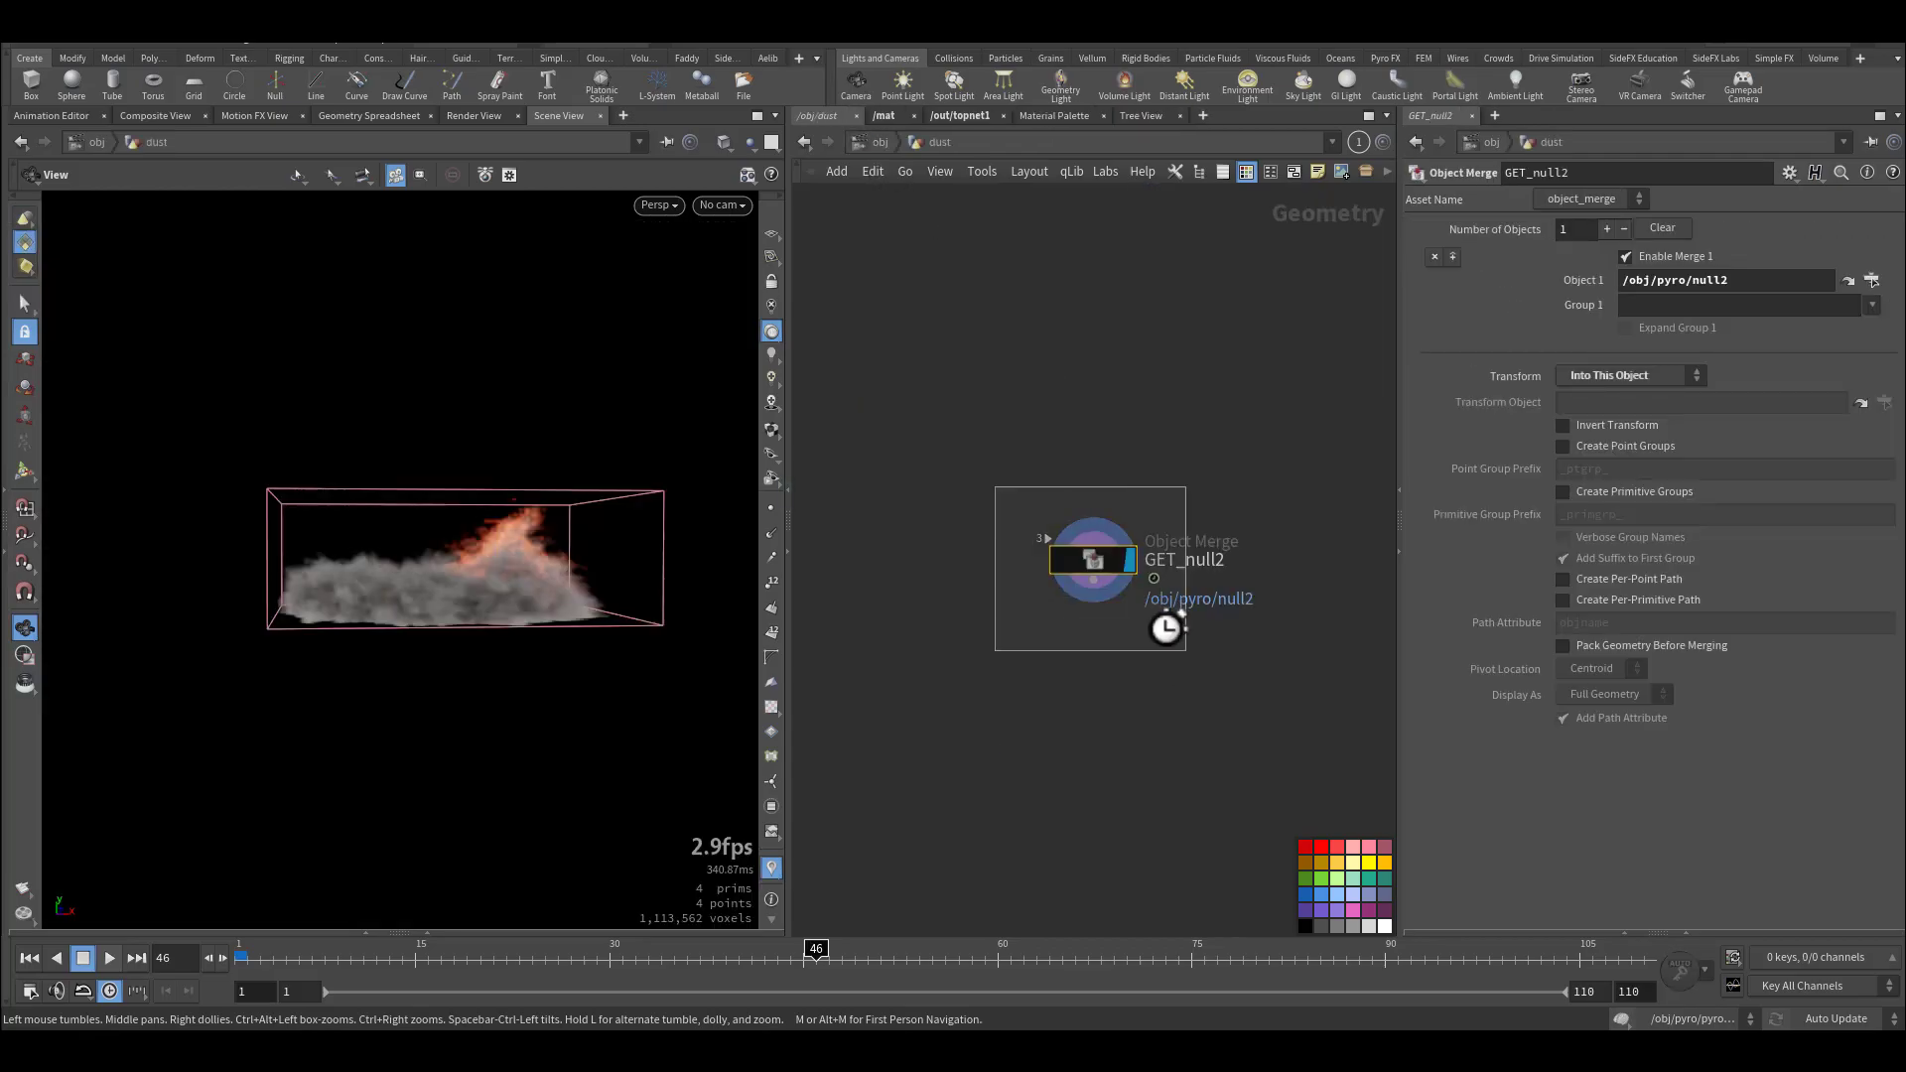
click(881, 142)
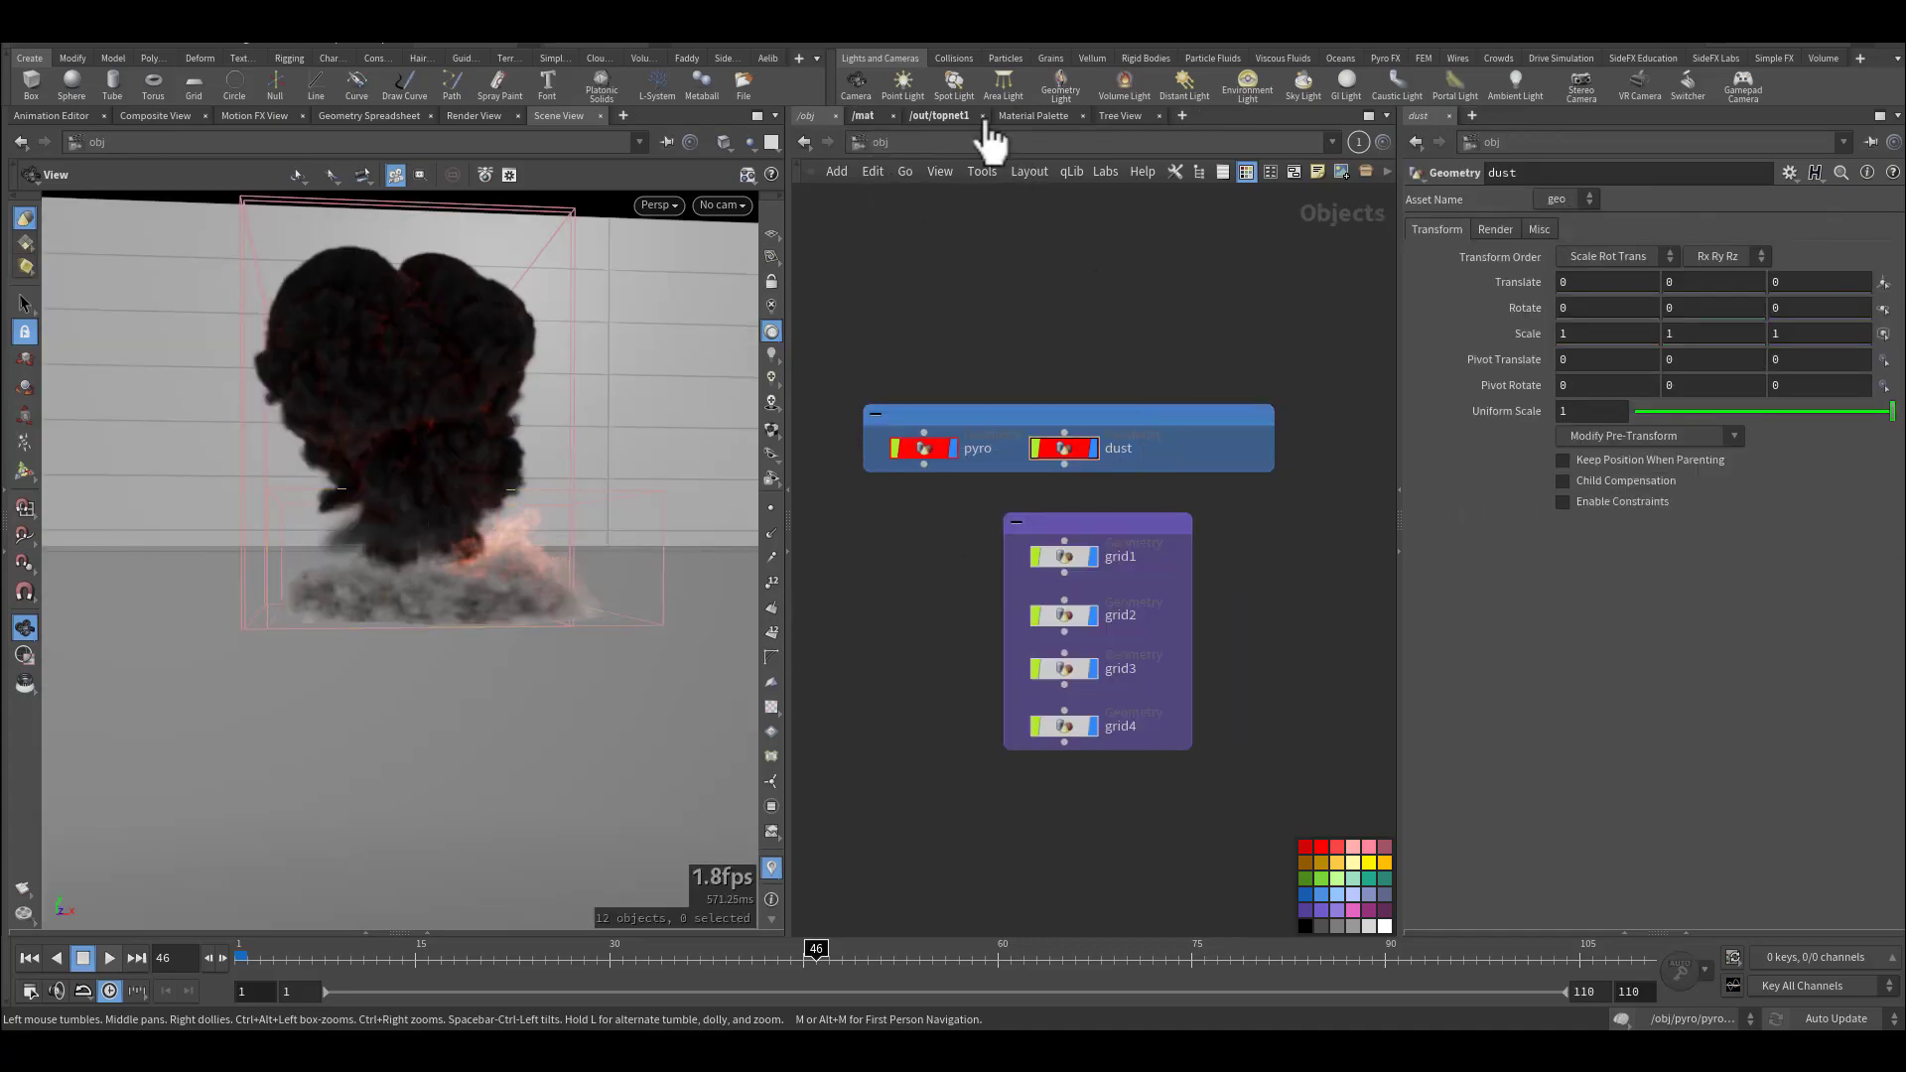
click(944, 114)
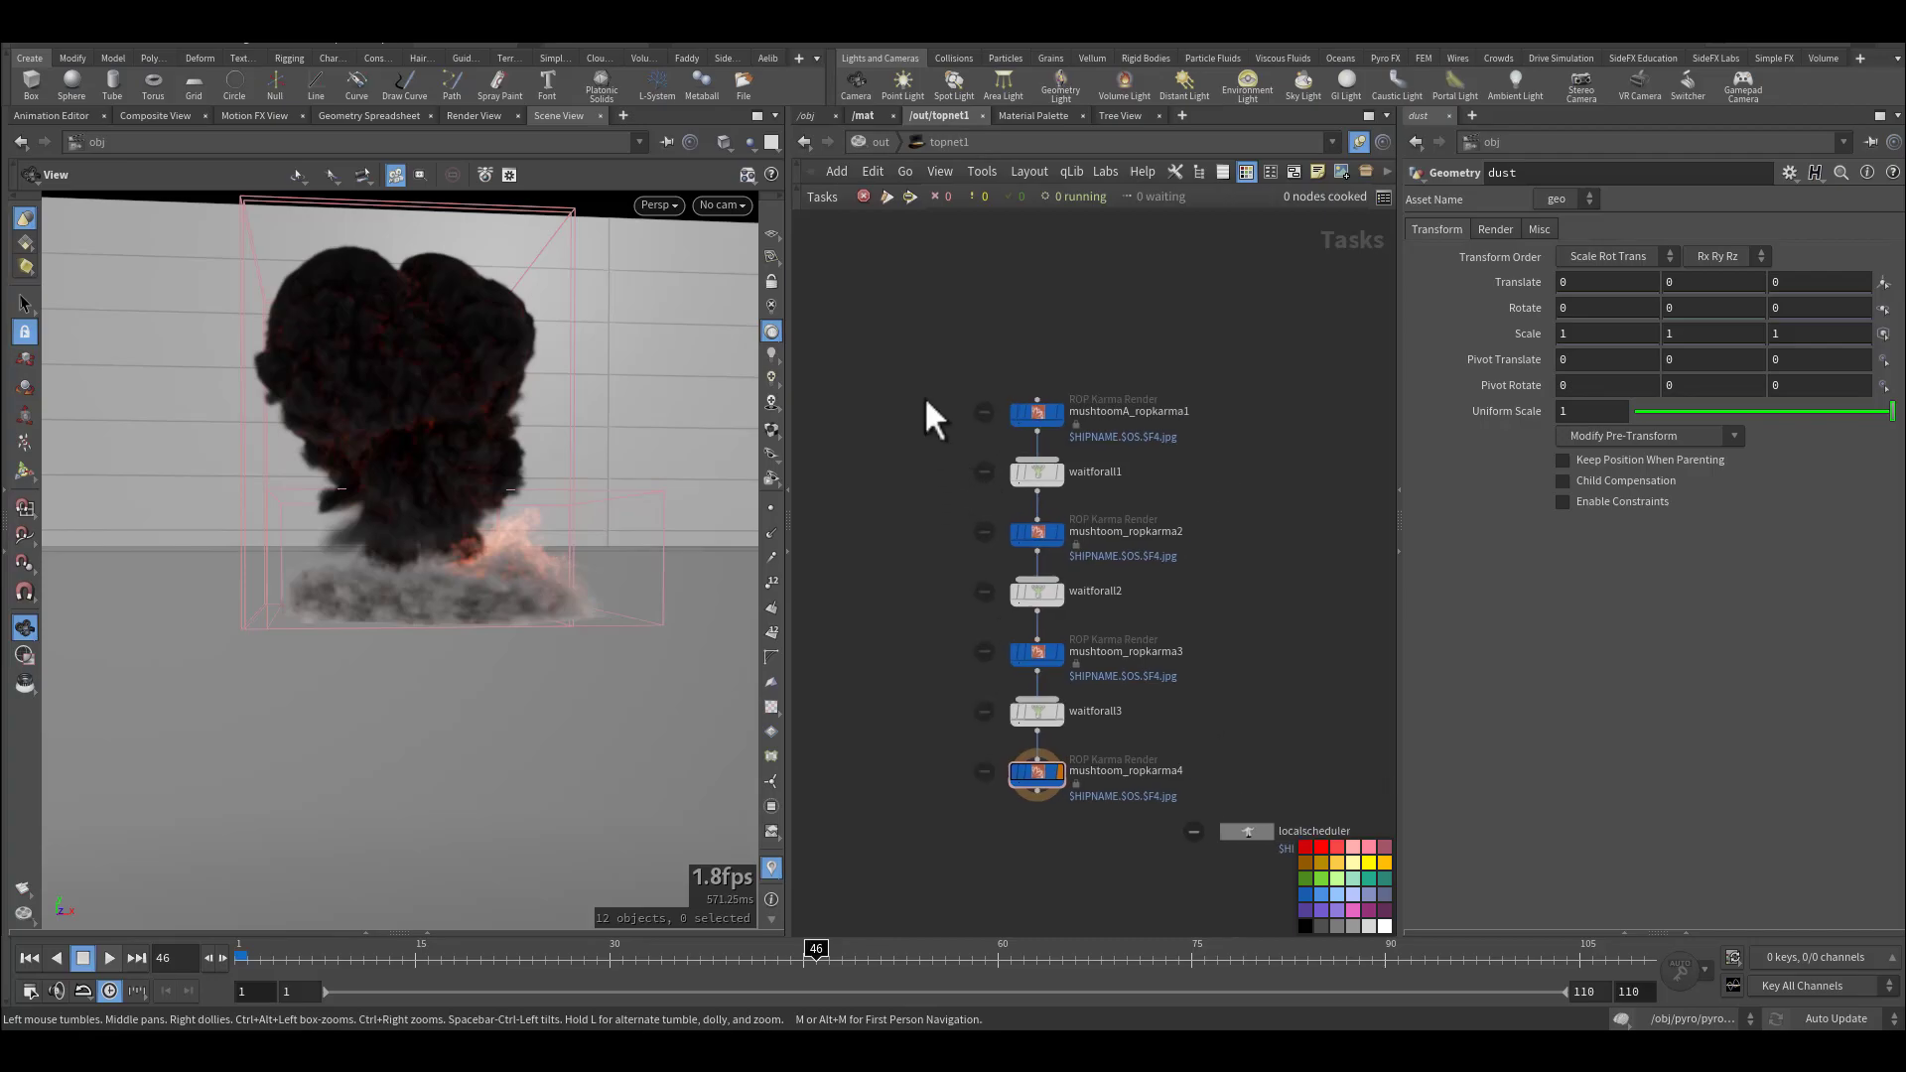
Select mushtoomA_ropkarma1, keeping XPU engine with 128*2 path-traced samples.
drag(910, 367, 1152, 445)
scroll(1152, 445, up, 6)
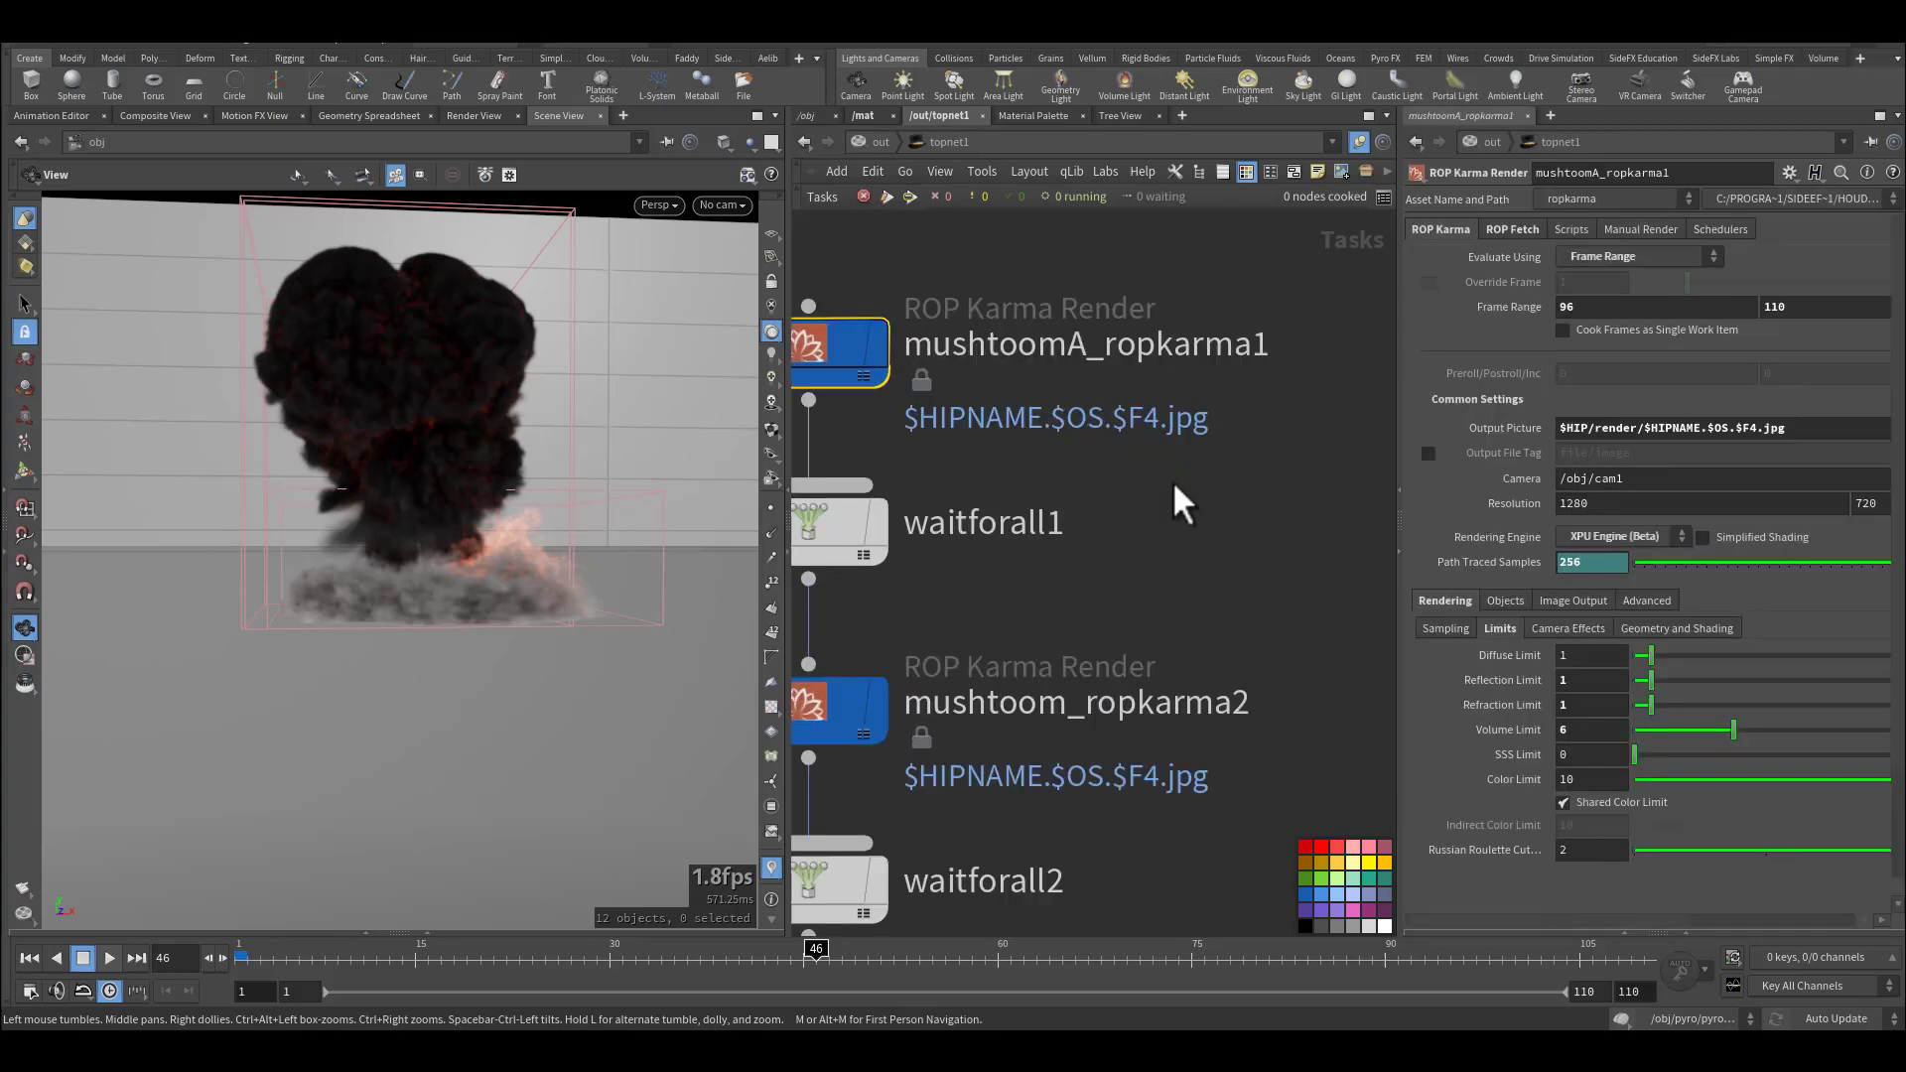
middle_drag(1234, 610, 1246, 532)
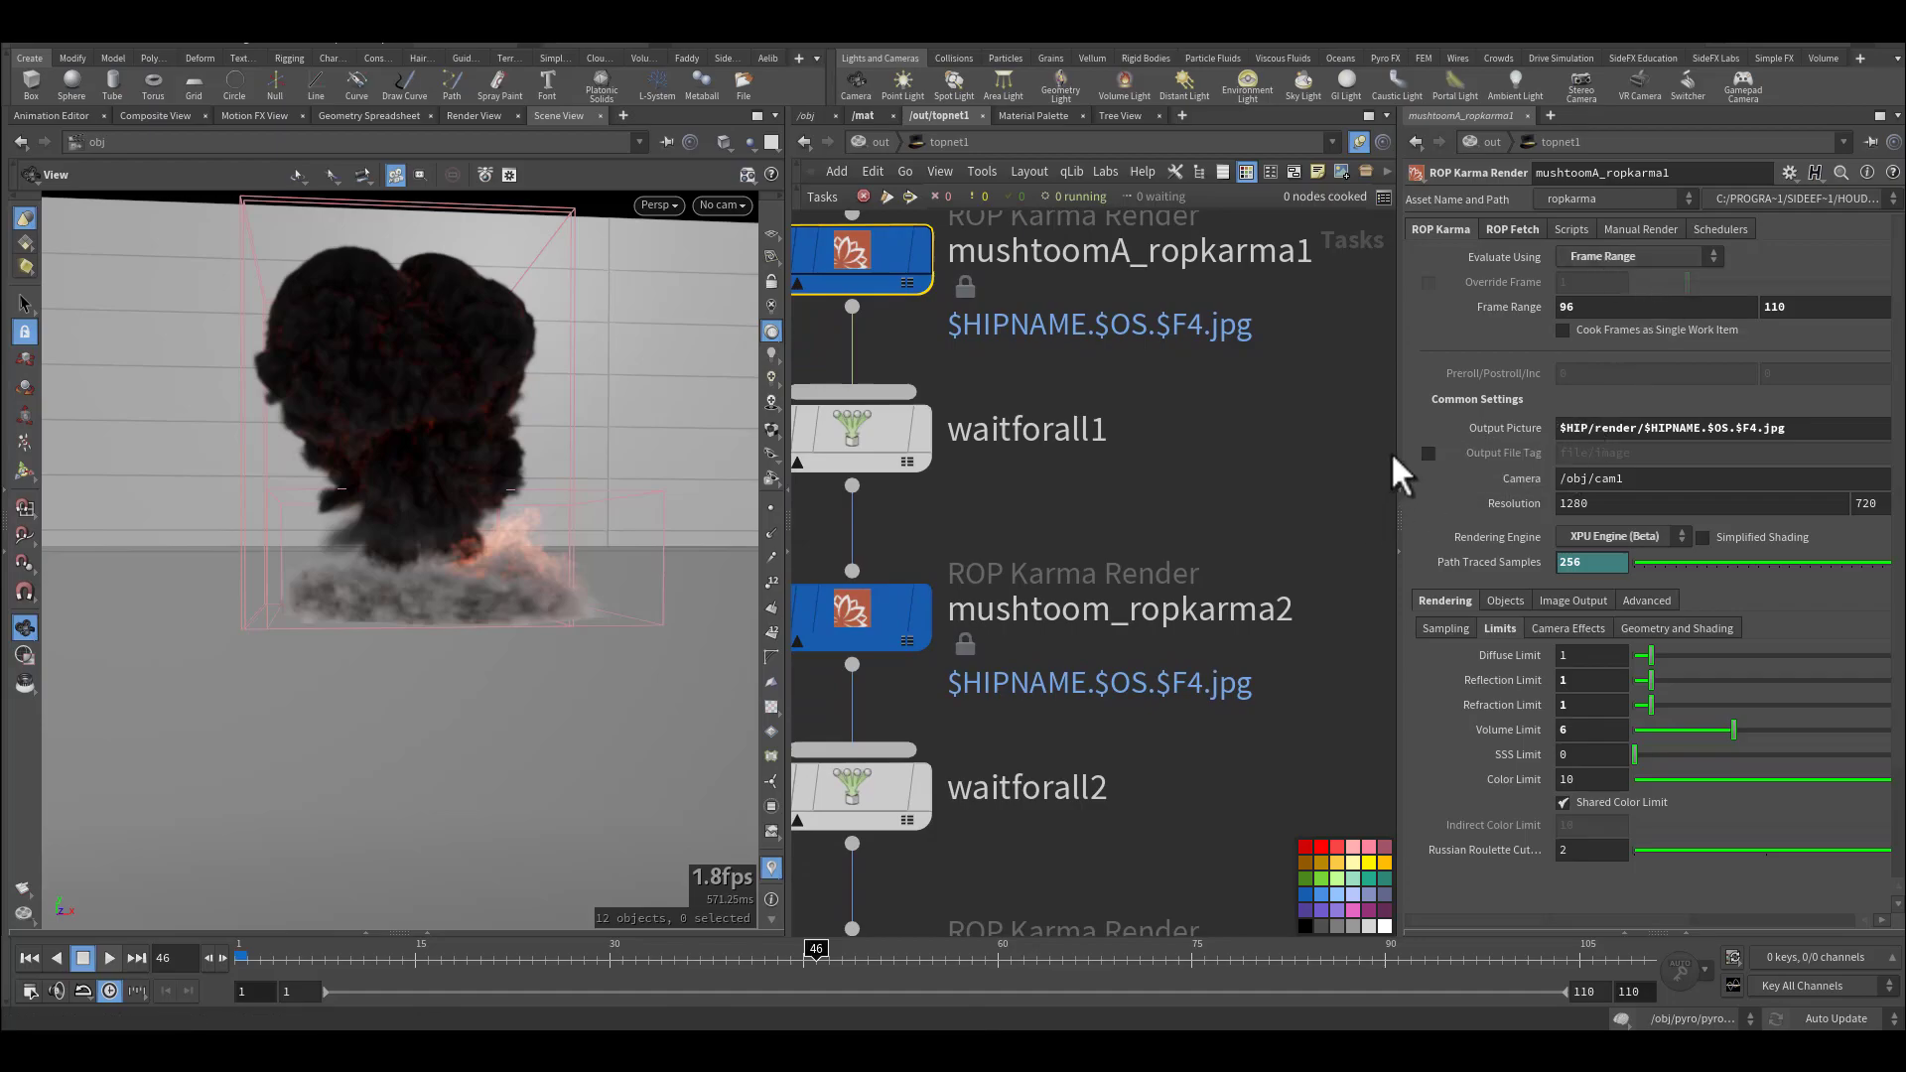
drag(1396, 448, 1338, 447)
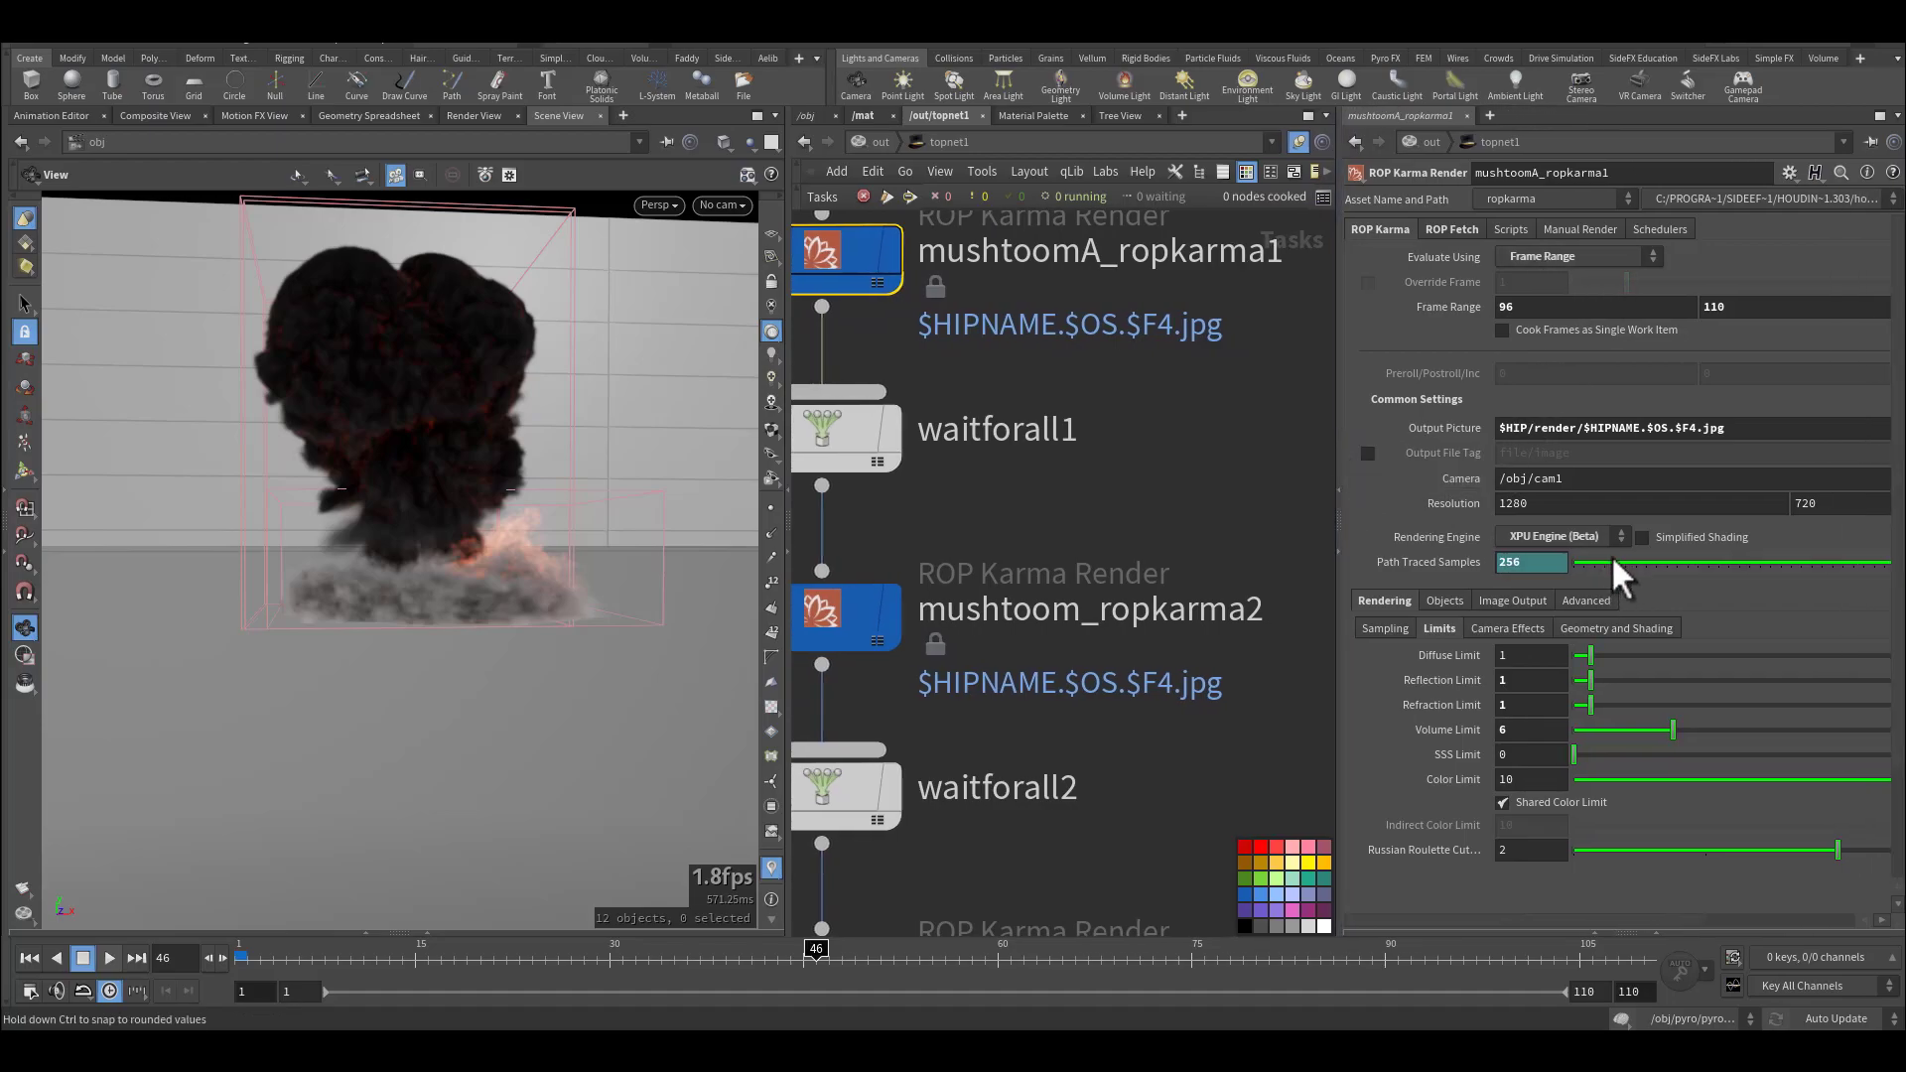
click(1586, 537)
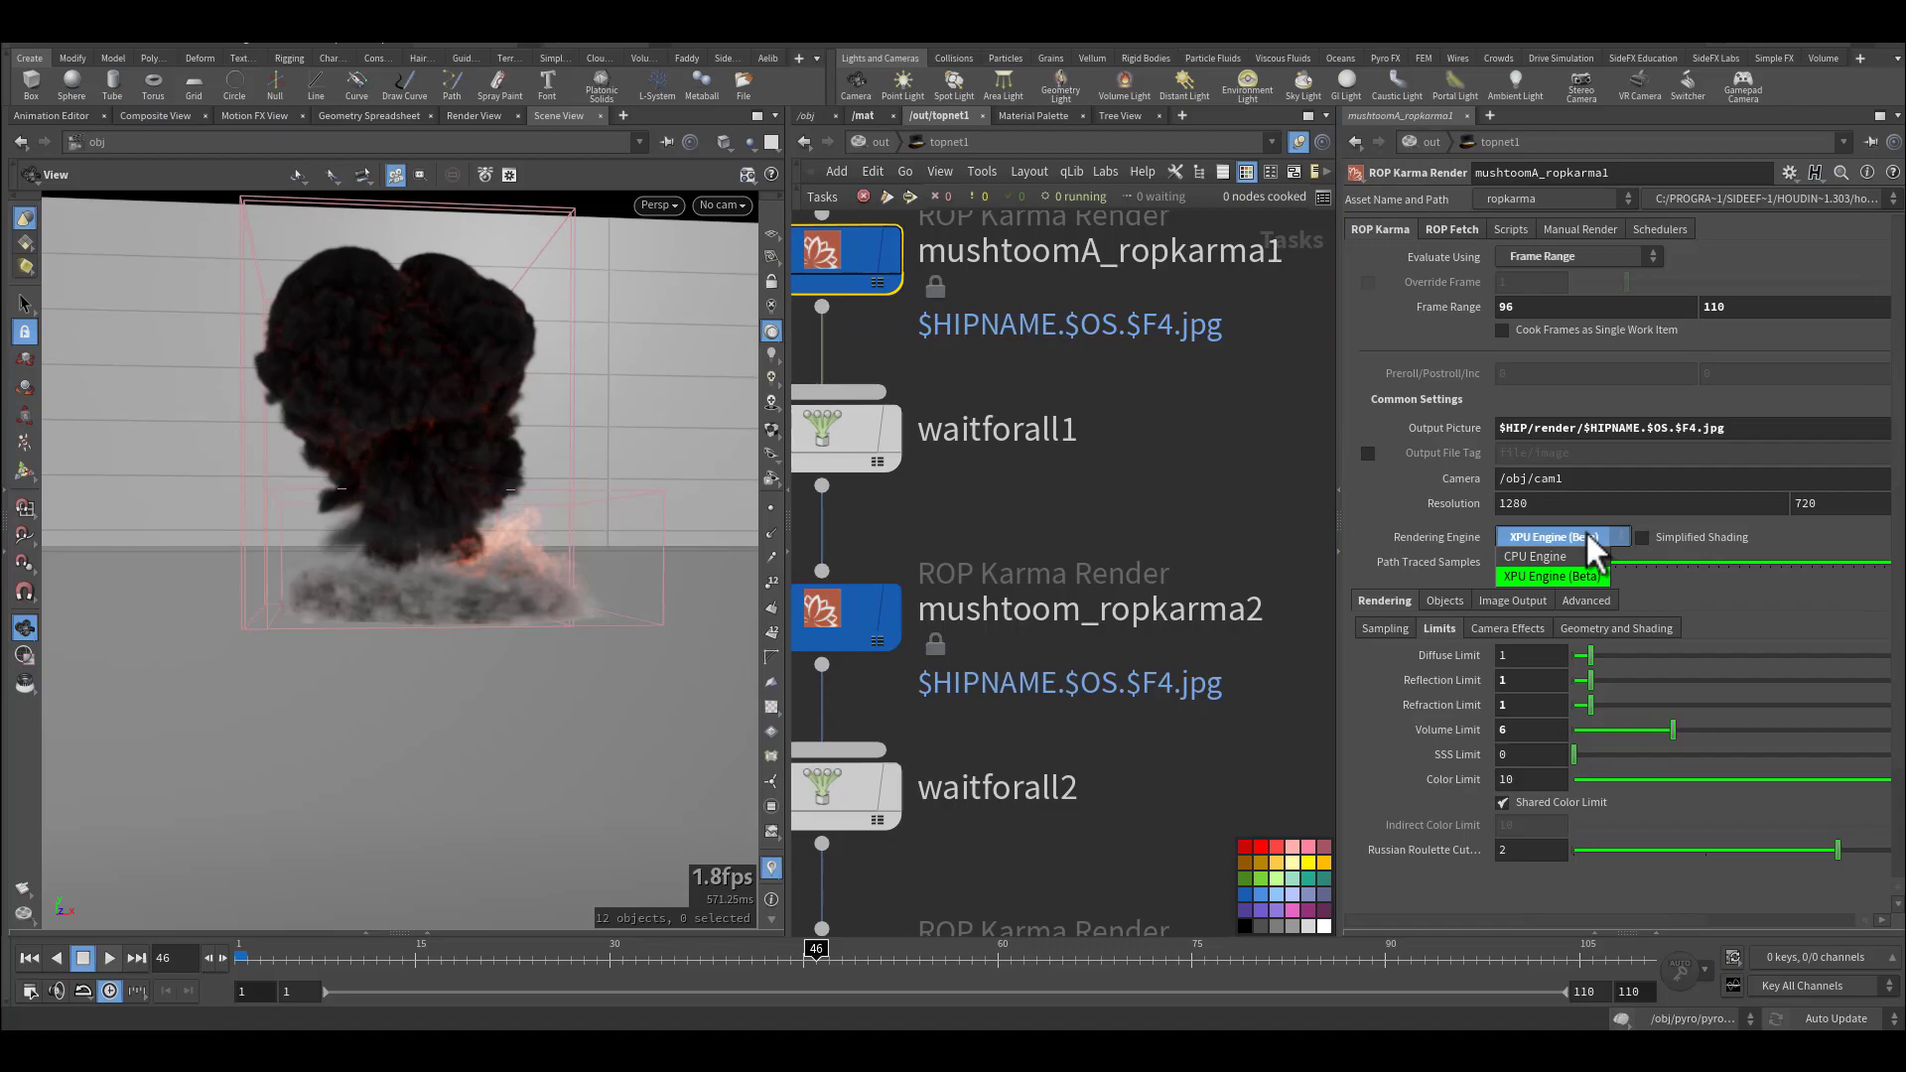
click(1586, 534)
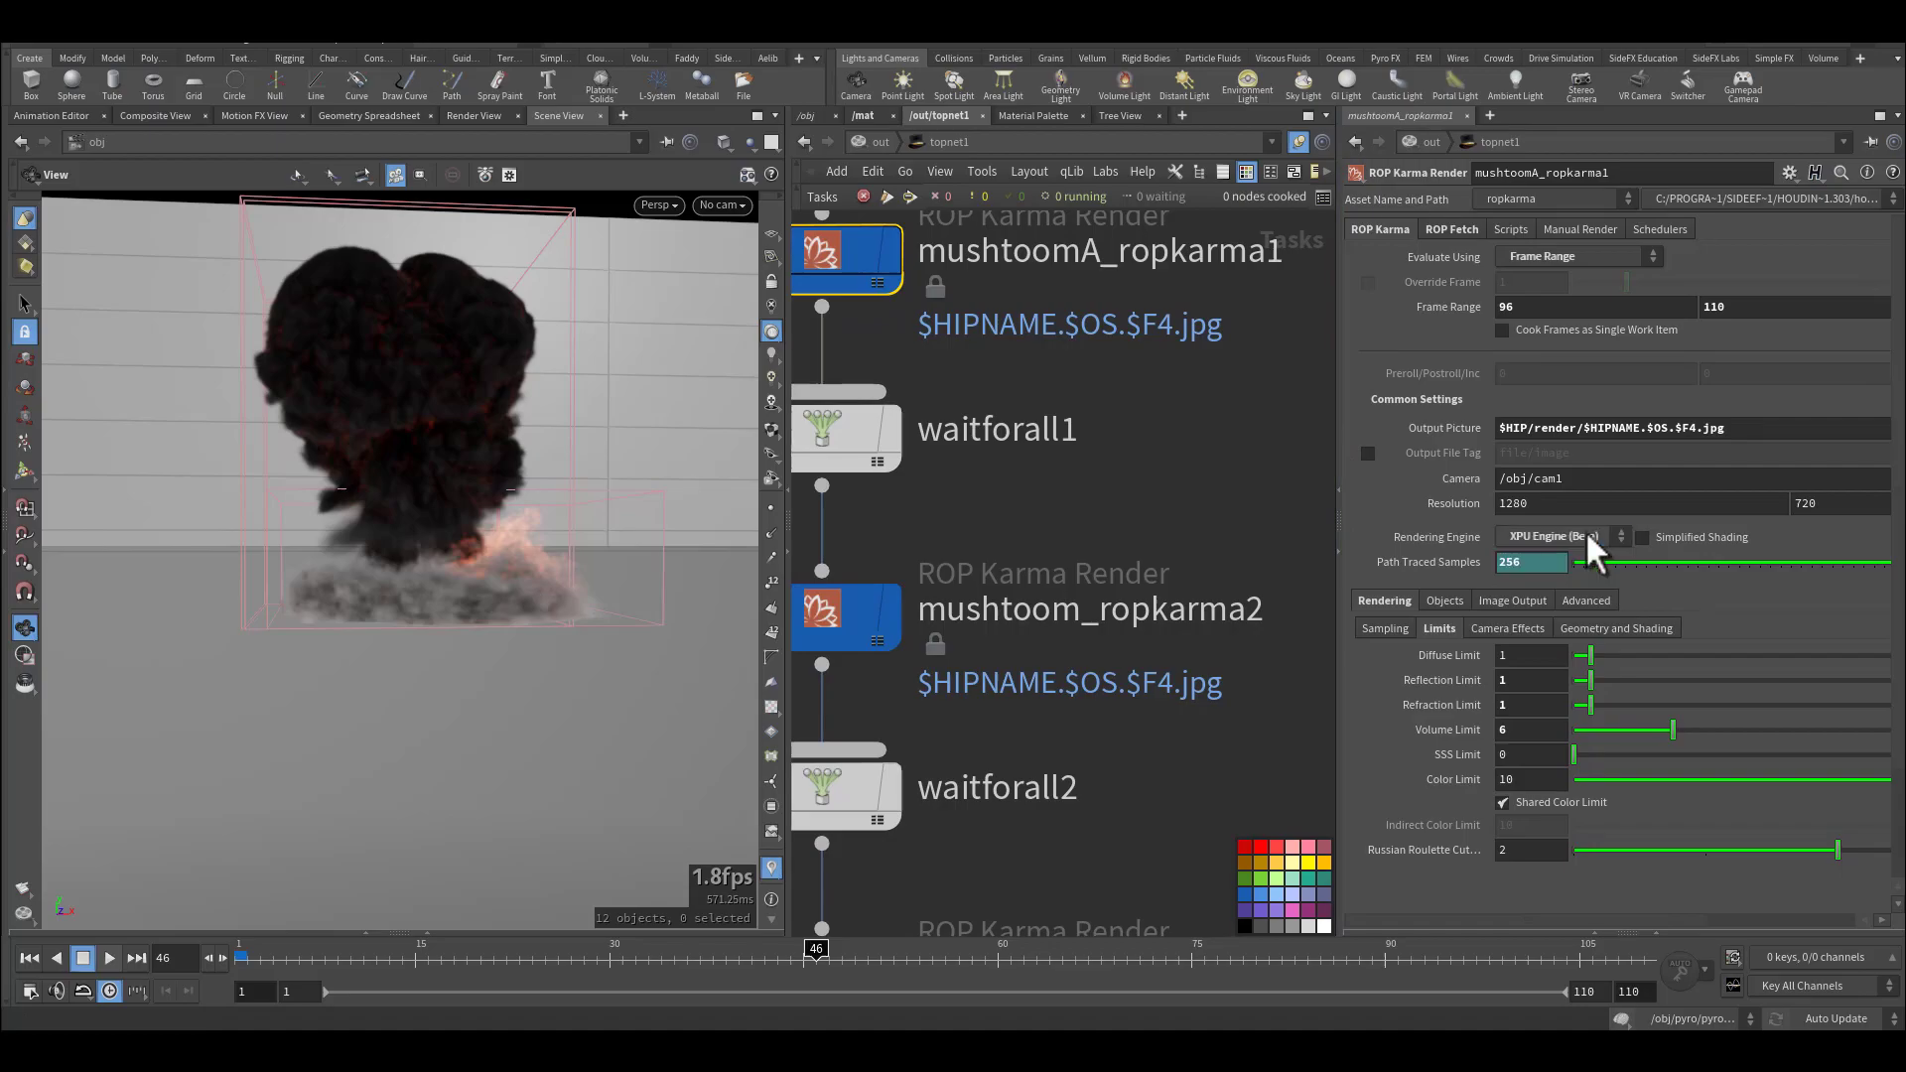
click(1464, 562)
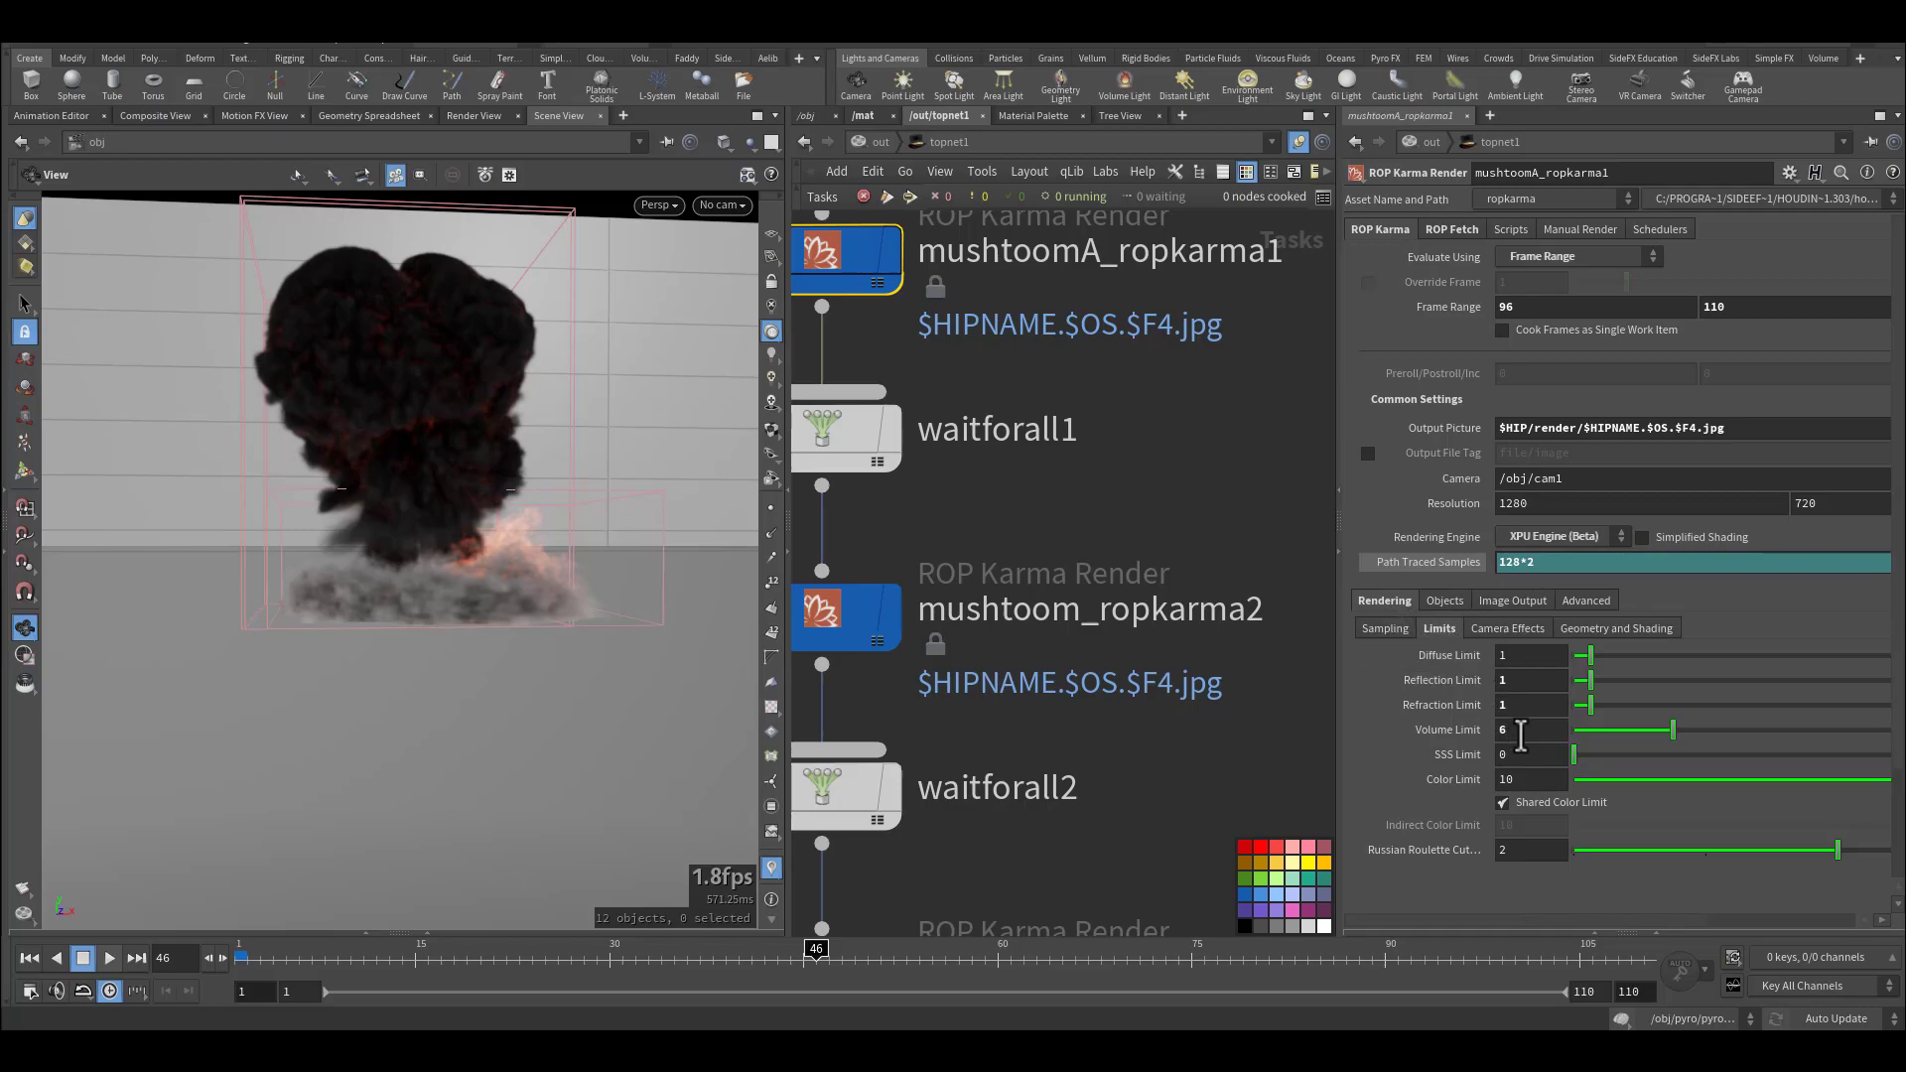
Check Sampling and Image Output filters, leaving the denoiser off.
click(1390, 626)
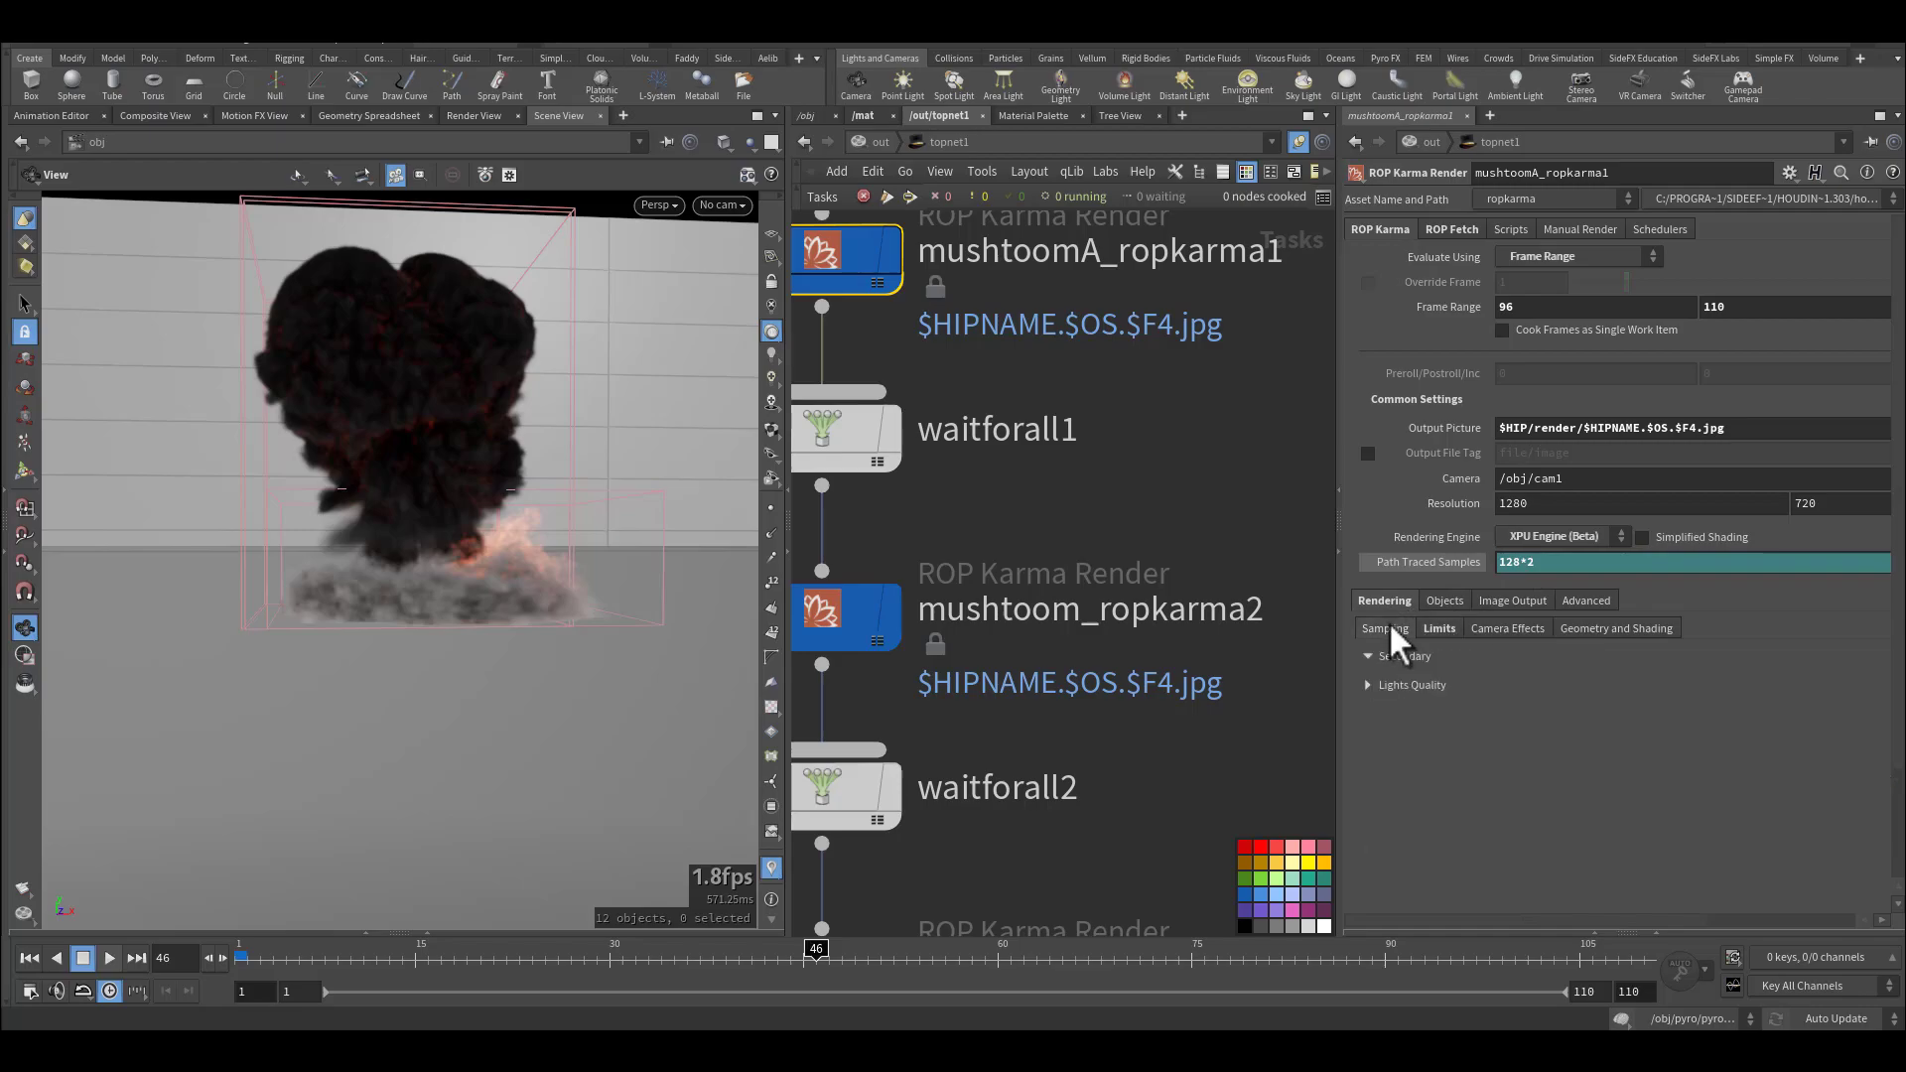
click(1491, 604)
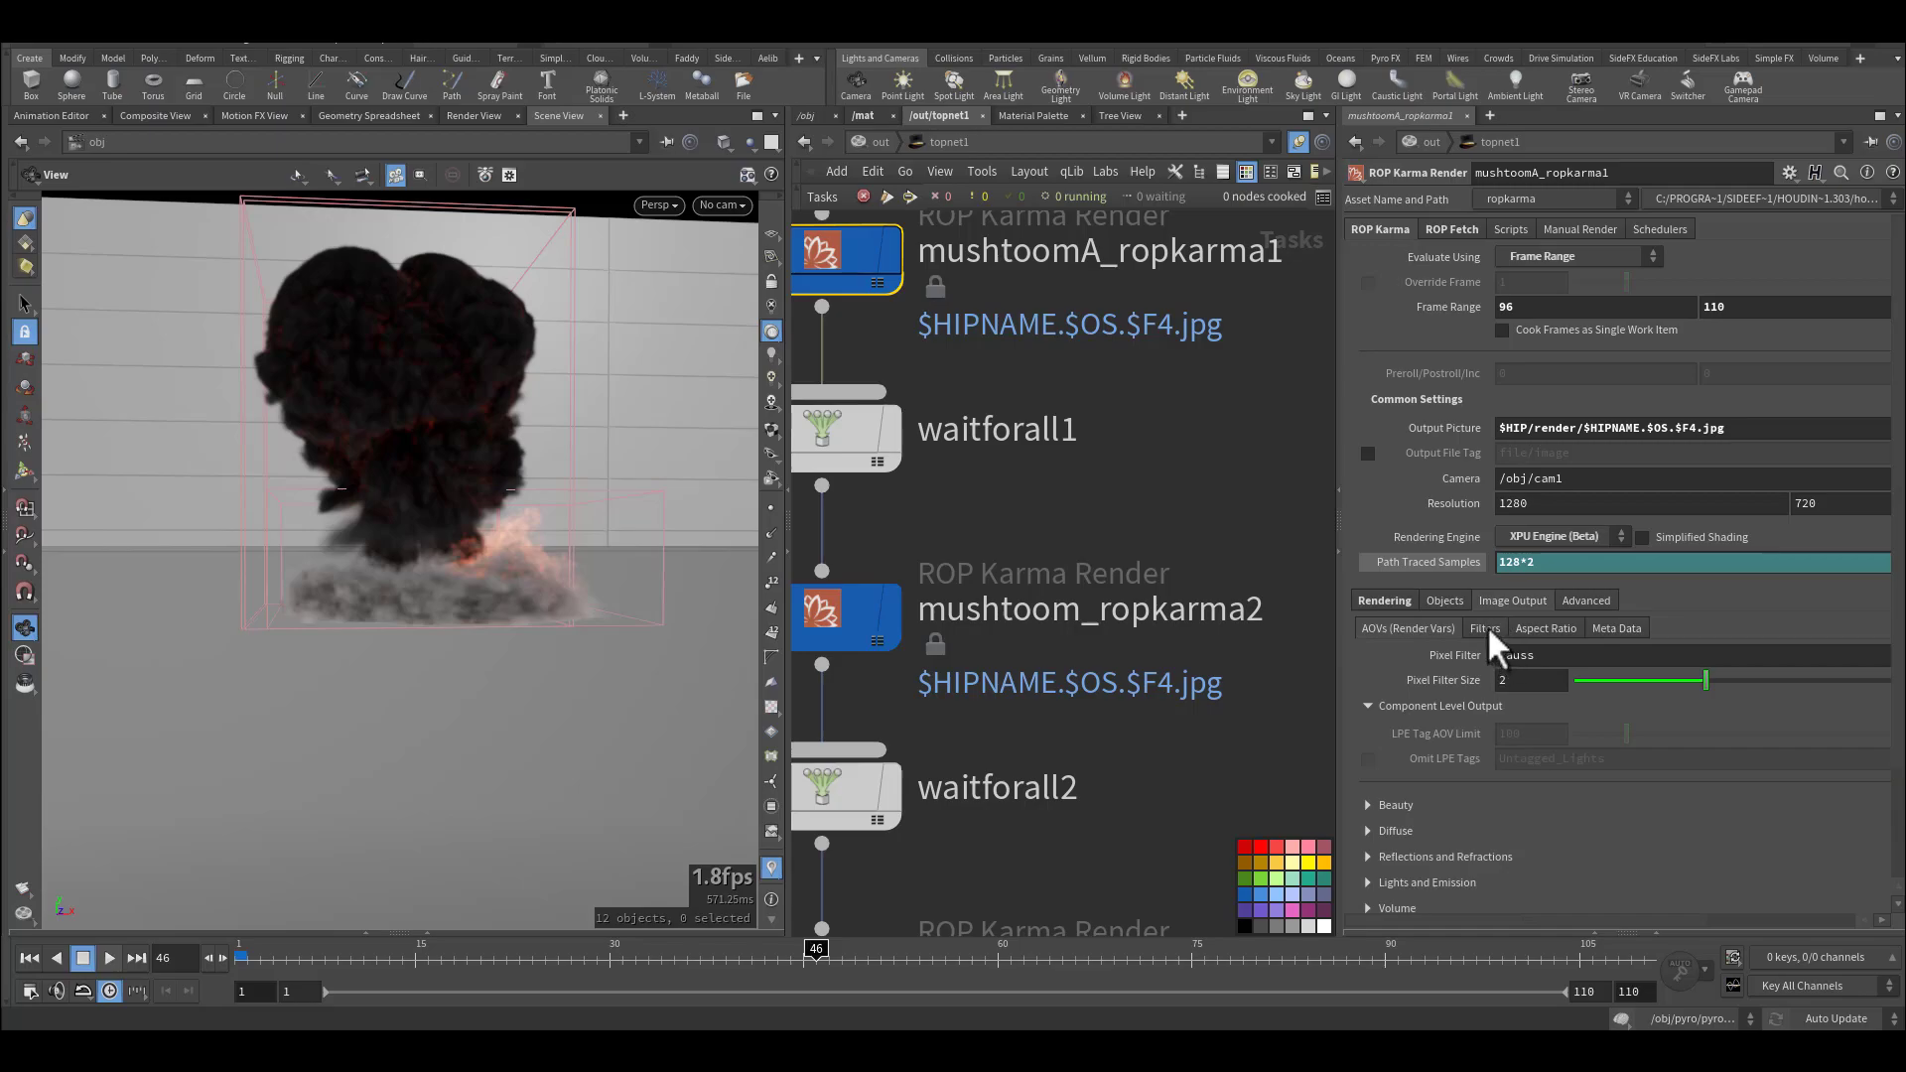
click(1487, 625)
click(1553, 683)
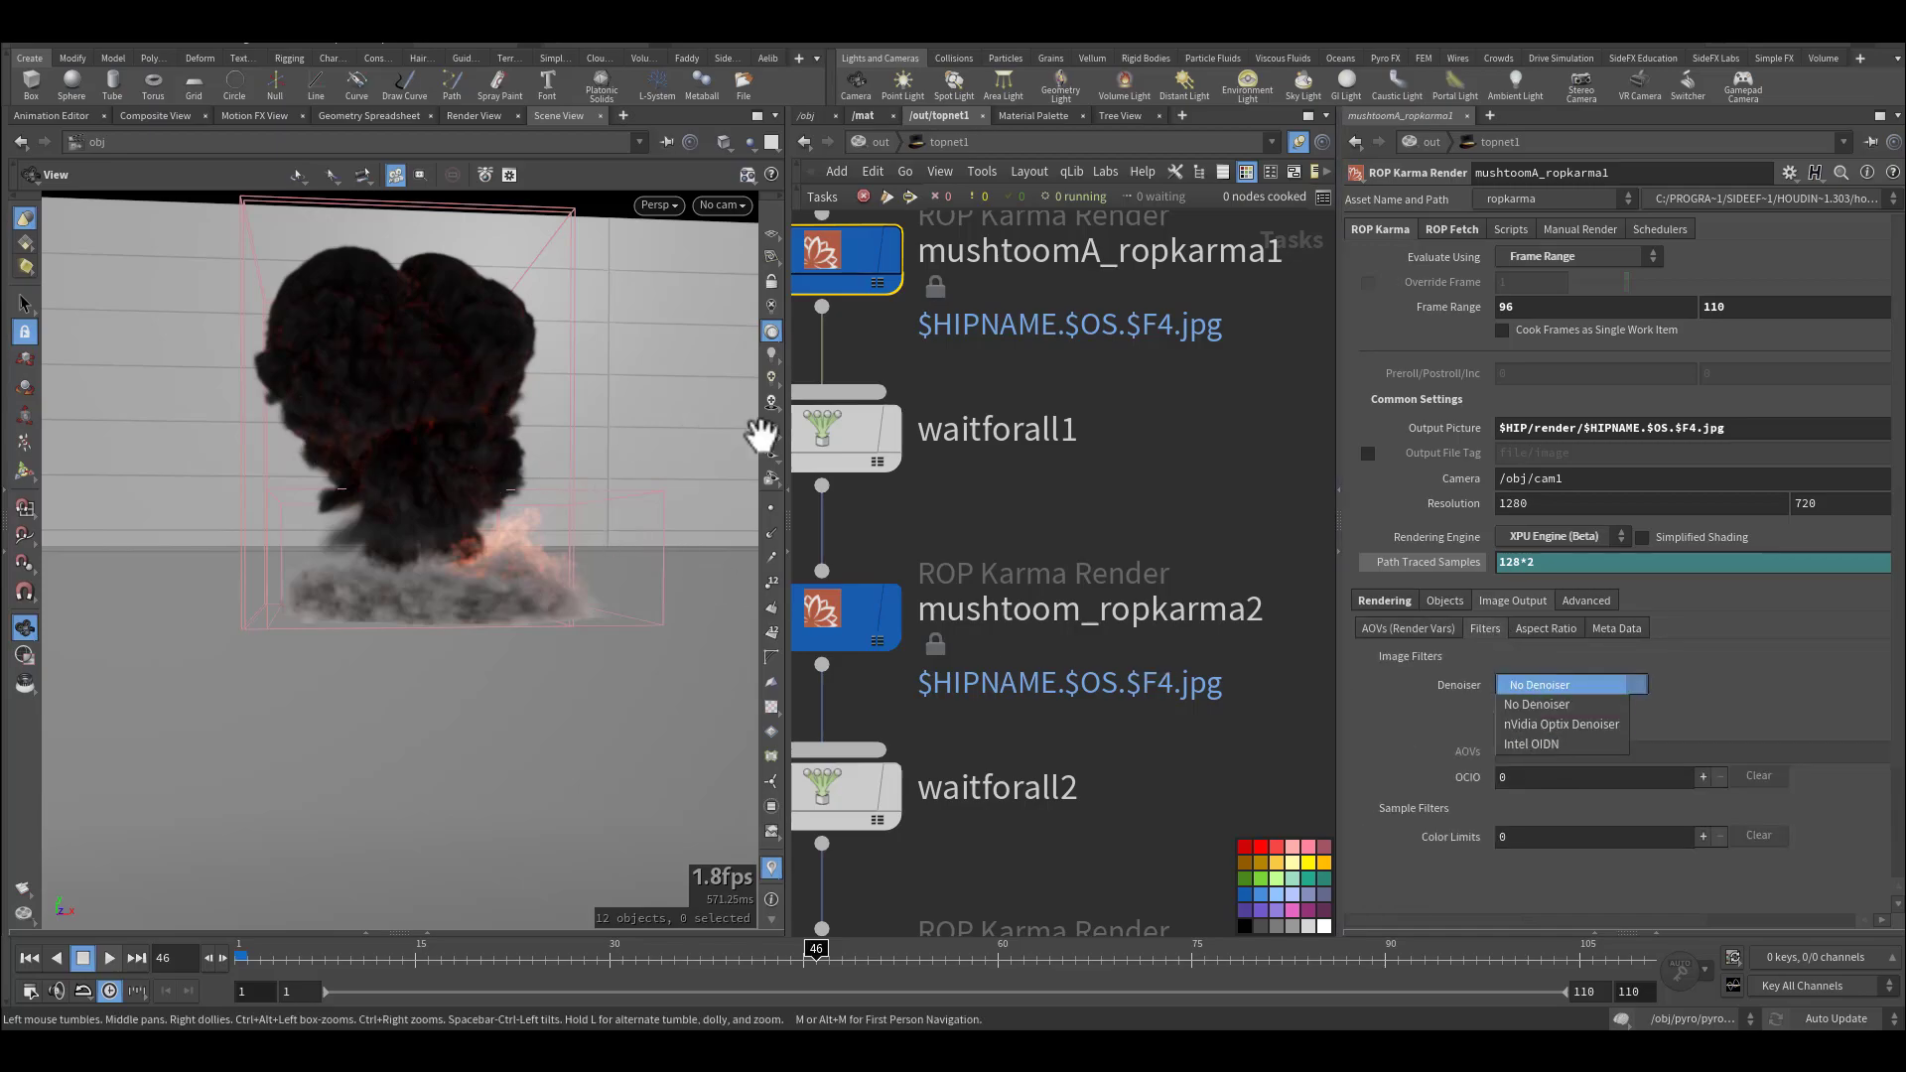
click(1165, 499)
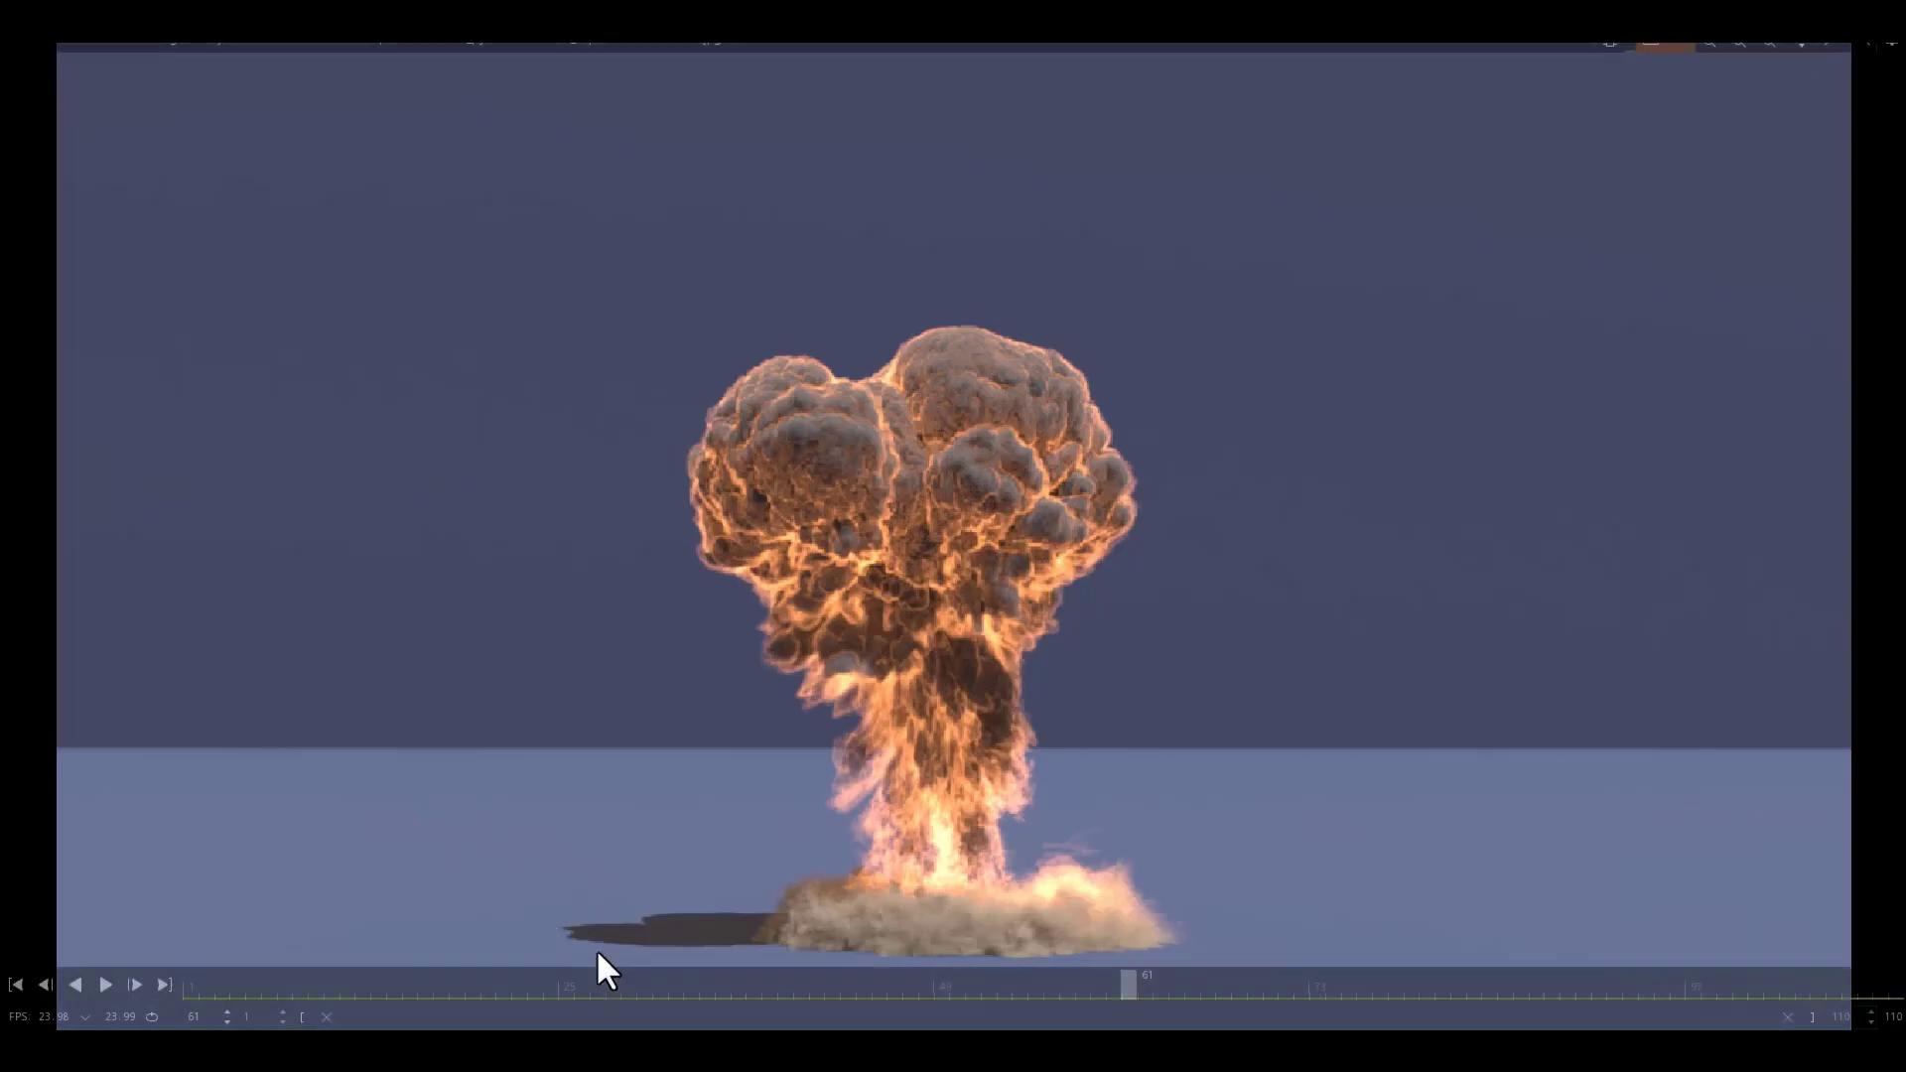
Play the rendered mushroom-cloud sequence in the flipbook.
click(107, 993)
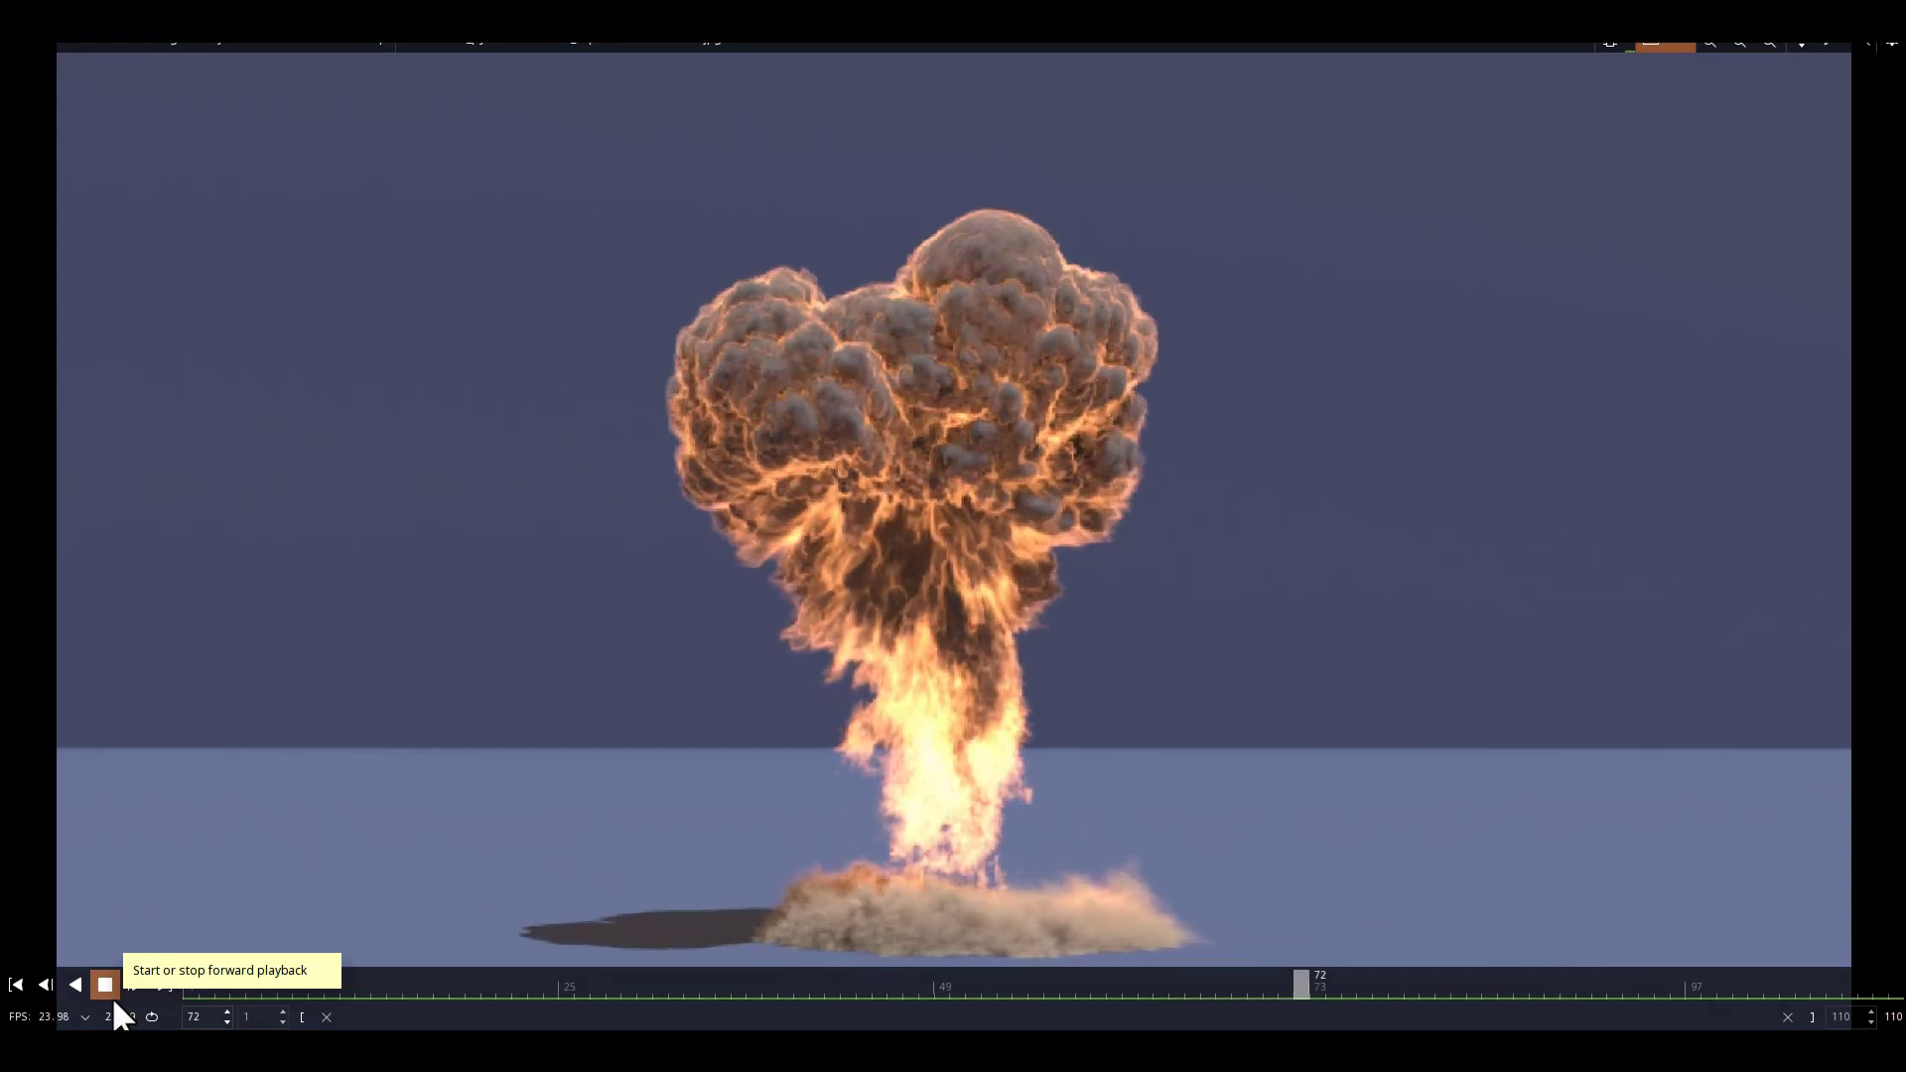